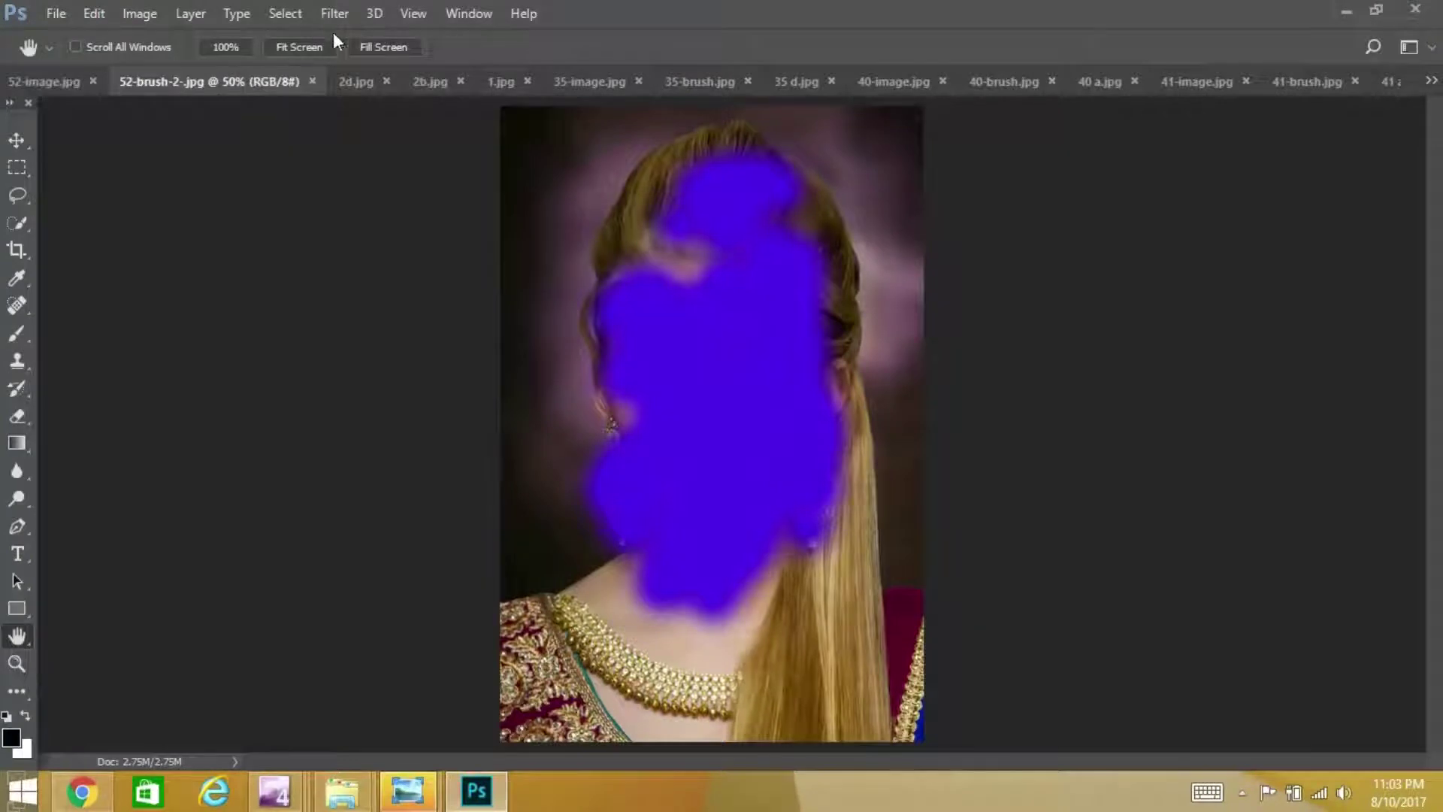
- Examine the finished pencil-sketch portraits 2d.jpg, 2b.jpg and 1.jpg one after another at closer magnification
click(358, 79)
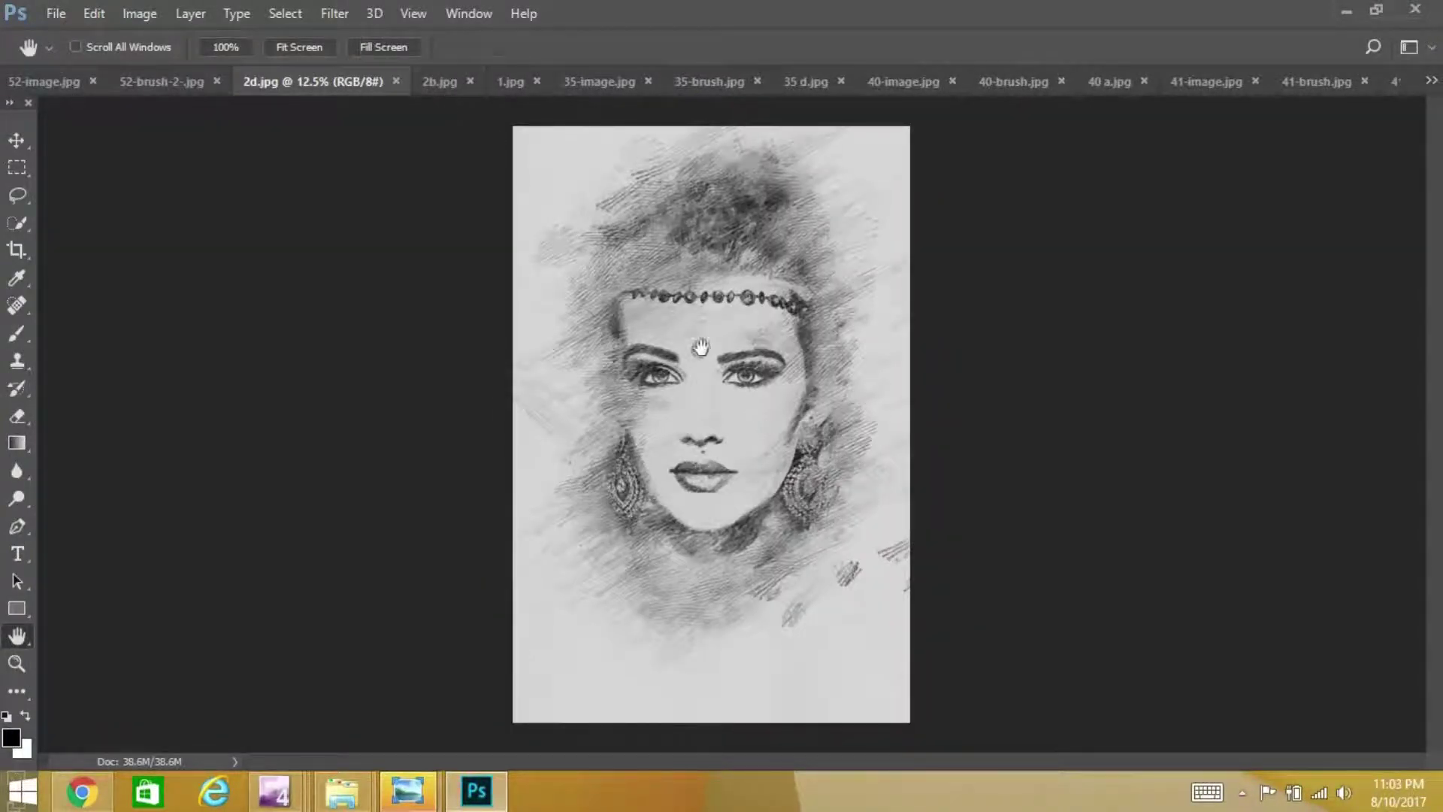
key(z)
drag(668, 312, 708, 297)
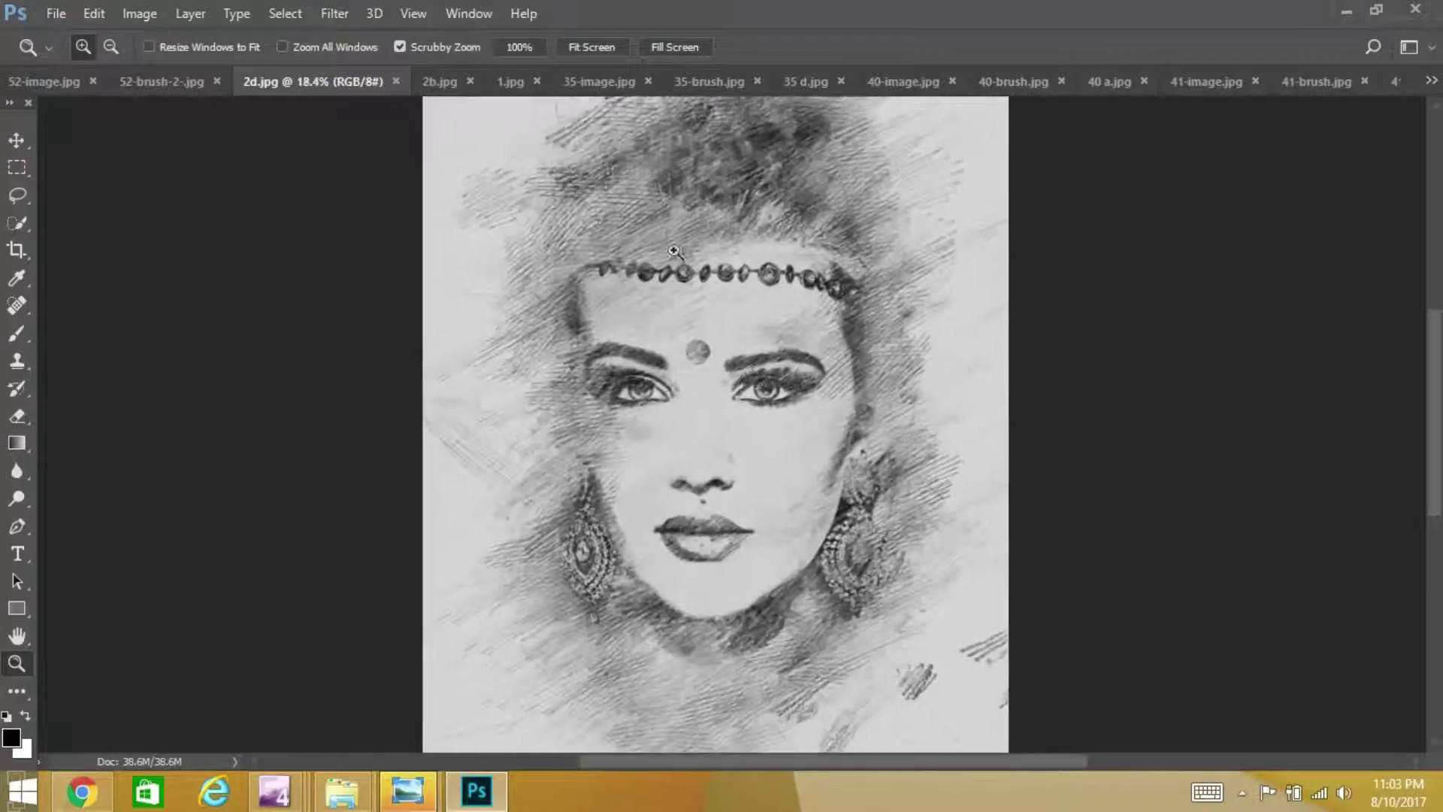
click(448, 83)
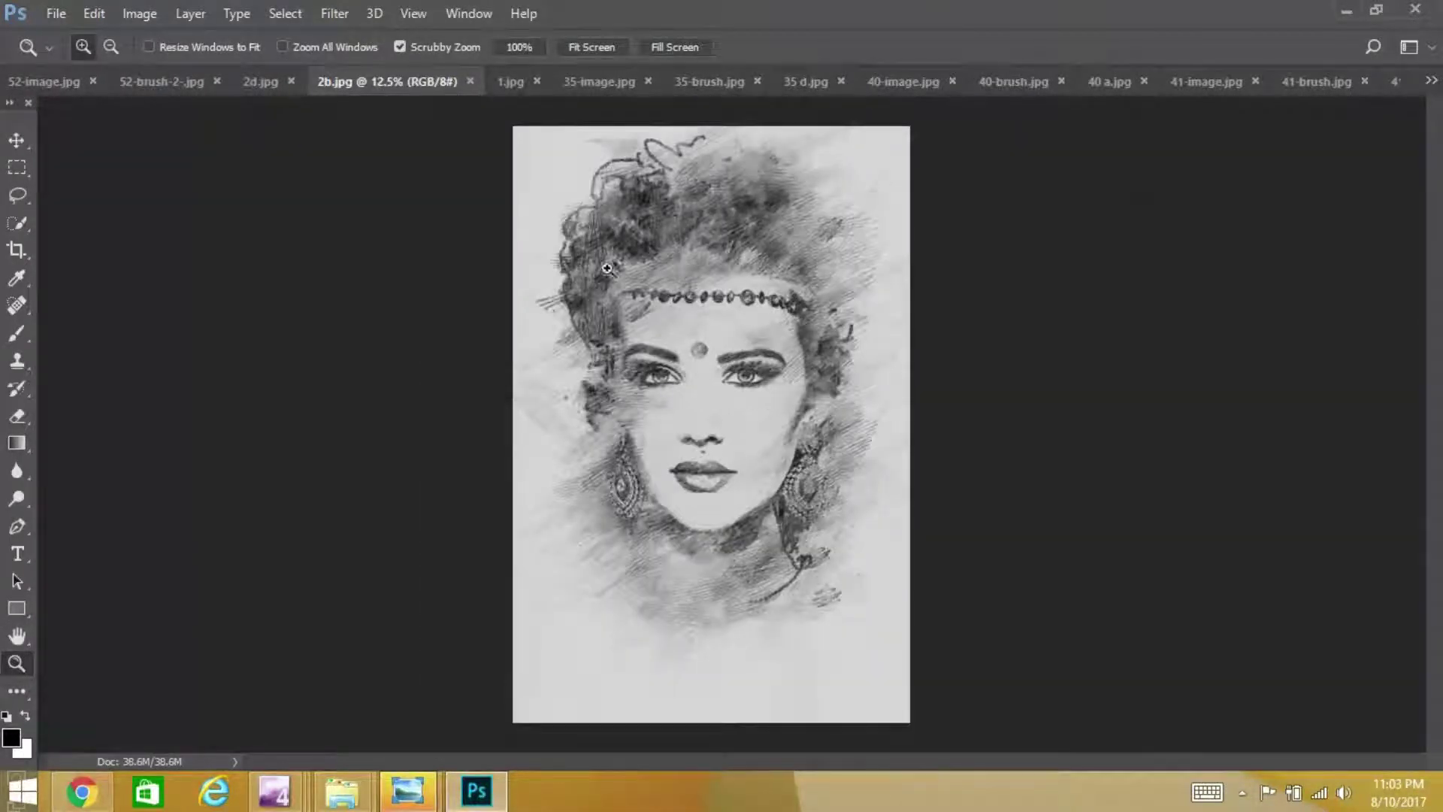
drag(722, 381, 748, 375)
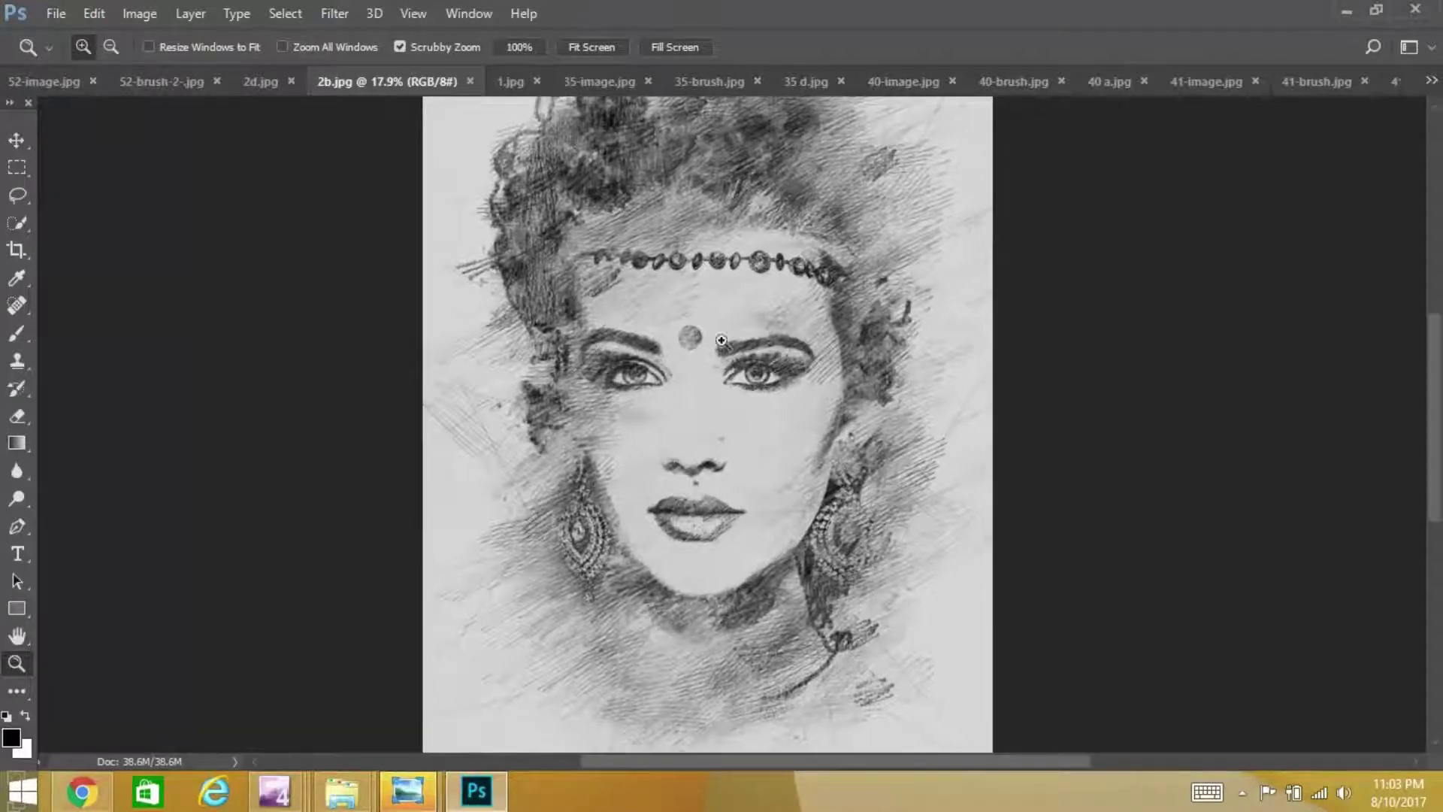
click(511, 81)
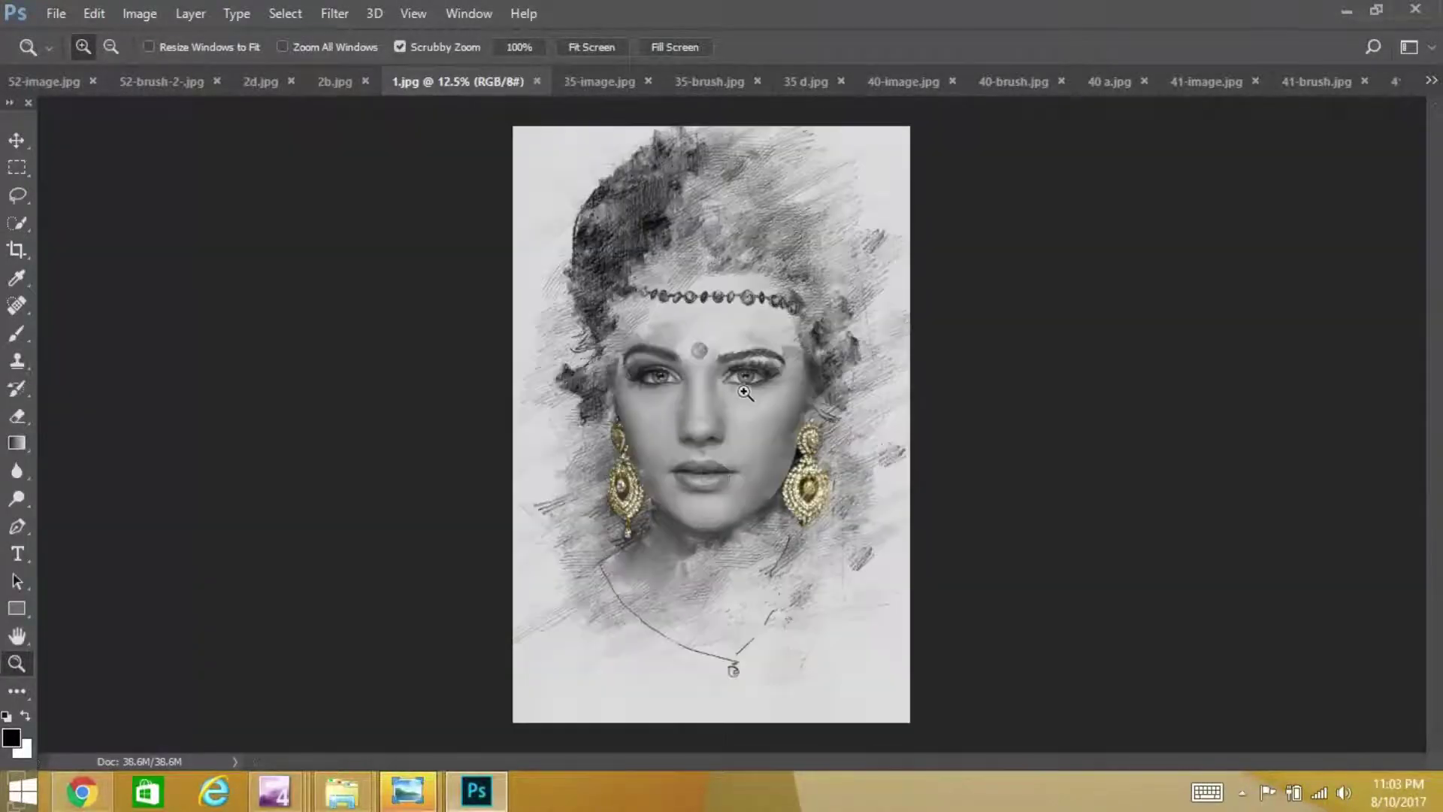
drag(757, 383, 795, 399)
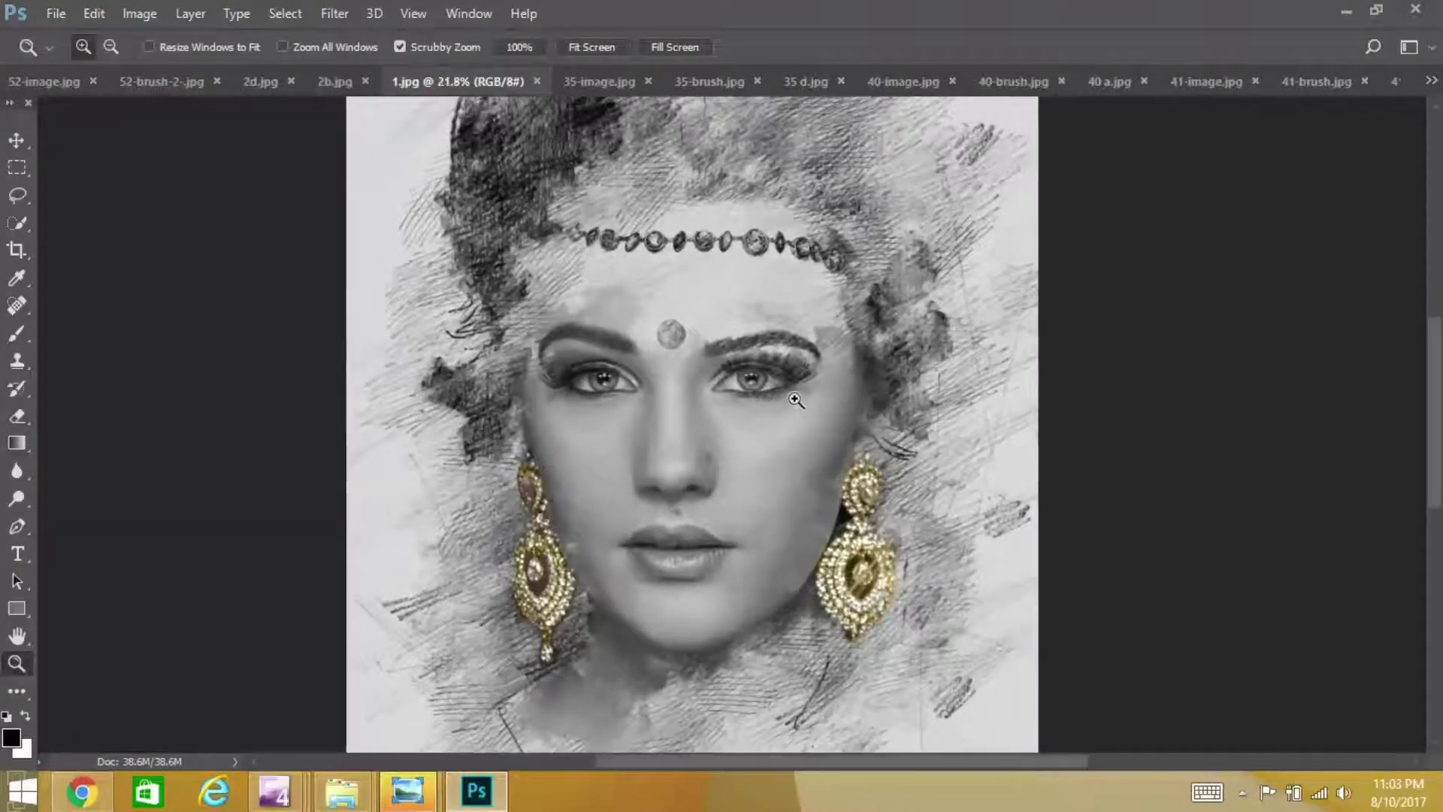
- View the source photo 35-image.jpg and its brushed version 35-brush.jpg, and inspect the sketch result 35 d.jpg up close
click(593, 82)
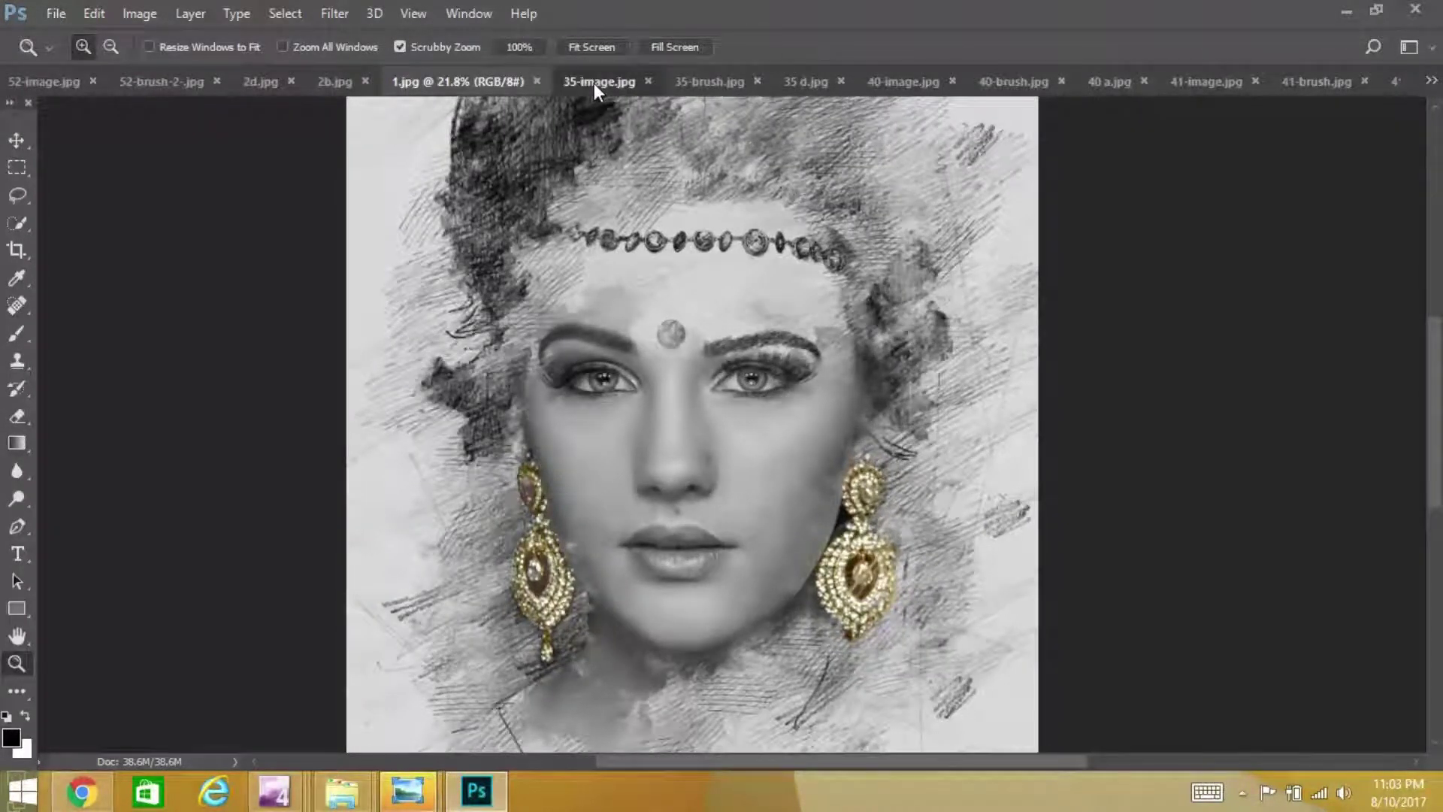
click(686, 79)
click(798, 81)
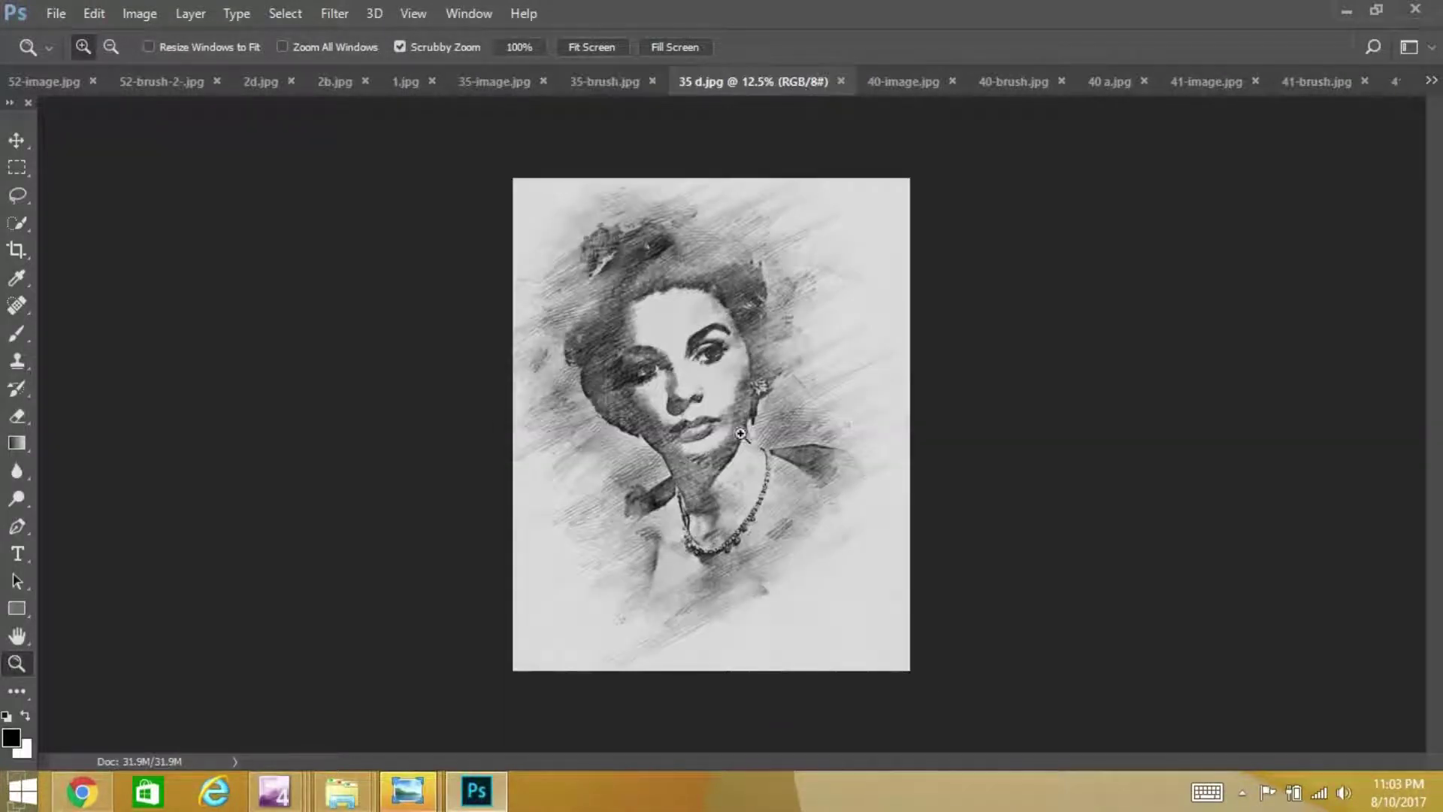
drag(720, 396, 808, 444)
scroll(807, 444, up, 5)
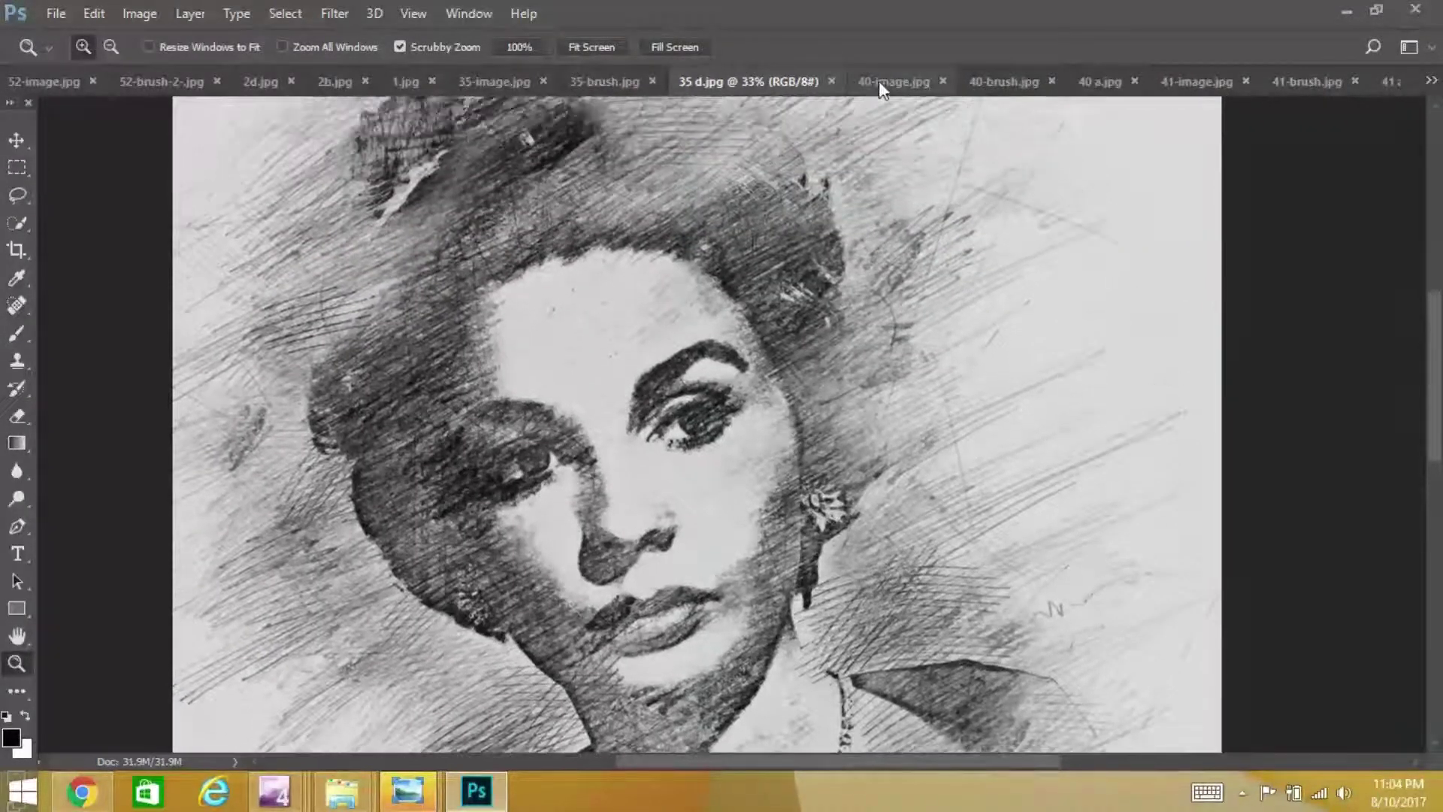
- Compare 40-image.jpg and 40-brush.jpg with the sketch result 40 a.jpg, inspecting the two boys' faces and robes in detail
click(879, 81)
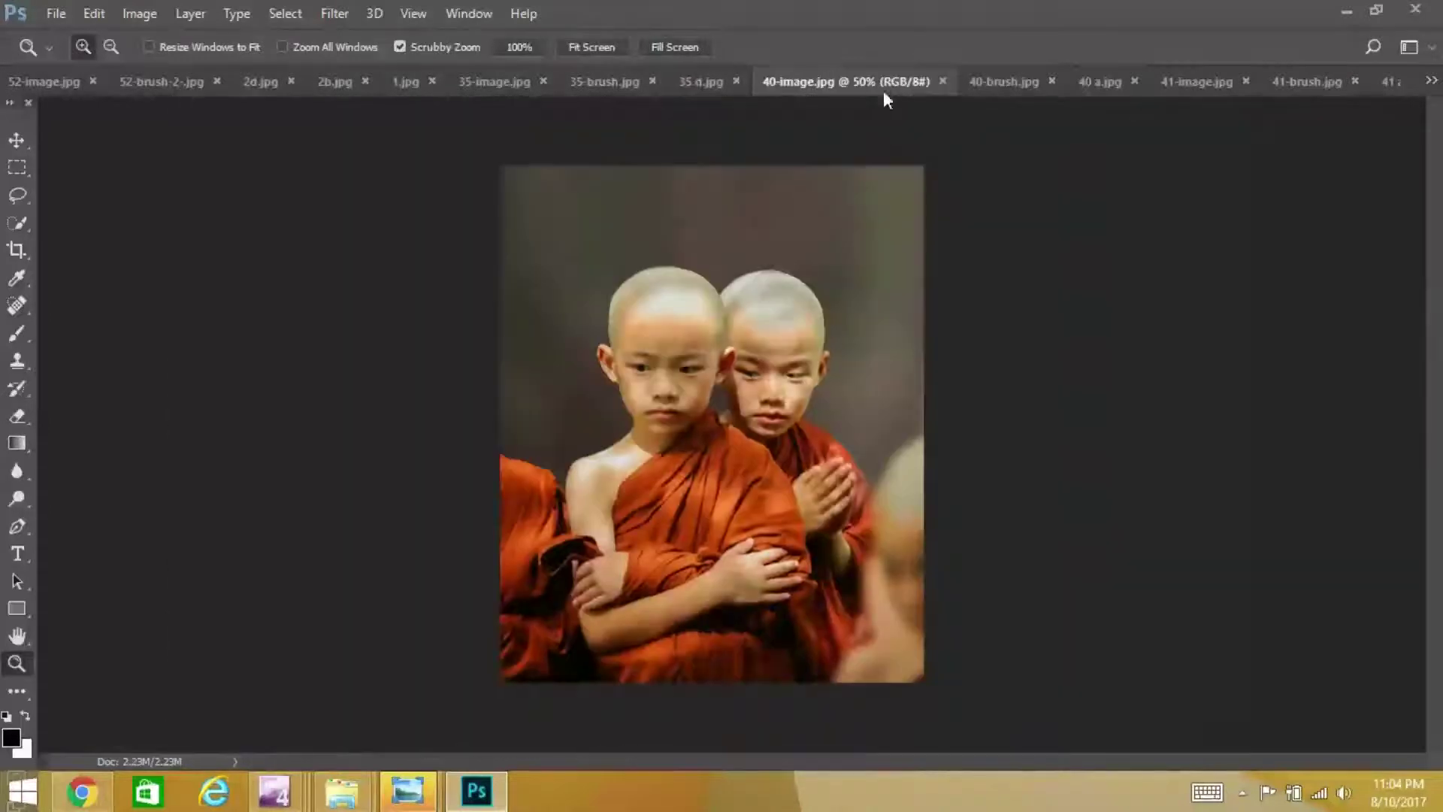
click(995, 81)
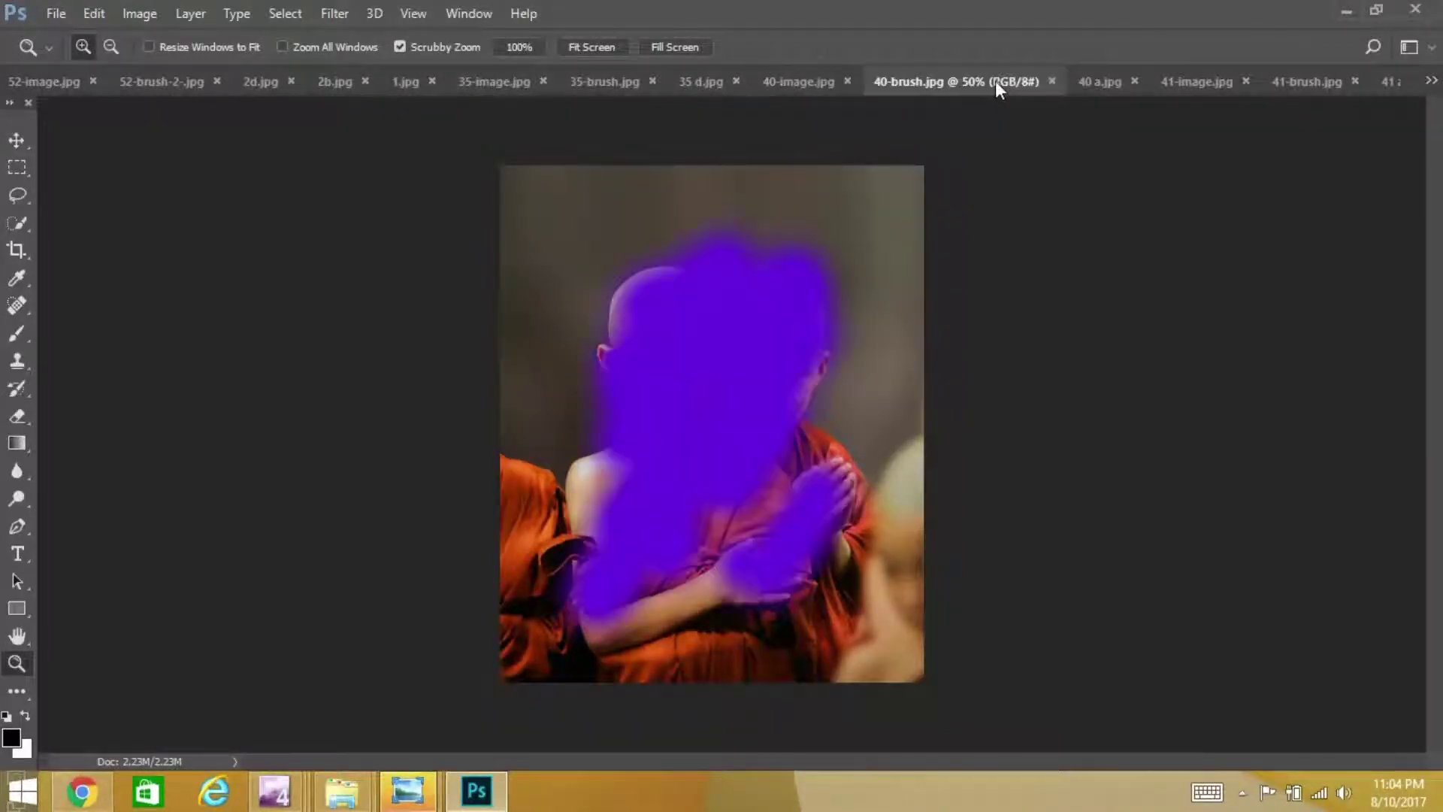
click(1100, 81)
mouse_move(747, 361)
mouse_down()
mouse_move(823, 399)
mouse_move(809, 400)
mouse_up()
scroll(808, 400, down, 3)
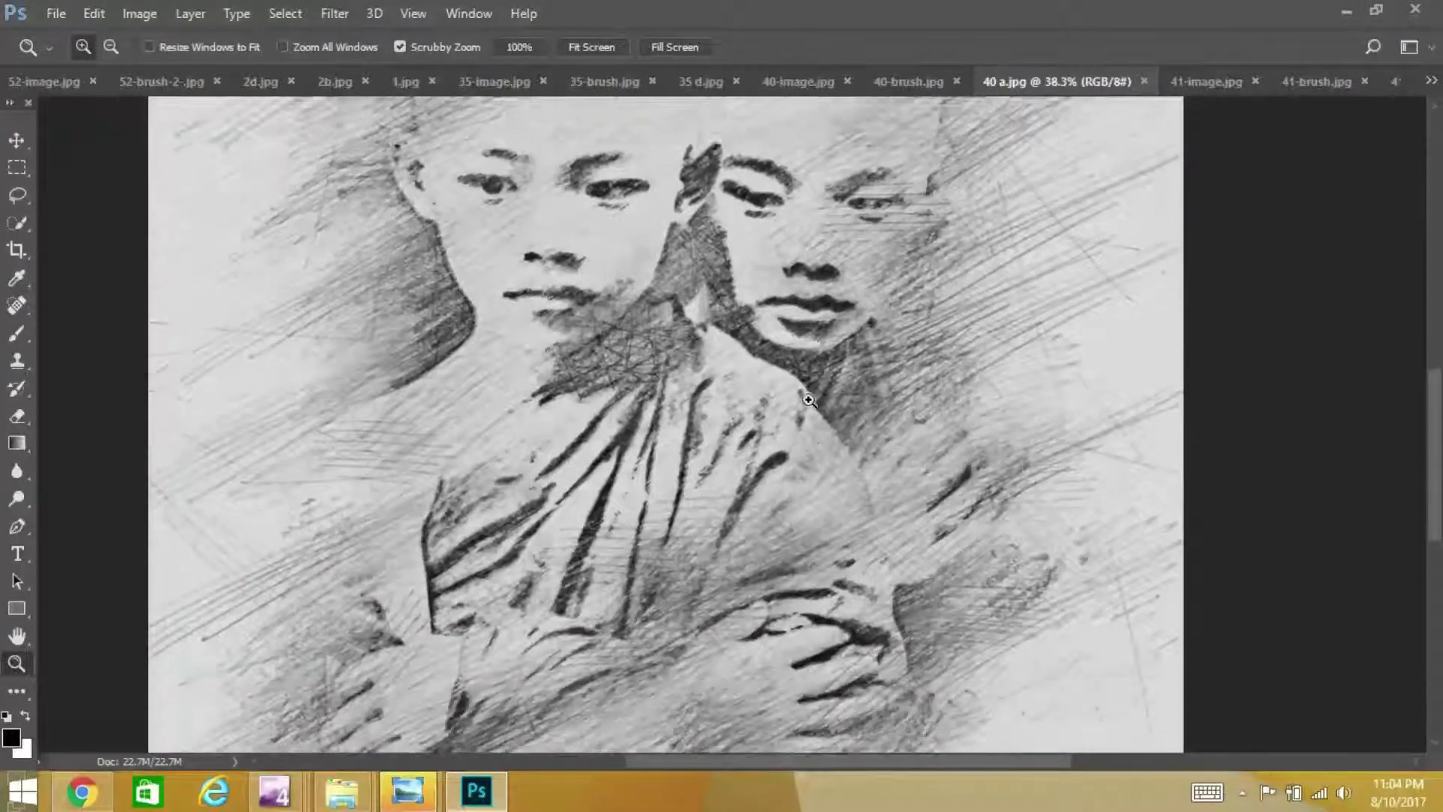
scroll(810, 398, up, 6)
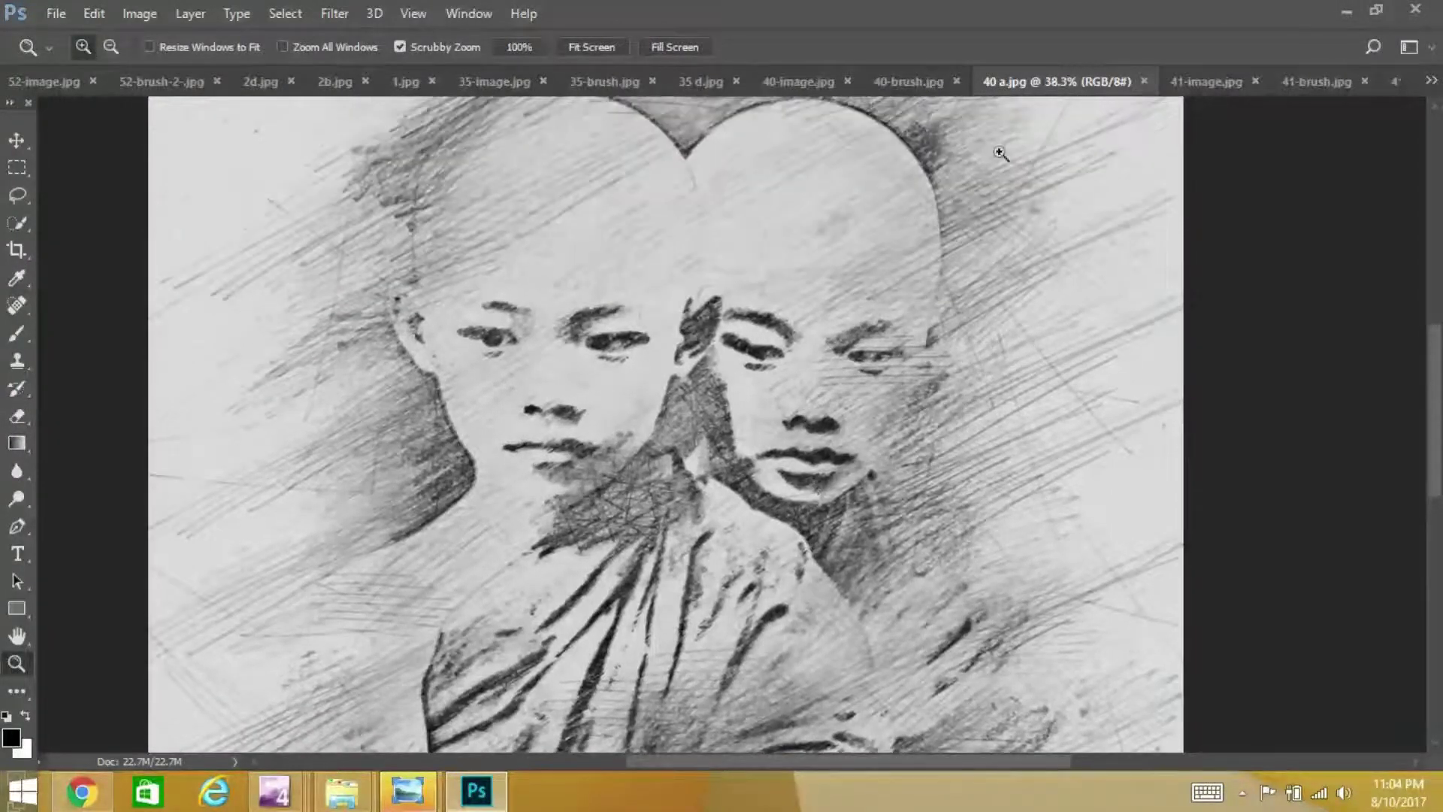
- Compare the apple photo 41-image.jpg and 41-brush.jpg with the sketch result 41 a.jpg, inspecting its pencil hatching up close
click(1219, 83)
click(1317, 83)
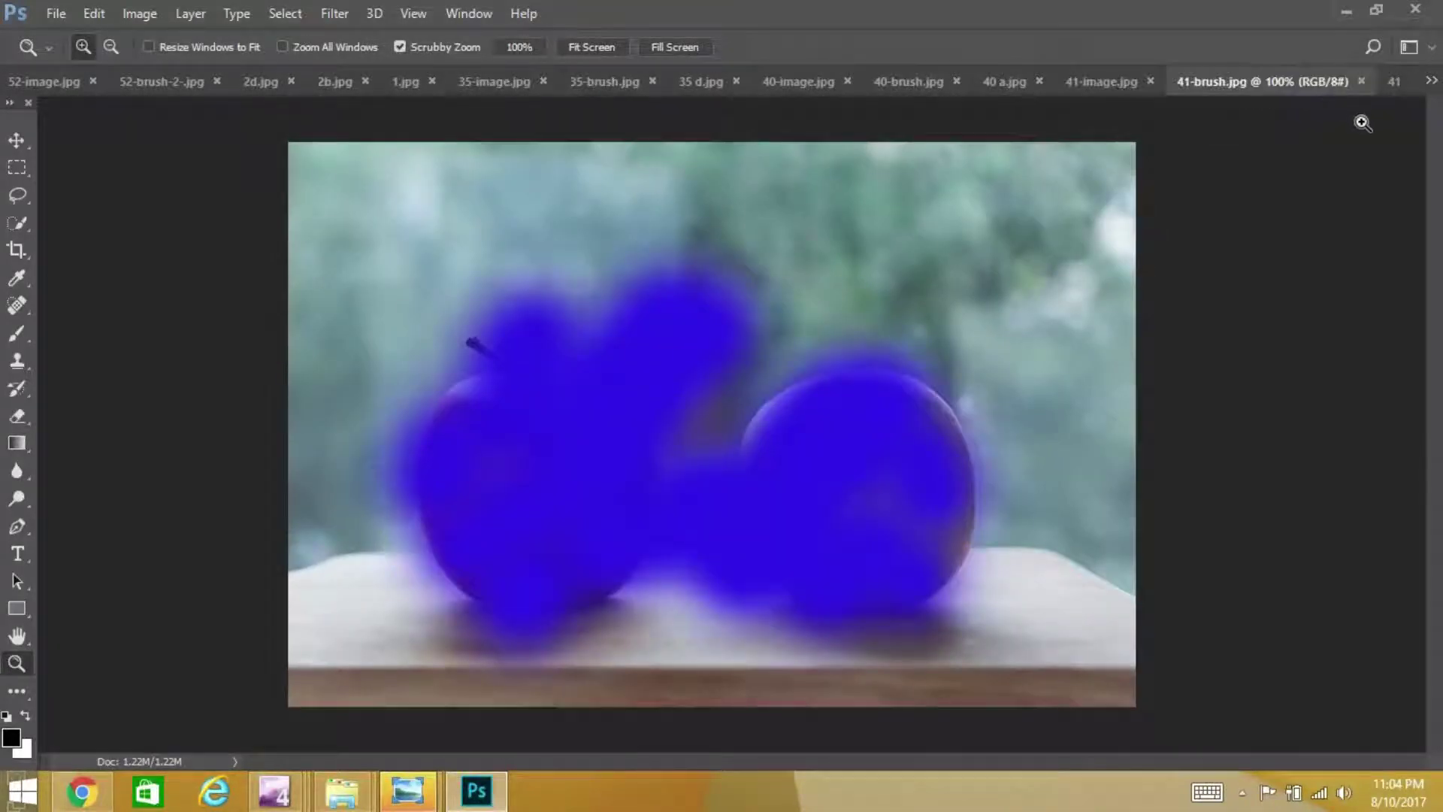
click(1389, 75)
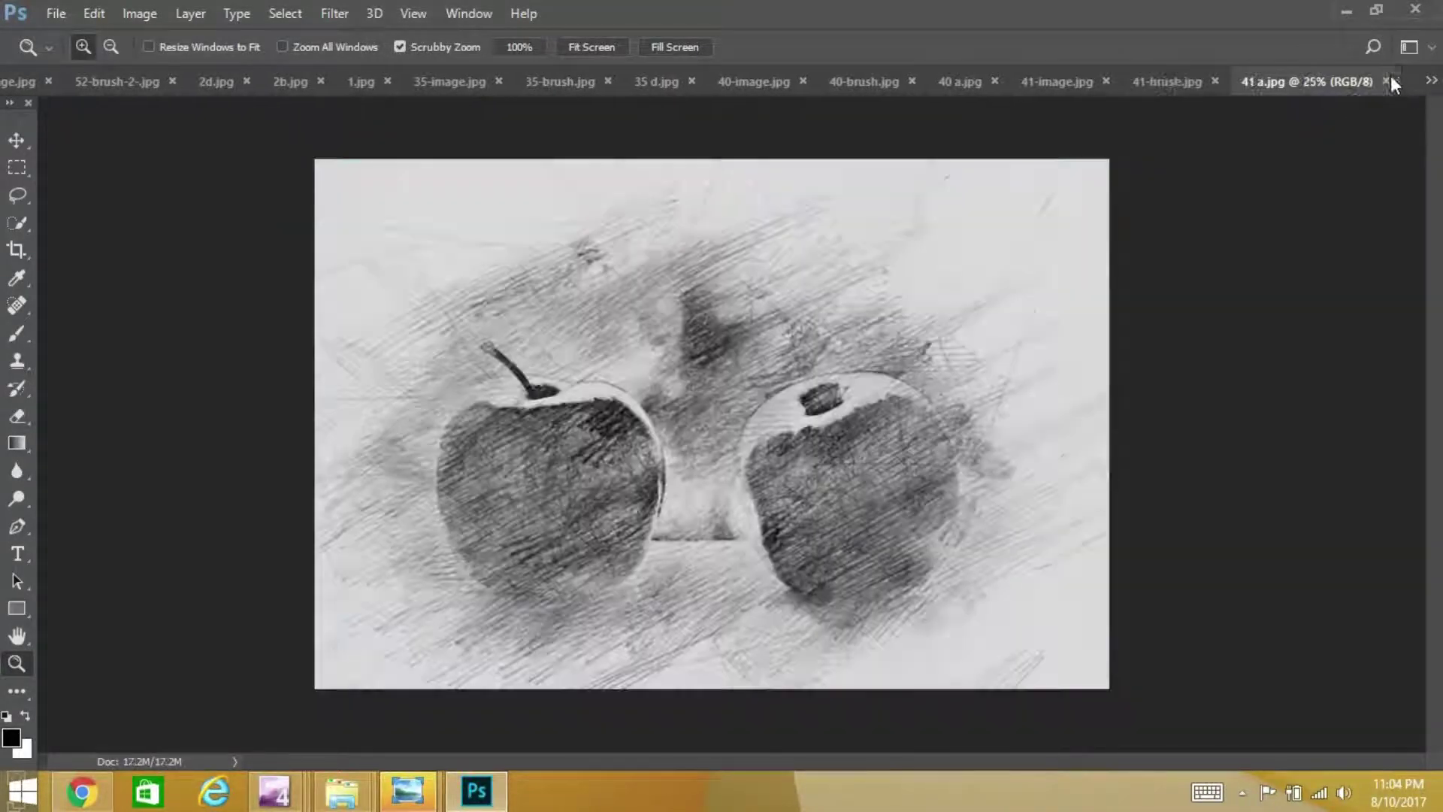
drag(677, 439, 736, 465)
scroll(737, 464, down, 5)
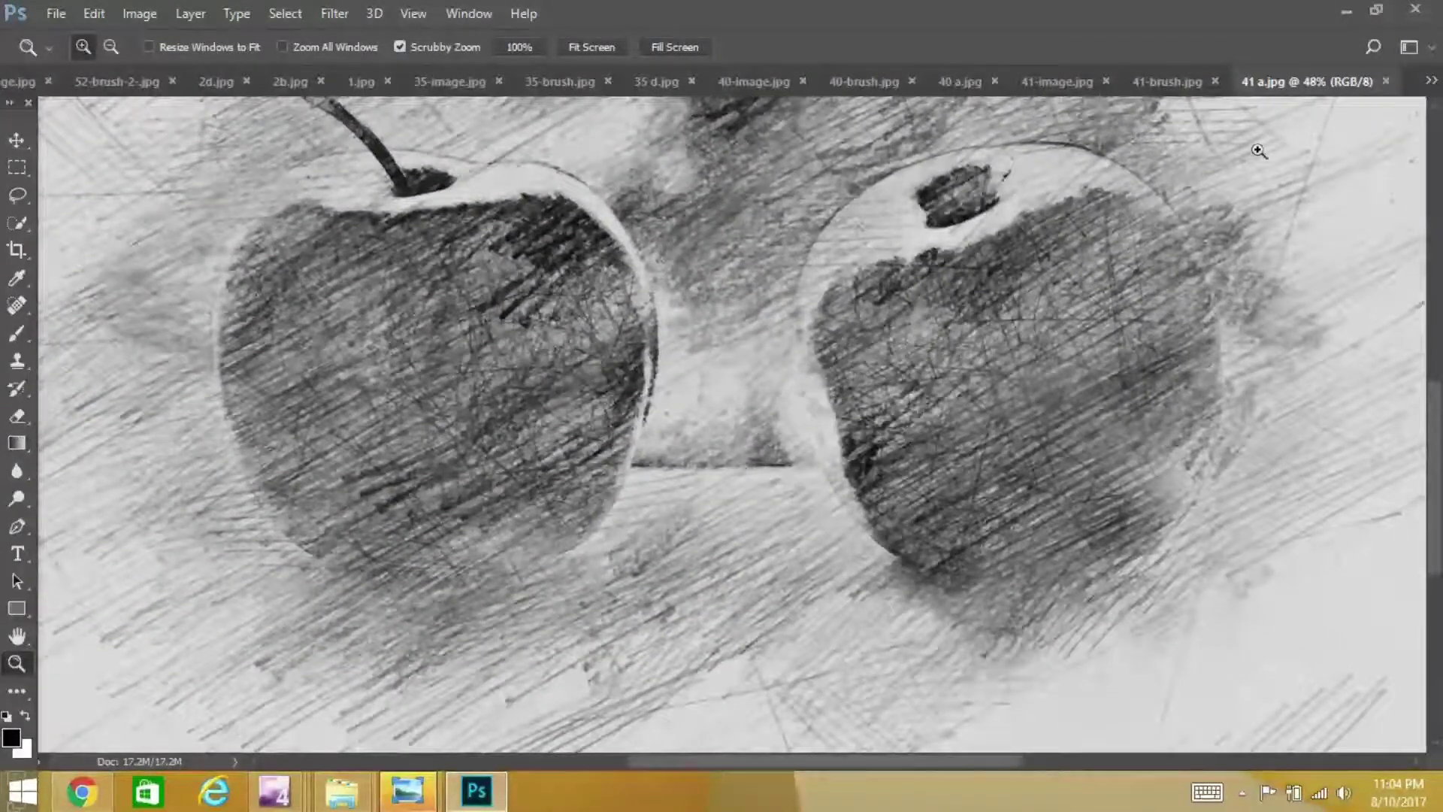
- Compare 43-image.jpg and 43-brush.jpg with the sketch result 43 a.jpg, inspecting the woman's head and torso in detail
click(1431, 81)
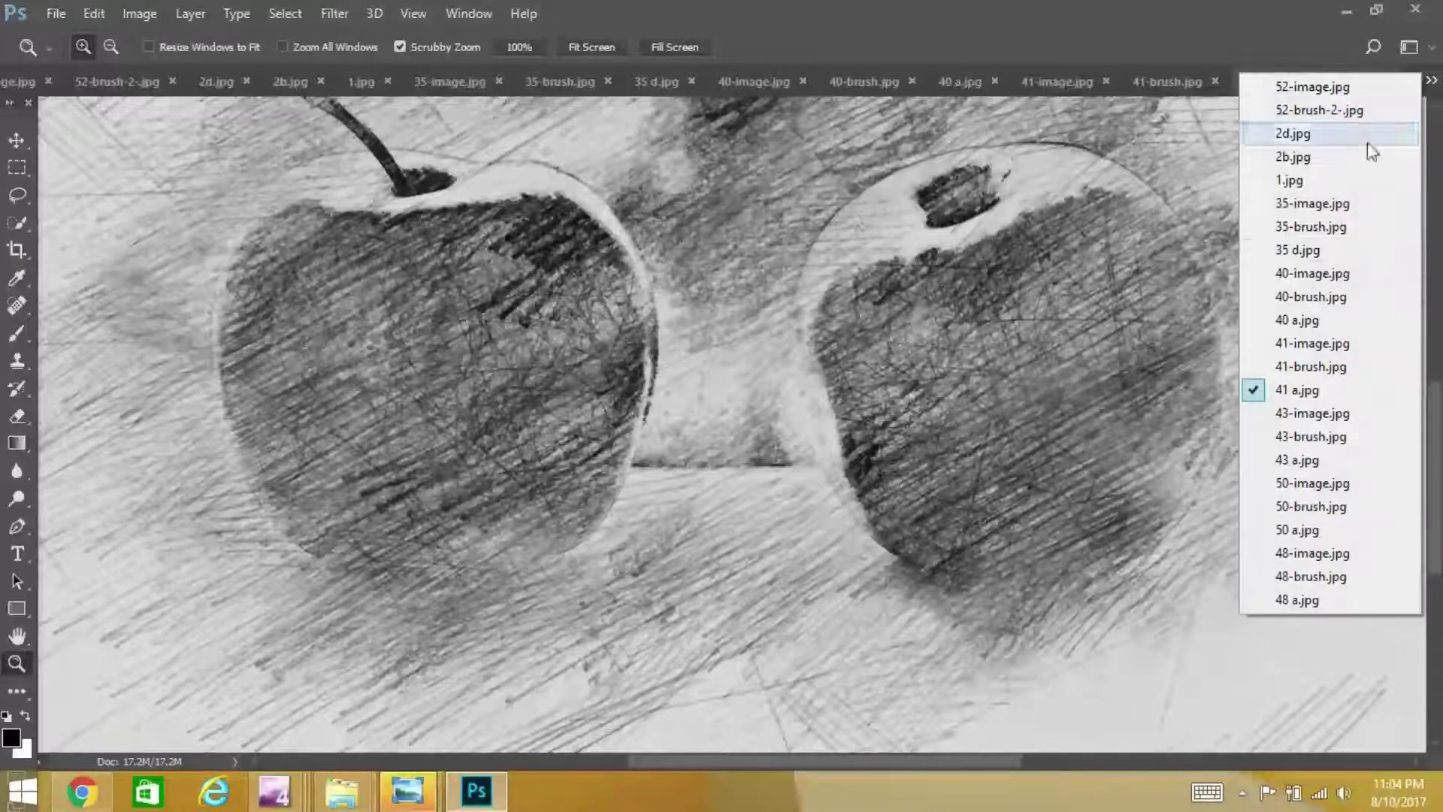
click(1297, 409)
click(1431, 81)
click(1310, 436)
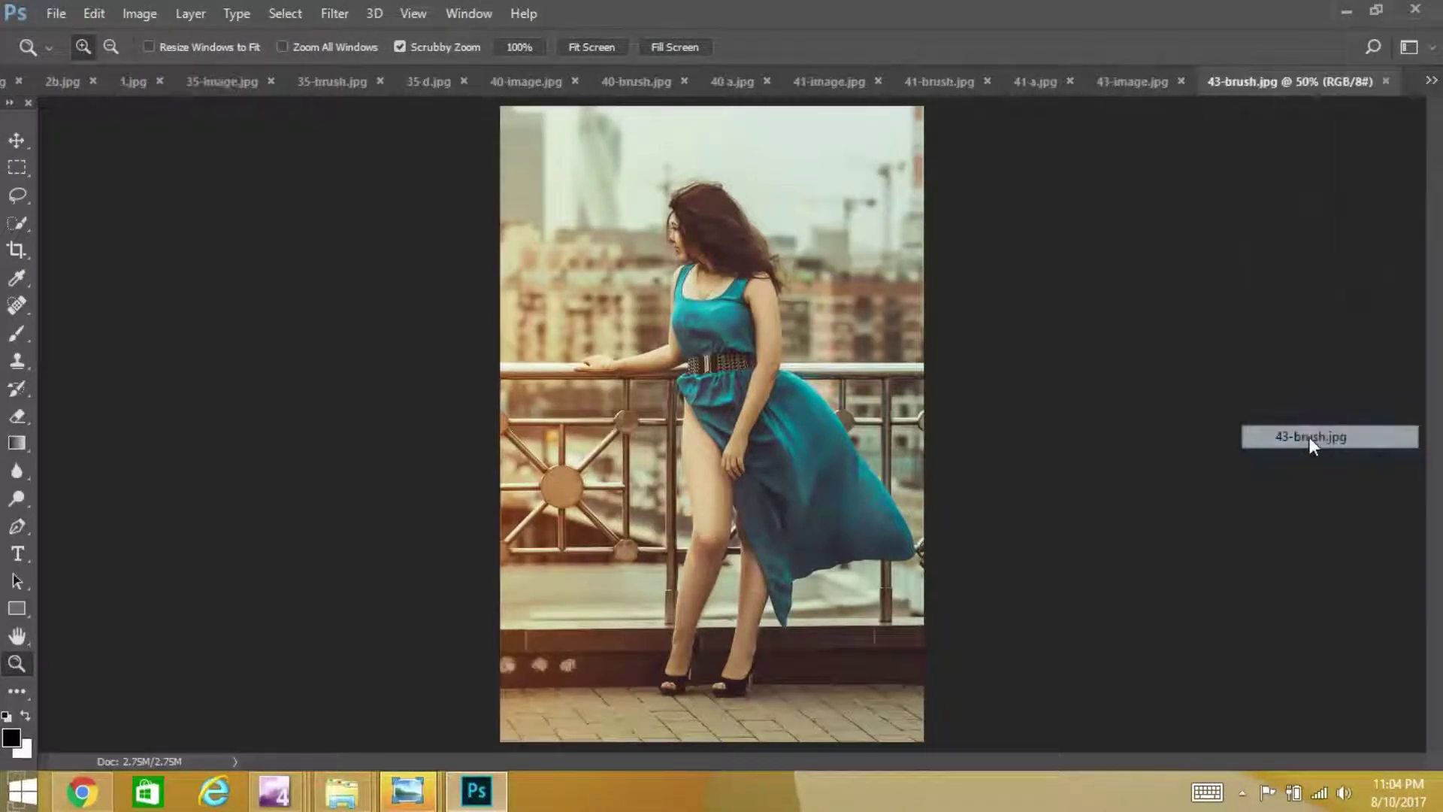
click(1431, 81)
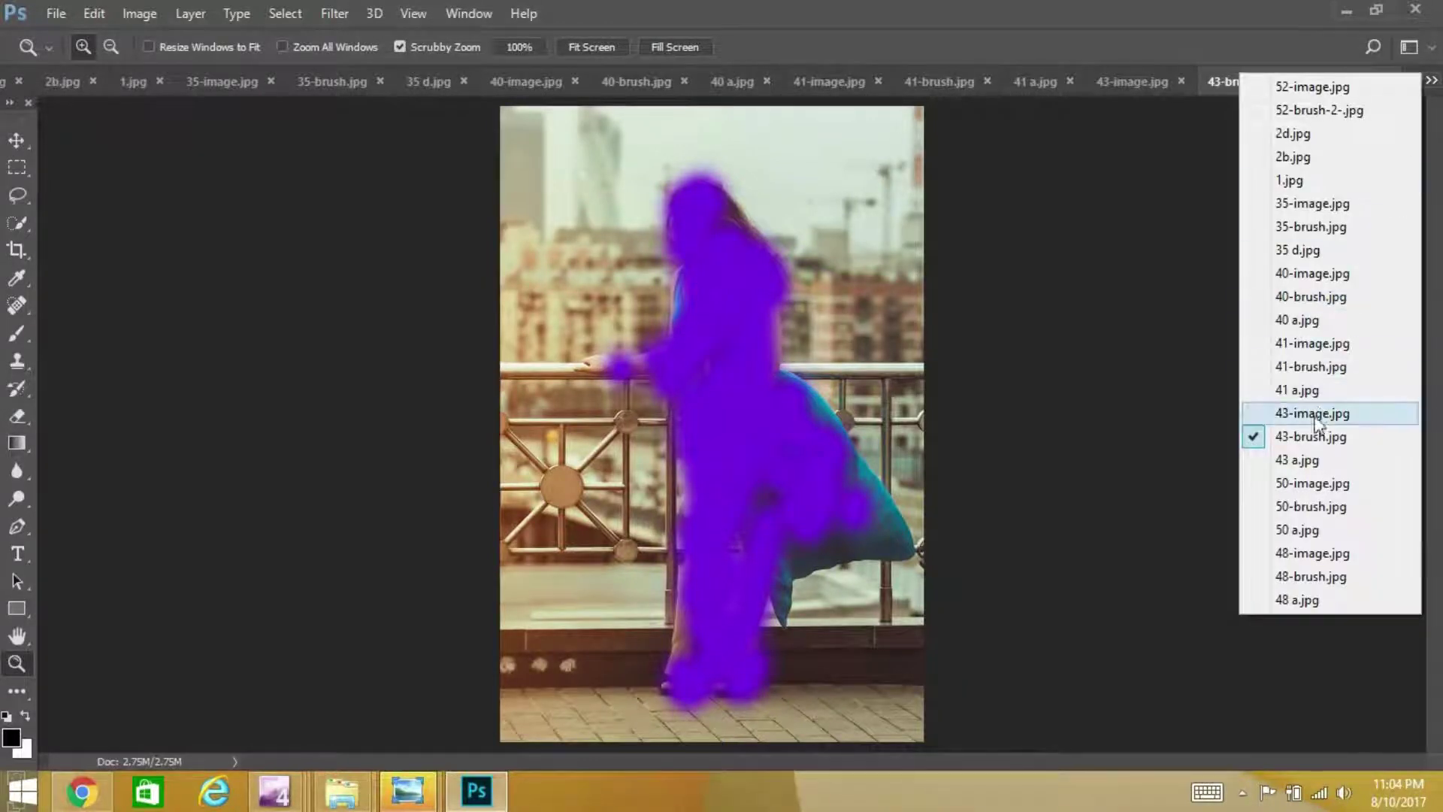
click(1300, 460)
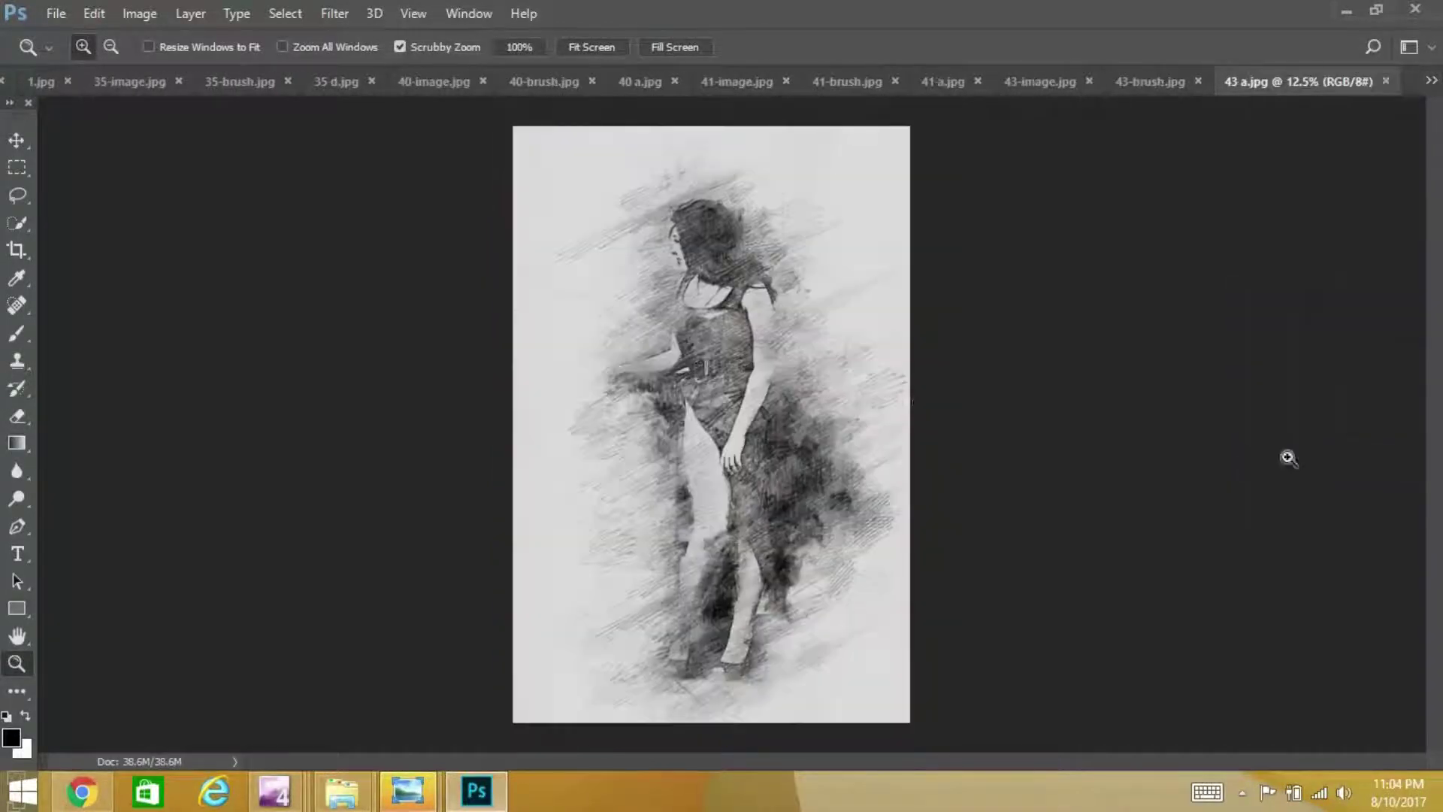
click(776, 381)
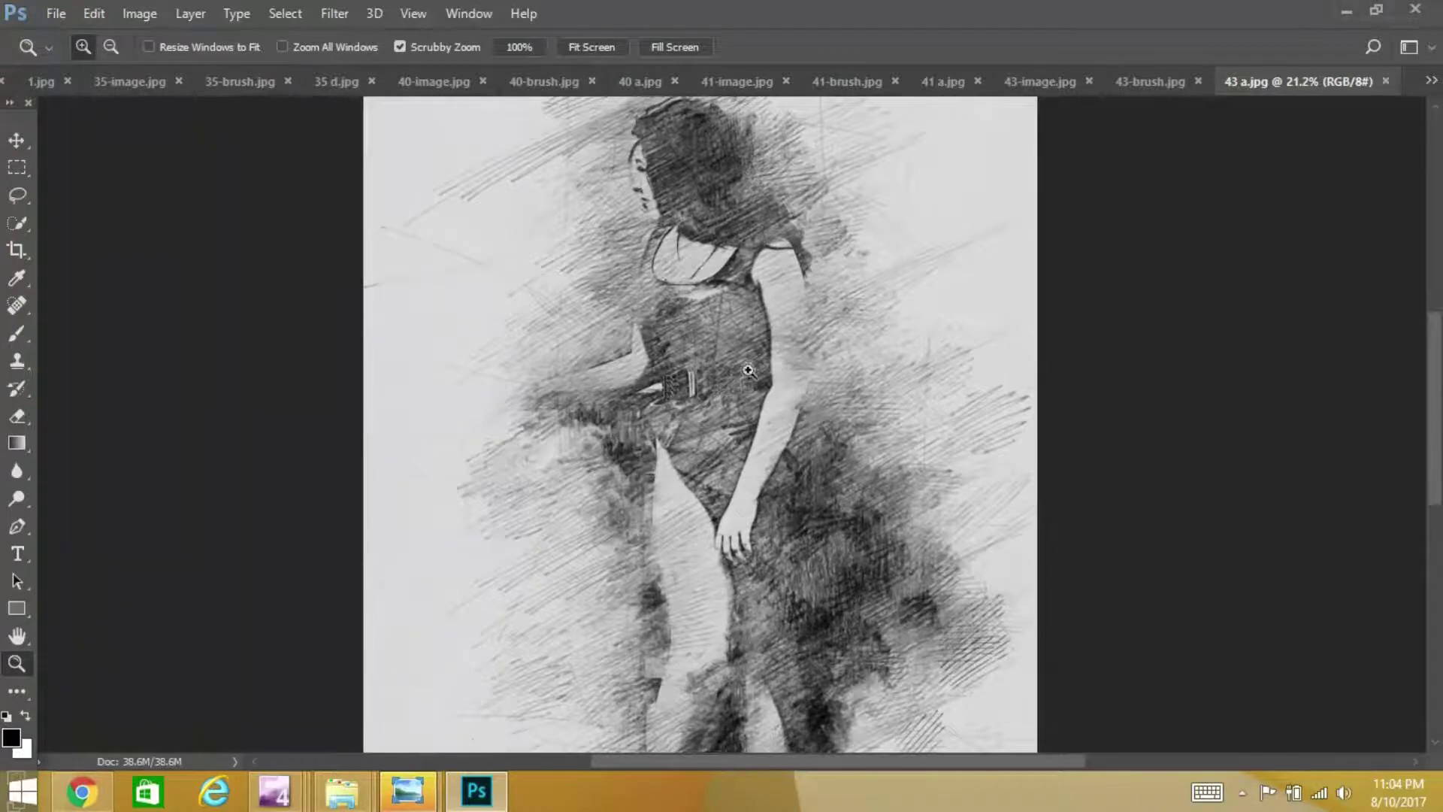
click(759, 366)
drag(759, 366, 773, 376)
scroll(770, 372, up, 4)
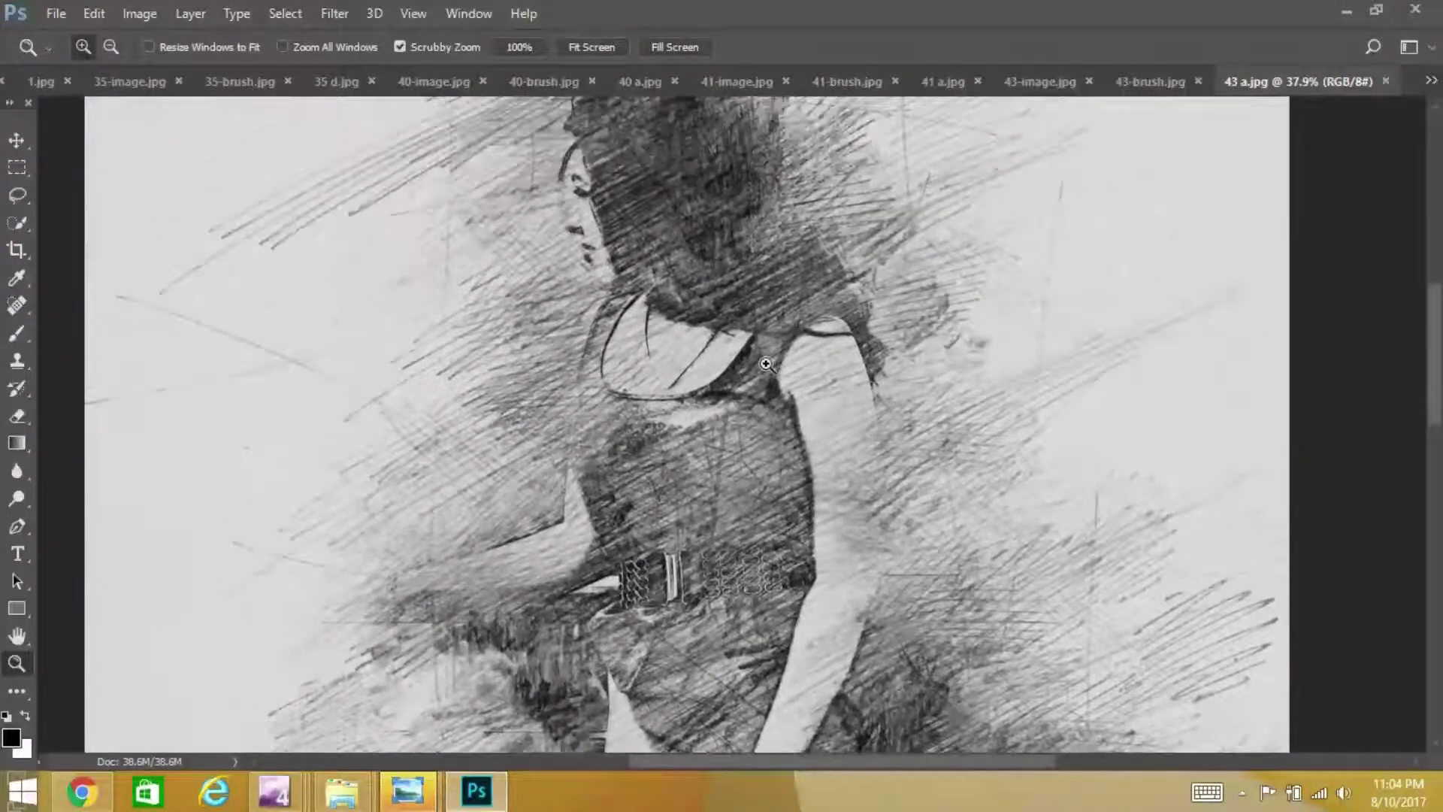
scroll(769, 358, up, 2)
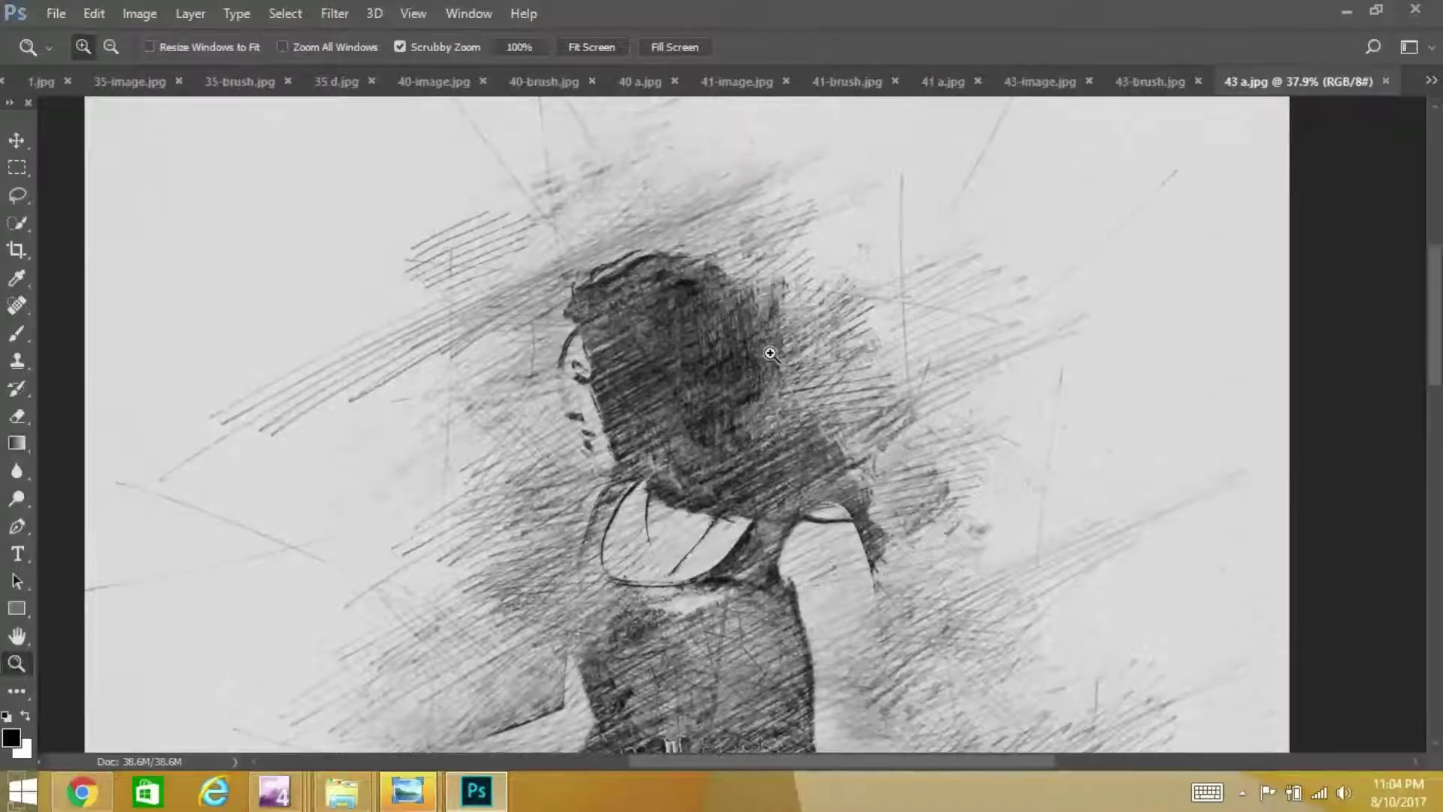
scroll(771, 353, down, 4)
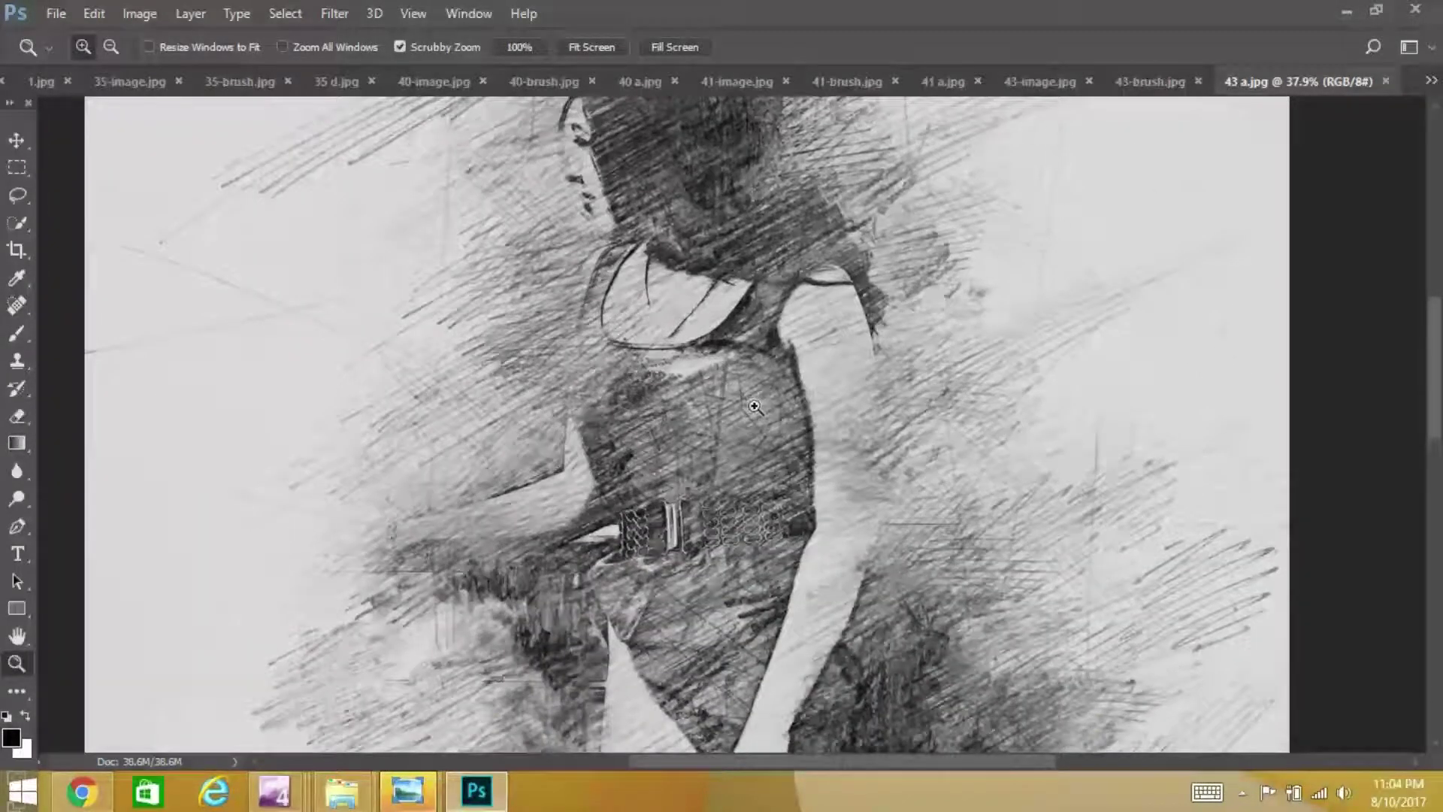
scroll(755, 406, down, 1)
scroll(755, 406, up, 2)
key(v)
- Compare 50-image.jpg and 50-brush.jpg with the sketch result 50 a.jpg, inspecting the child's face and hair in detail
click(1431, 83)
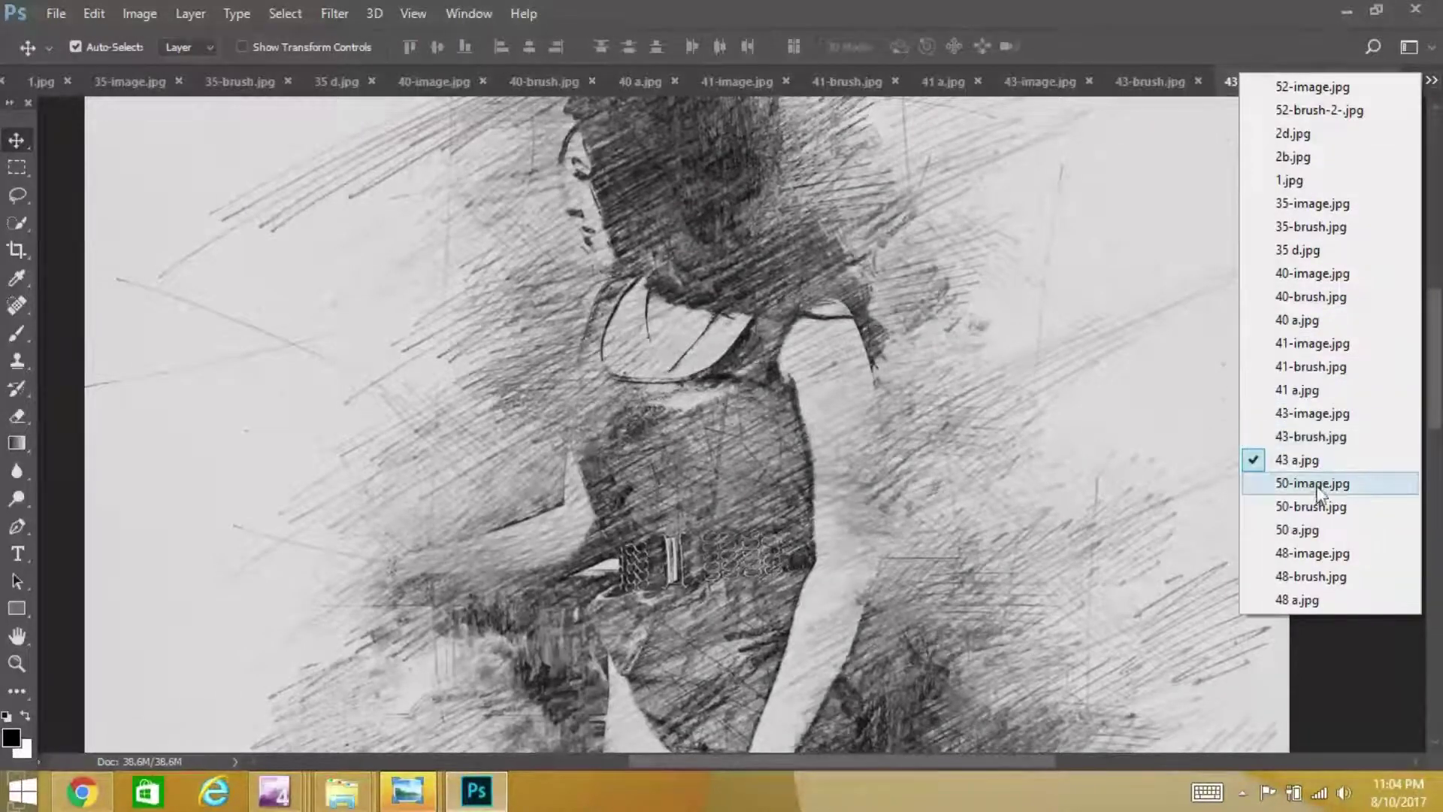
click(1292, 483)
click(1430, 83)
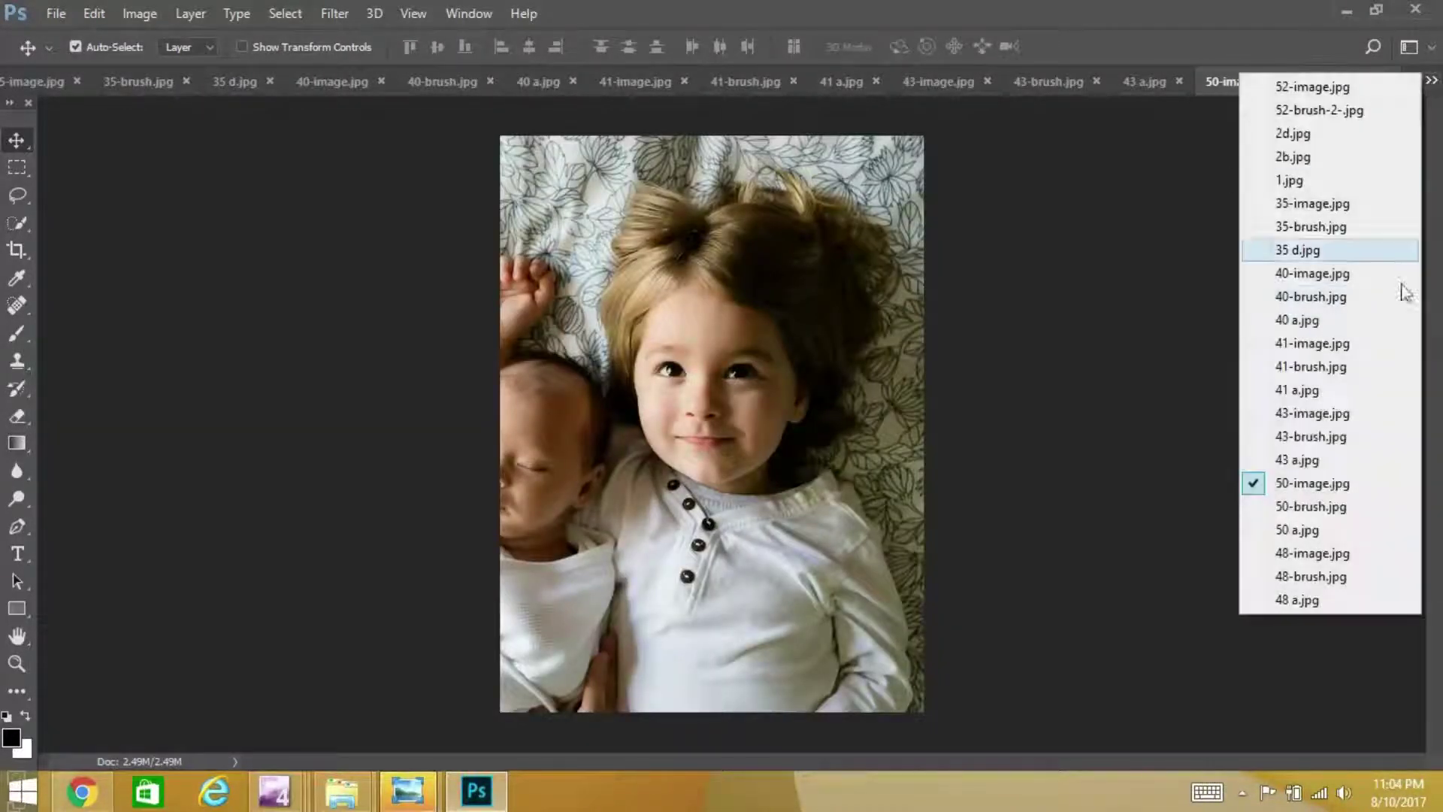
click(1322, 506)
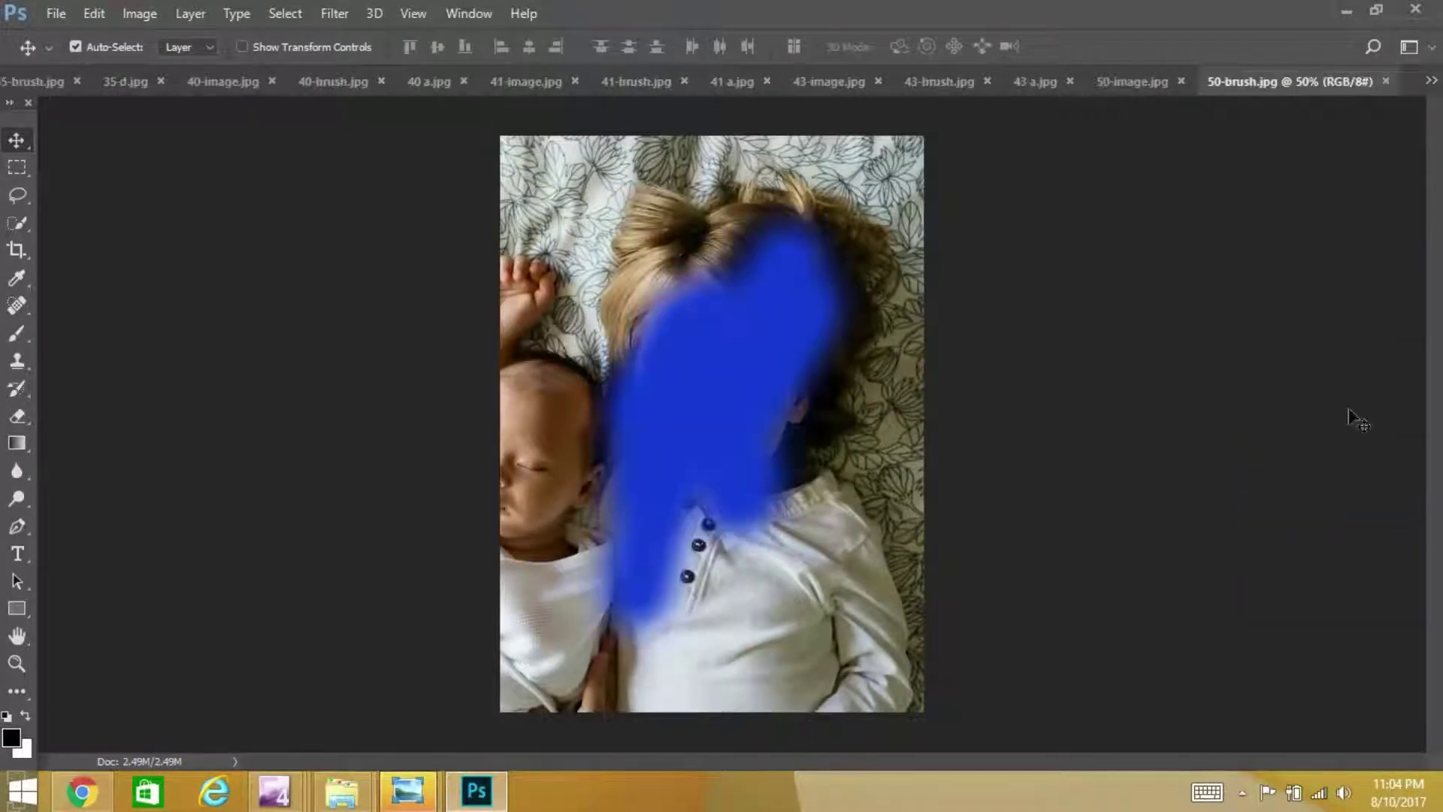
click(1430, 82)
click(1313, 530)
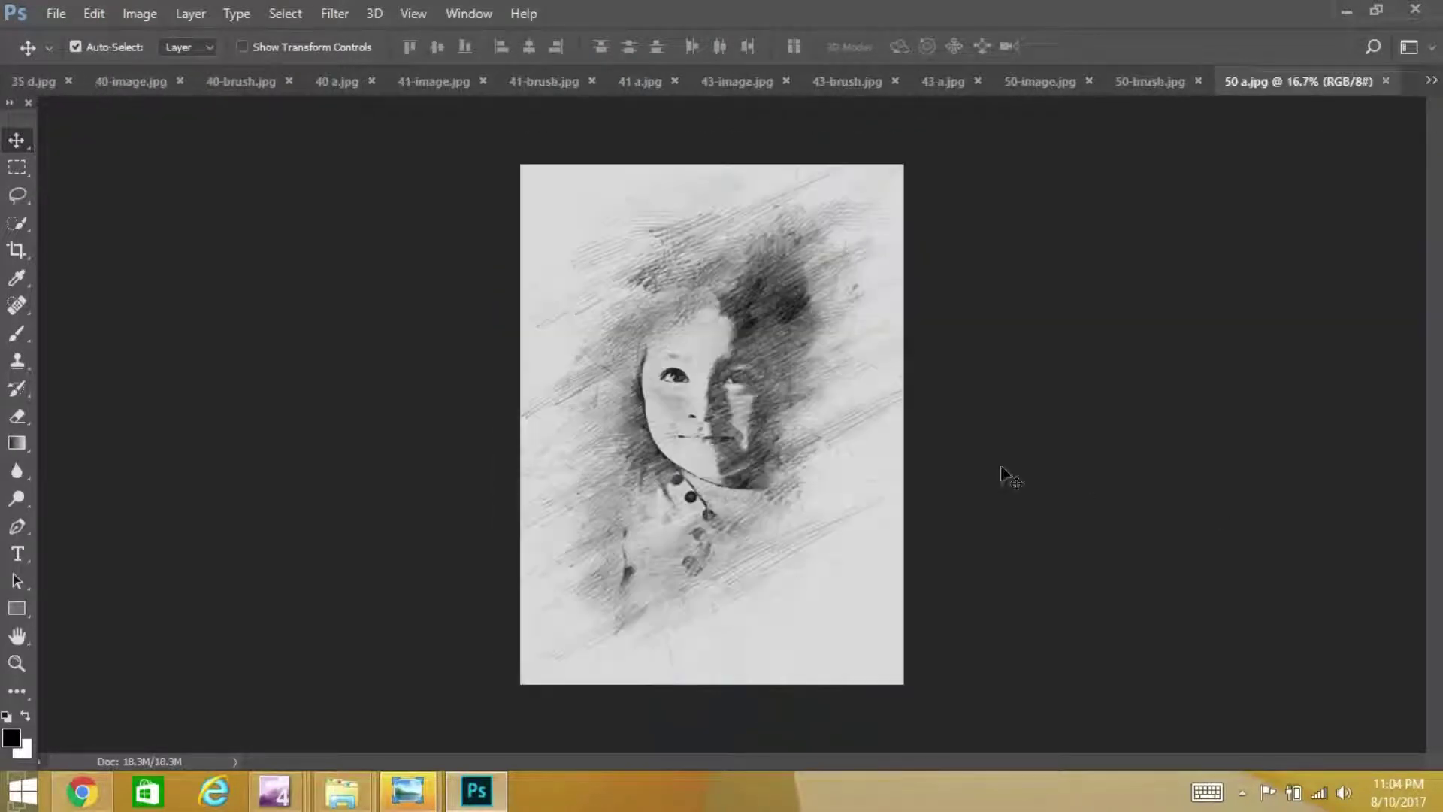
key(z)
click(753, 429)
drag(752, 429, 810, 459)
scroll(826, 458, up, 5)
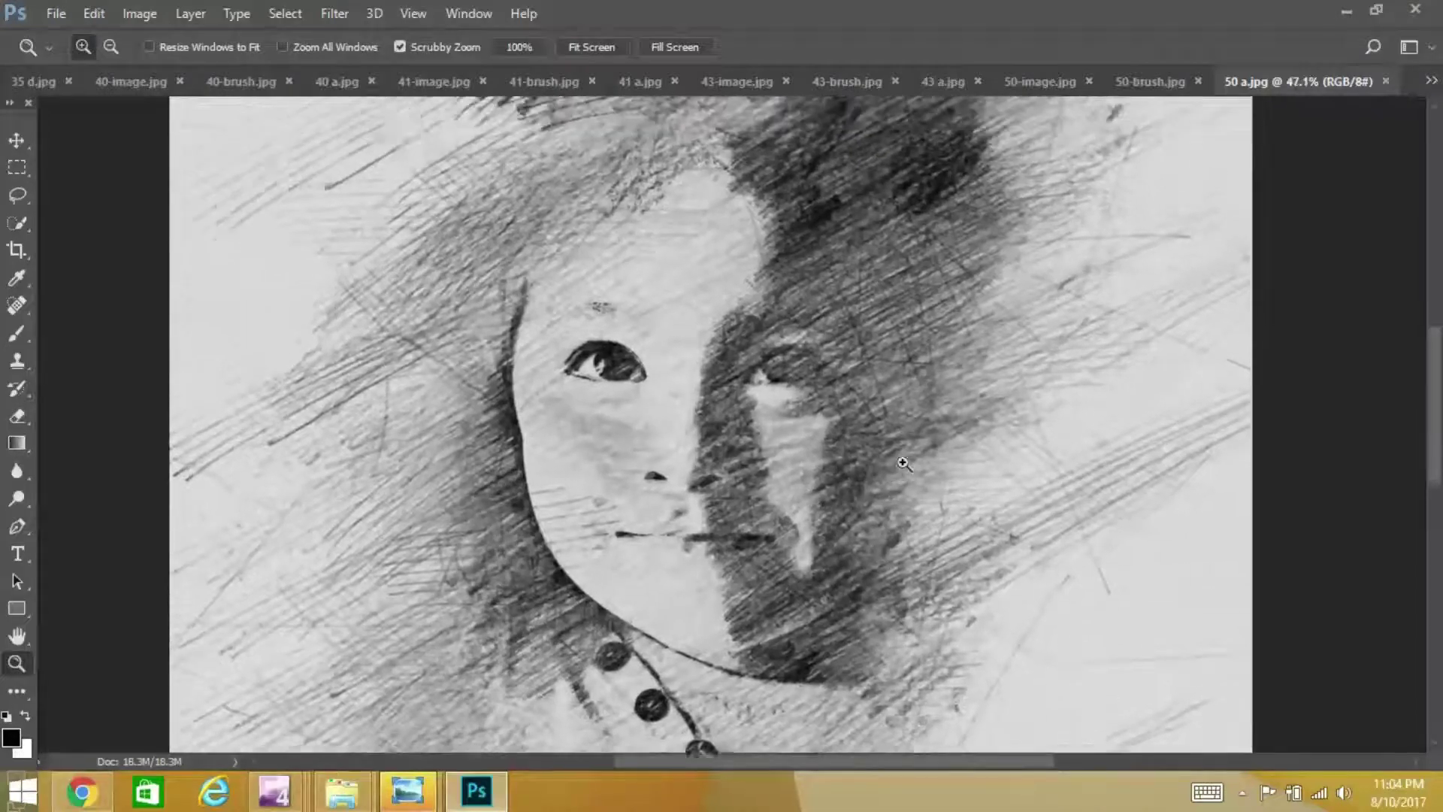
scroll(909, 458, up, 1)
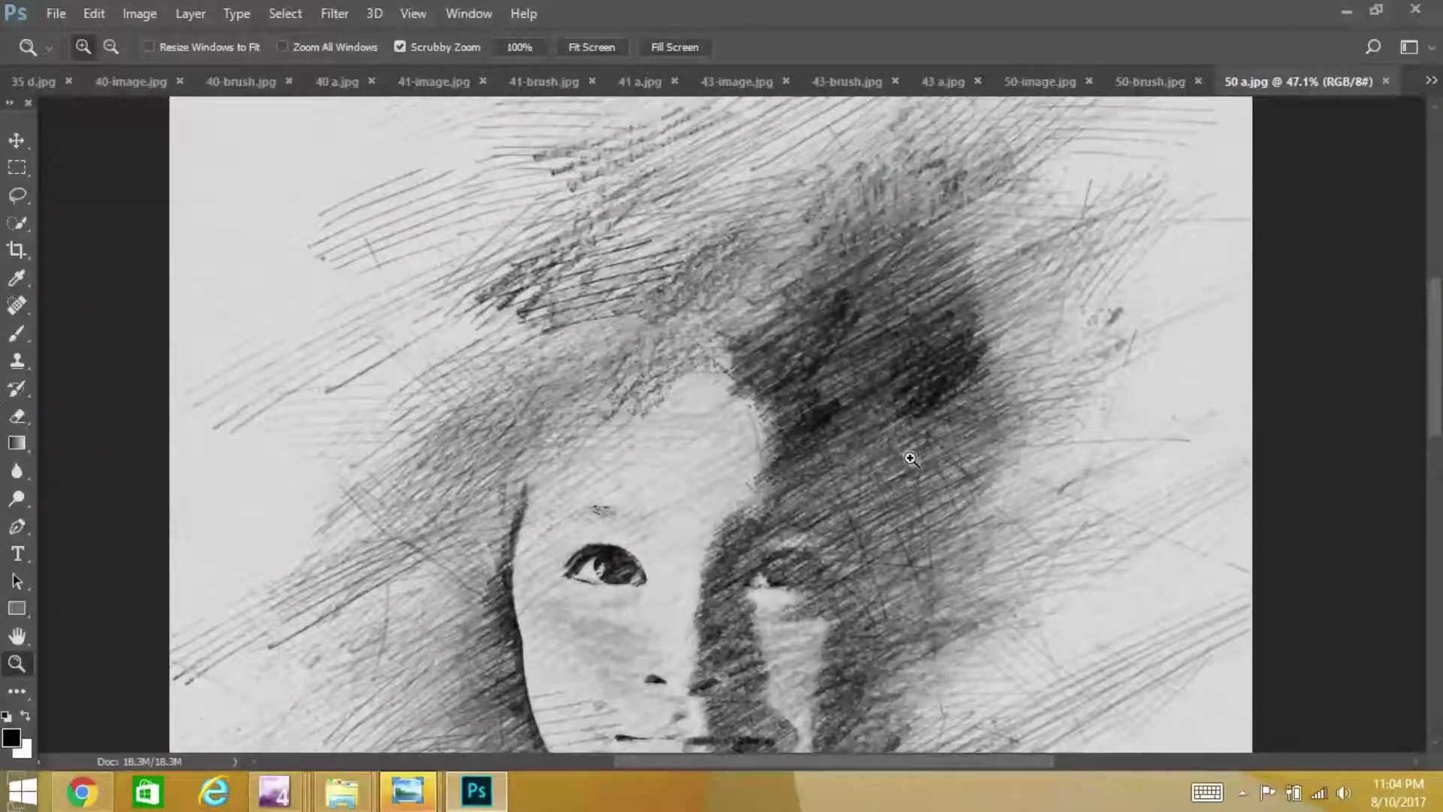
scroll(909, 458, down, 3)
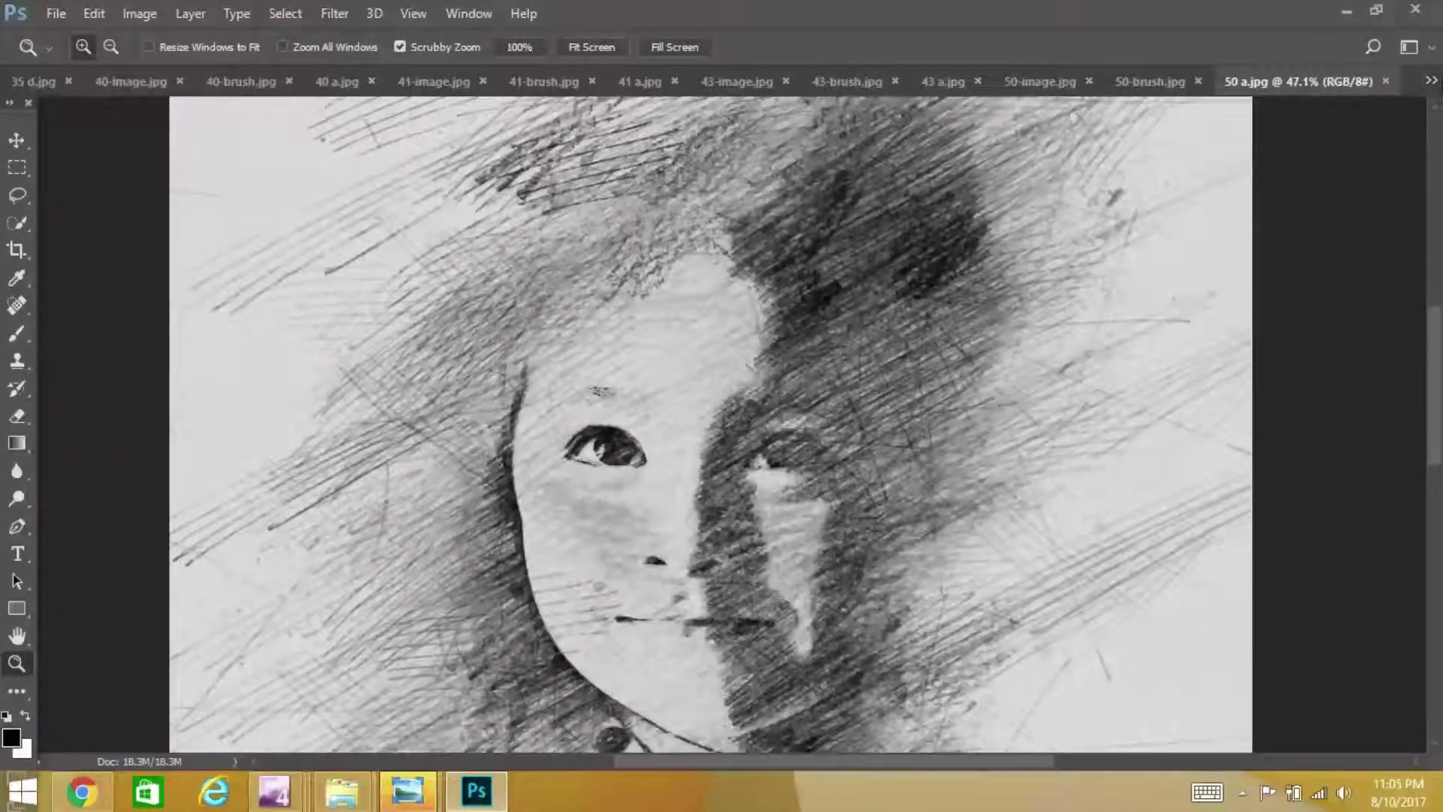
- View the man's portrait 48-image.jpg, its brushed version 48-brush.jpg and the sketch result 48 a.jpg in turn
click(1432, 81)
click(1342, 553)
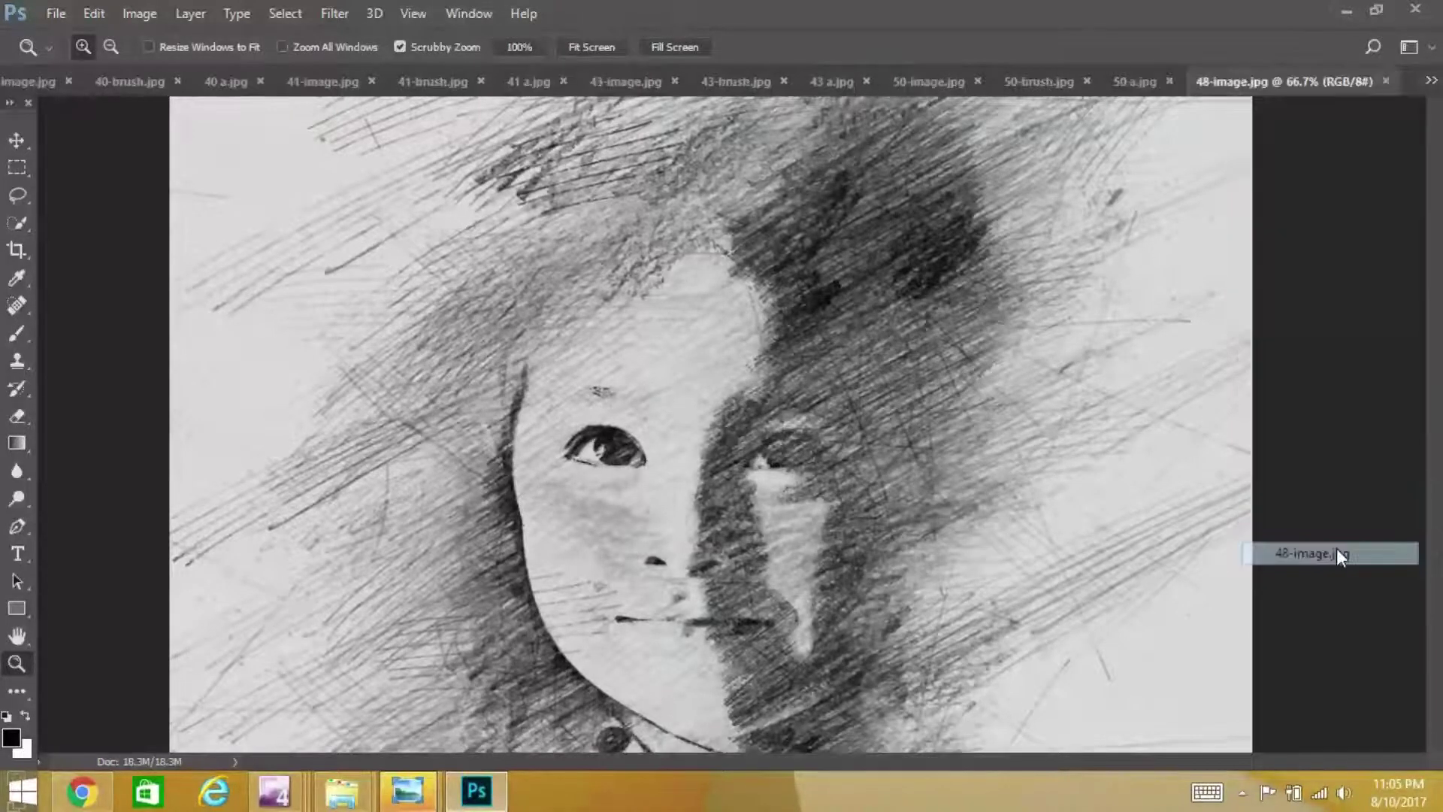
click(1432, 81)
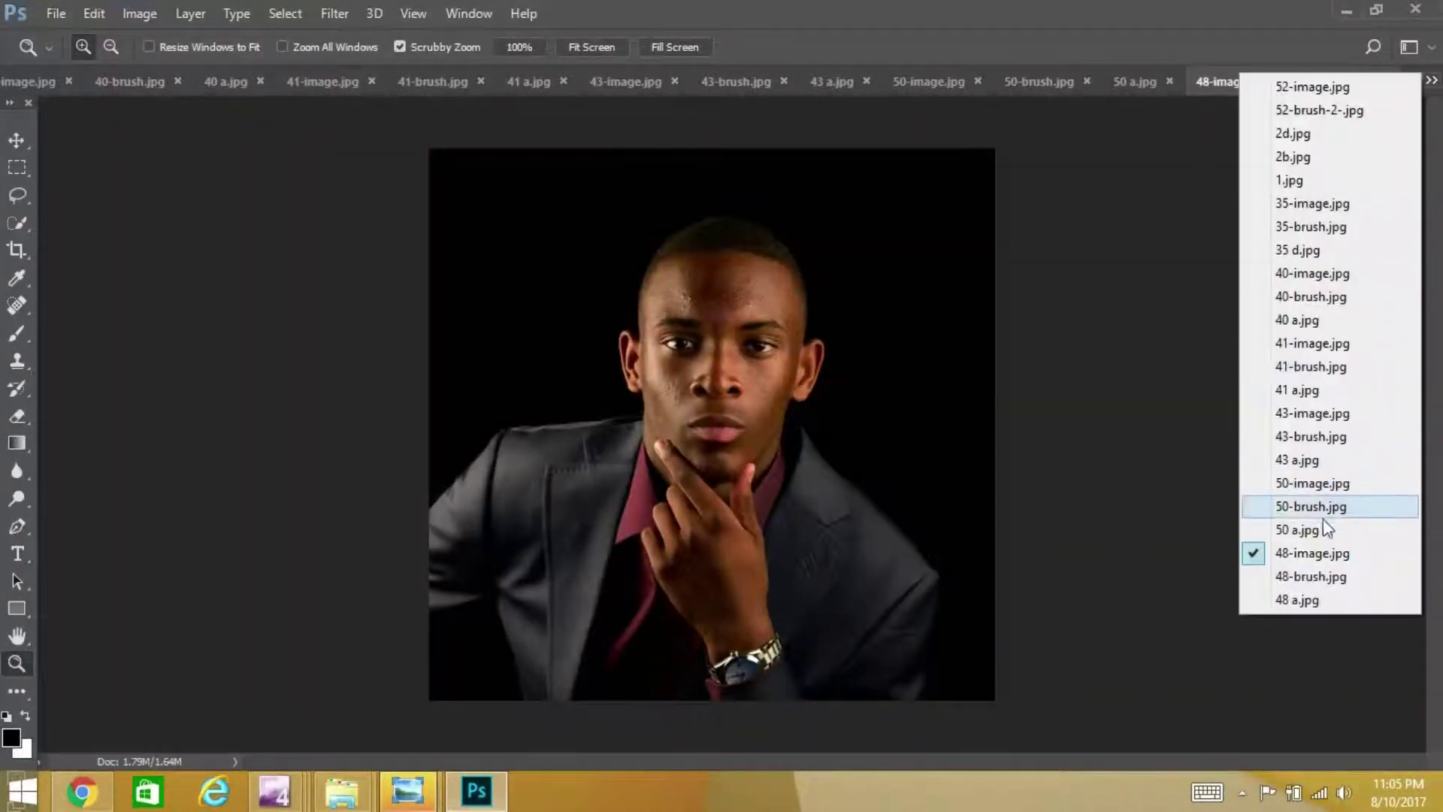
click(1321, 580)
click(1432, 81)
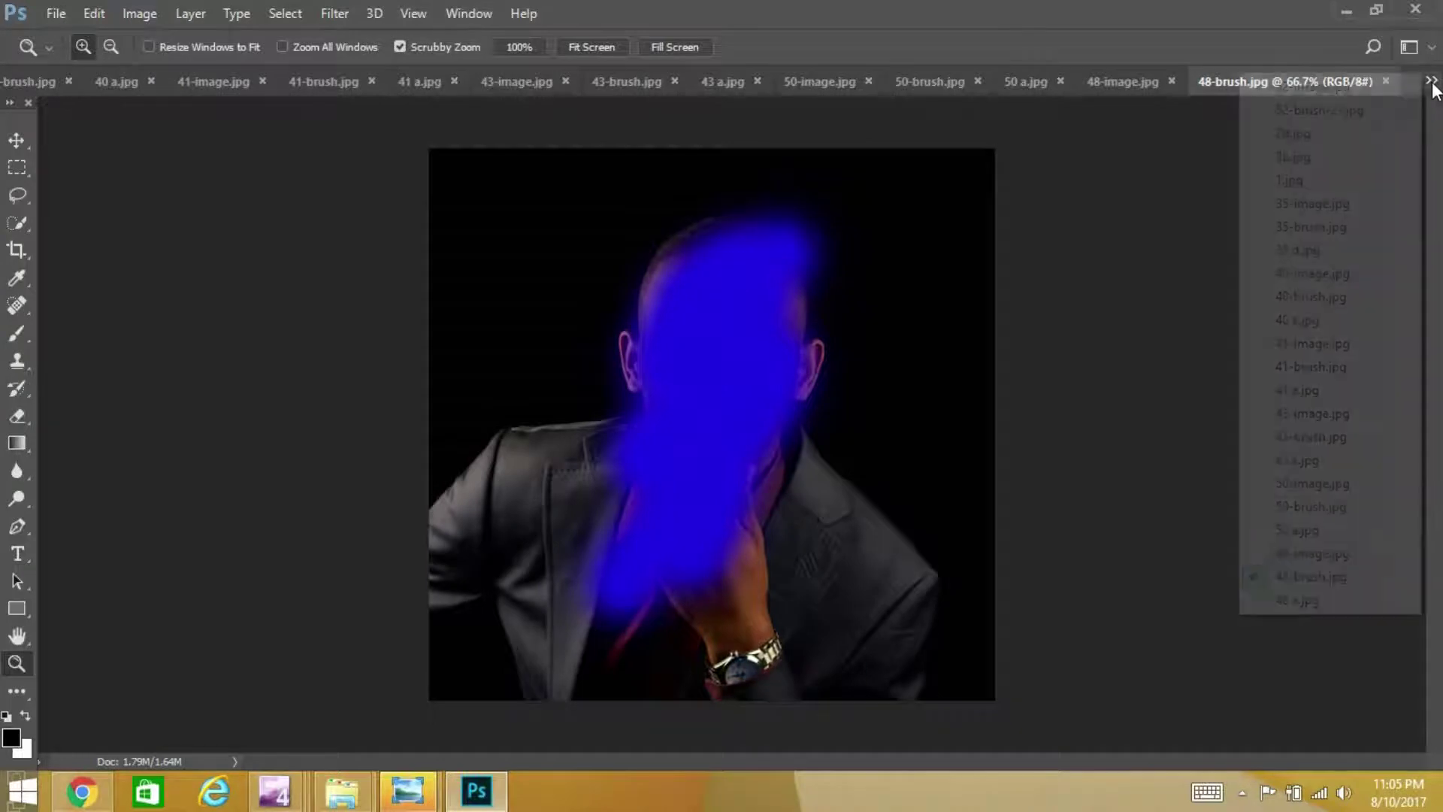
click(1298, 602)
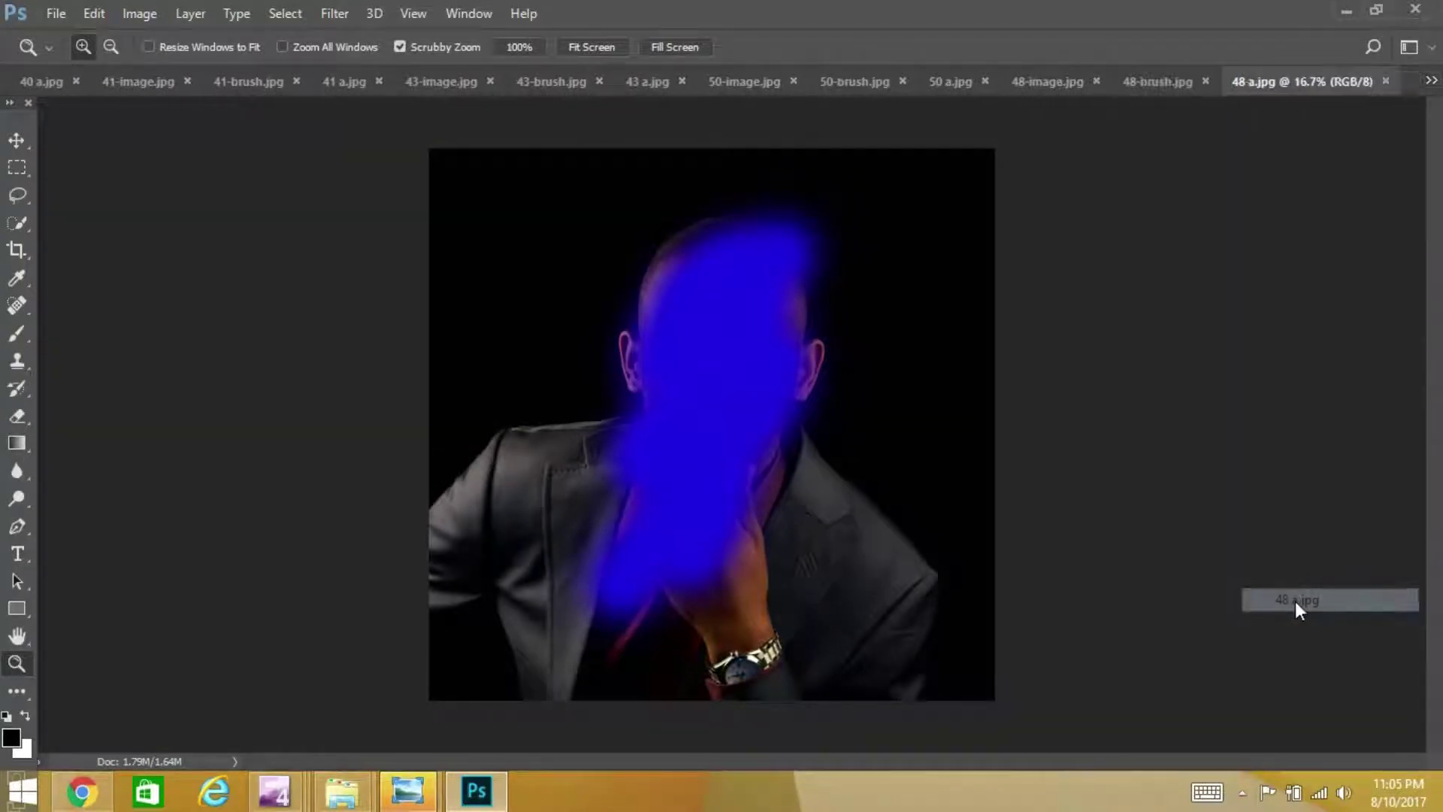
- Inspect the pencil strokes on the man's face, hand and hair in the sketch result 48 a.jpg up close
drag(755, 385, 819, 426)
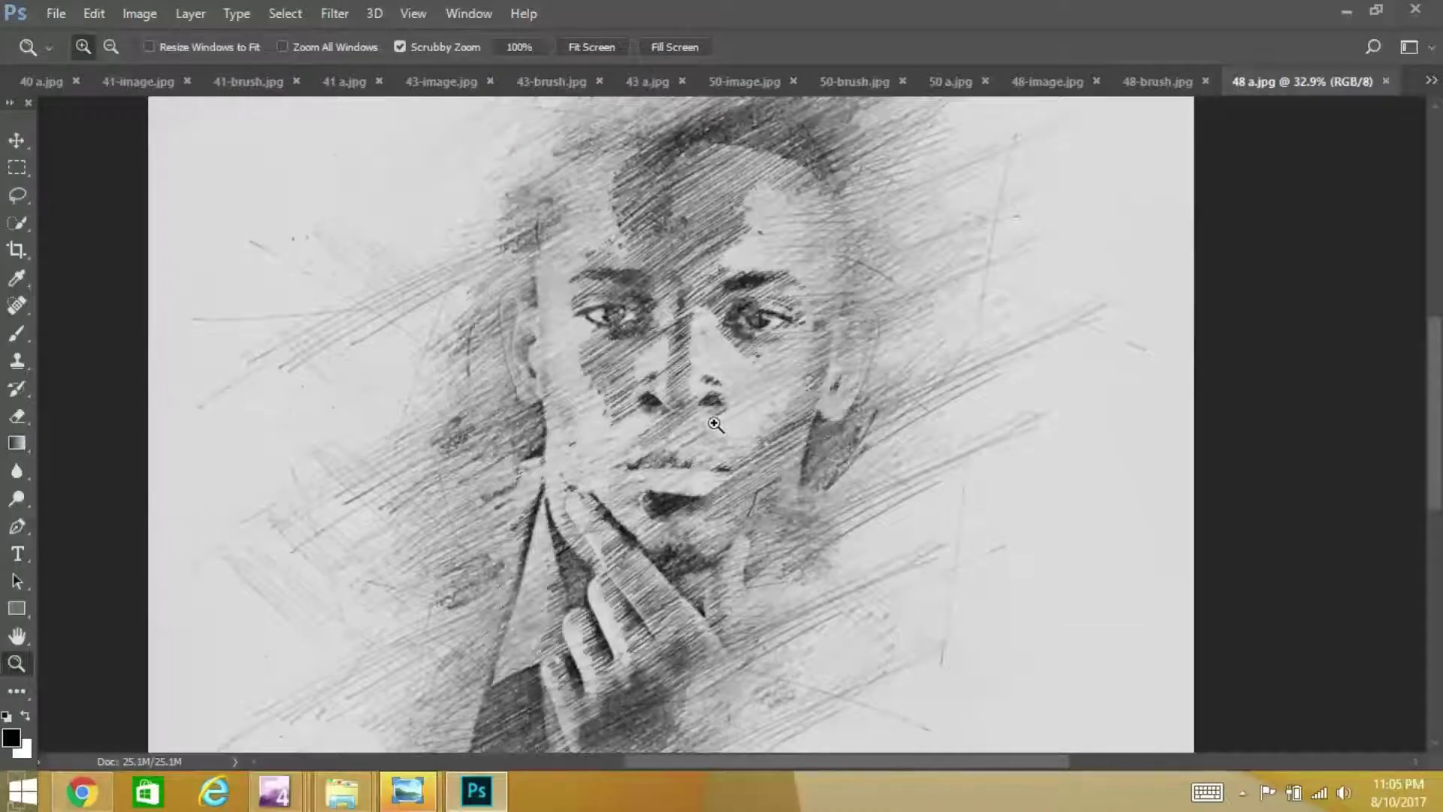
mouse_move(714, 421)
mouse_down()
mouse_move(807, 491)
mouse_move(864, 458)
mouse_move(861, 330)
mouse_up()
key(h)
mouse_move(878, 485)
mouse_down()
mouse_move(899, 377)
mouse_move(899, 542)
mouse_up()
mouse_move(939, 308)
mouse_down()
mouse_move(931, 435)
mouse_move(896, 569)
mouse_up()
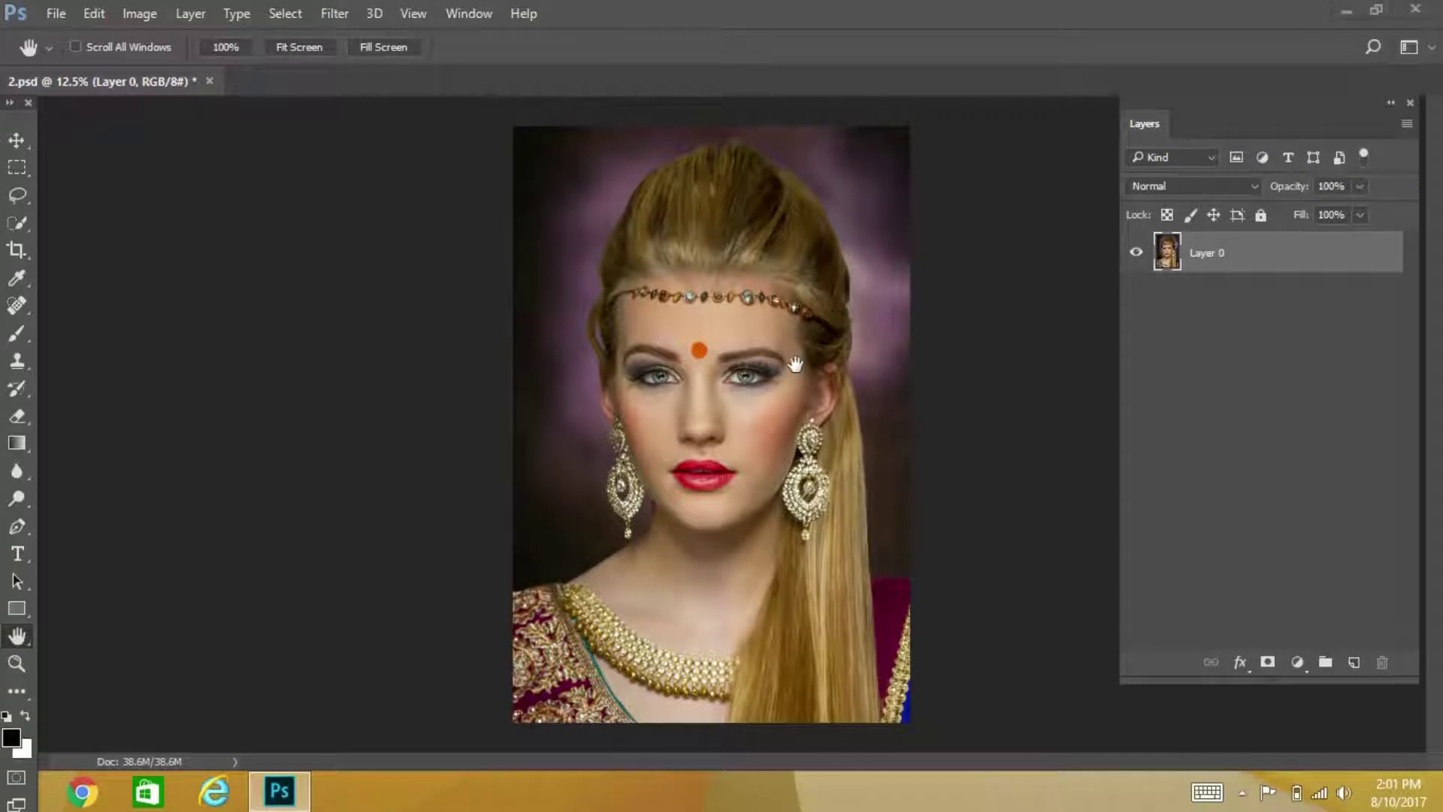
- Set the colour depth of the RGB portrait 2.psd to 8 Bits/Channel
click(155, 14)
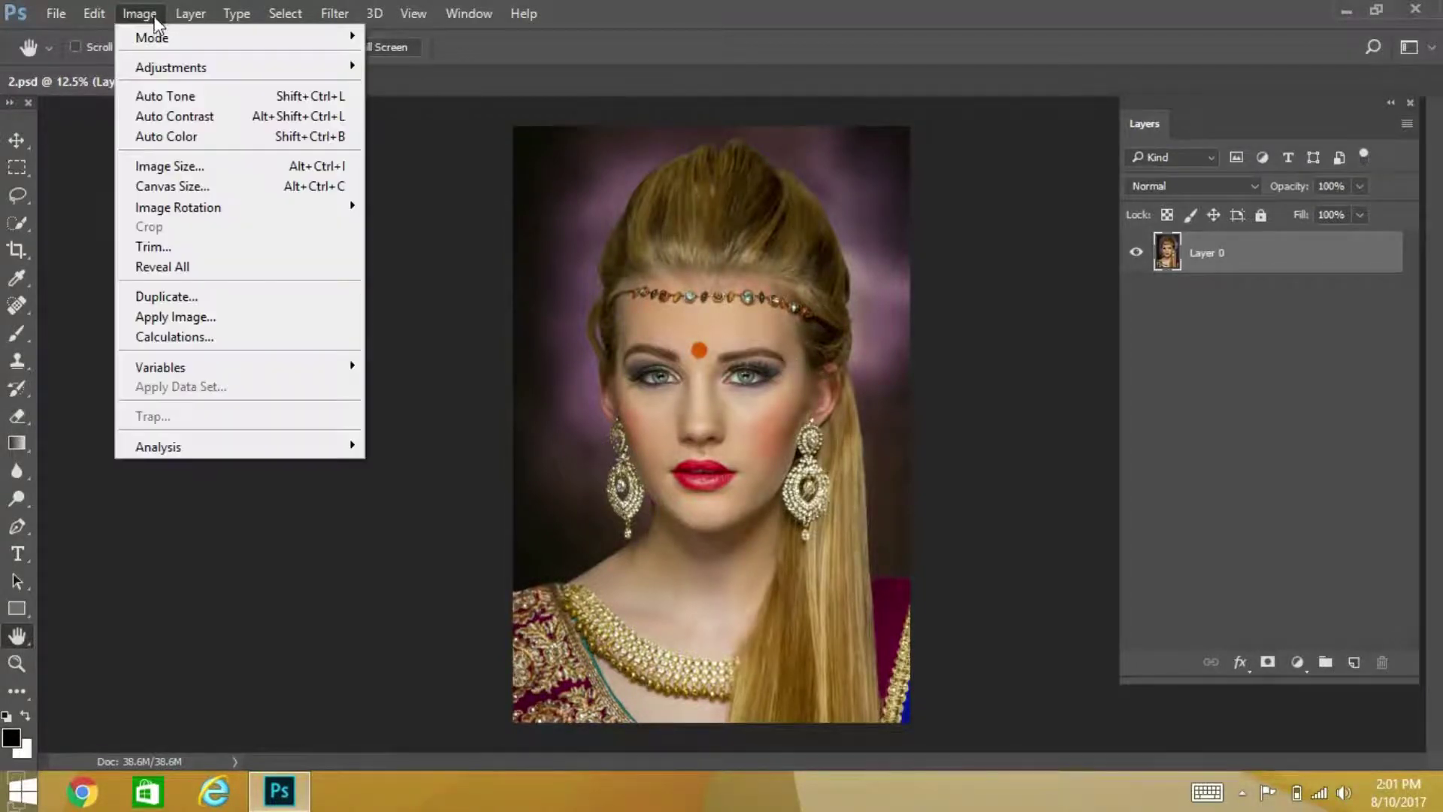
mouse_move(162, 42)
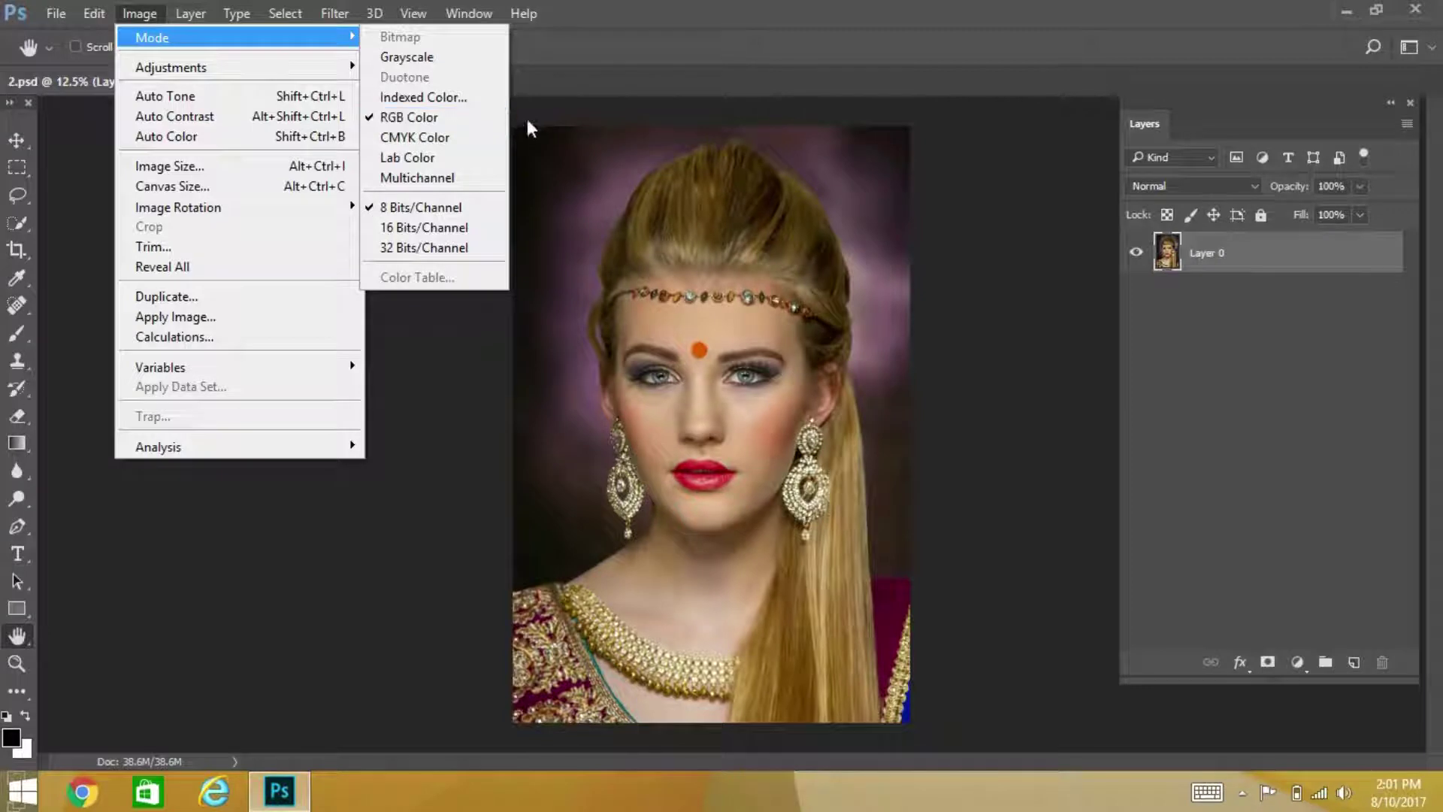
click(467, 214)
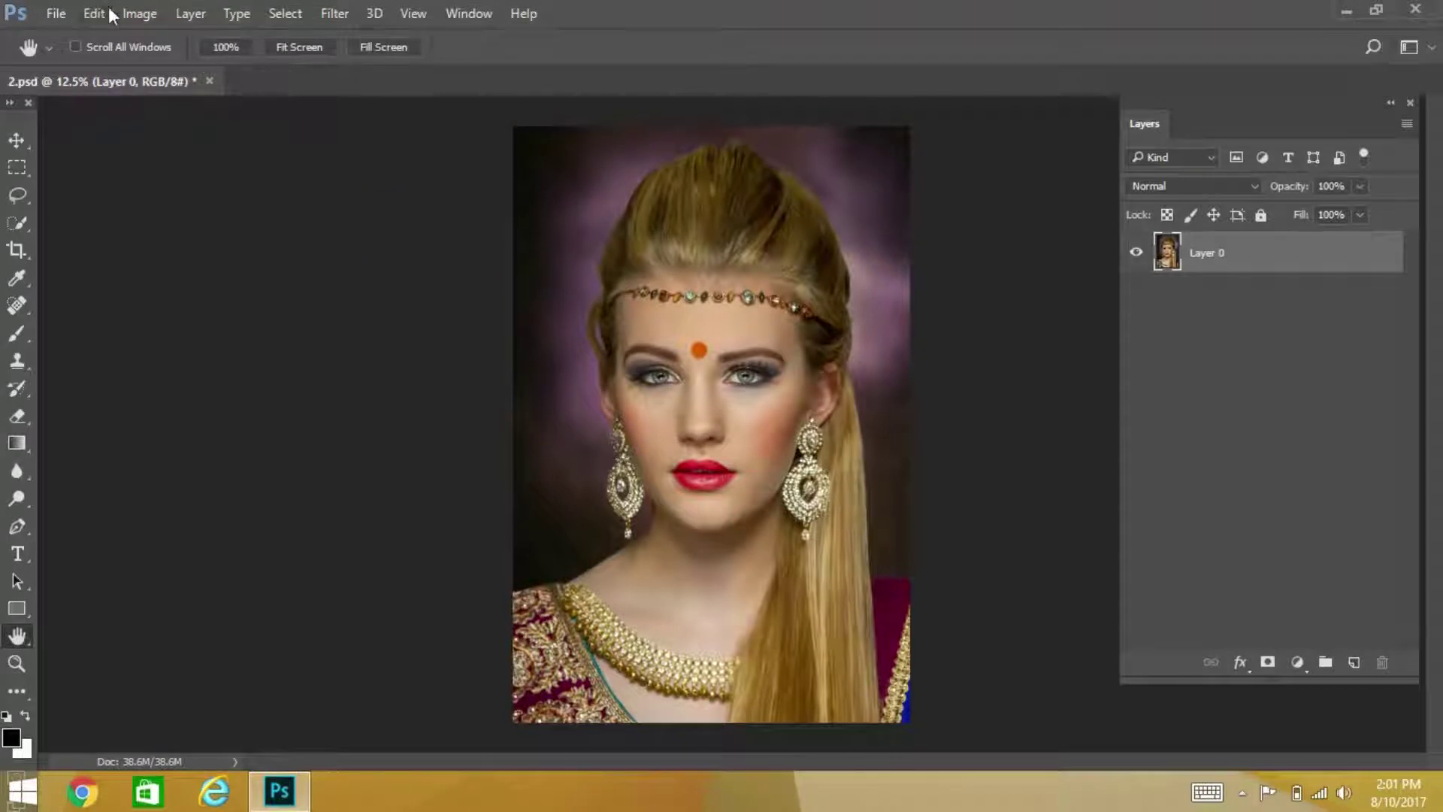
- Check the pixel width, height and resolution of 2.psd in the Image Size settings
click(125, 17)
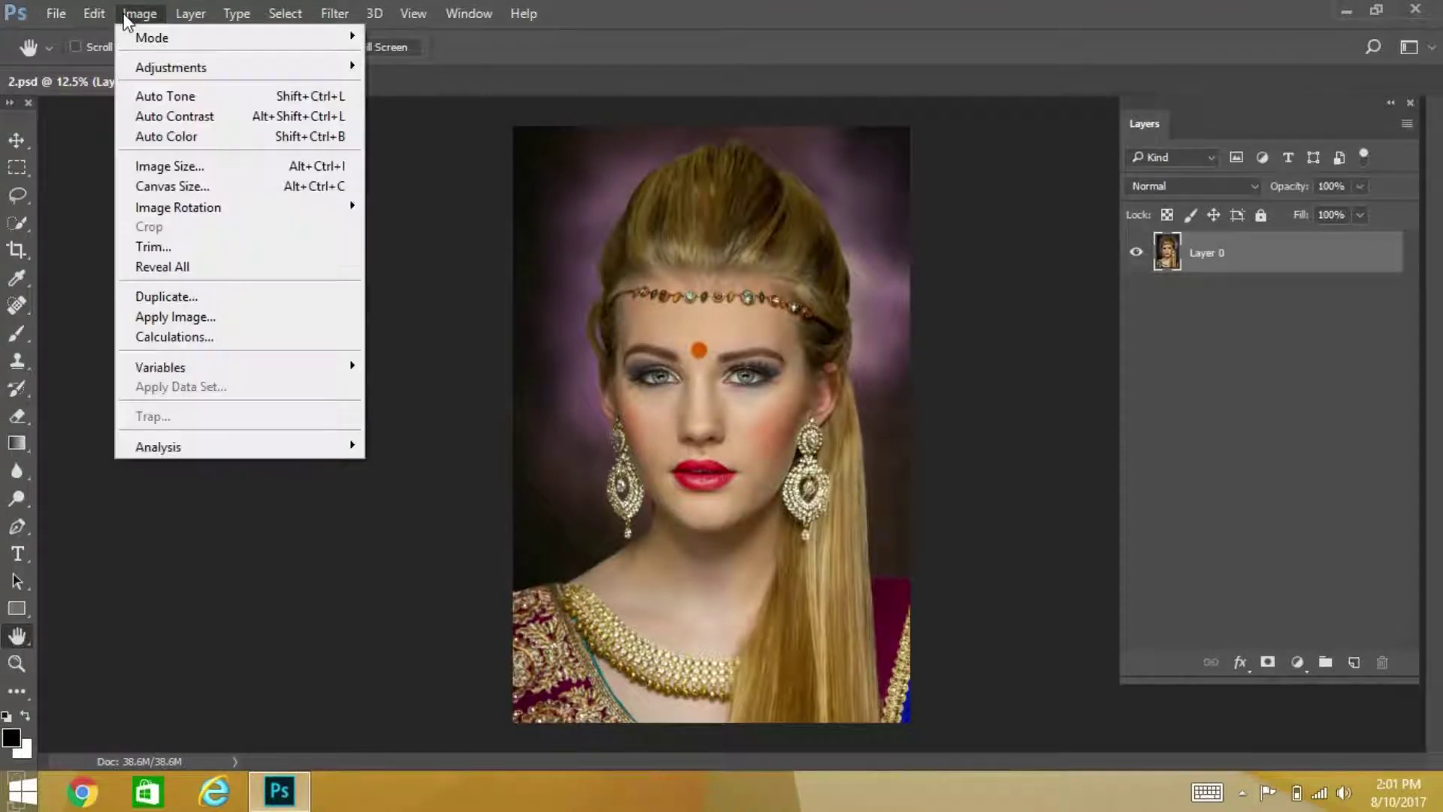
click(171, 166)
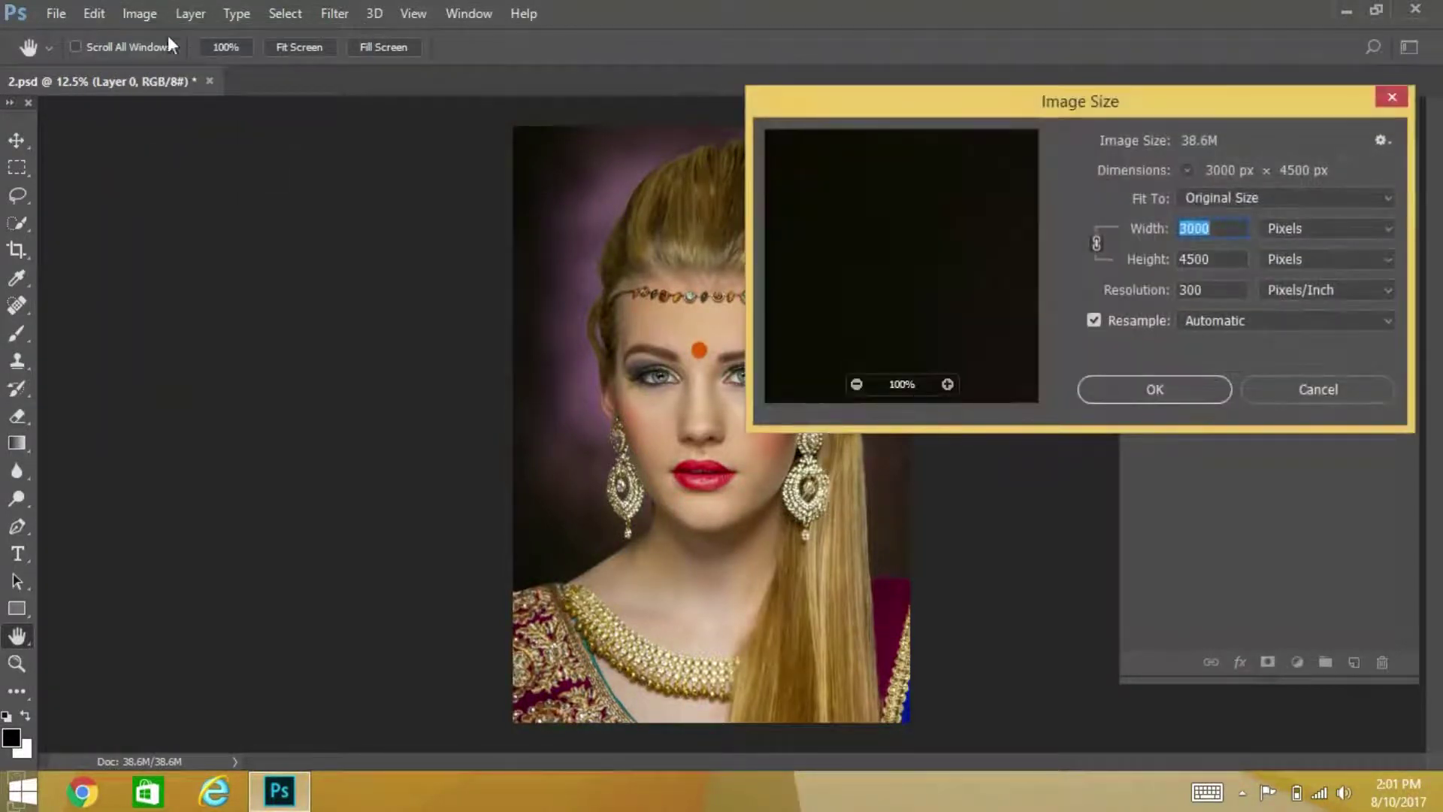
click(1391, 98)
click(133, 19)
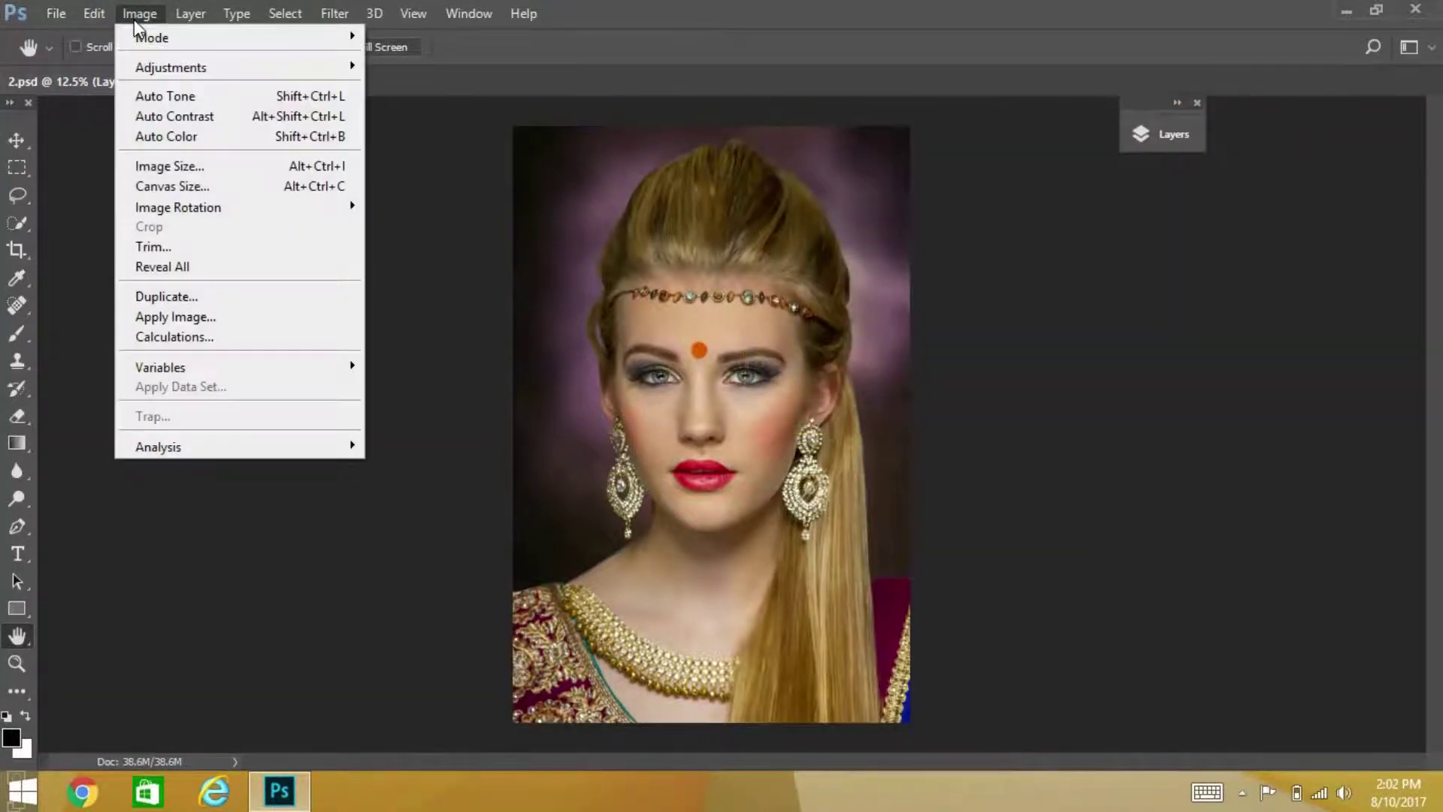
click(149, 167)
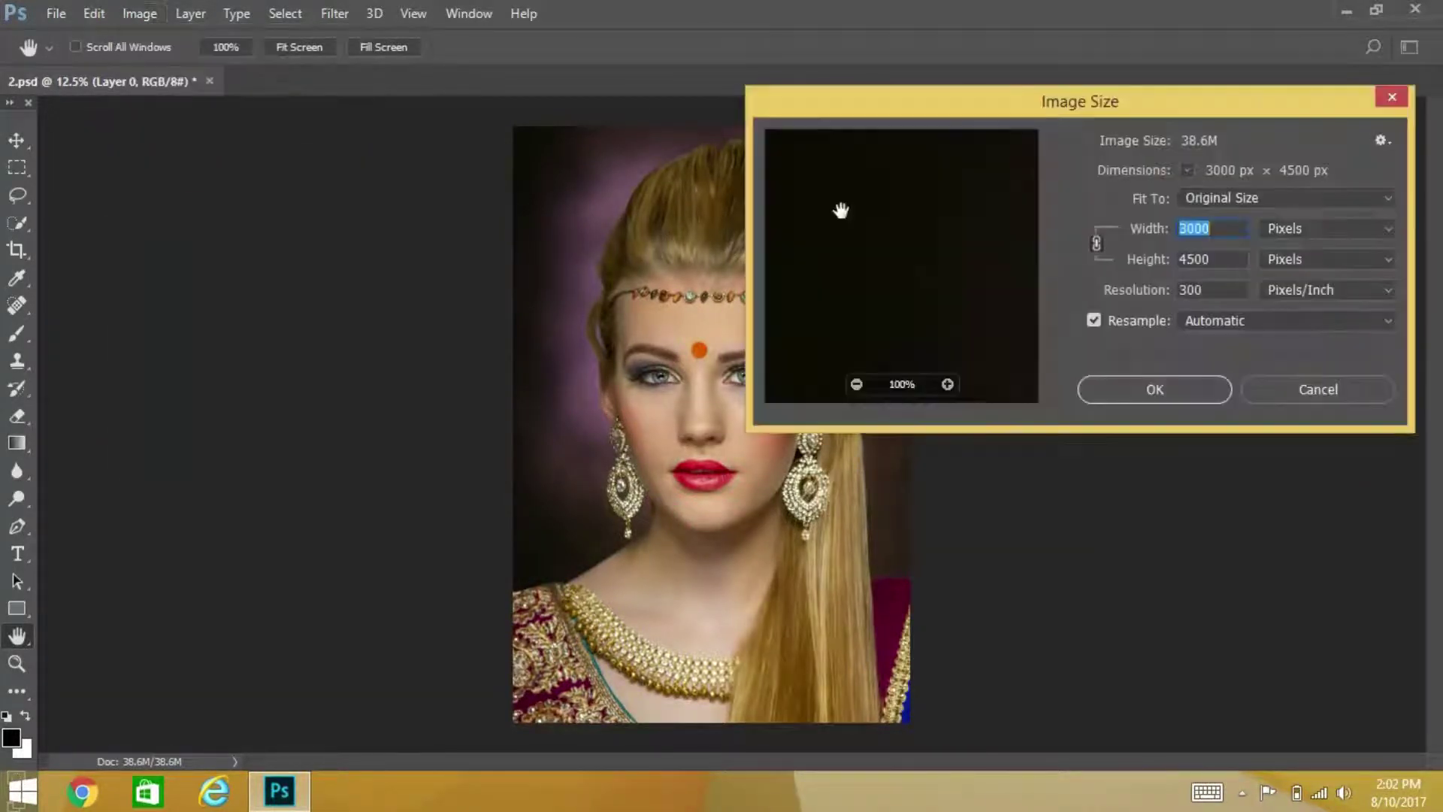
click(1217, 230)
drag(1207, 229, 1186, 232)
click(1217, 228)
drag(1192, 297, 1177, 303)
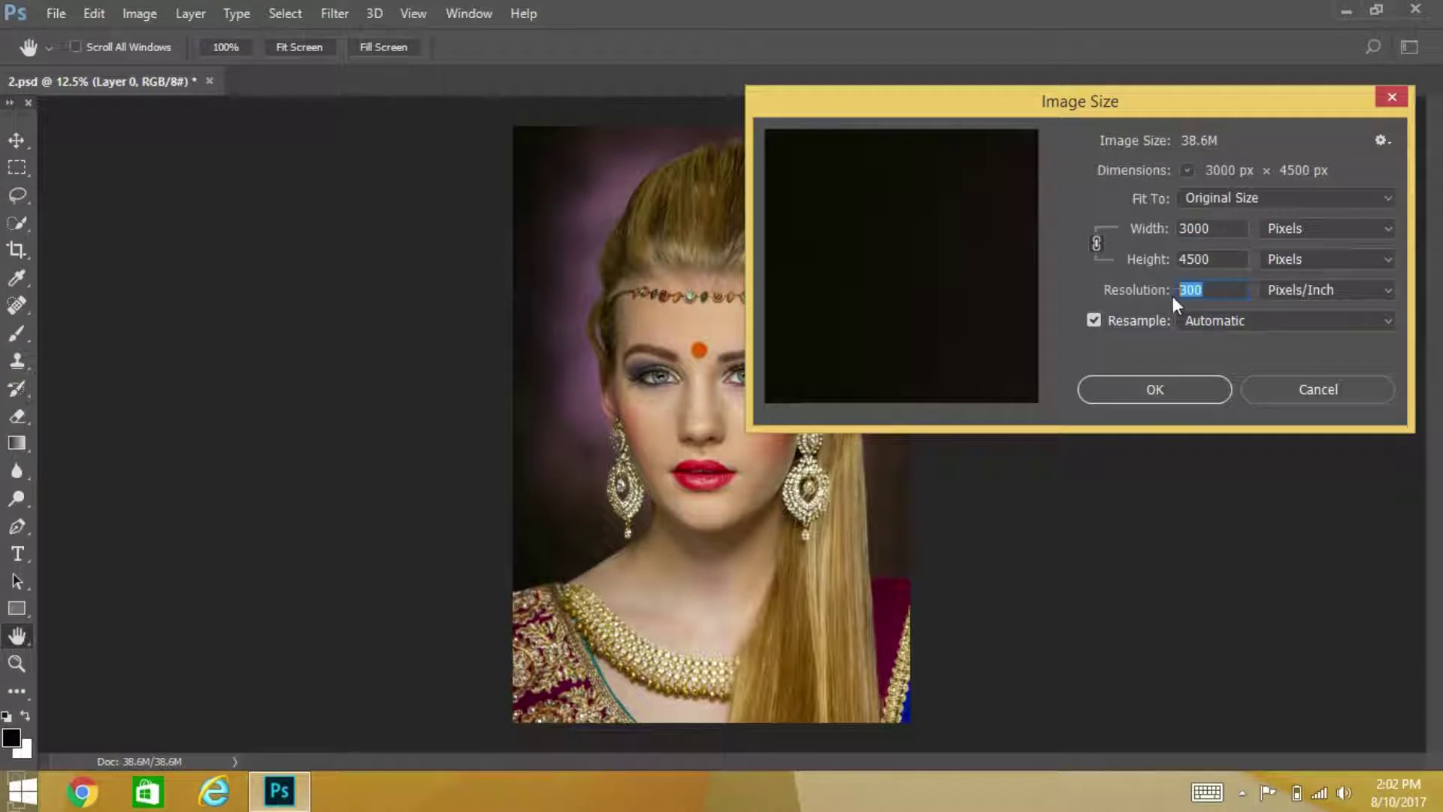
click(1215, 293)
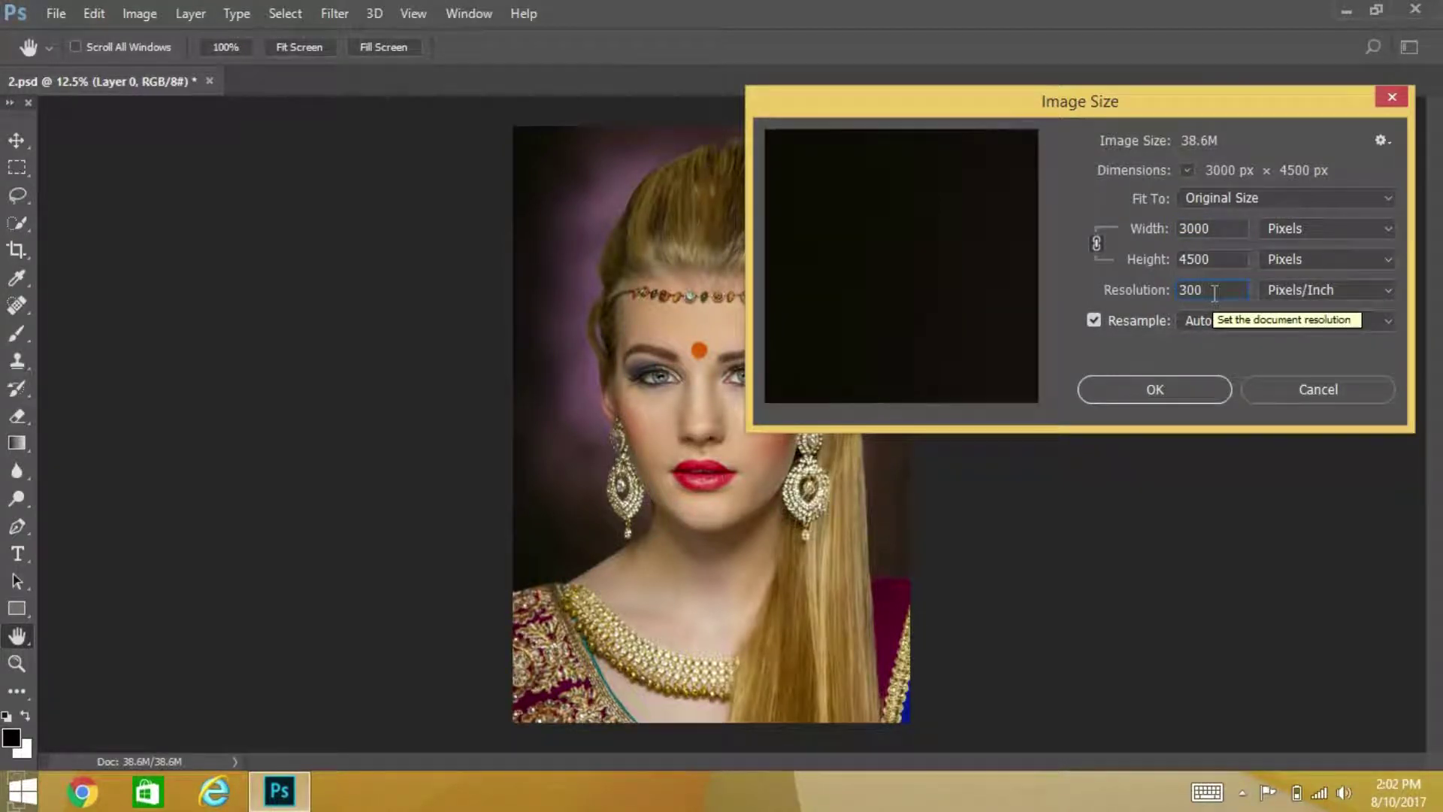
click(1199, 393)
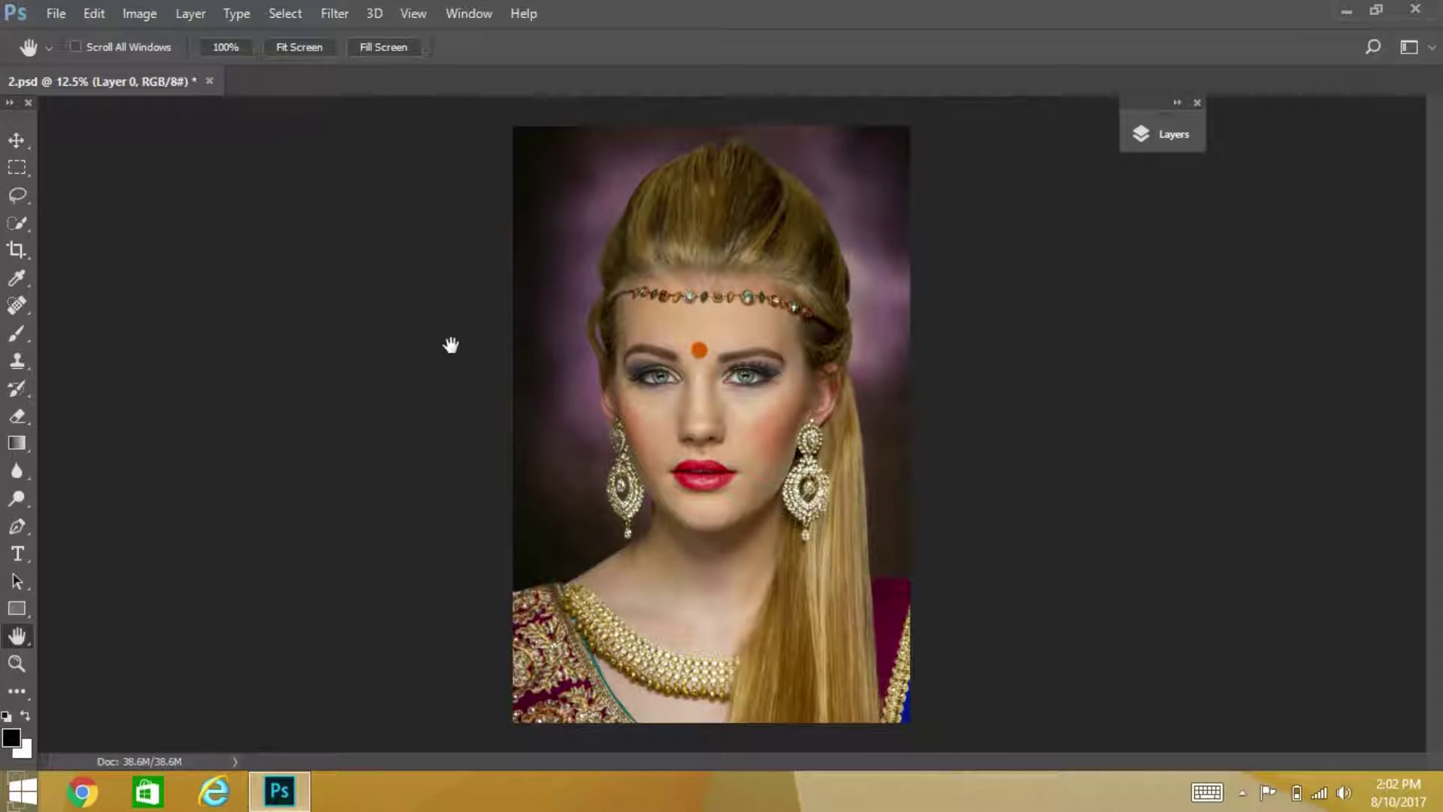
- Load the Sketcho Brushes file into the brush presets with the Preset Manager
click(94, 14)
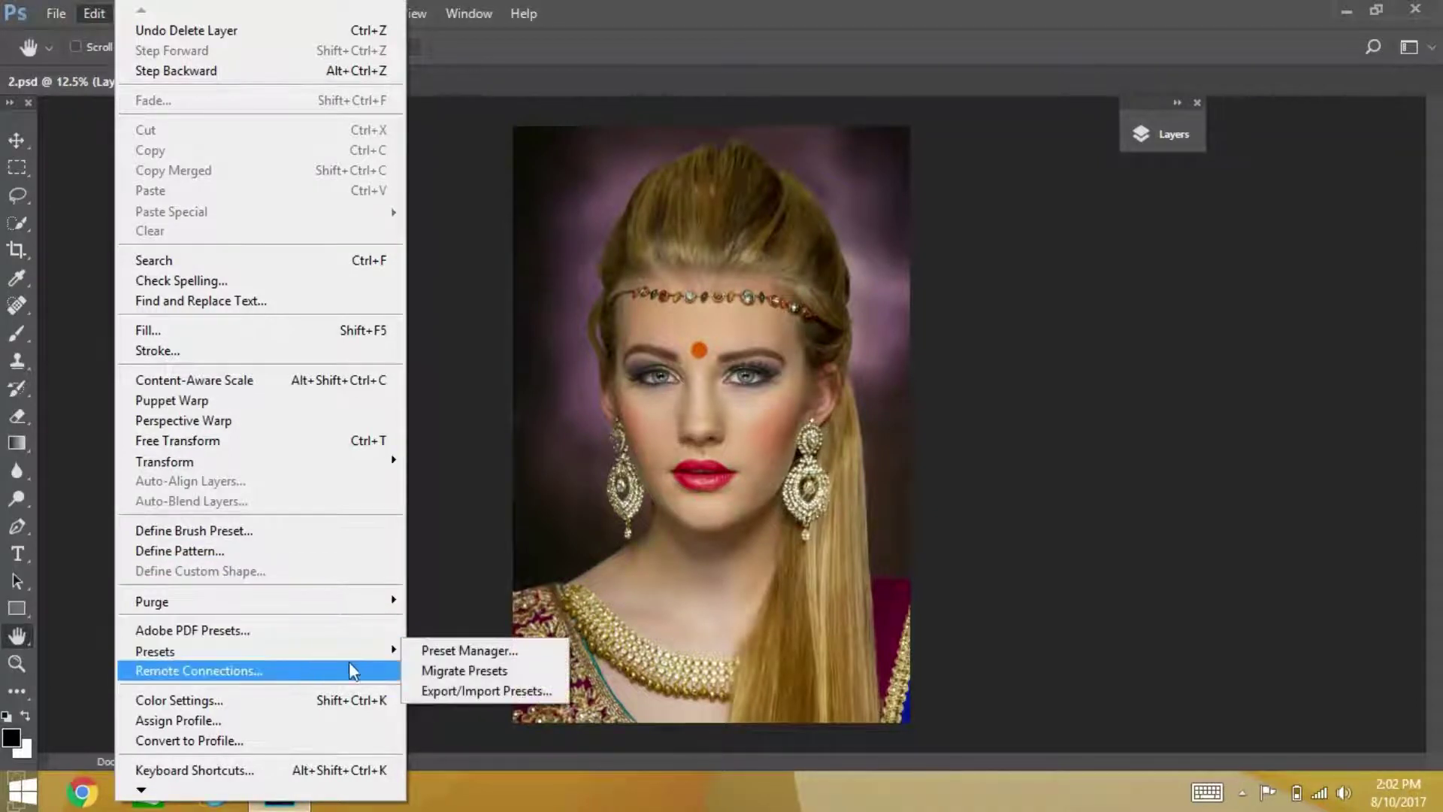
click(446, 650)
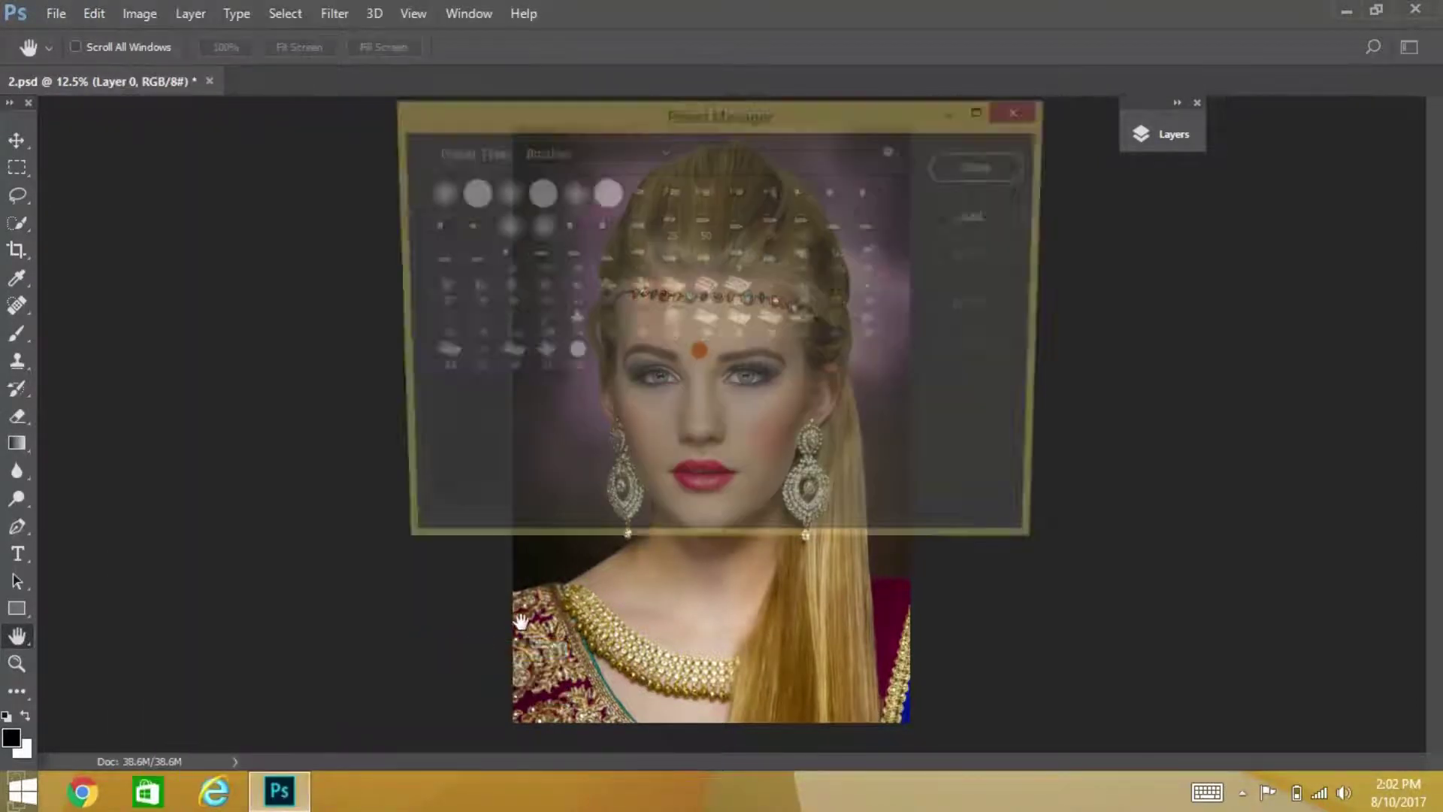
click(629, 155)
click(561, 171)
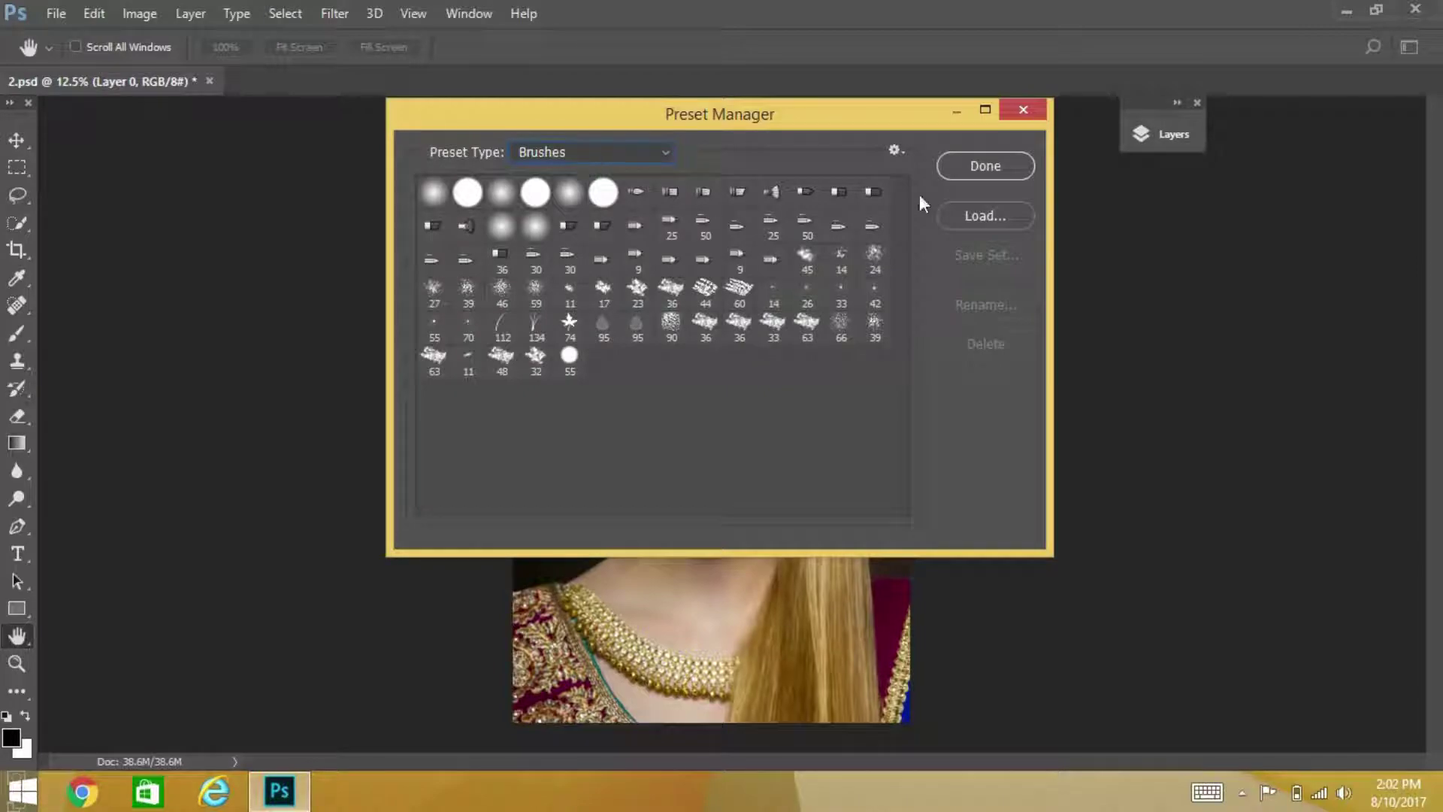
click(994, 218)
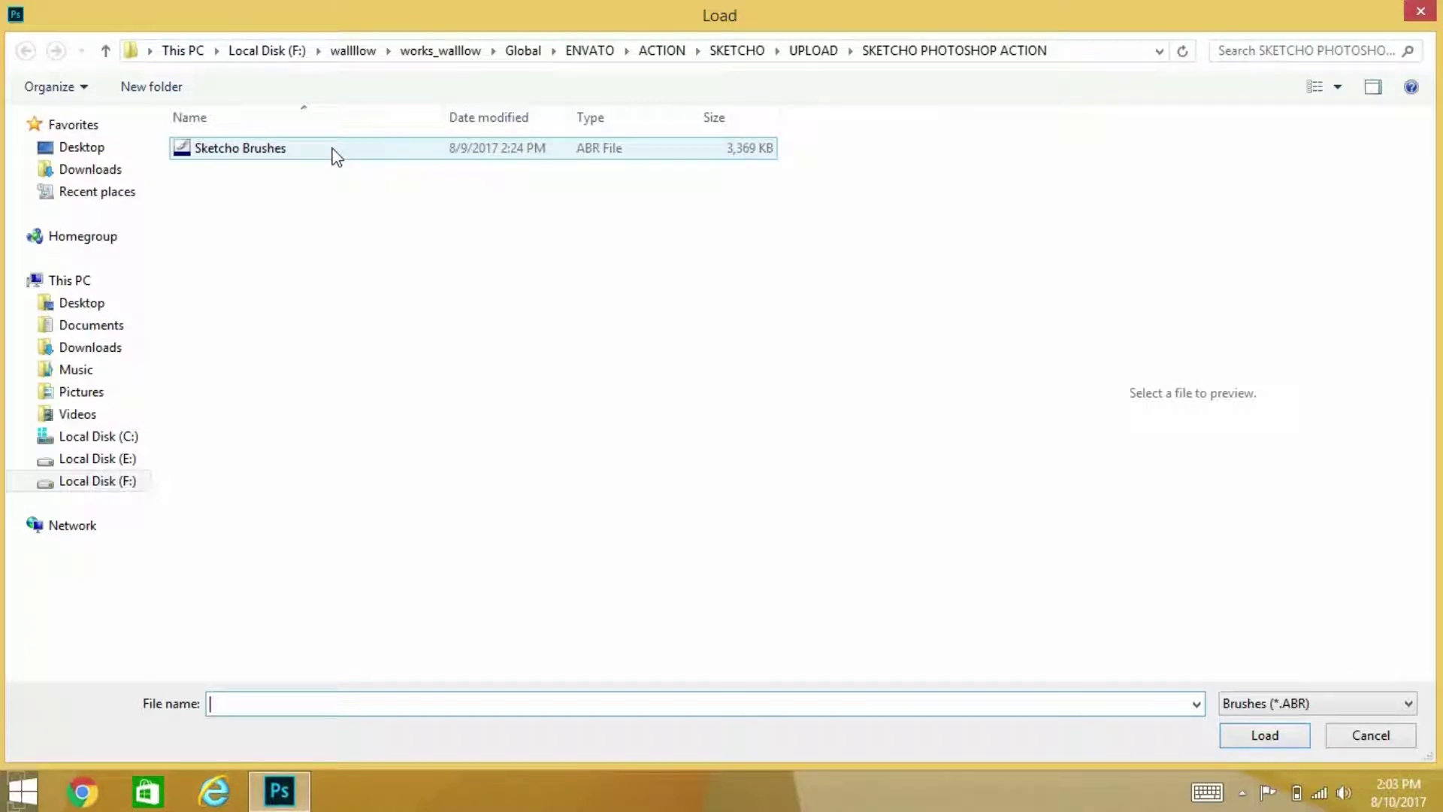
click(307, 148)
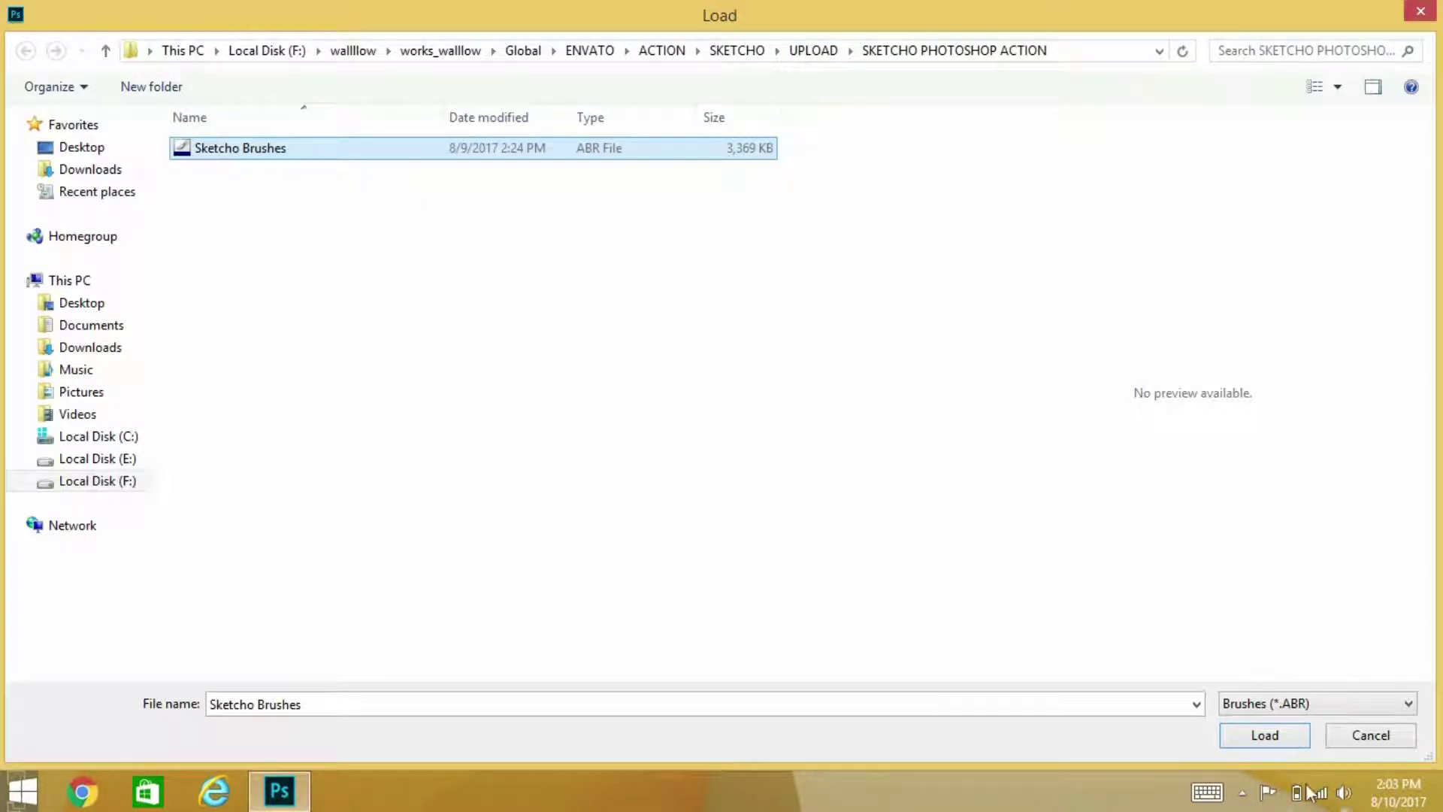
click(1265, 735)
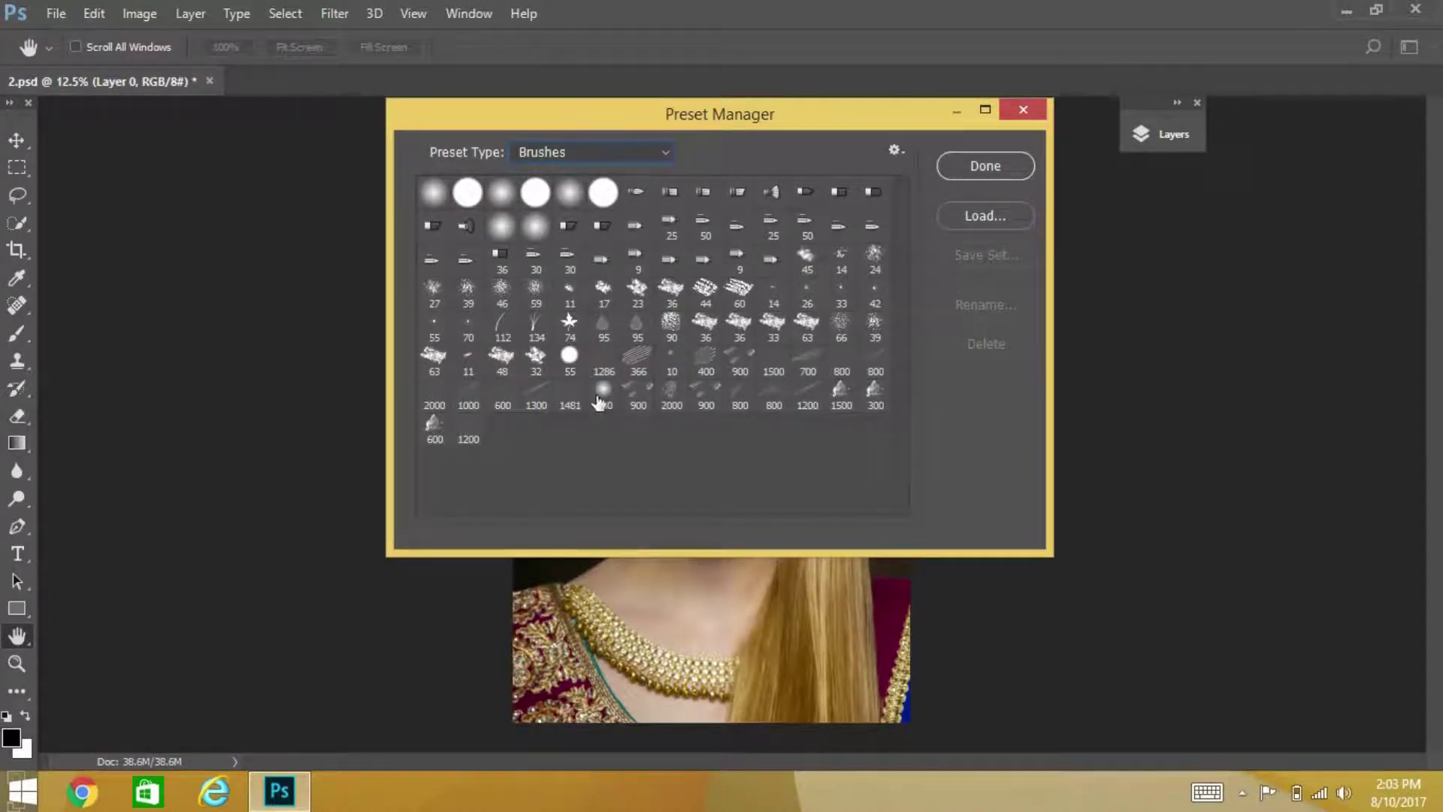
- Load the Sketcho Patterns file into the pattern presets and close the Preset Manager
click(665, 152)
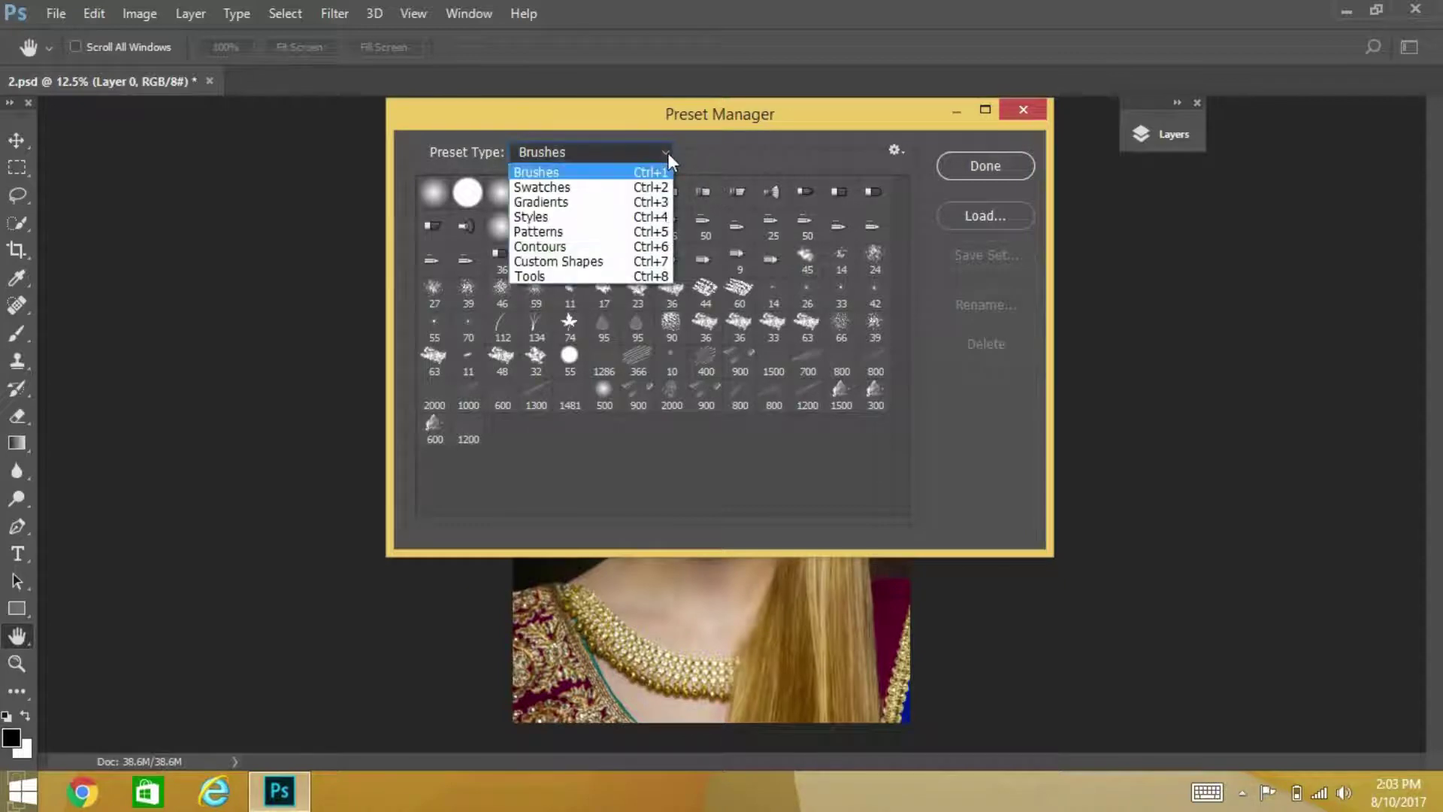
click(569, 233)
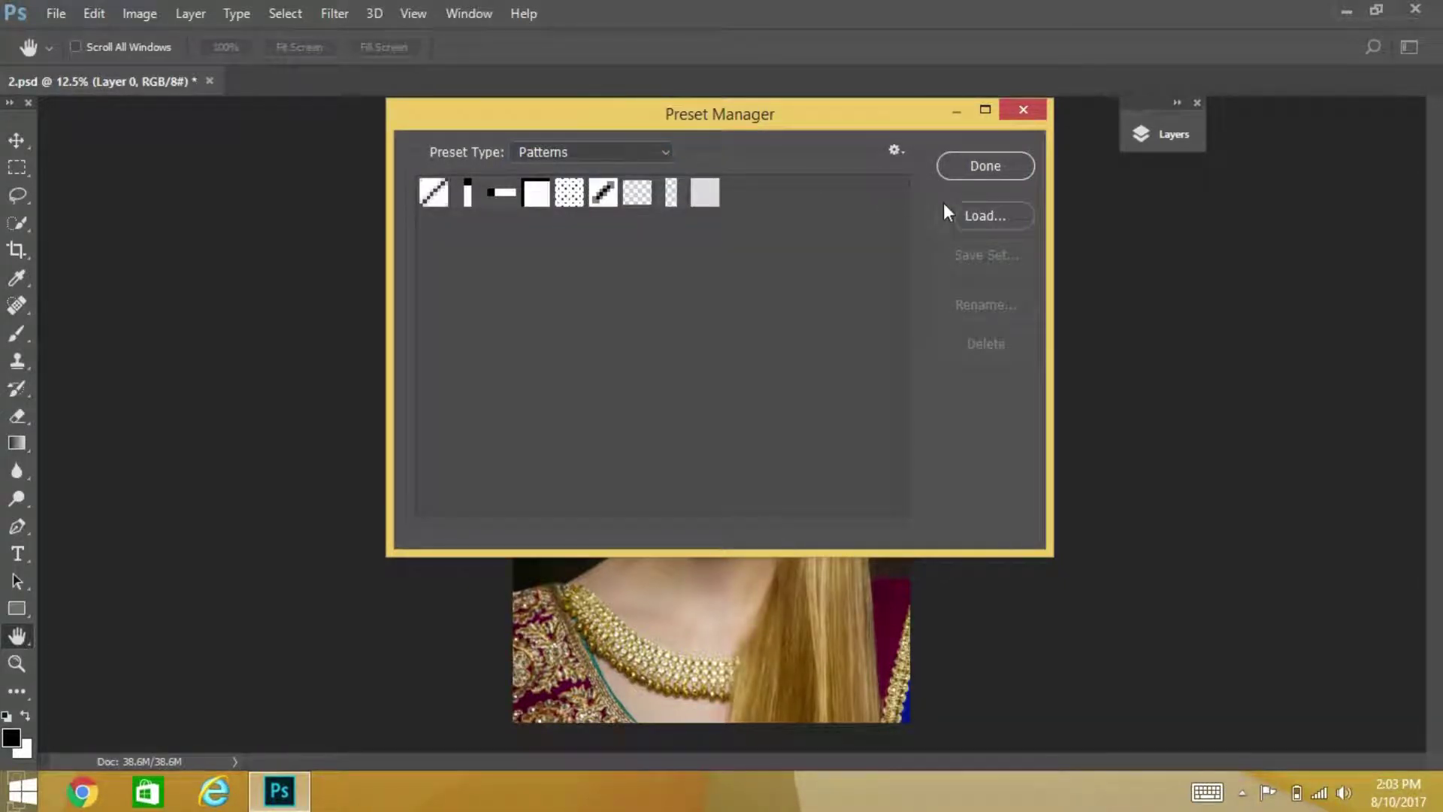
click(971, 215)
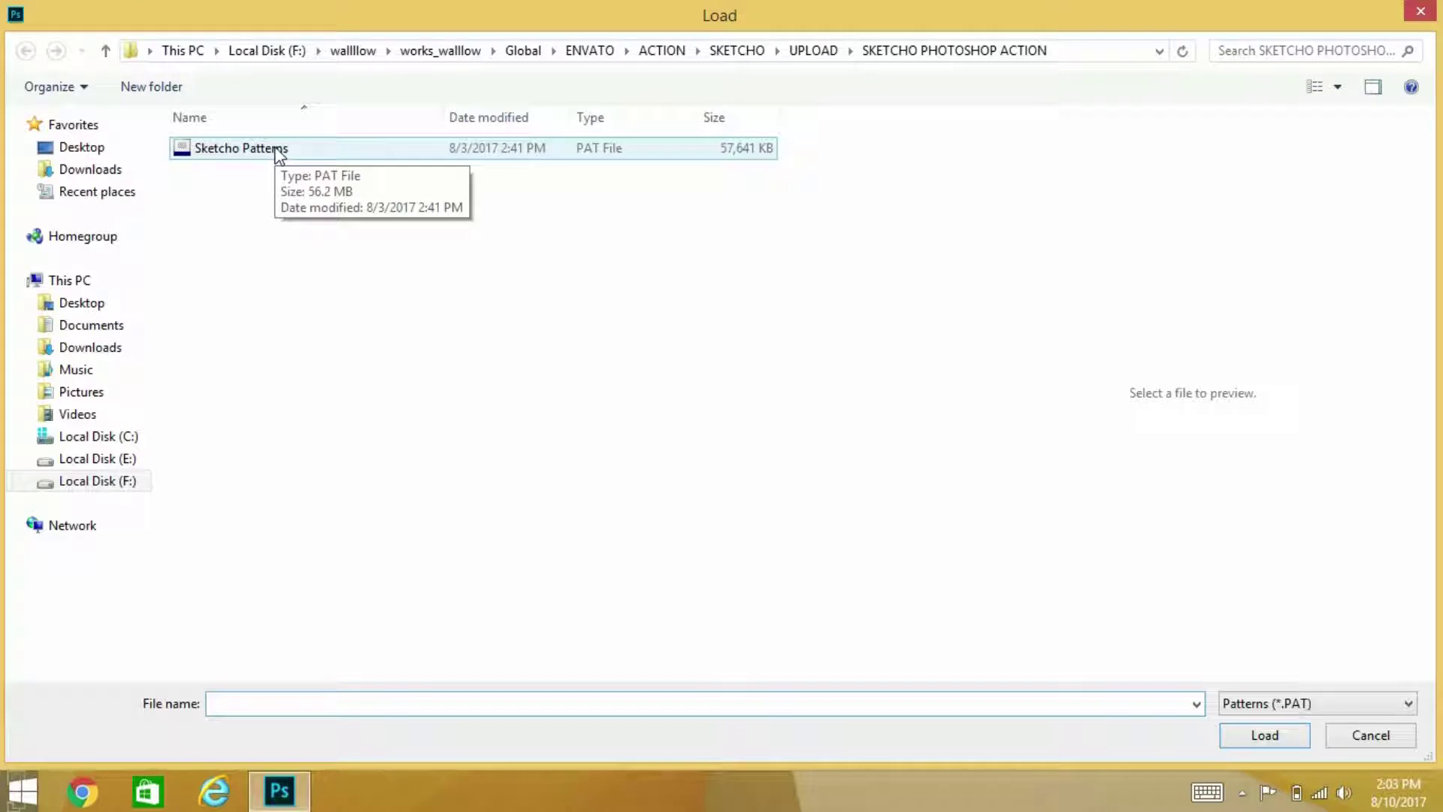
click(301, 150)
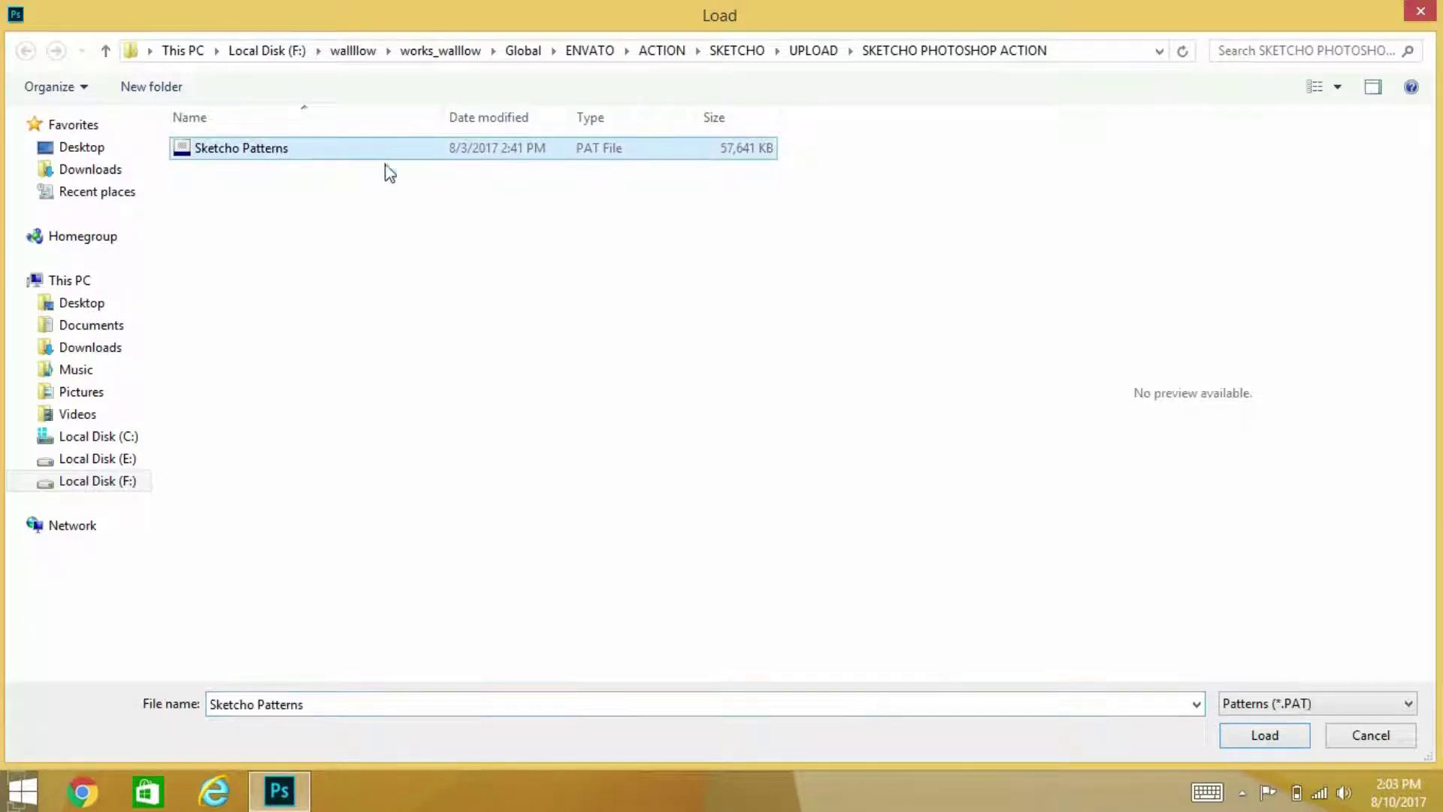
click(1266, 738)
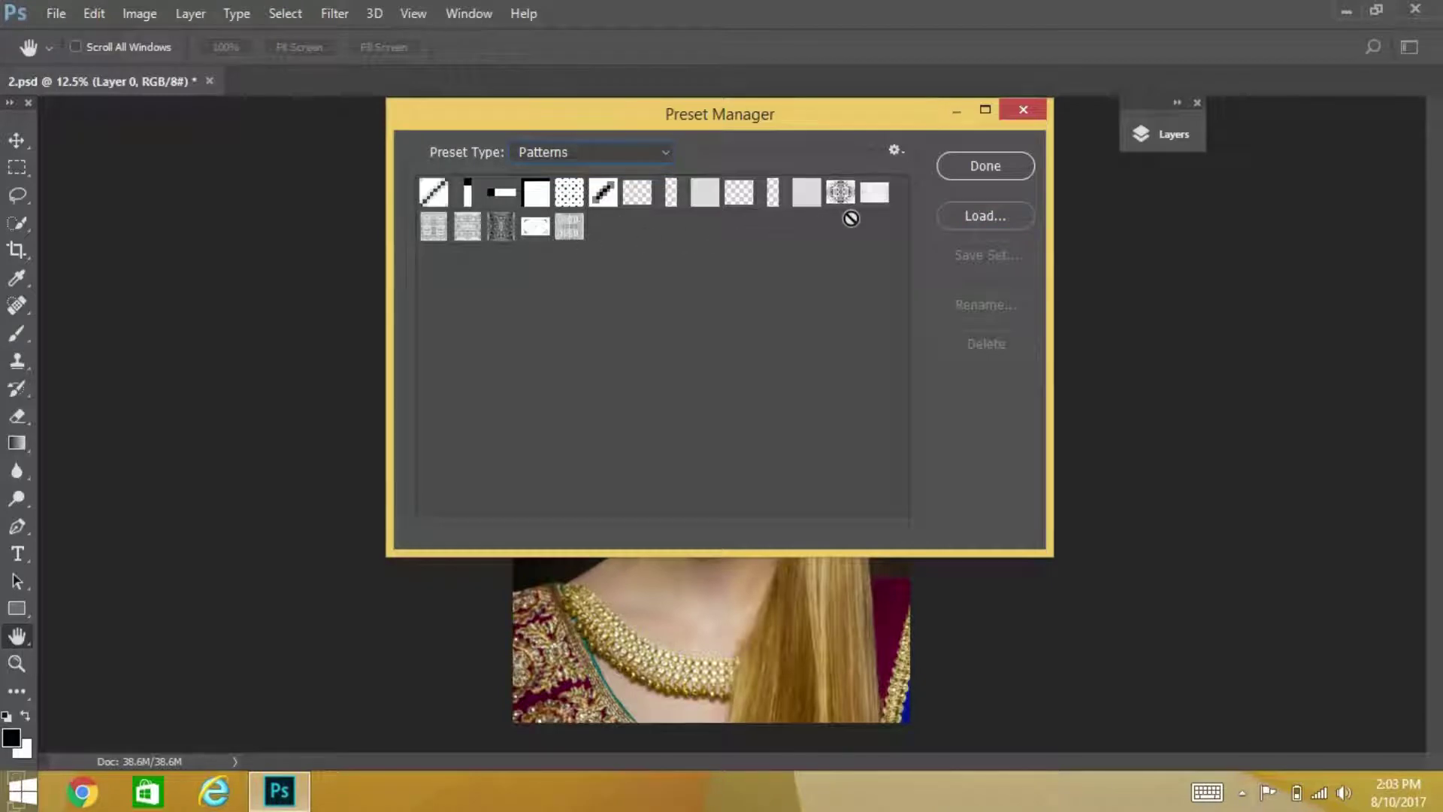
click(986, 166)
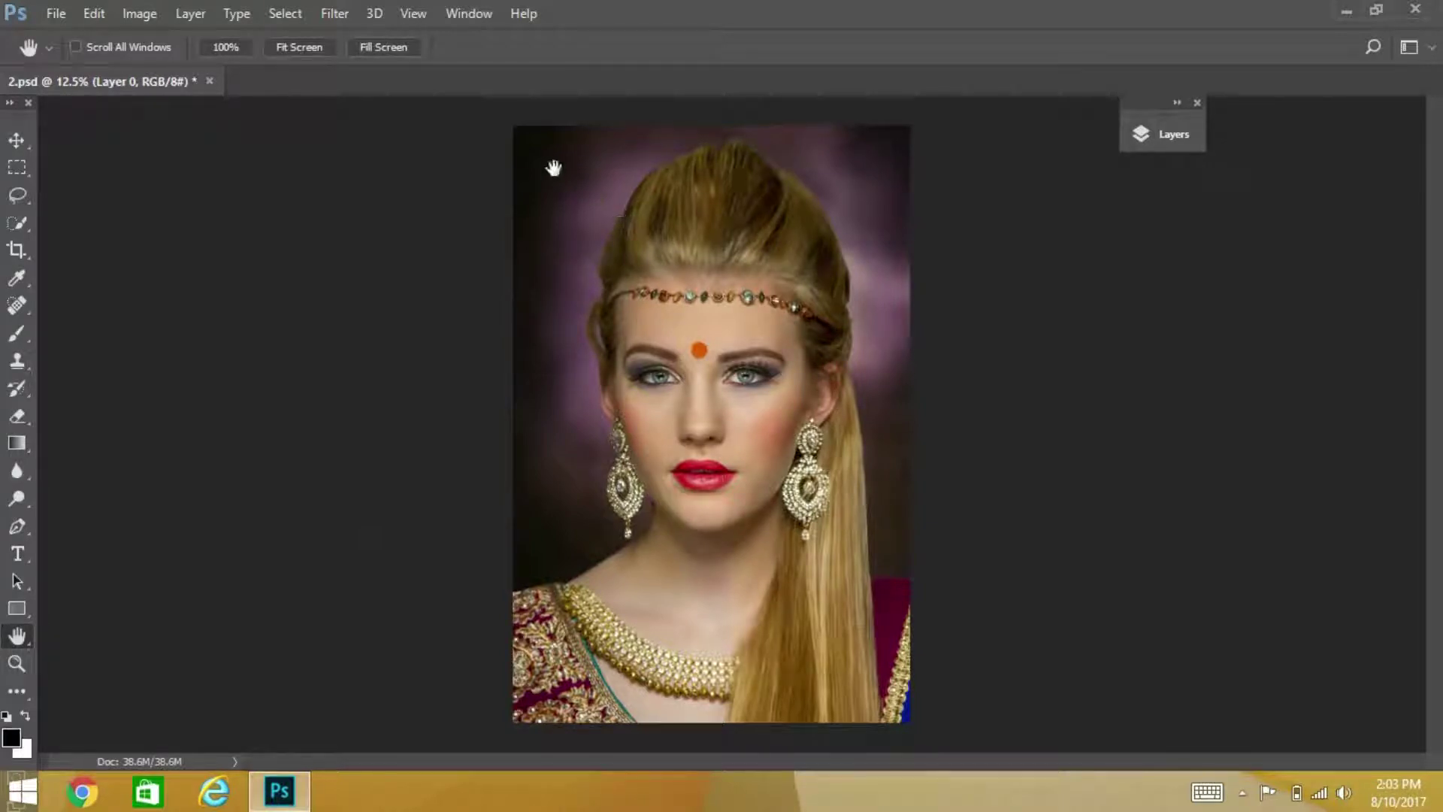
- Show the Actions panel, collapse the Default Actions set and load the Sketcho Photoshop Action file
click(468, 14)
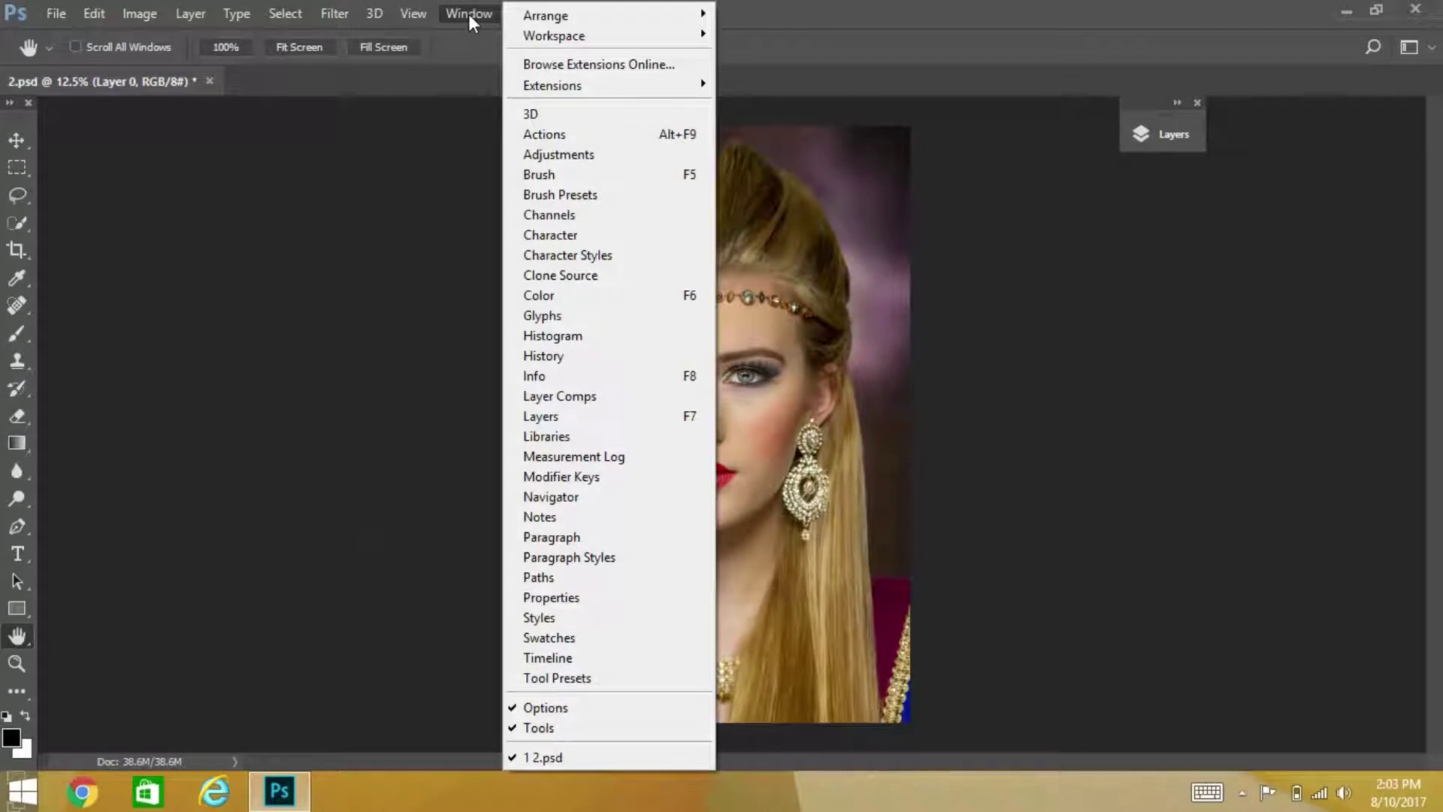
click(566, 132)
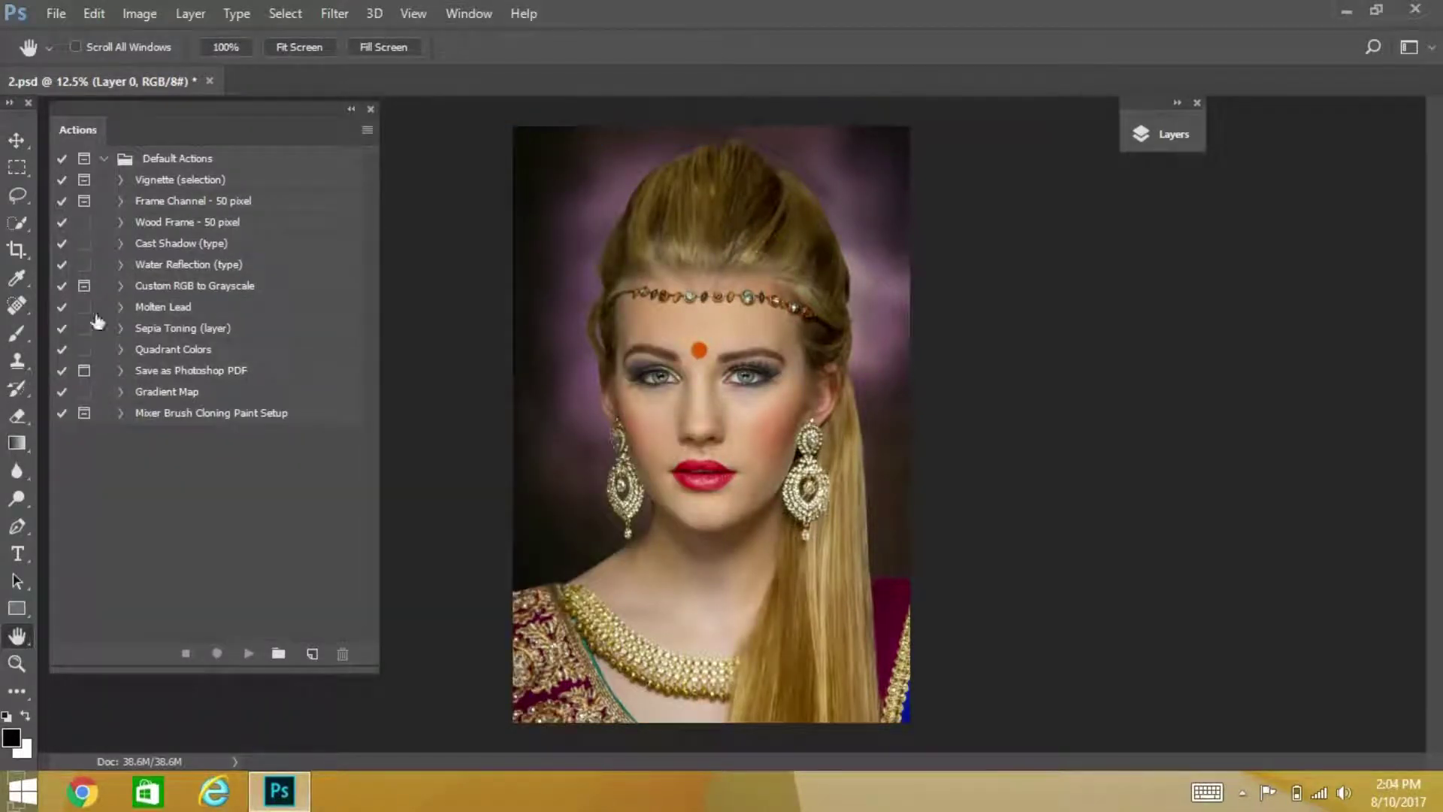
click(105, 159)
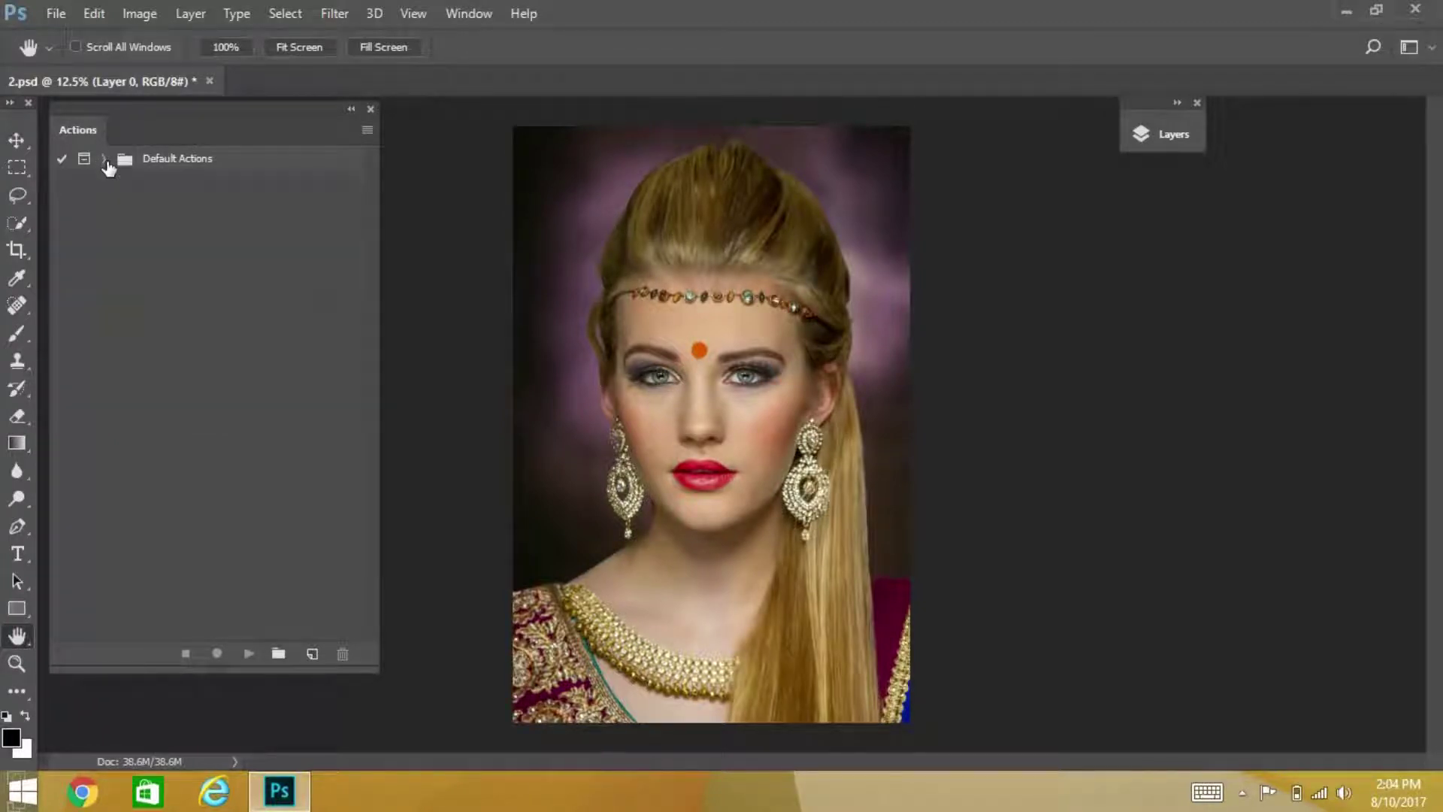
click(367, 131)
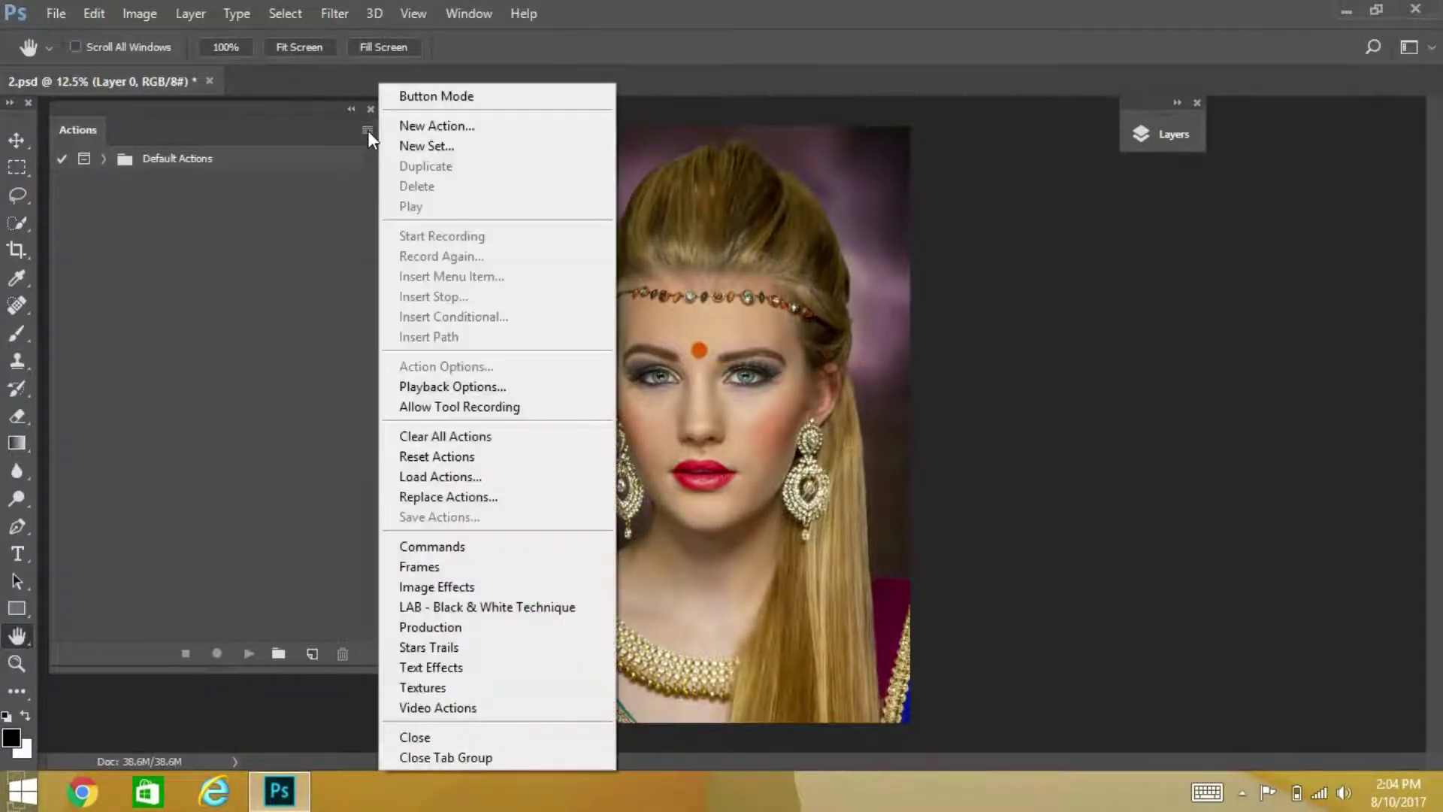
click(467, 477)
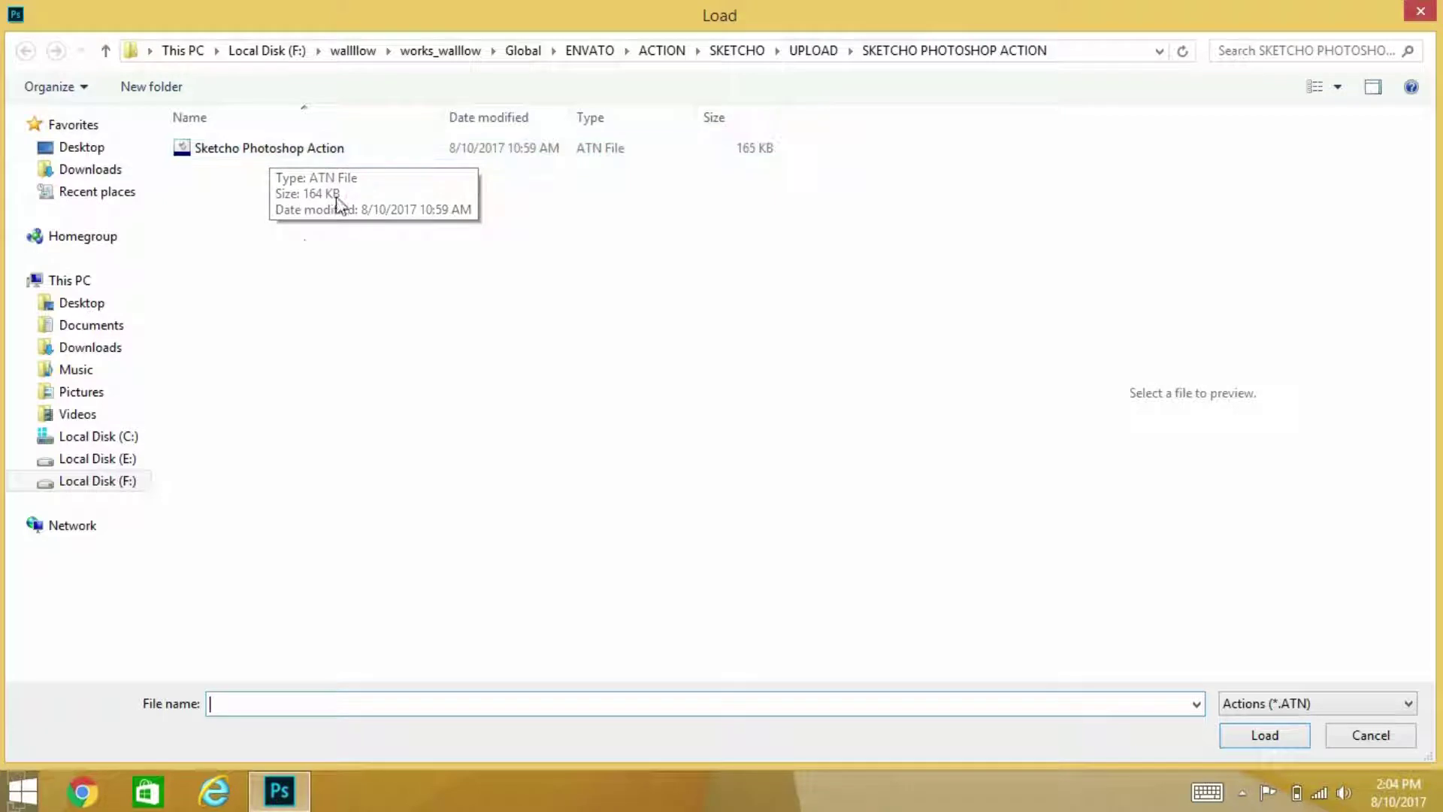
click(304, 154)
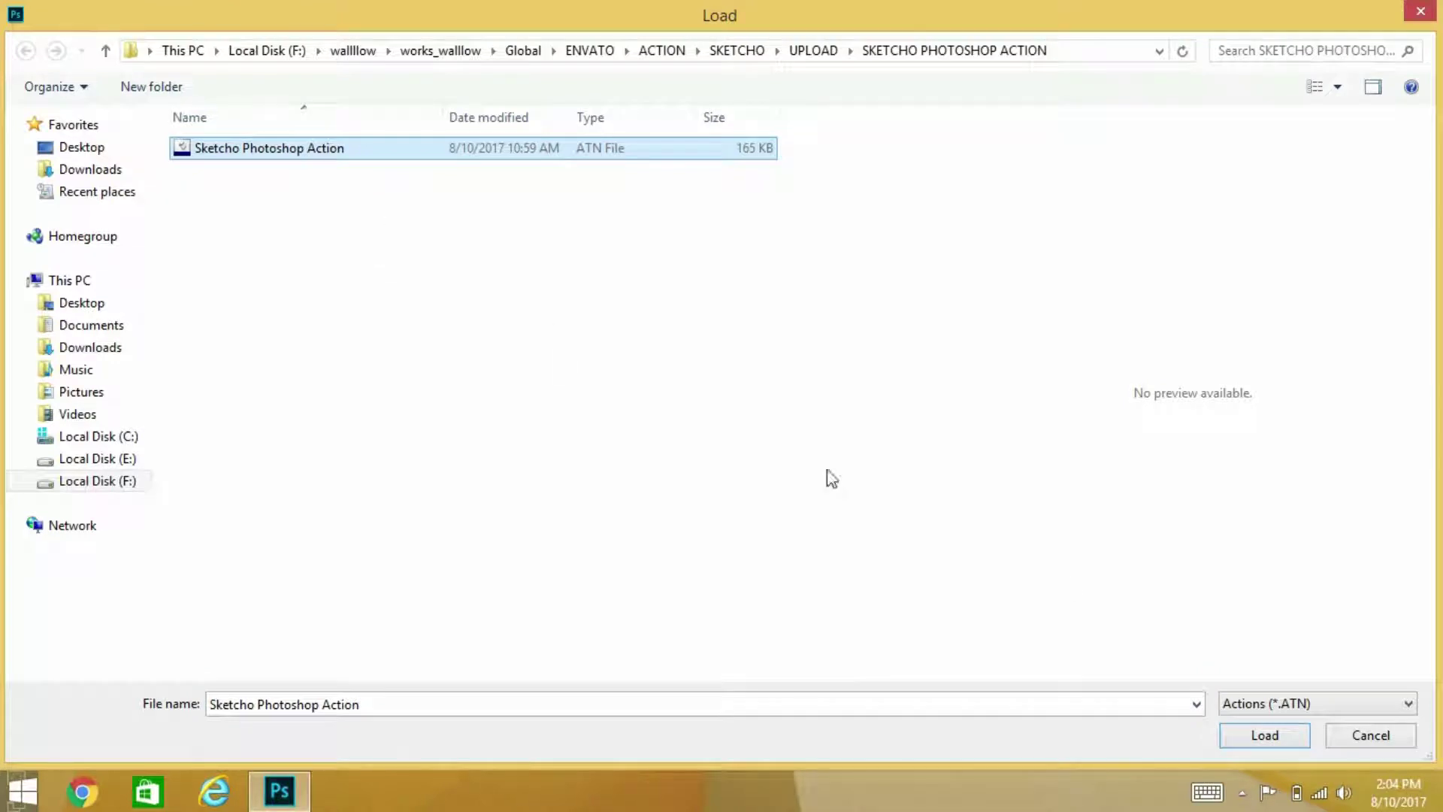
click(1264, 735)
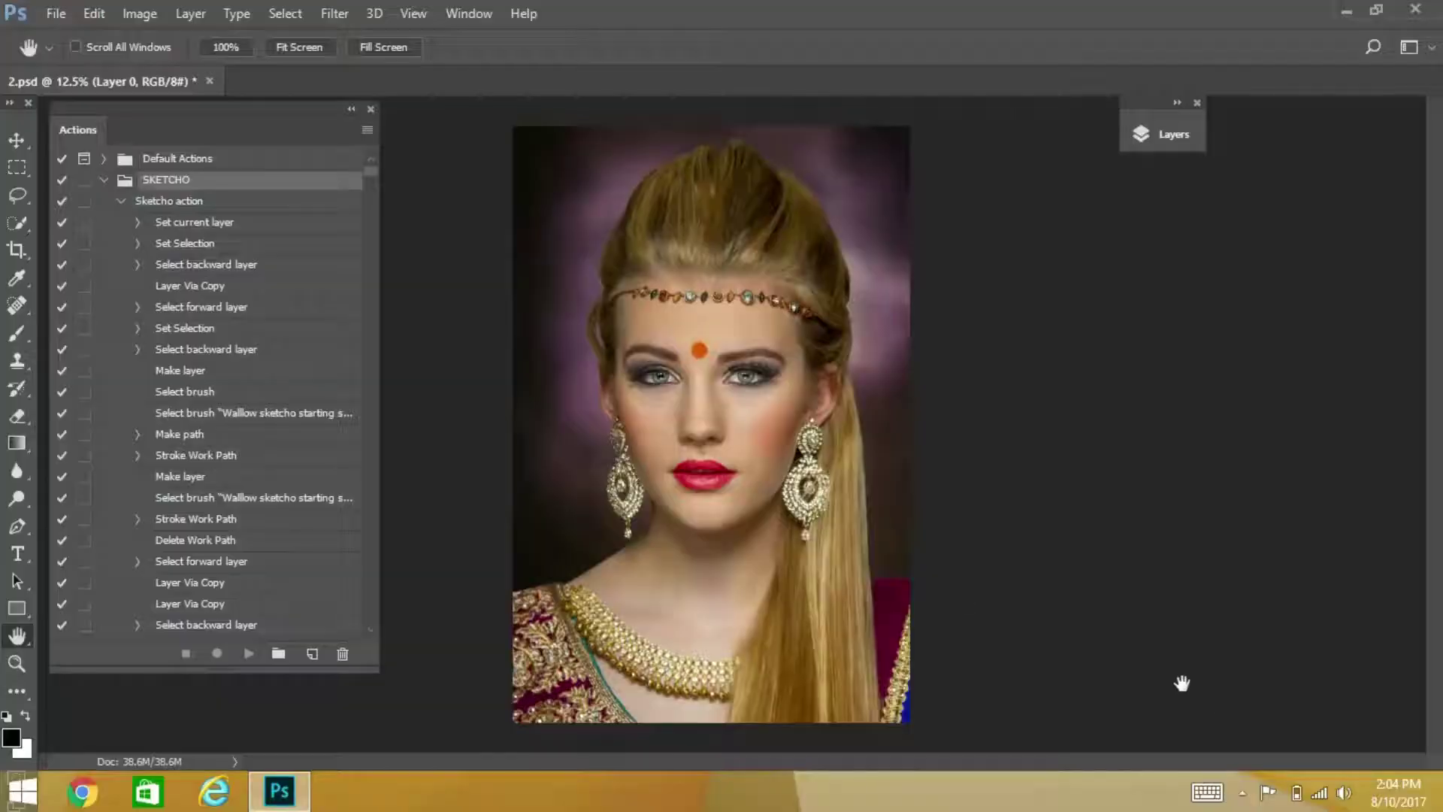
click(121, 202)
click(123, 203)
- Reopen the Layers panel in full view and place it in the empty workspace beside the portrait
click(1197, 102)
click(468, 13)
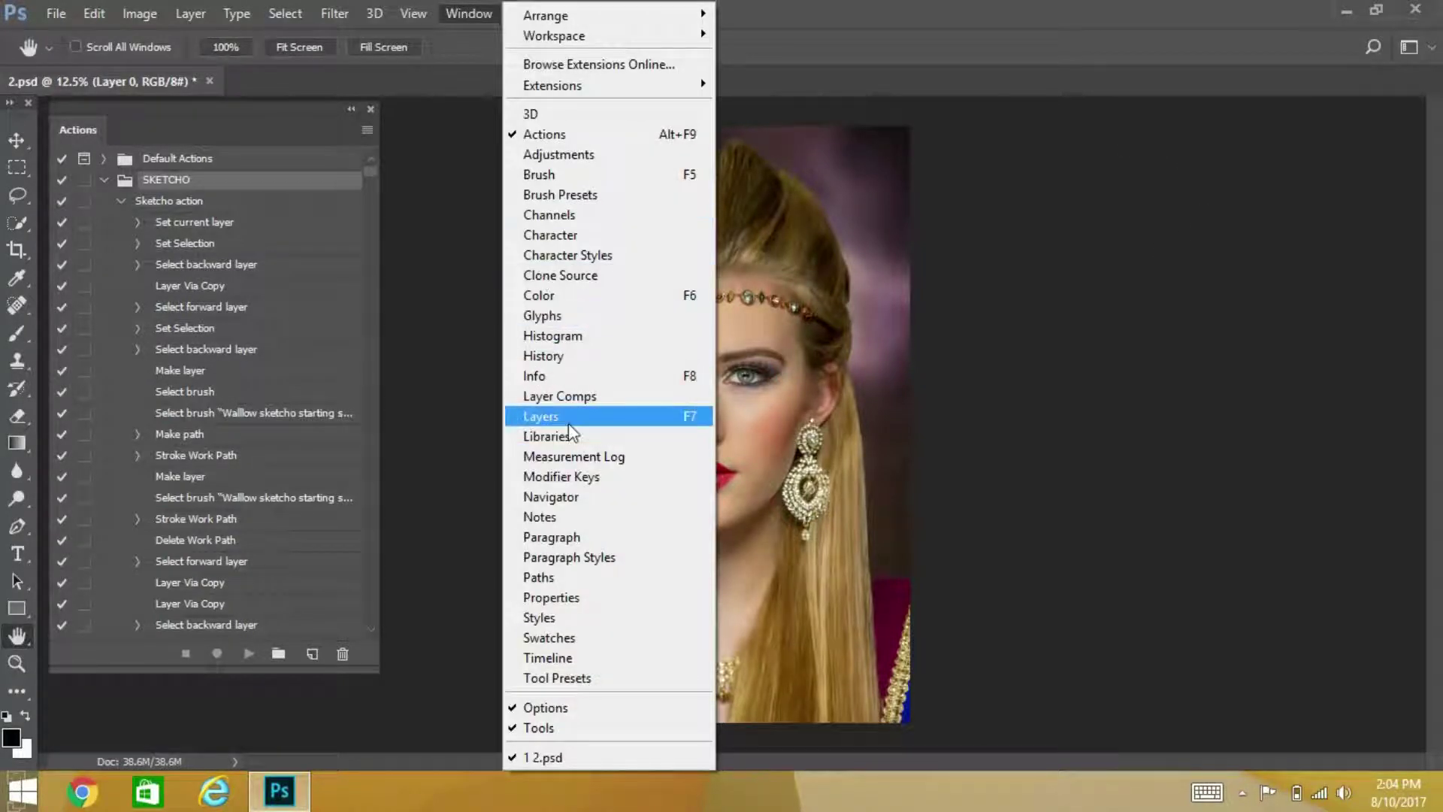
click(556, 416)
drag(1026, 128, 1306, 111)
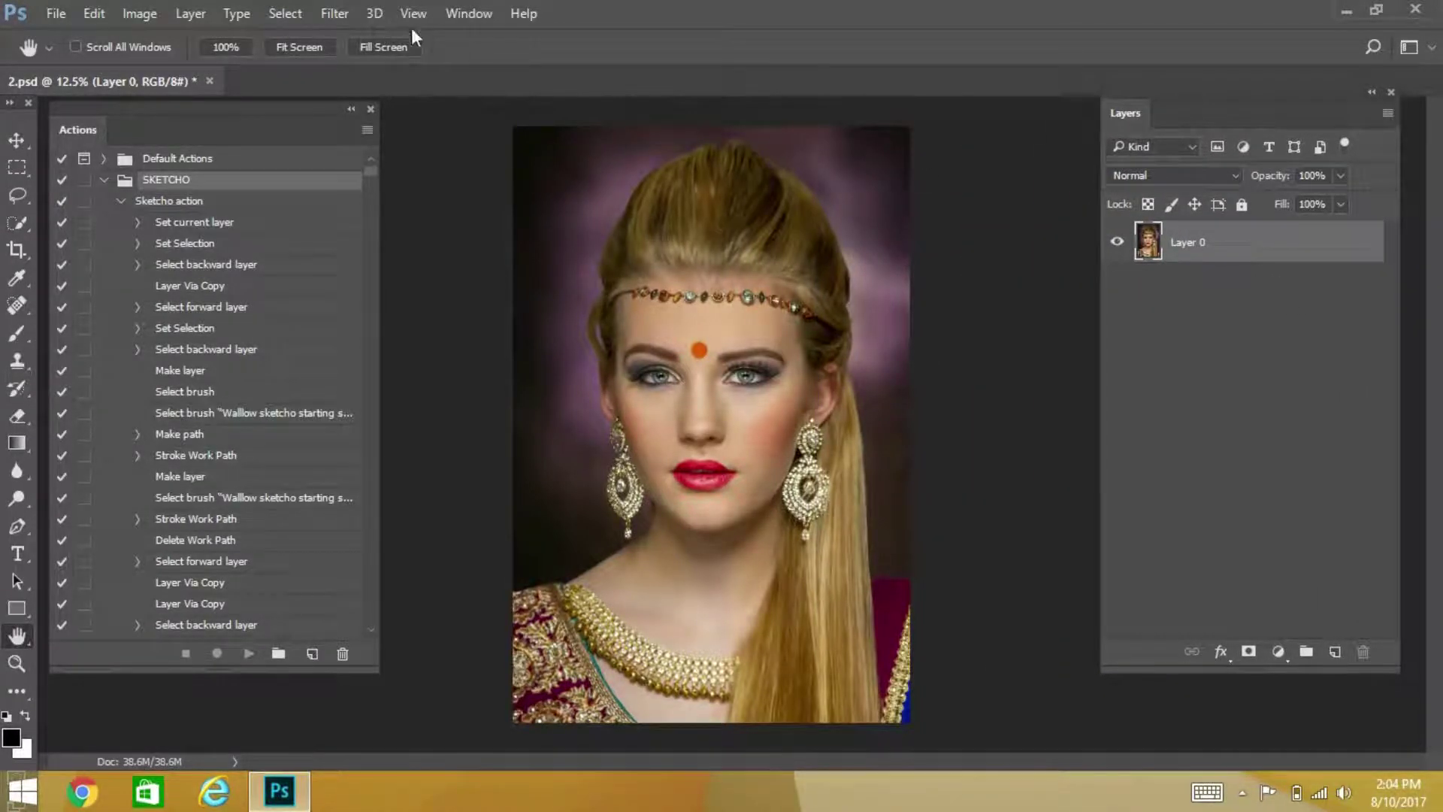
- Create a new layer named "Walllow brush" above Layer 0
click(192, 13)
mouse_move(229, 31)
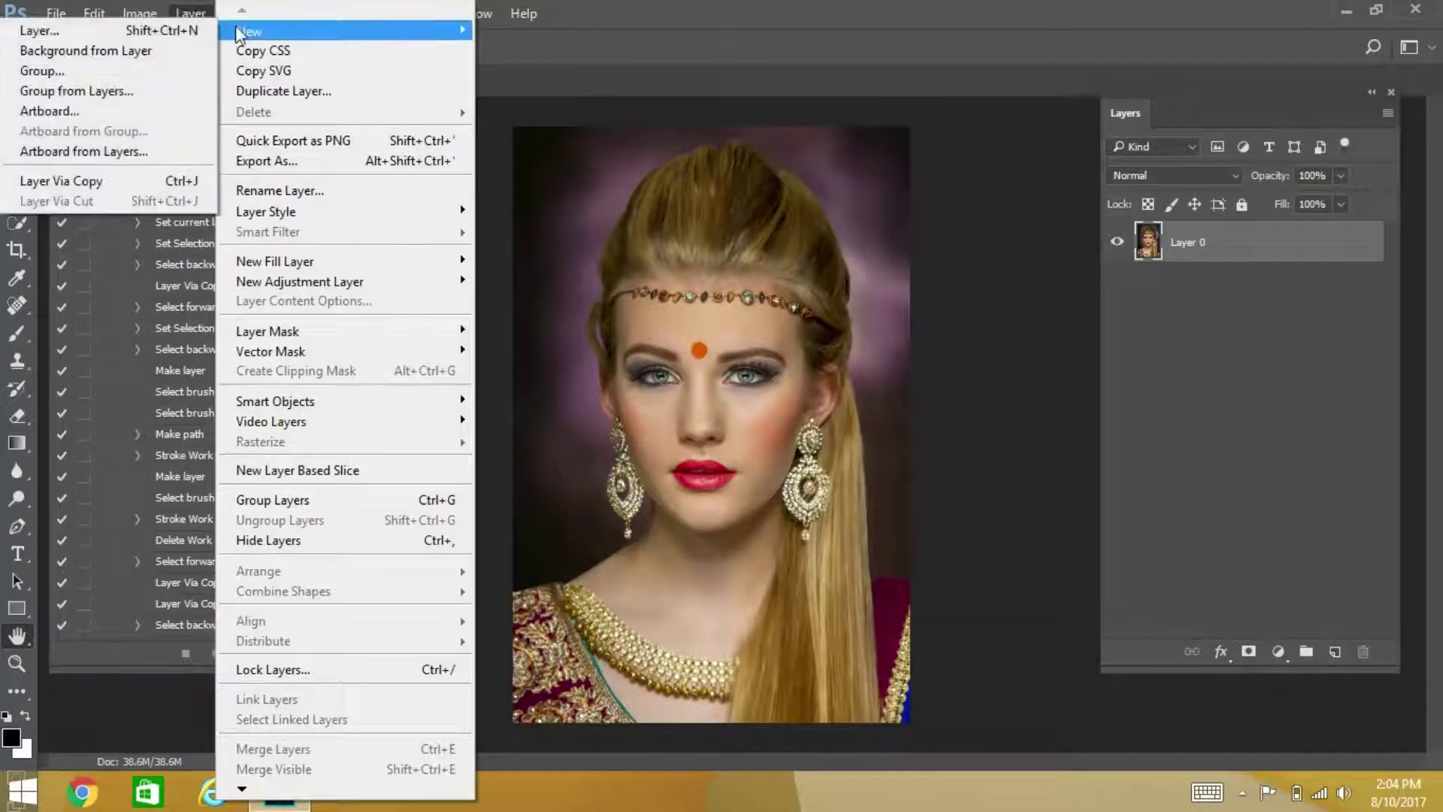
click(124, 33)
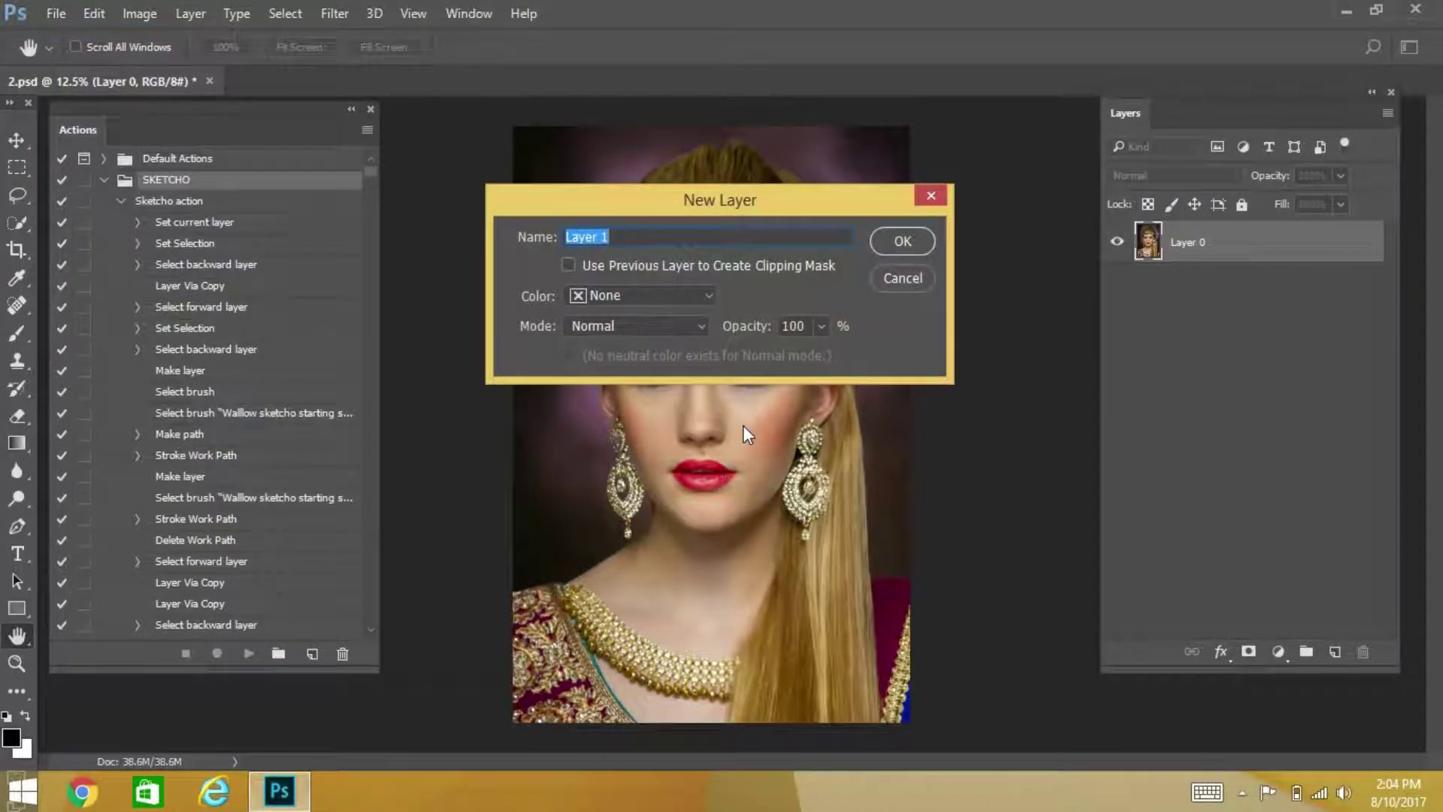
text(Wallow brush)
click(902, 240)
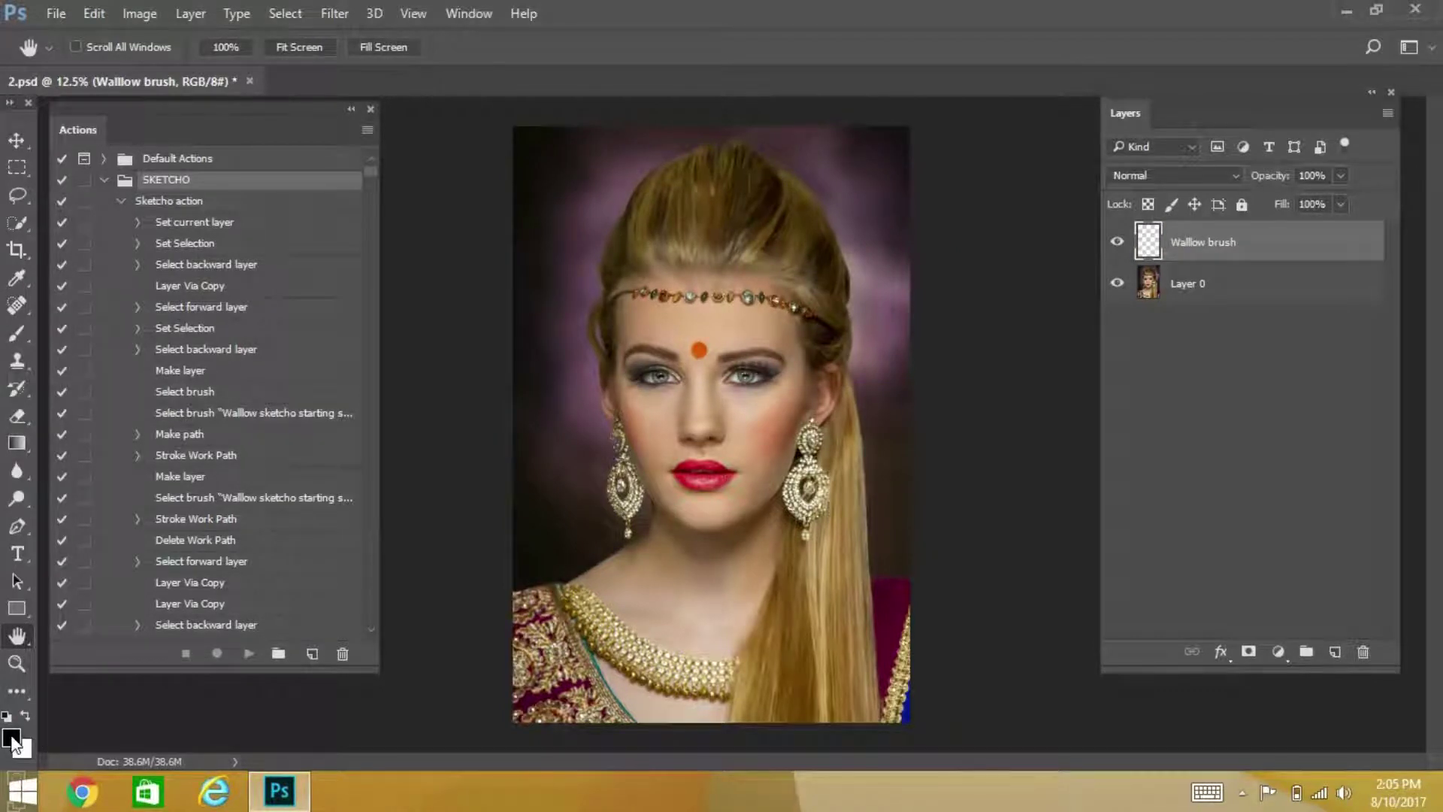
- Set the foreground colour to blue, #260ed7
click(12, 739)
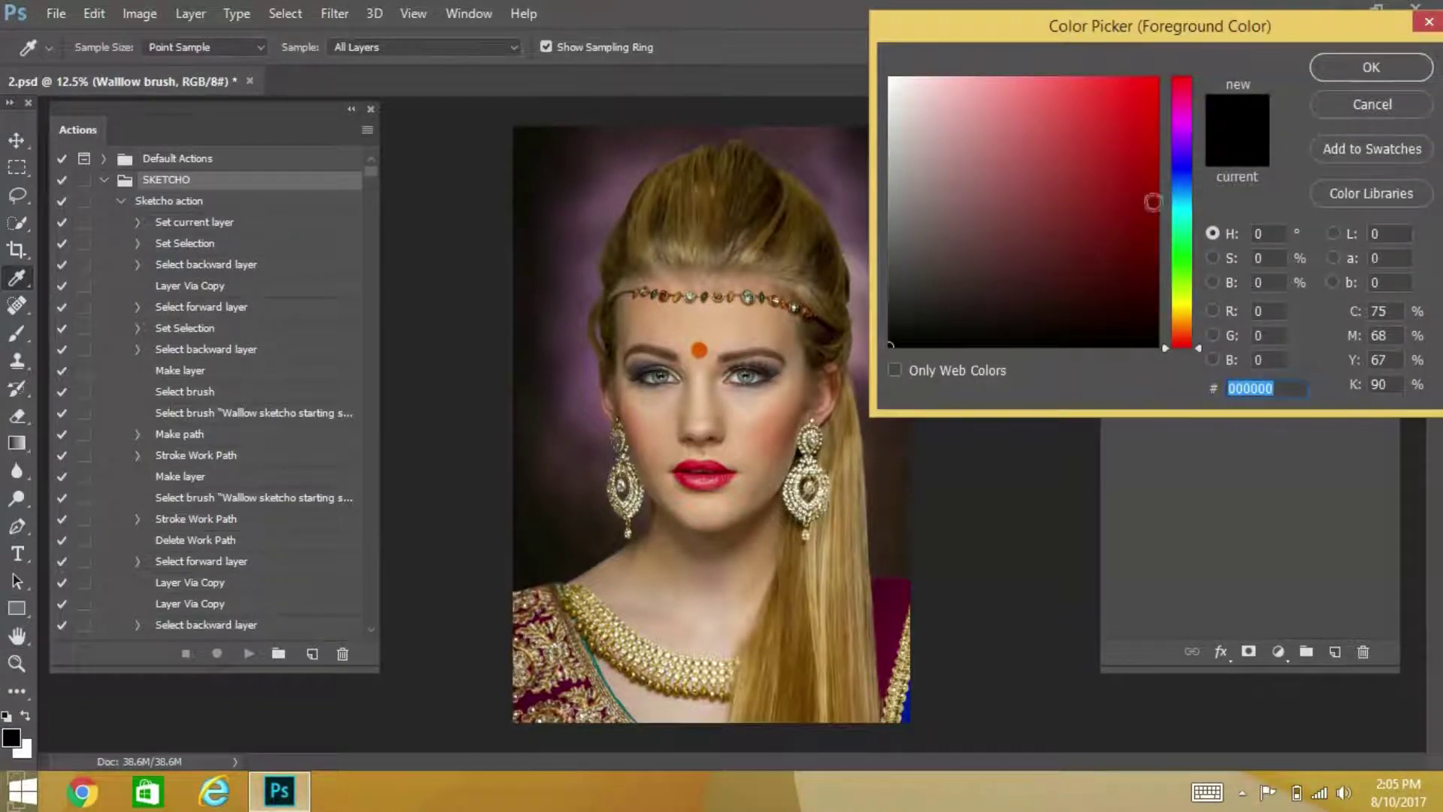
click(1182, 163)
click(1140, 119)
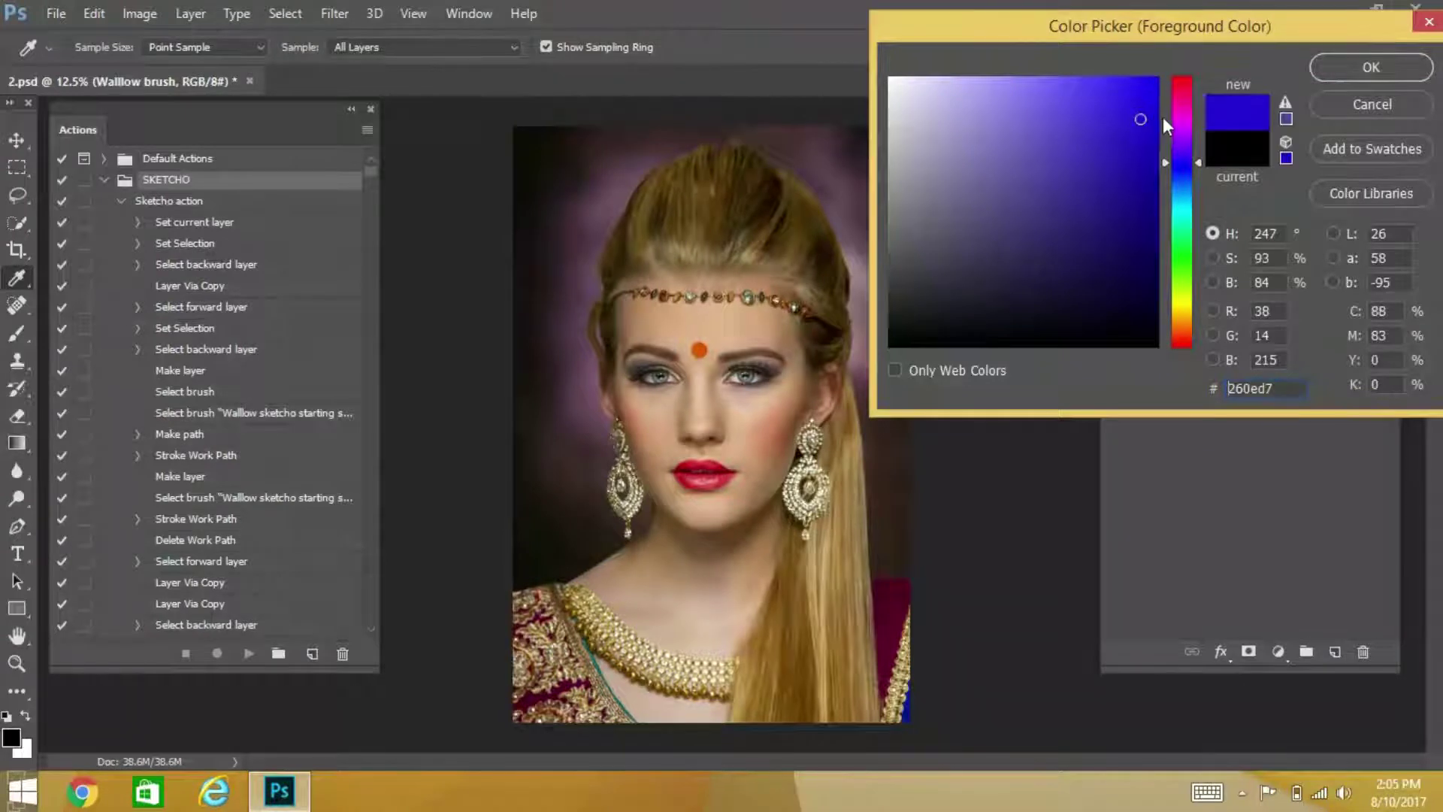
click(1366, 71)
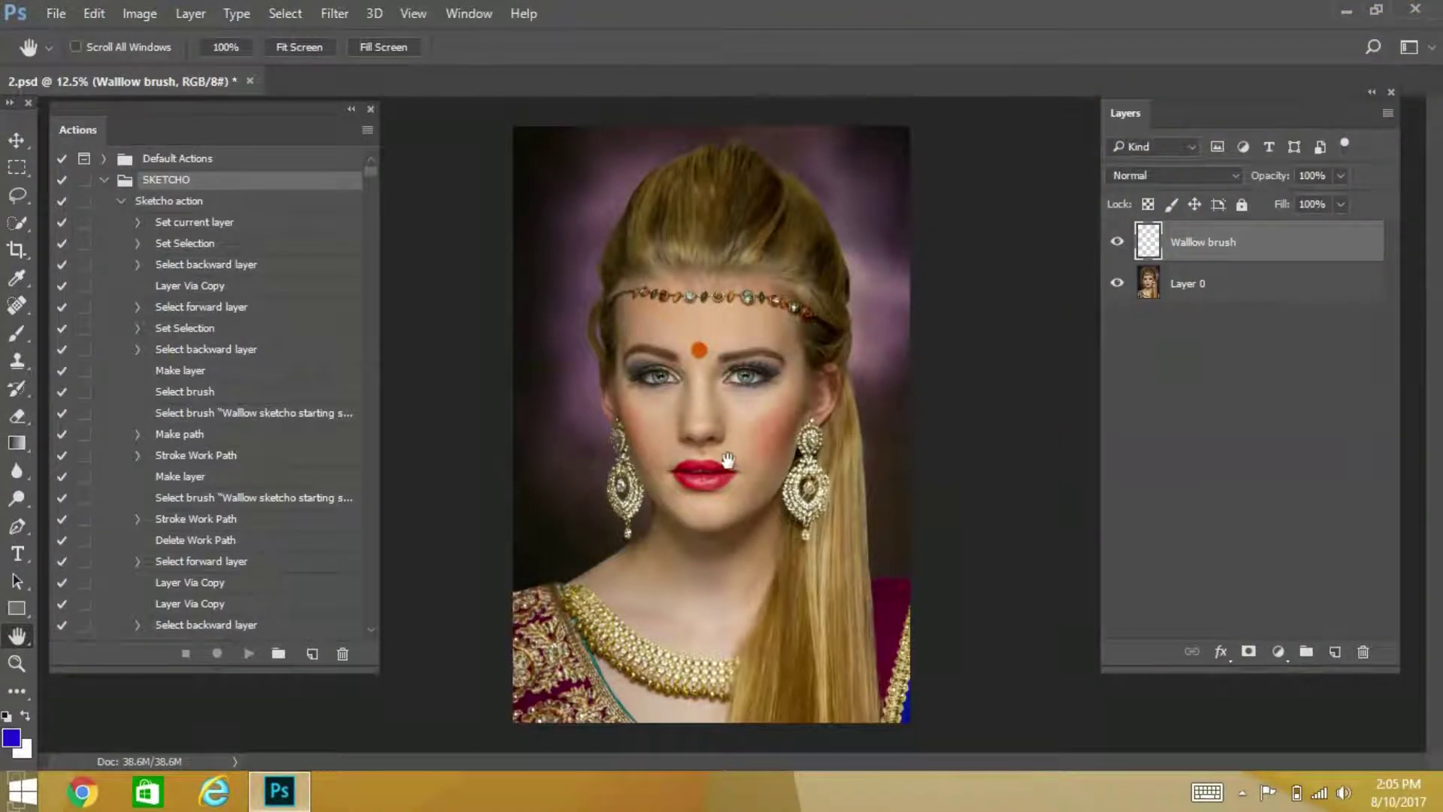
- Choose the Brush tool with the soft round 500 px preset at 0% hardness
key(b)
click(113, 49)
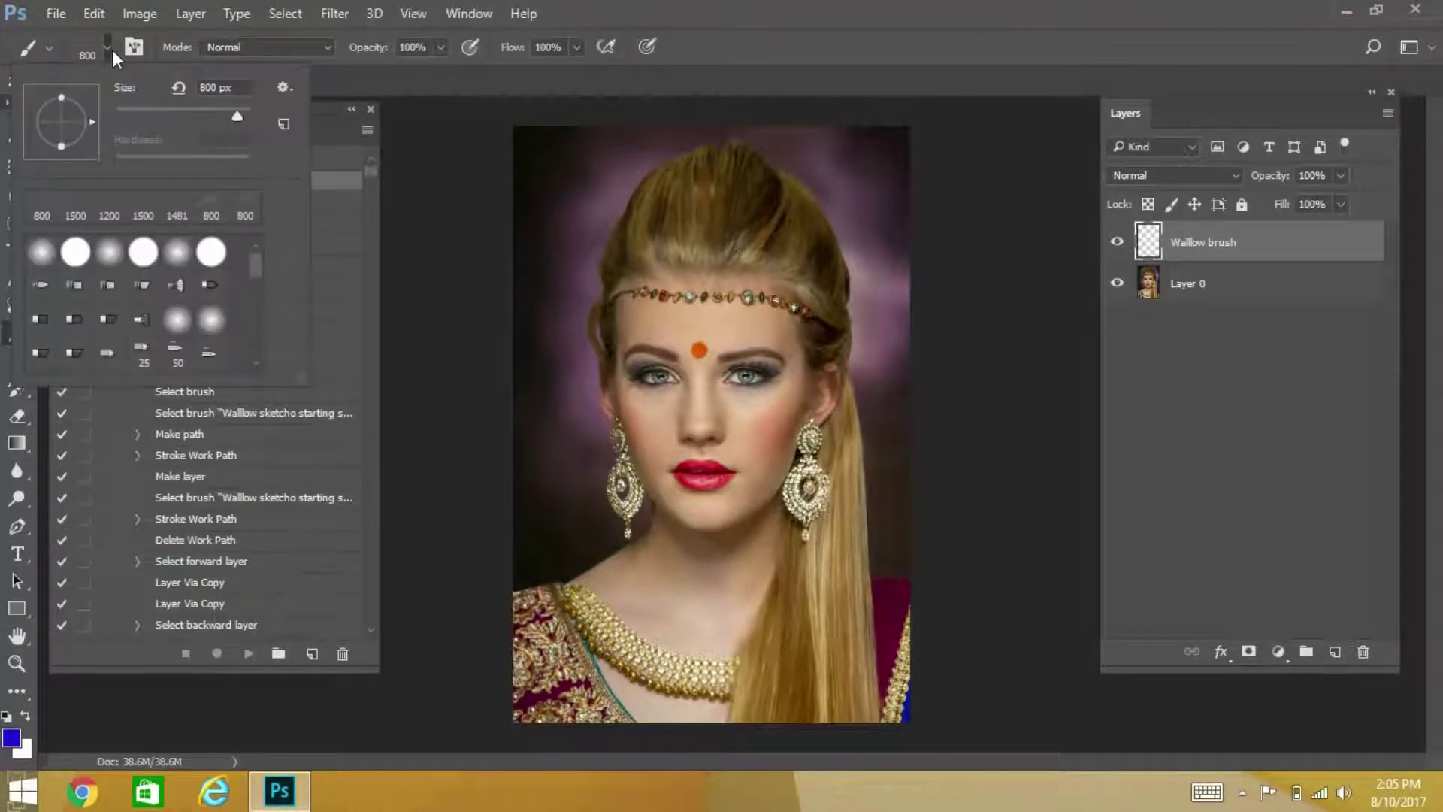
drag(256, 271, 260, 354)
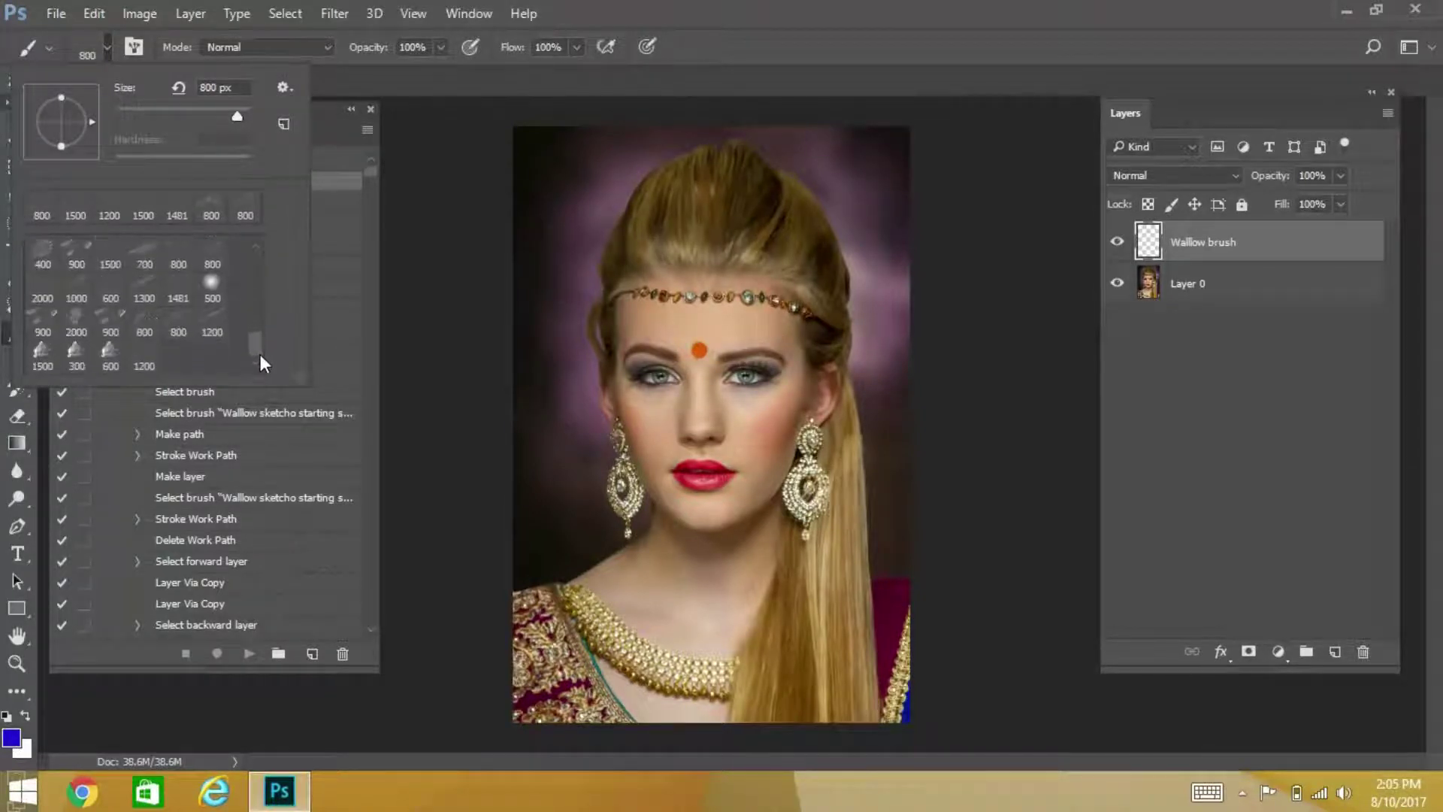
double_click(213, 289)
click(107, 45)
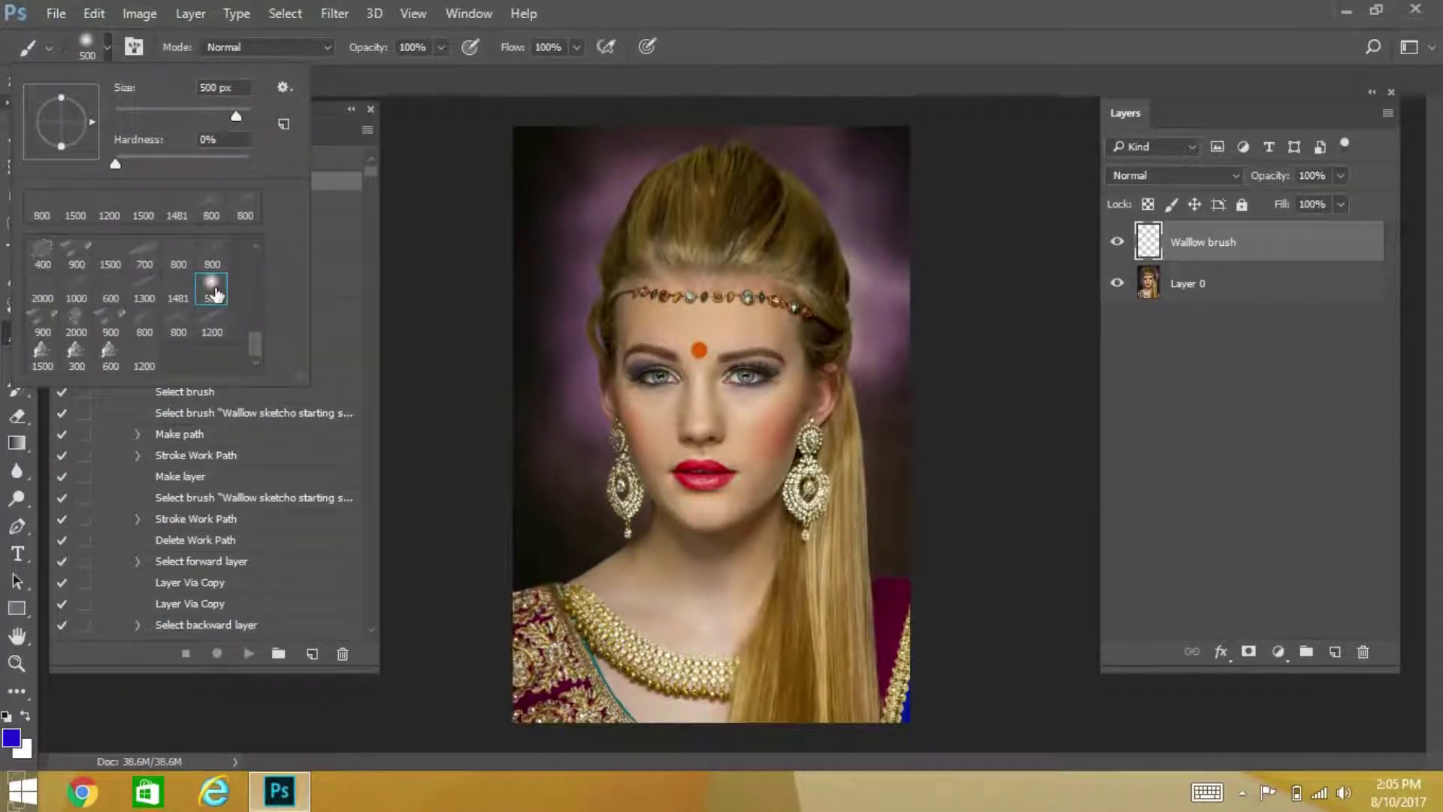
- Set the foreground colour to a violet blue, #4d07eb
click(13, 735)
click(1180, 152)
drag(1157, 113, 1150, 97)
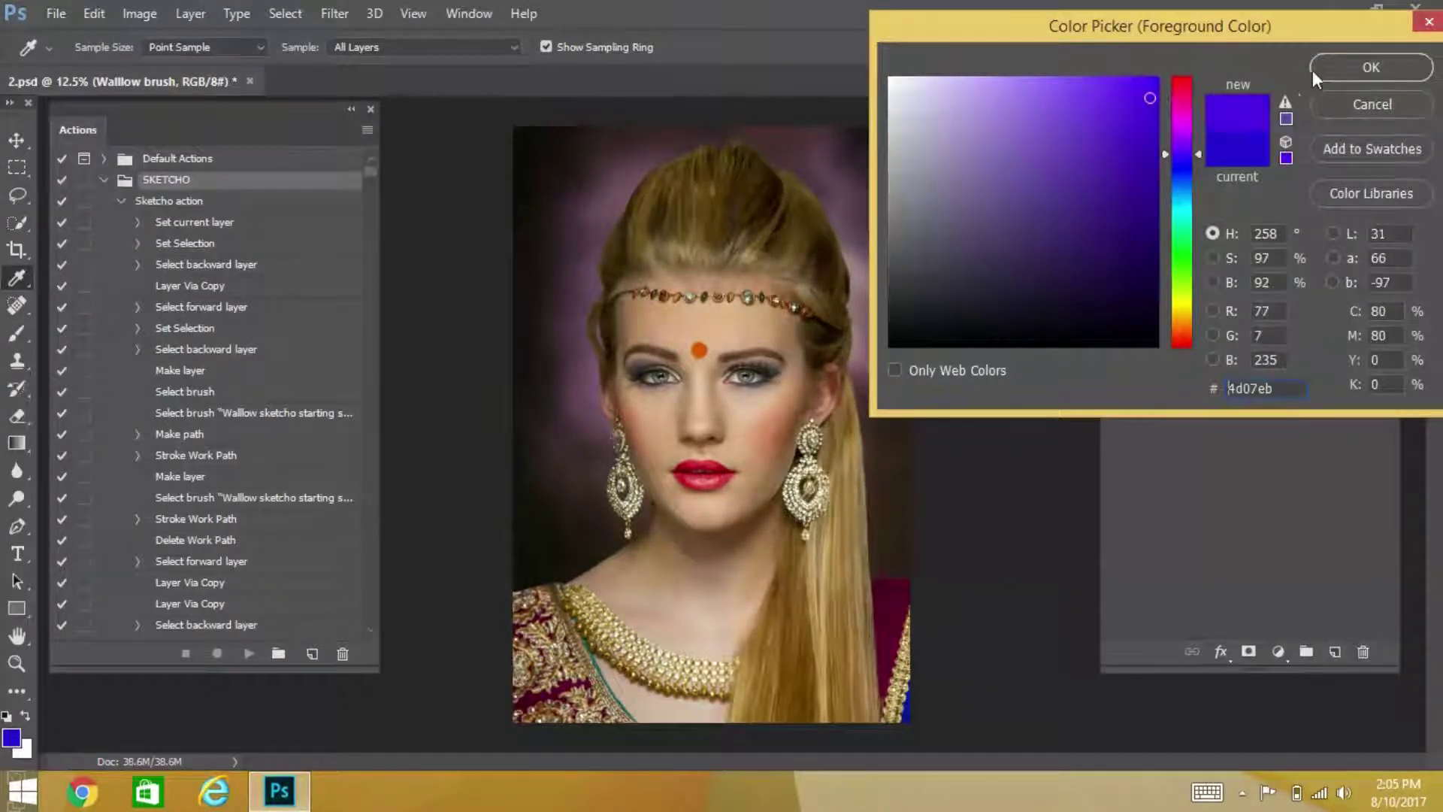
click(1351, 68)
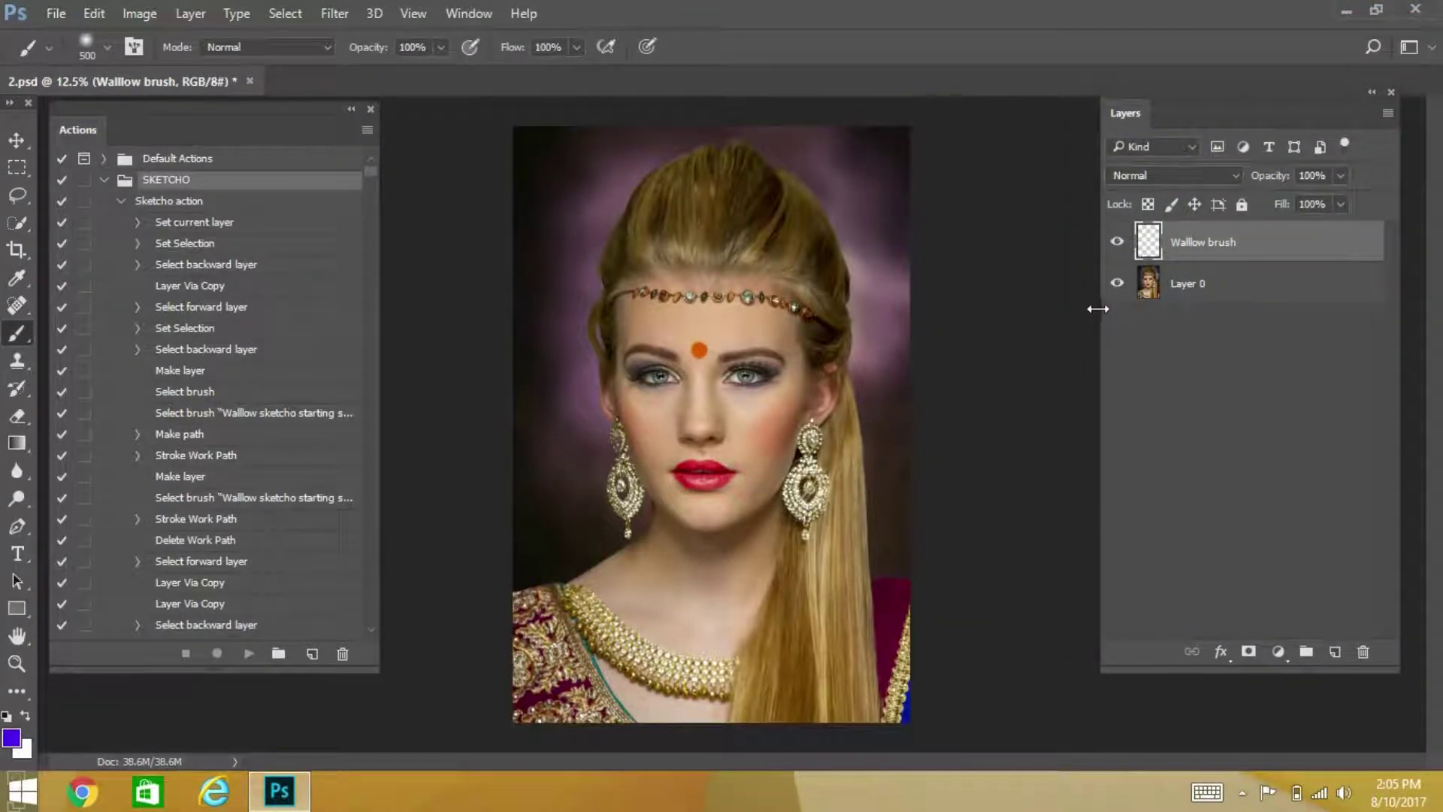
- Paint over the portrait's face, earrings, upper neck and the middle of the hair on the Walllow brush layer
mouse_move(744, 393)
mouse_down()
mouse_move(713, 458)
mouse_move(741, 424)
mouse_move(737, 405)
mouse_move(704, 420)
mouse_move(685, 407)
mouse_move(683, 441)
mouse_move(671, 425)
mouse_move(651, 444)
mouse_move(676, 446)
mouse_move(705, 498)
mouse_move(705, 548)
mouse_move(757, 461)
mouse_move(687, 568)
mouse_move(752, 469)
mouse_move(806, 463)
mouse_move(804, 416)
mouse_move(791, 472)
mouse_move(639, 467)
mouse_move(624, 486)
mouse_move(642, 493)
mouse_move(666, 387)
mouse_move(667, 413)
mouse_move(716, 409)
mouse_move(754, 380)
mouse_move(677, 338)
mouse_move(632, 389)
mouse_move(685, 317)
mouse_move(701, 326)
mouse_move(729, 298)
mouse_move(741, 219)
mouse_move(711, 206)
mouse_move(726, 186)
mouse_move(782, 354)
mouse_move(782, 225)
mouse_move(770, 201)
mouse_move(699, 217)
mouse_move(756, 384)
mouse_move(796, 350)
mouse_move(795, 365)
mouse_move(784, 422)
mouse_move(733, 450)
mouse_move(697, 349)
mouse_move(661, 303)
mouse_move(626, 323)
mouse_move(697, 356)
mouse_move(739, 447)
mouse_move(702, 420)
mouse_move(664, 577)
mouse_move(746, 537)
mouse_move(768, 487)
mouse_move(712, 577)
mouse_move(759, 449)
mouse_move(801, 525)
mouse_move(810, 485)
mouse_move(648, 477)
mouse_move(636, 514)
mouse_up()
mouse_move(710, 437)
mouse_down()
mouse_move(730, 480)
mouse_move(771, 422)
mouse_up()
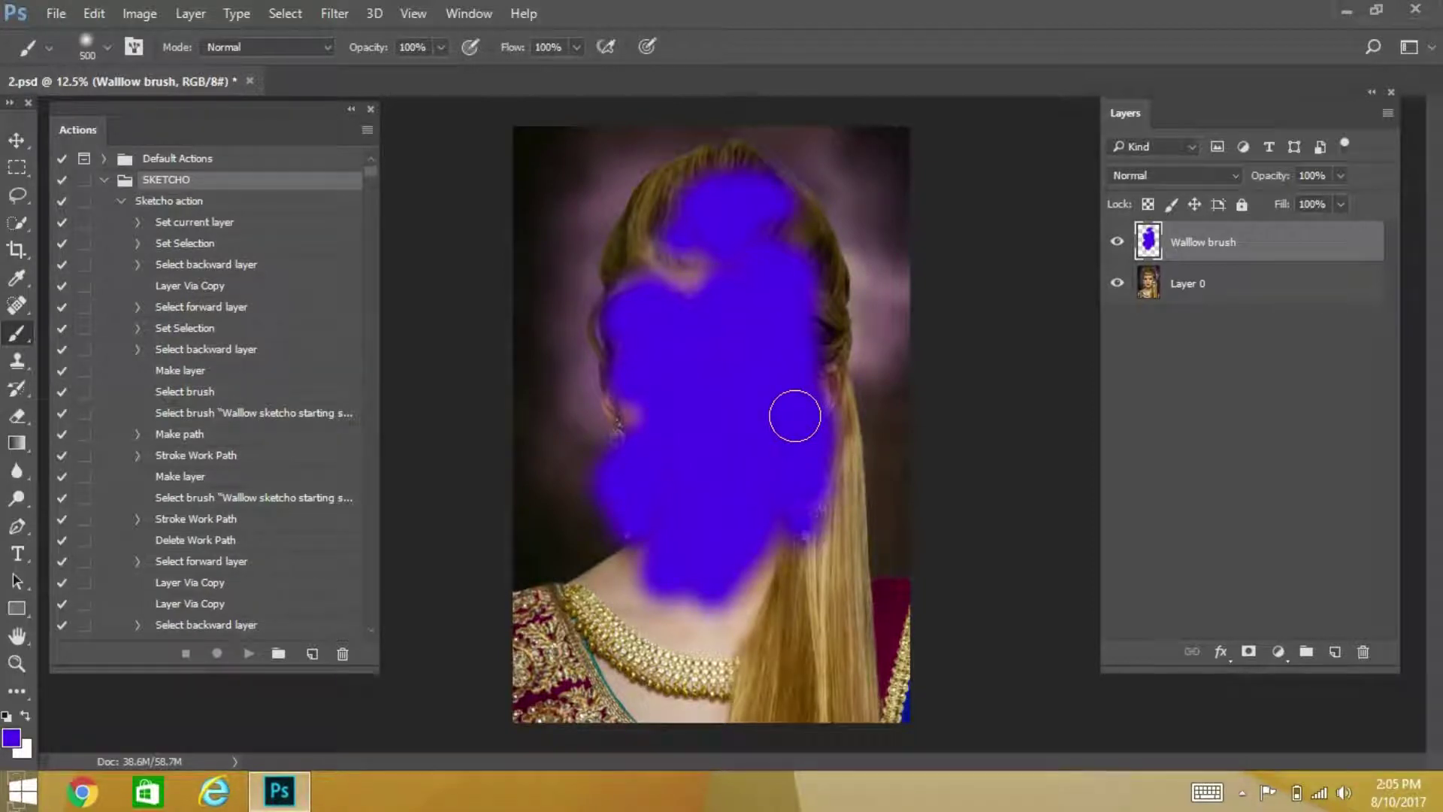
key(v)
- Check the brush settings, keeping opacity and flow at 100% and the blending mode at Normal
click(17, 333)
click(437, 50)
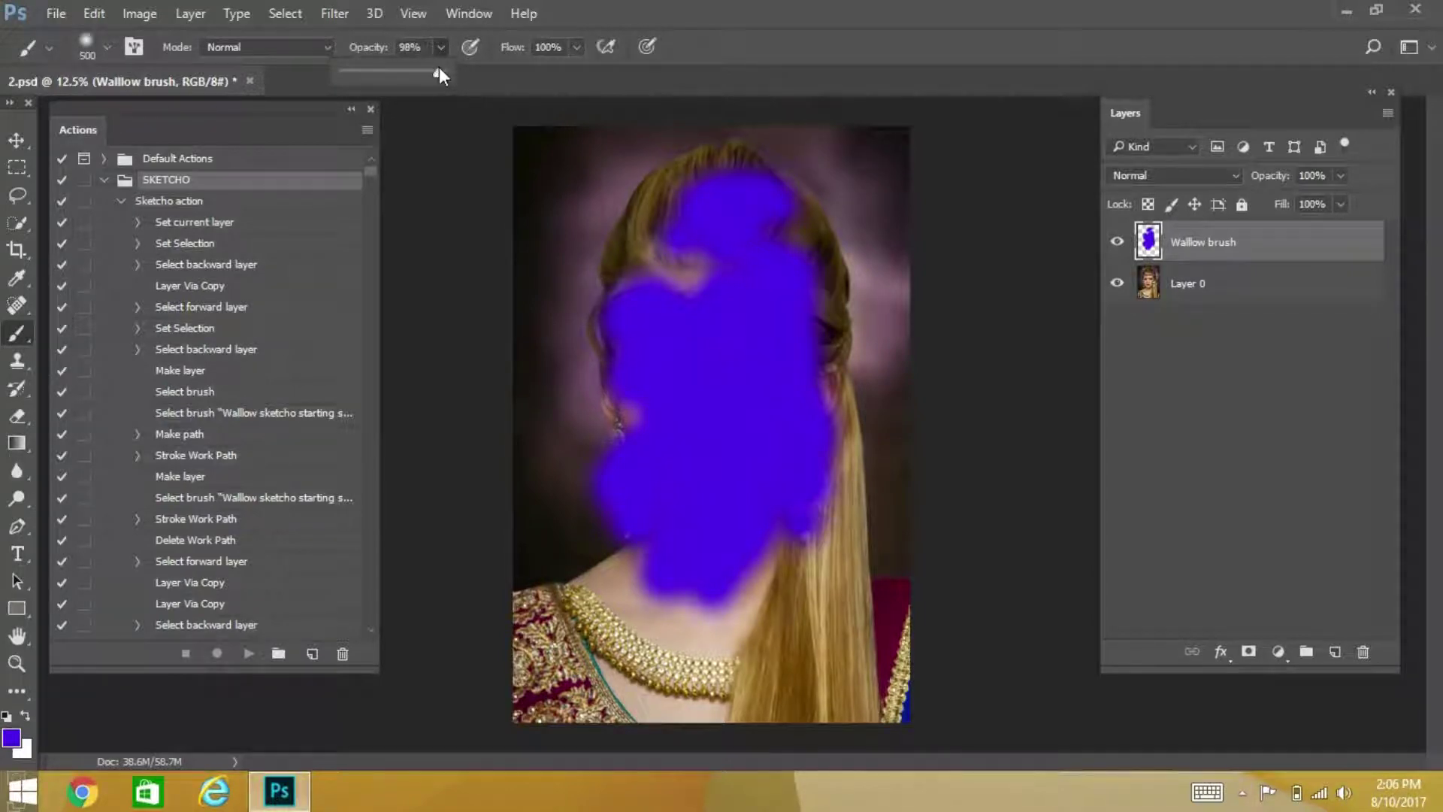
click(575, 47)
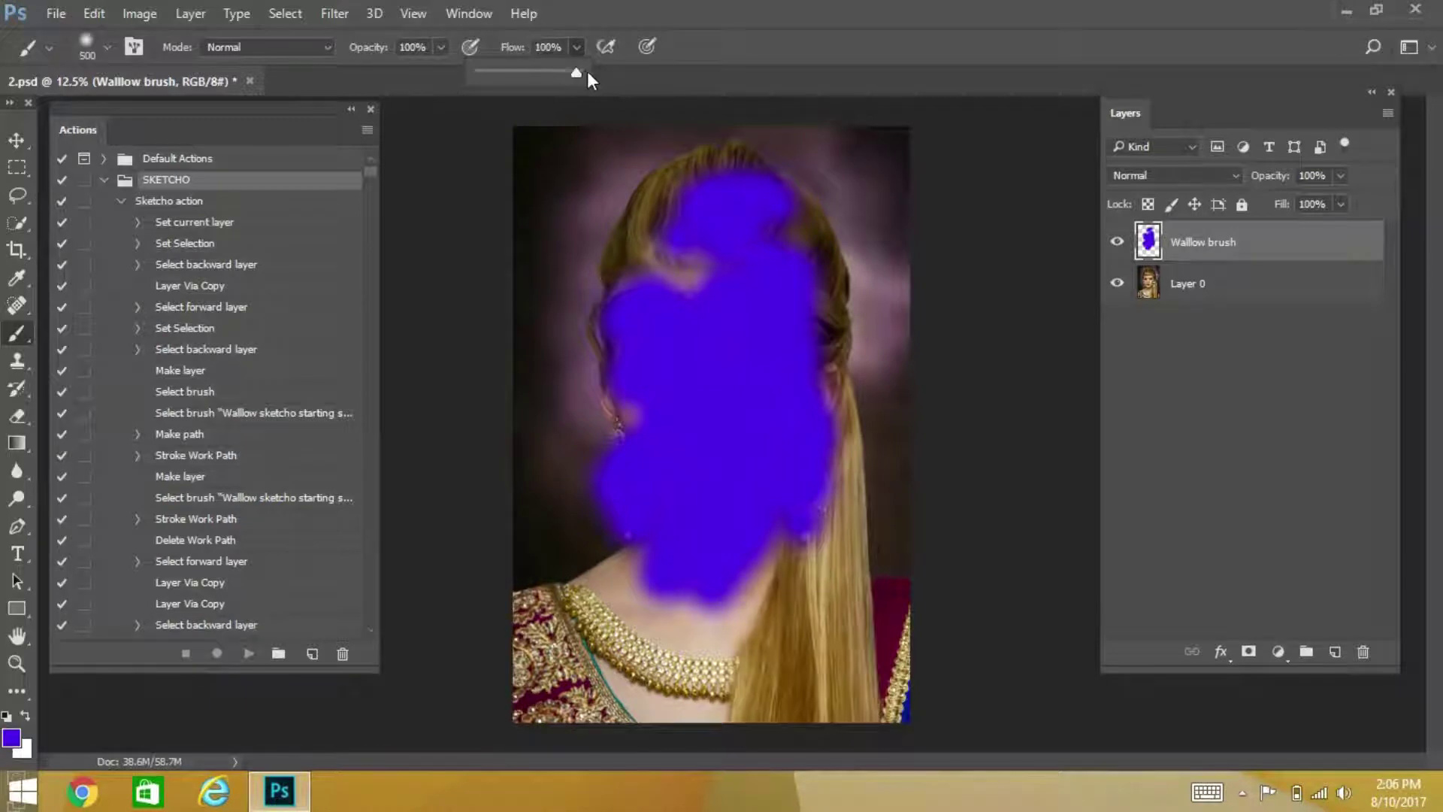
click(257, 47)
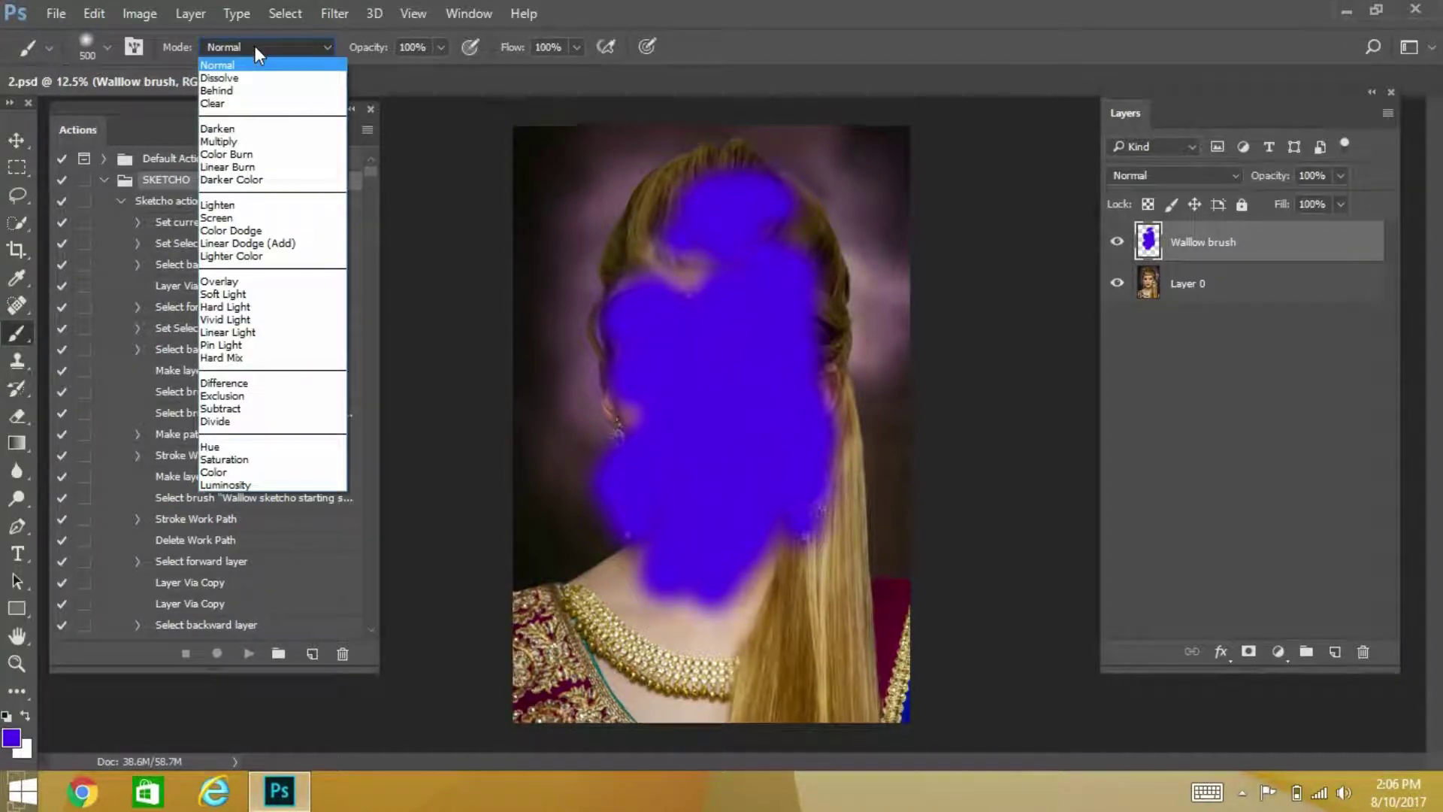
click(232, 66)
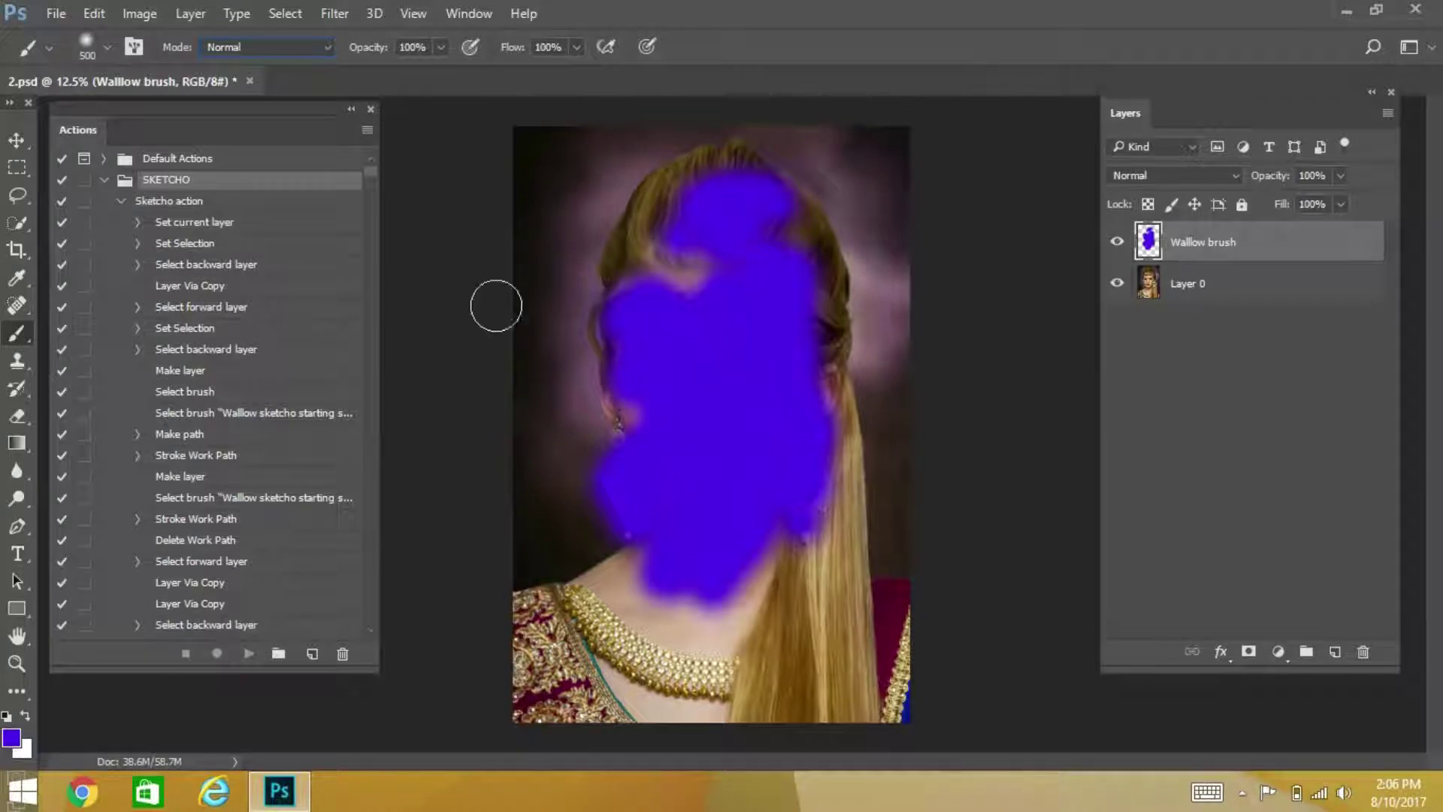
- Run the Sketcho action from the SKETCHO set on the painted portrait
click(197, 202)
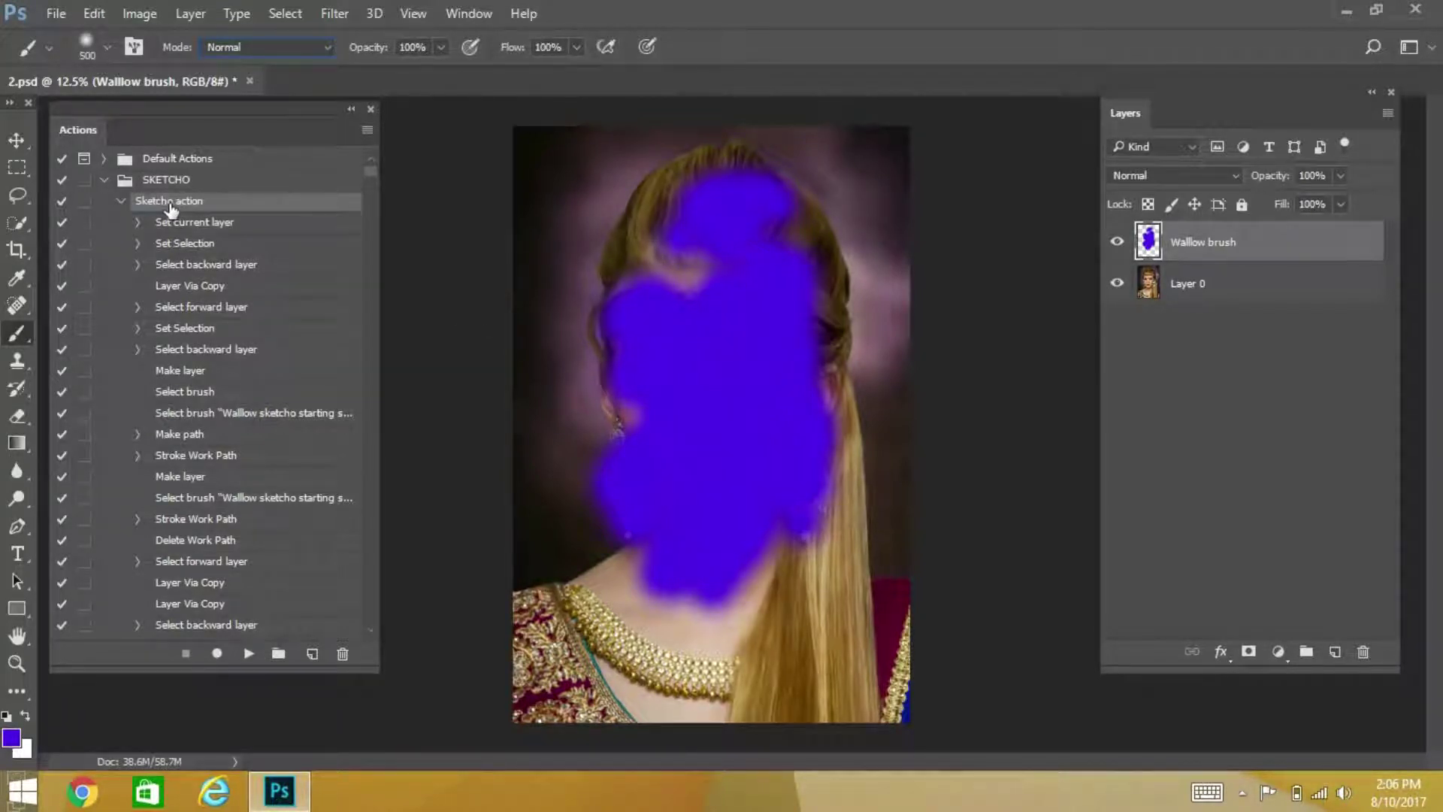
click(250, 655)
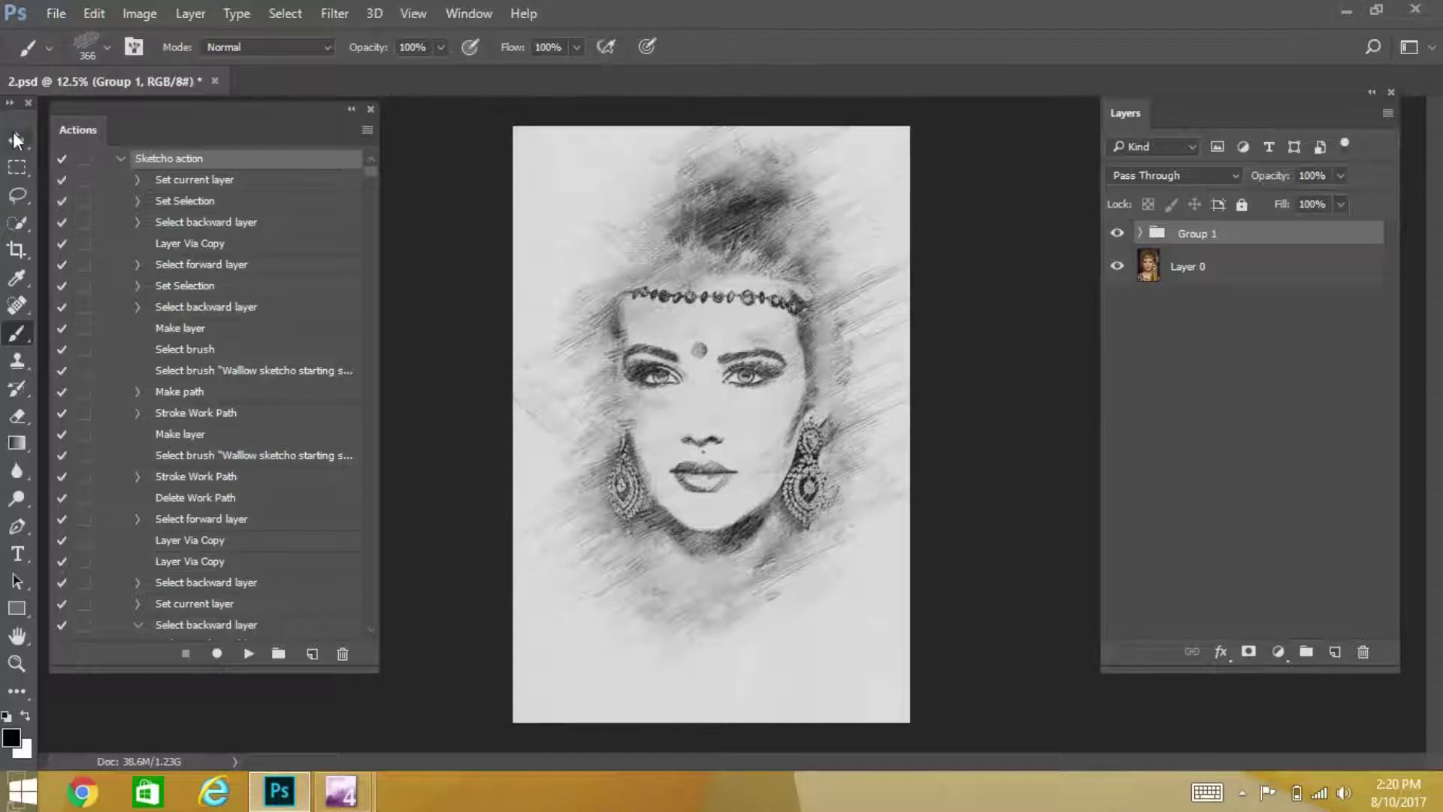
- Examine the sketched eyes and nose at 50% magnification with the panels hidden
key(z)
click(741, 353)
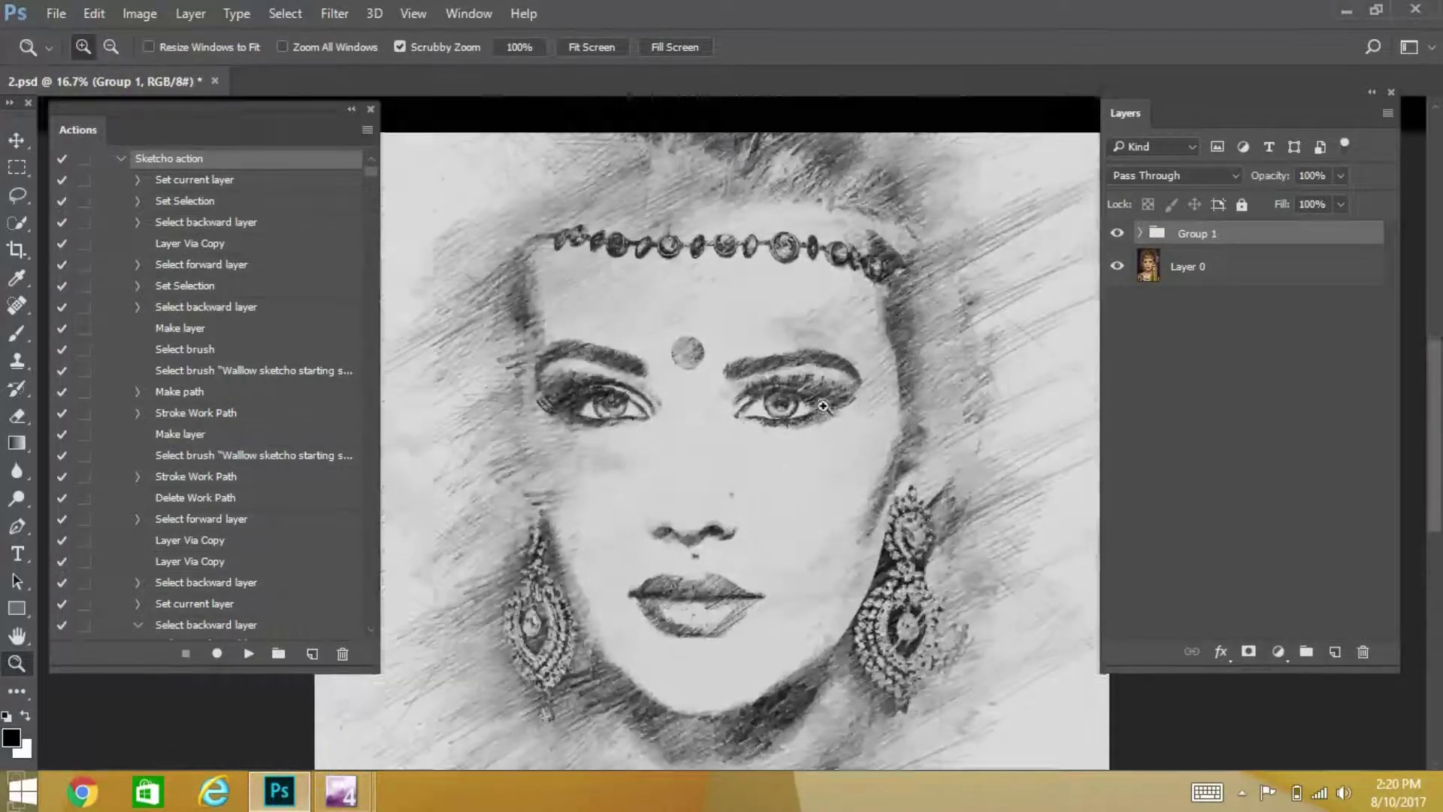
key(Tab)
click(823, 406)
scroll(810, 368, up, 2)
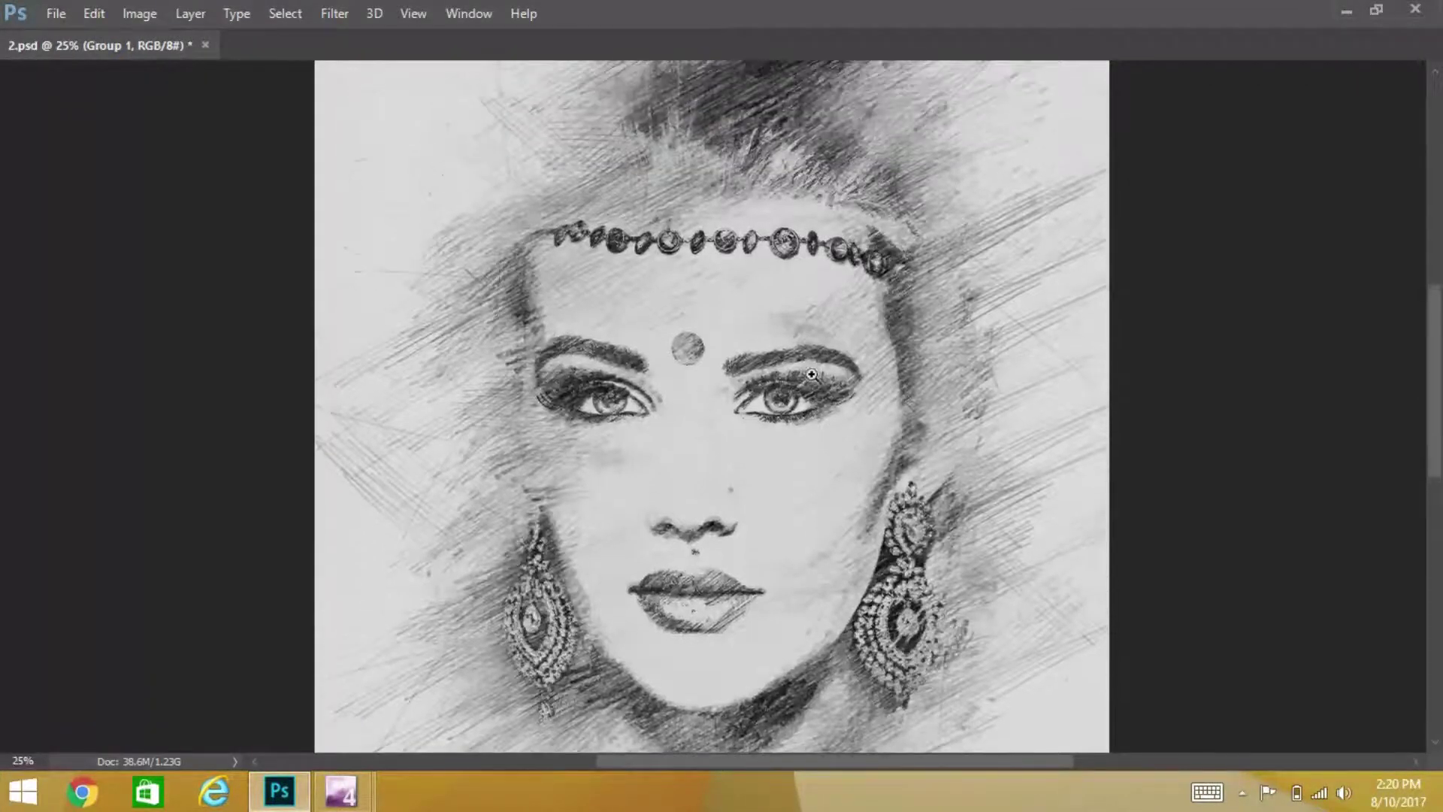
click(754, 447)
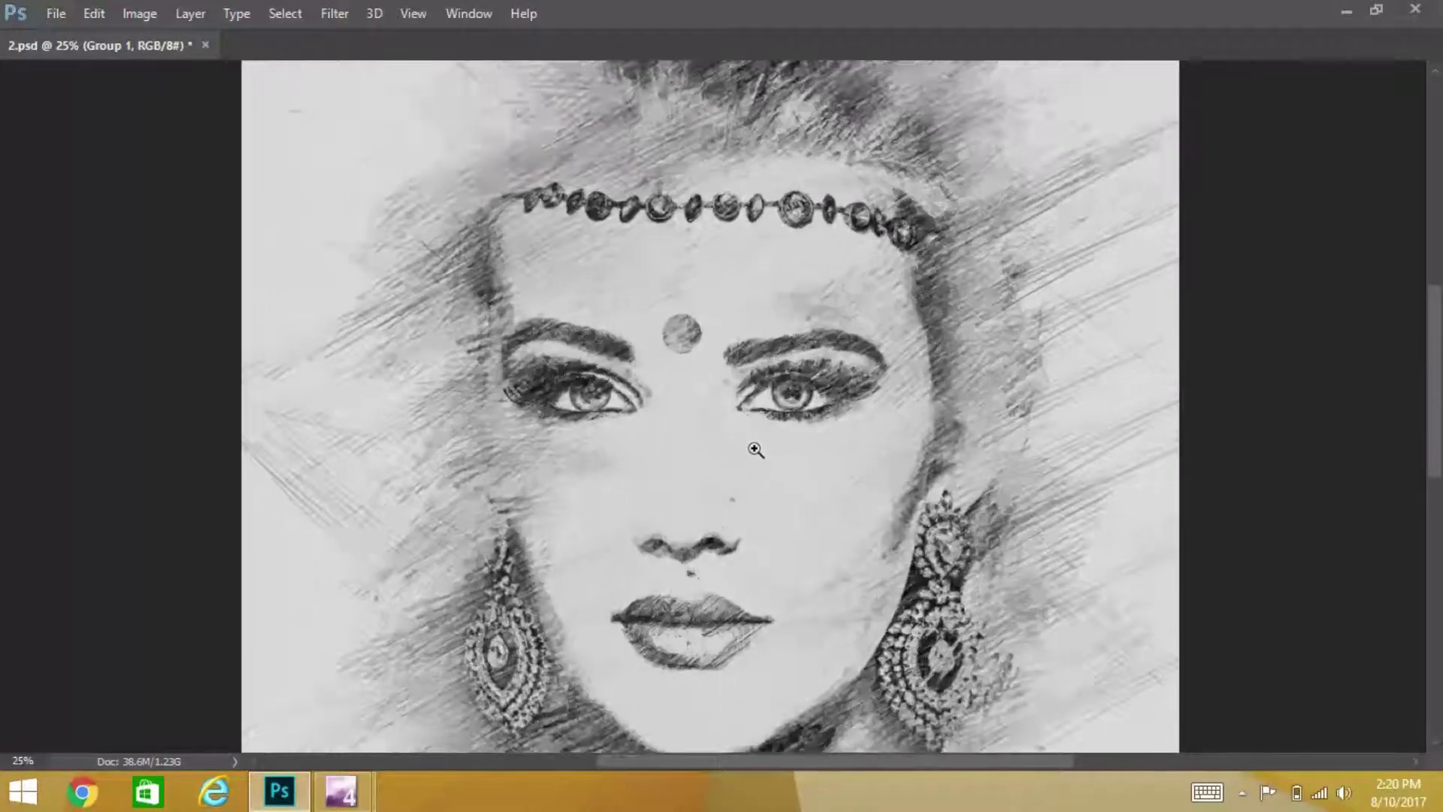
click(755, 450)
click(766, 477)
drag(776, 496, 789, 481)
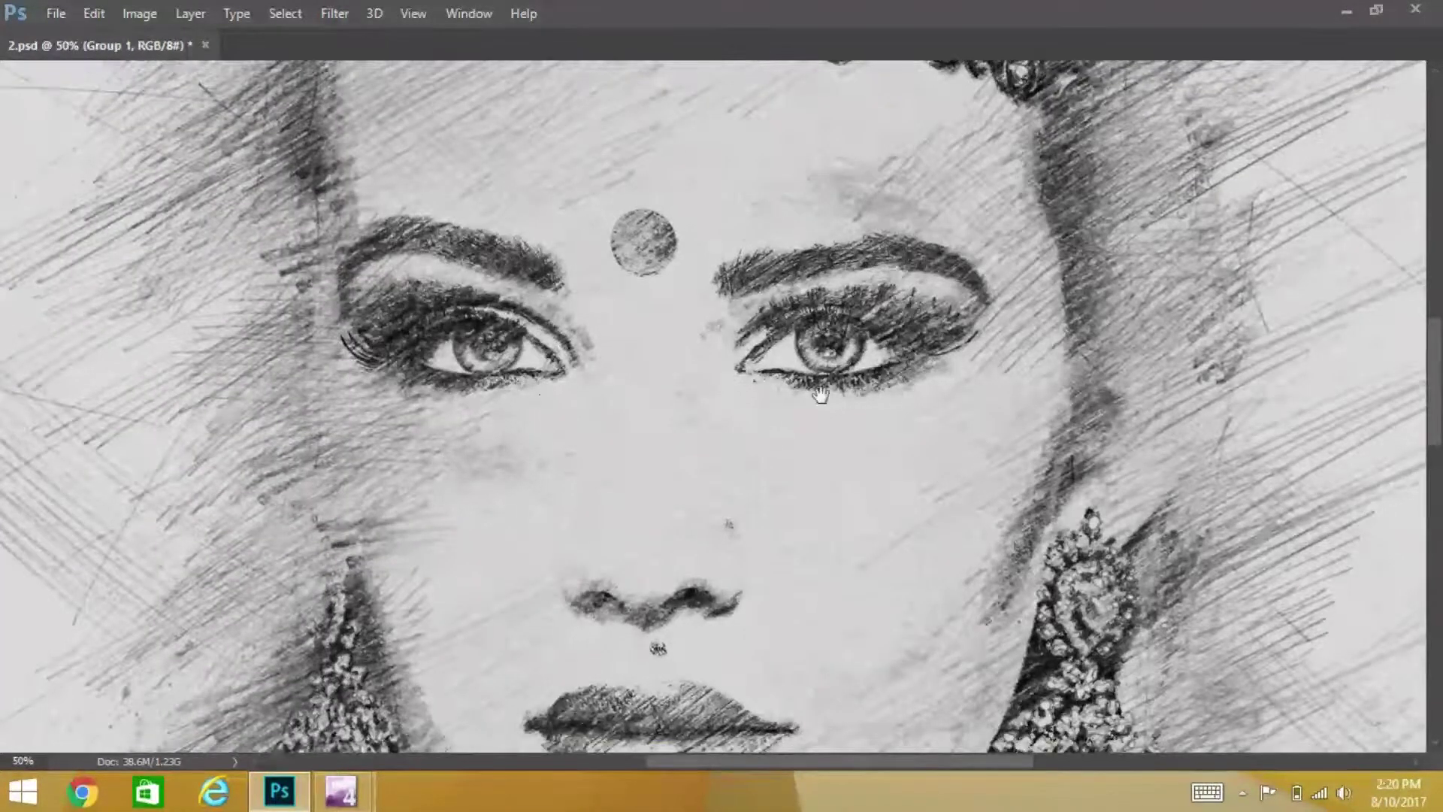
- Examine the pencil strokes around the lips, chin and earrings in full-screen view, then return to the standard screen mode
key(f)
drag(740, 482, 898, 287)
drag(783, 527, 731, 325)
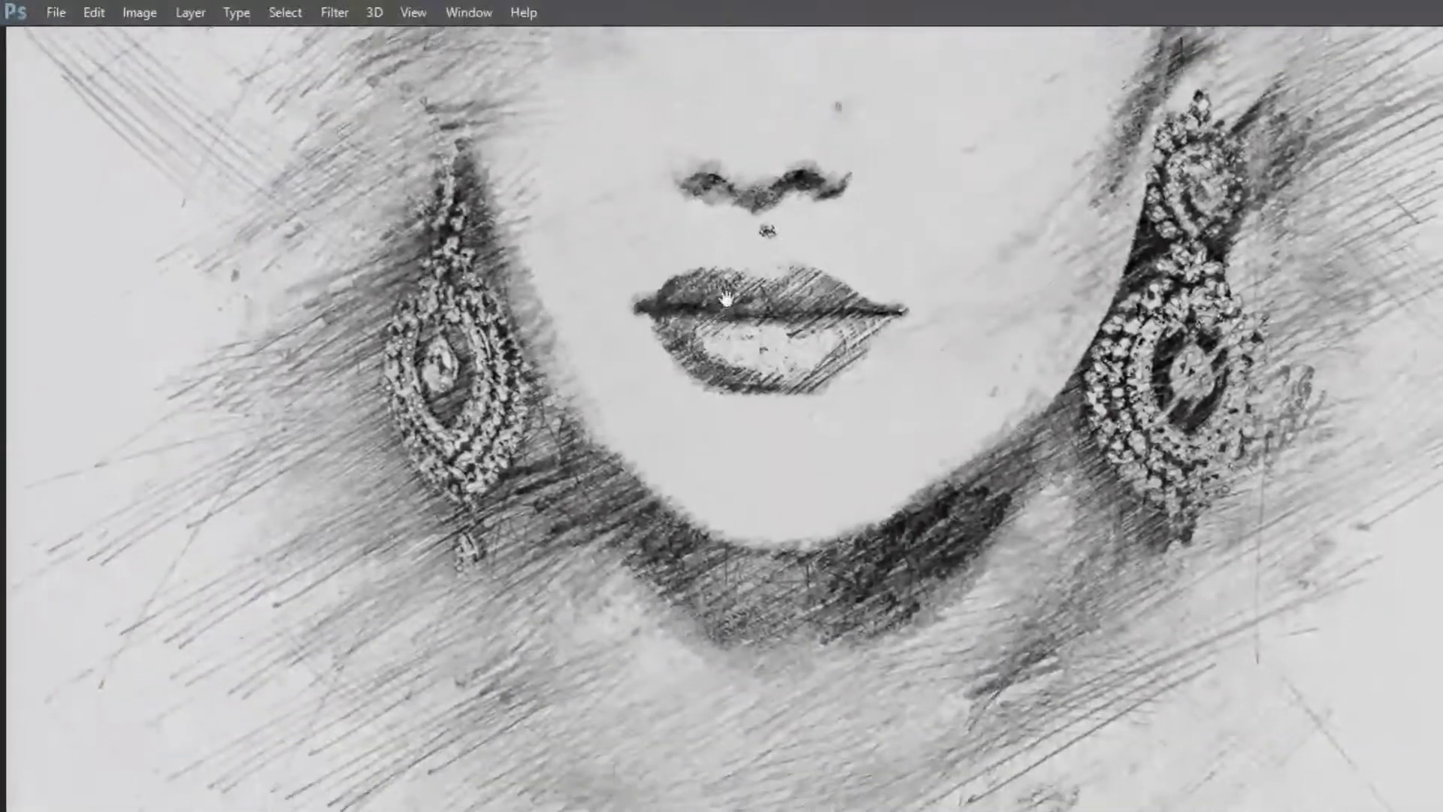
drag(877, 555, 847, 381)
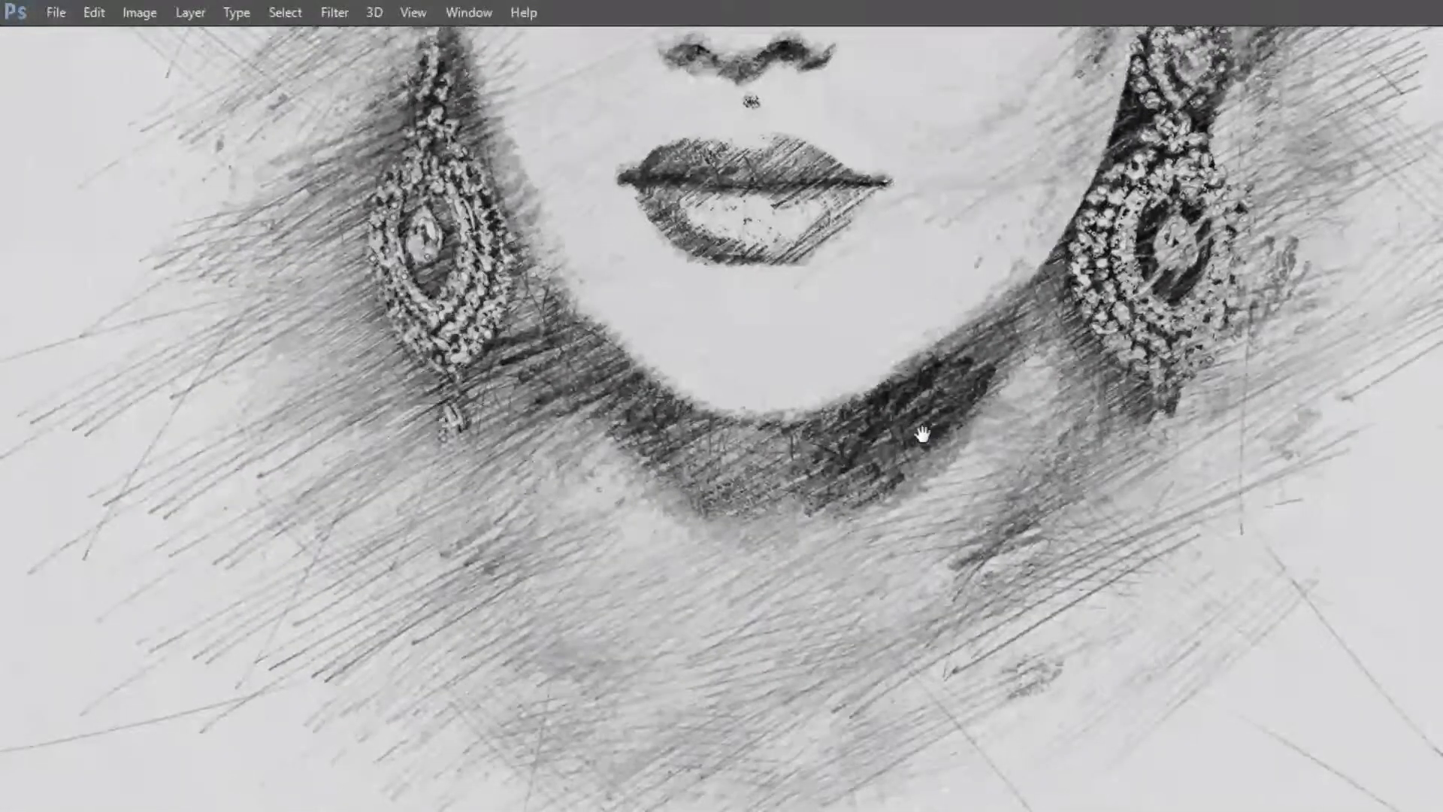
key(f)
drag(1008, 428, 928, 515)
key(f)
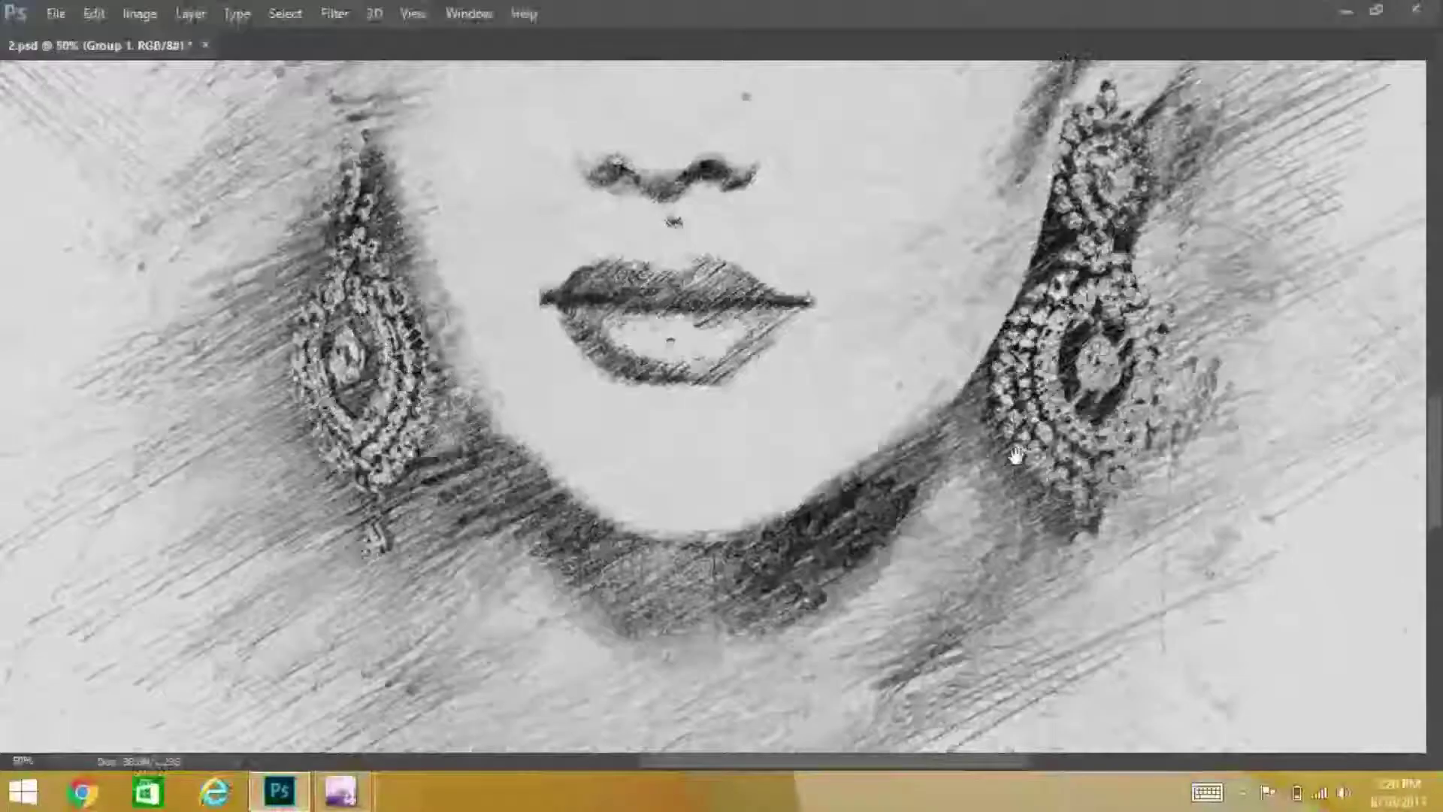
- Examine the sketched eyes, forehead chain and hair, then reduce the view to 33.3% and show the panels again
scroll(1014, 455, up, 5)
scroll(1012, 459, up, 5)
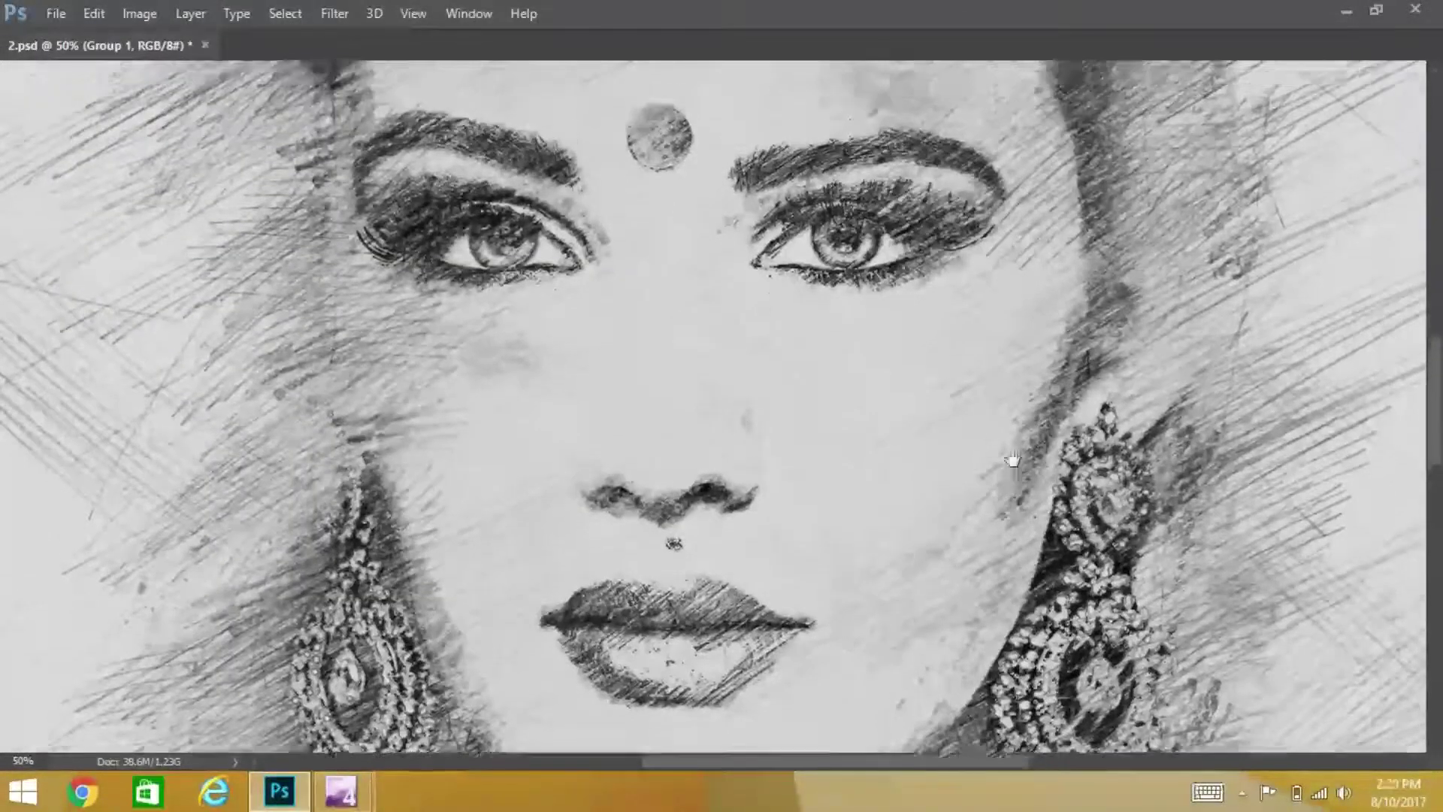
scroll(1012, 459, up, 7)
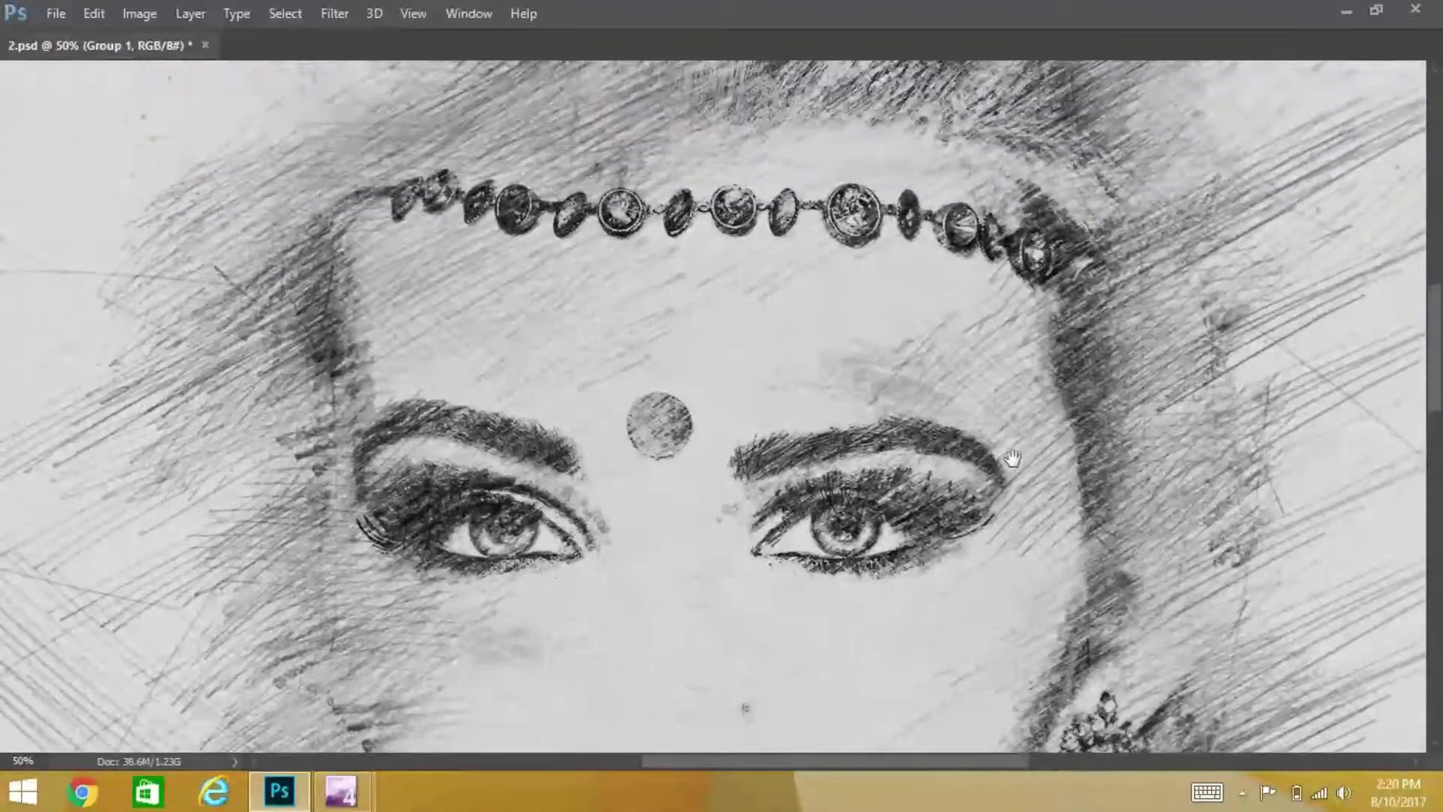
scroll(1012, 458, up, 5)
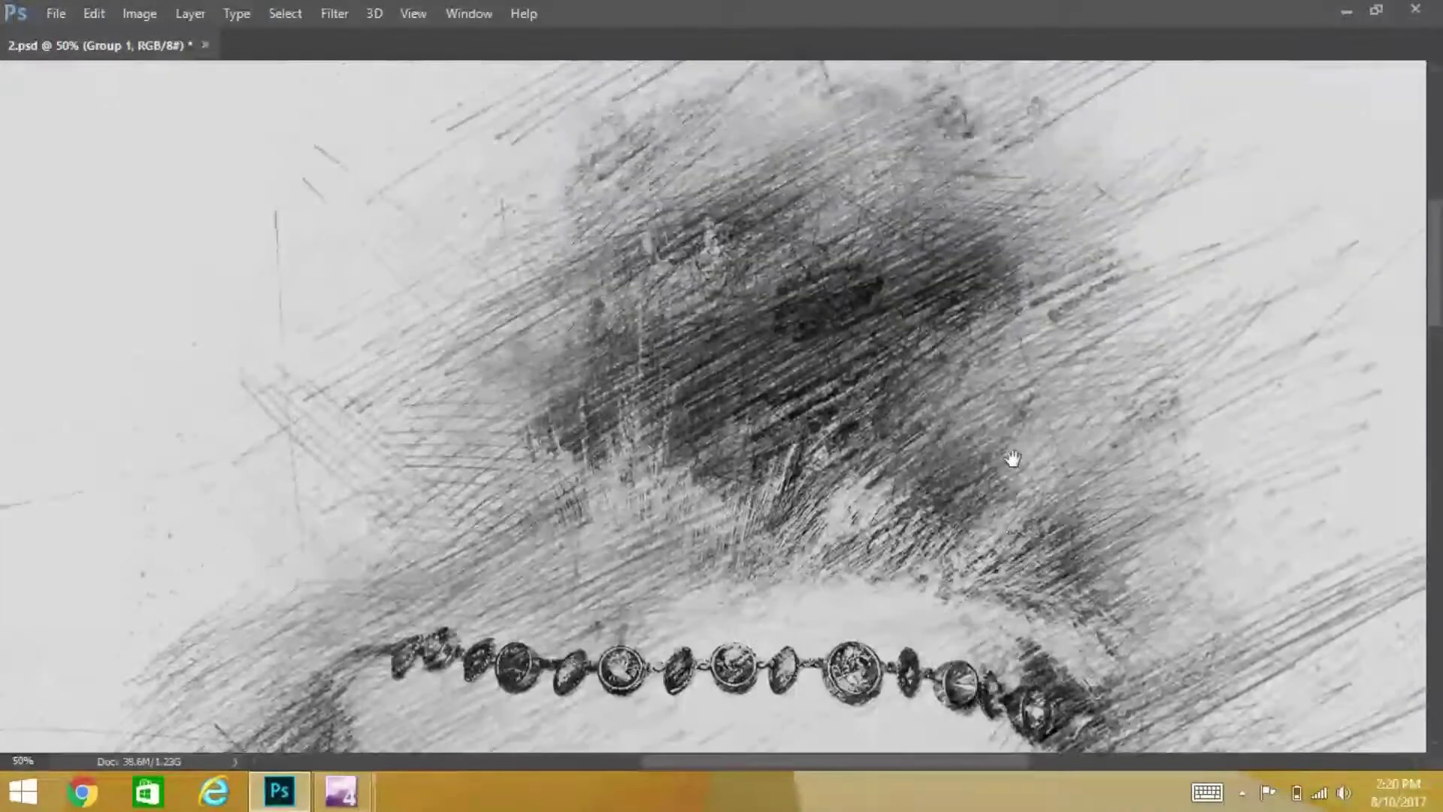
scroll(1013, 459, down, 1)
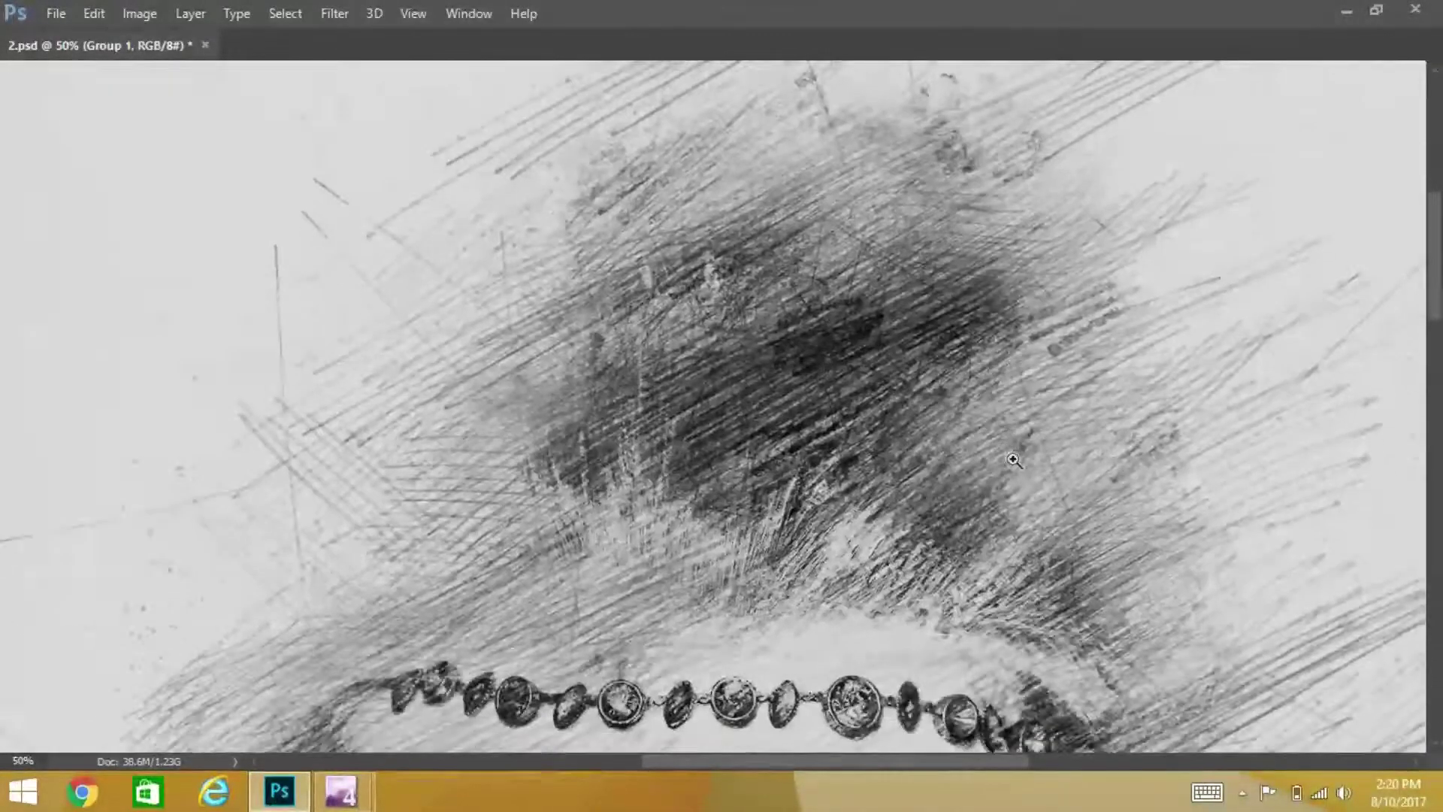
scroll(1013, 458, down, 1)
scroll(1013, 458, down, 1)
scroll(1013, 458, down, 2)
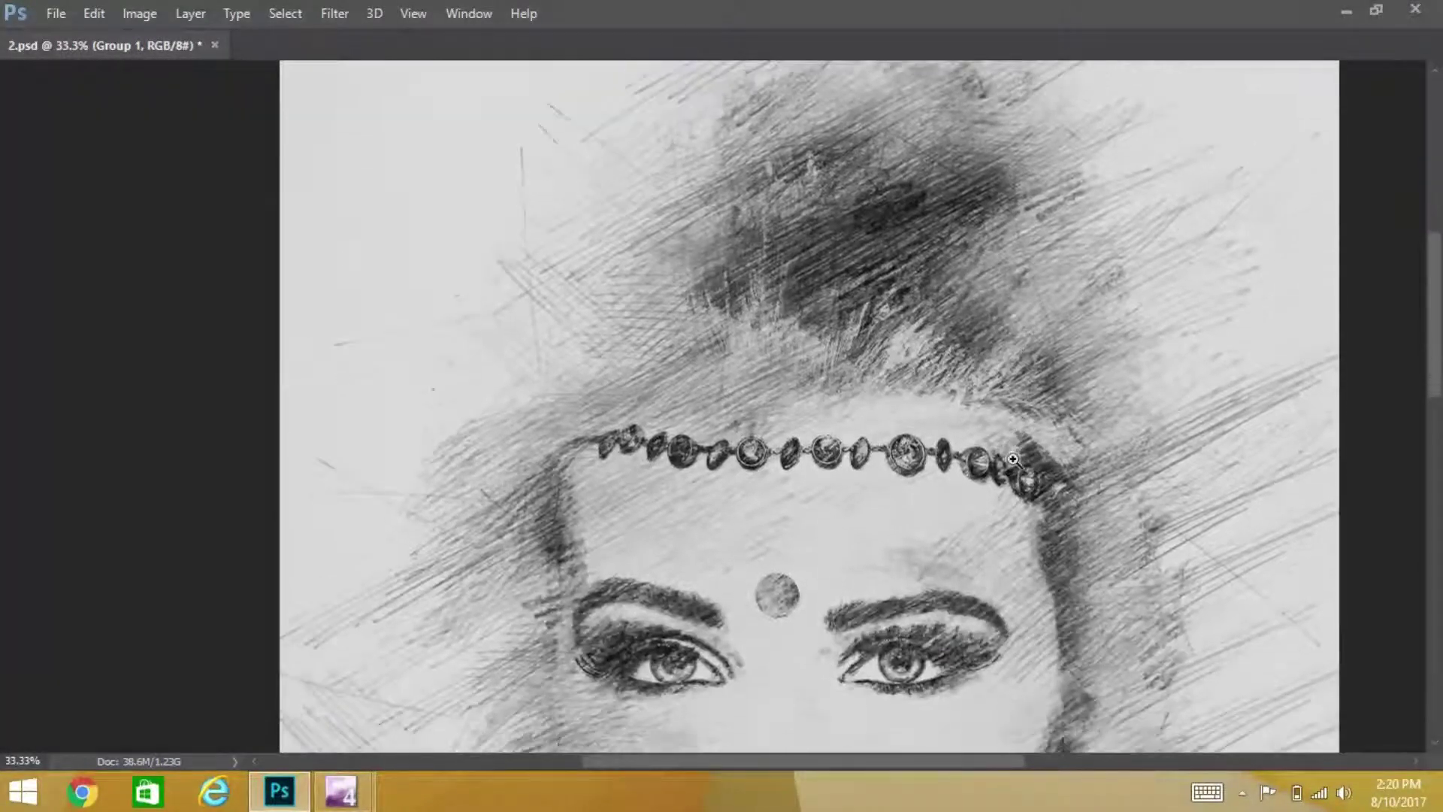
drag(1024, 522, 985, 490)
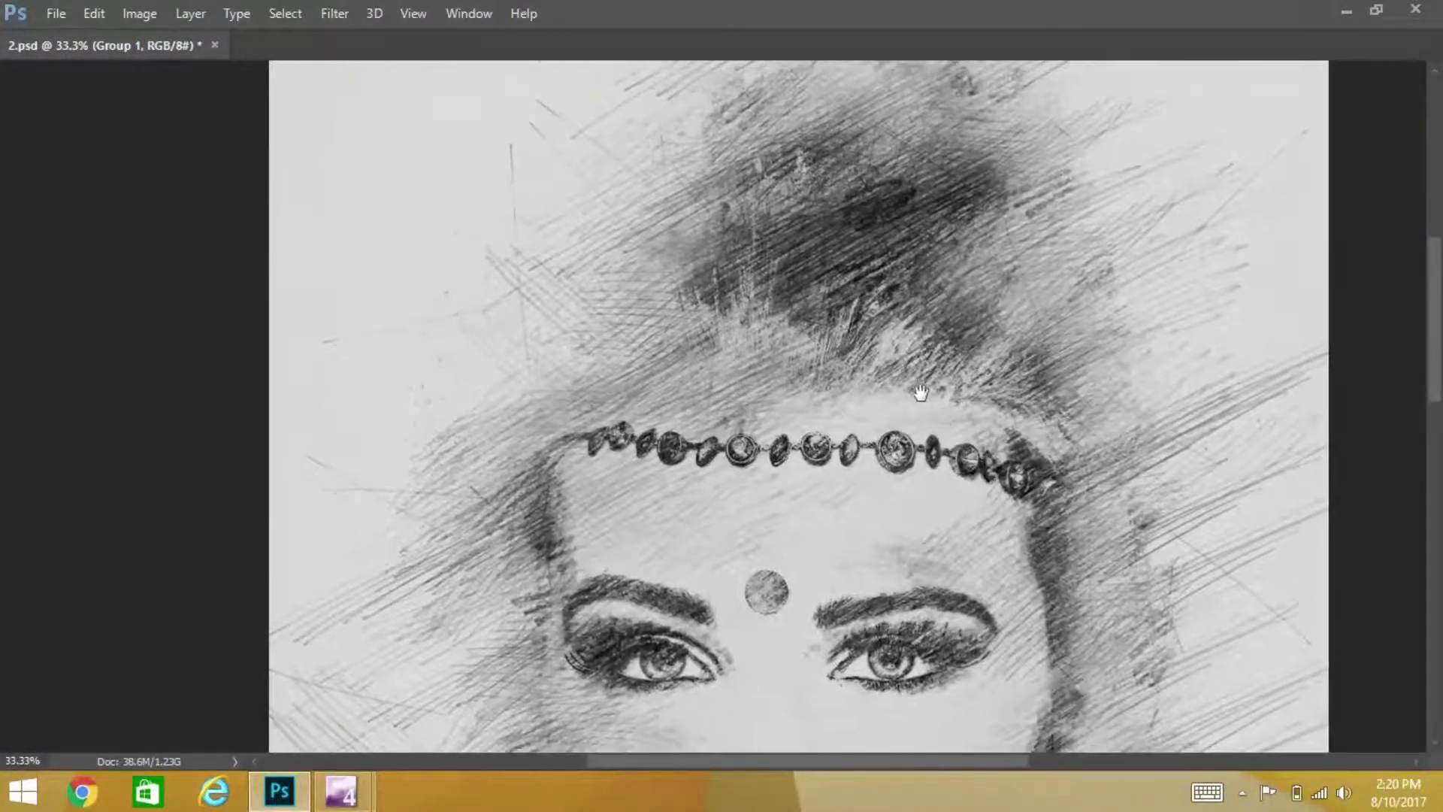
scroll(921, 390, down, 5)
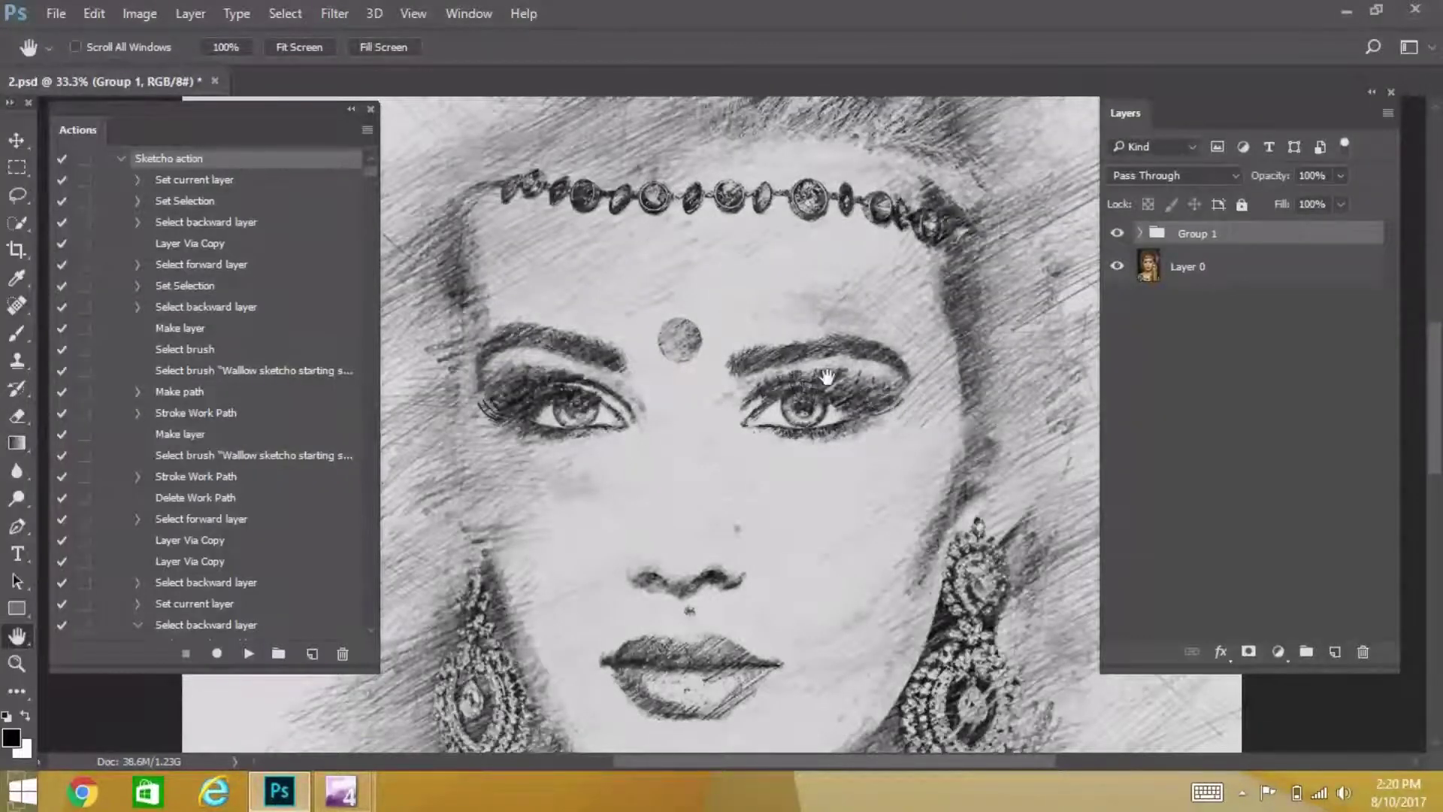
scroll(827, 380, down, 1)
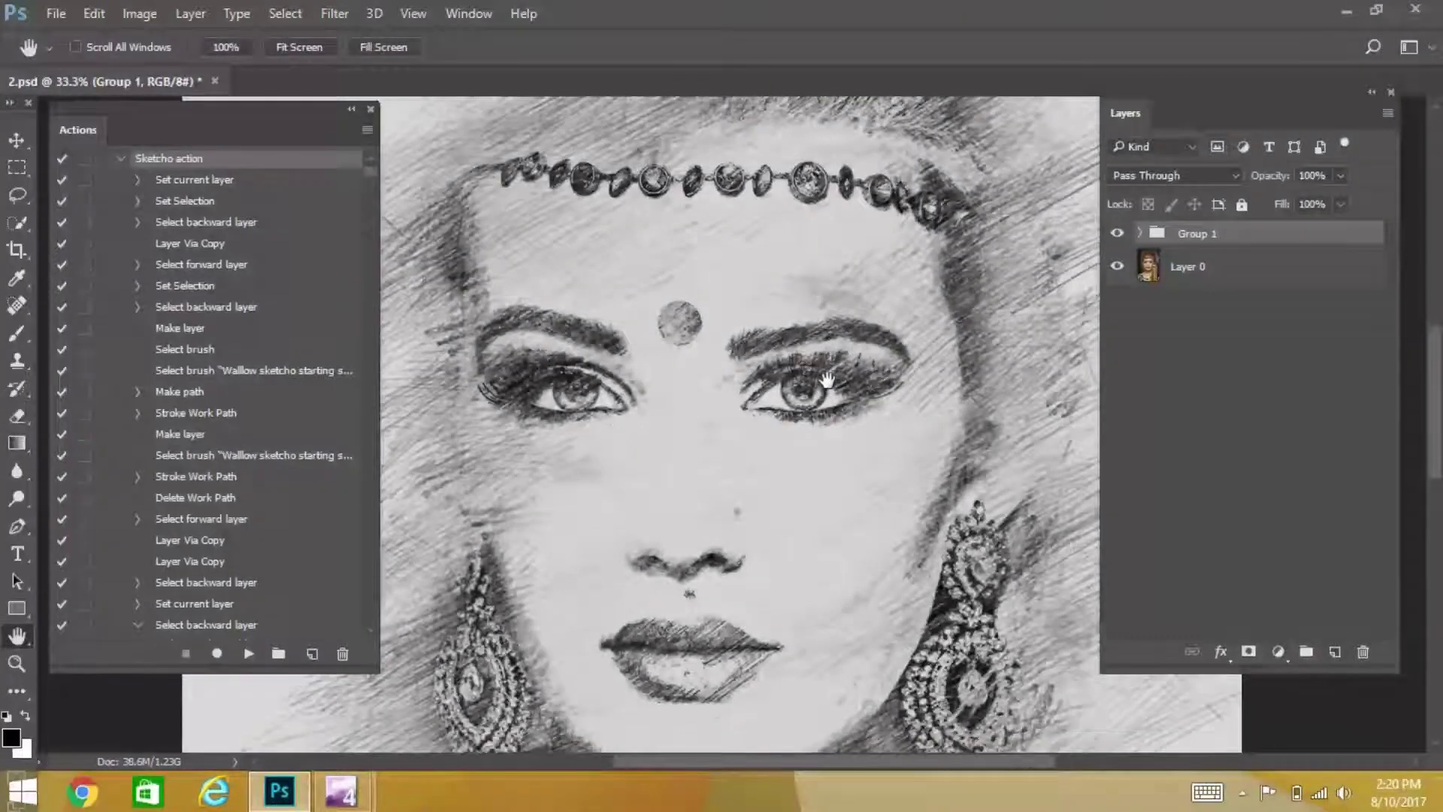
- Close the Actions panel to uncover more of the sketch beside the Layers panel
click(369, 110)
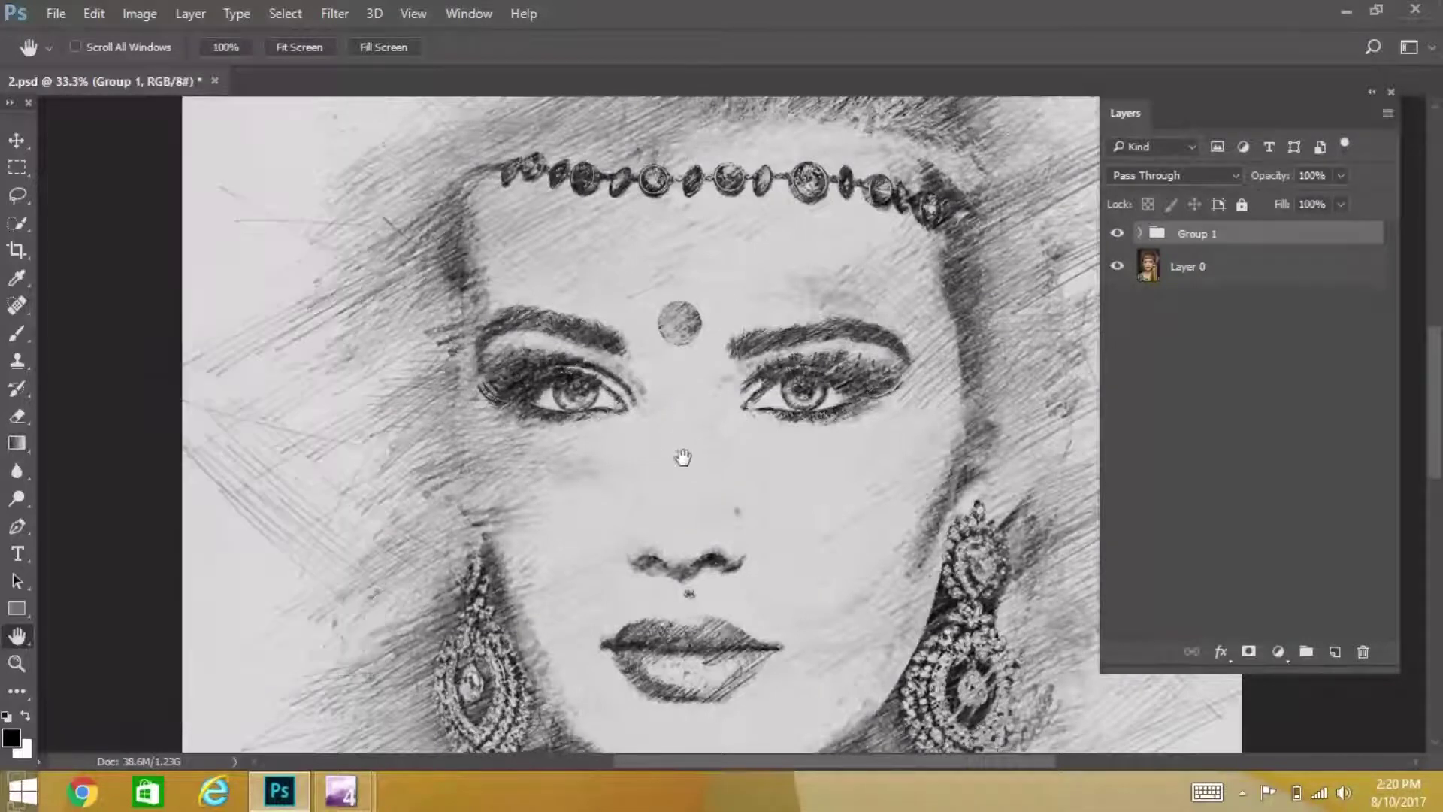
scroll(705, 477, down, 1)
scroll(783, 418, down, 2)
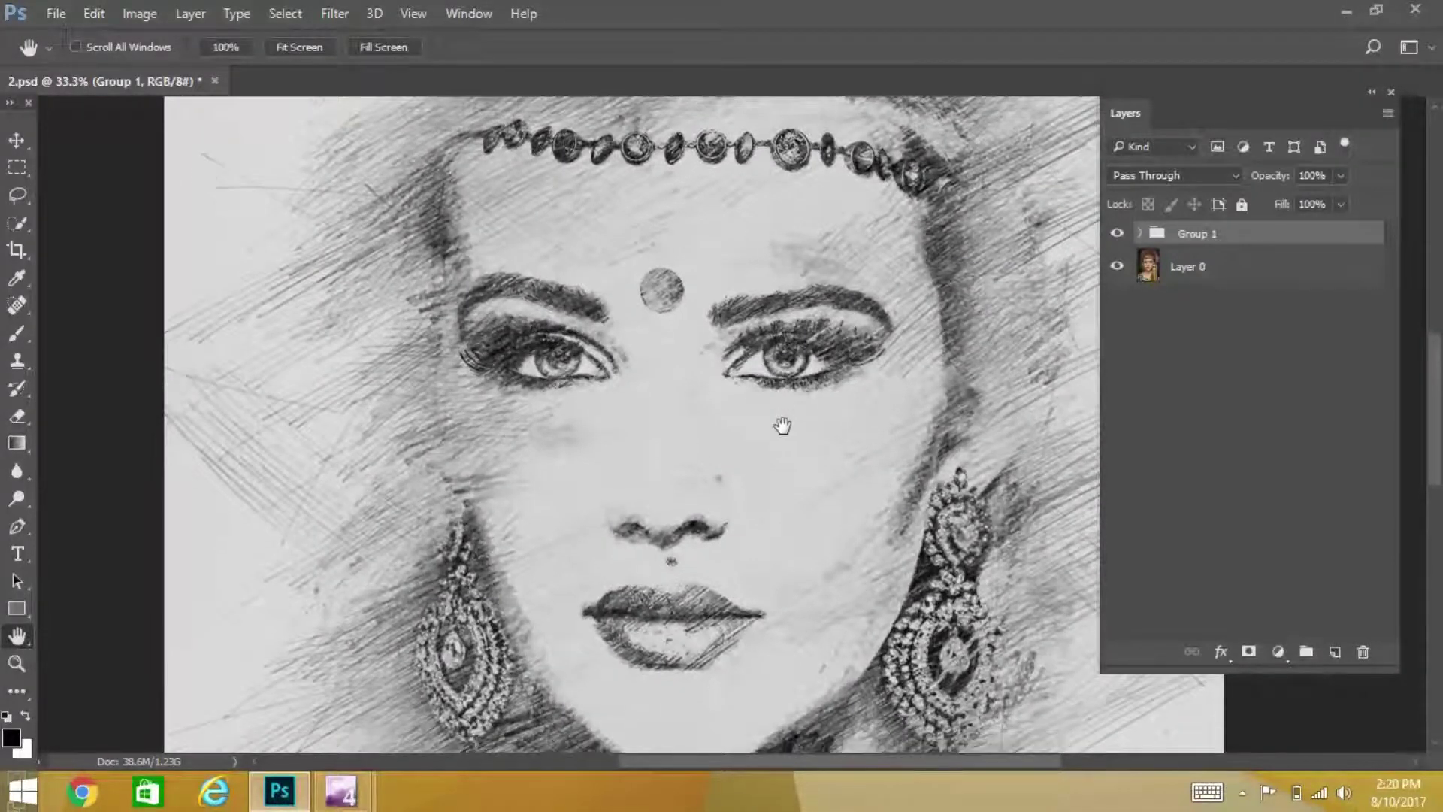
- Compare the pencil sketch with the original portrait by hiding Group 1 and showing it again
scroll(842, 402, down, 2)
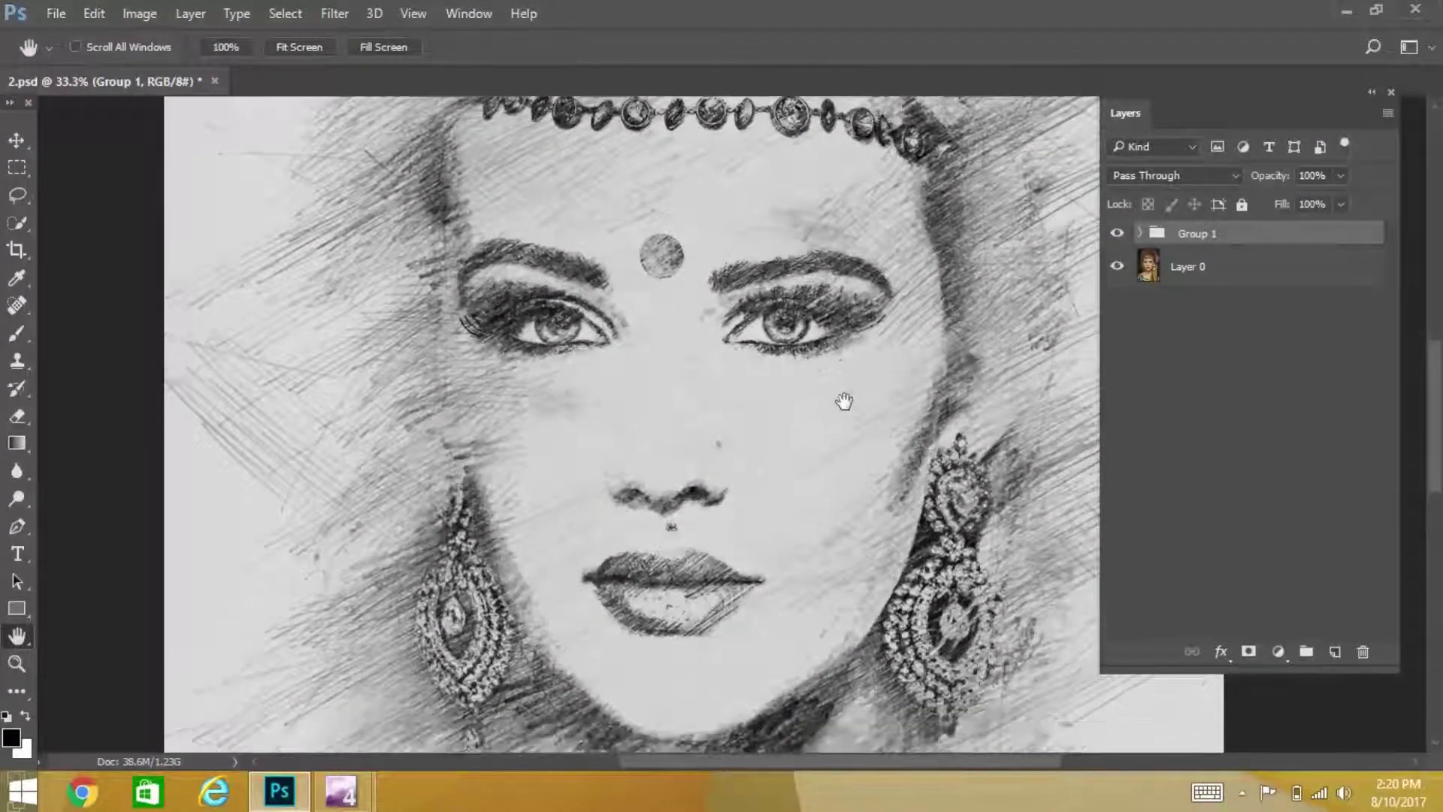
alt+click(843, 402)
drag(812, 434, 786, 426)
click(1118, 234)
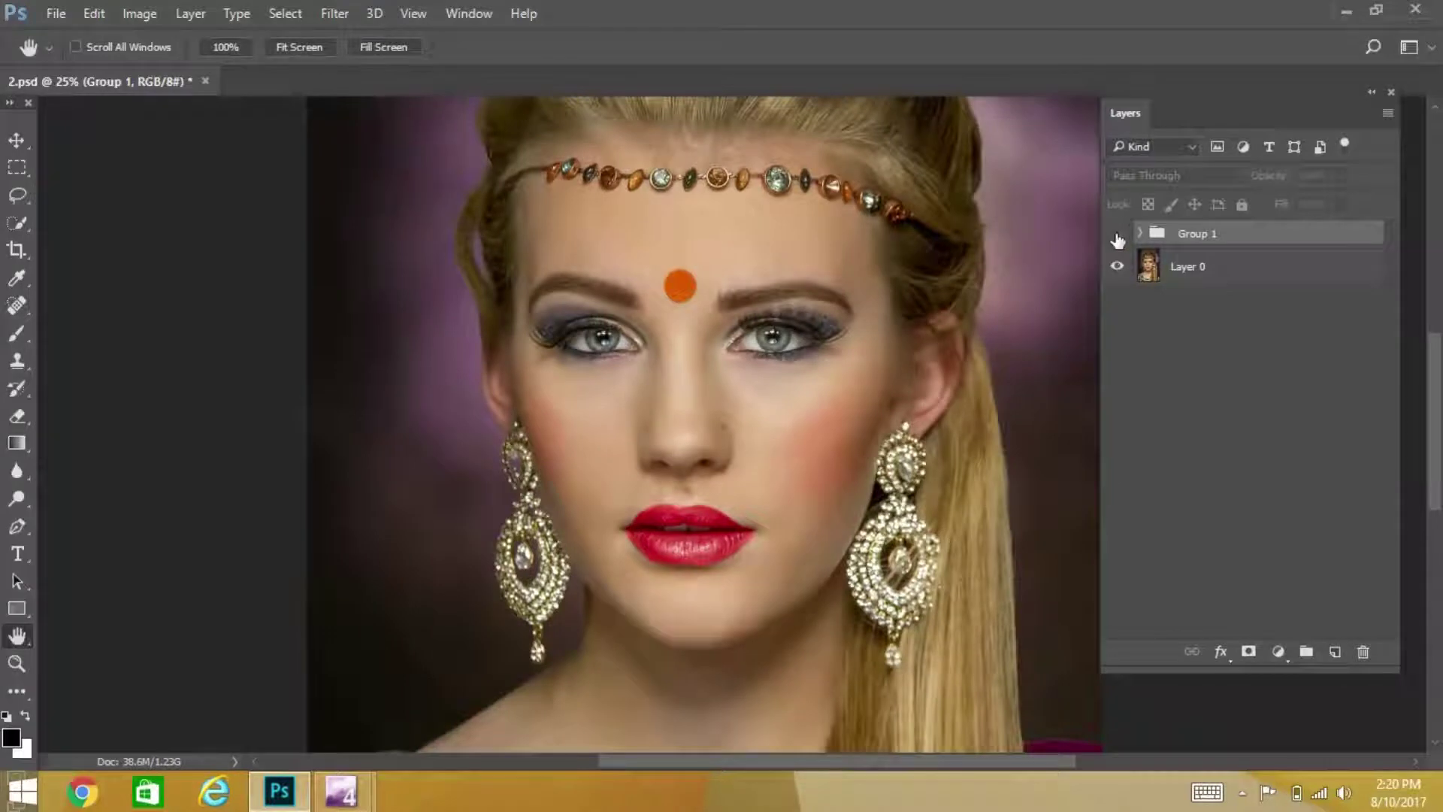
click(1118, 233)
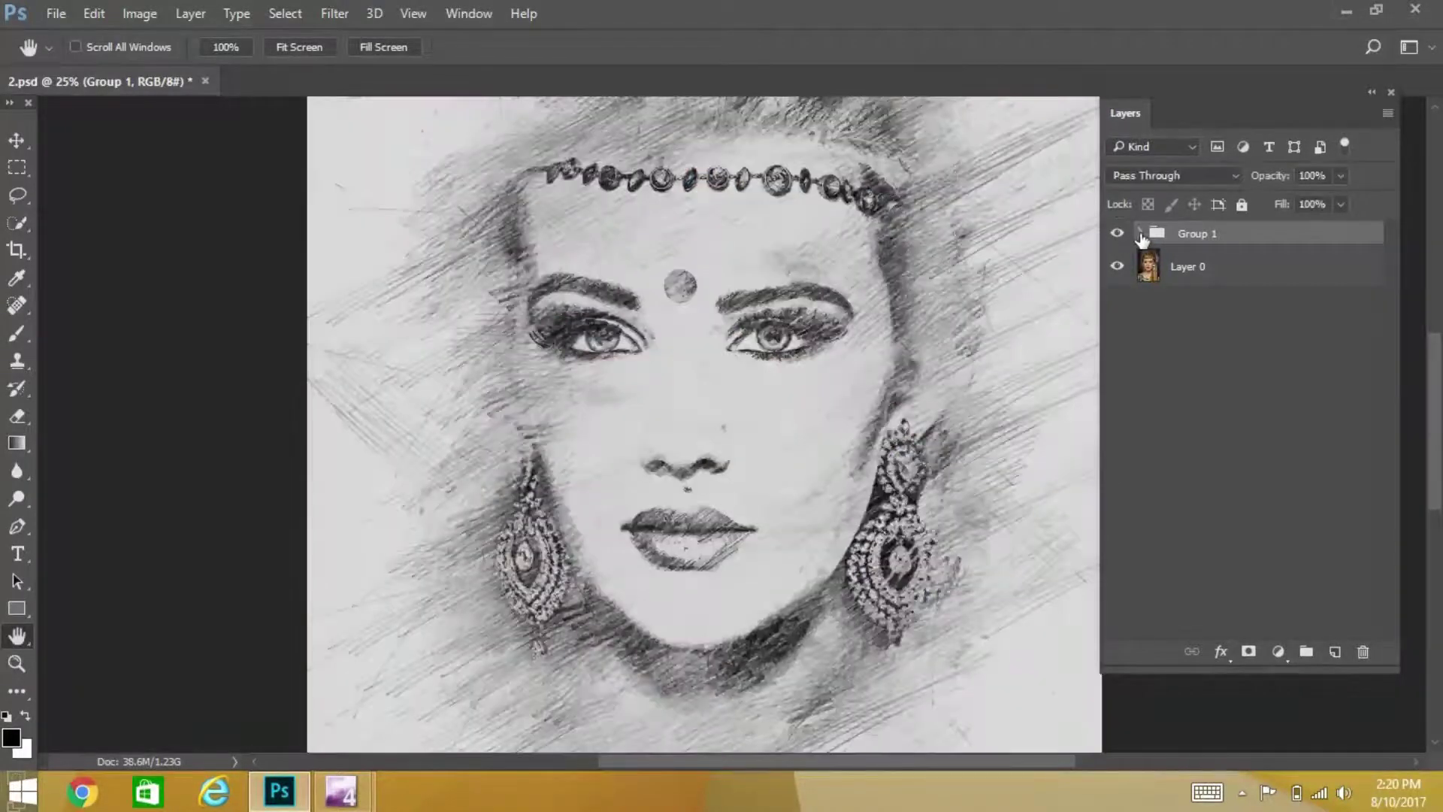
- Expand Group 1 to list its layer groups, keeping the sketched face in view beside them
click(1139, 233)
drag(907, 434, 826, 415)
alt+click(832, 418)
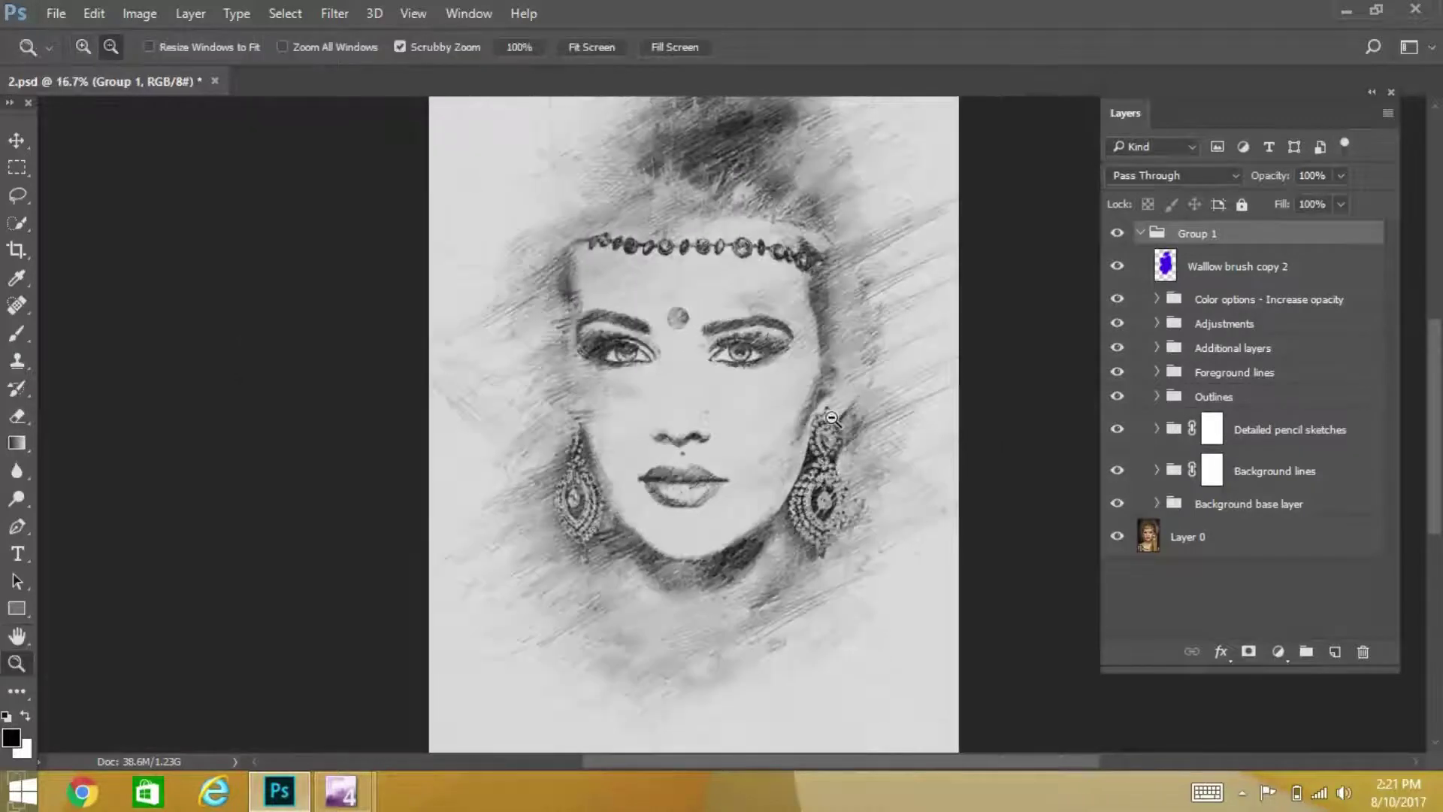
key(z)
drag(901, 444, 901, 444)
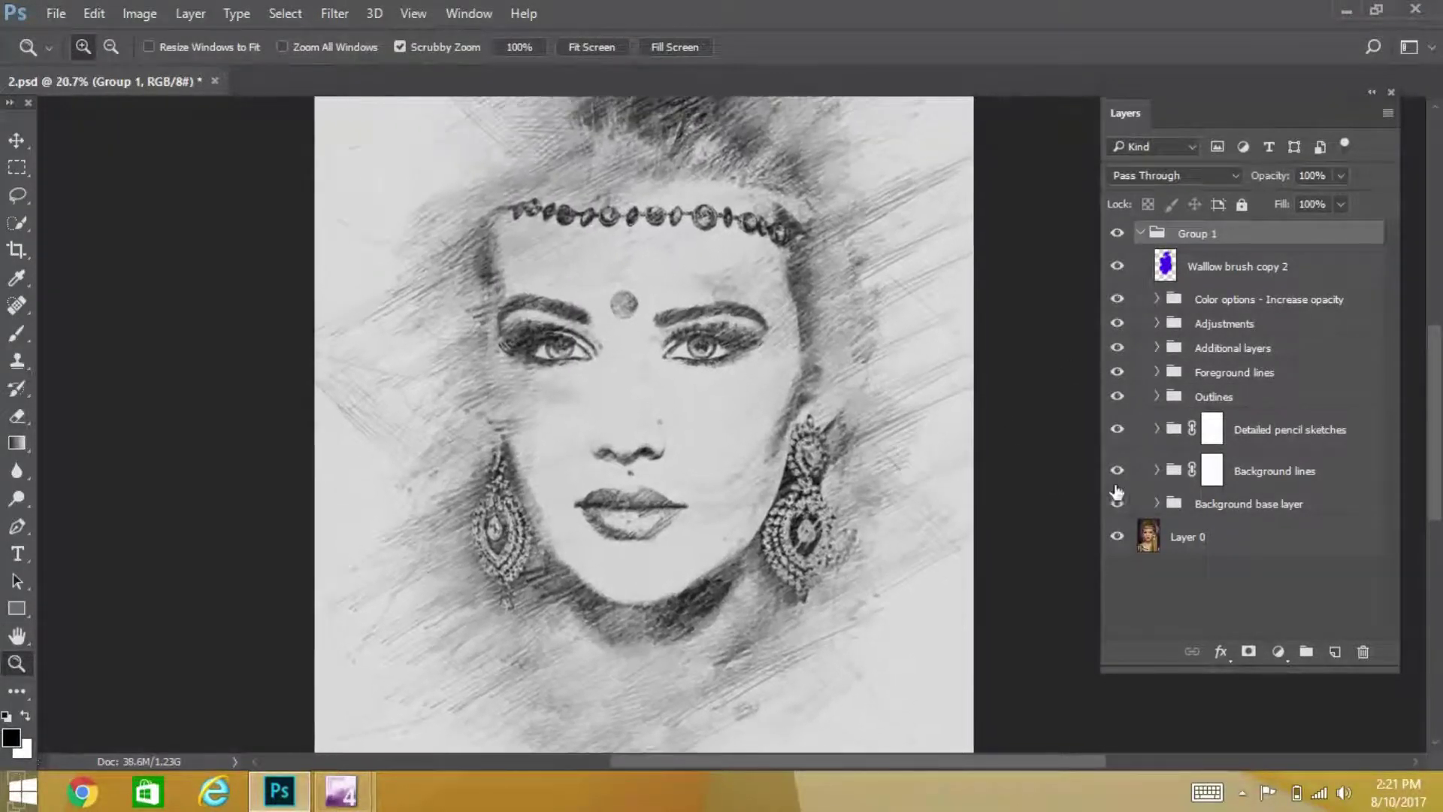
- Look through the Foreground lines, Adjustments and Additional layers groups inside Group 1, selecting each with the Move tool active
key(v)
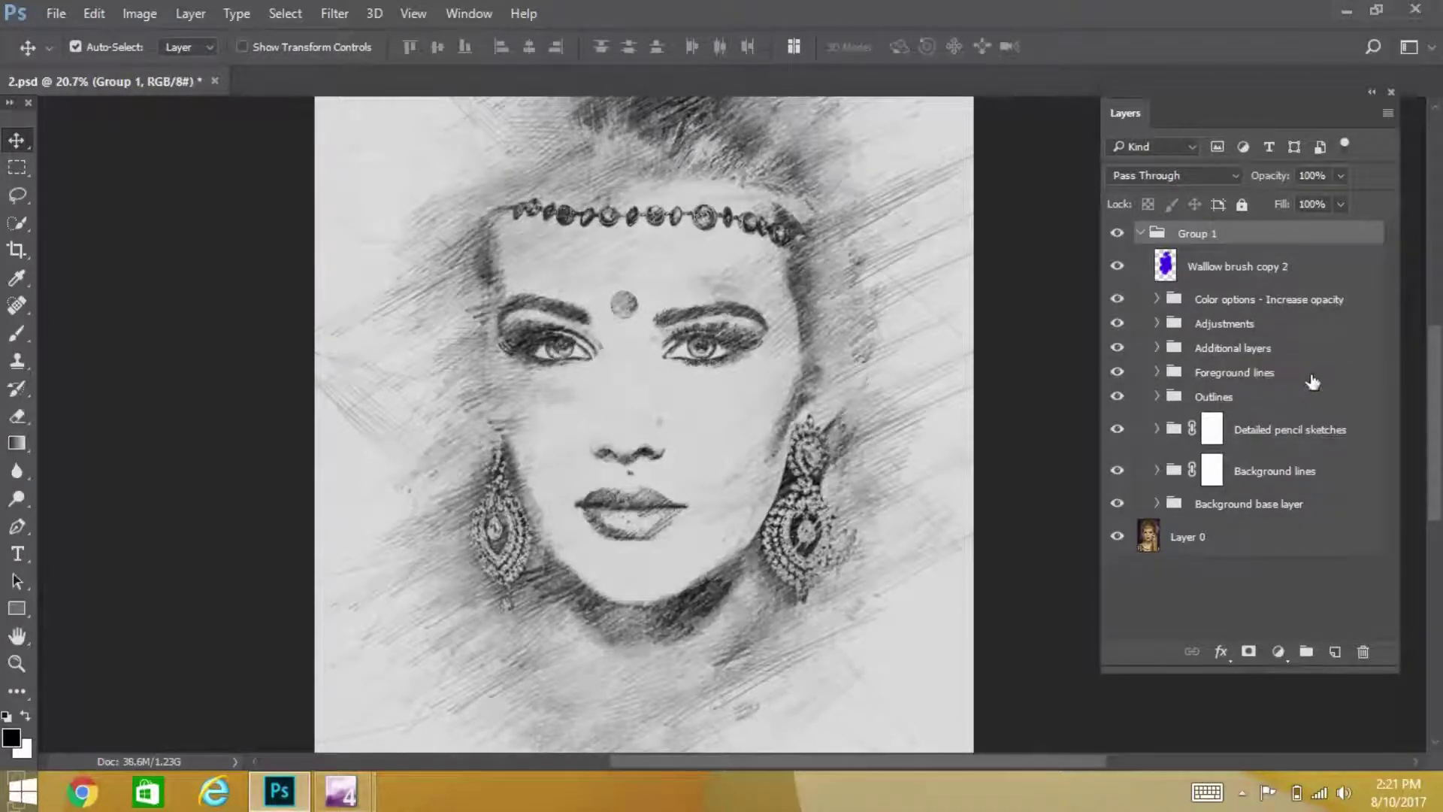
click(1308, 378)
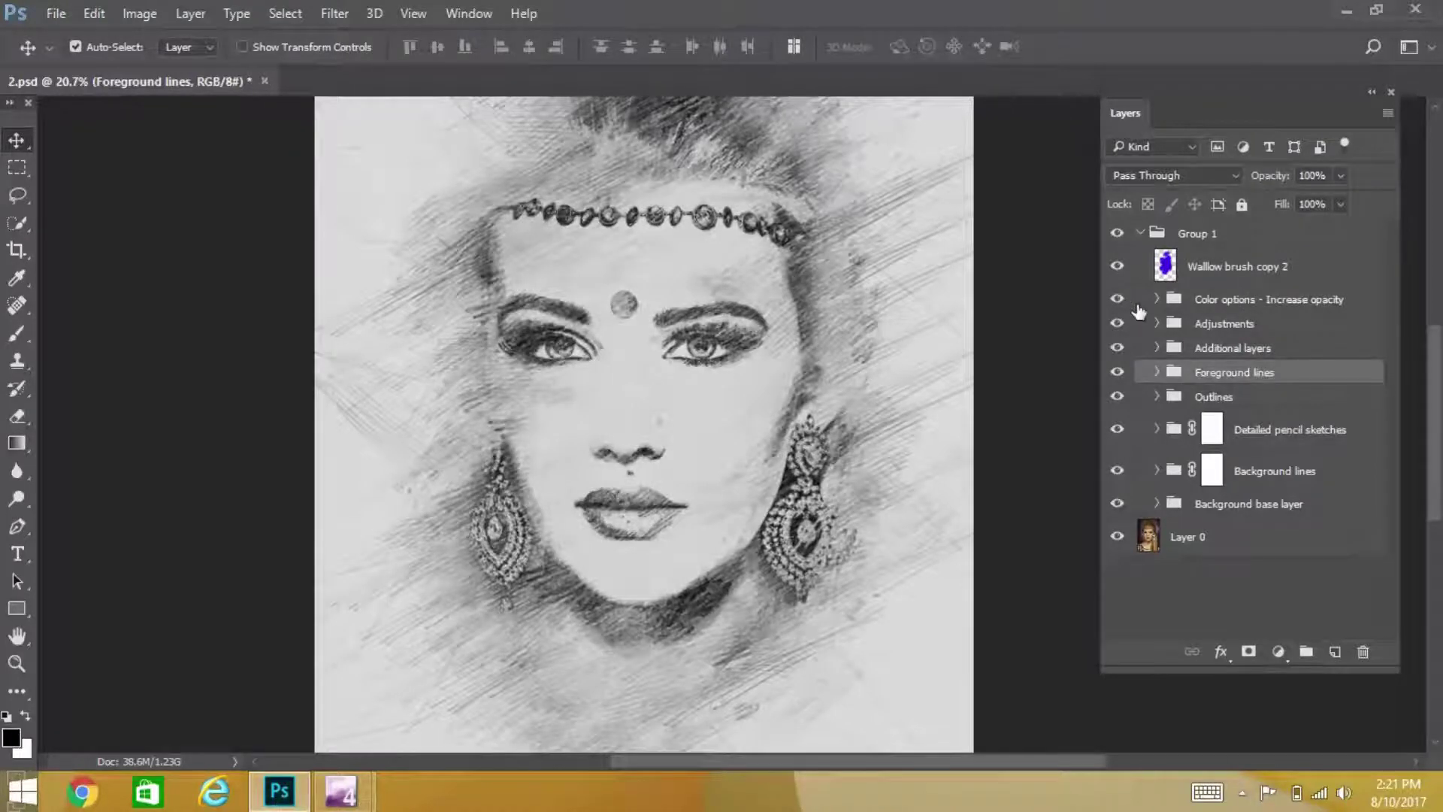
click(1246, 324)
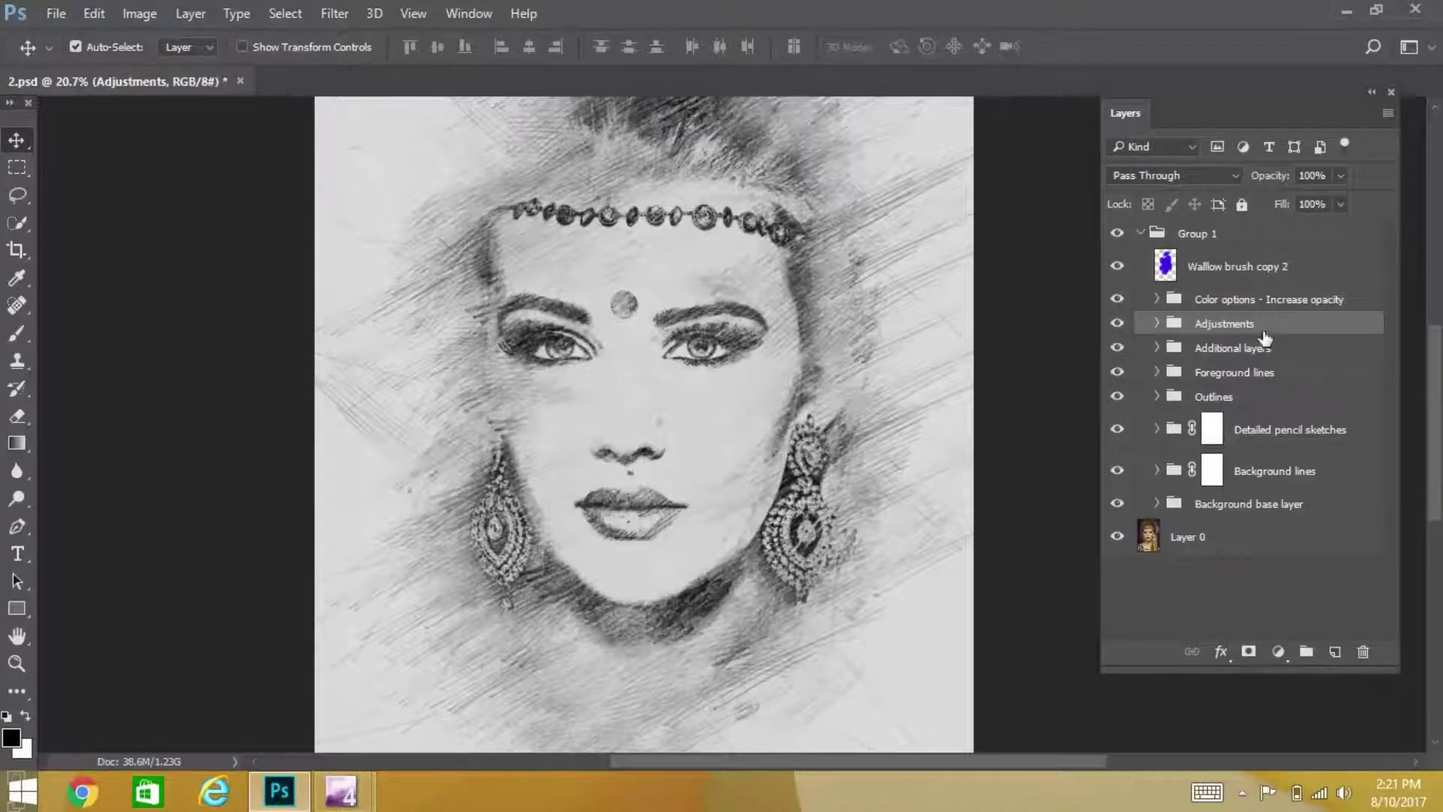
click(1288, 353)
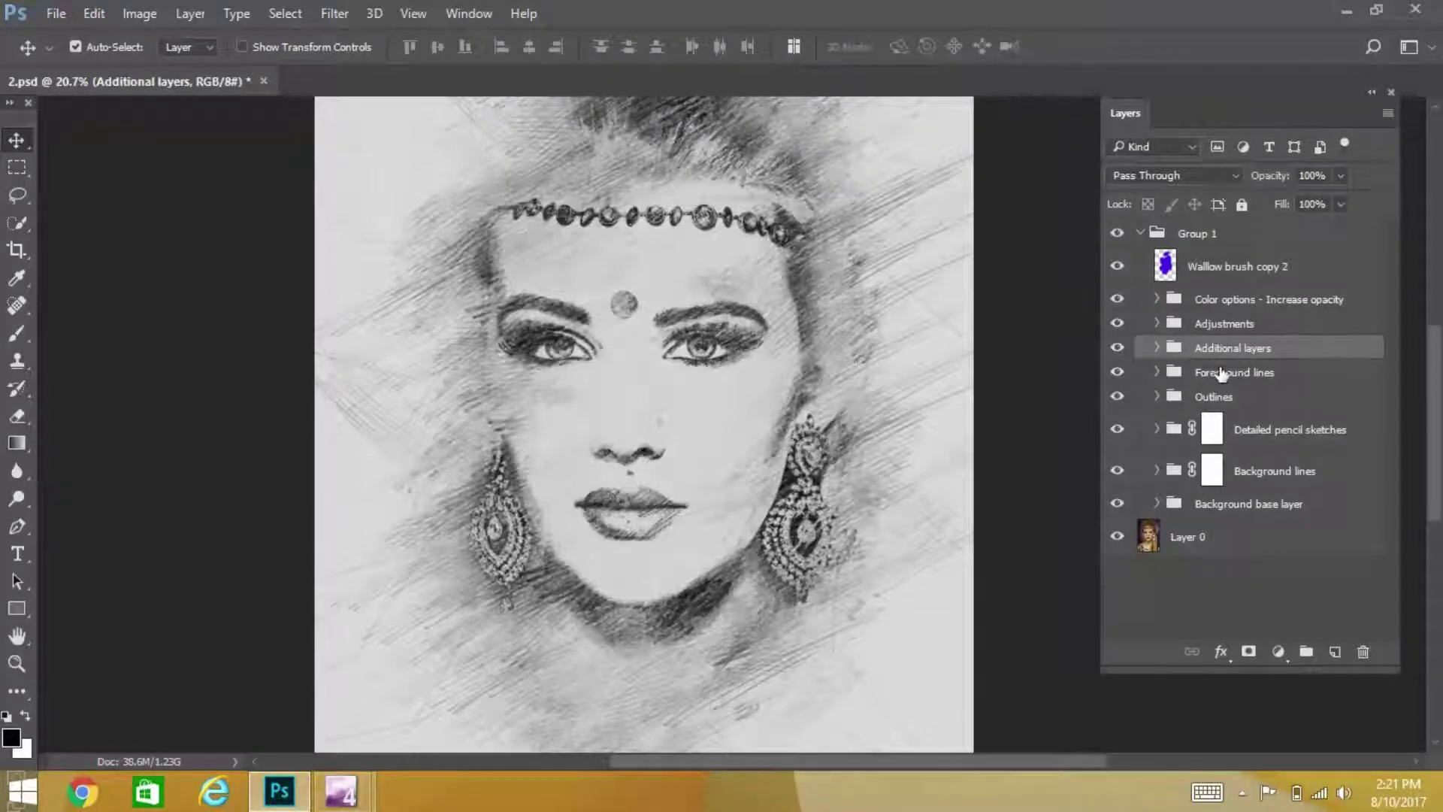
click(1225, 376)
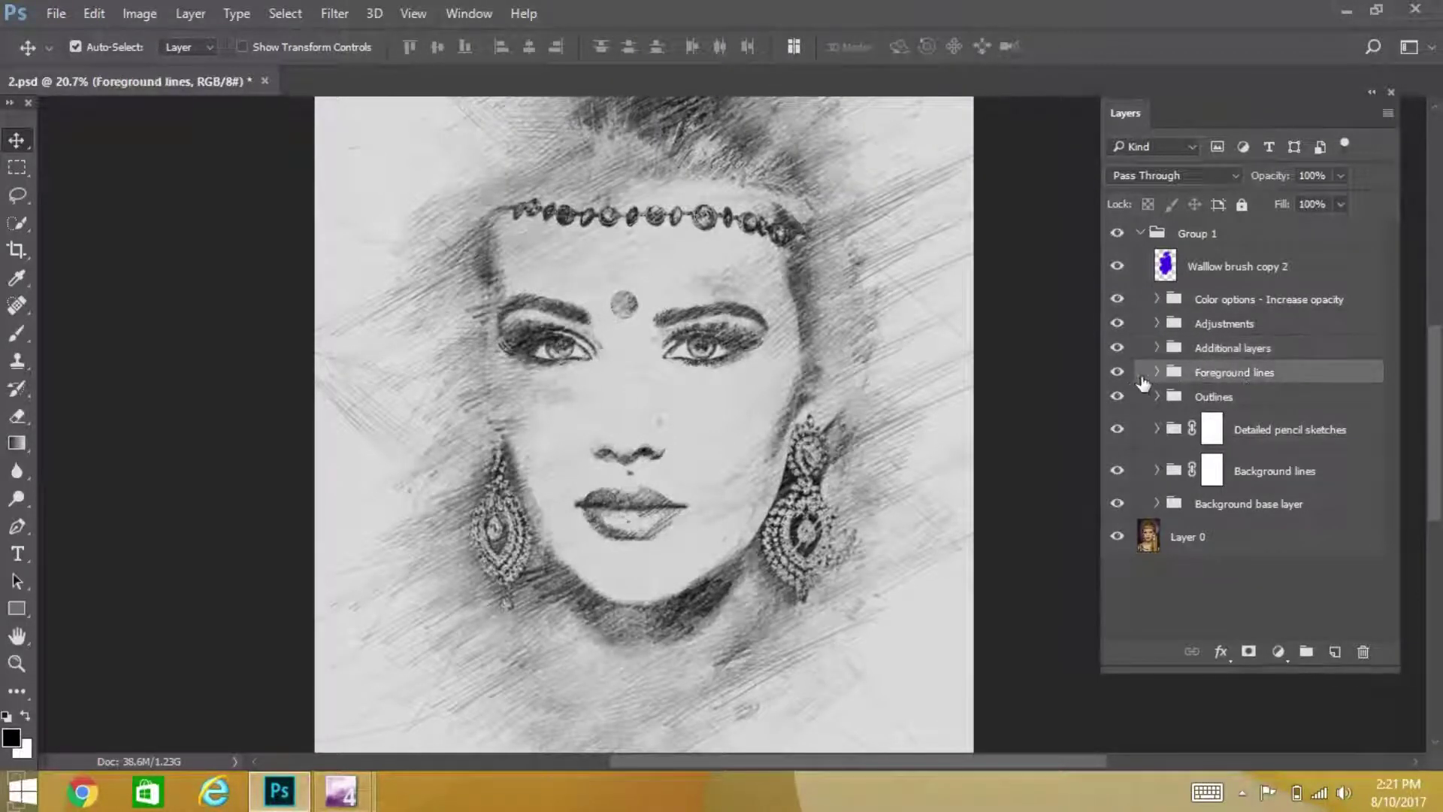
- Compare the sketch with and without the Foreground lines group, and do the same for the Outlines group
click(1118, 372)
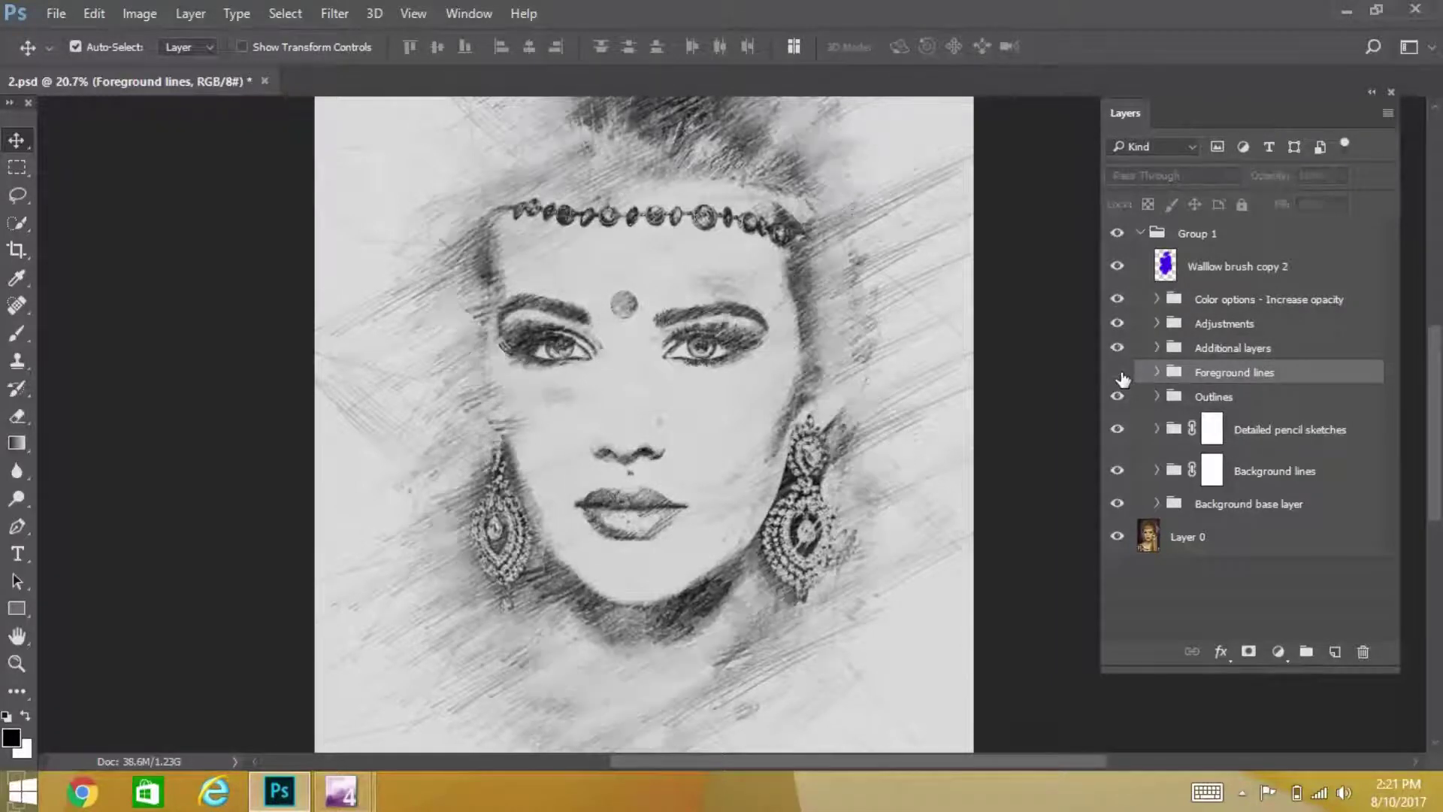
click(1118, 373)
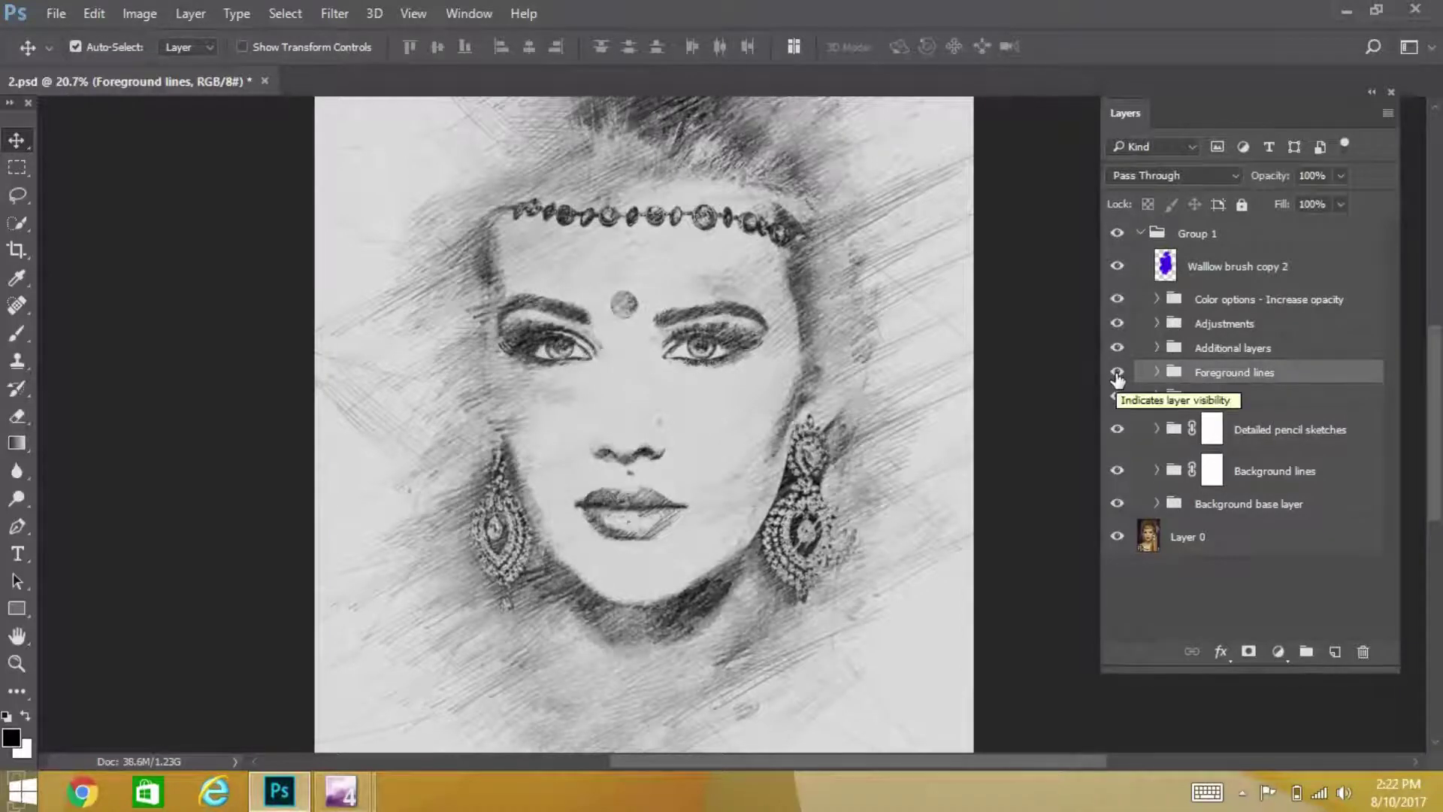
click(1117, 374)
click(1117, 375)
click(1119, 397)
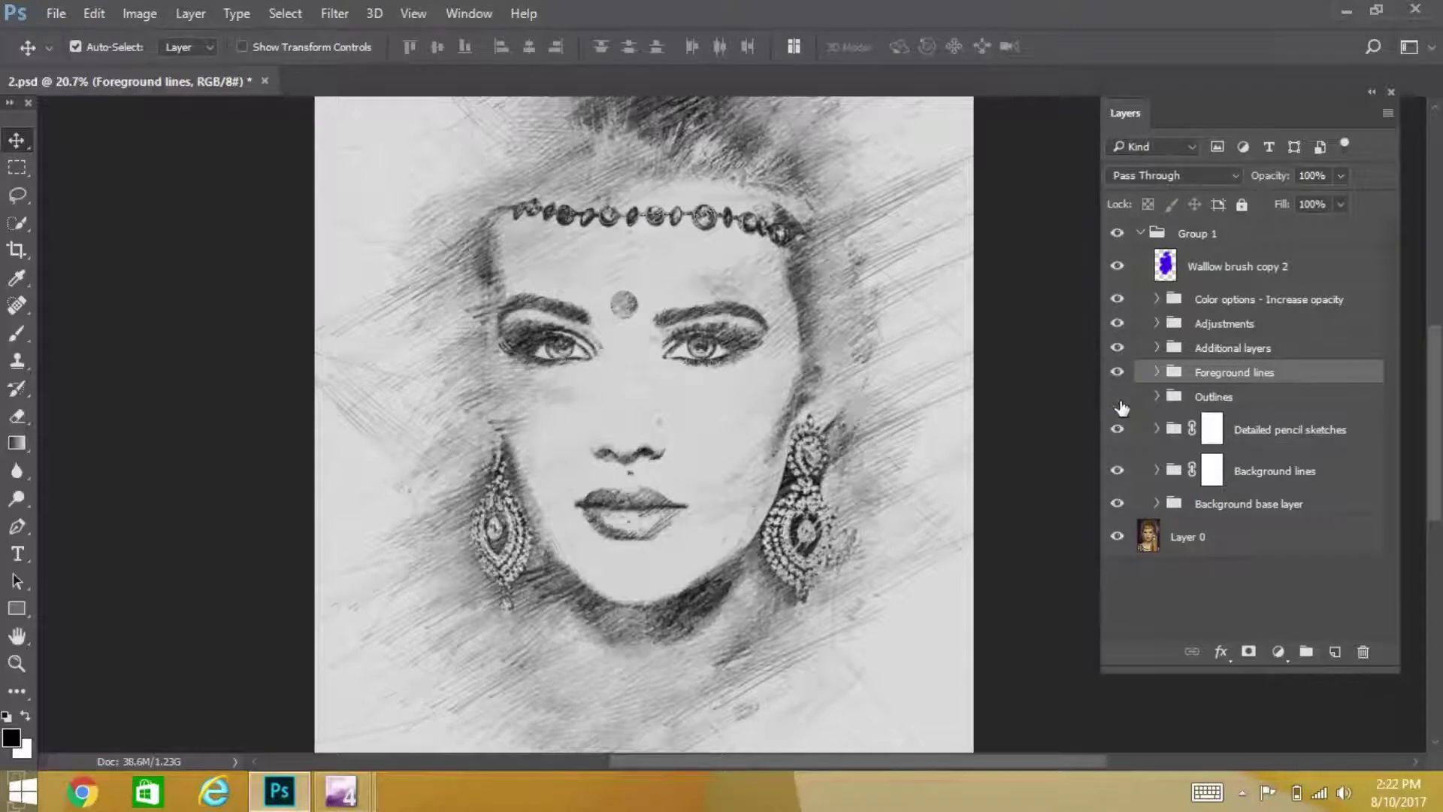
click(1118, 396)
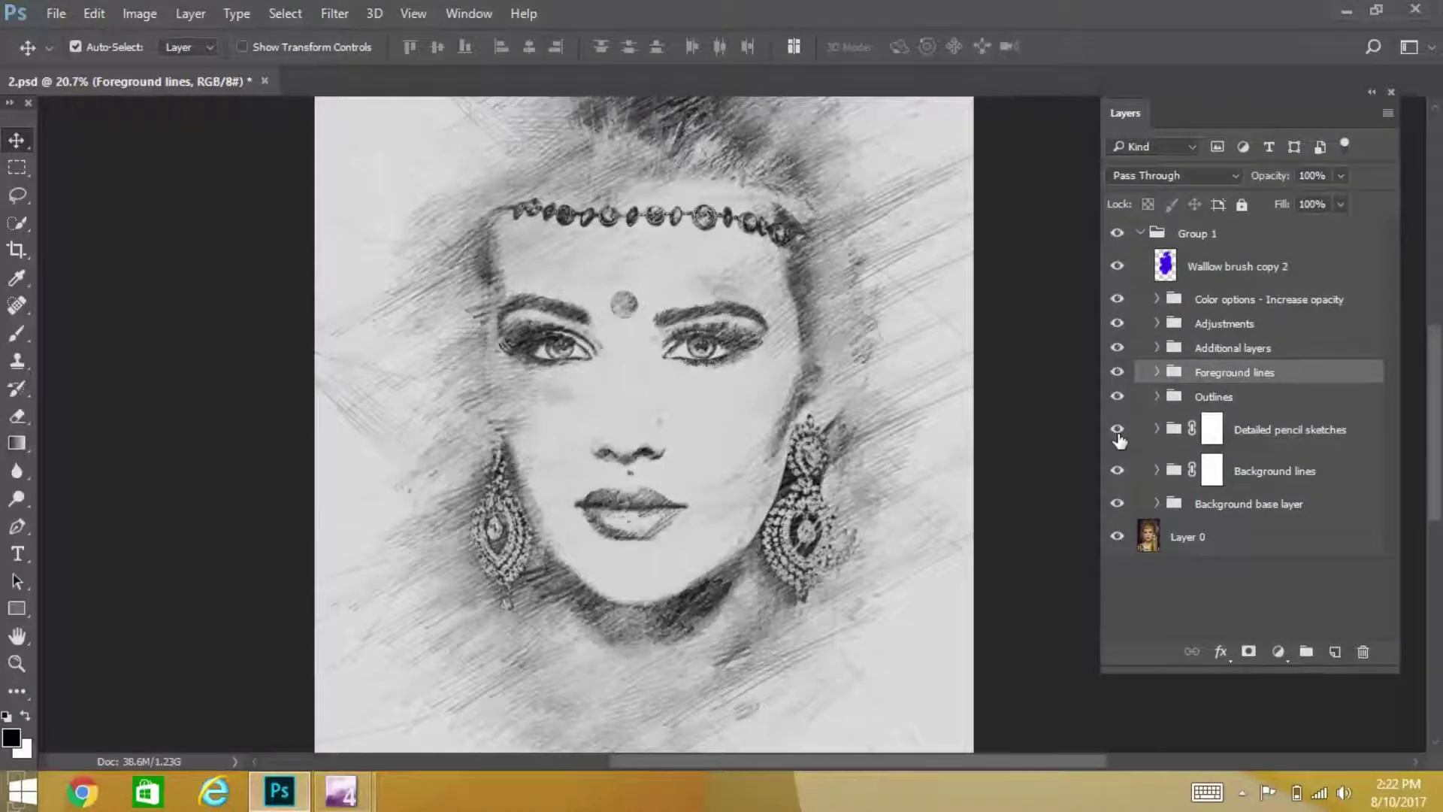
- Hide the Detailed pencil sketches and Background lines groups to check what each contributes to the sketch
click(1118, 430)
click(1118, 431)
click(1117, 431)
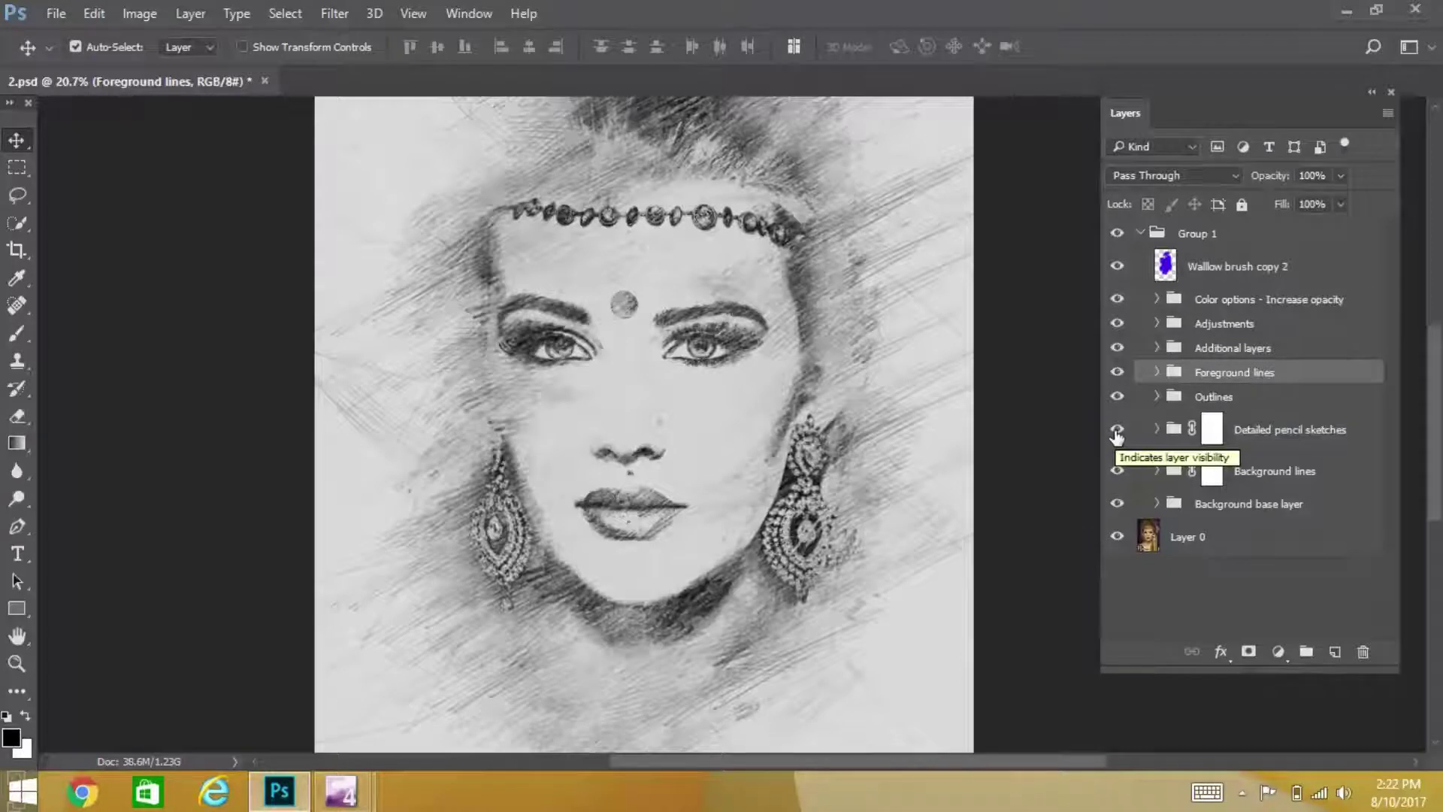
click(1117, 431)
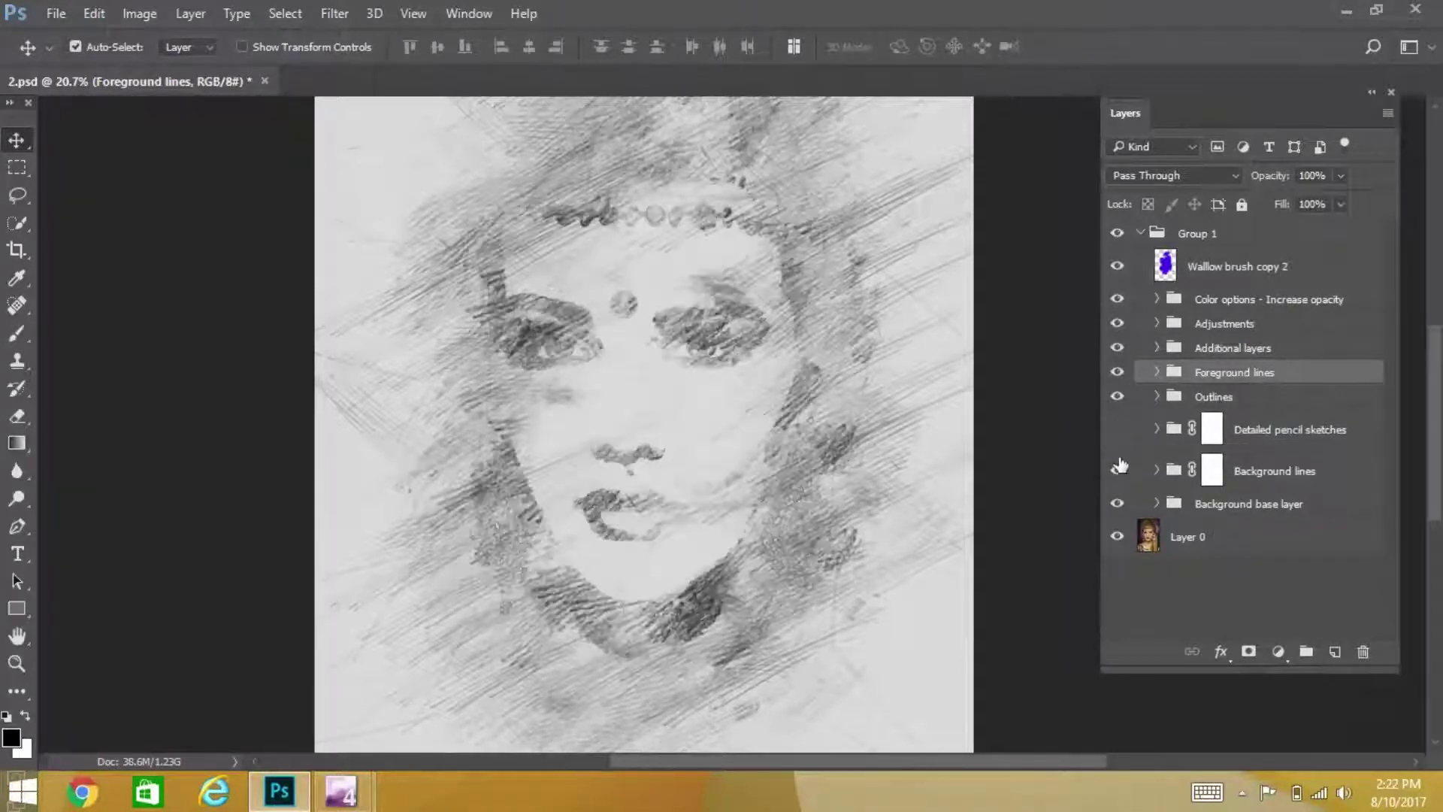
click(1117, 472)
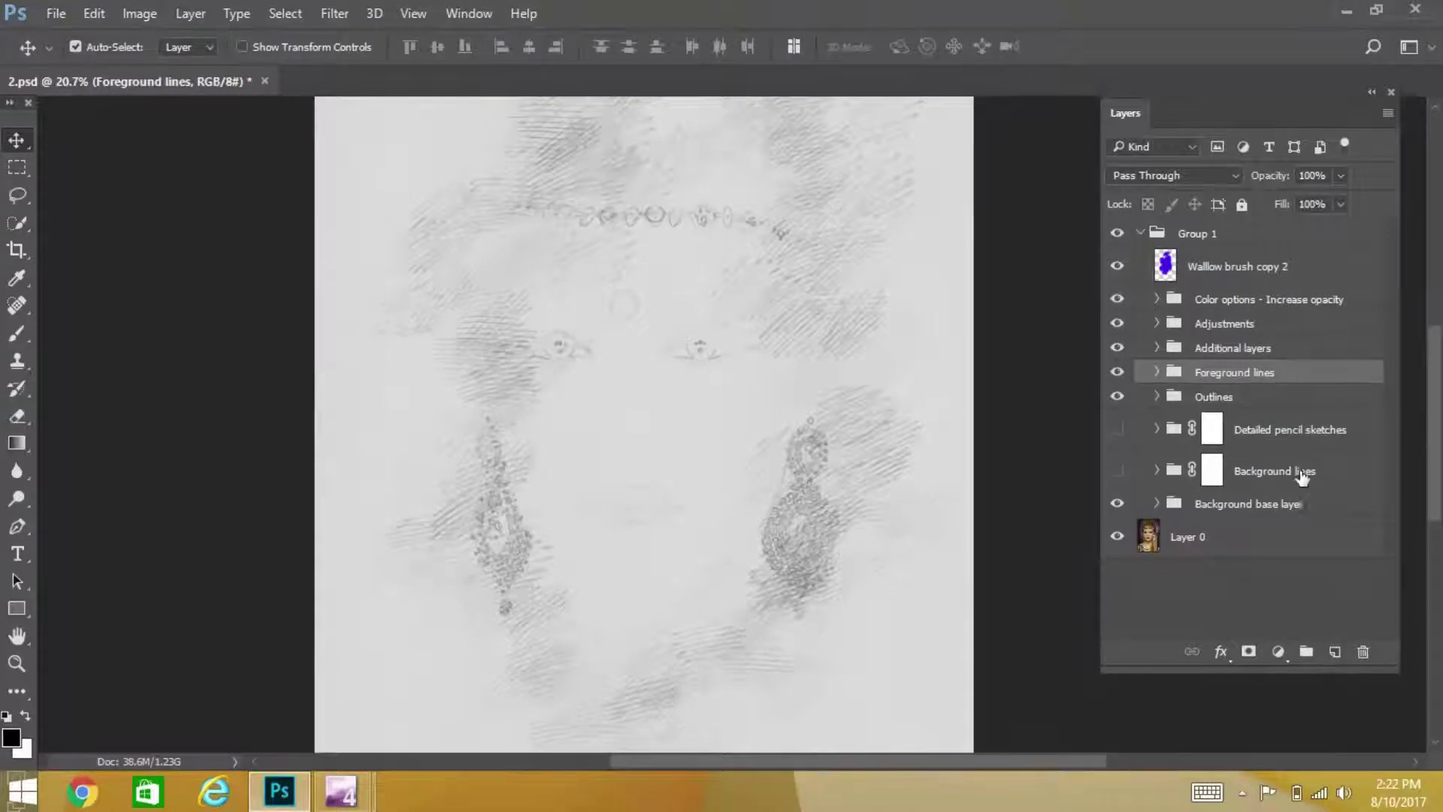
click(1118, 472)
- Hide the Foreground lines group and check the Outlines group by hiding and showing it
click(1116, 372)
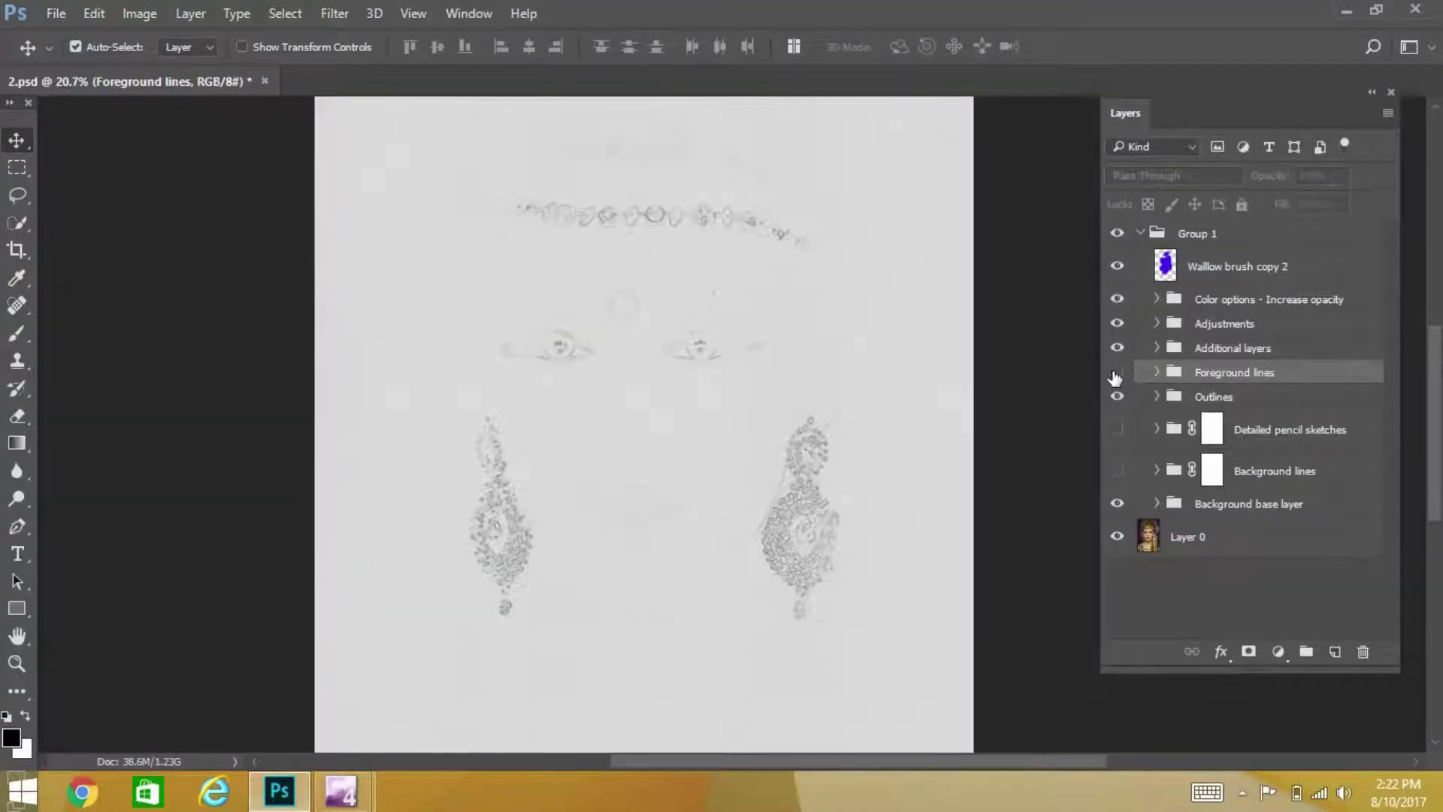
click(1117, 398)
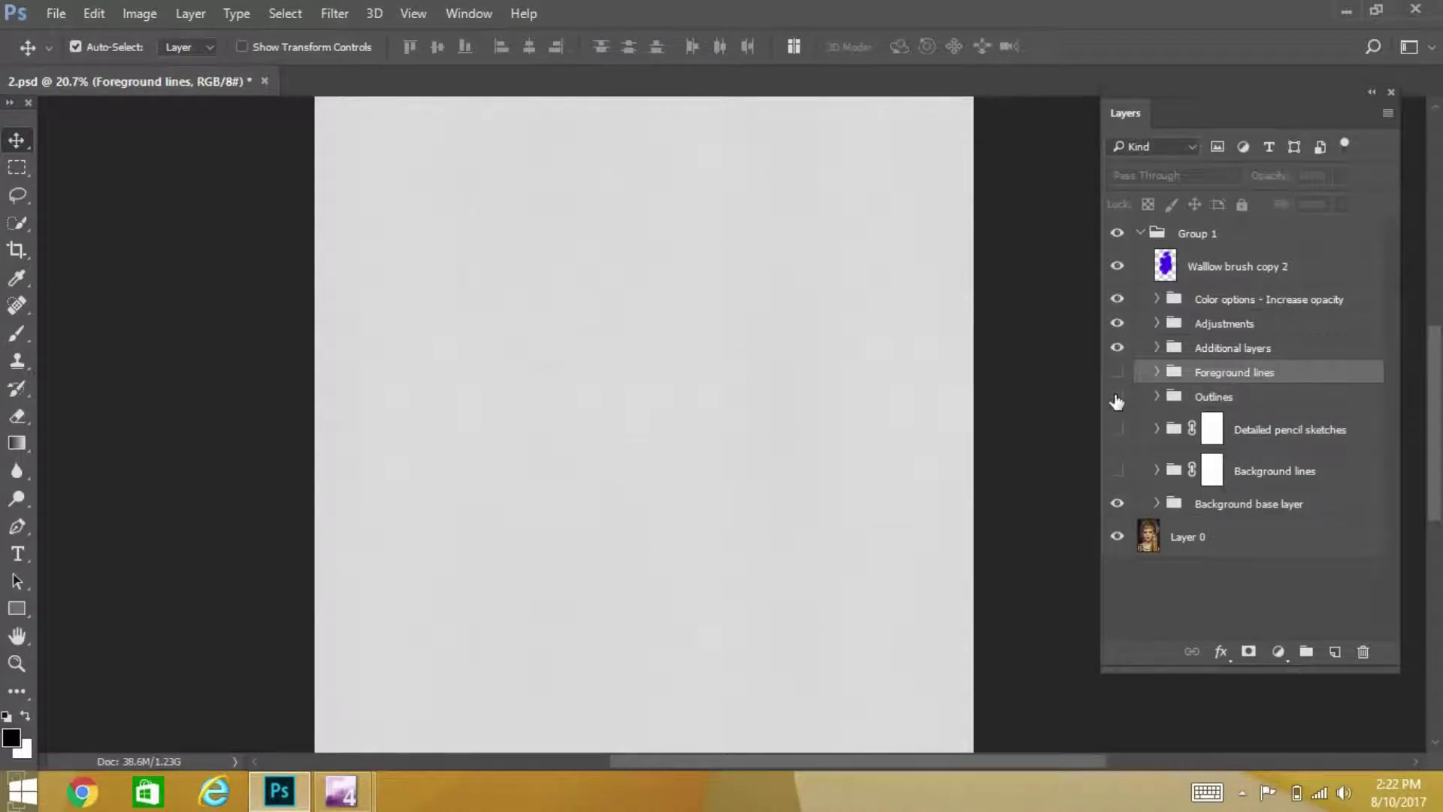
click(1117, 398)
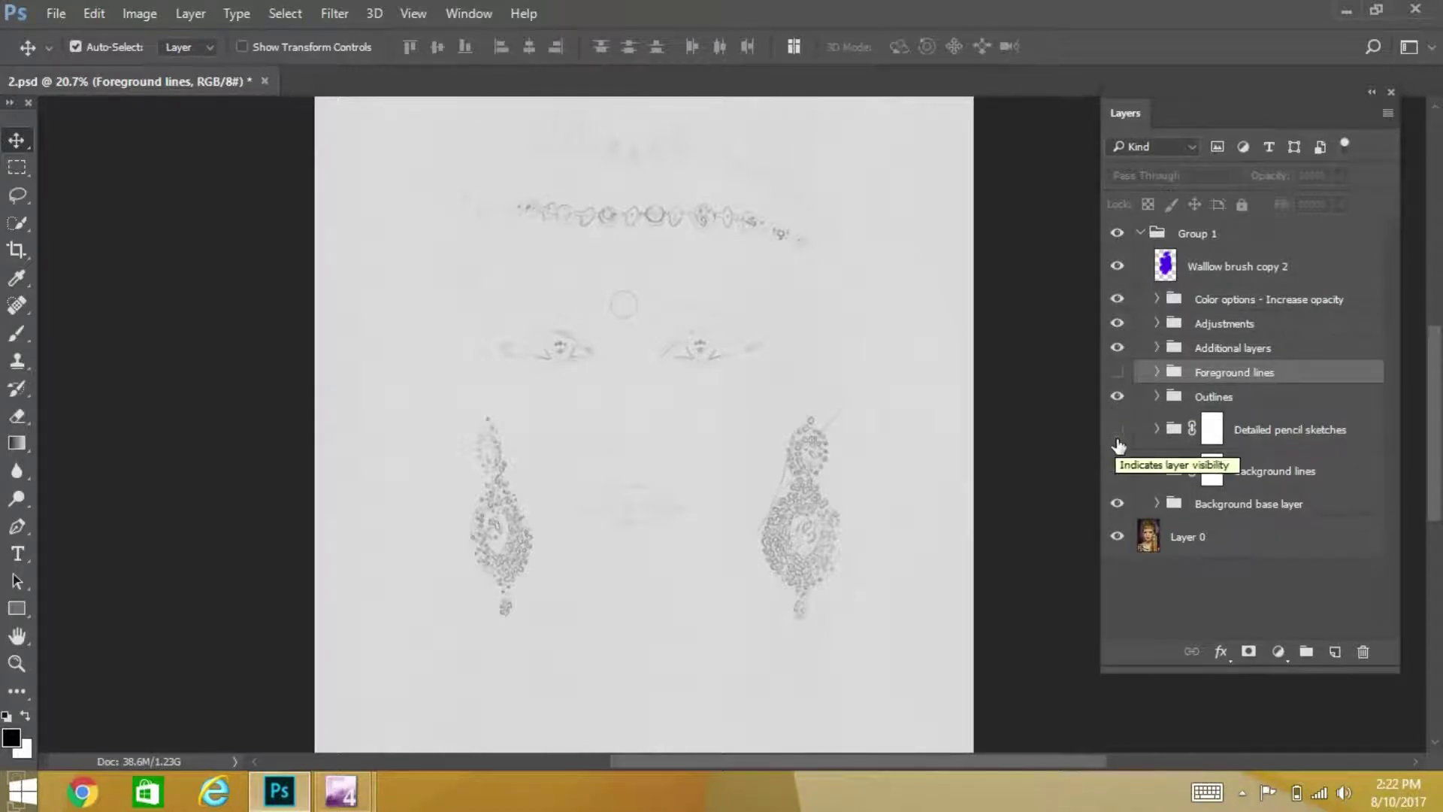
- Turn the Background lines and Detailed pencil sketches groups back on, comparing the sketch with and without each
click(1118, 470)
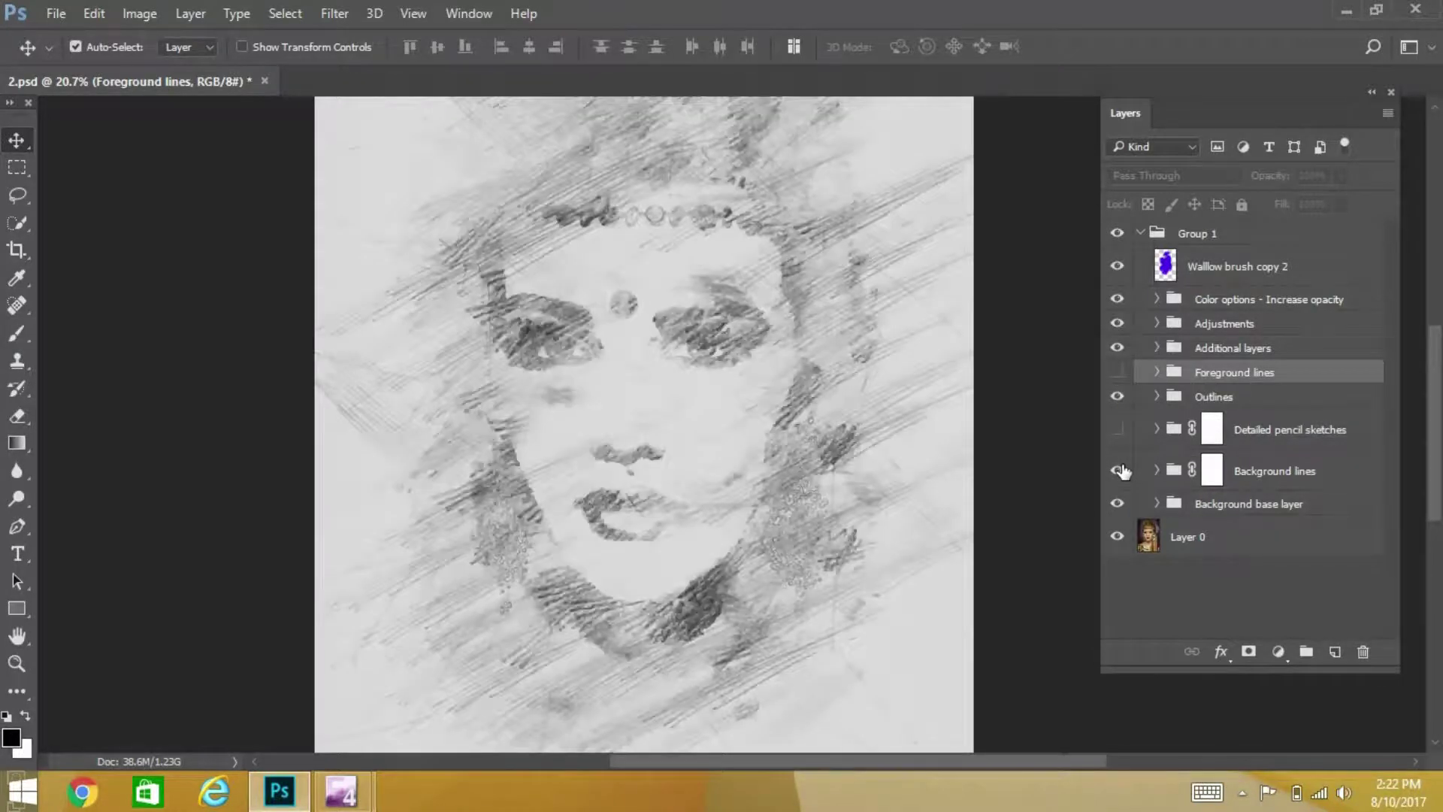
click(1122, 471)
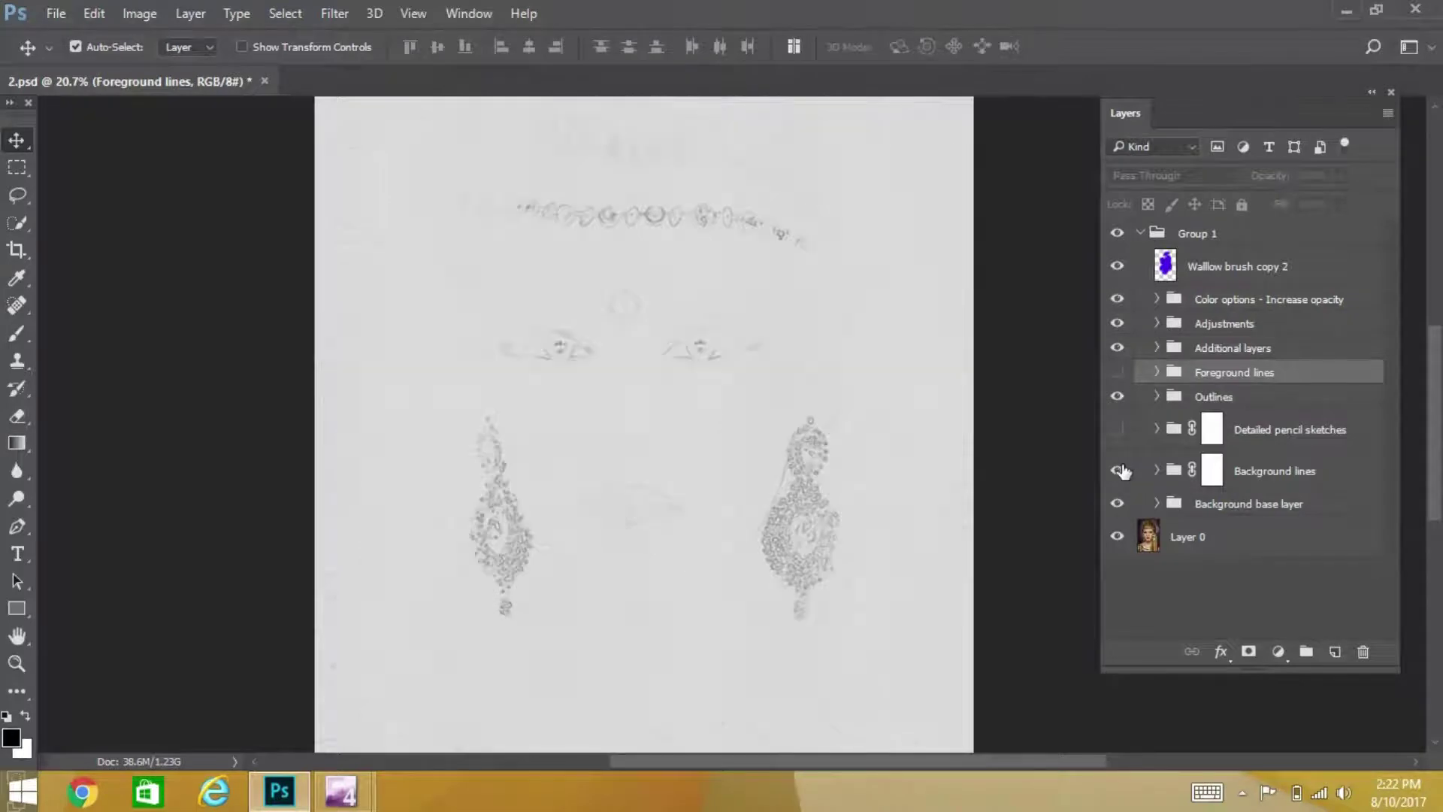
scroll(659, 456, down, 1)
scroll(658, 451, up, 1)
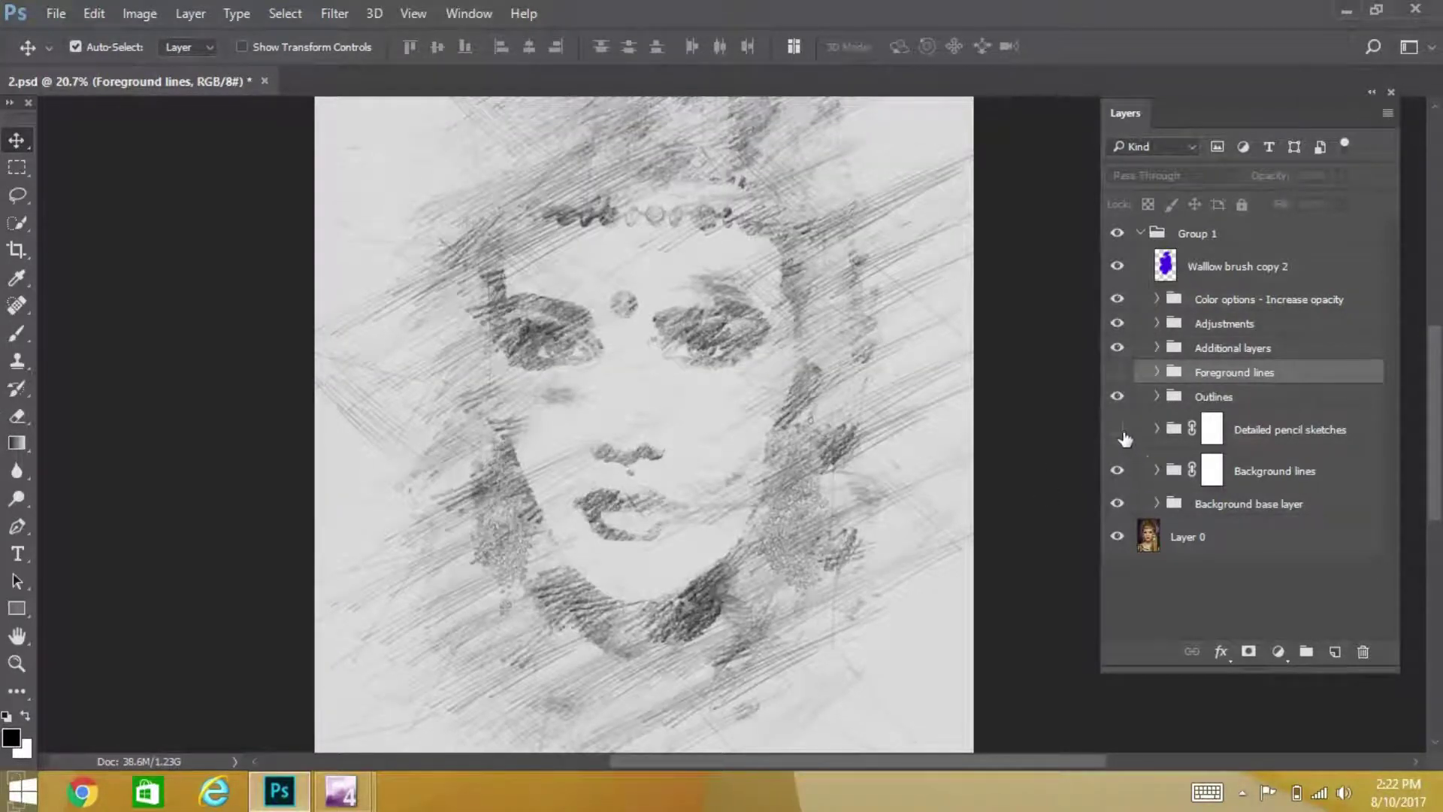
click(1118, 430)
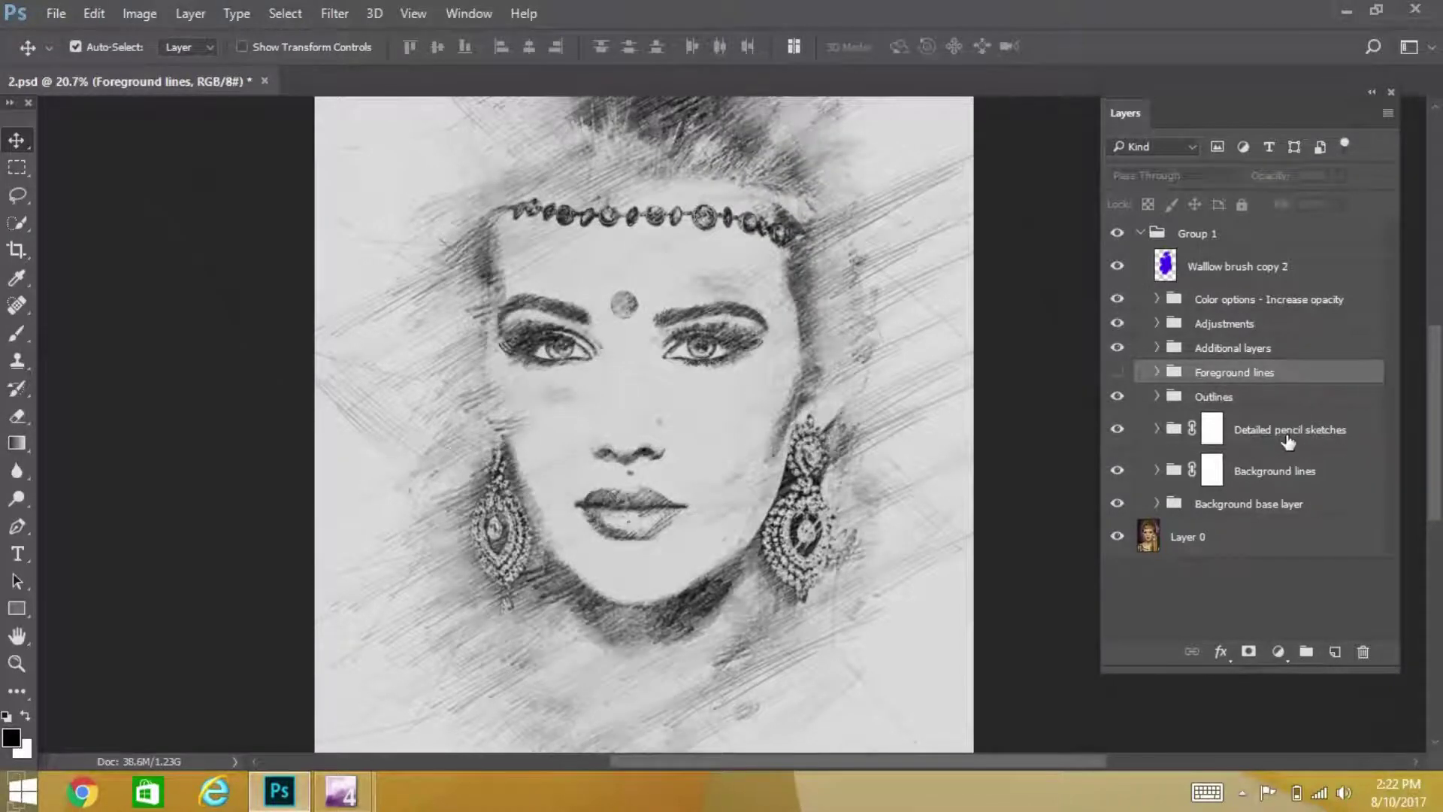
click(1115, 431)
click(1117, 433)
click(1117, 431)
click(1117, 432)
- Target the layer mask of the Detailed pencil sketches group and choose the textured 300 px brush for painting
click(1219, 432)
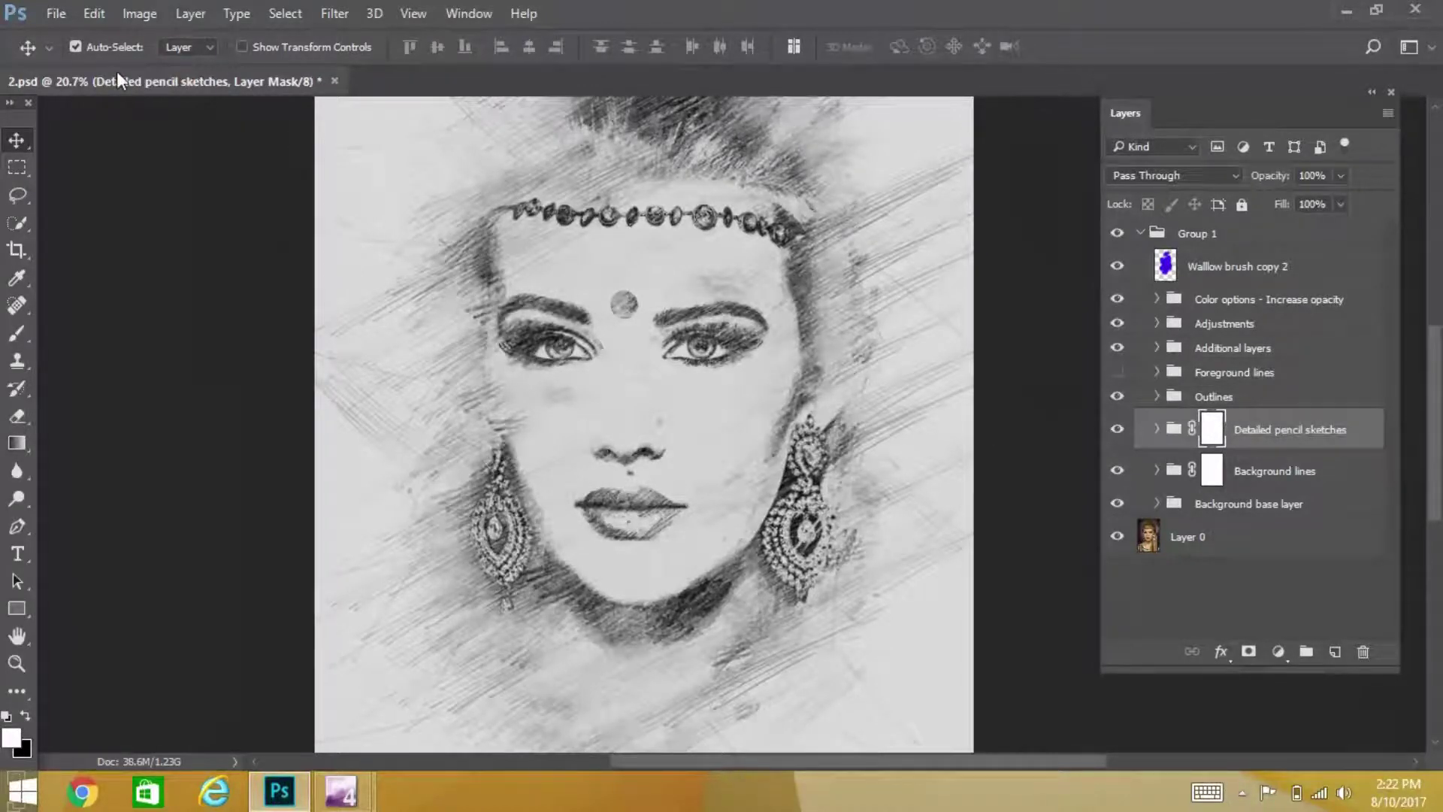
click(13, 334)
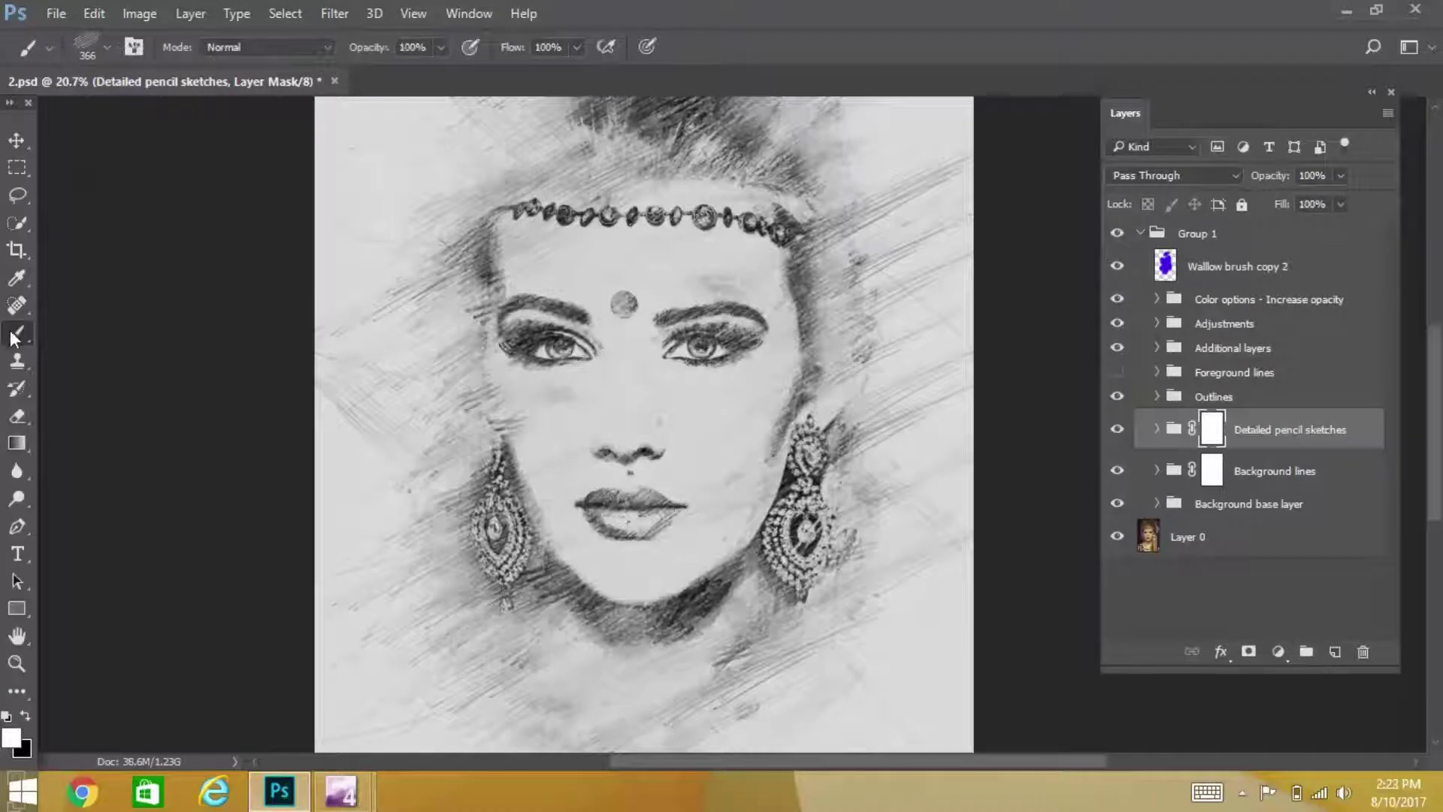
click(106, 48)
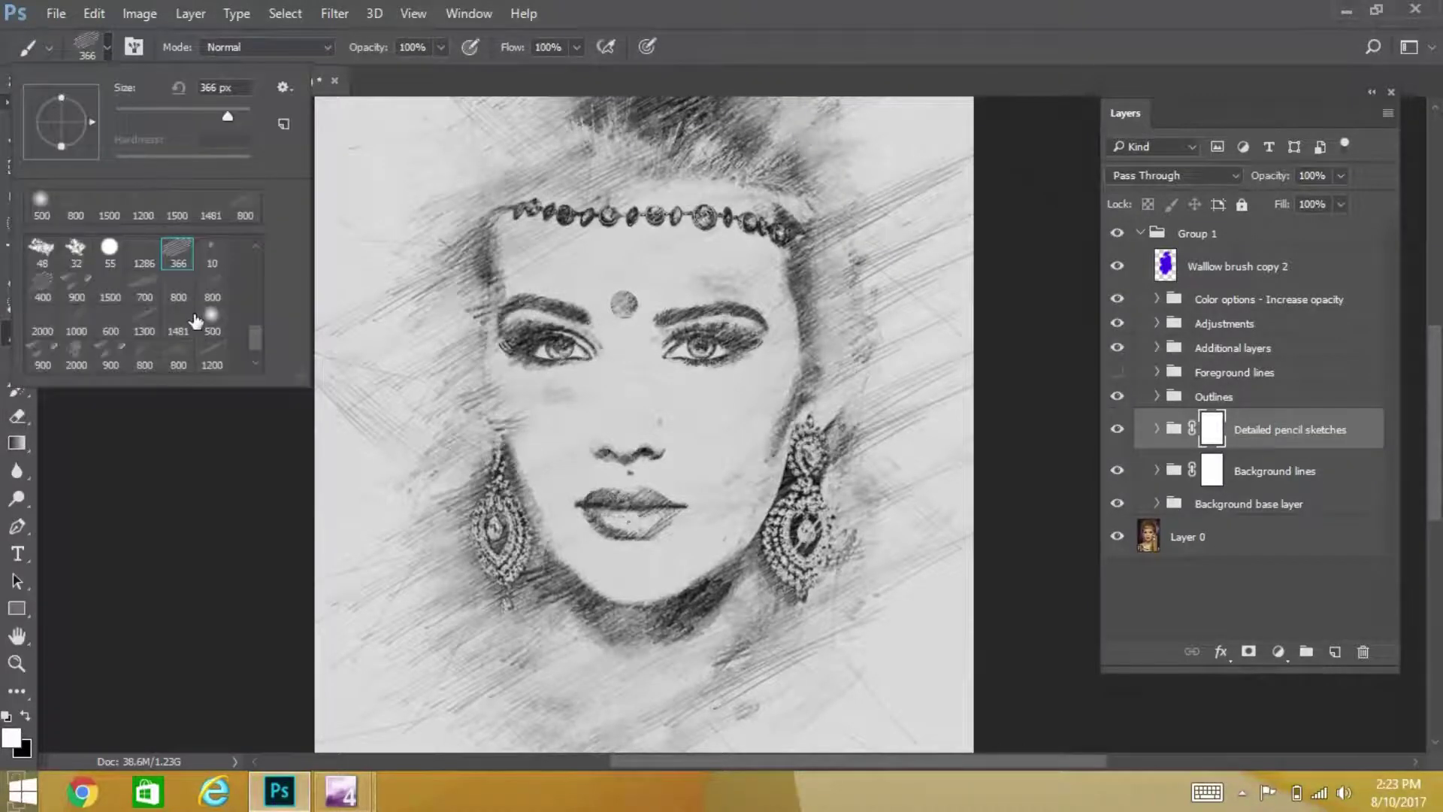
scroll(195, 321, down, 1)
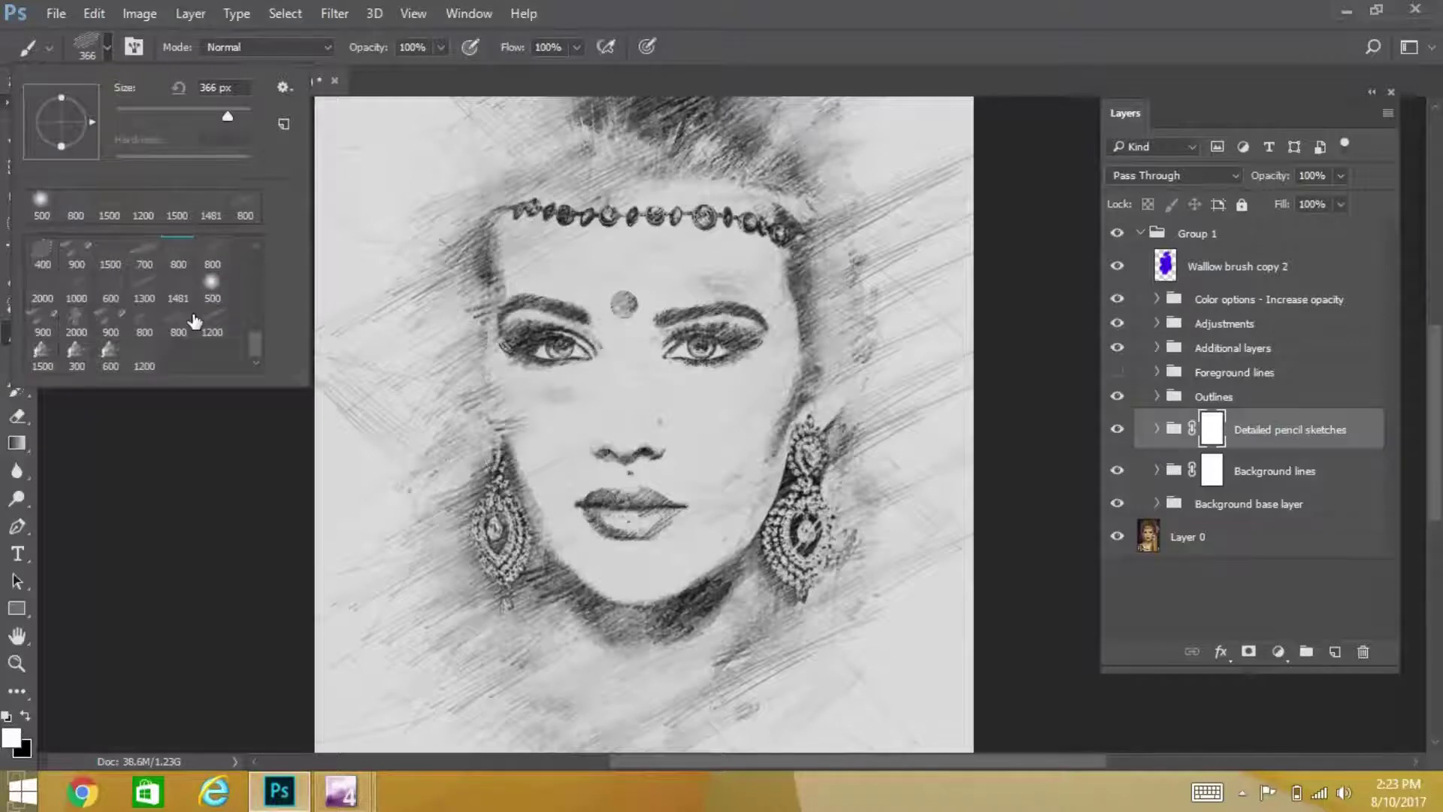
click(75, 359)
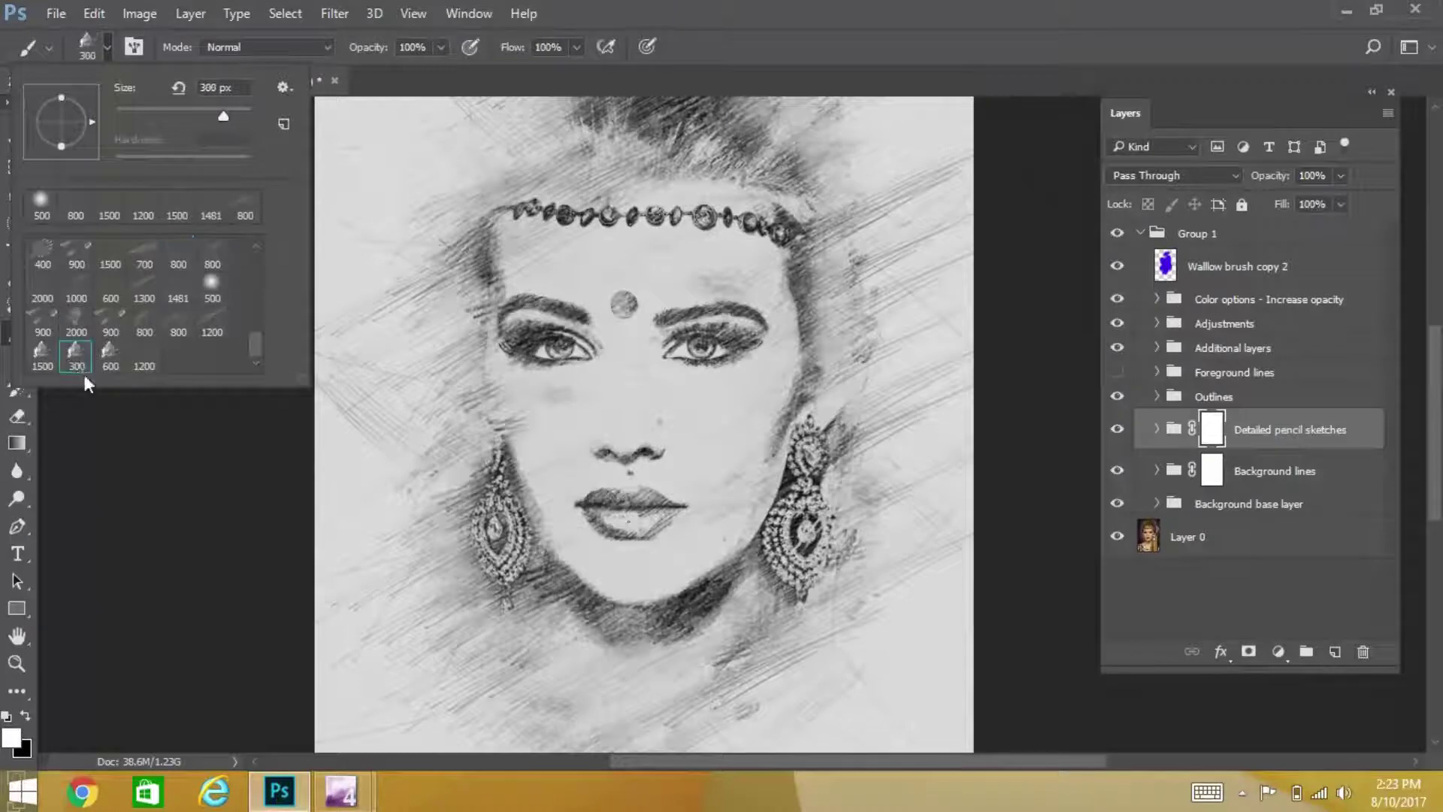
- Set the foreground colour to black (000000)
click(13, 740)
click(915, 245)
drag(916, 248, 892, 344)
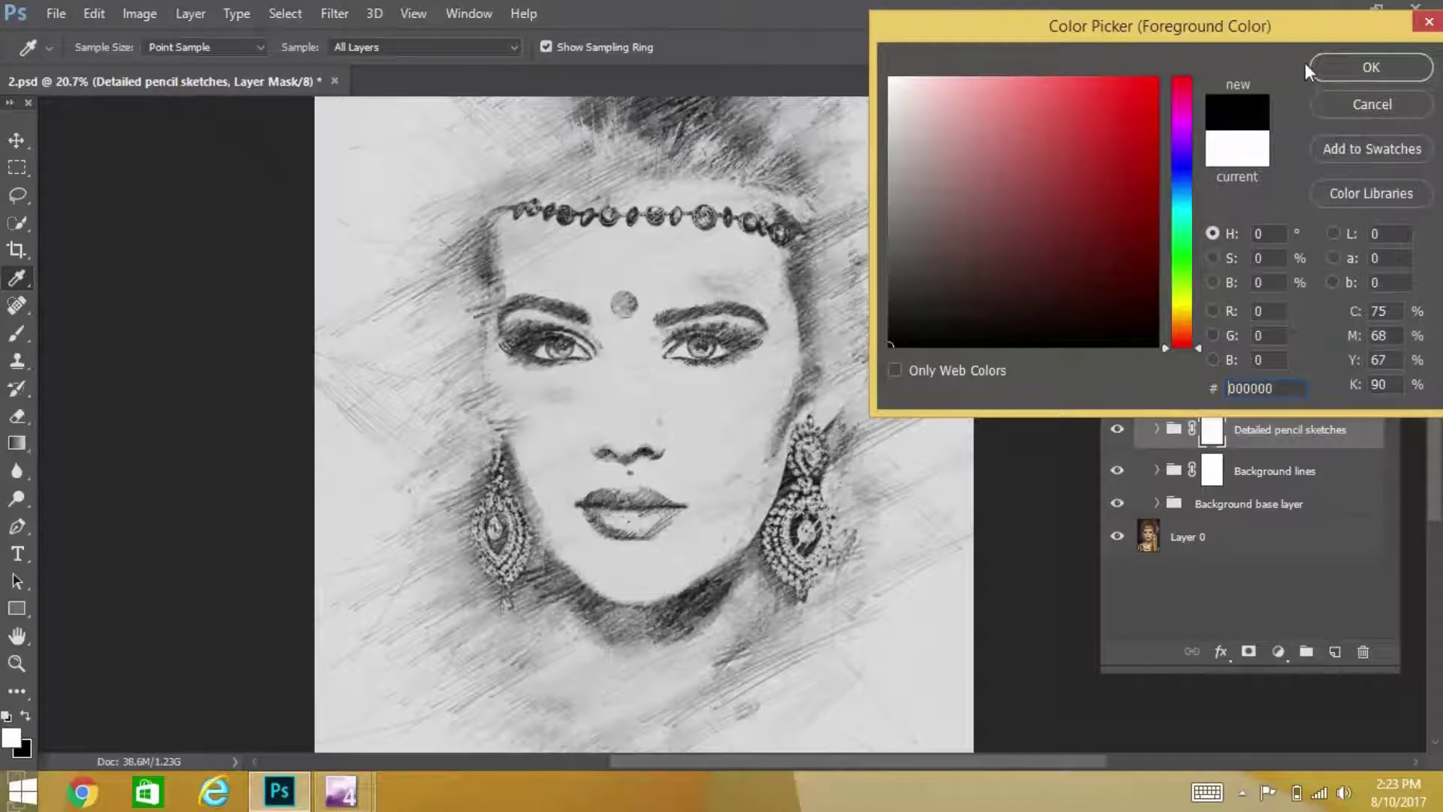
click(1348, 66)
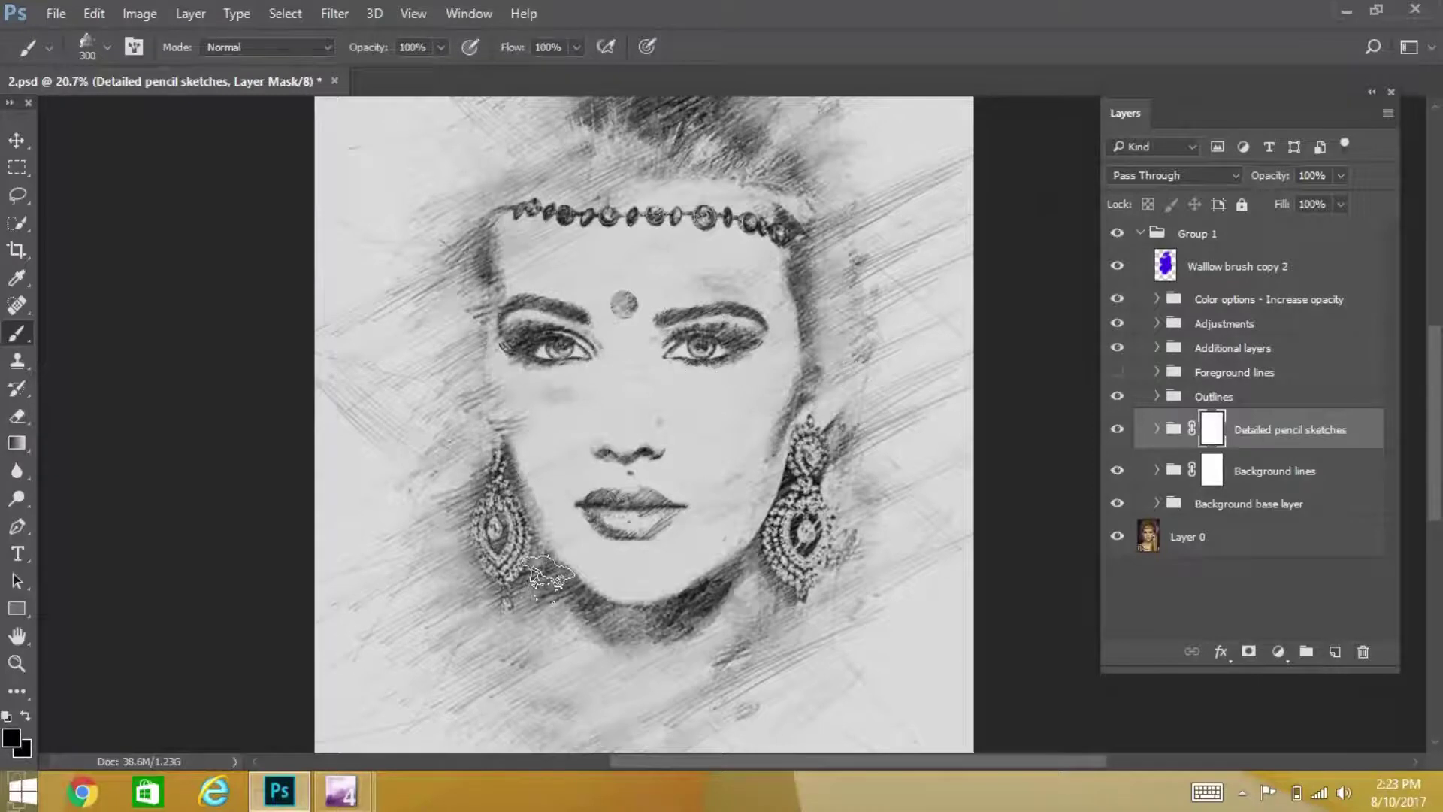
- Paint black on the Detailed pencil sketches mask over the chin shadow, the right-hand earring and the dark hair above the forehead chain
mouse_move(545, 607)
mouse_down()
mouse_move(671, 633)
mouse_move(712, 598)
mouse_move(734, 607)
mouse_up()
mouse_move(803, 457)
mouse_down()
mouse_move(806, 537)
mouse_move(814, 518)
mouse_move(781, 552)
mouse_move(795, 537)
mouse_move(810, 398)
mouse_move(810, 556)
mouse_move(802, 421)
mouse_move(803, 474)
mouse_up()
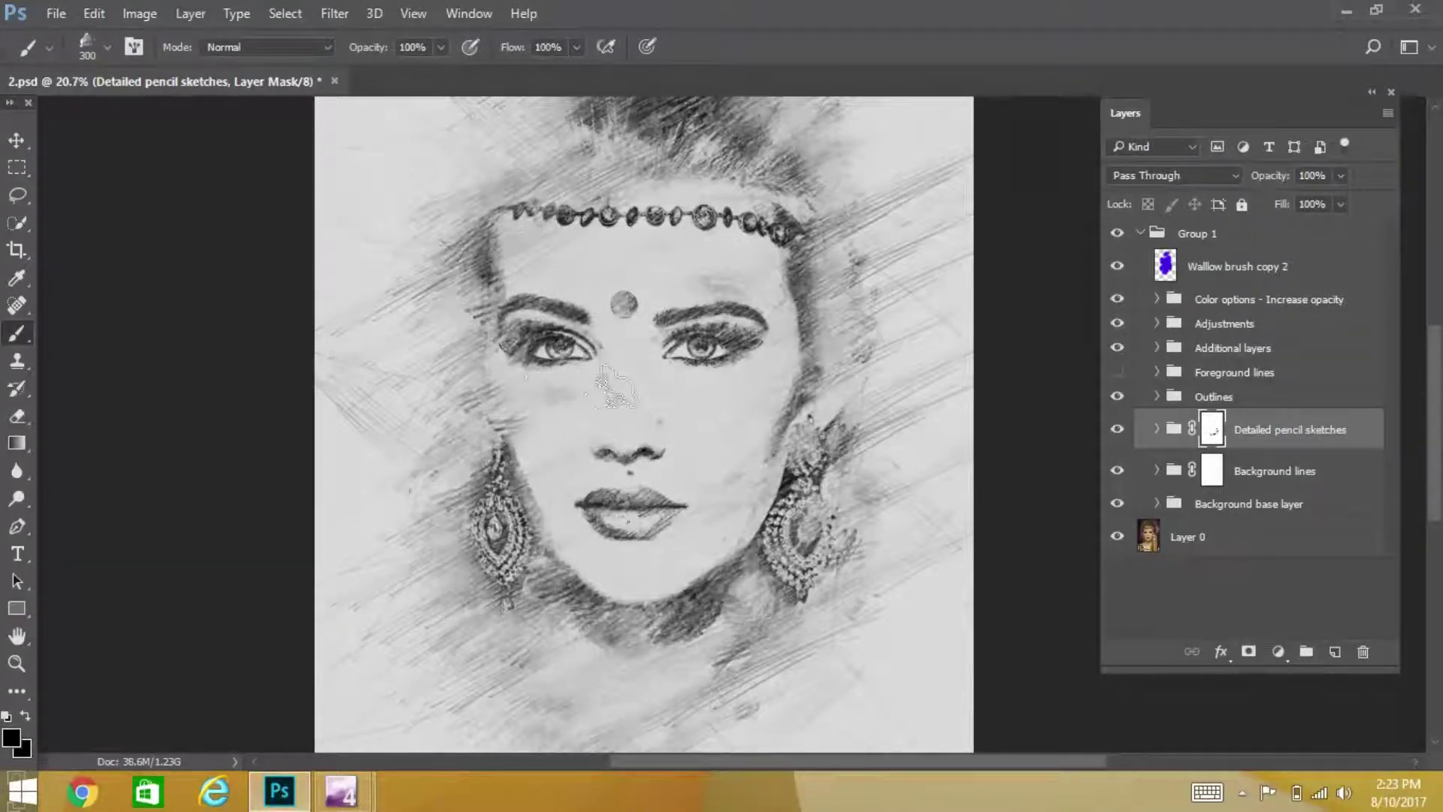
scroll(756, 308, up, 4)
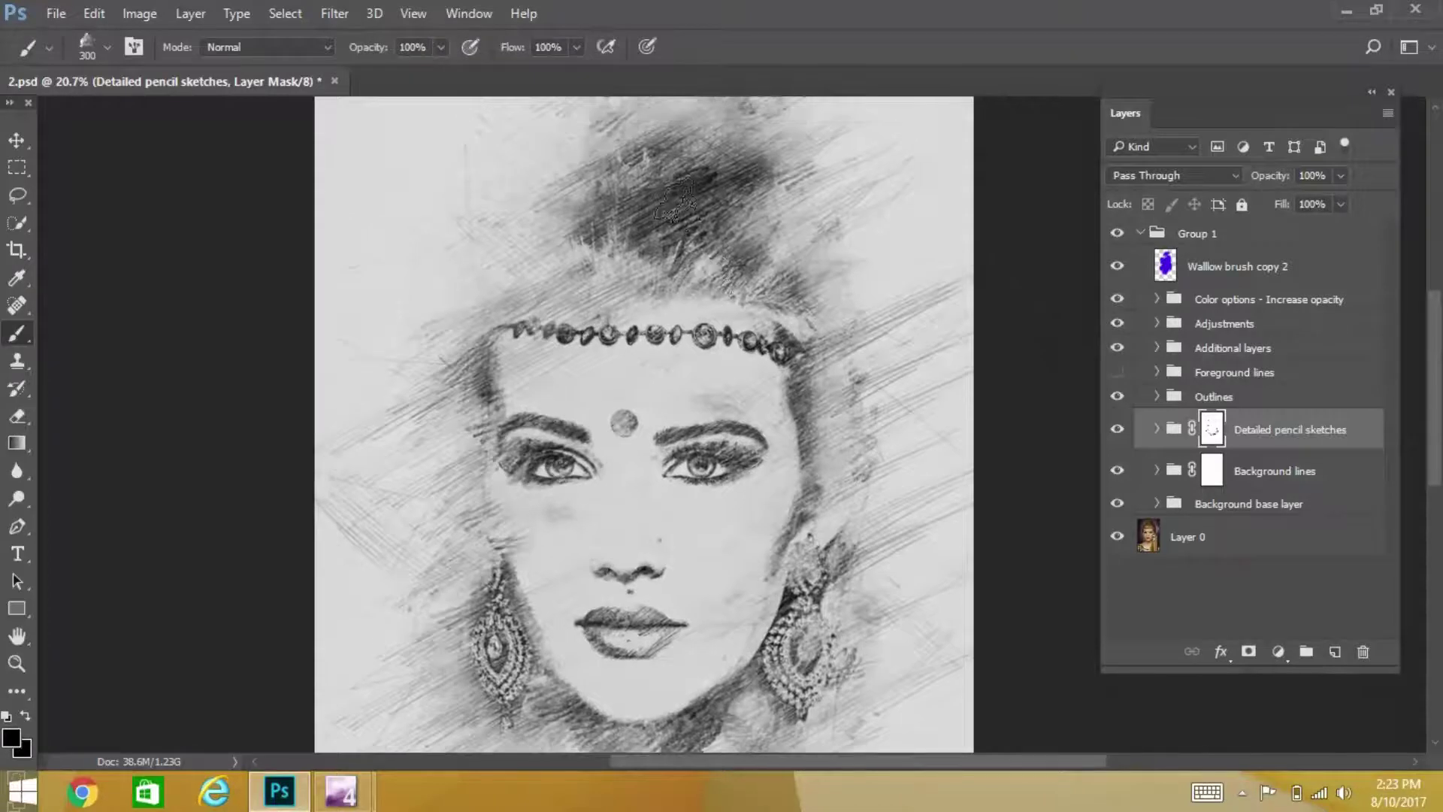
mouse_move(680, 201)
mouse_down()
mouse_move(620, 194)
mouse_move(692, 184)
mouse_up()
scroll(847, 184, up, 1)
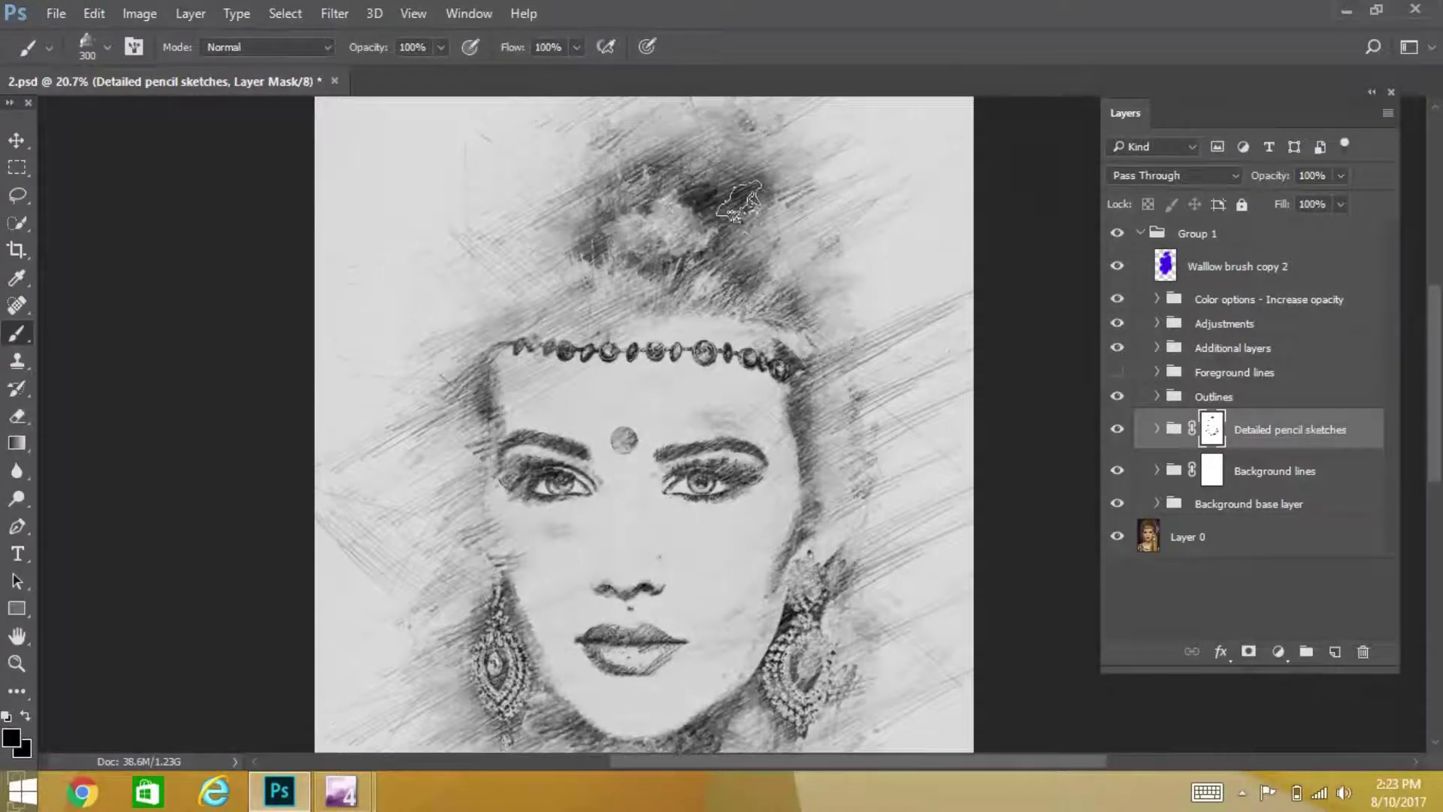
scroll(723, 174, up, 1)
mouse_move(721, 184)
mouse_down()
mouse_move(647, 184)
mouse_move(680, 187)
mouse_up()
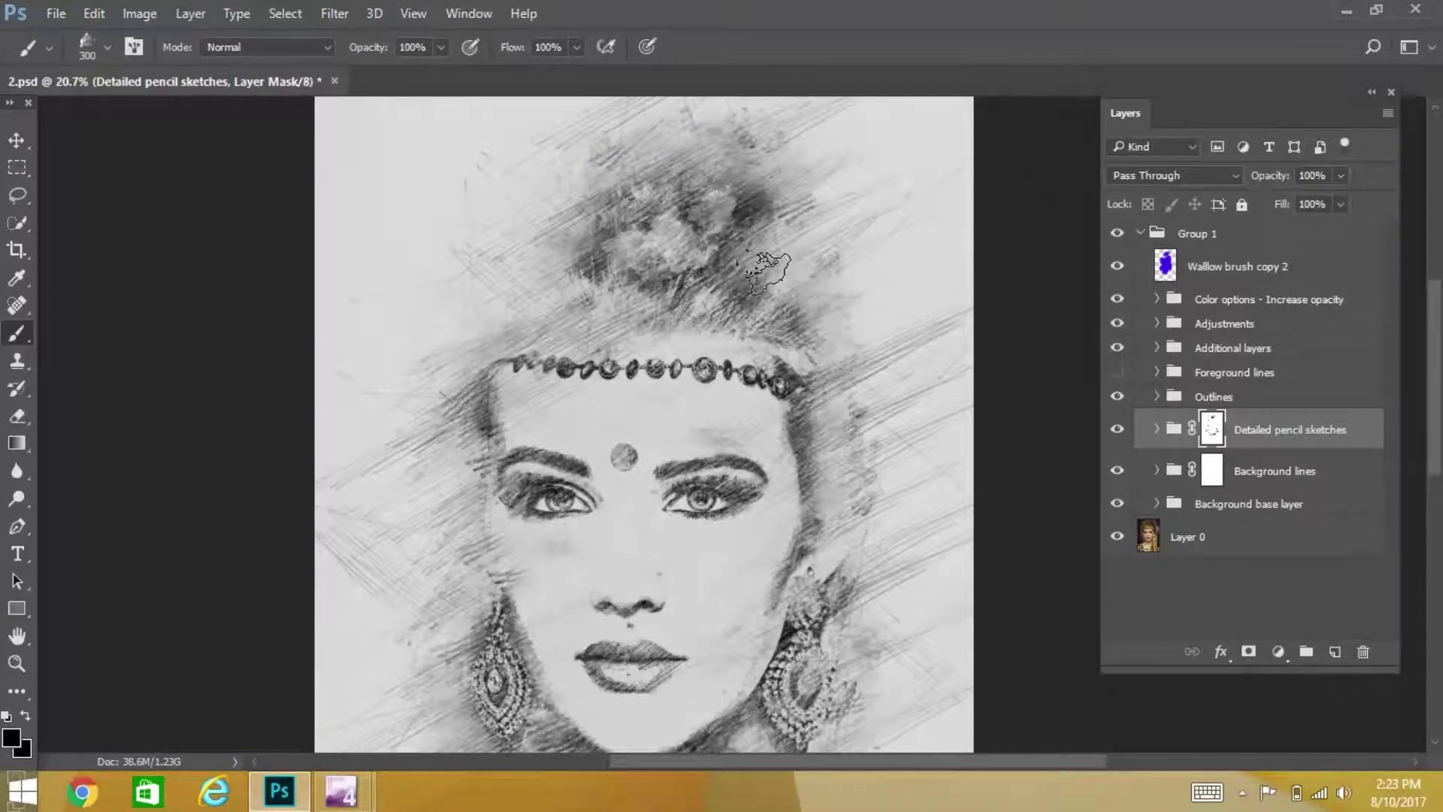
- Switch to full-screen mode with the menu bar, reposition the portrait on the canvas area and return to the Brush tool
key(v)
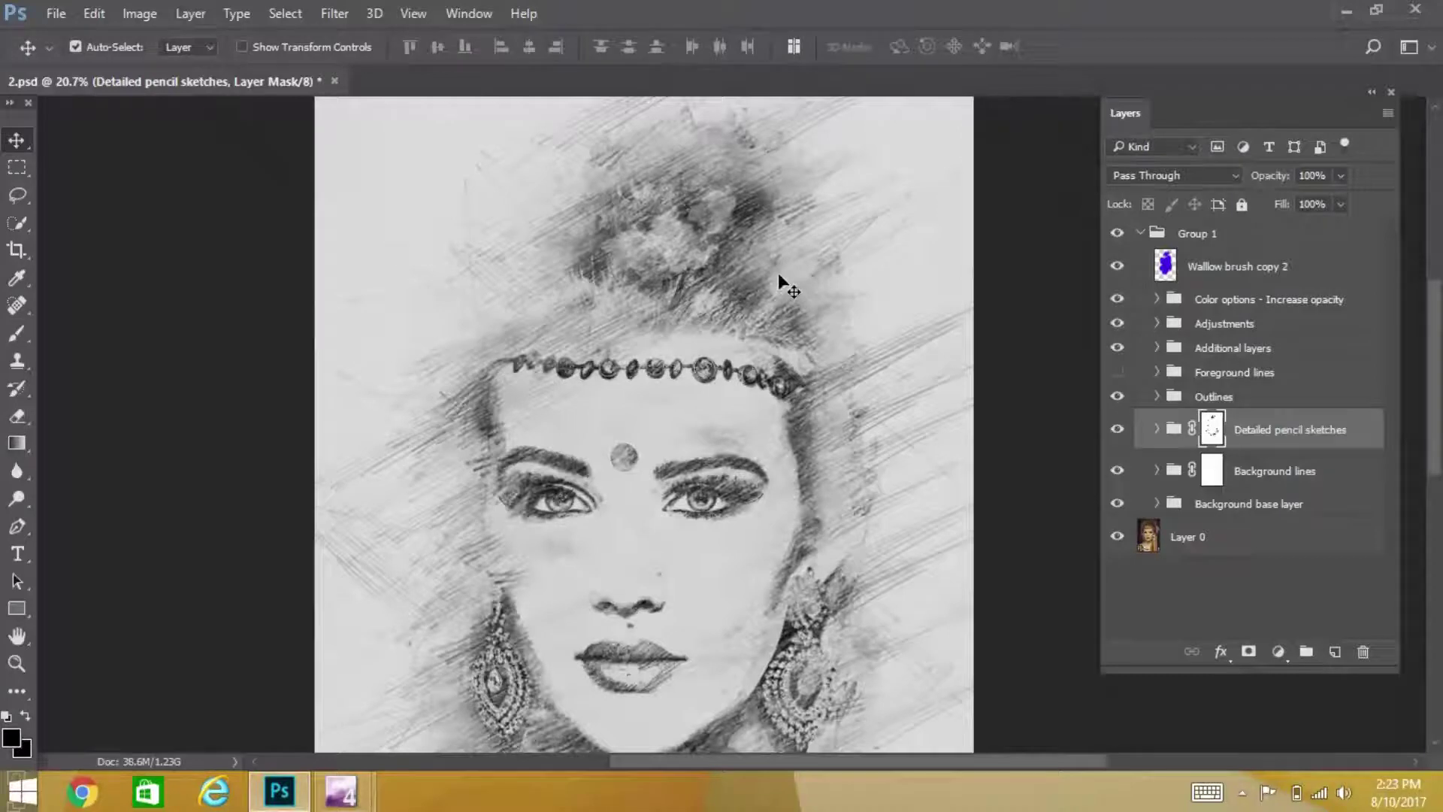
key(f)
scroll(794, 263, up, 2)
key(space)
key(f)
key(f)
key(f)
key(b)
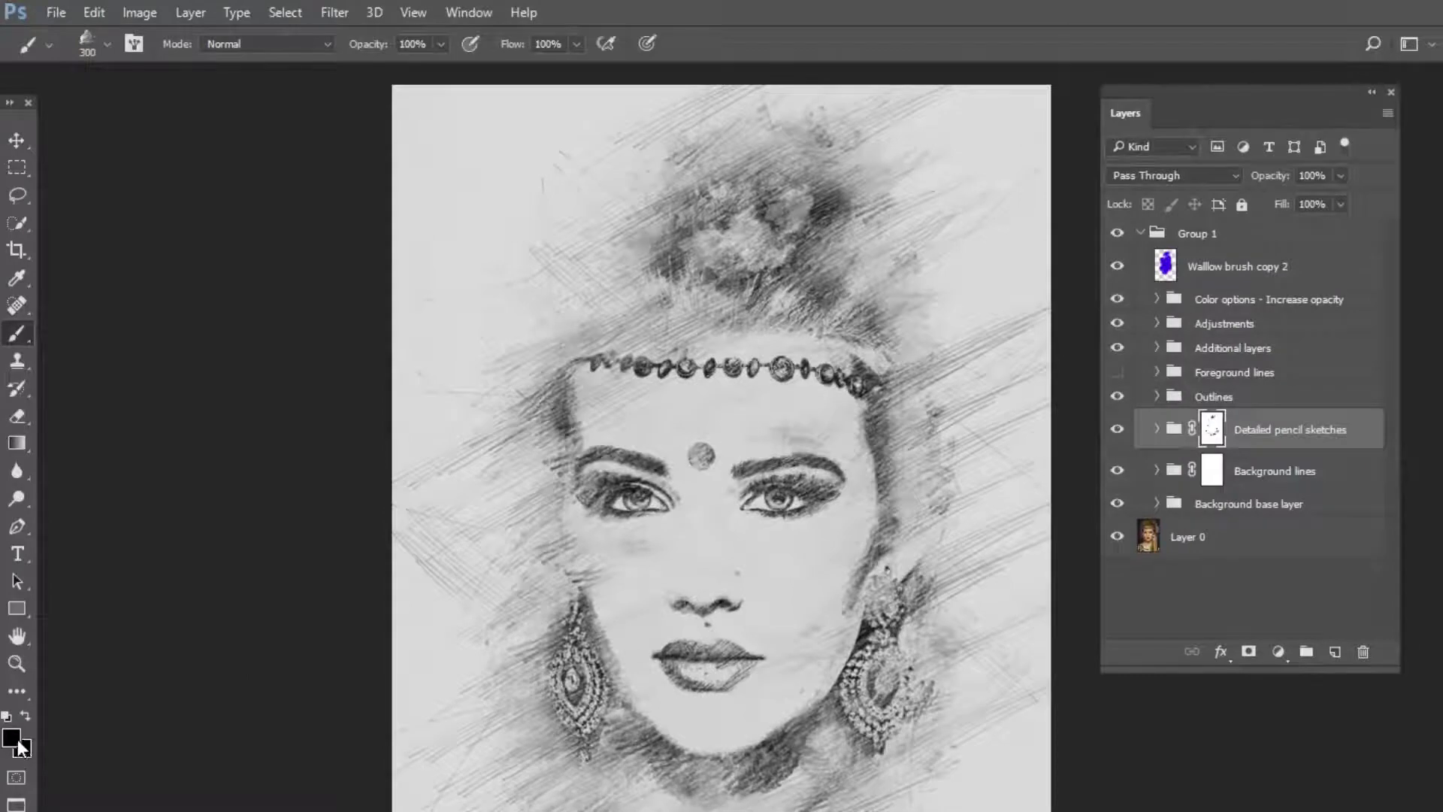
- Paint white (ffffff) on the Detailed pencil sketches mask over the hair above the forehead chain
click(16, 739)
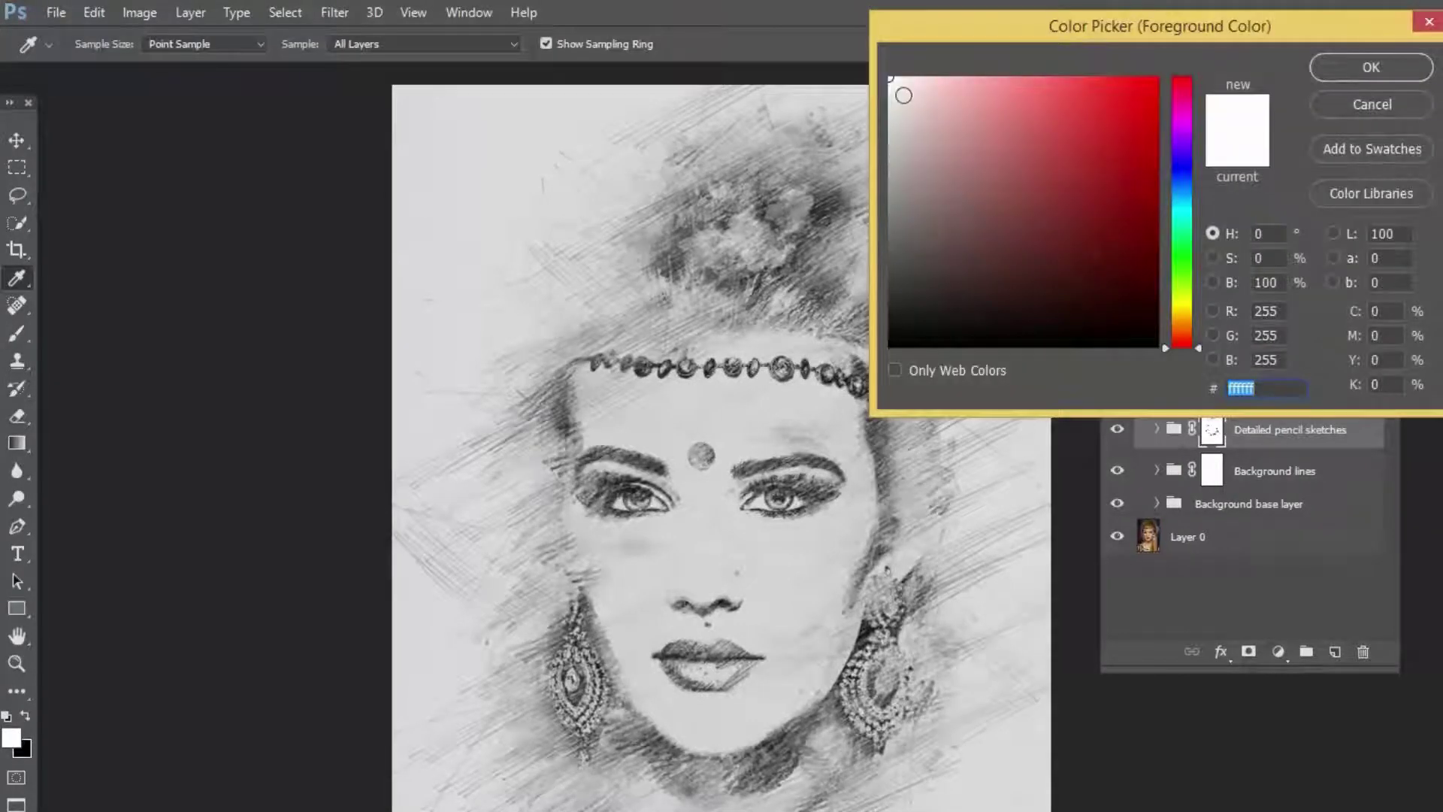
click(1371, 67)
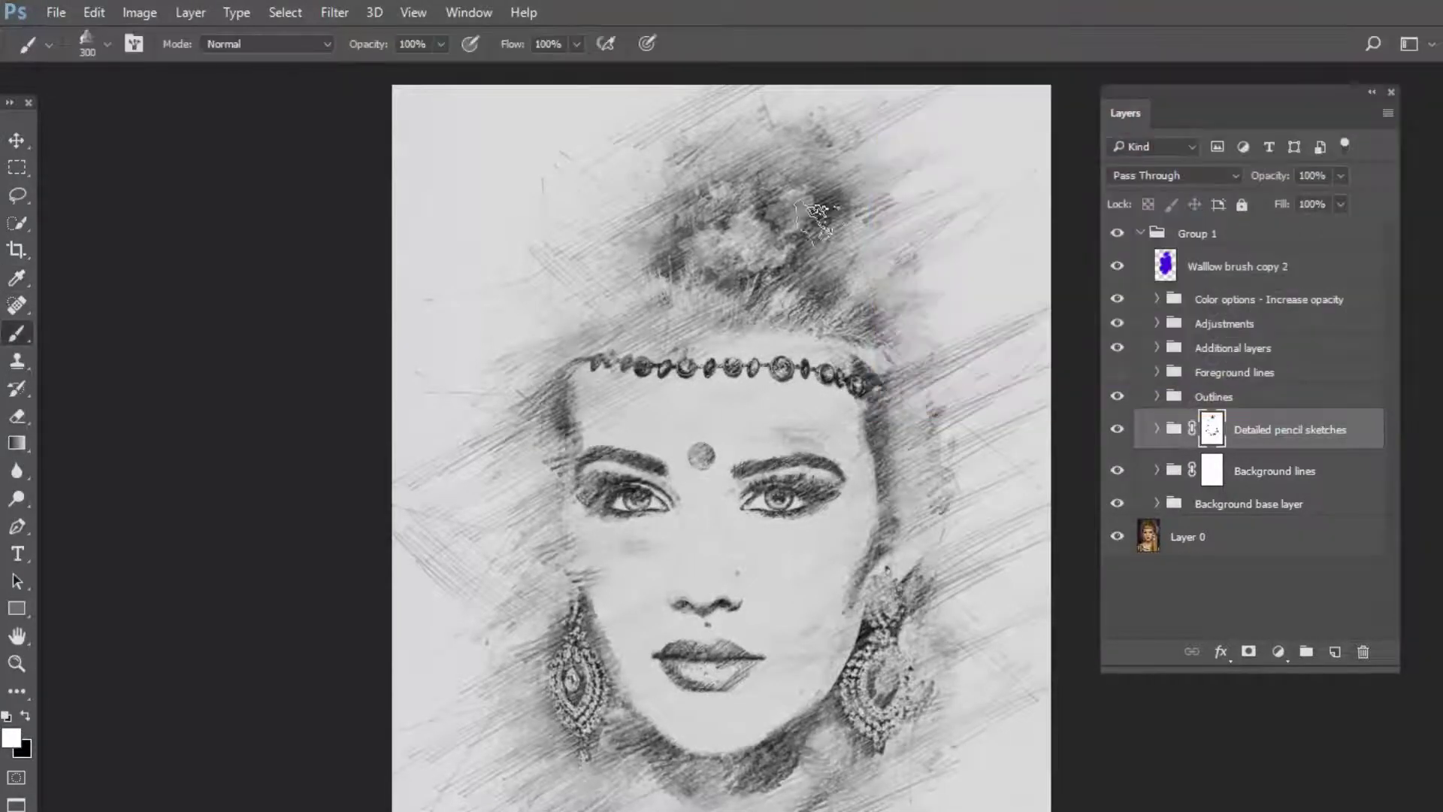
mouse_move(791, 211)
mouse_down()
mouse_move(735, 244)
mouse_move(775, 259)
mouse_move(752, 248)
mouse_move(784, 217)
mouse_up()
scroll(812, 278, down, 3)
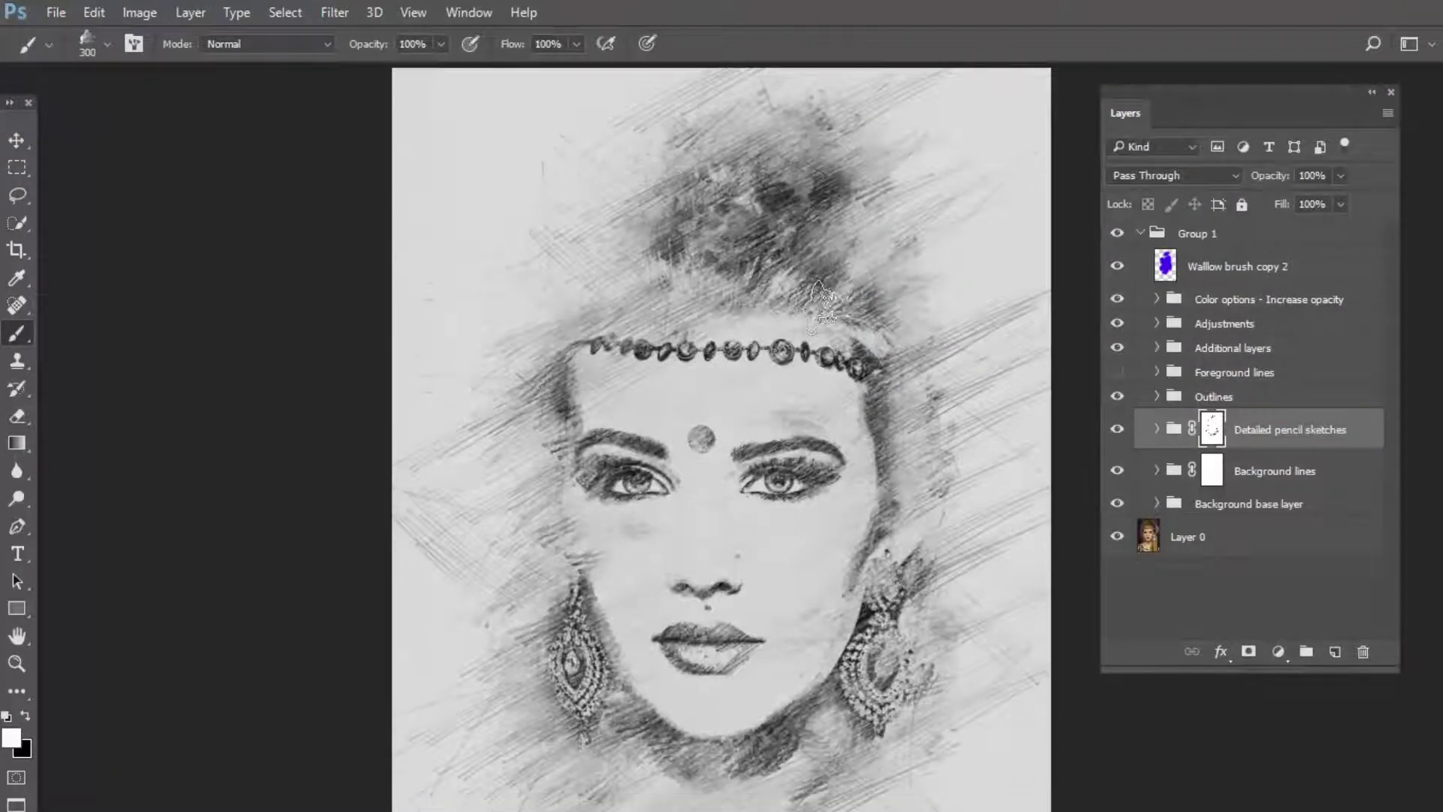
mouse_move(762, 150)
mouse_down()
mouse_move(742, 177)
mouse_move(730, 154)
mouse_move(676, 212)
mouse_up()
scroll(759, 451, down, 2)
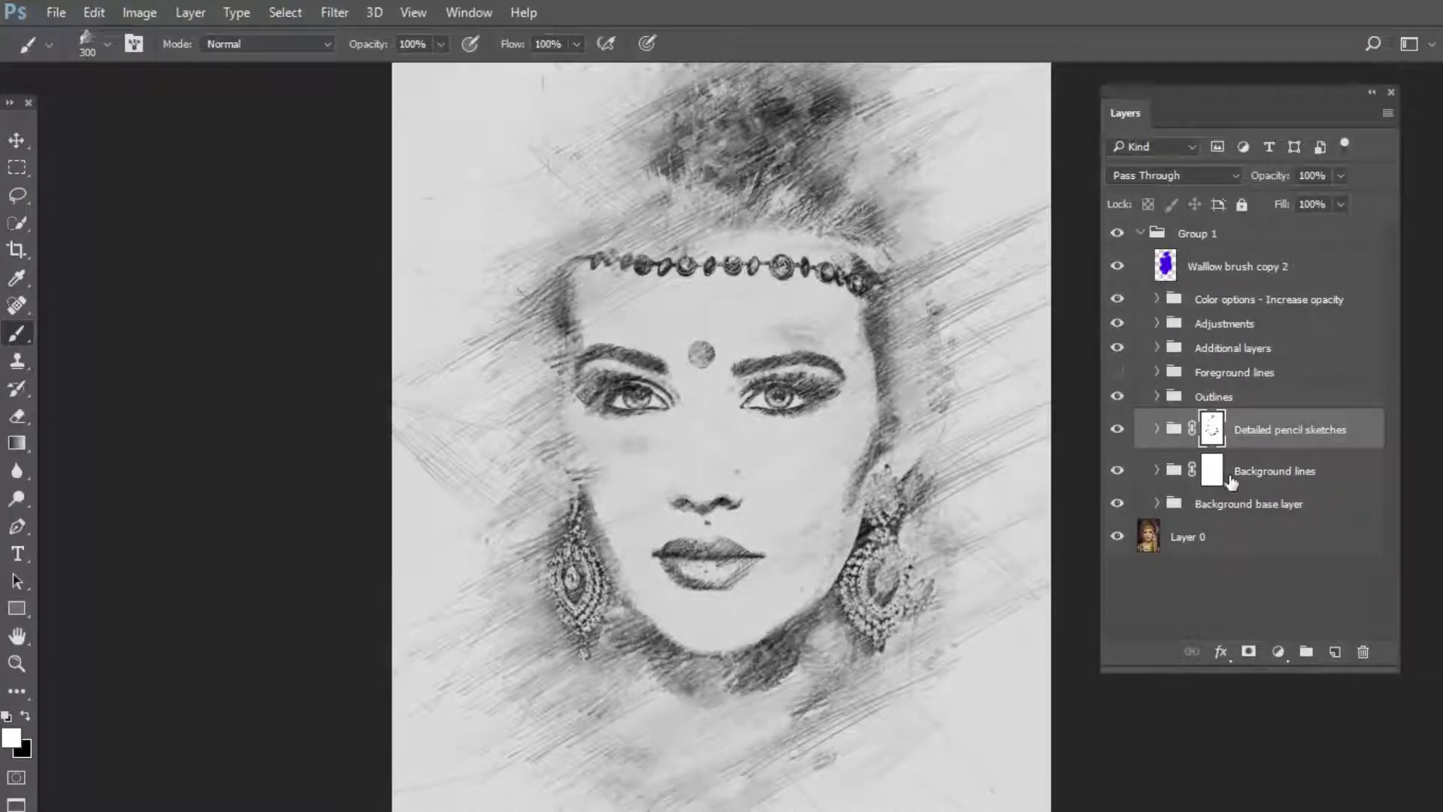
- Compare the sketch with and without Background lines, target that group's mask and set the foreground colour to black (000000)
click(1117, 471)
click(1118, 471)
click(1186, 479)
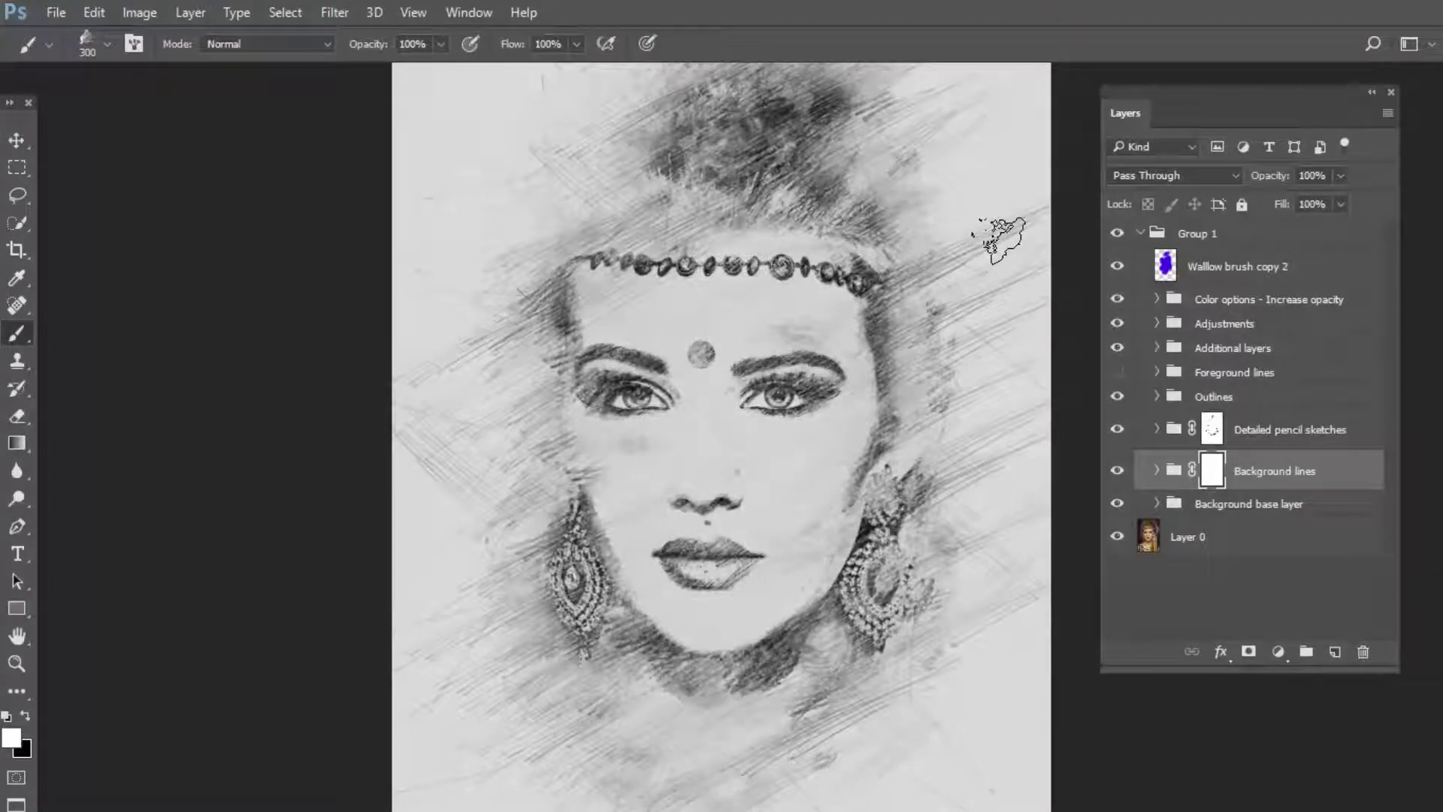
click(12, 740)
click(909, 294)
drag(892, 342, 880, 352)
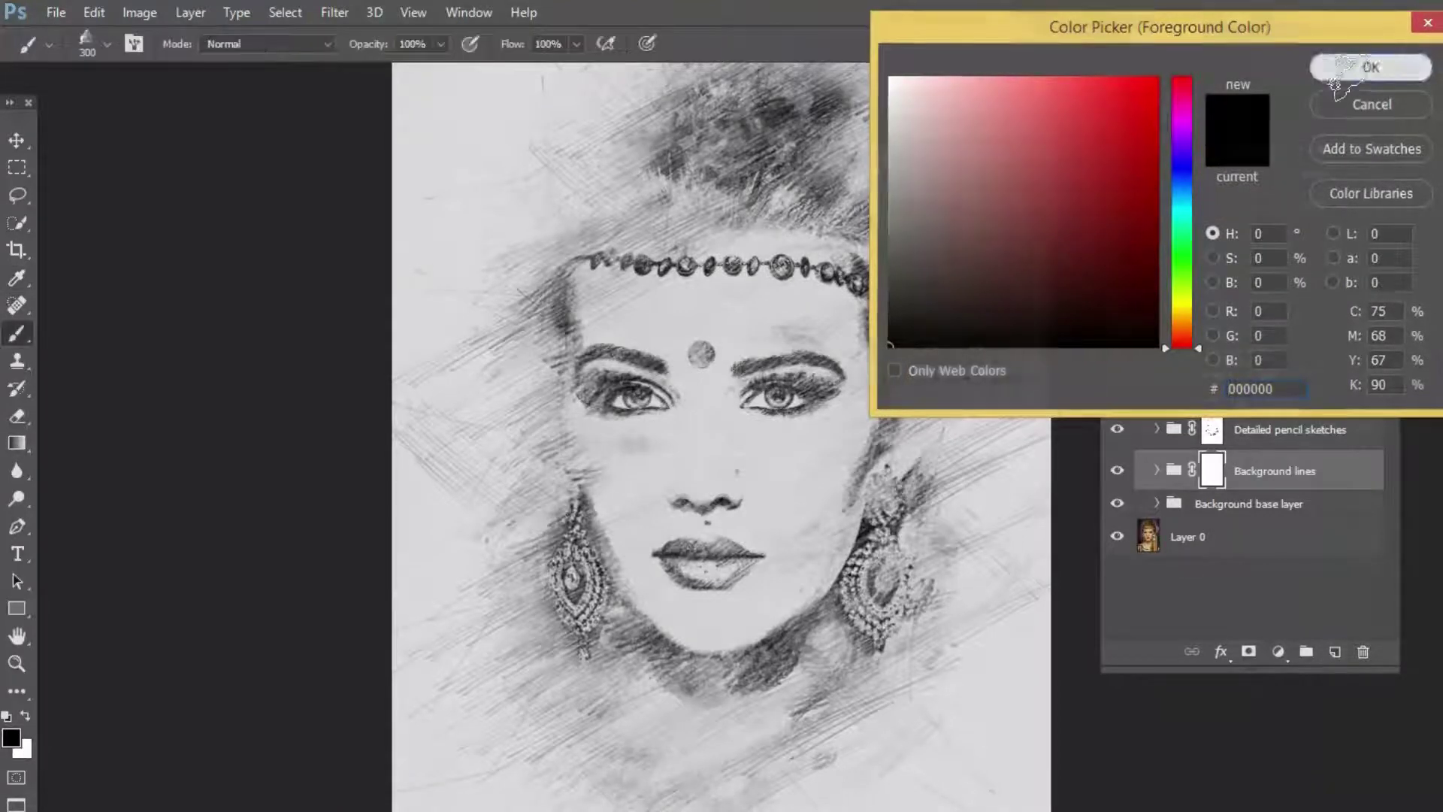
click(1353, 69)
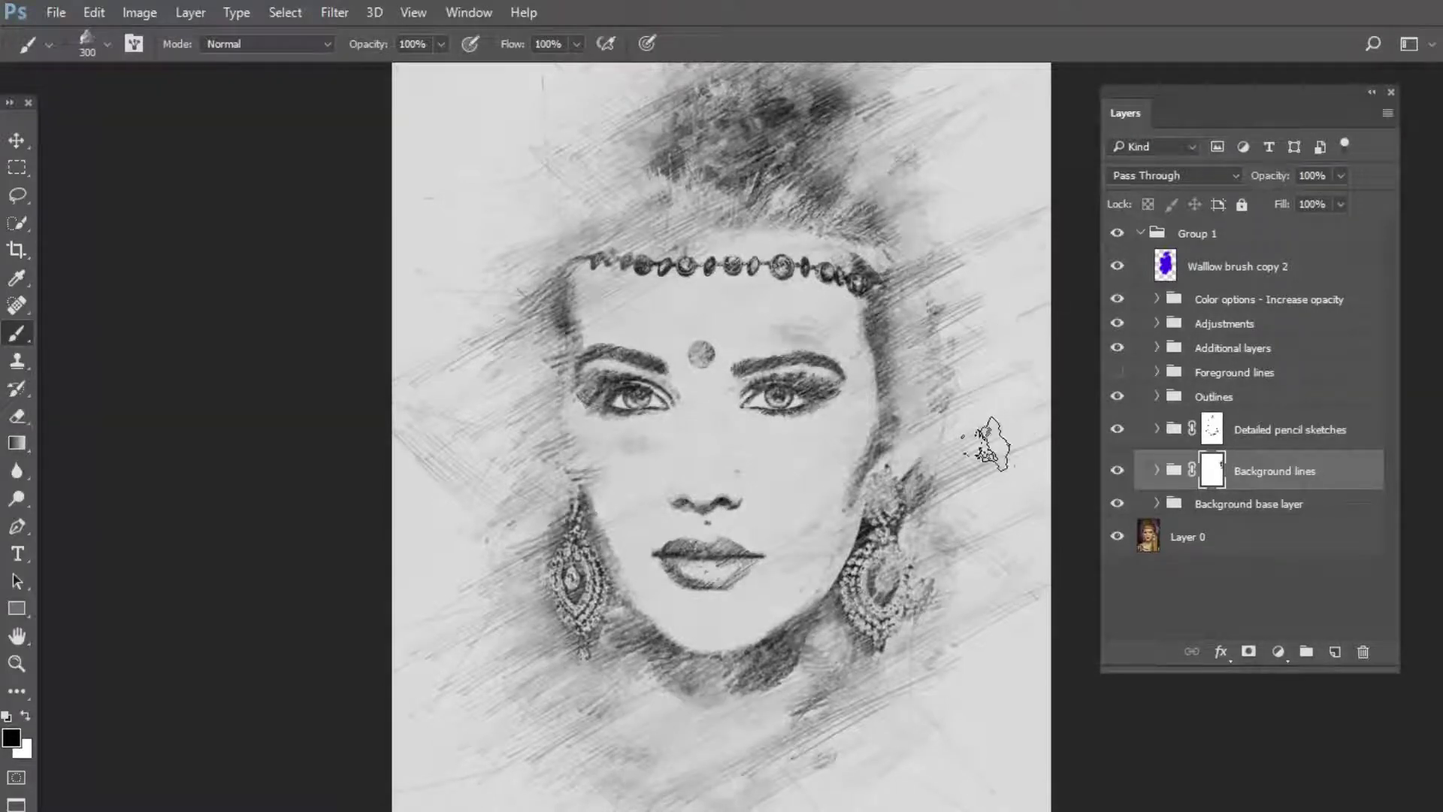
- Paint black on the Background lines mask over the diagonal strokes to the right of the face and earring
scroll(971, 240, up, 2)
scroll(971, 241, down, 8)
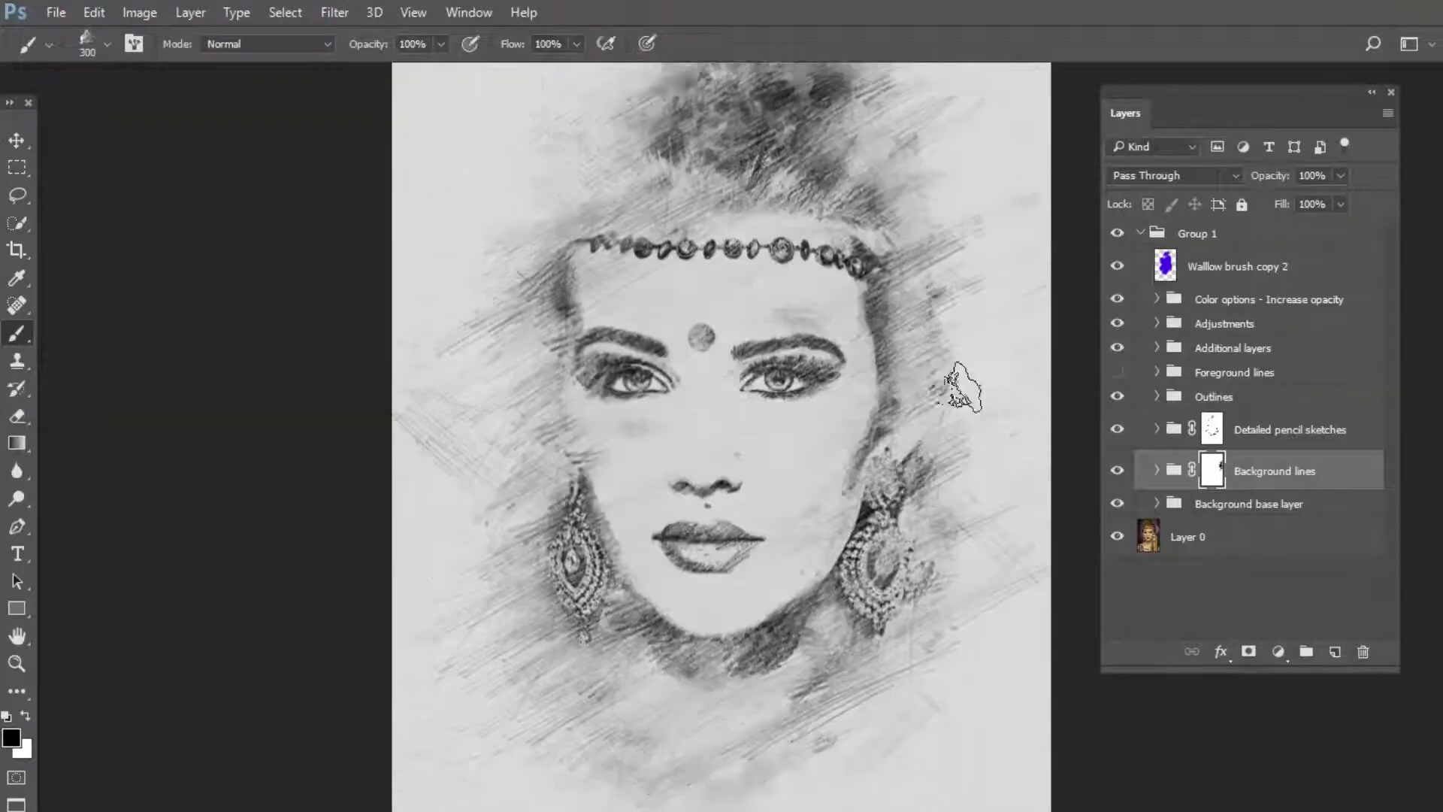
scroll(1014, 451, up, 2)
scroll(962, 537, down, 2)
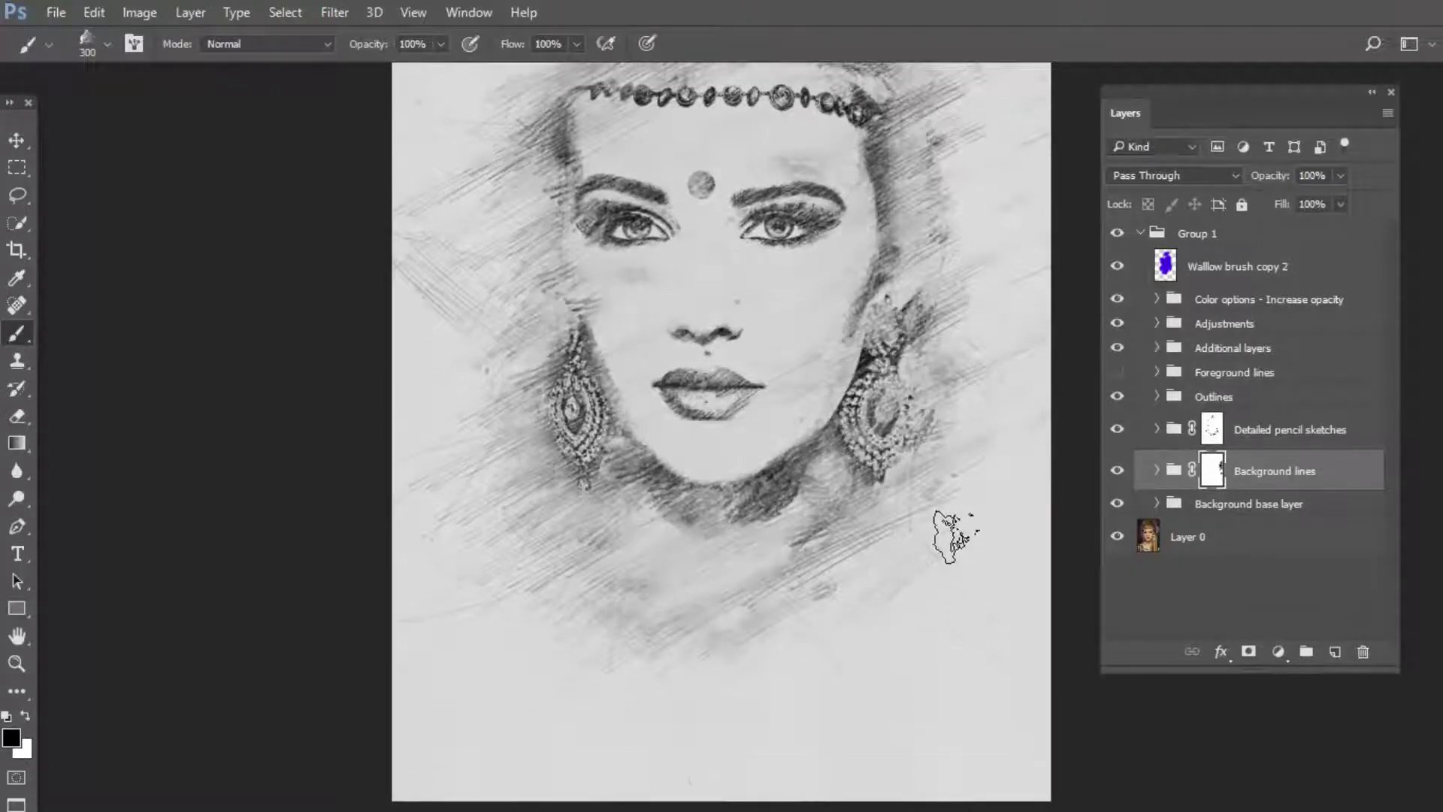
scroll(970, 526, up, 6)
scroll(998, 460, down, 3)
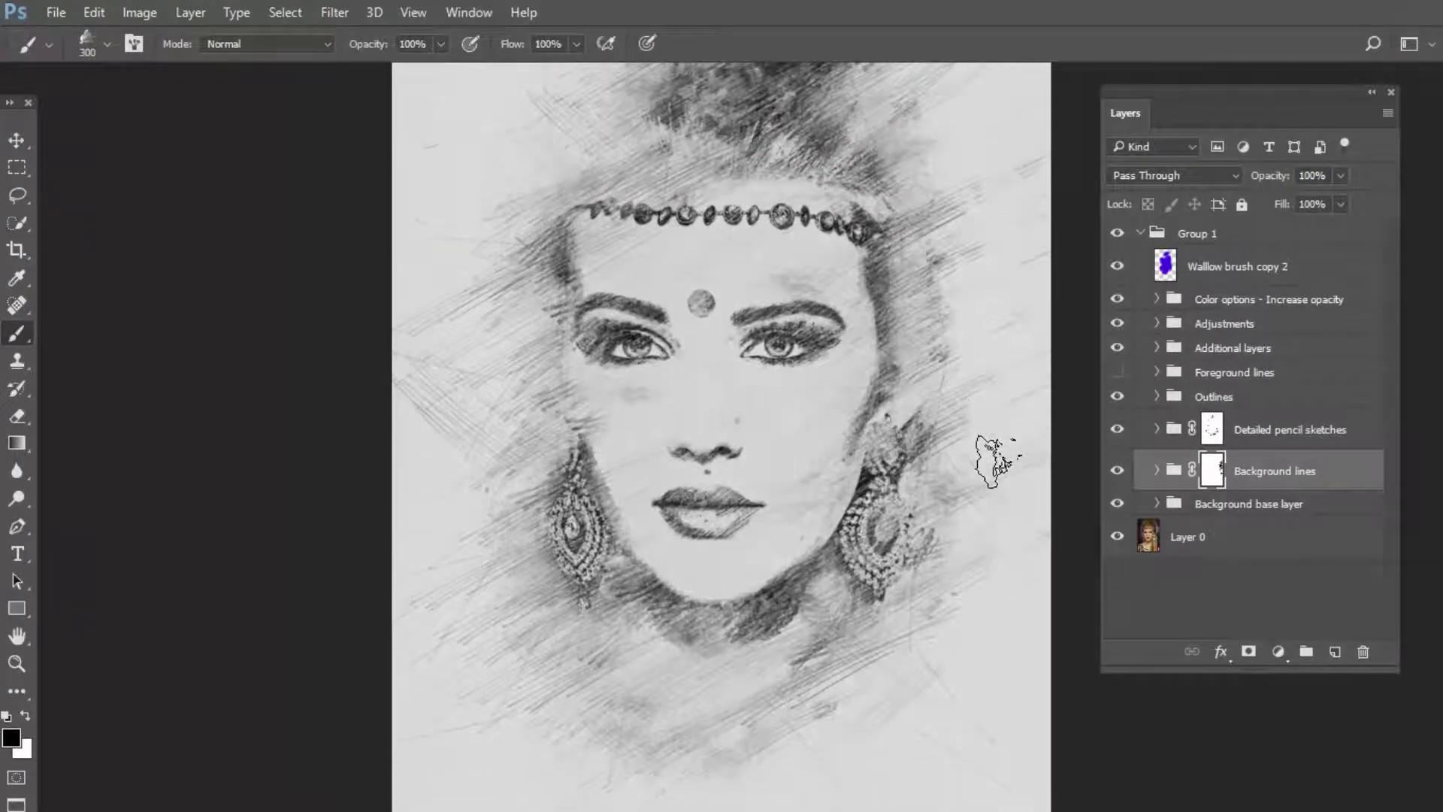
scroll(992, 455, up, 2)
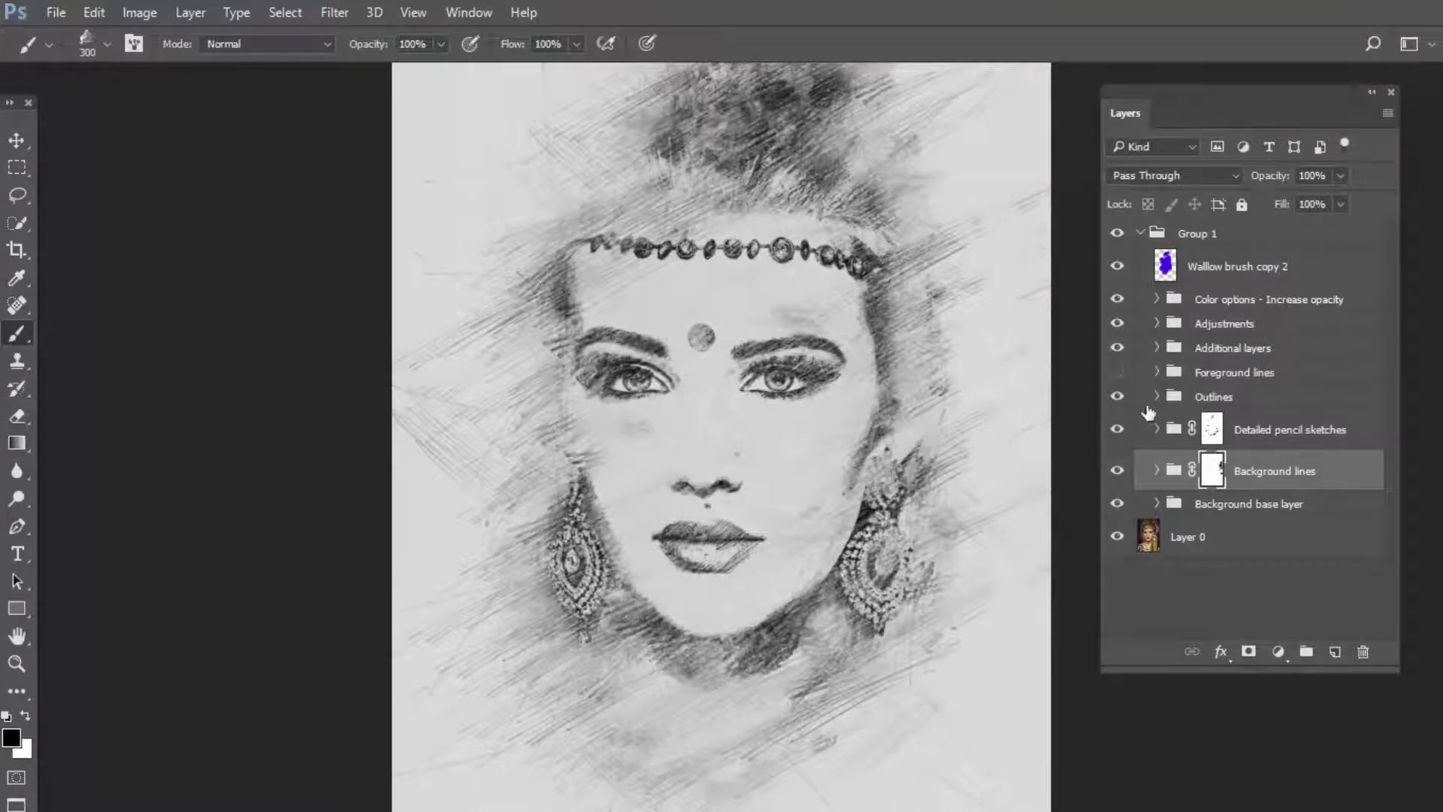
- Turn on the Foreground lines group, comparing the sketch with and without it, and expand the group
click(1116, 374)
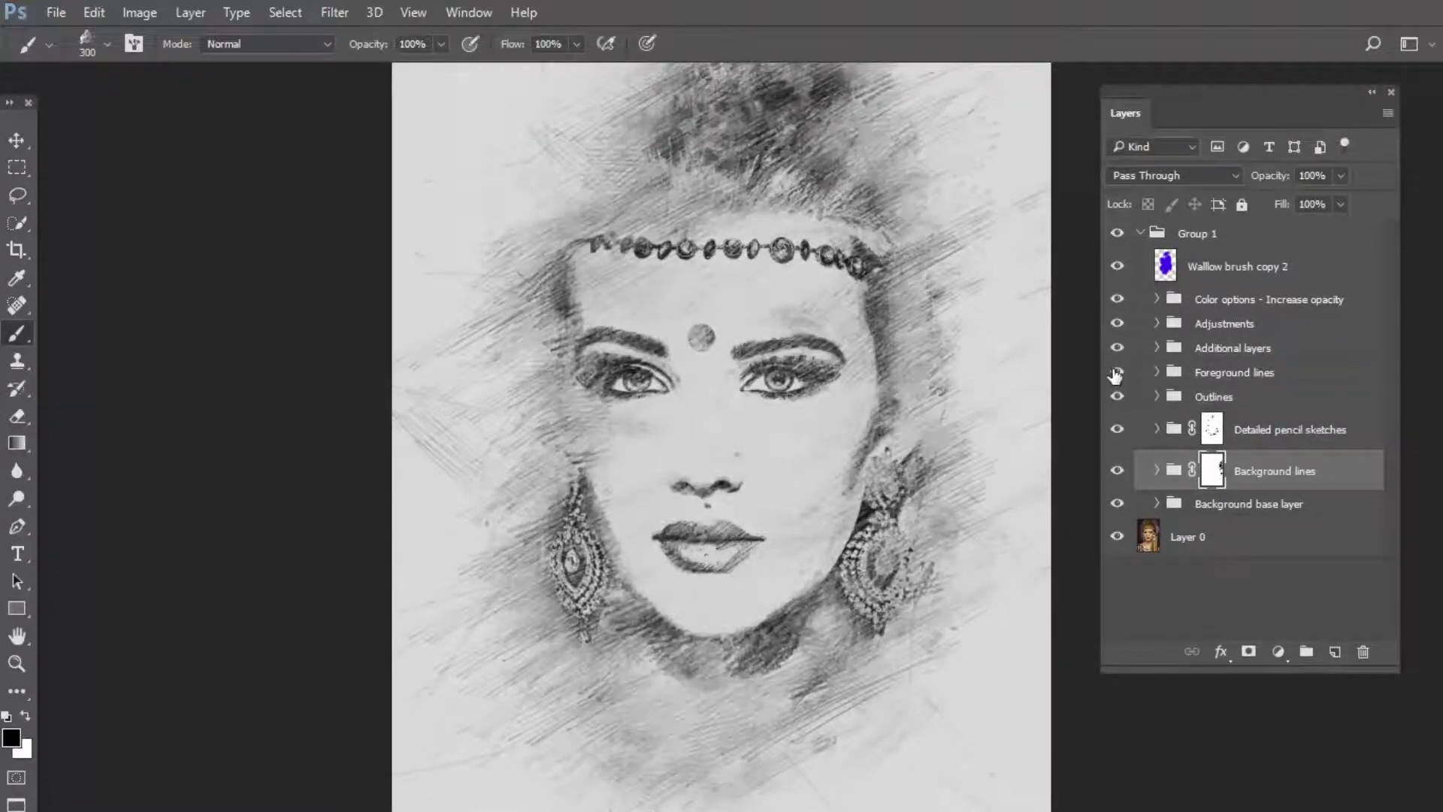
click(1116, 373)
click(1117, 373)
click(1158, 372)
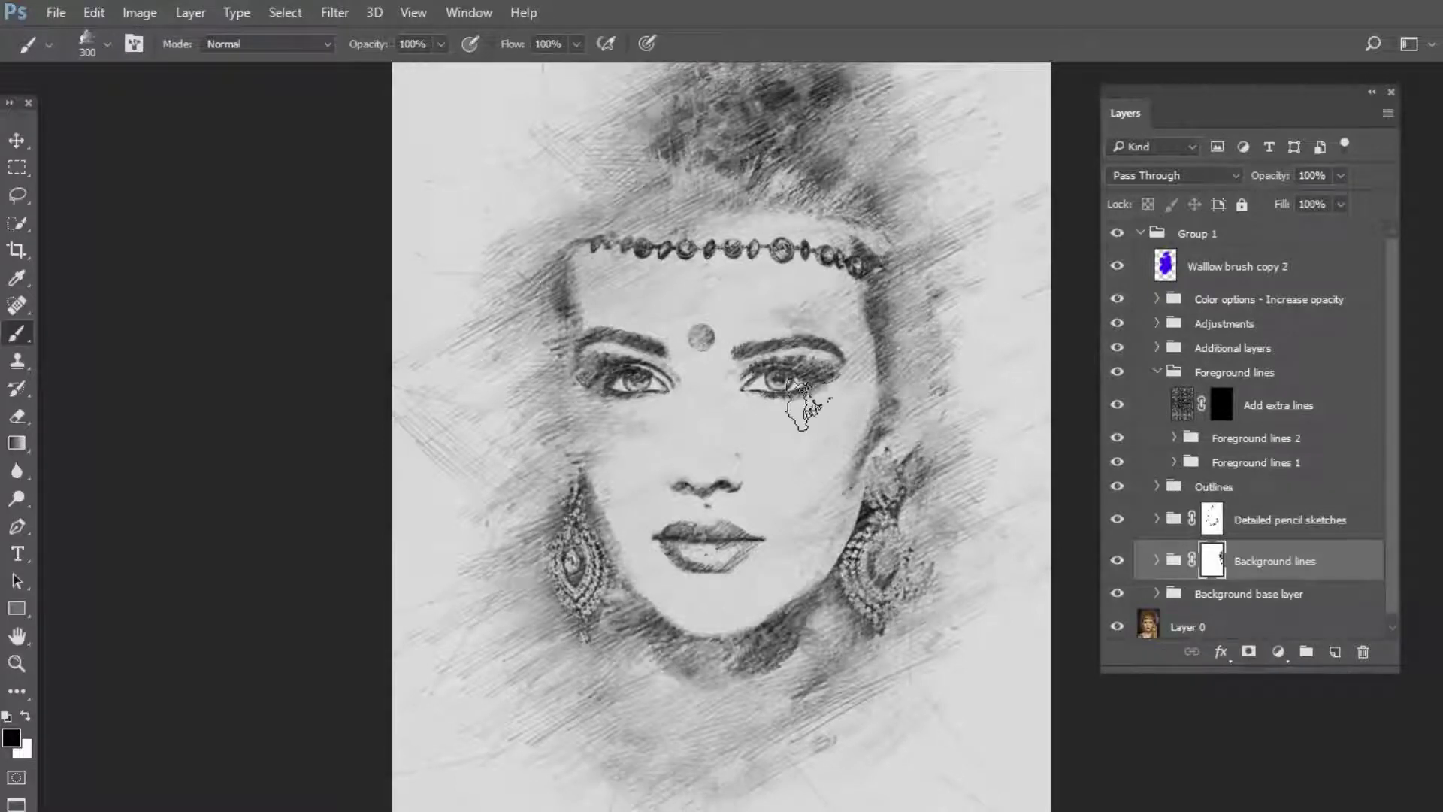
scroll(803, 404, up, 1)
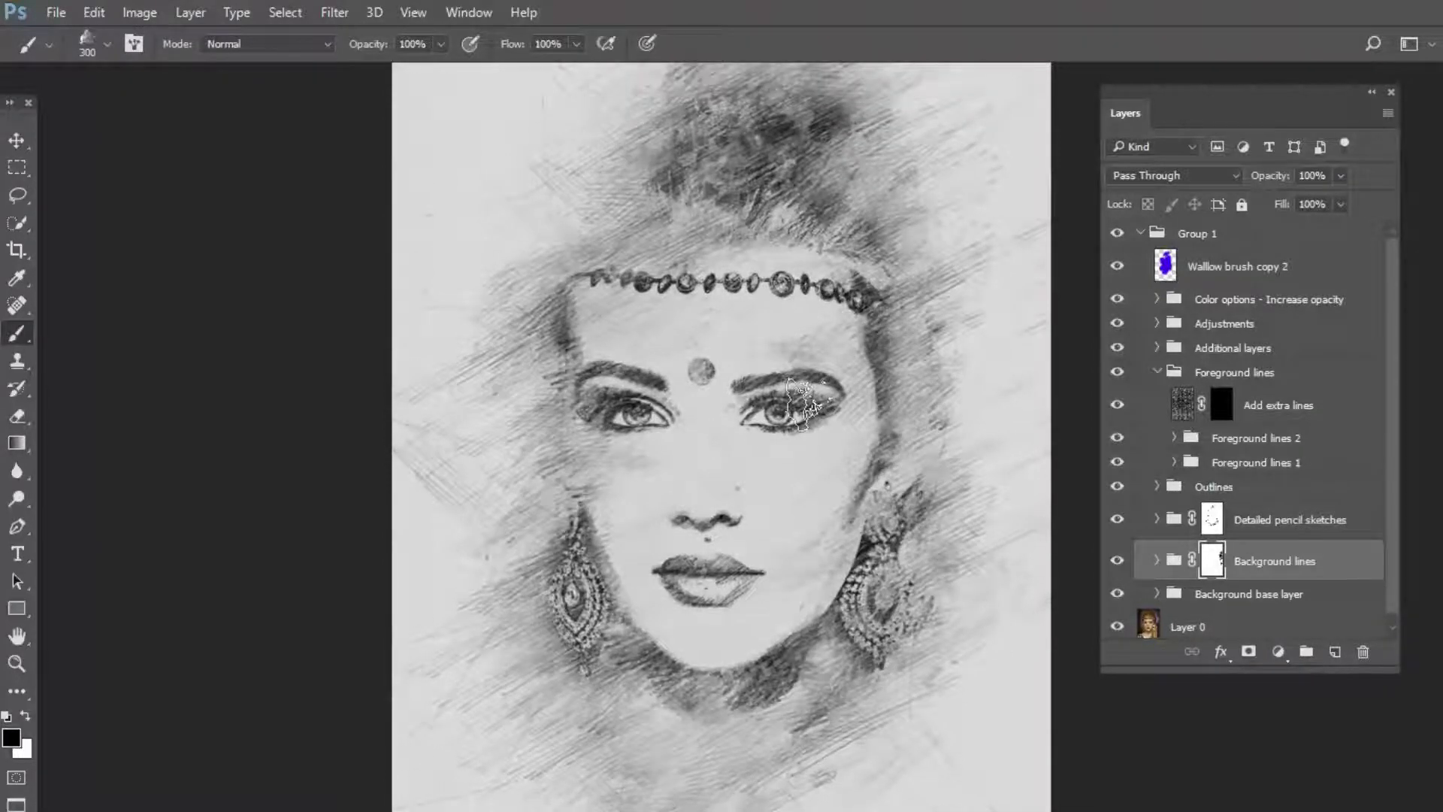
scroll(803, 405, up, 2)
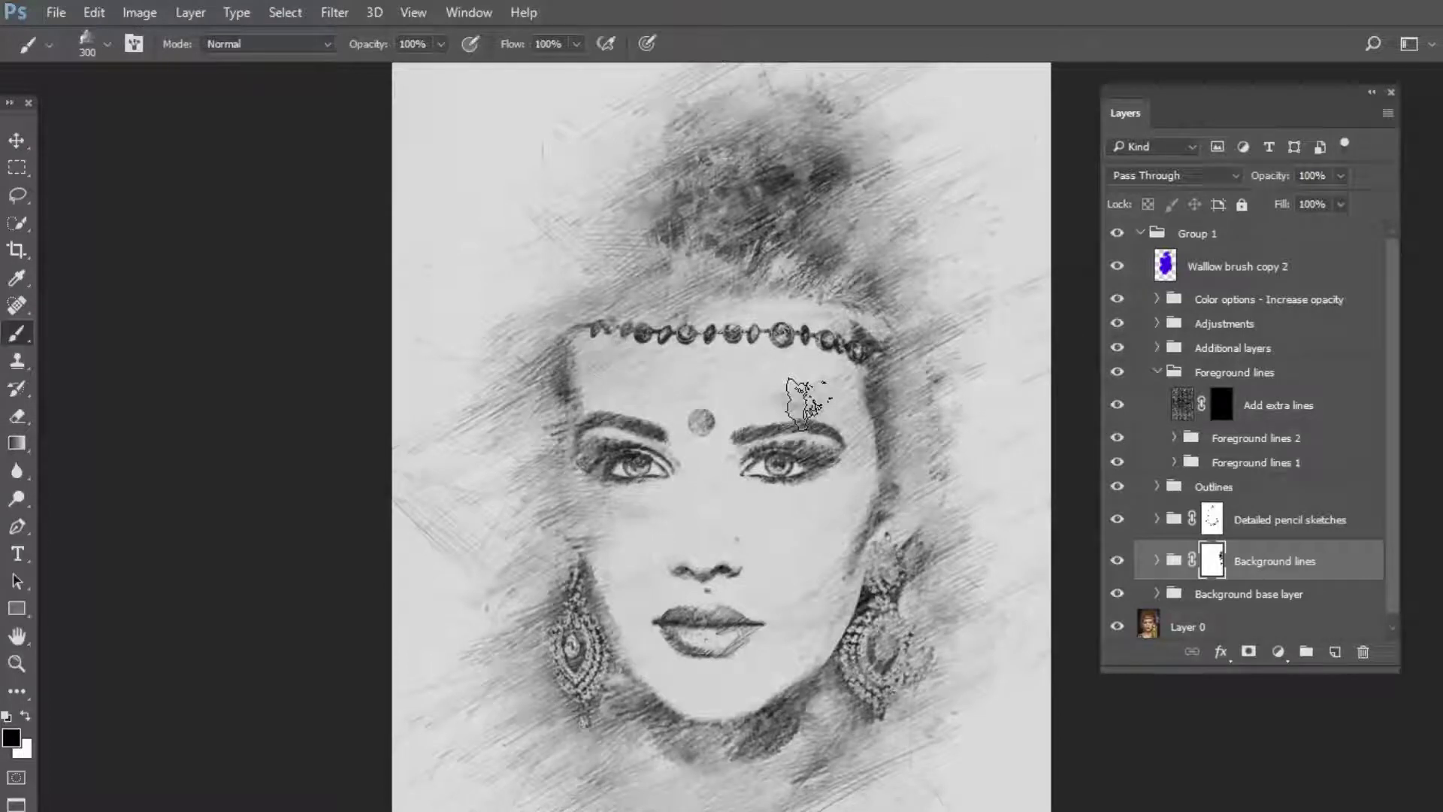
- Target the layer mask of Add extra lines and set the foreground colour to white (ffffff)
double_click(1222, 406)
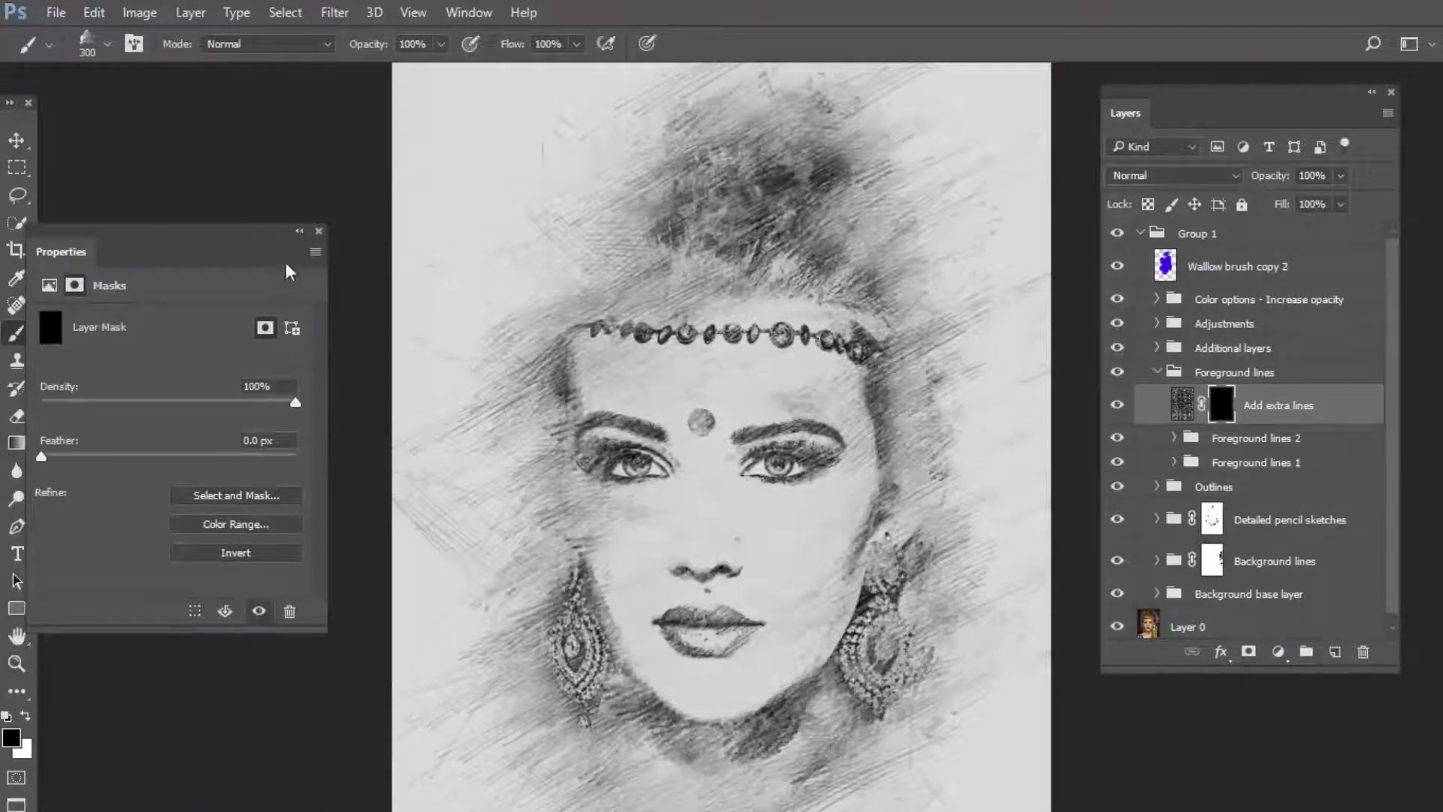
click(318, 230)
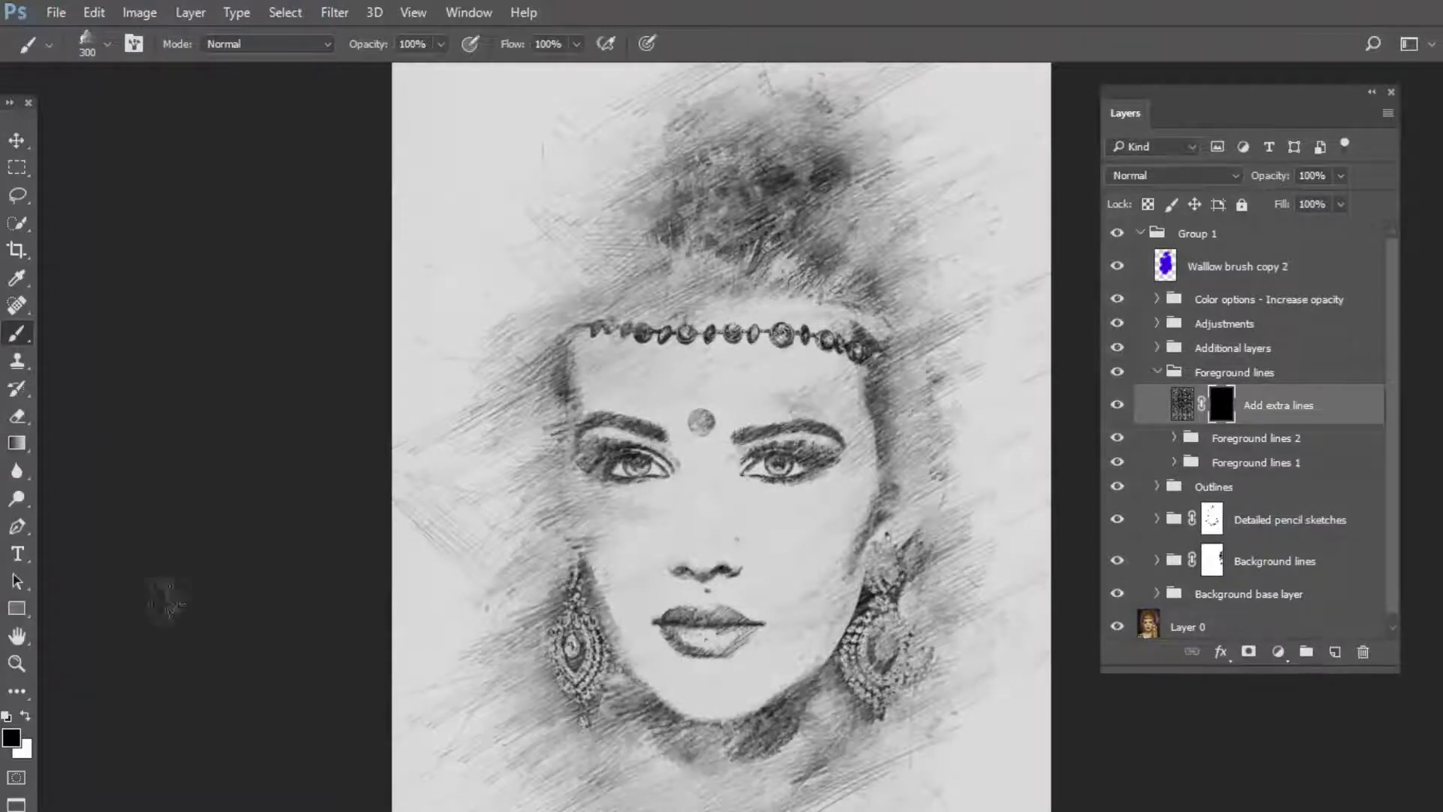
click(11, 737)
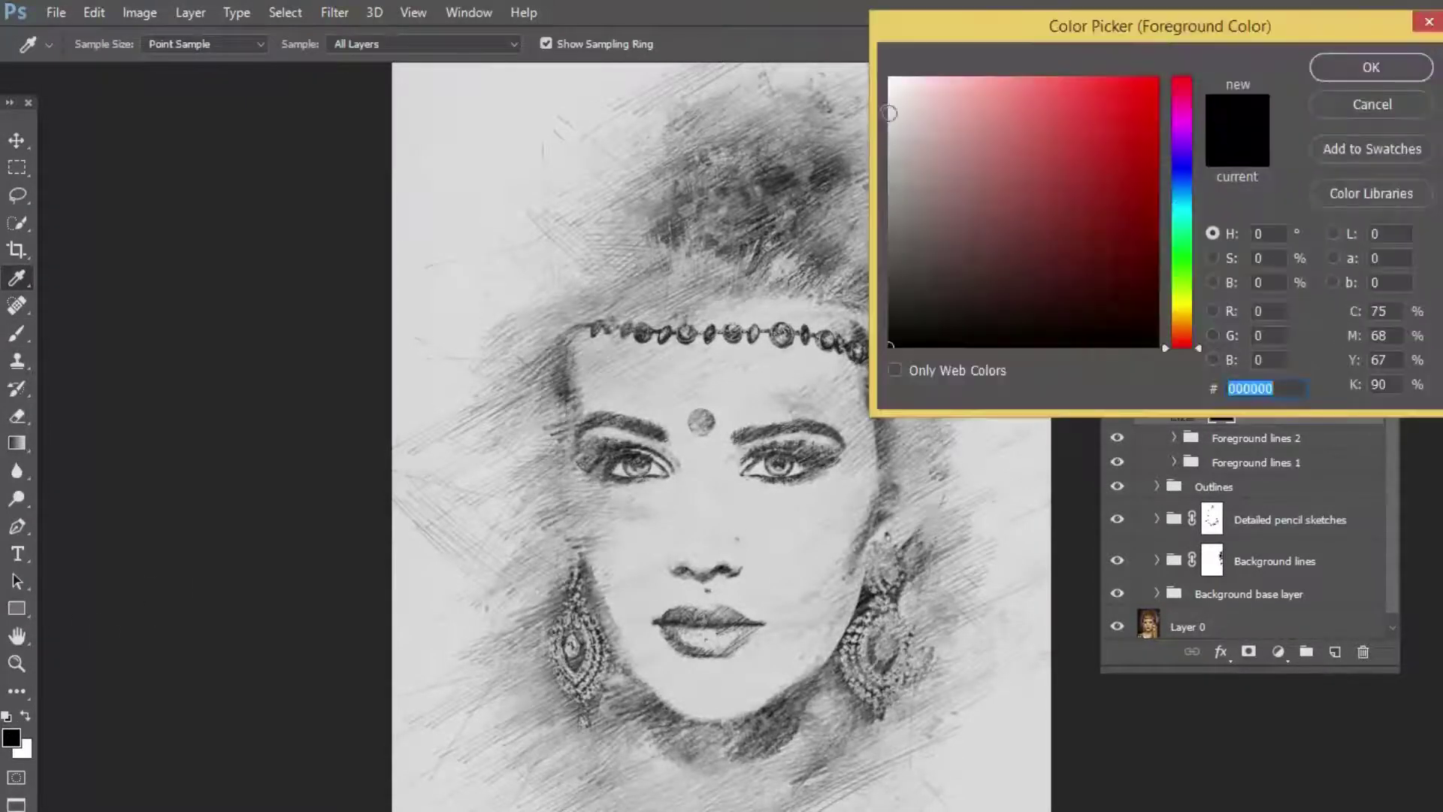
drag(889, 113, 874, 68)
click(1391, 63)
- Choose the 366 px hatching brush and dab white on the Add extra lines mask beside the hair's left edge
click(113, 44)
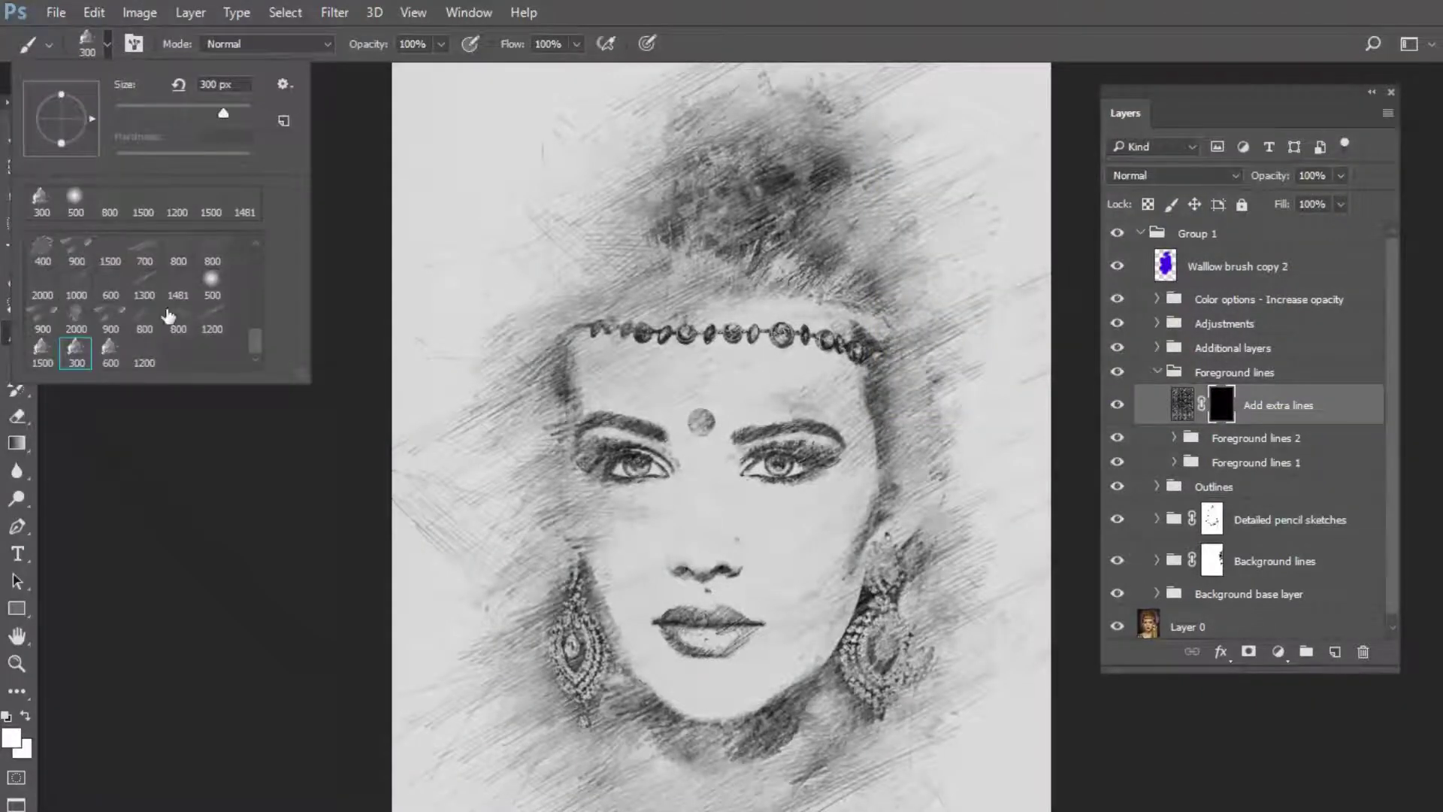
scroll(84, 346, up, 1)
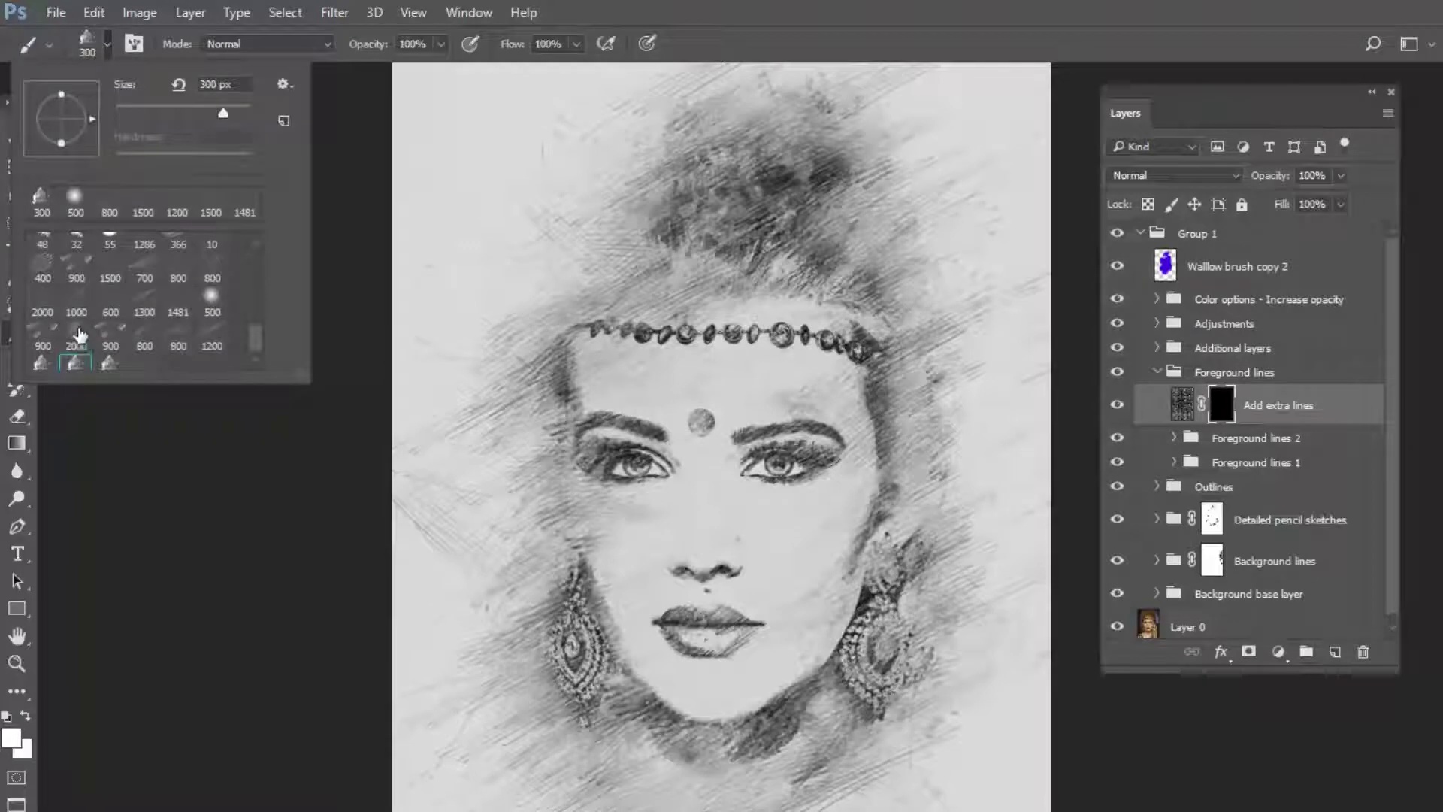
scroll(67, 301, up, 1)
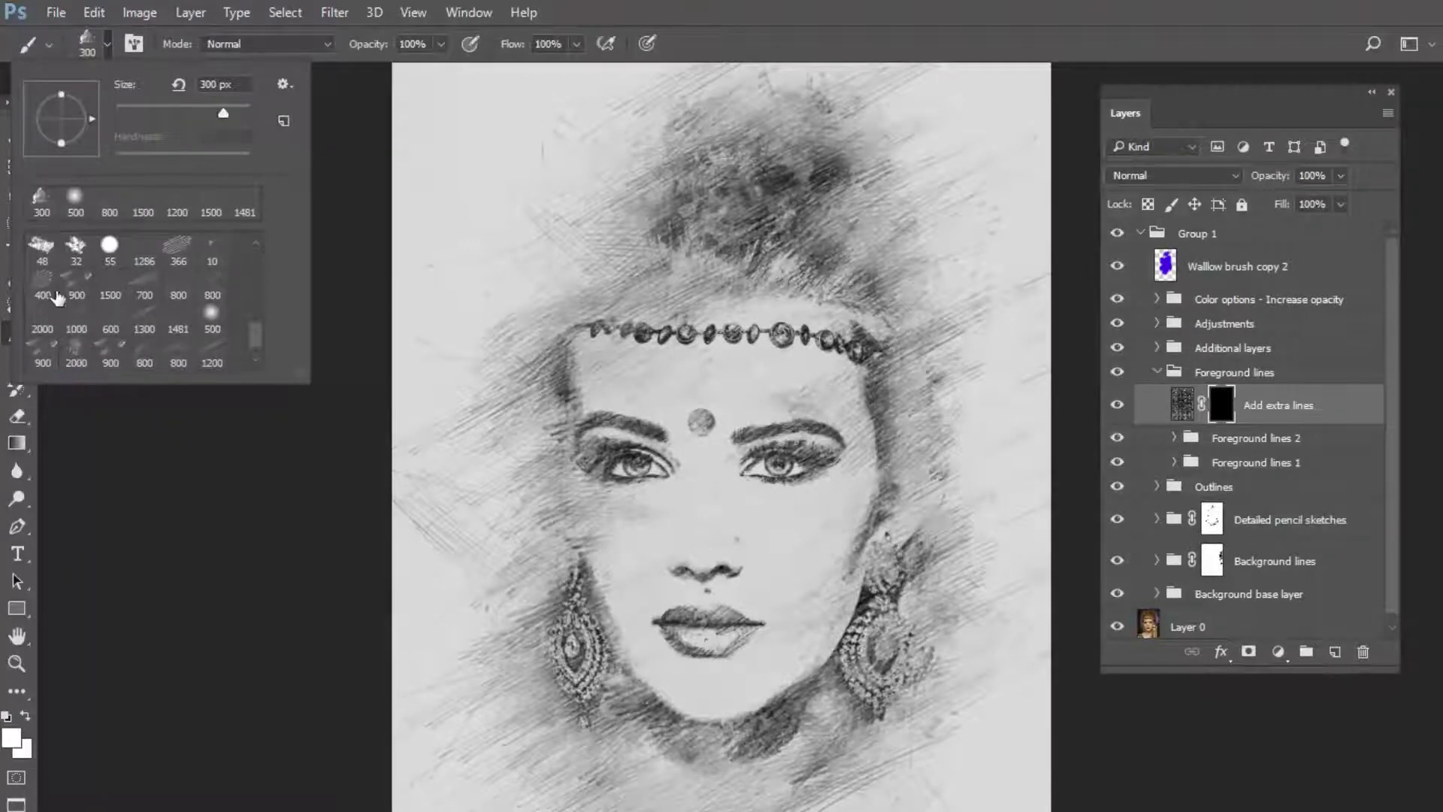
click(177, 256)
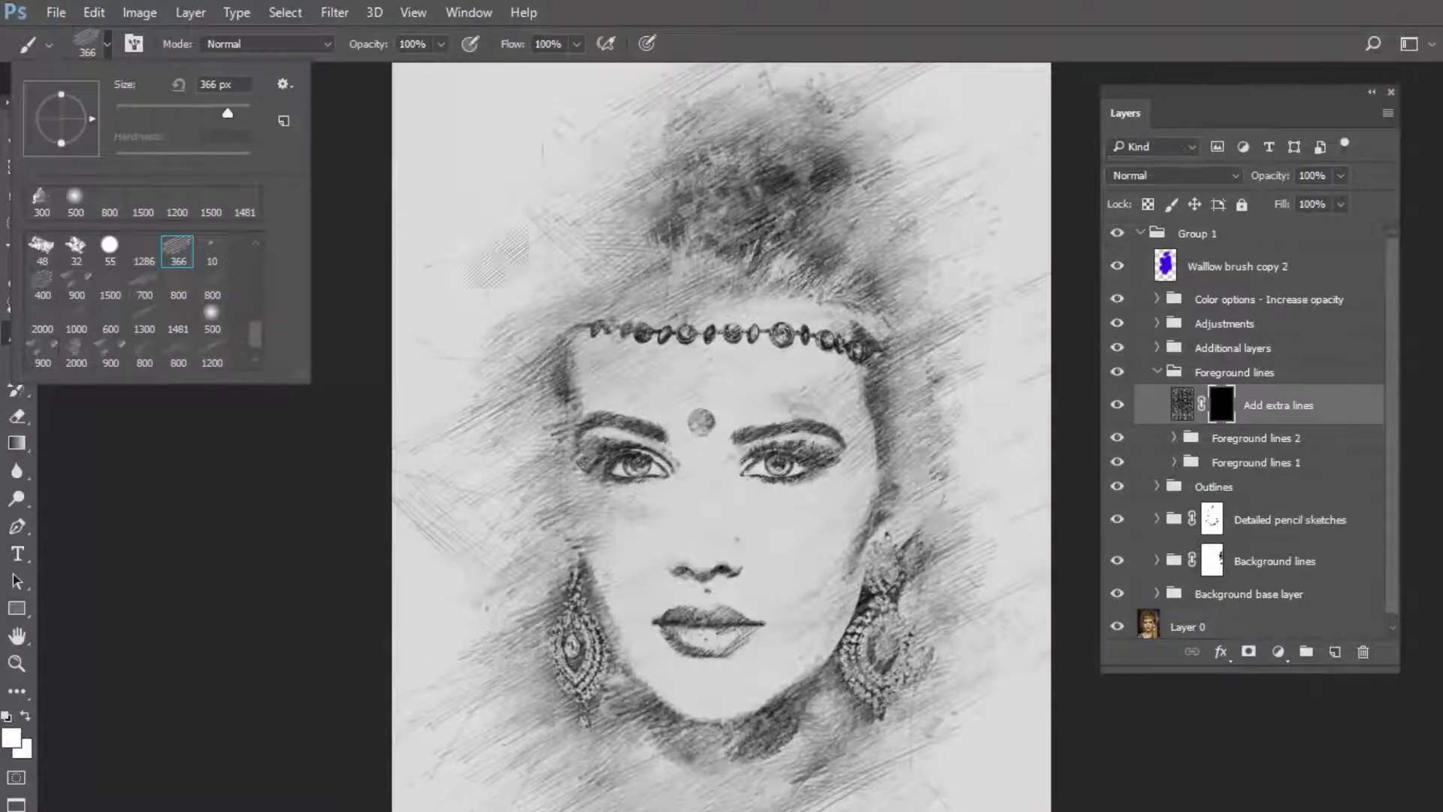
click(603, 263)
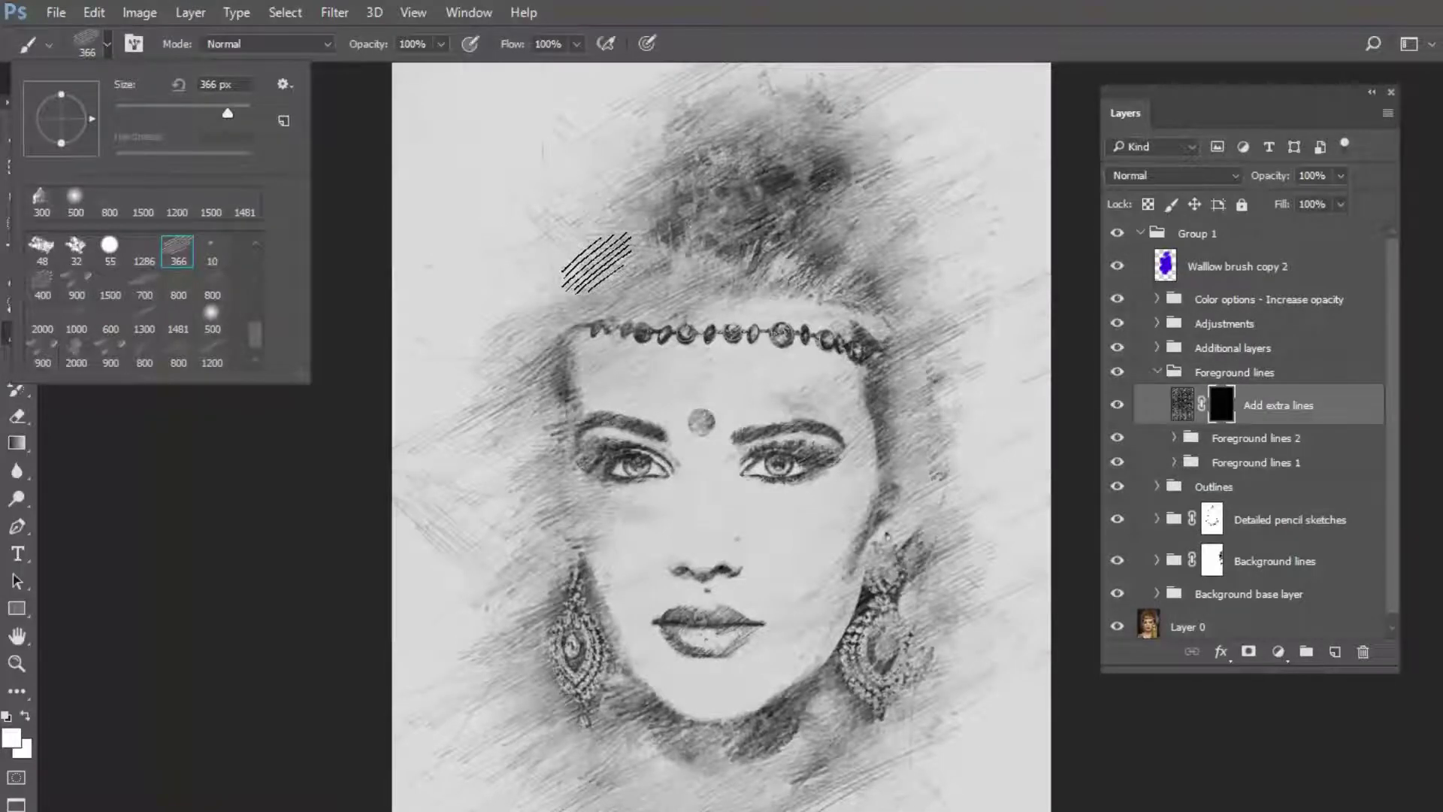
click(557, 272)
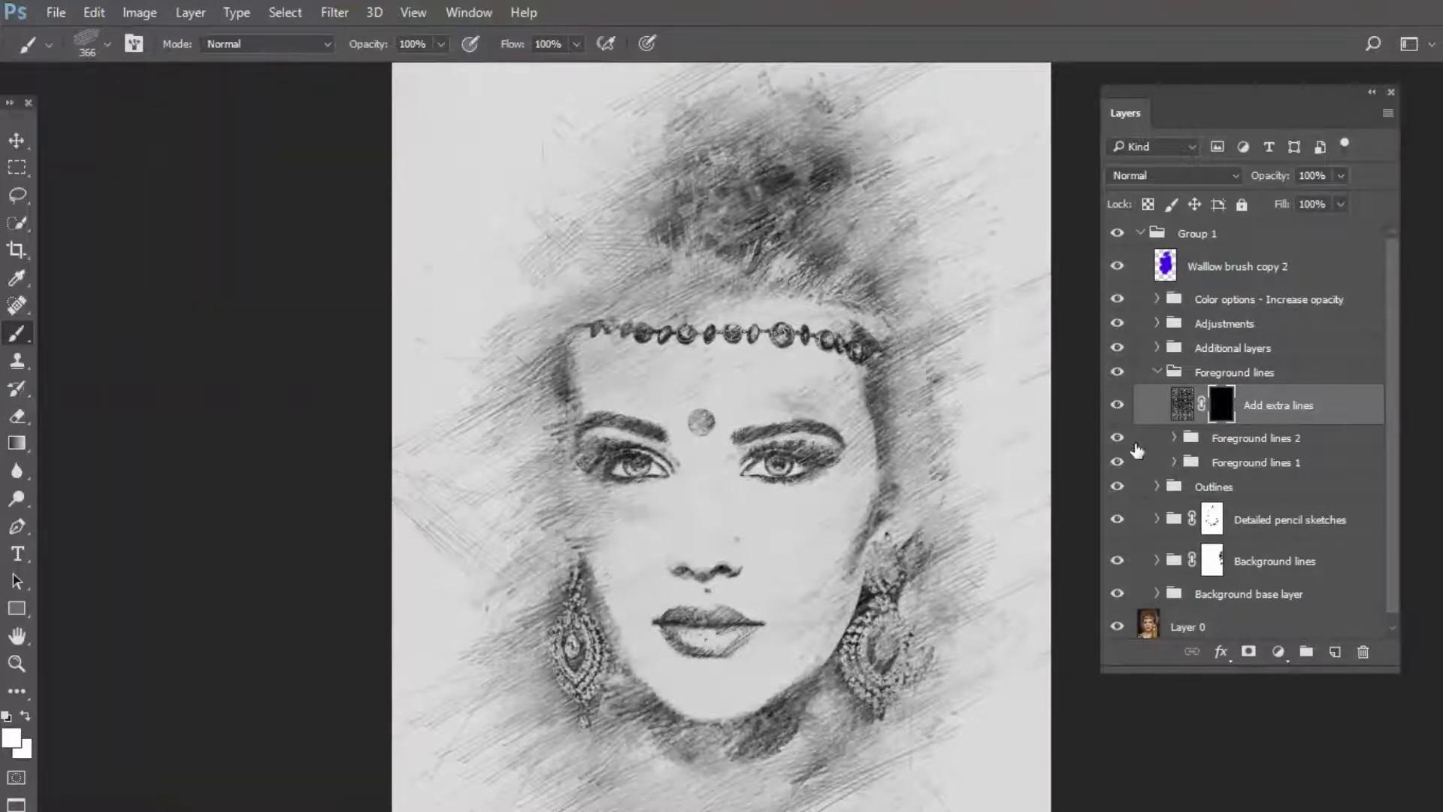
- Keep white as the foreground colour and paint hatching on the Add extra lines mask around both sides of the hair and the lower right
click(12, 739)
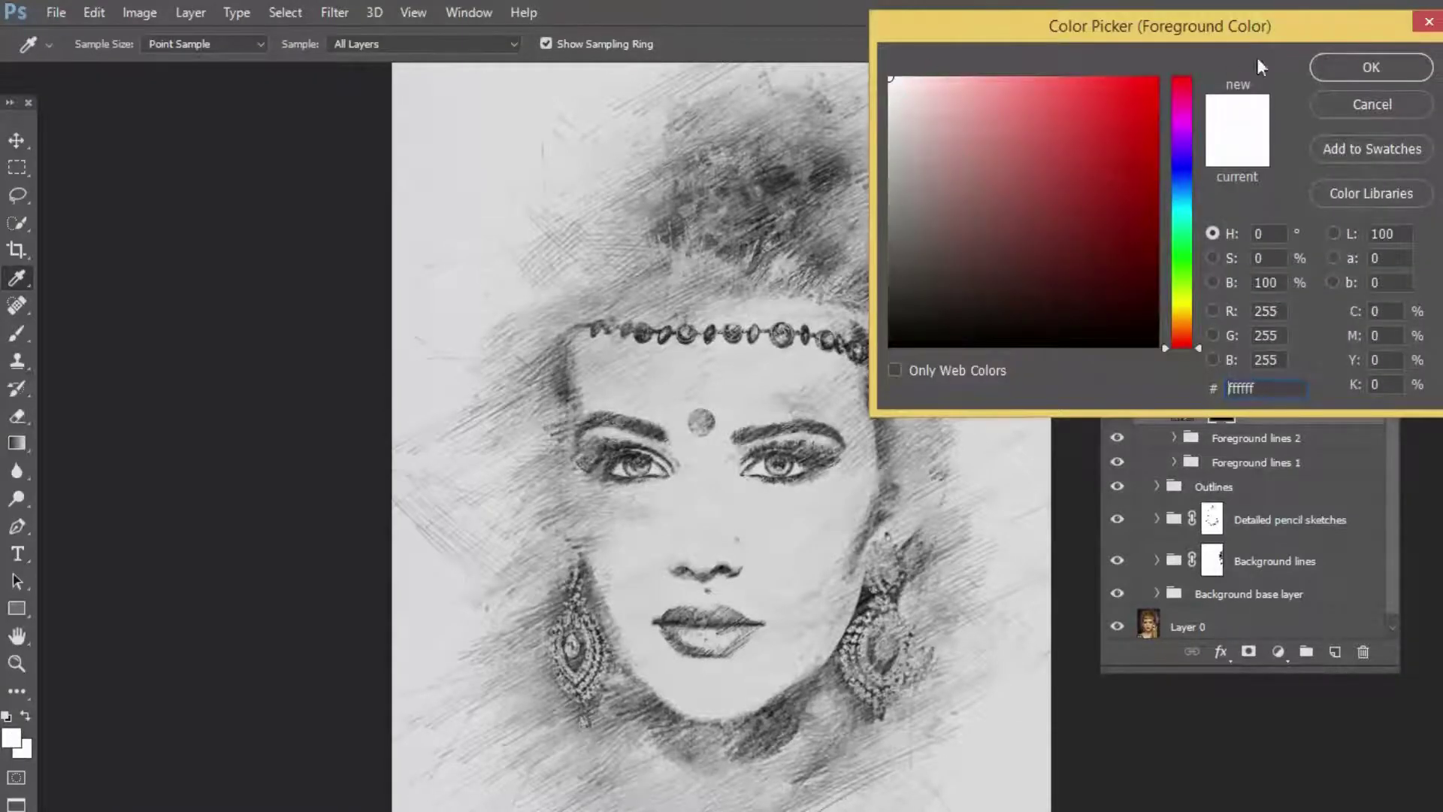
click(1353, 64)
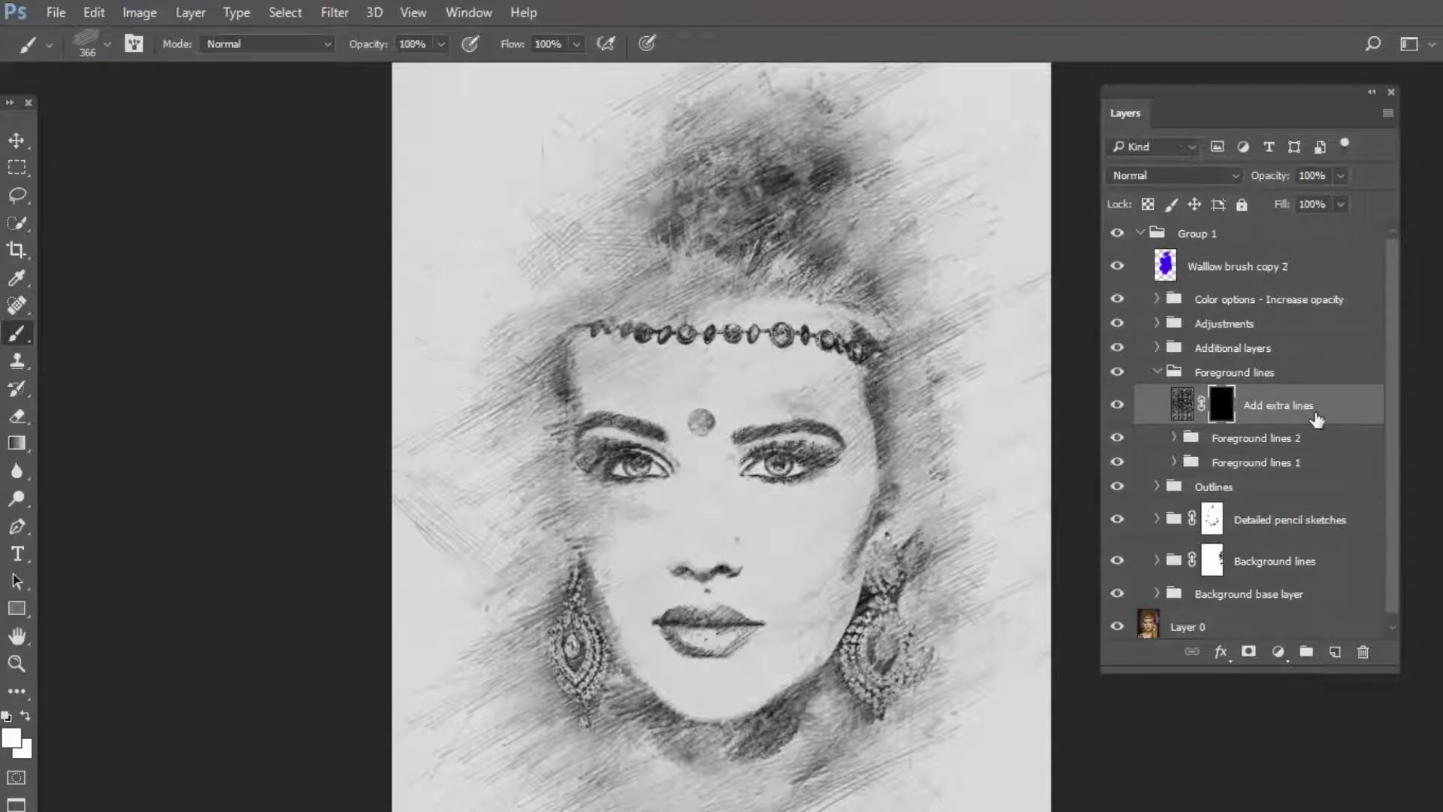
click(504, 212)
click(578, 158)
scroll(632, 257, up, 1)
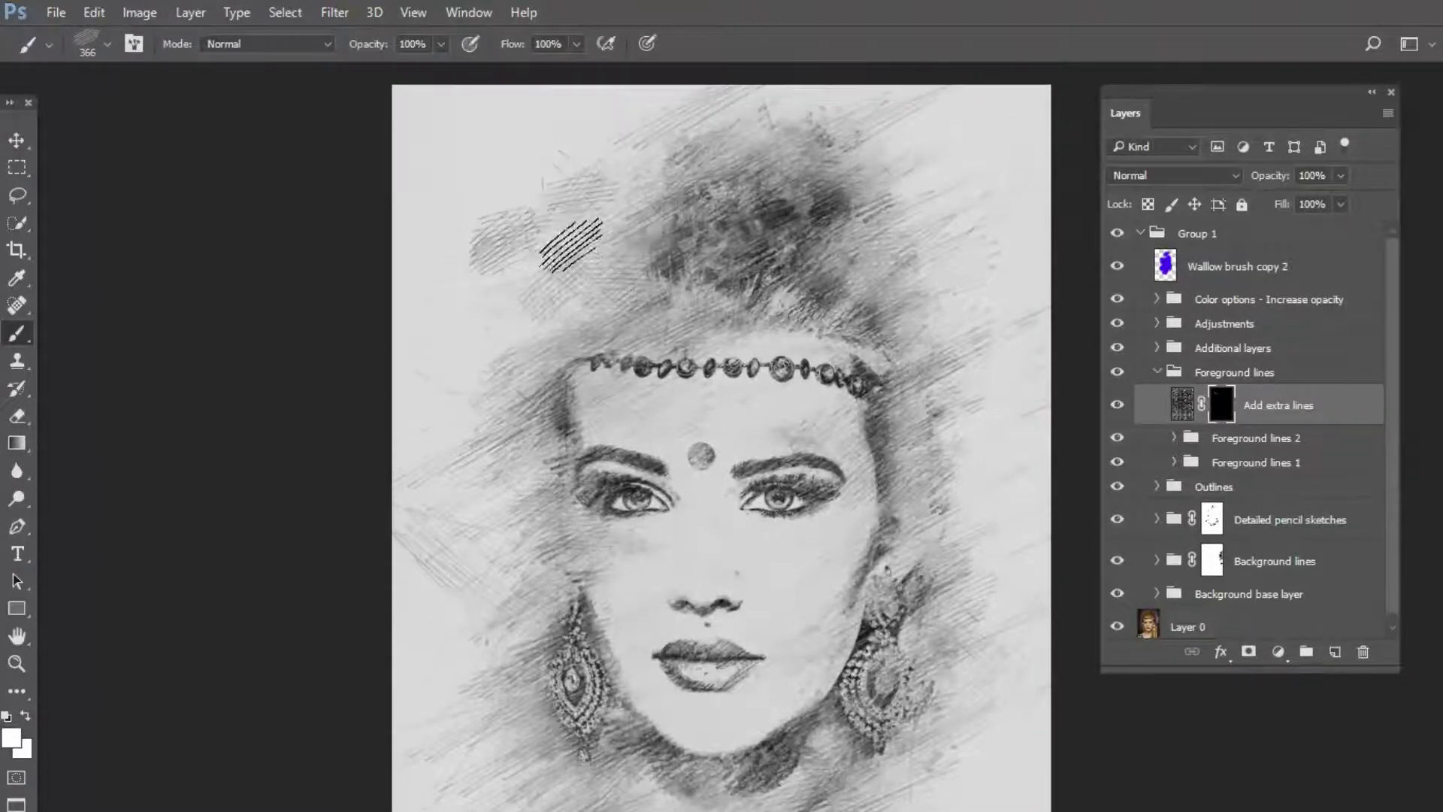
click(499, 313)
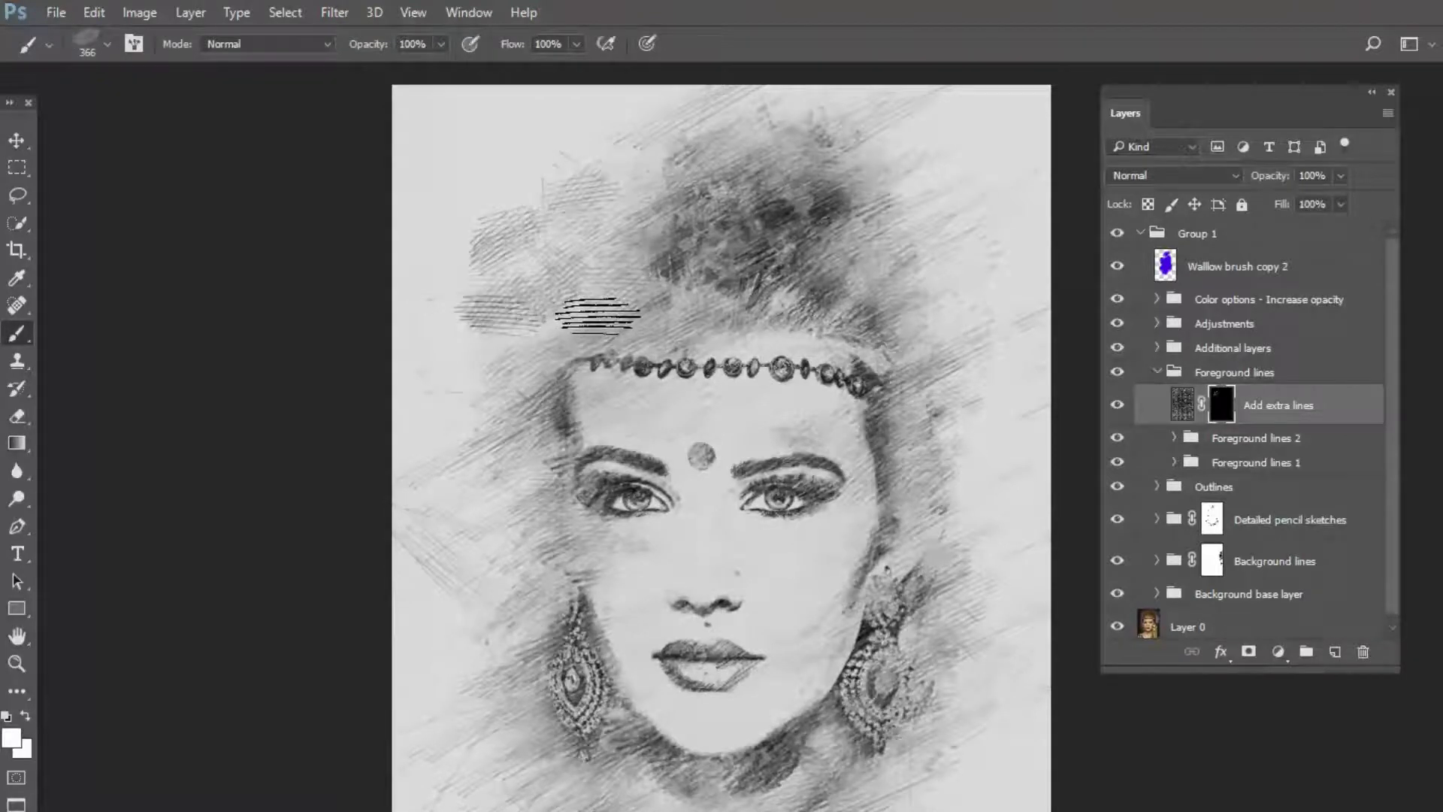
scroll(601, 308, up, 1)
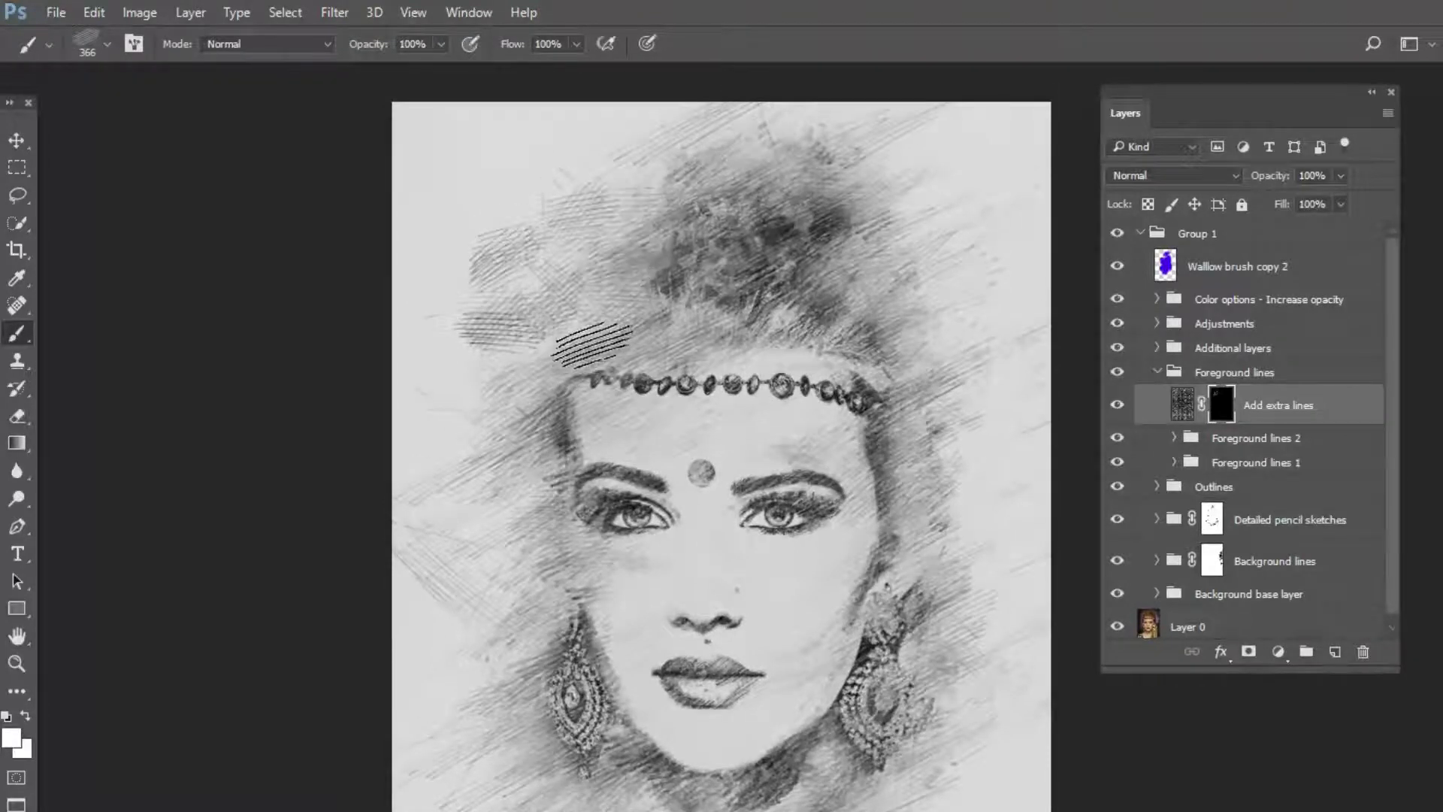
scroll(834, 286, down, 2)
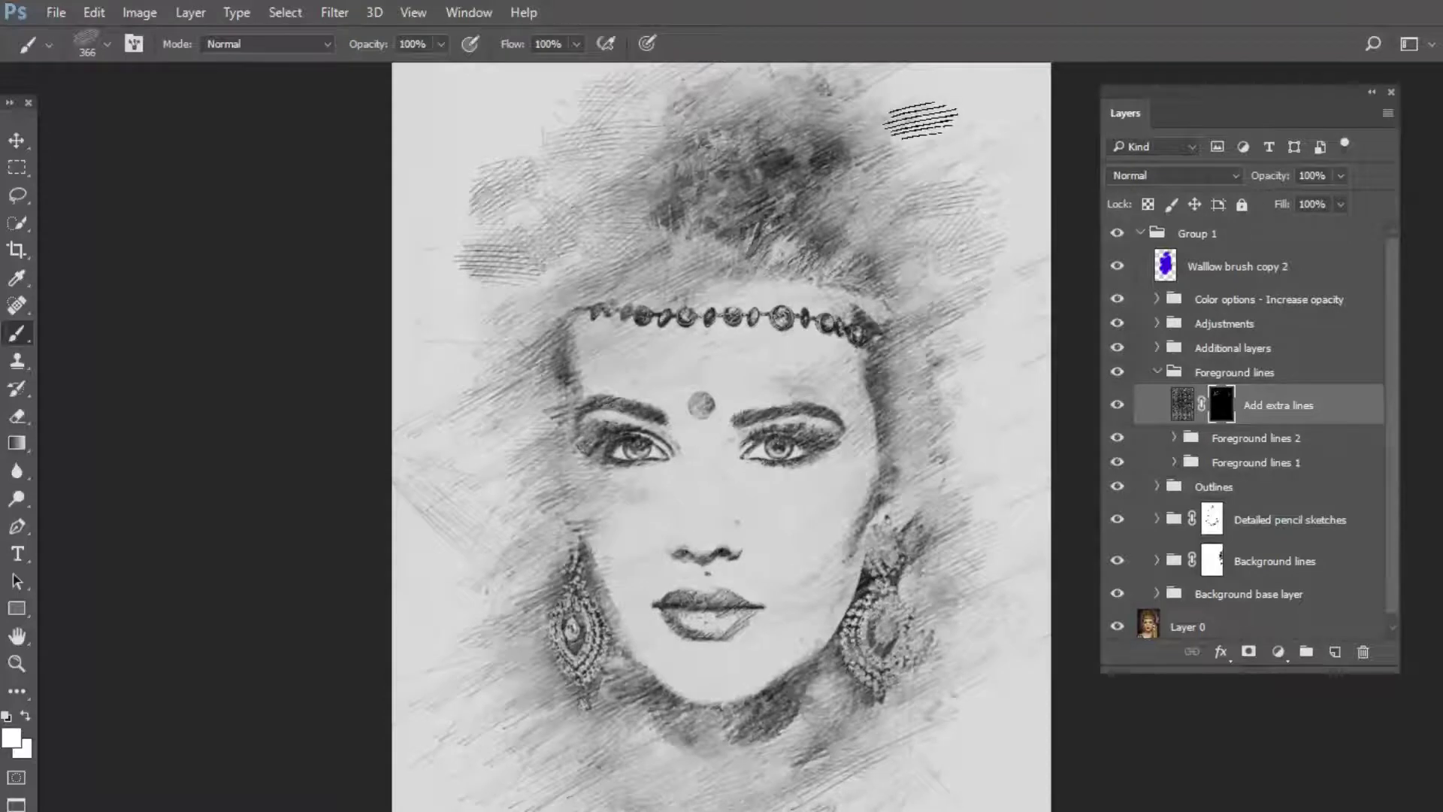
scroll(894, 406, down, 4)
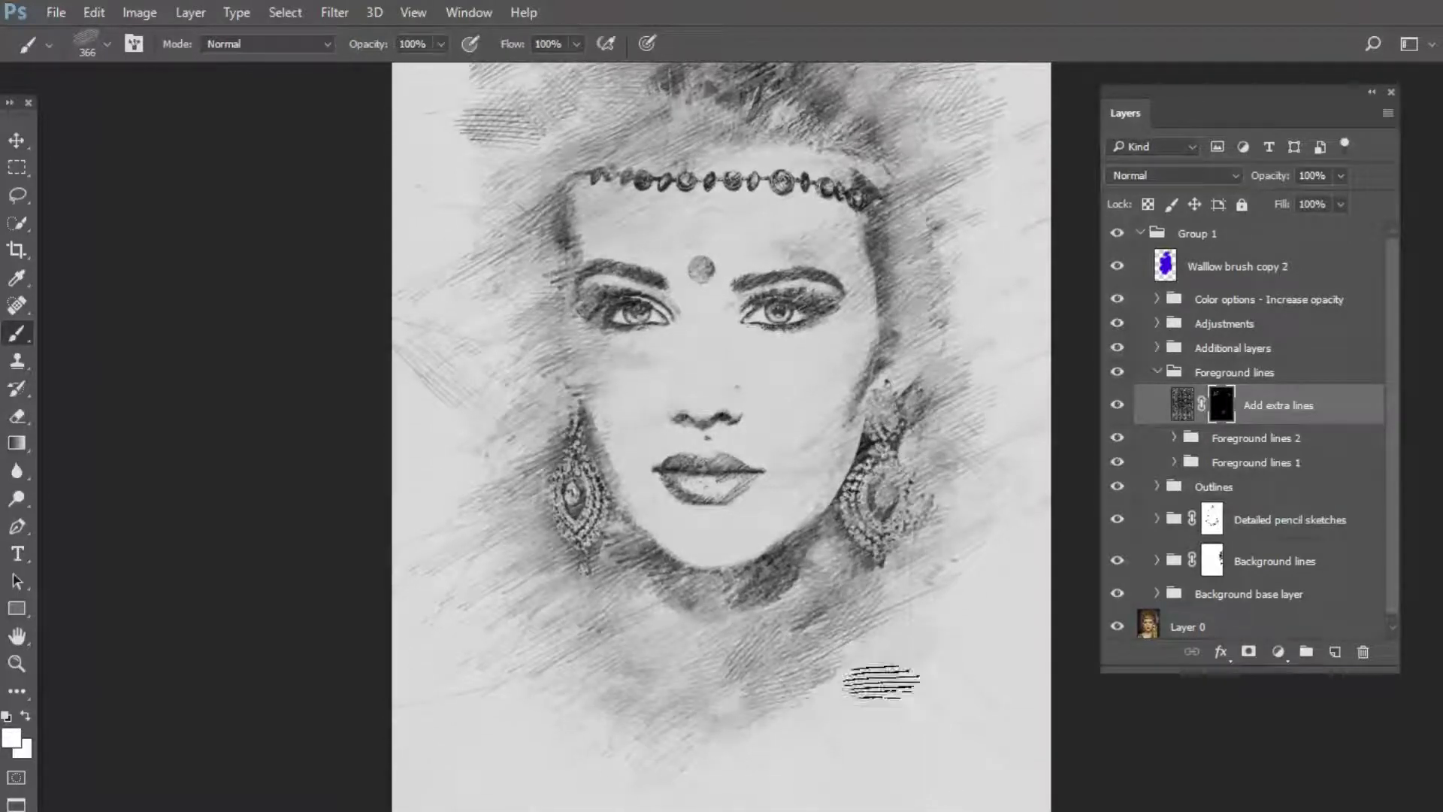
scroll(898, 462, up, 2)
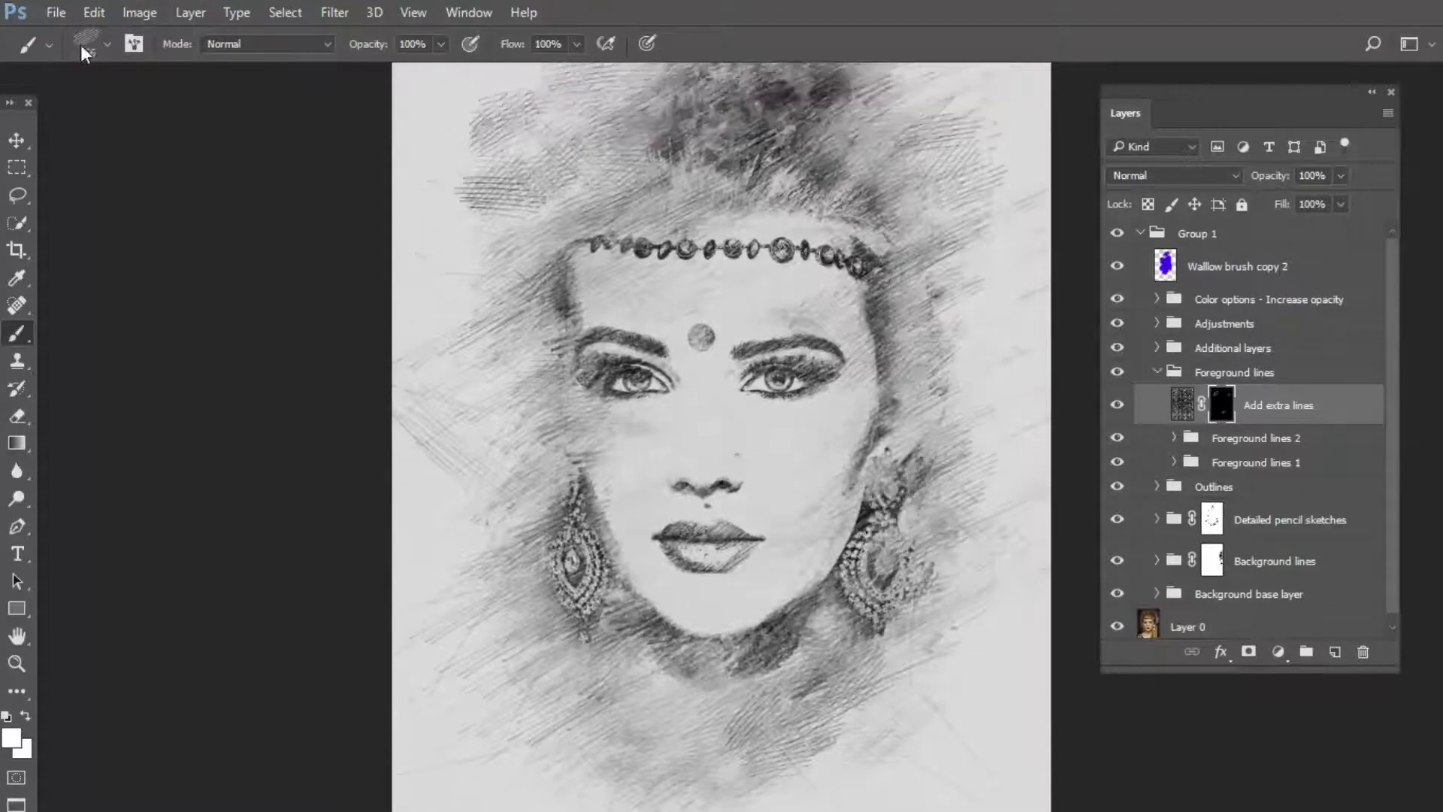
- Choose the 400 px hatching brush and dab white on the Add extra lines mask around the sketch's right and lower edges
click(110, 43)
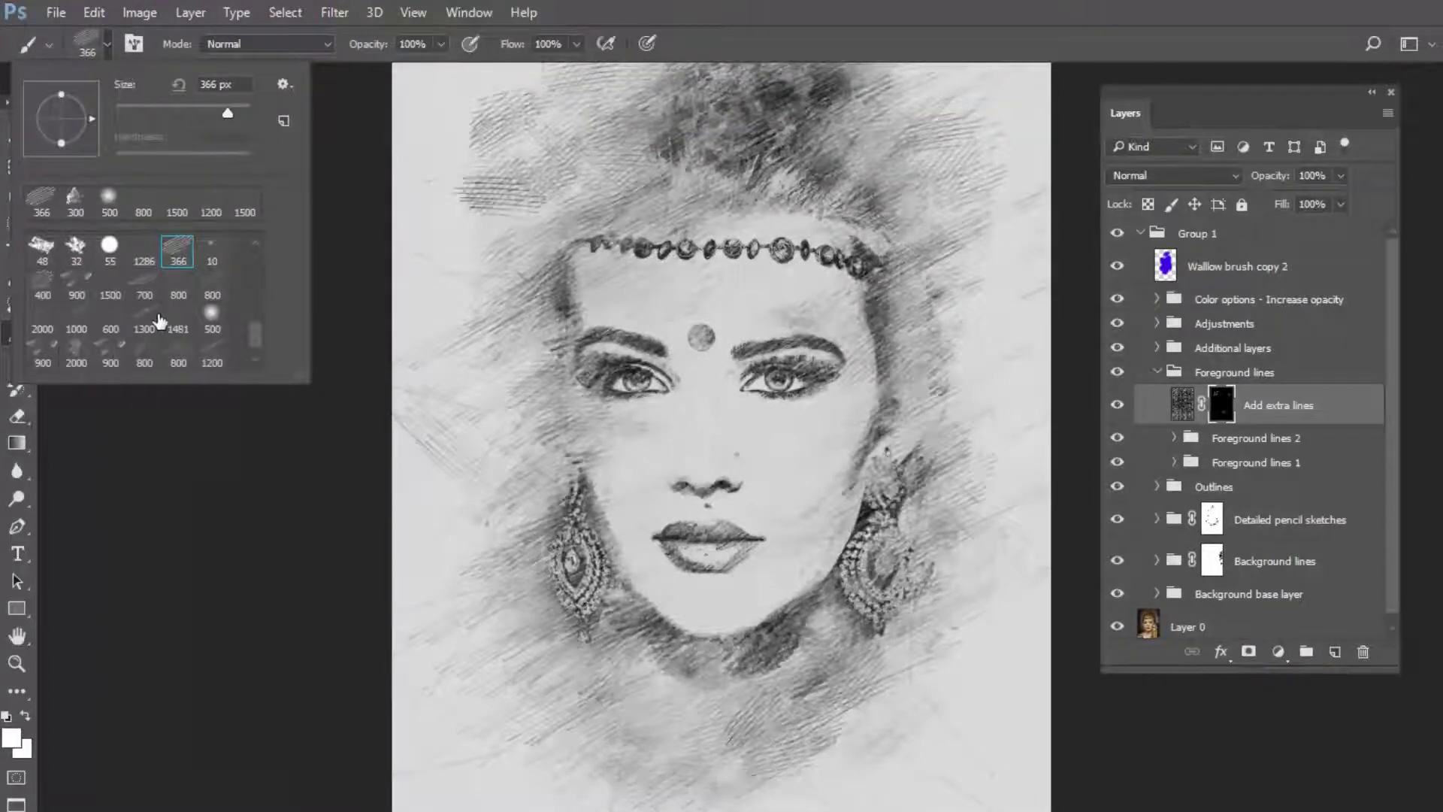
double_click(43, 284)
scroll(977, 320, up, 1)
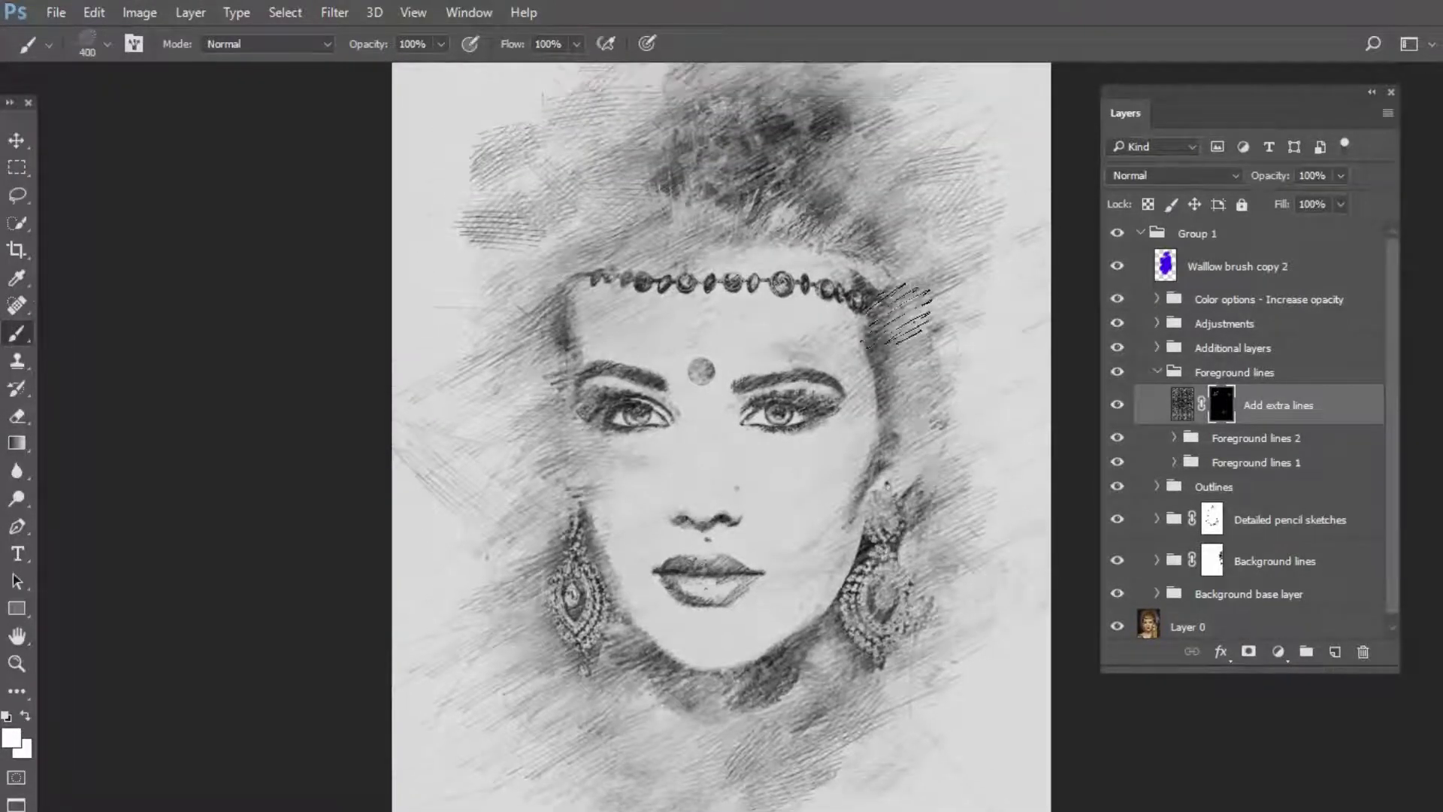
scroll(898, 316, up, 1)
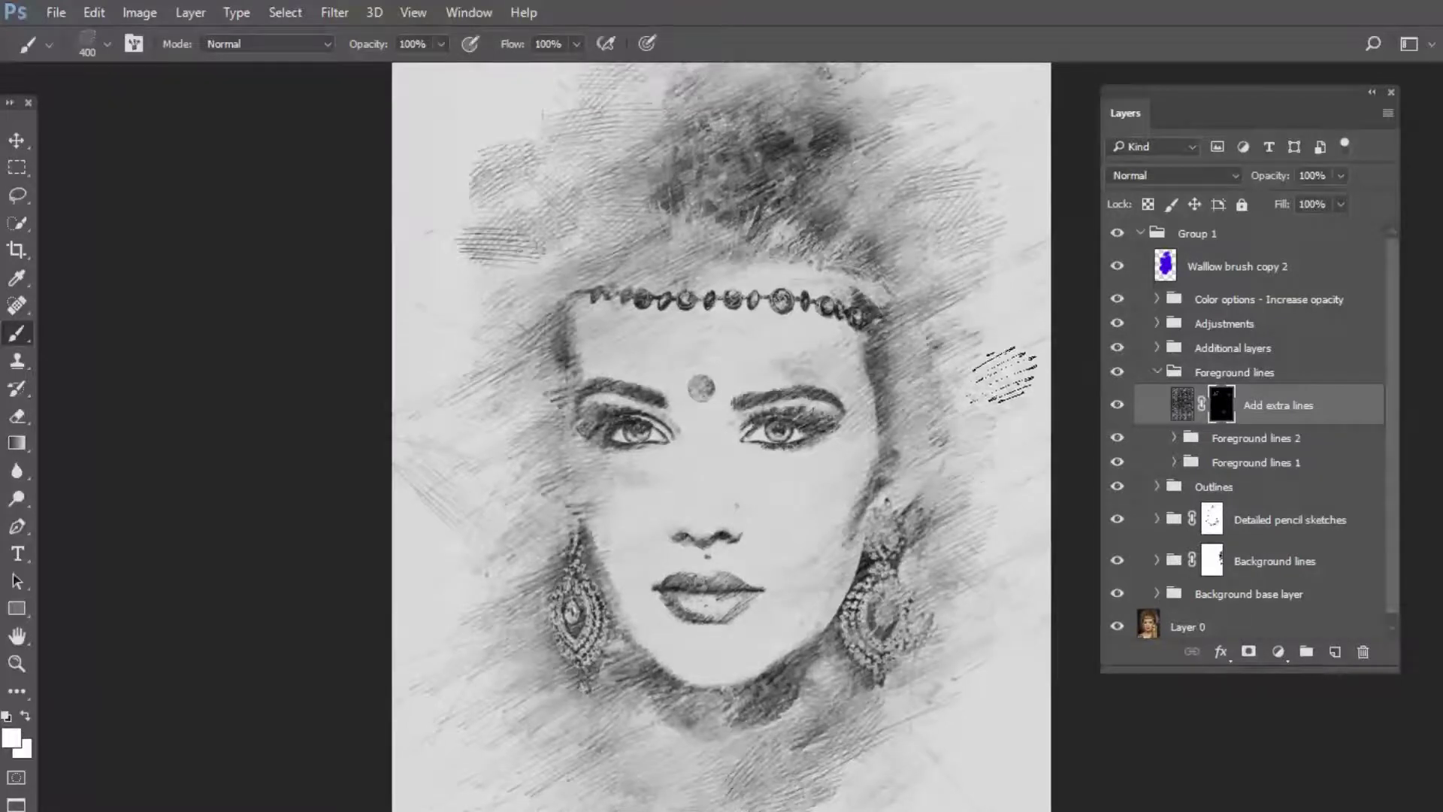
scroll(977, 451, down, 4)
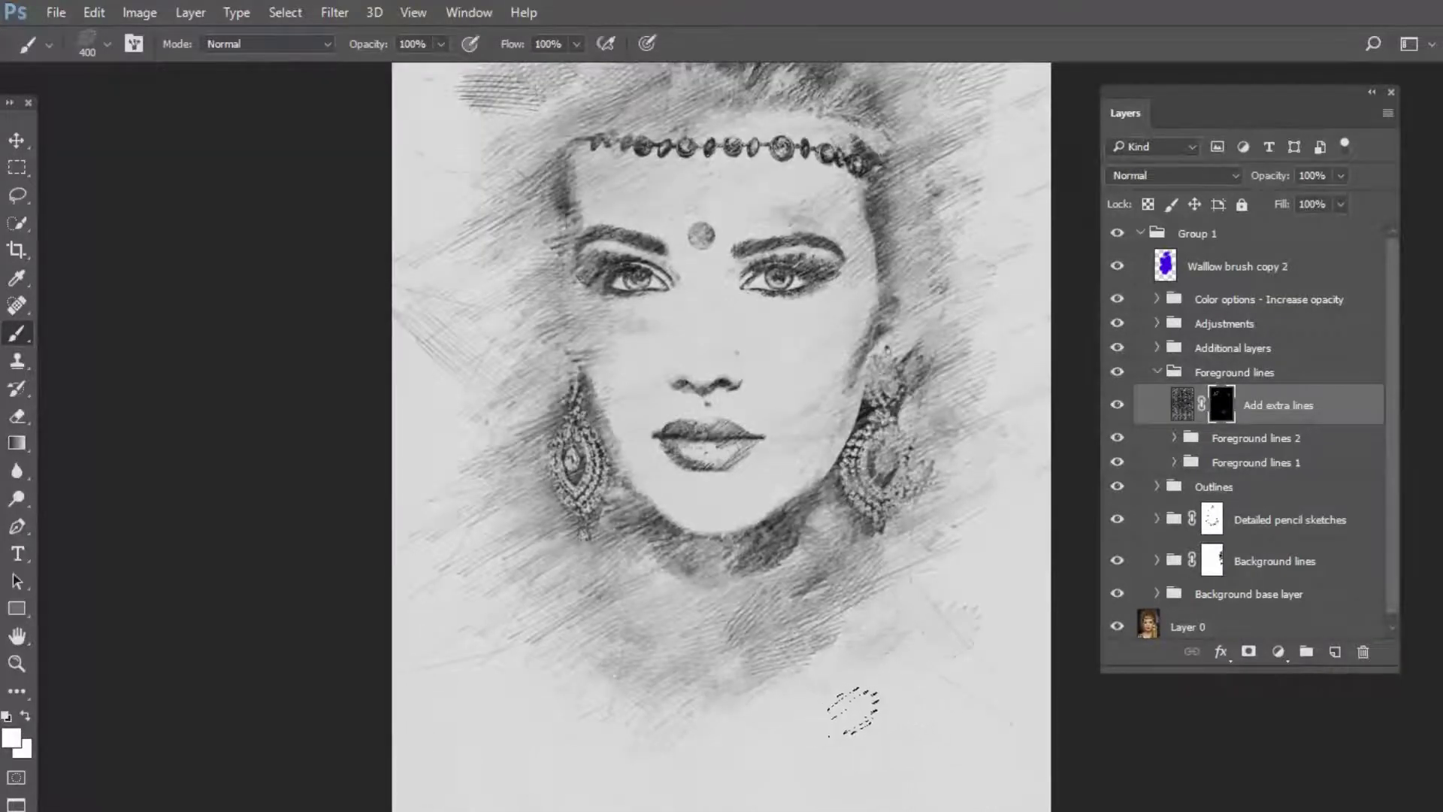
scroll(820, 458, up, 3)
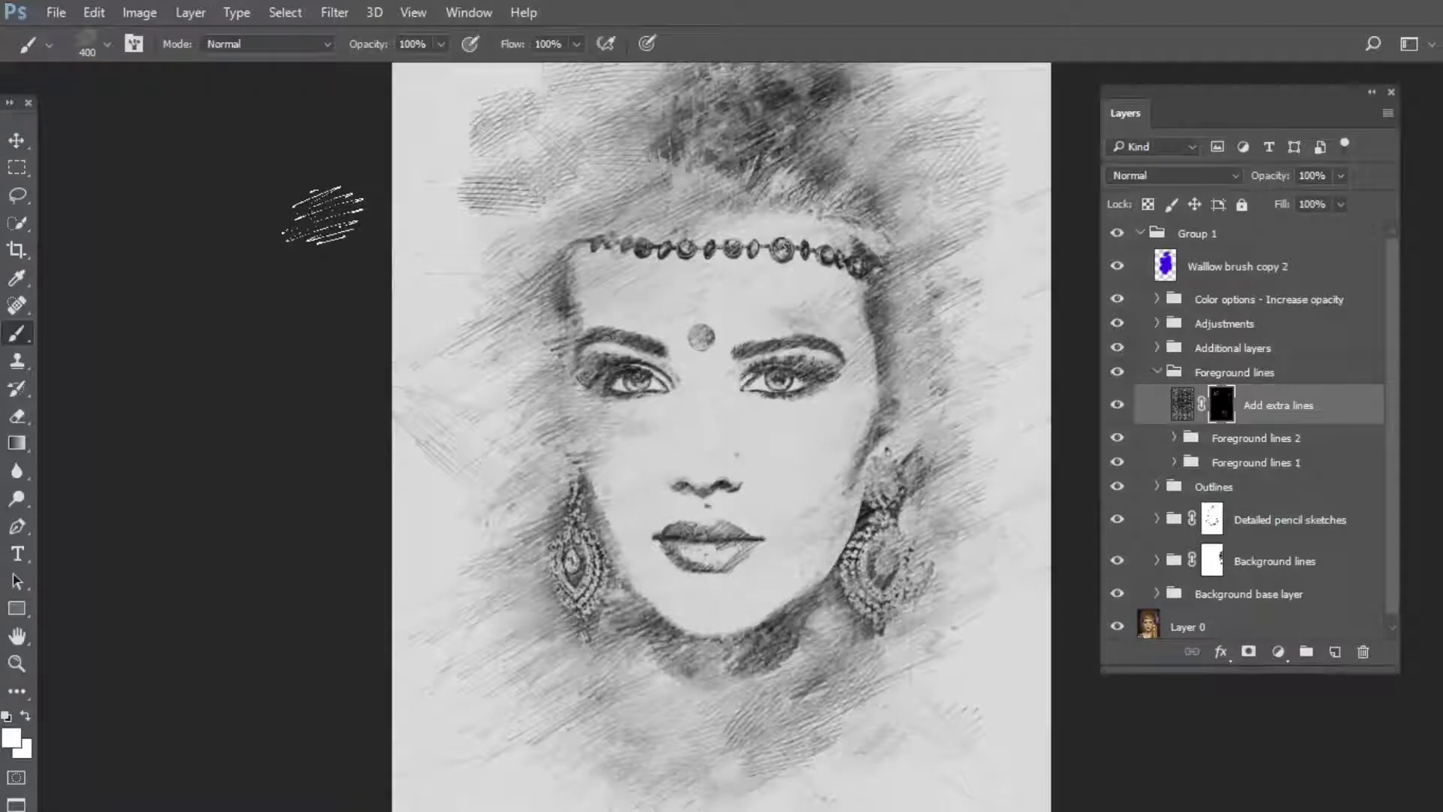
scroll(323, 214, up, 2)
- Choose the 1500 px thin-line brush and dab white on the Add extra lines mask beside the hair's right edge
click(109, 45)
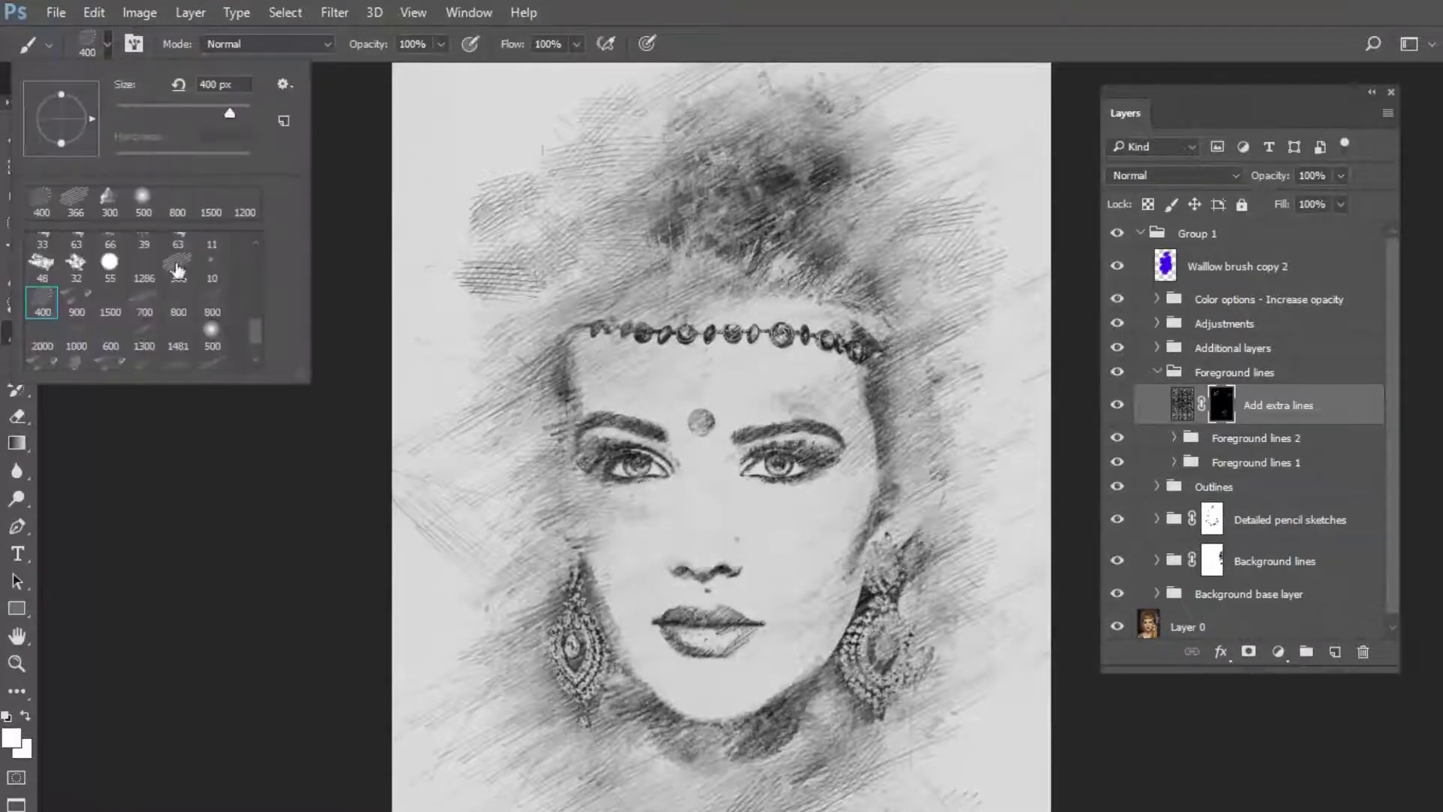
scroll(160, 336, down, 1)
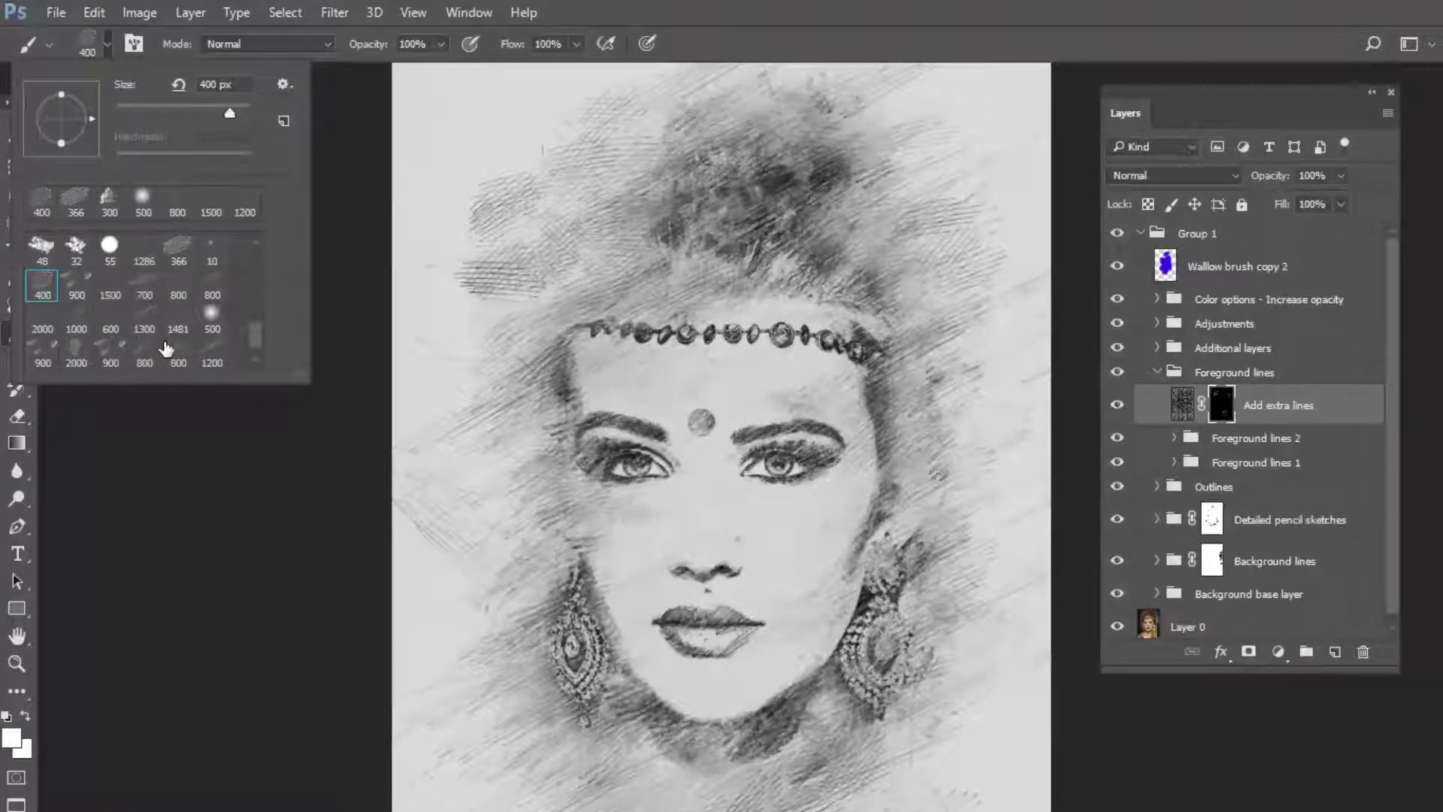
scroll(166, 348, down, 1)
scroll(181, 338, down, 1)
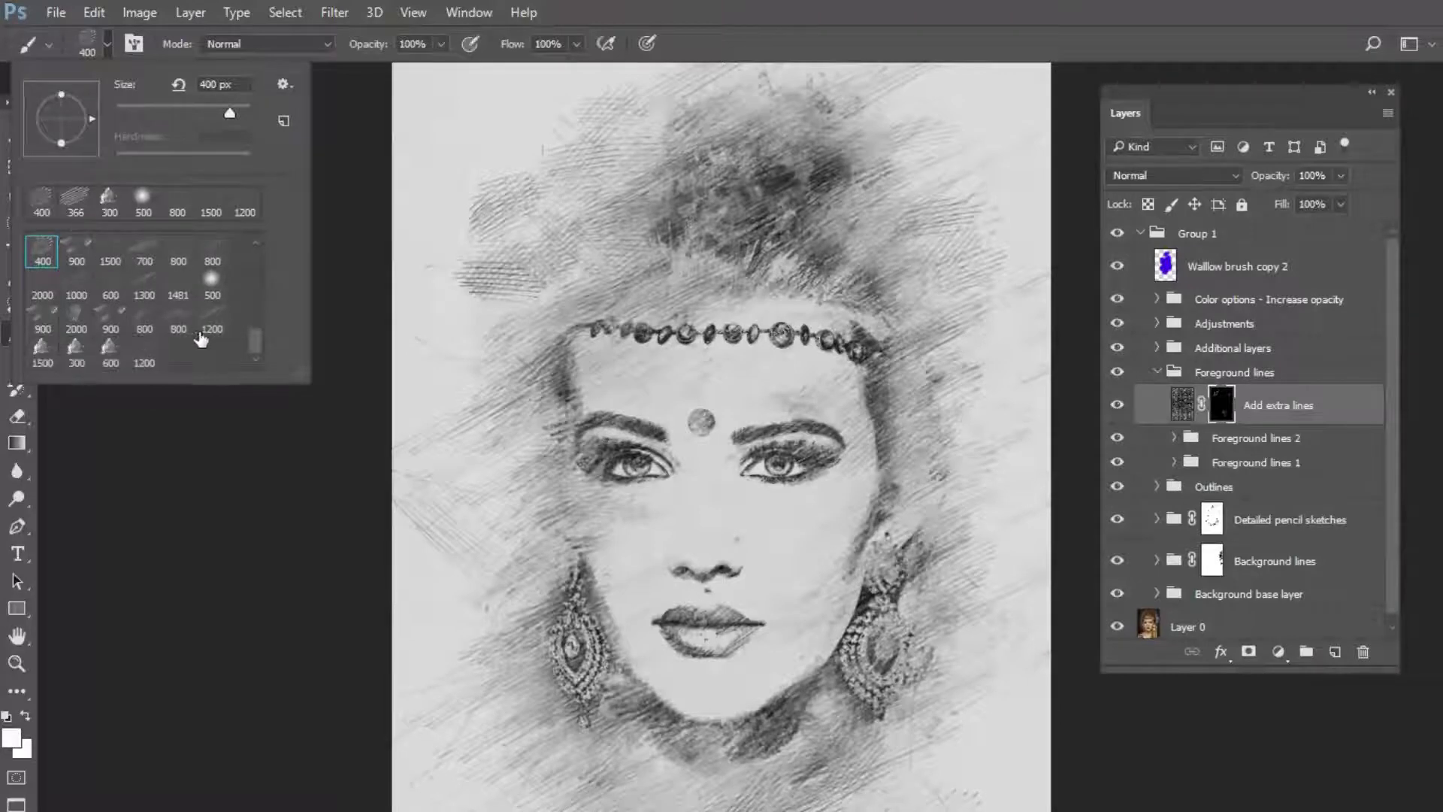
scroll(124, 308, up, 2)
scroll(184, 336, down, 2)
scroll(124, 331, up, 1)
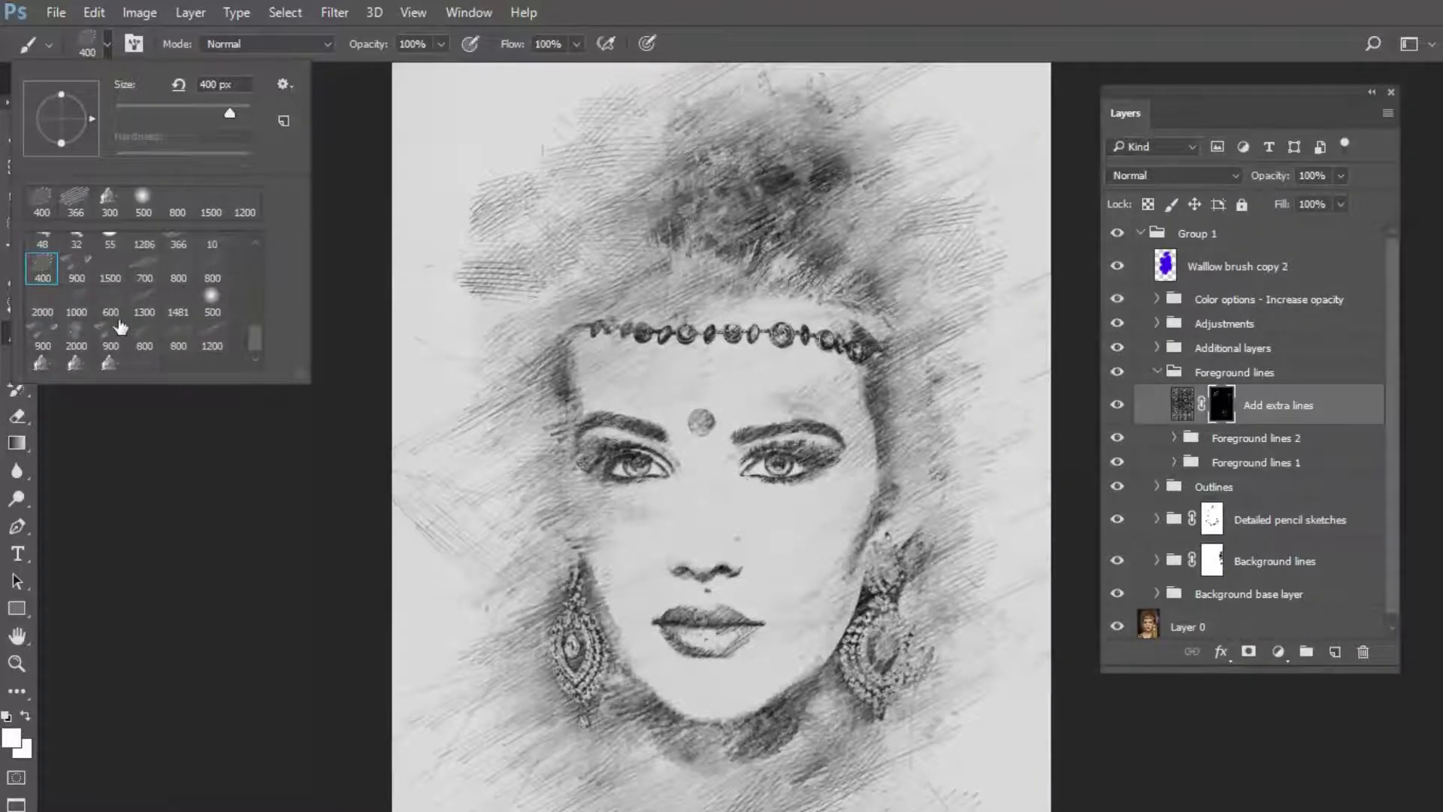
click(110, 272)
click(969, 208)
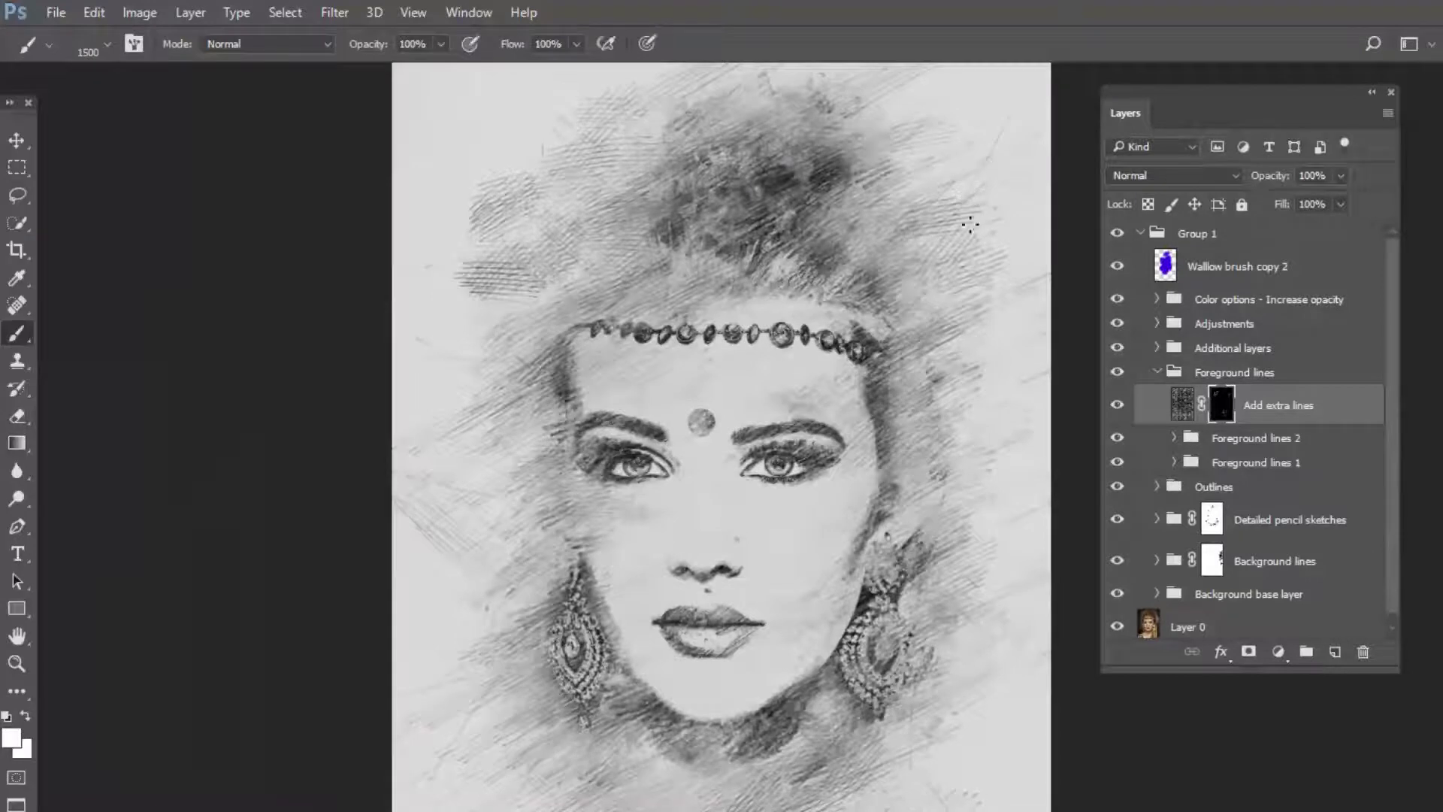
- Dab more thin white lines on the Add extra lines mask below the neck and around the outer edges of the sketch
scroll(947, 271, up, 1)
scroll(959, 290, down, 10)
scroll(883, 557, down, 1)
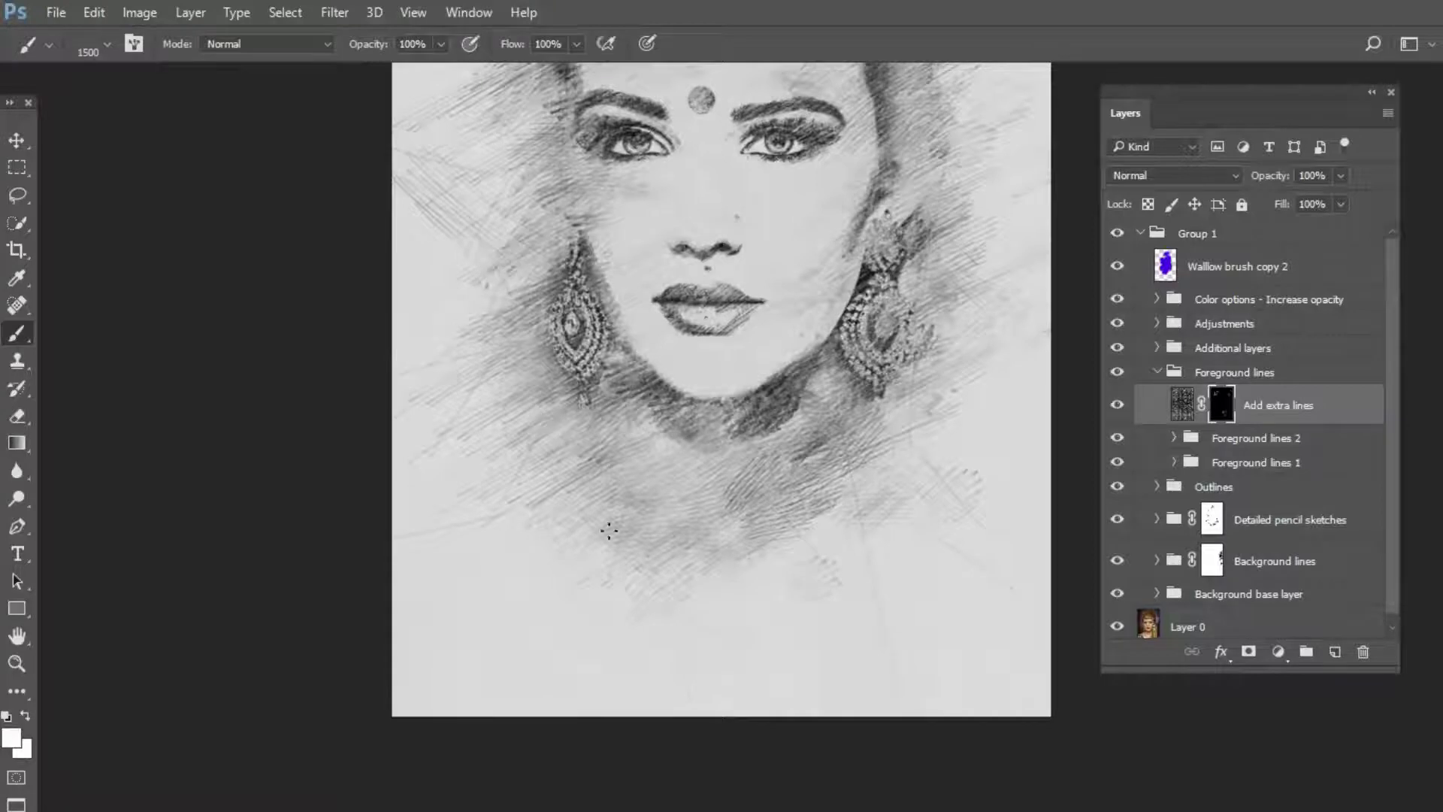
scroll(894, 471, up, 8)
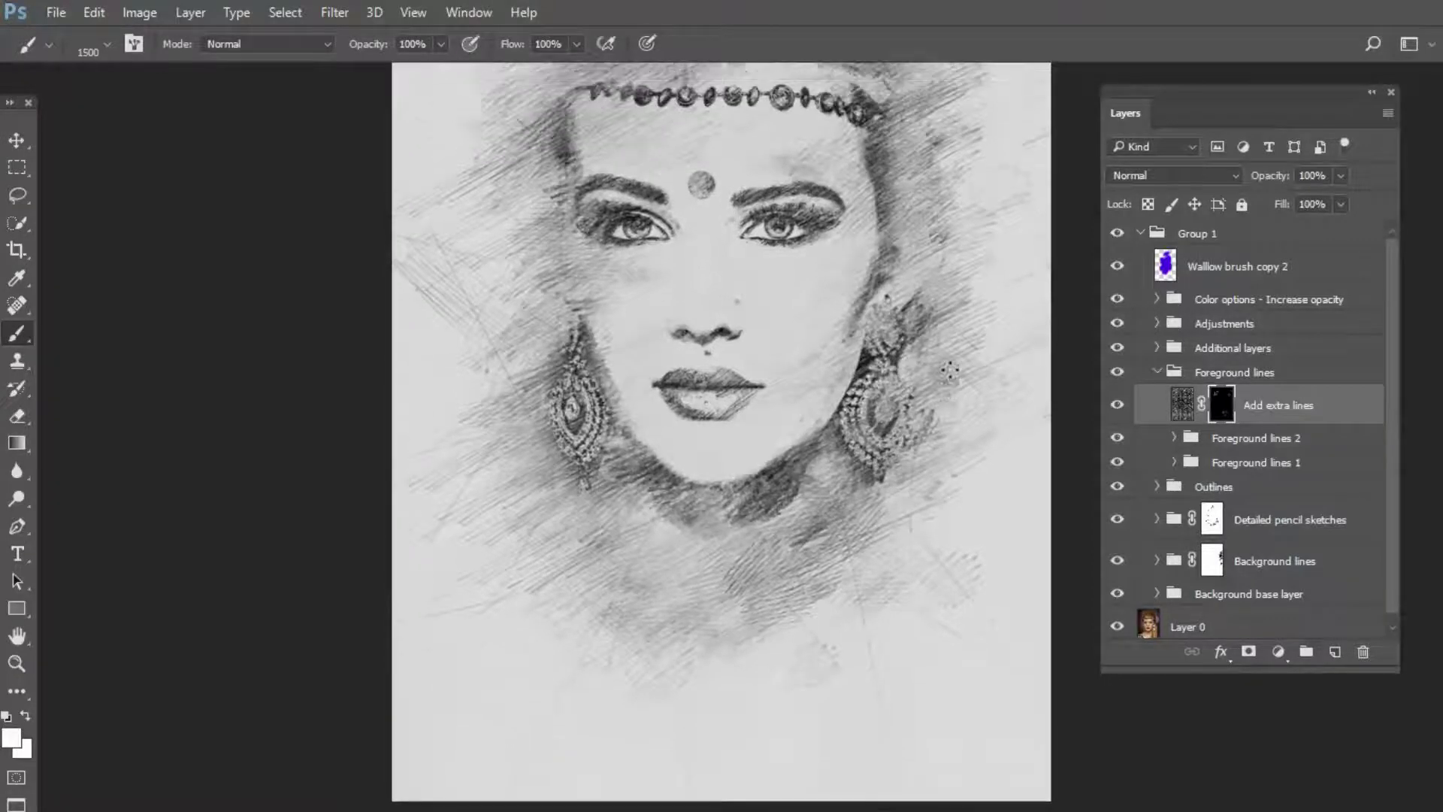
scroll(915, 323, up, 8)
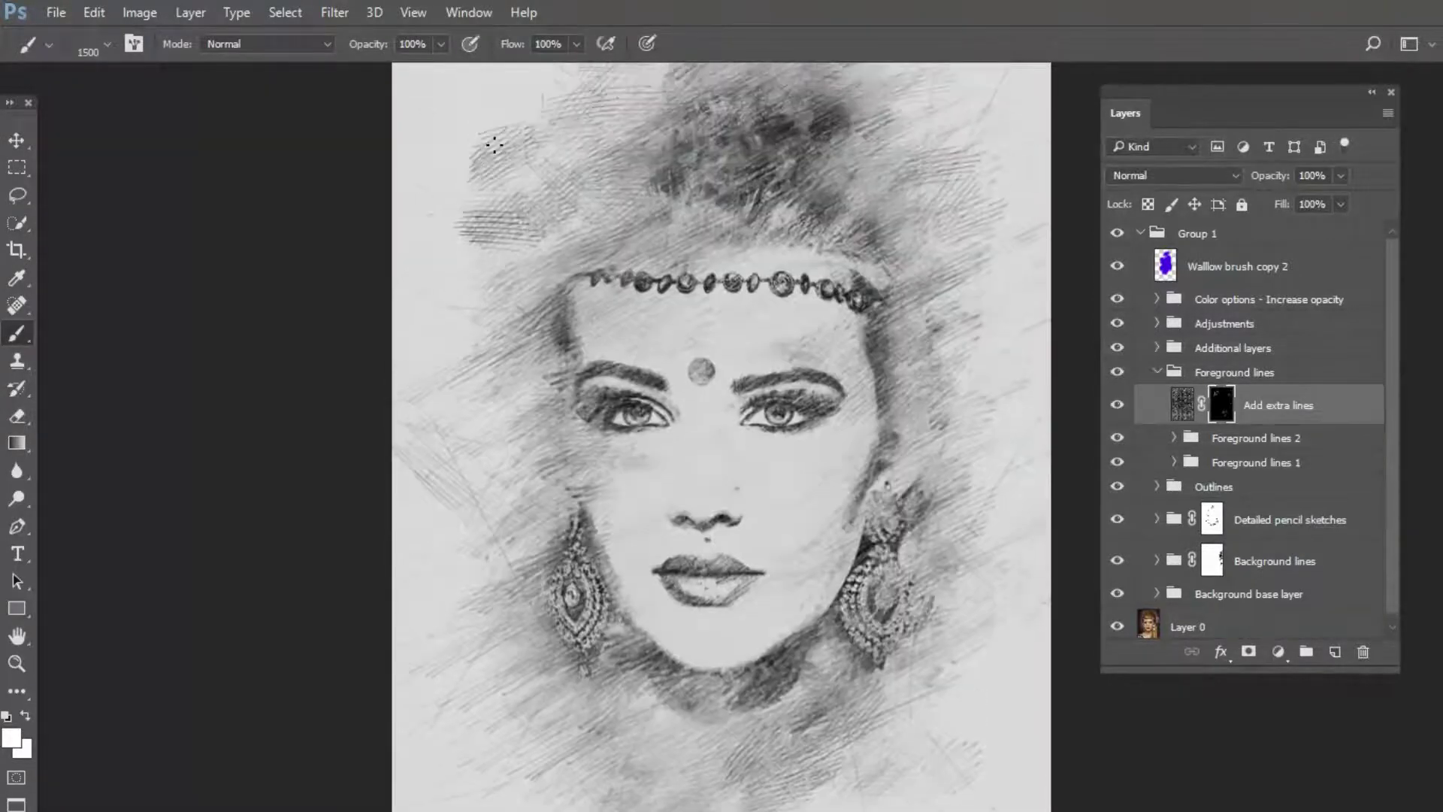
scroll(571, 201, up, 3)
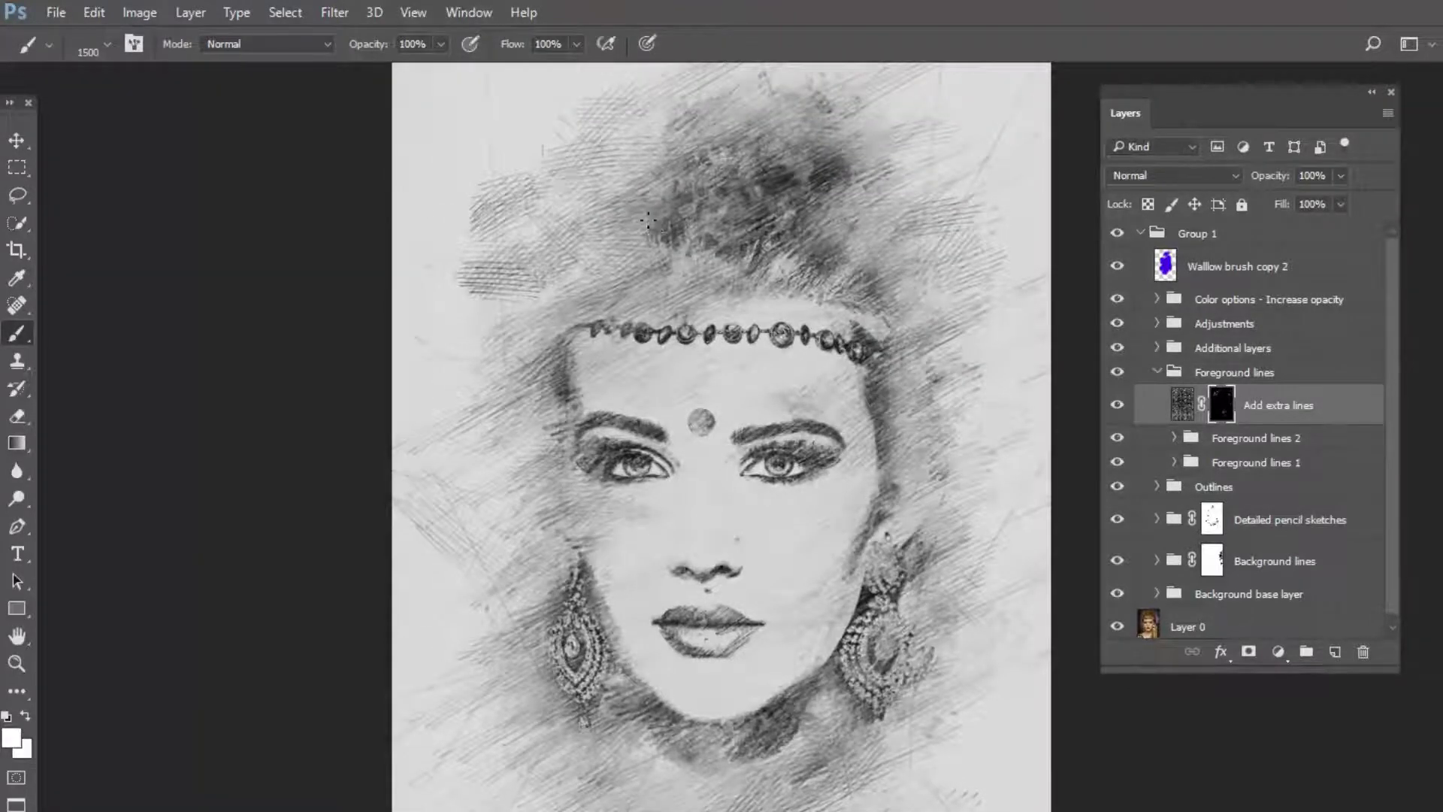
- Choose the 700 px line brush and dab white on the Add extra lines mask above the hair and around the lower edges
key(v)
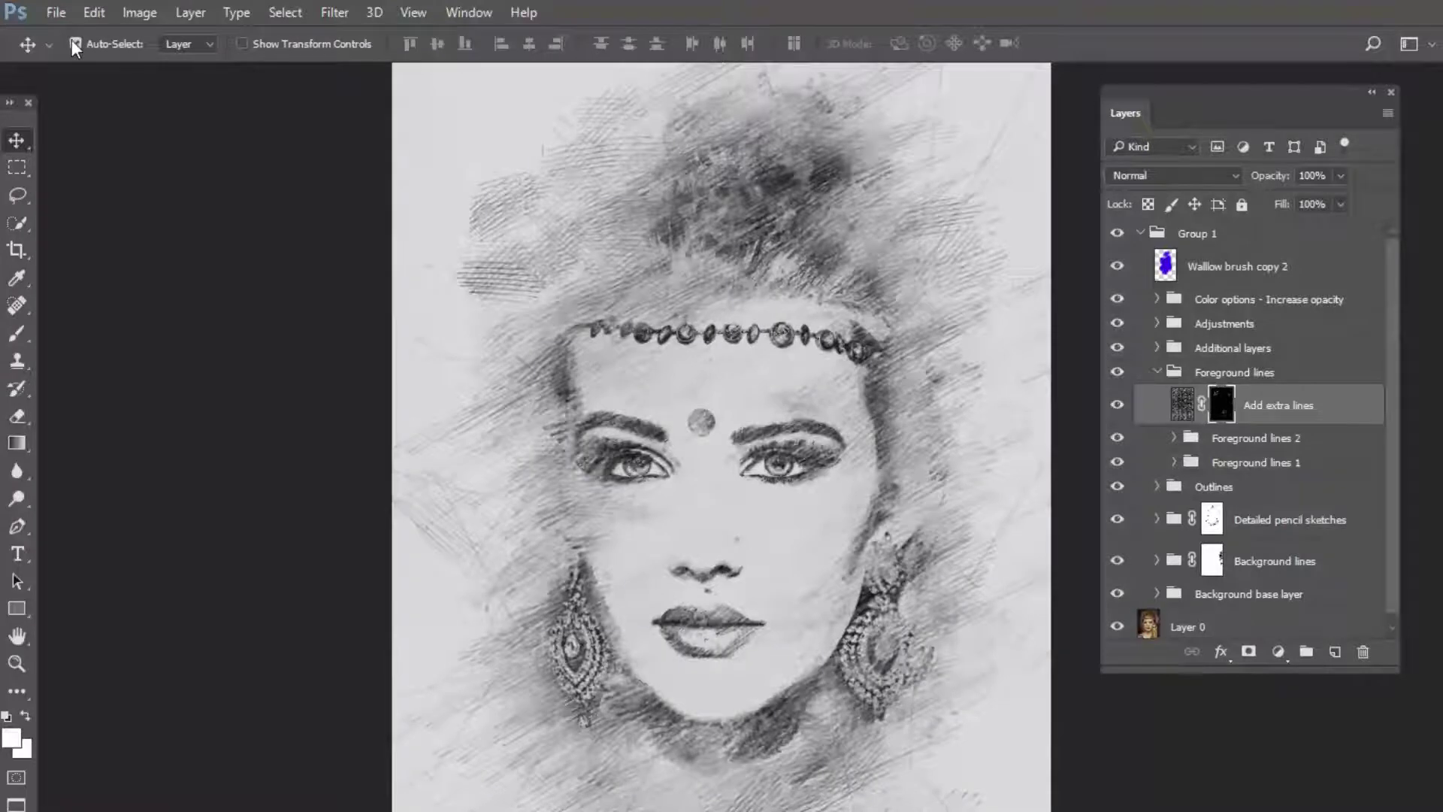
key(b)
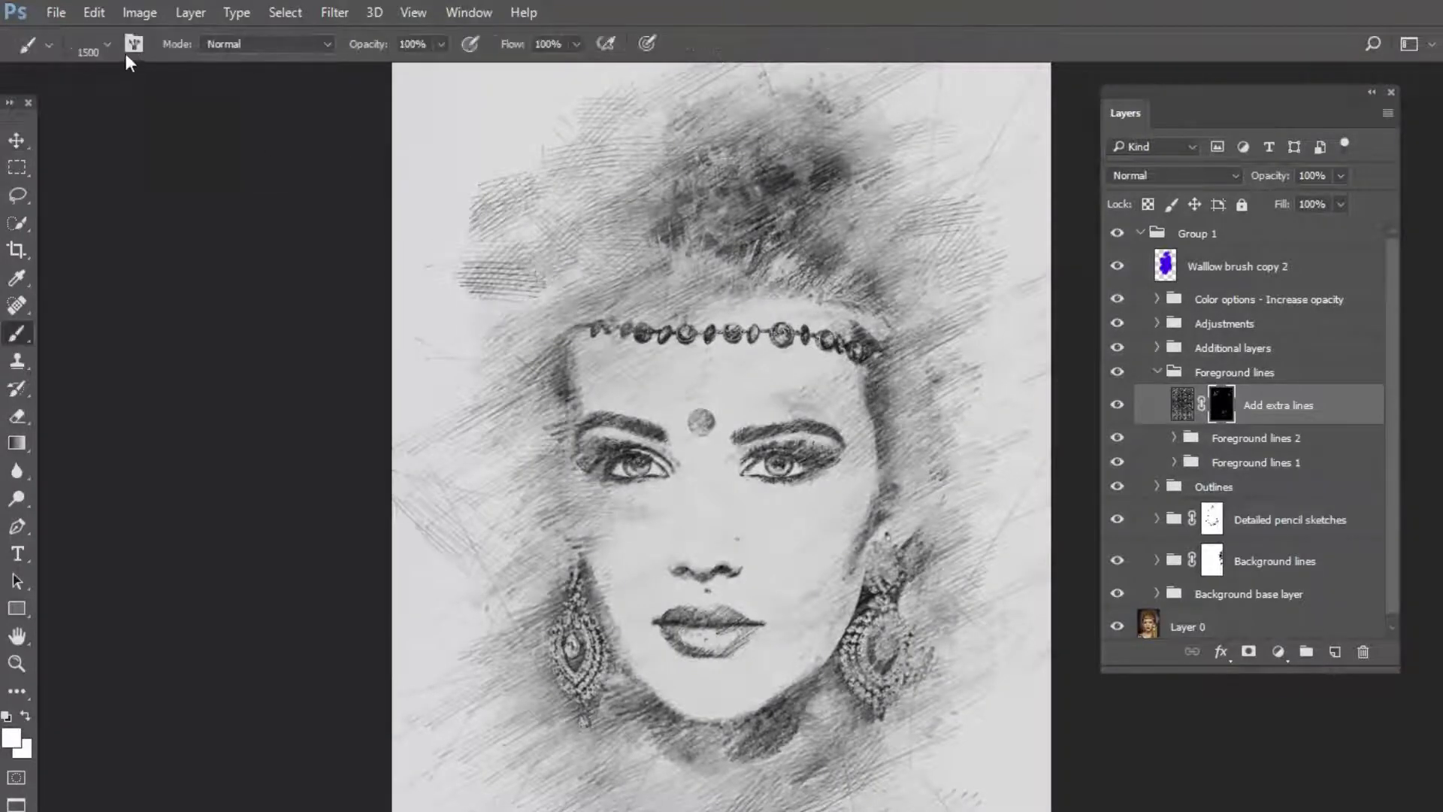
click(106, 44)
scroll(183, 335, up, 2)
scroll(153, 317, down, 1)
click(143, 290)
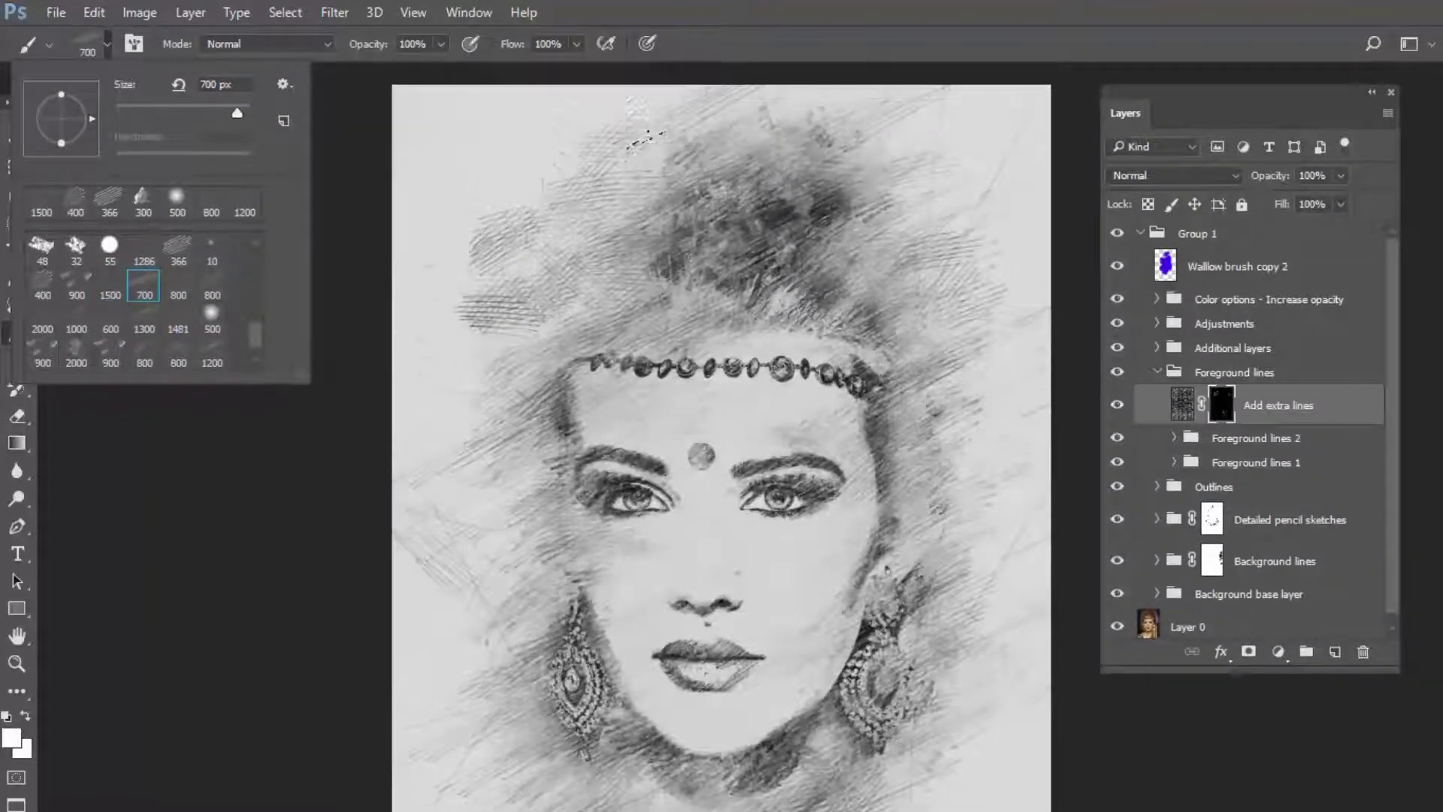
click(646, 140)
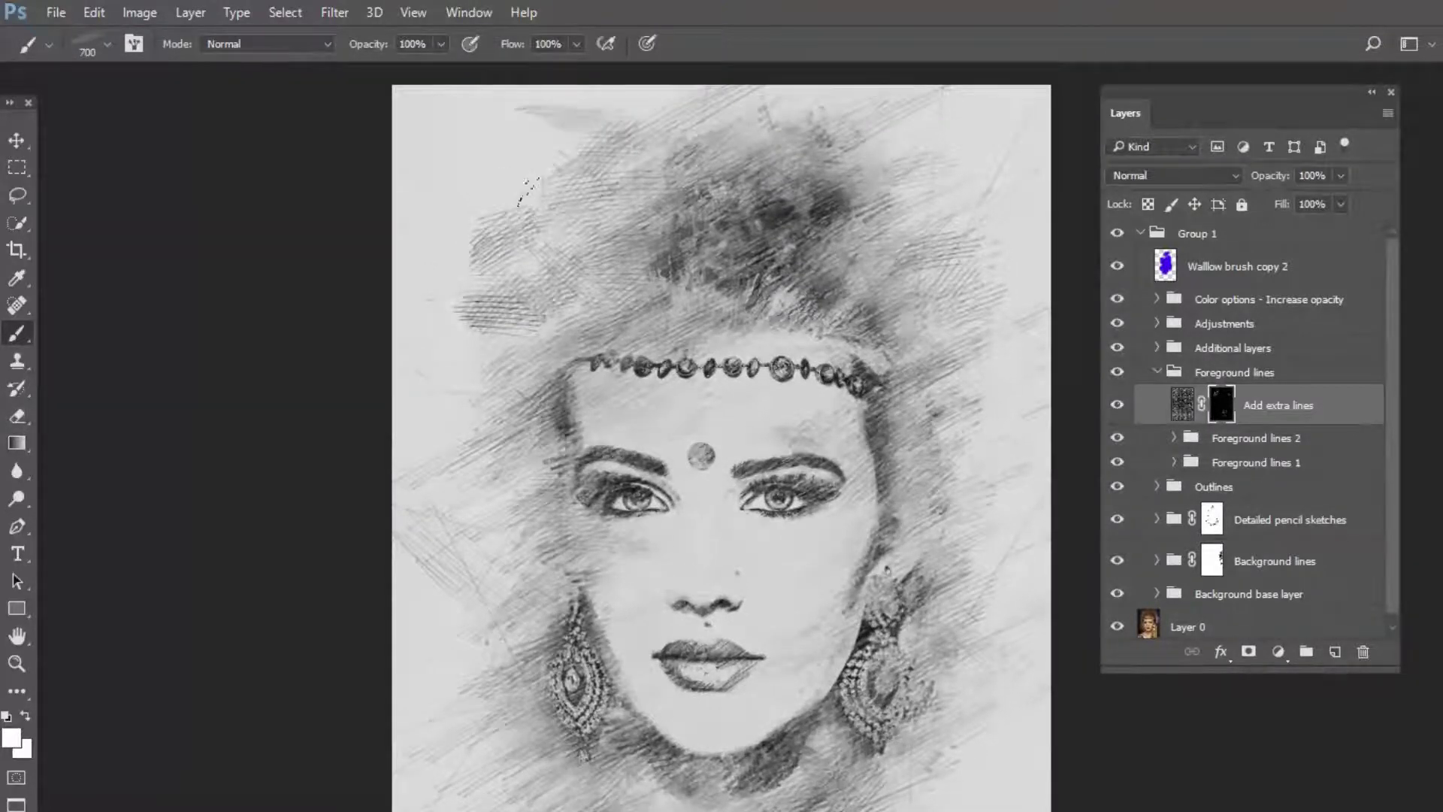
scroll(528, 192, down, 5)
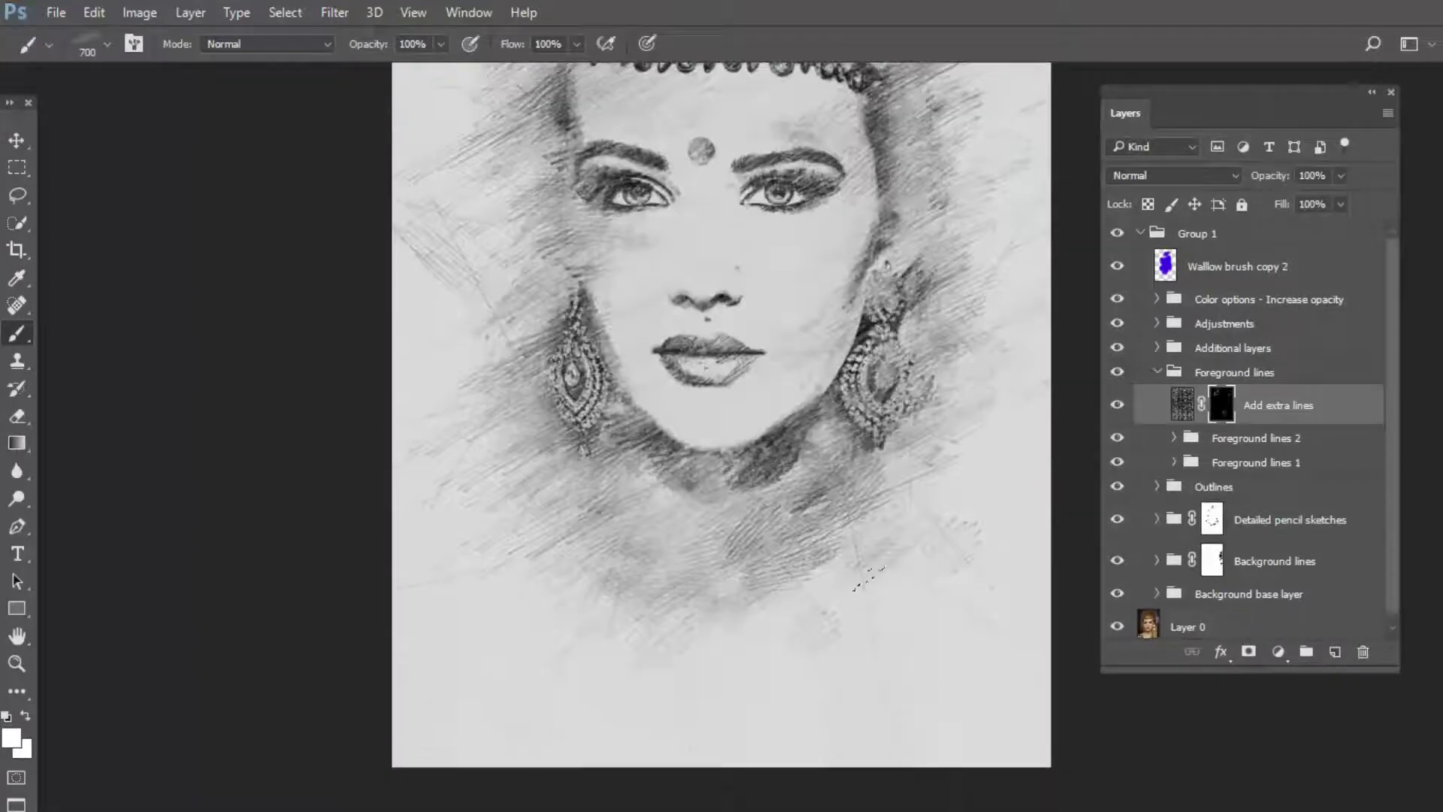
scroll(304, 336, up, 1)
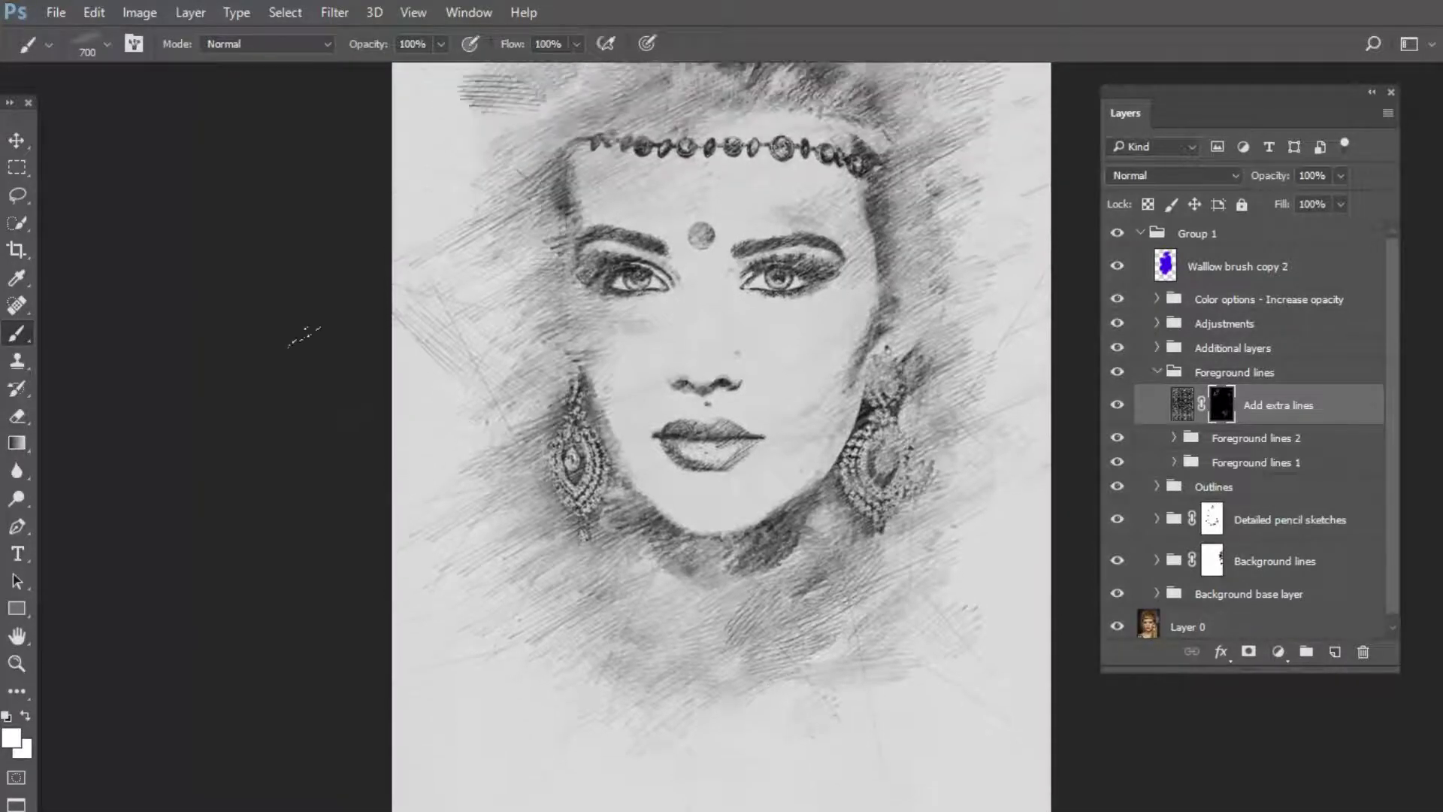
scroll(304, 336, up, 1)
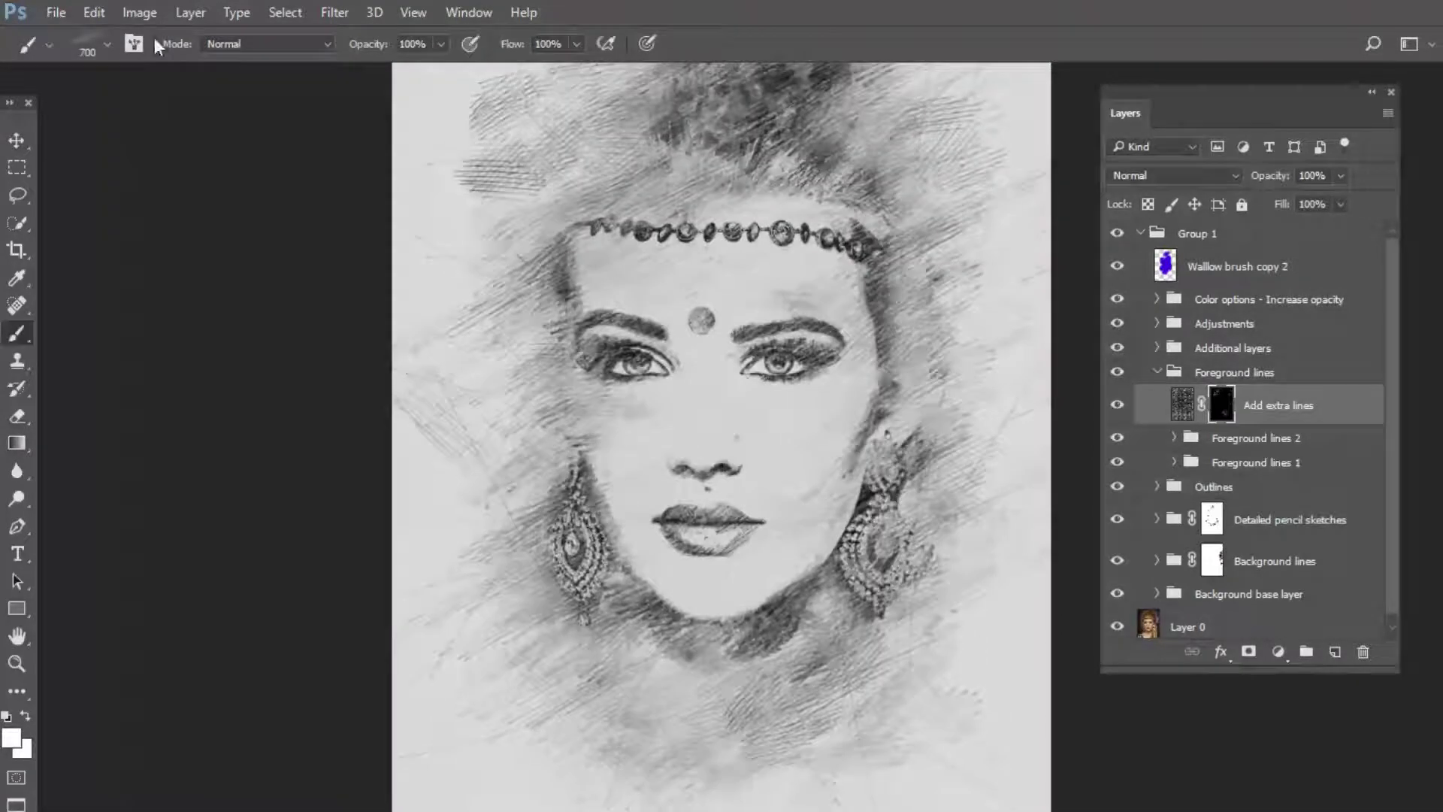
- Choose the 900 px scattered hatching brush and dab white on the Add extra lines mask below the neck's right side and beside the hair
click(108, 42)
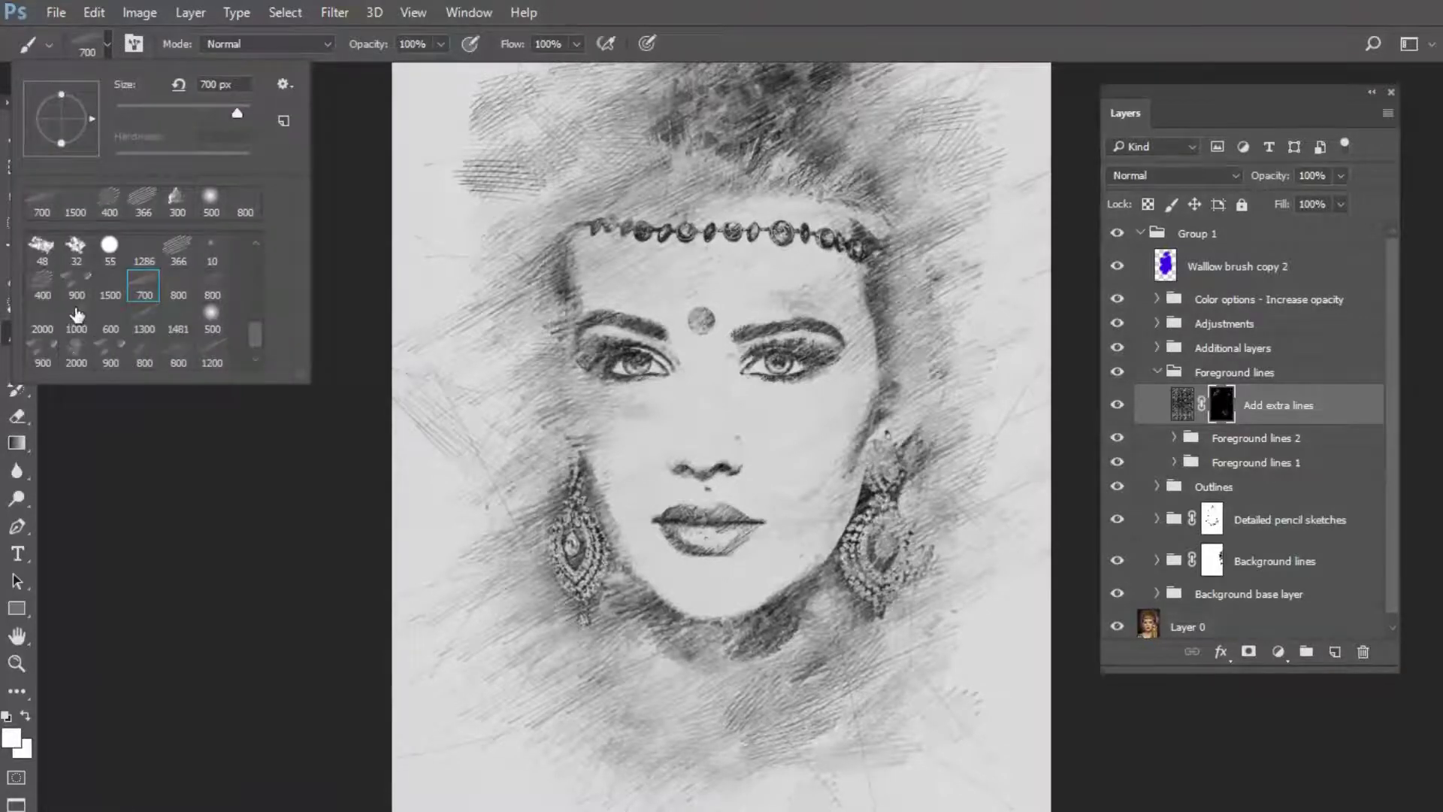
scroll(145, 312, down, 1)
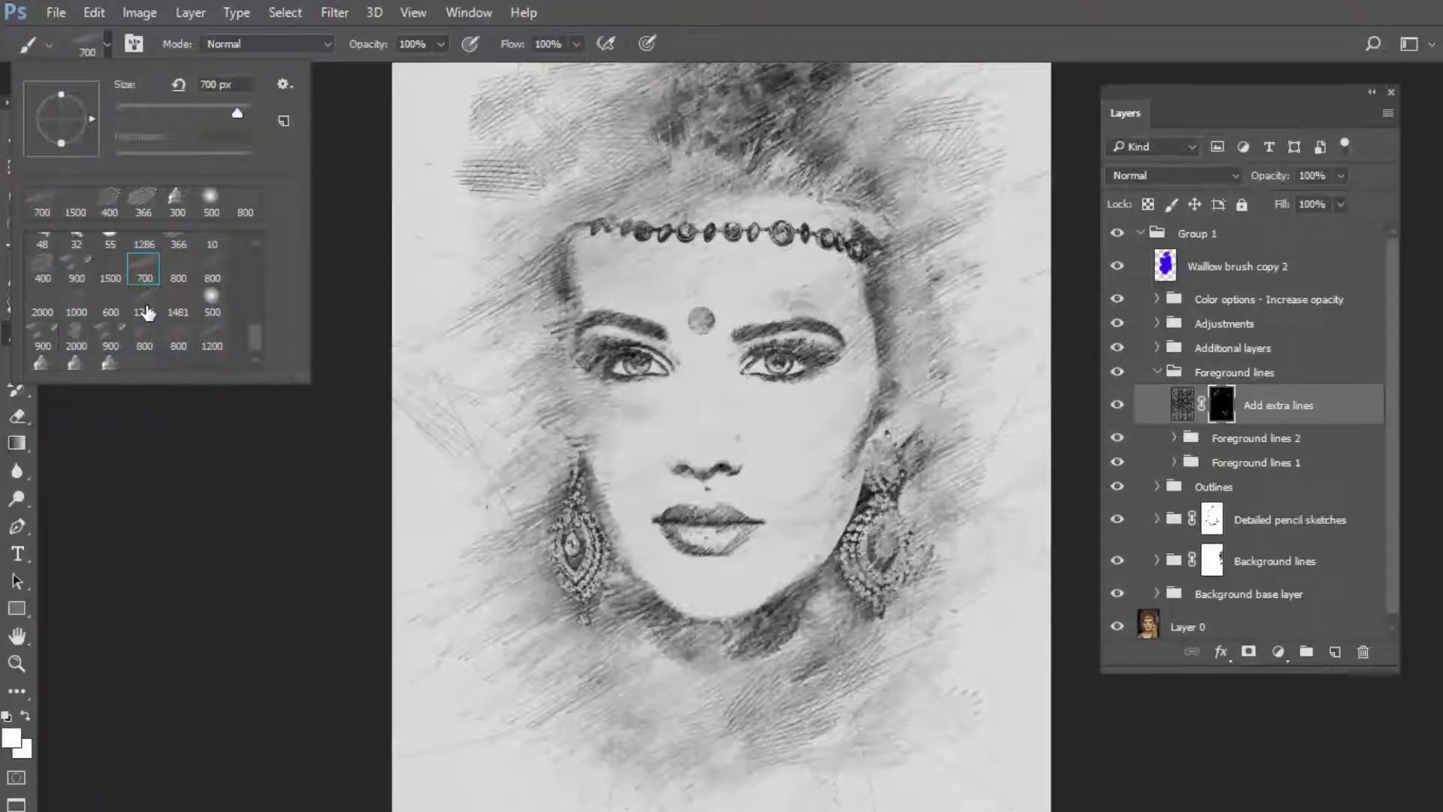
double_click(112, 346)
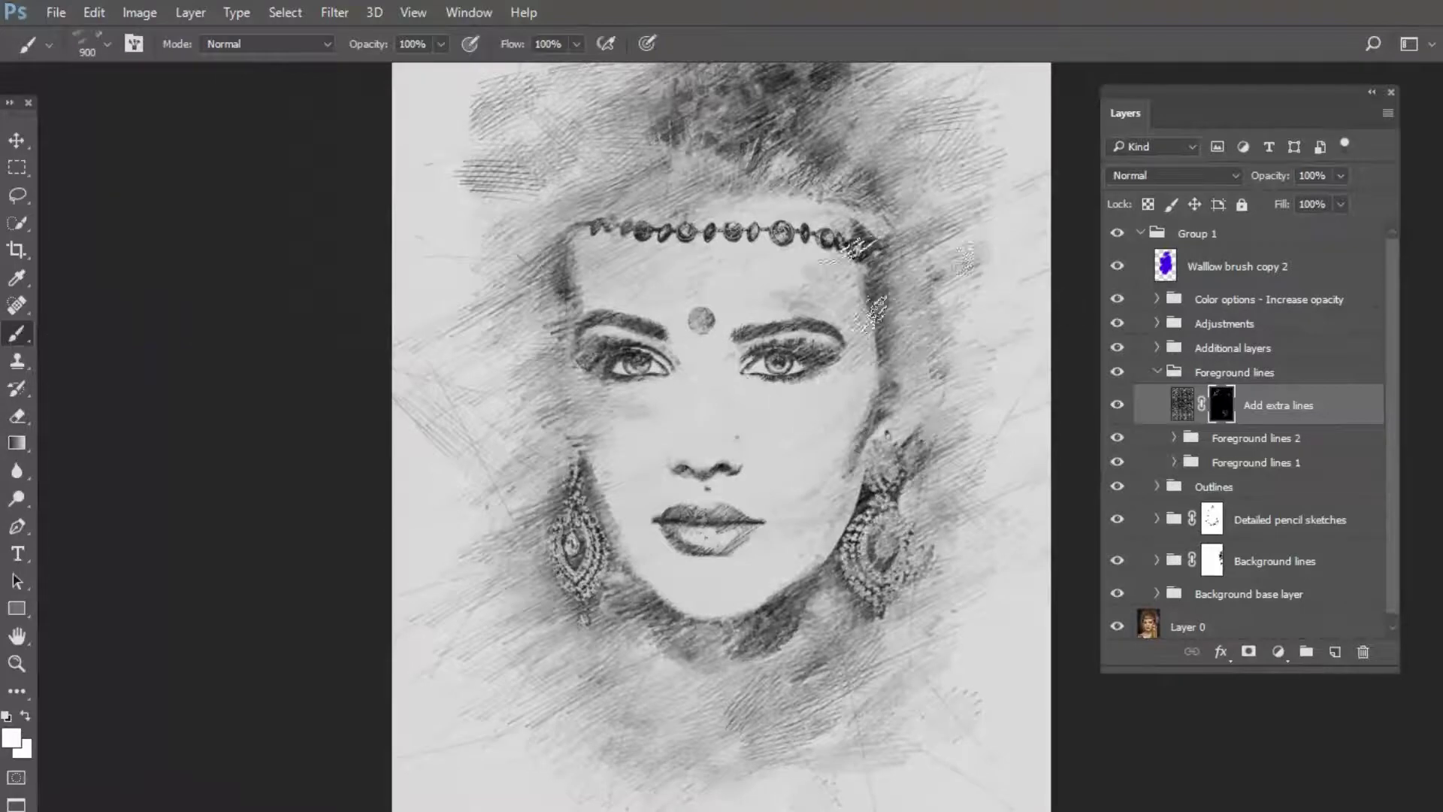
scroll(857, 526, down, 3)
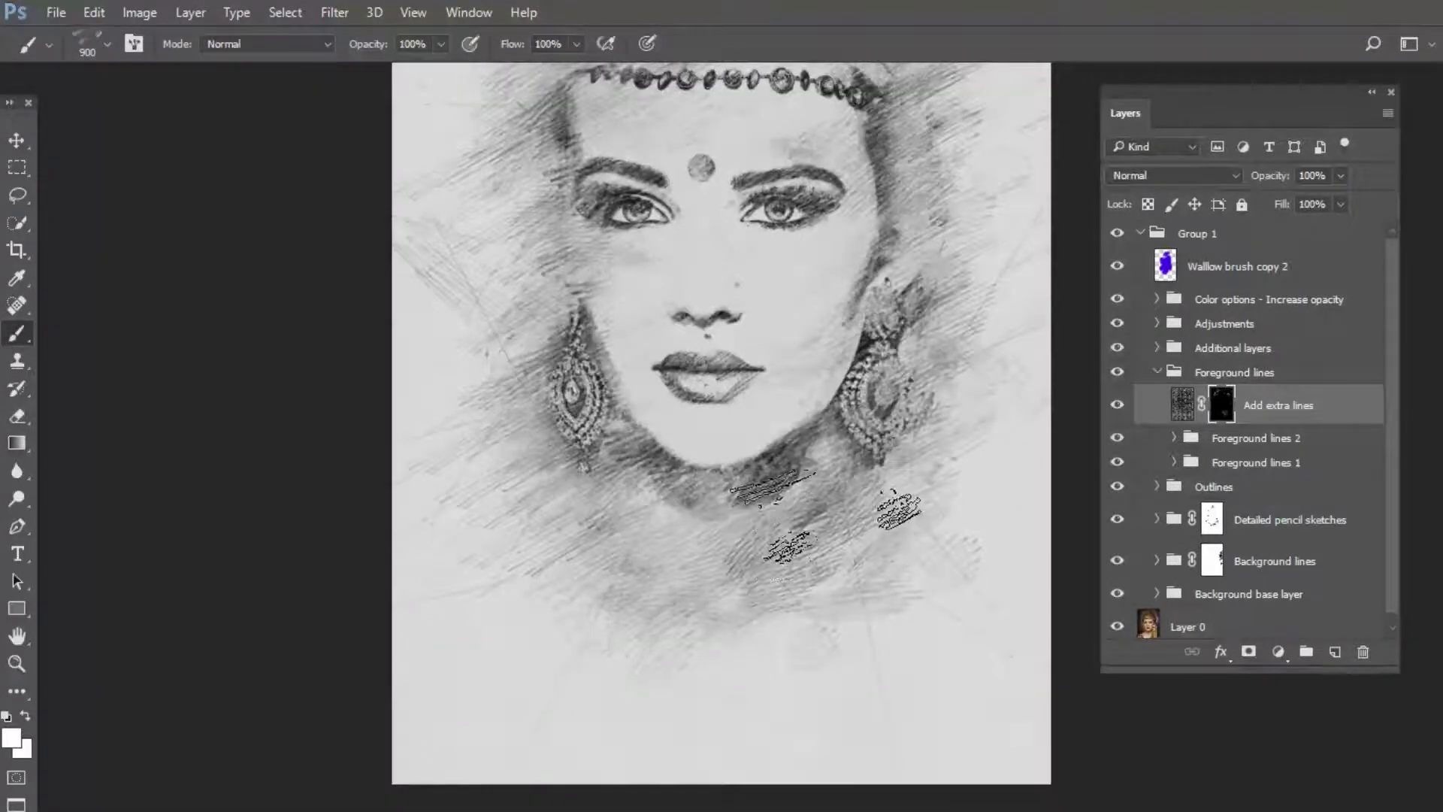
scroll(857, 548, down, 1)
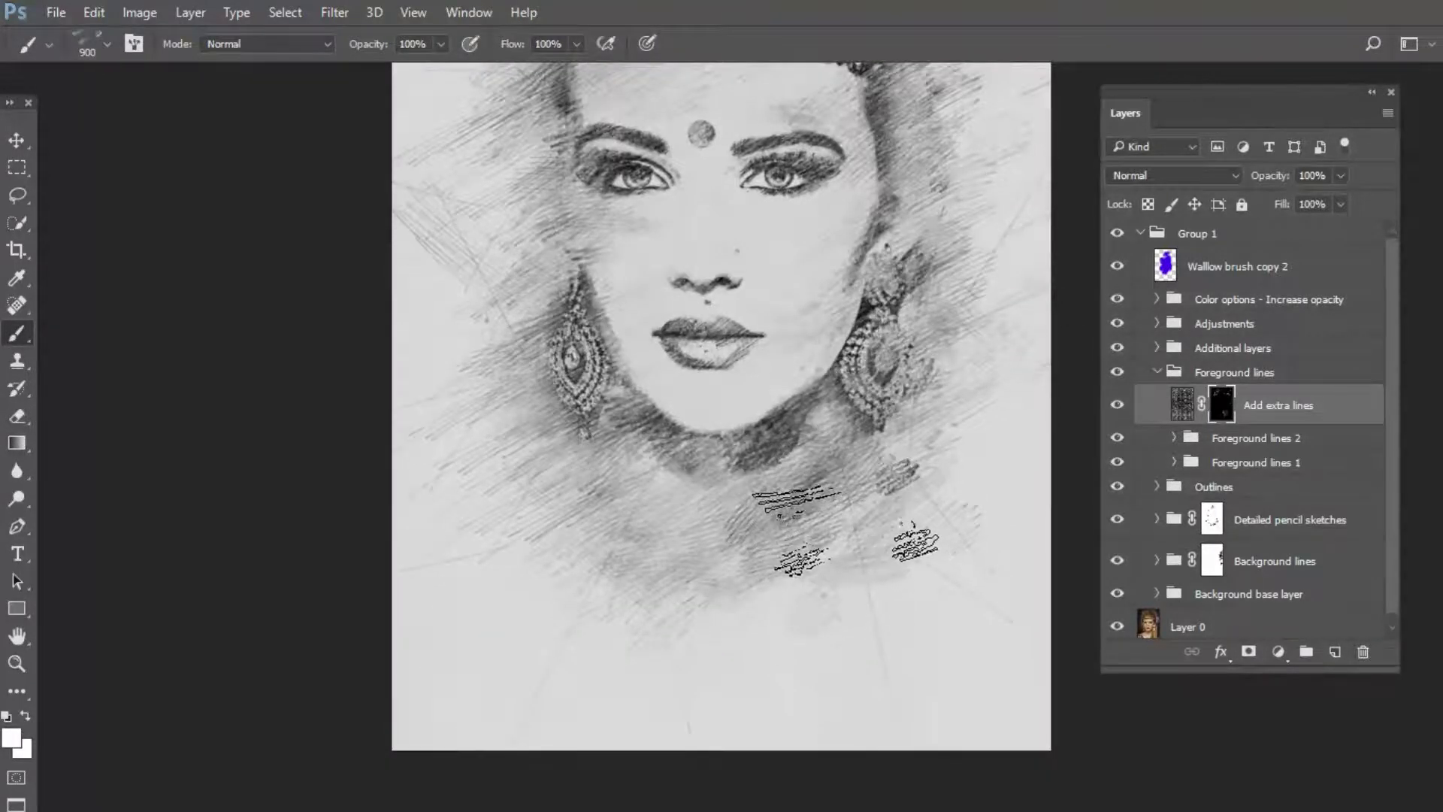
scroll(894, 579, up, 6)
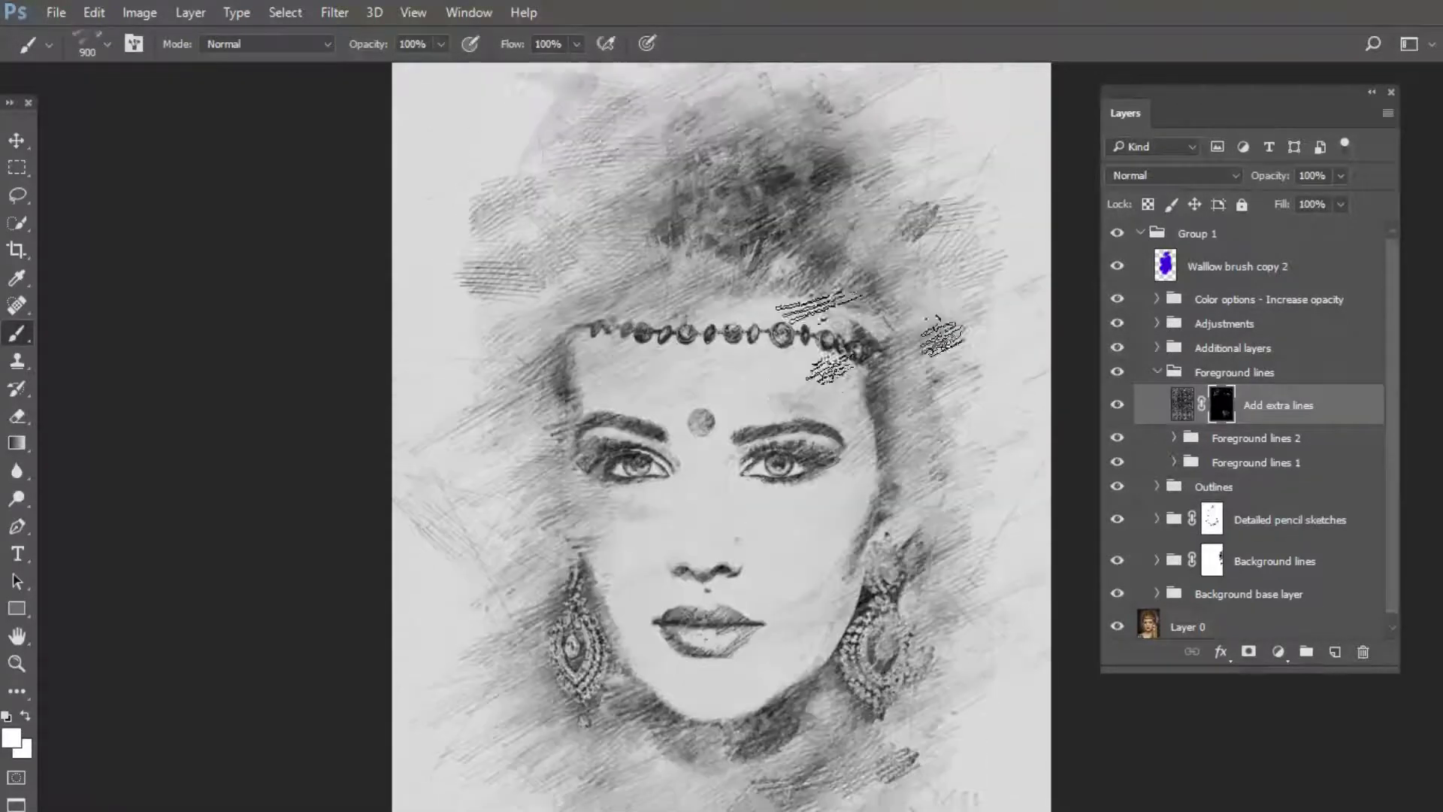
- Dab scattered white hatching on the Add extra lines mask along the hair's left side and beside the headband's left end
scroll(654, 221, up, 1)
scroll(608, 339, down, 3)
scroll(613, 323, up, 4)
click(618, 292)
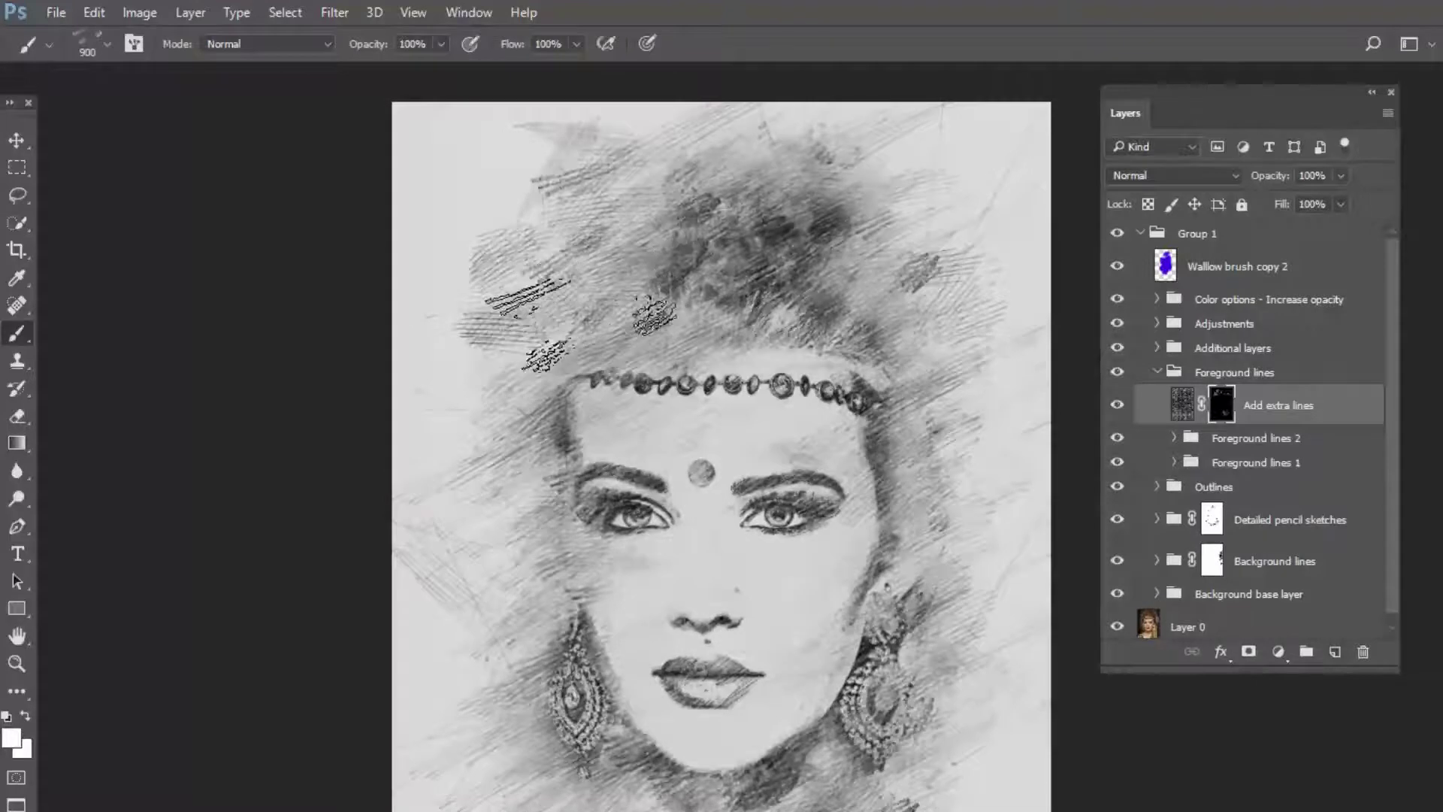
click(526, 416)
scroll(834, 225, down, 2)
scroll(647, 255, up, 5)
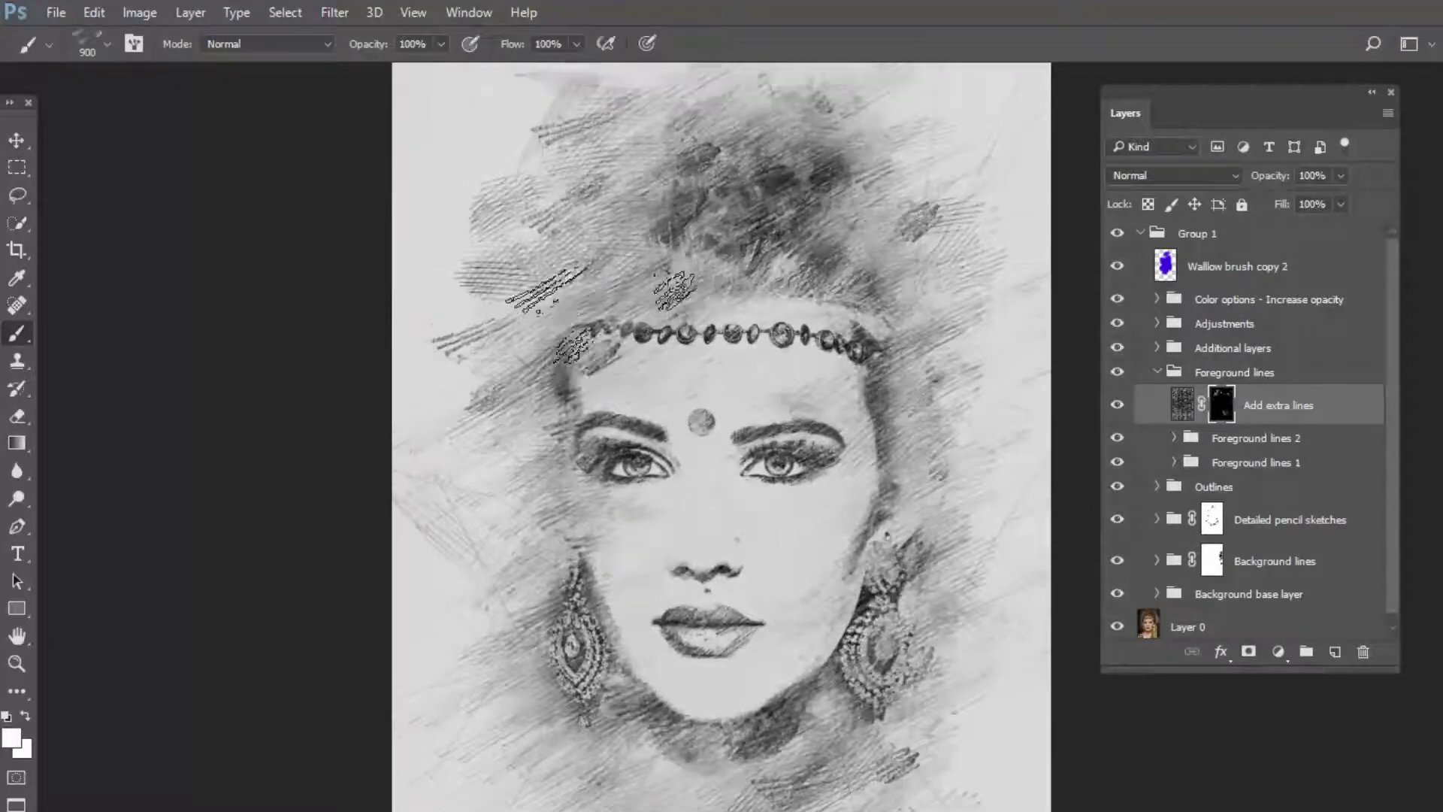
- Choose the 300 px textured brush and paint white on the Add extra lines mask over the hair's left side down to the temple
click(109, 44)
scroll(82, 372, down, 1)
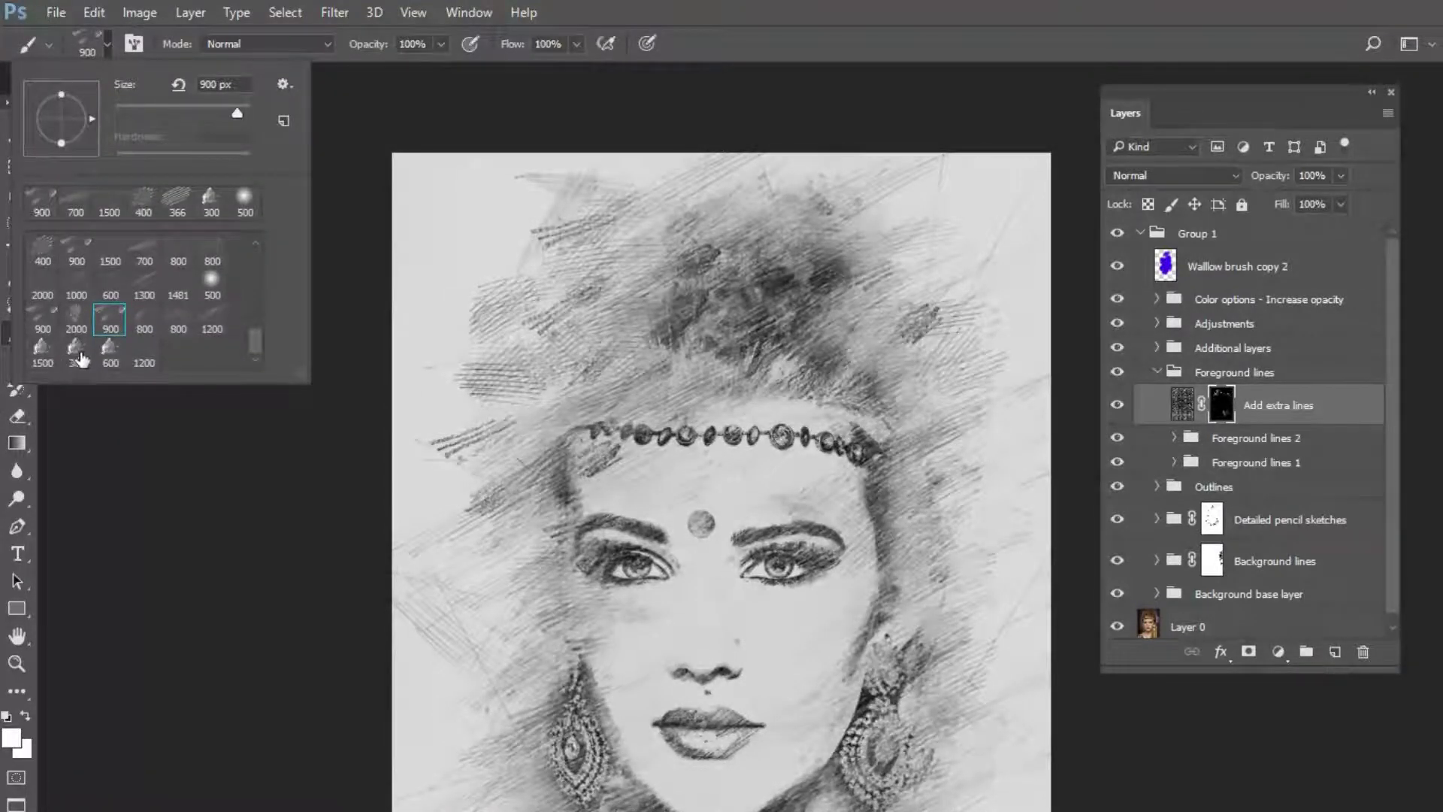
double_click(79, 353)
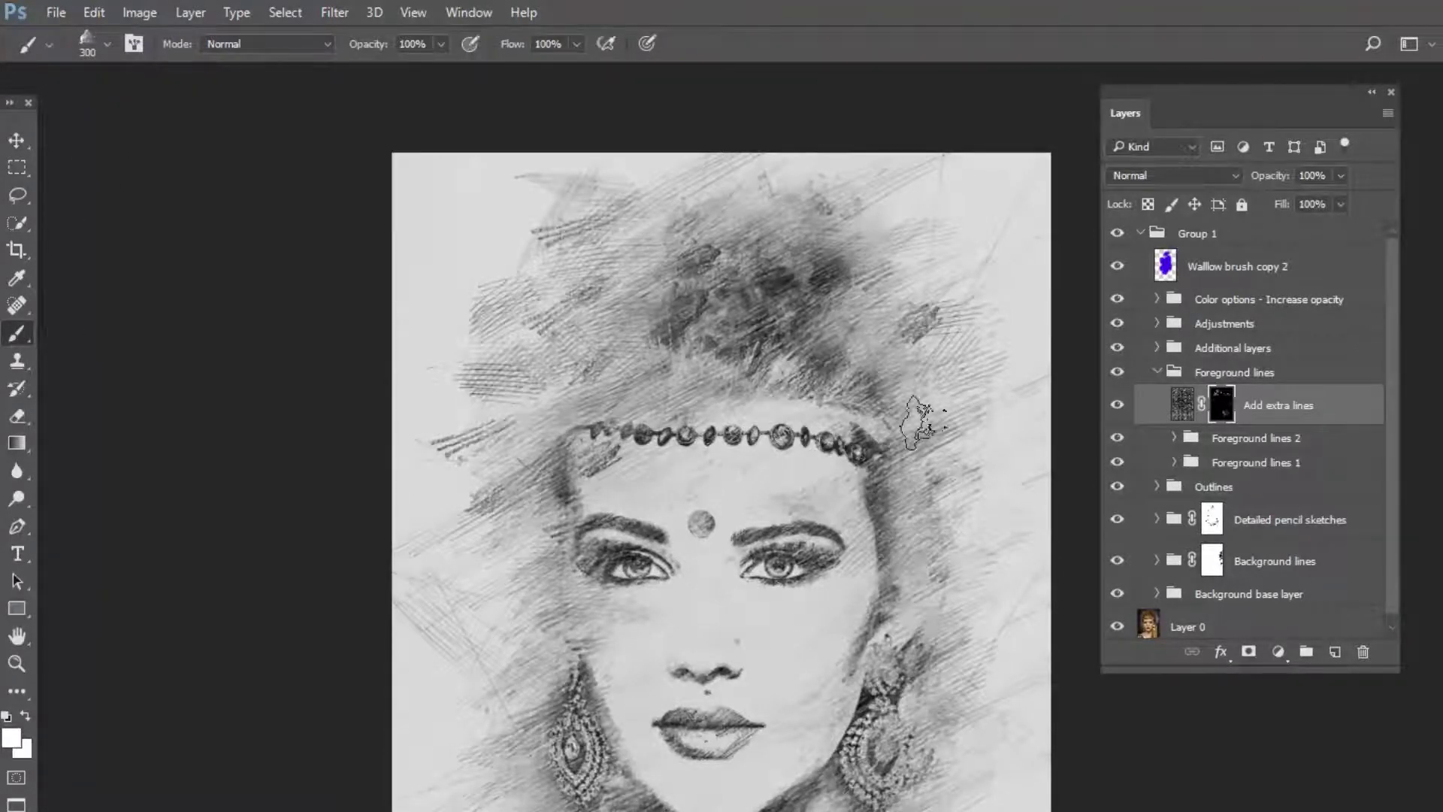
drag(622, 344, 648, 342)
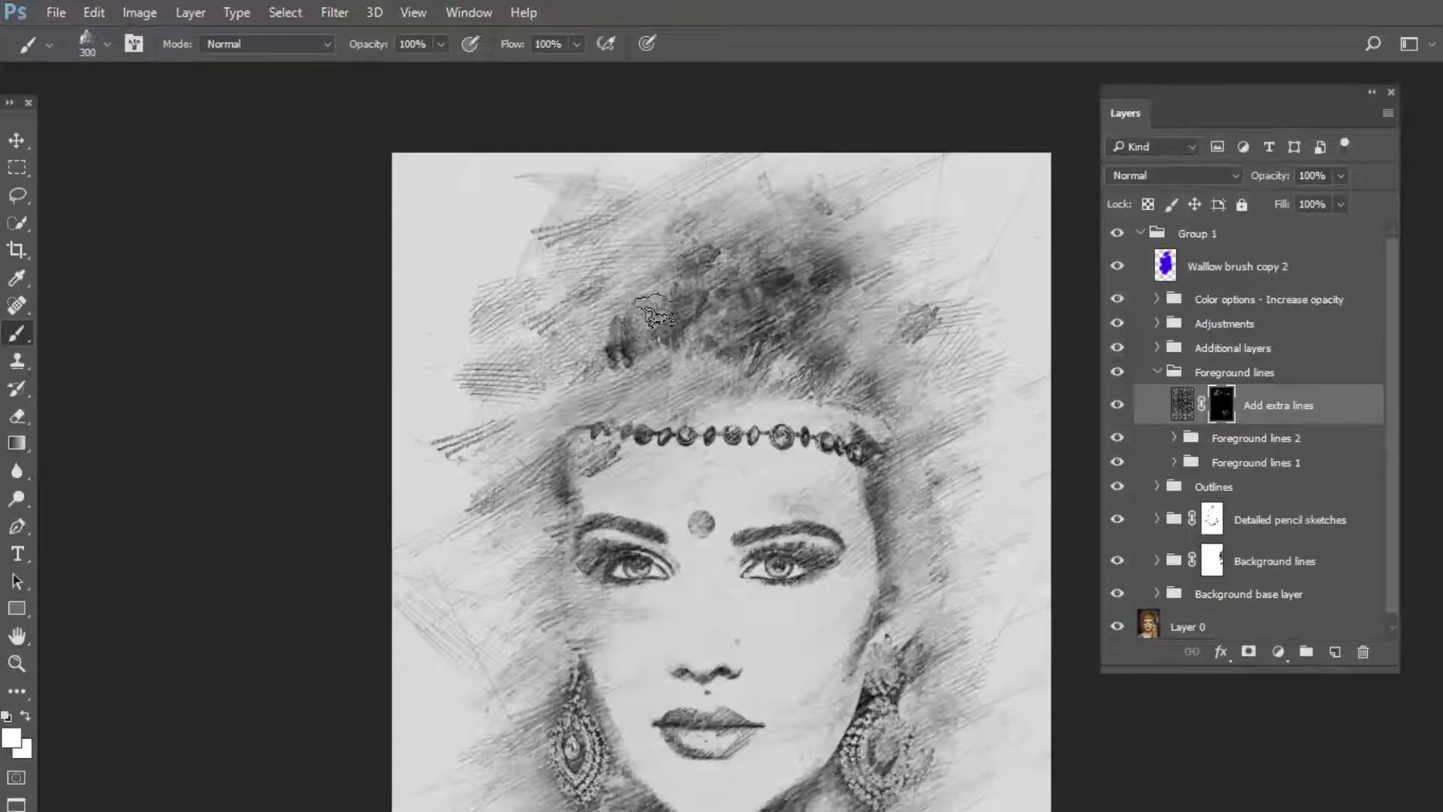
scroll(655, 316, down, 1)
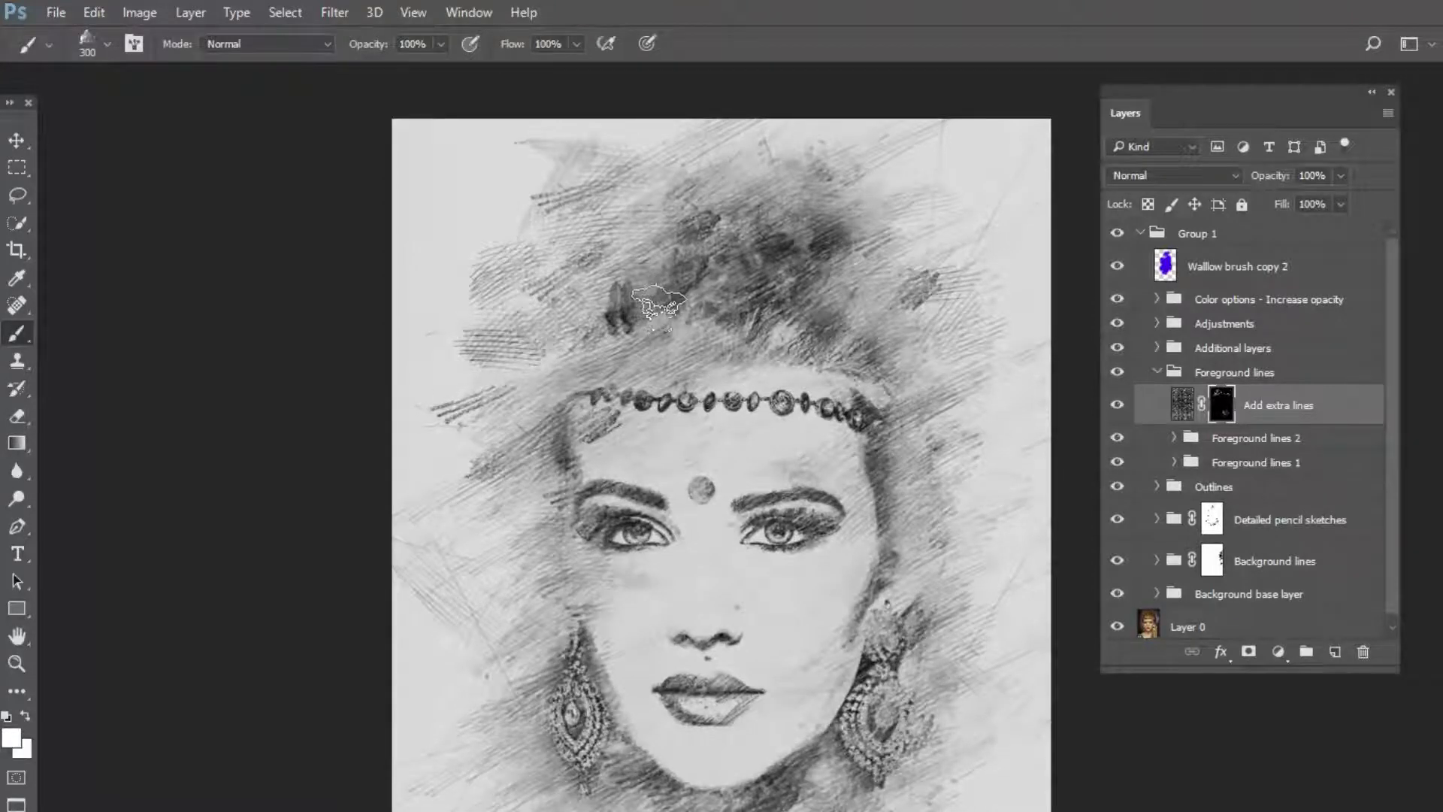
mouse_move(658, 304)
mouse_down()
mouse_move(613, 346)
mouse_move(590, 327)
mouse_move(669, 290)
mouse_move(635, 278)
mouse_move(601, 327)
mouse_move(650, 252)
mouse_move(594, 339)
mouse_move(581, 331)
mouse_move(570, 270)
mouse_move(583, 248)
mouse_move(526, 338)
mouse_move(566, 285)
mouse_move(526, 410)
mouse_up()
- Paint more white on the Add extra lines mask across the upper-left hair and along the hair beside the face's right edge
scroll(650, 251, down, 1)
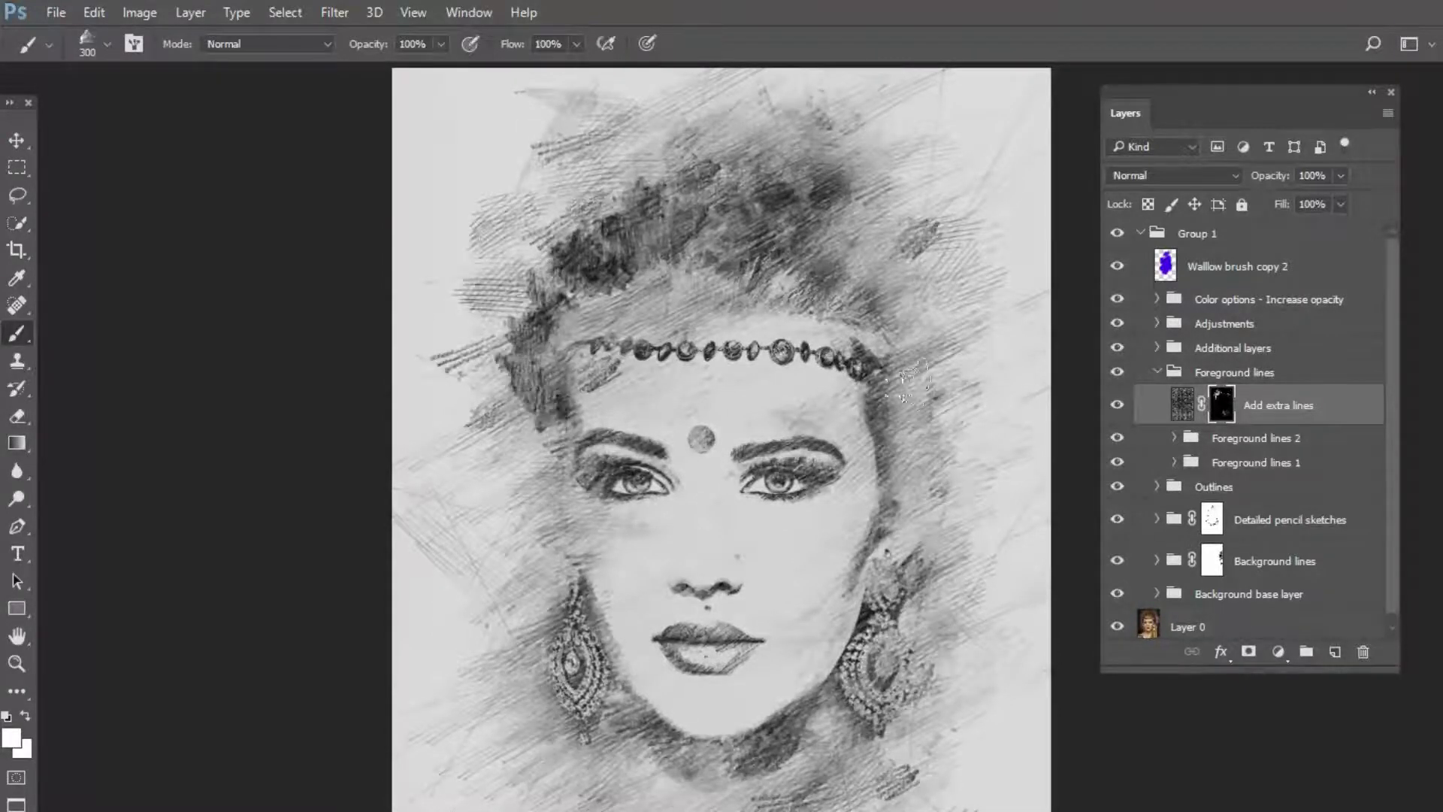
mouse_move(533, 297)
mouse_down()
mouse_move(539, 241)
mouse_move(596, 200)
mouse_move(507, 287)
mouse_move(526, 448)
mouse_up()
mouse_move(541, 217)
mouse_down()
mouse_move(579, 180)
mouse_move(633, 162)
mouse_up()
scroll(905, 422, down, 1)
drag(907, 427, 926, 363)
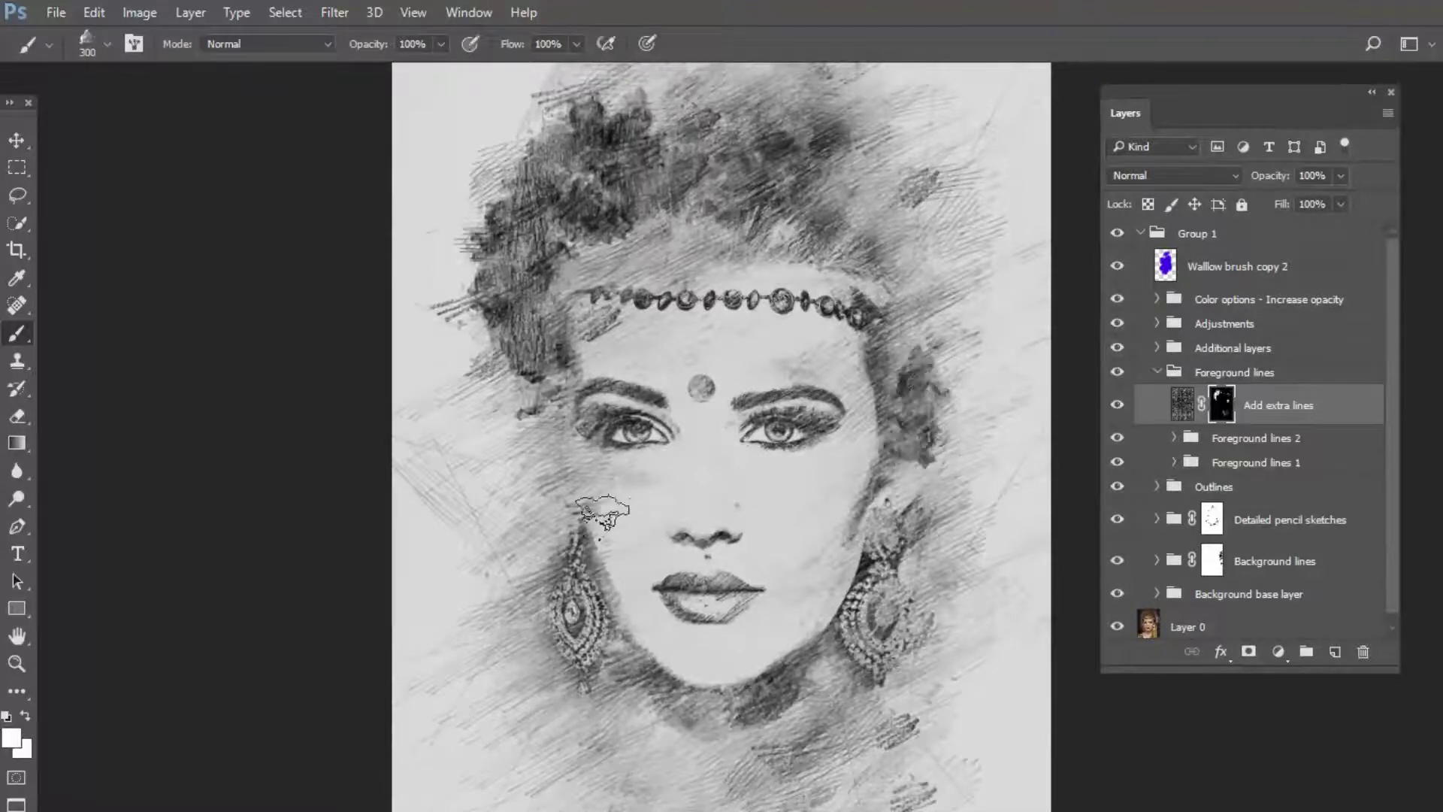
- Paint a white patch with the 300 px textured brush on the Add extra lines mask between the left temple and the left earring
drag(525, 459, 532, 496)
scroll(870, 364, up, 1)
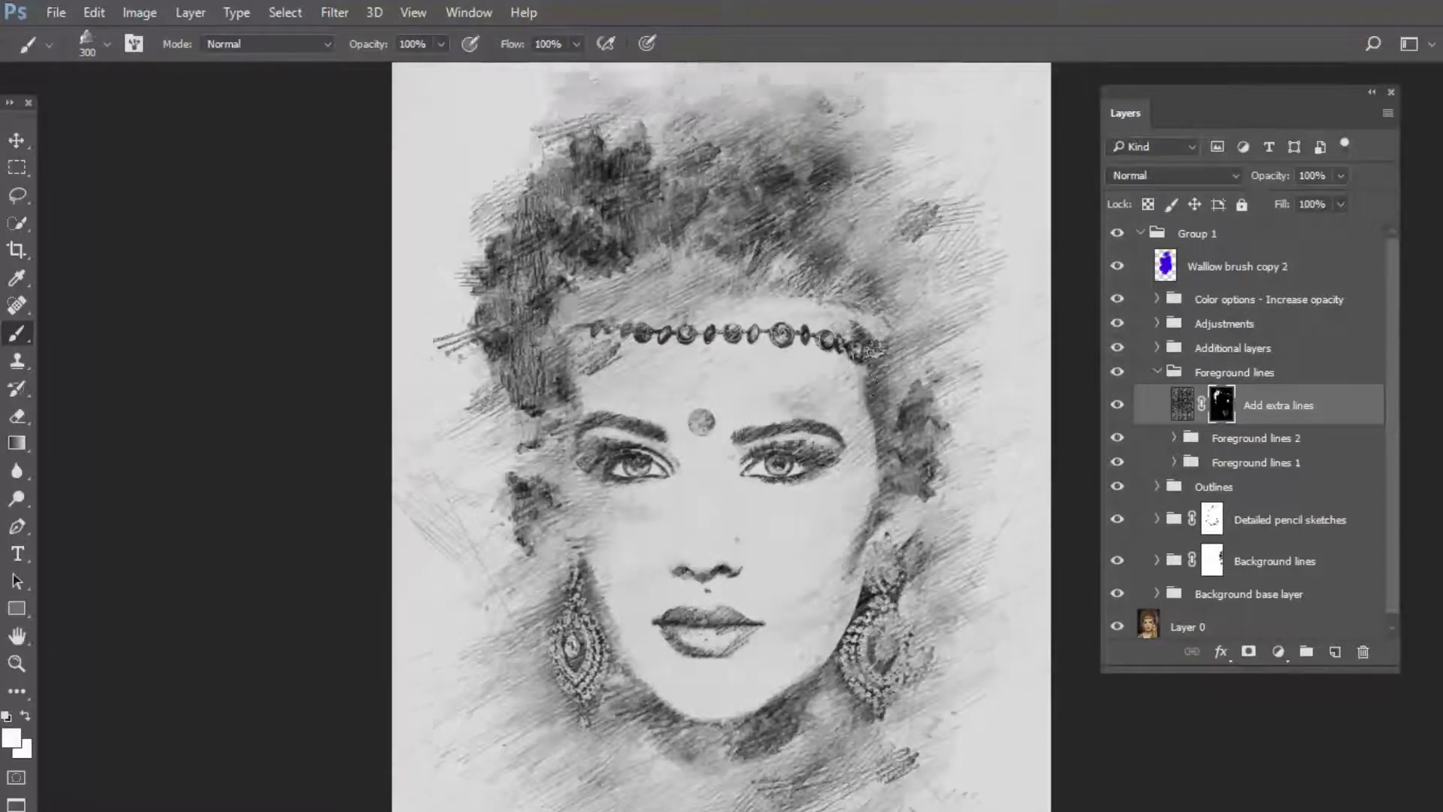
scroll(676, 376, up, 2)
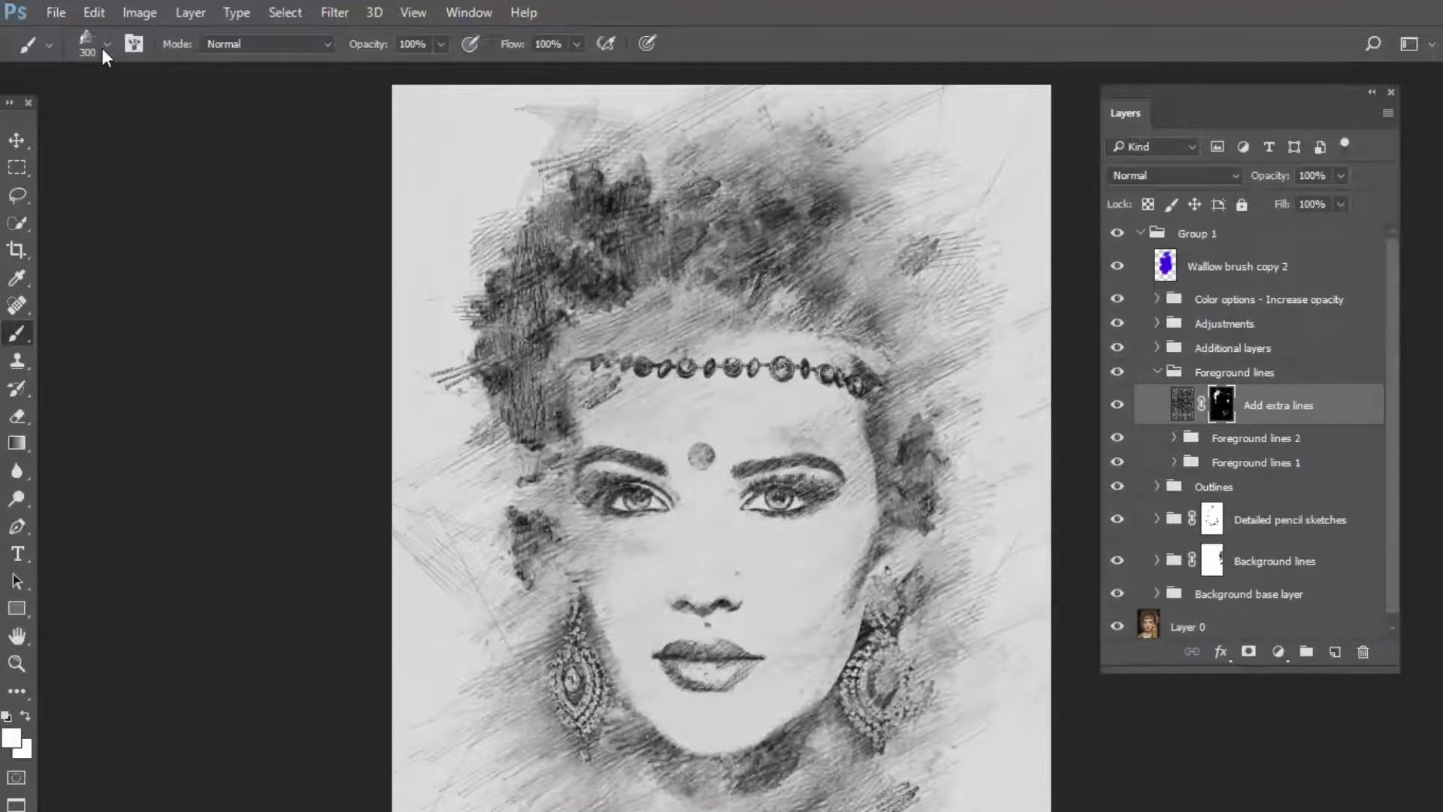
- Reduce the brush to 37 px and paint fine white strokes on the Add extra lines mask along the hair's left edge and temple
click(106, 53)
drag(147, 110, 140, 110)
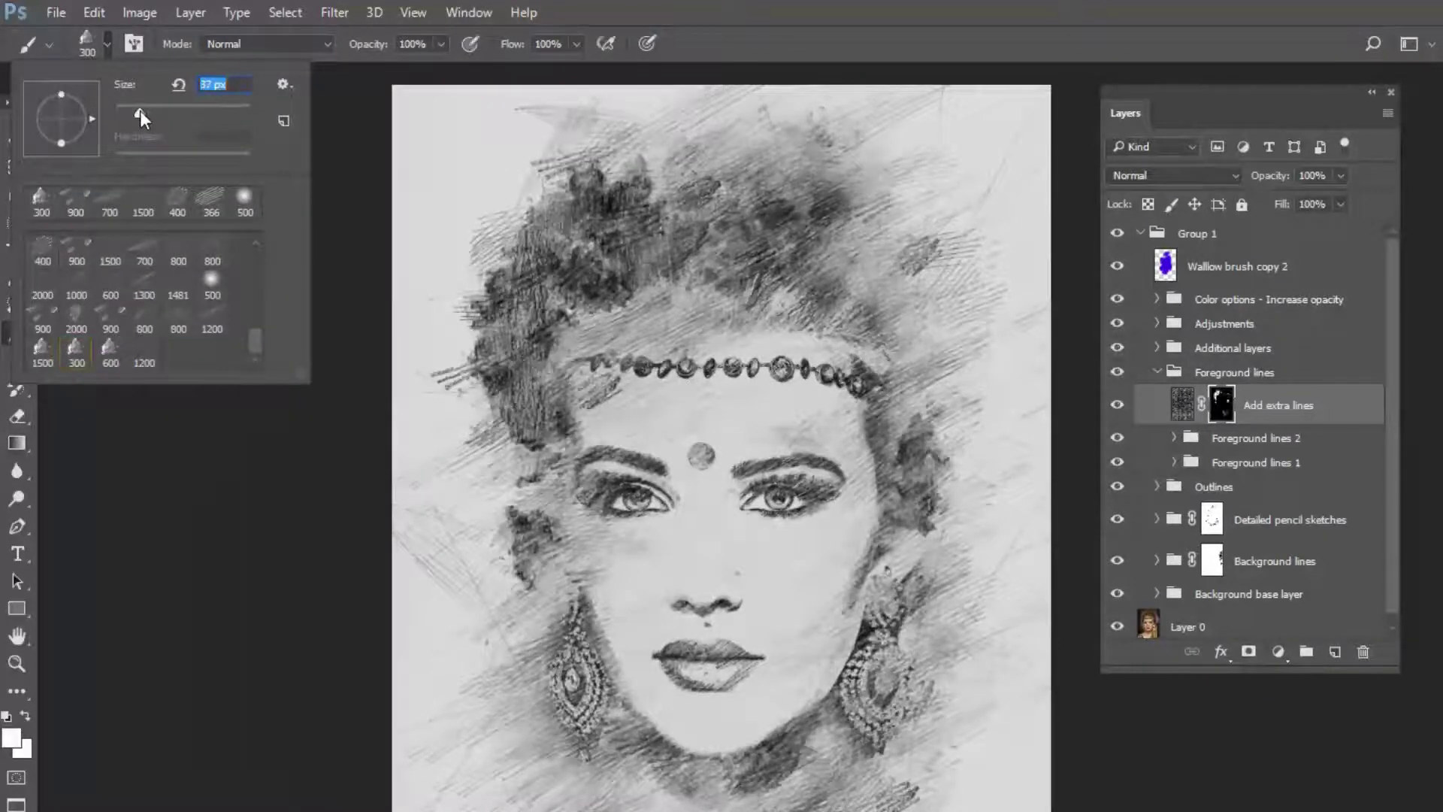
key(Return)
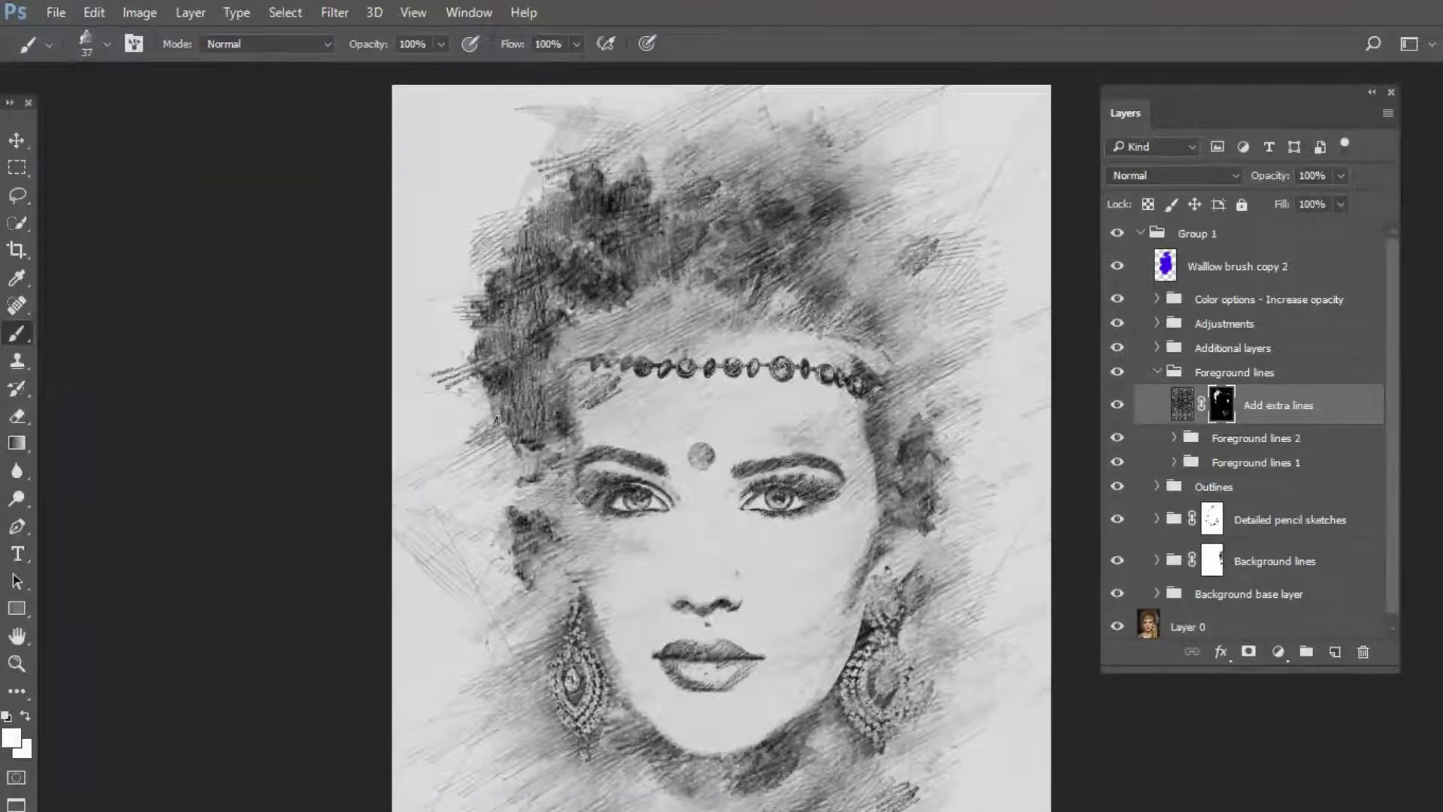
drag(485, 347, 485, 269)
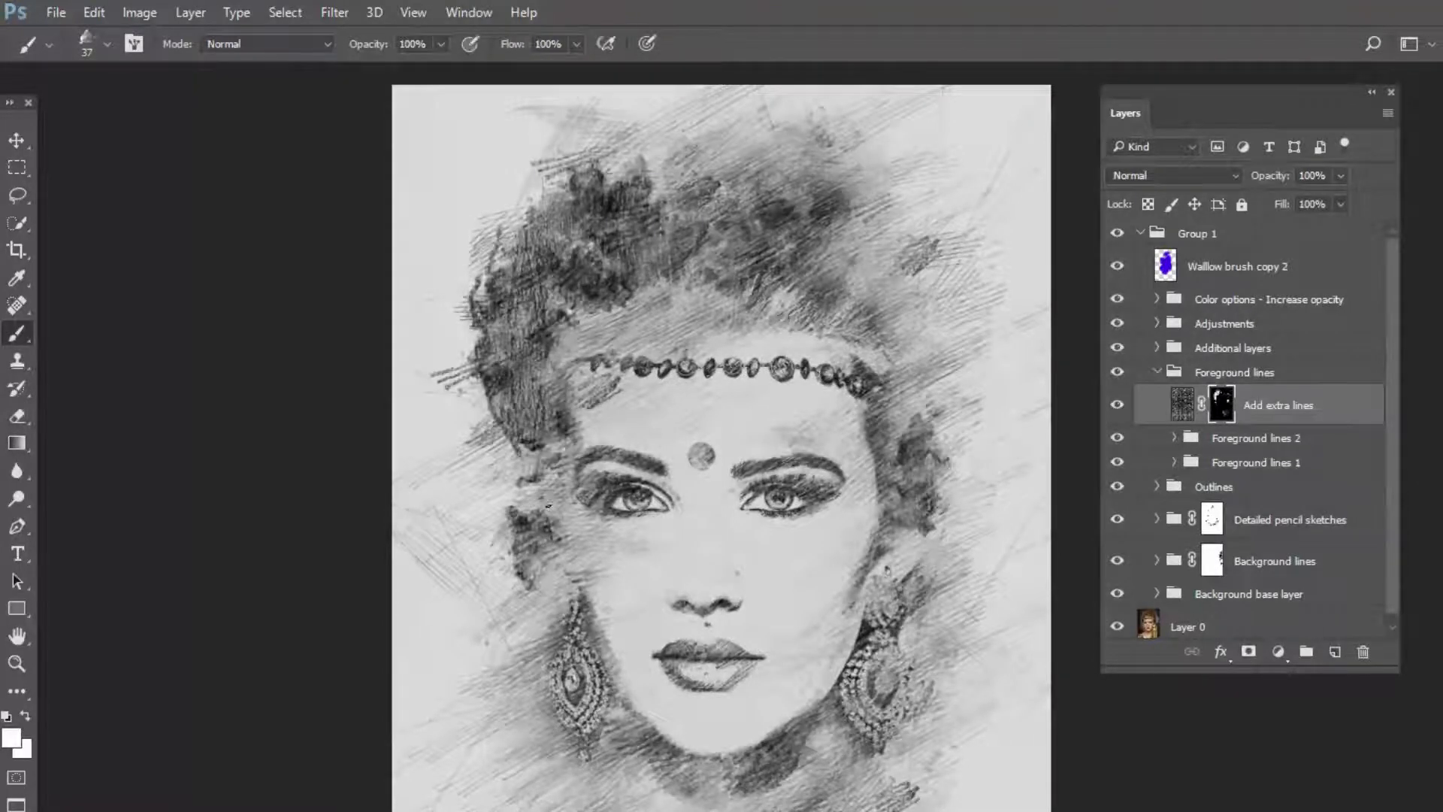
drag(547, 471, 540, 455)
scroll(972, 417, down, 2)
drag(555, 508, 530, 502)
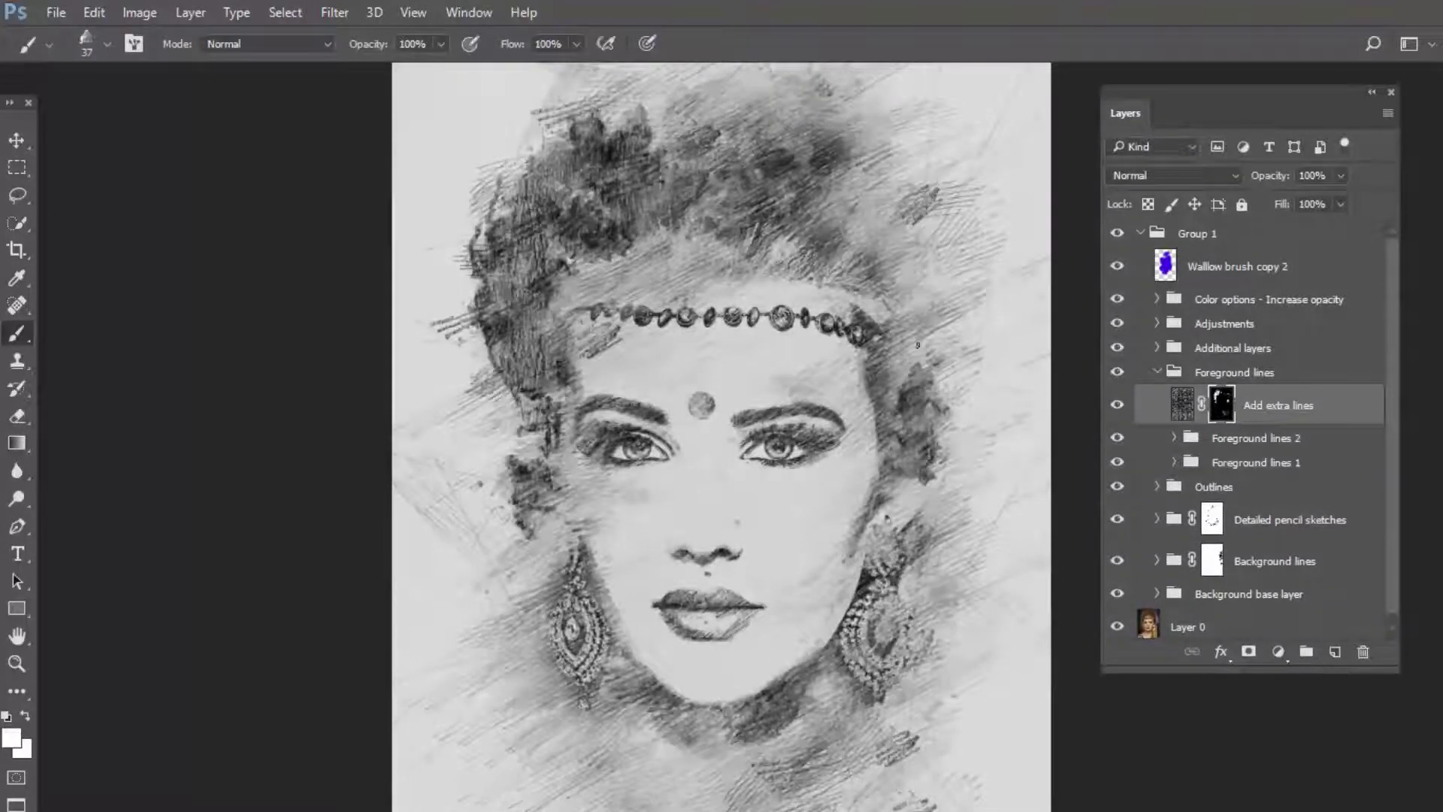
scroll(928, 340, up, 3)
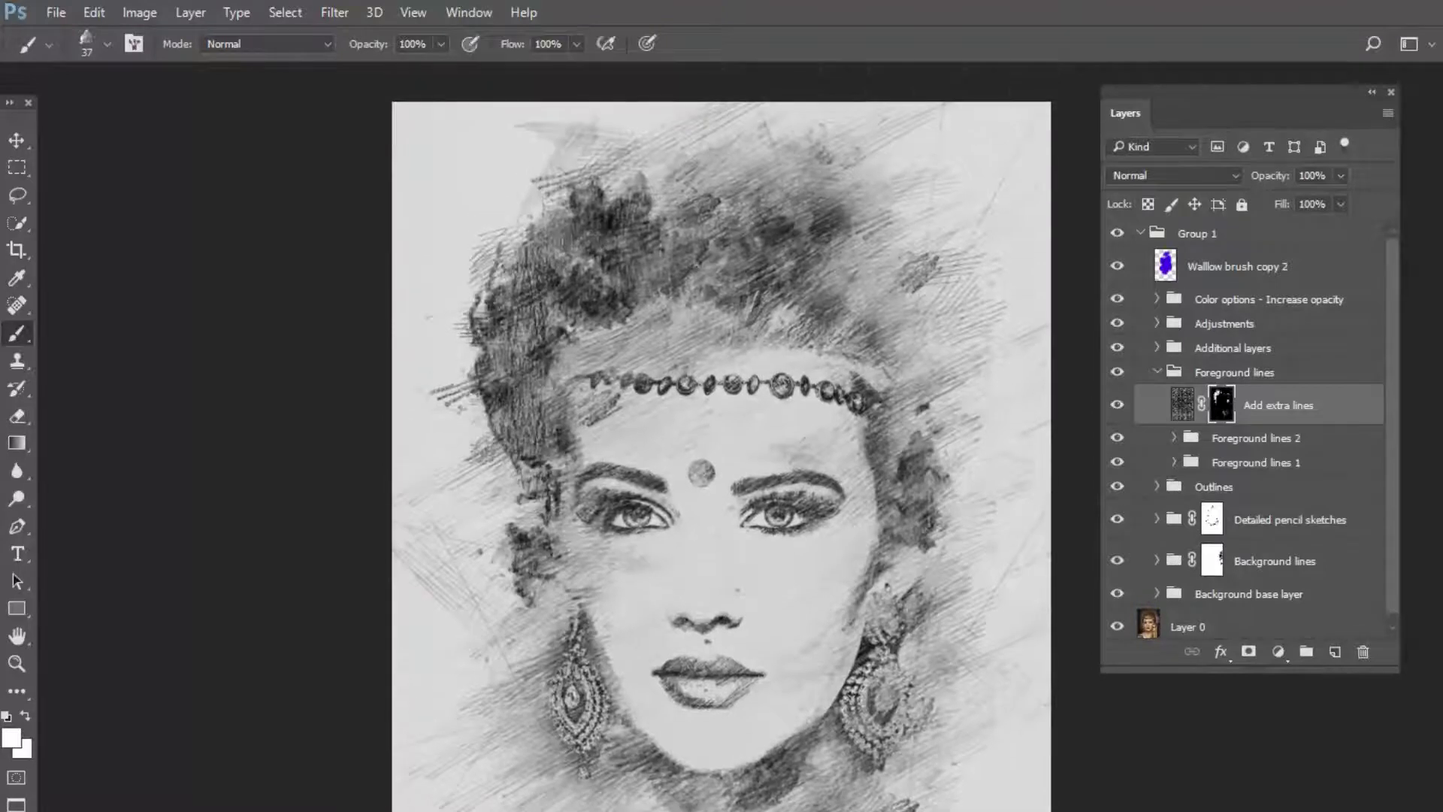
scroll(954, 469, down, 5)
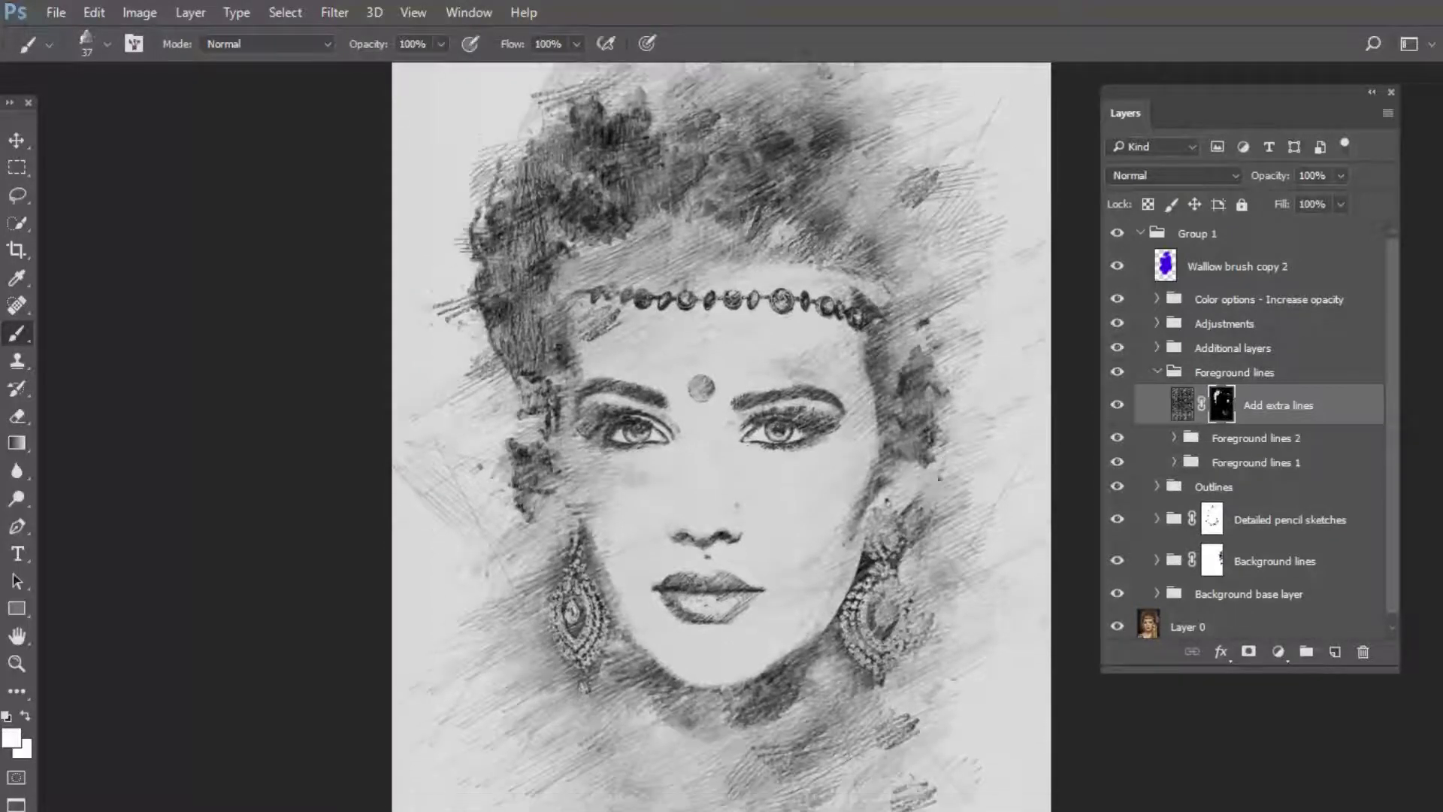
- Paint thin white strokes on the Add extra lines mask down the neck below the right earring, ending in a curve across the neck's base
drag(838, 504, 862, 615)
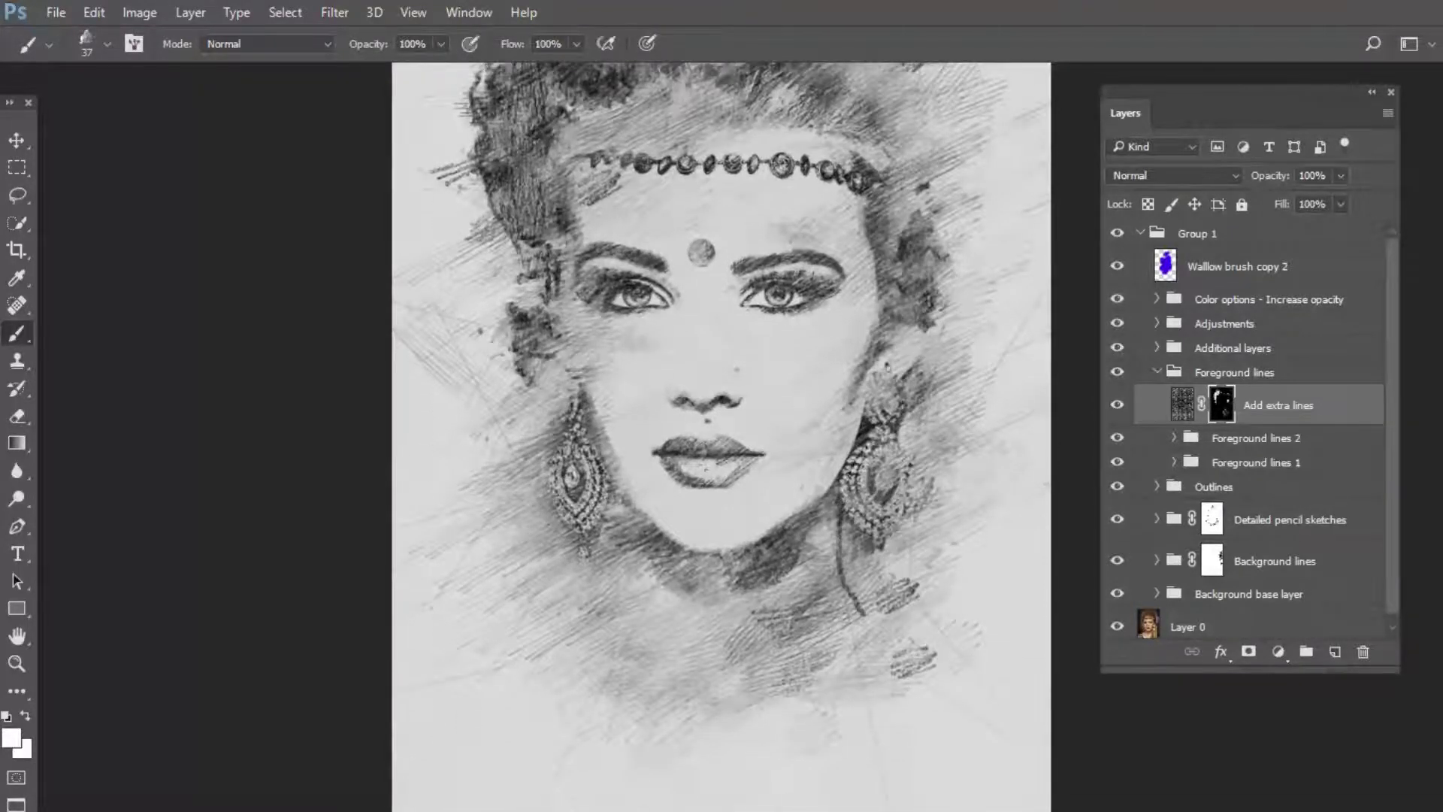
mouse_move(832, 538)
mouse_down()
mouse_move(838, 526)
mouse_move(861, 586)
mouse_up()
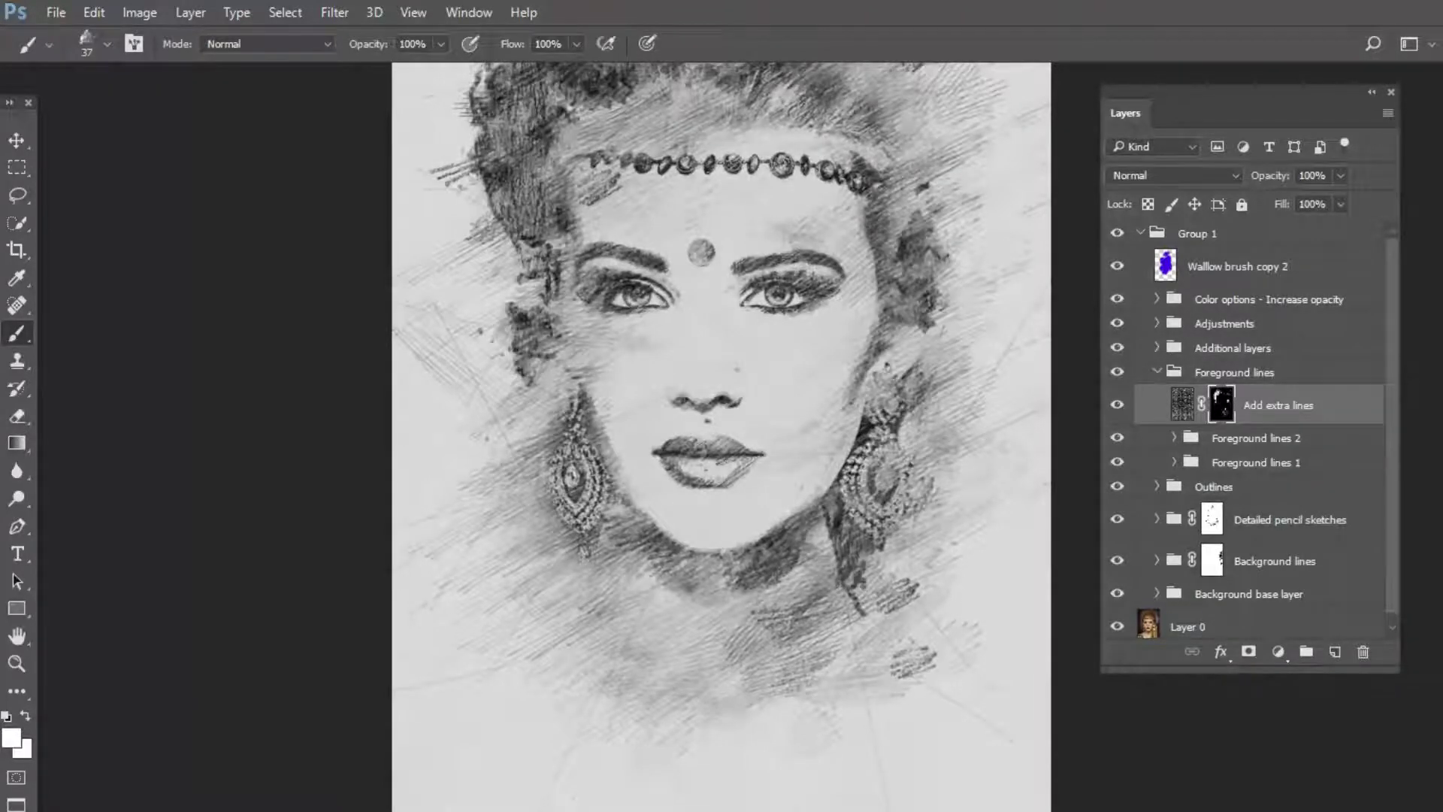
scroll(873, 595, up, 4)
scroll(878, 618, down, 3)
drag(871, 623, 779, 706)
scroll(858, 679, up, 2)
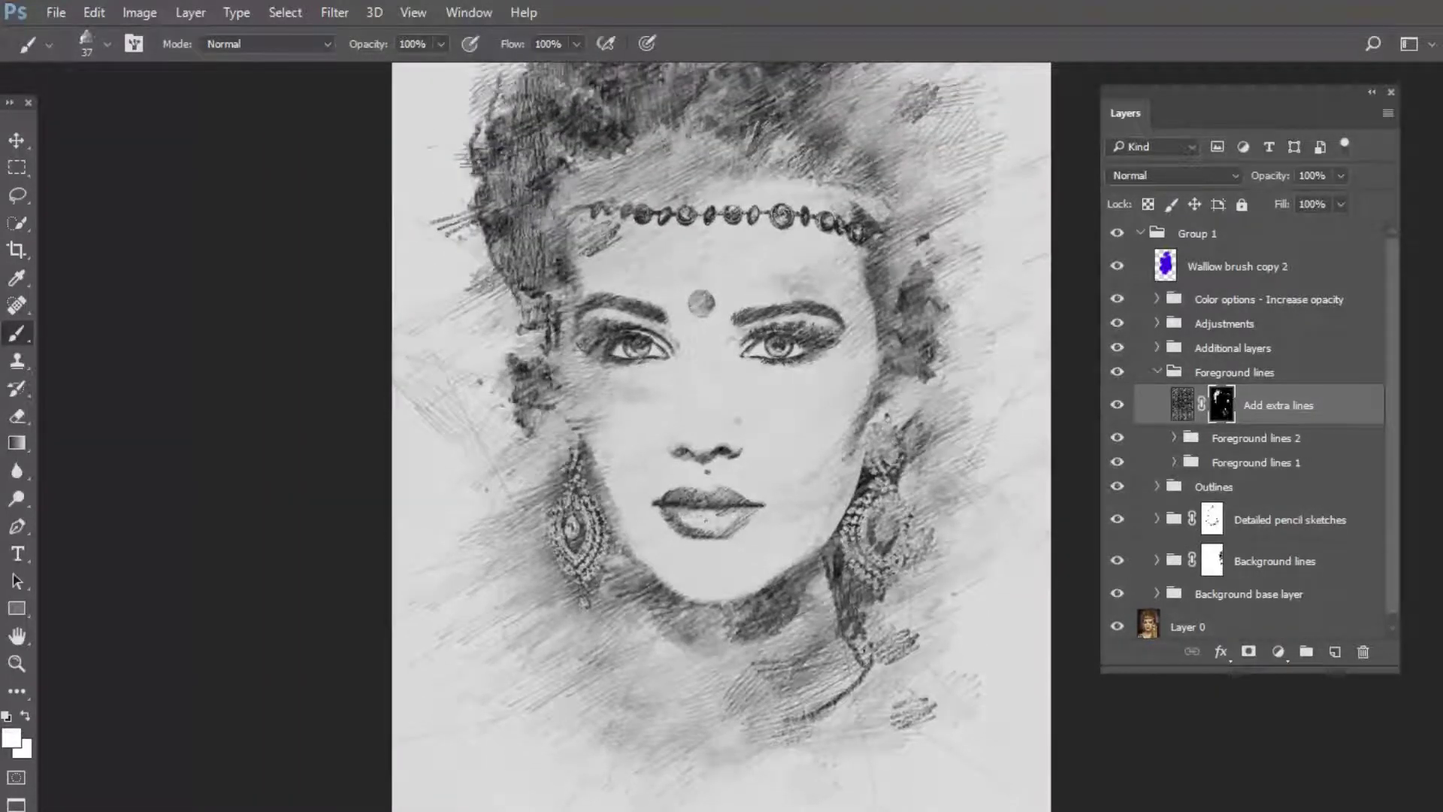
- Paint loose curly white strokes on the Add extra lines mask above the hair's upper-left edge
scroll(837, 235, up, 7)
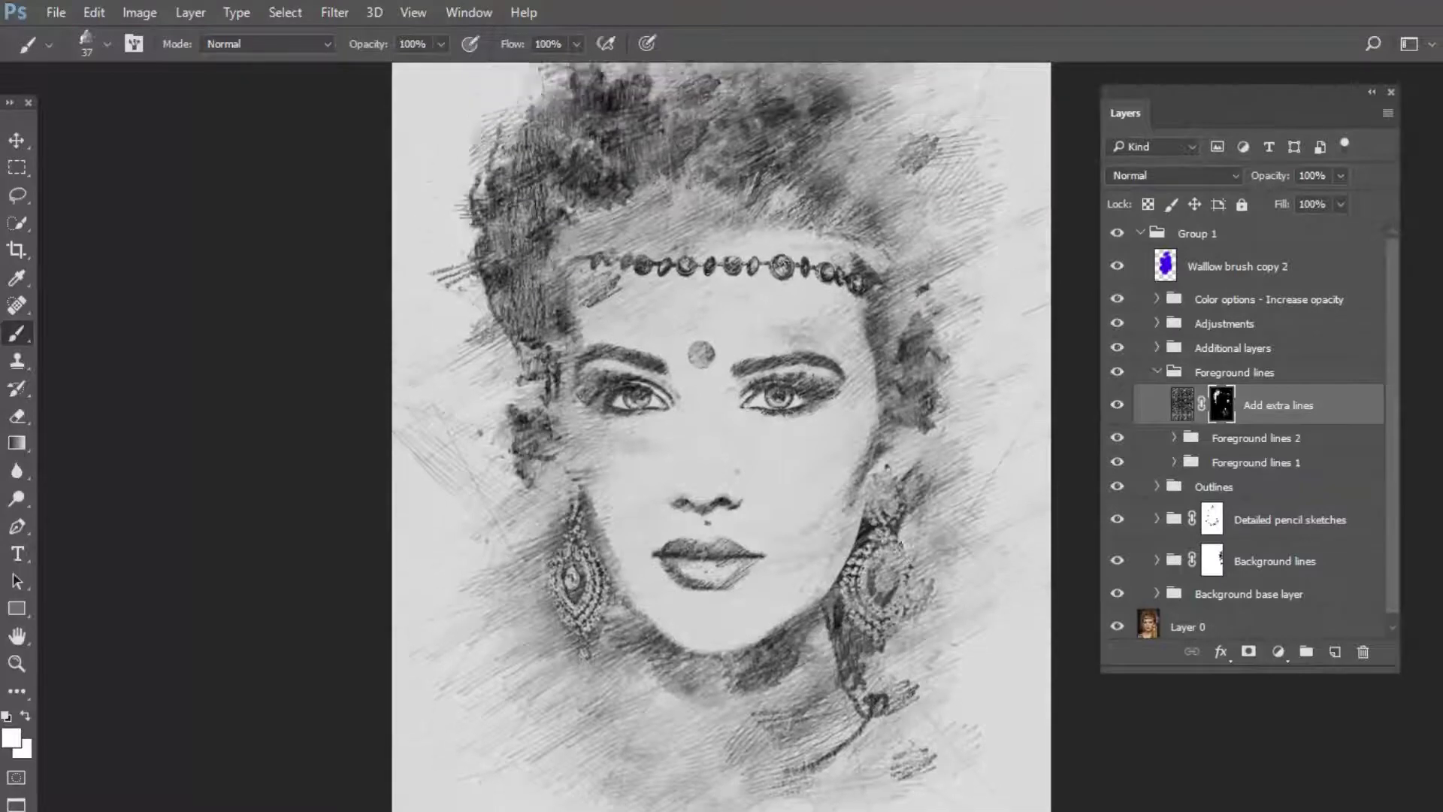
scroll(837, 236, up, 3)
mouse_move(655, 174)
mouse_down()
mouse_move(665, 132)
mouse_move(710, 119)
mouse_up()
mouse_move(632, 203)
mouse_down()
mouse_move(606, 193)
mouse_move(641, 182)
mouse_move(530, 207)
mouse_move(579, 167)
mouse_up()
- Paint short curly white strokes on the Add extra lines mask beside the dark hair patch right of the face and on the hair's left edge
scroll(752, 154, down, 1)
scroll(965, 341, down, 3)
scroll(965, 340, up, 2)
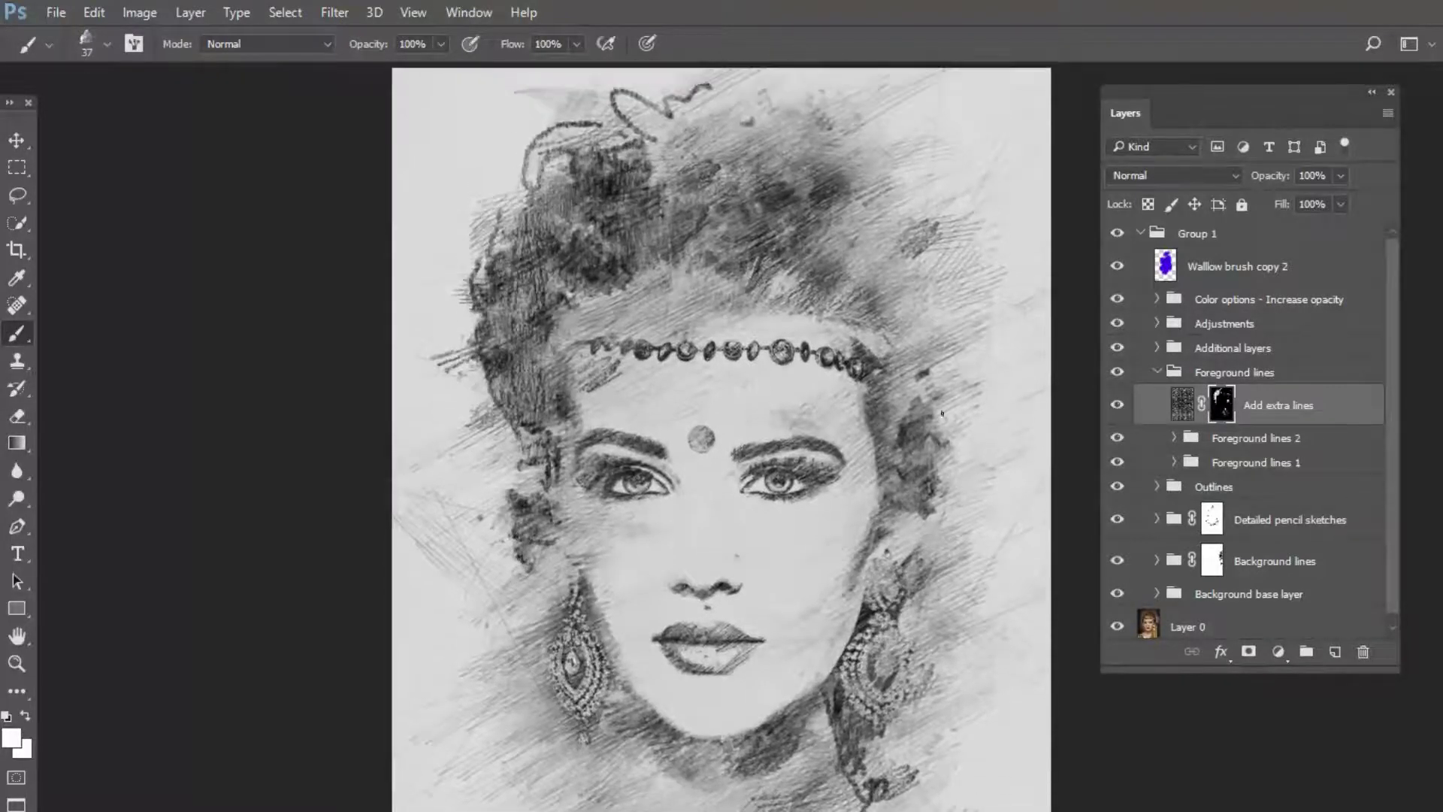
drag(955, 398, 941, 425)
mouse_move(511, 222)
mouse_down()
mouse_move(493, 209)
mouse_move(481, 237)
mouse_up()
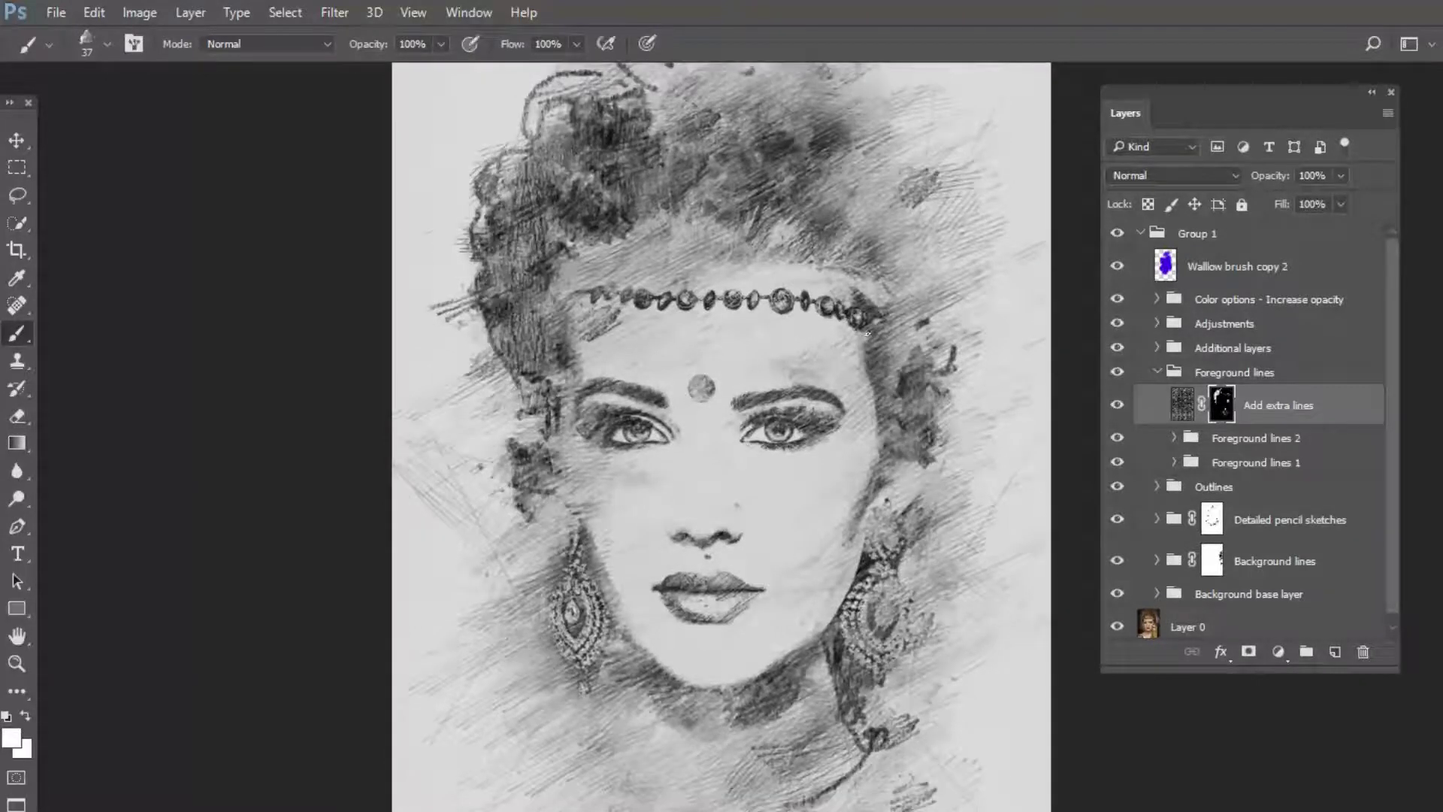
- Examine the extra pencil lines around the hair, face and earrings at closer zoom in full-screen view
scroll(876, 324, down, 1)
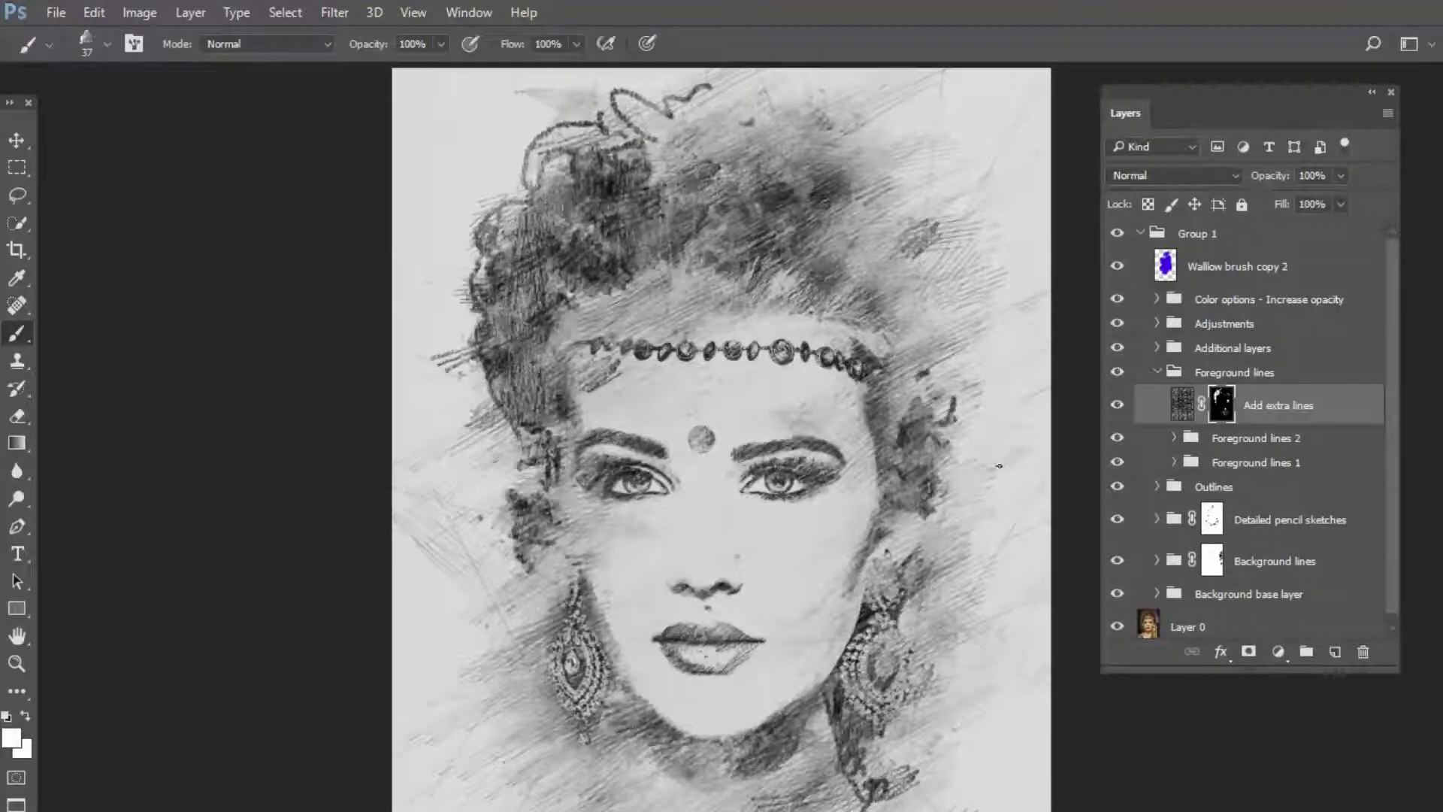
key(ctrl+space)
drag(952, 443, 883, 381)
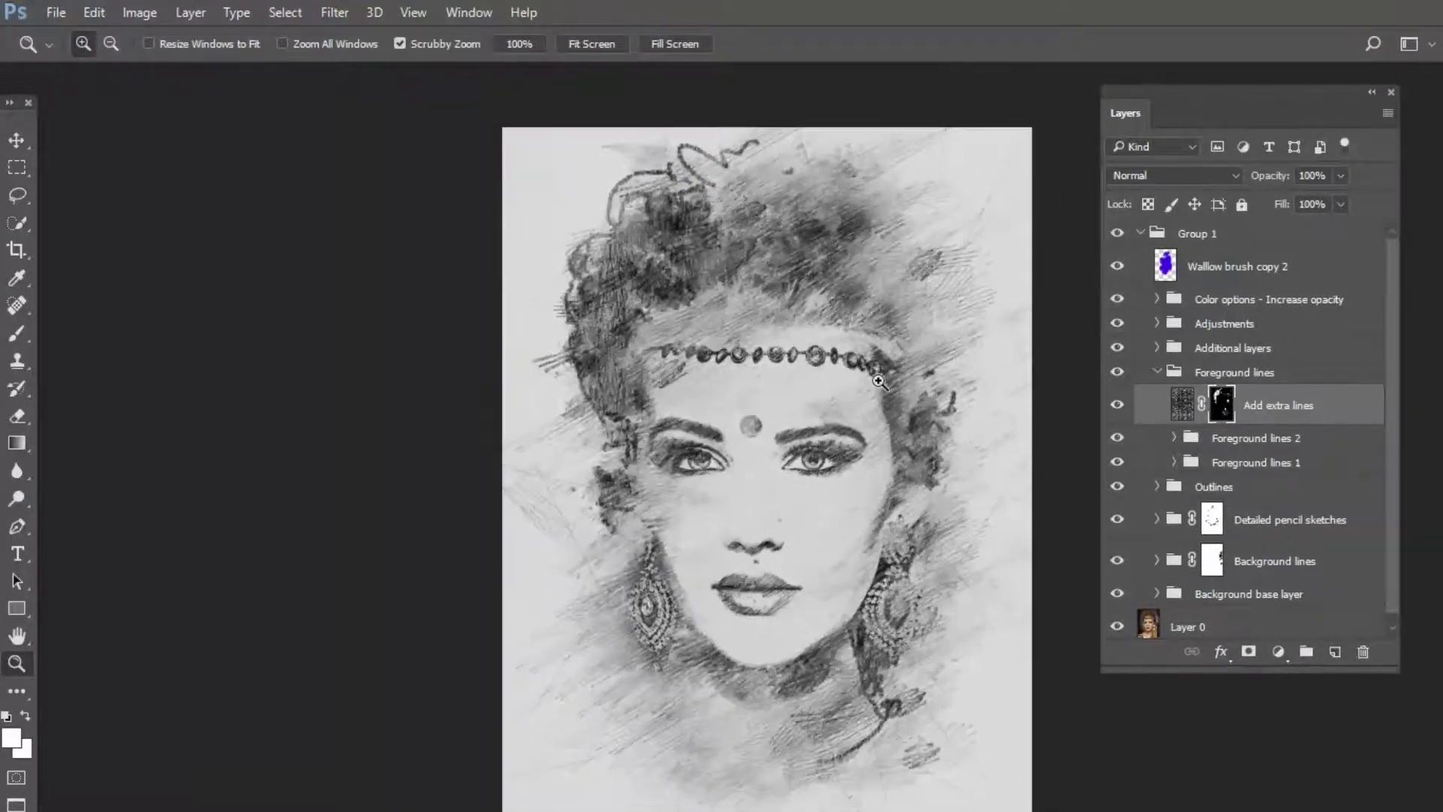
key(f)
key(ctrl+space)
click(886, 346)
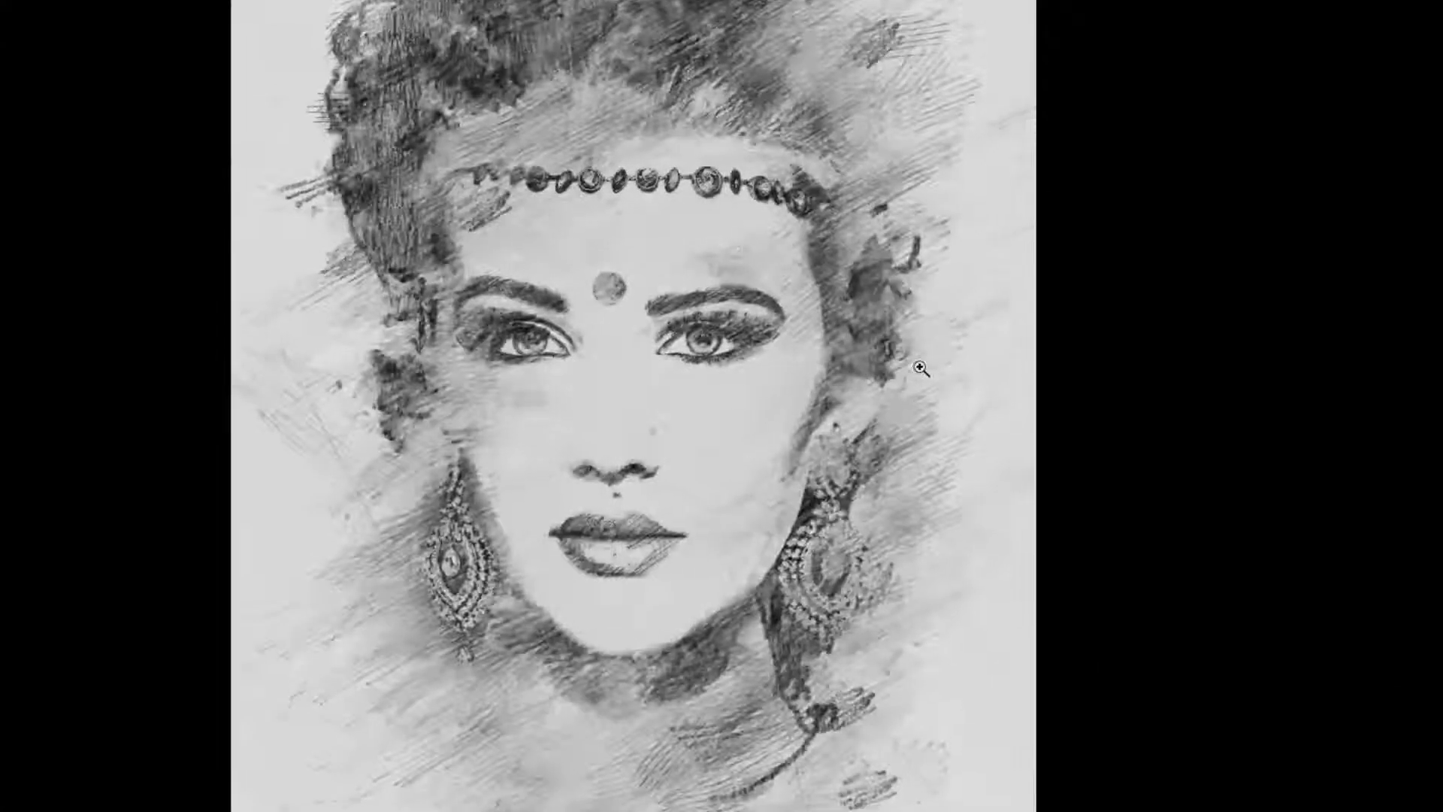
click(885, 312)
drag(885, 312, 885, 378)
ctrl+alt+click(875, 387)
mouse_move(808, 305)
mouse_down()
mouse_move(798, 344)
mouse_move(789, 315)
mouse_up()
drag(846, 466, 837, 338)
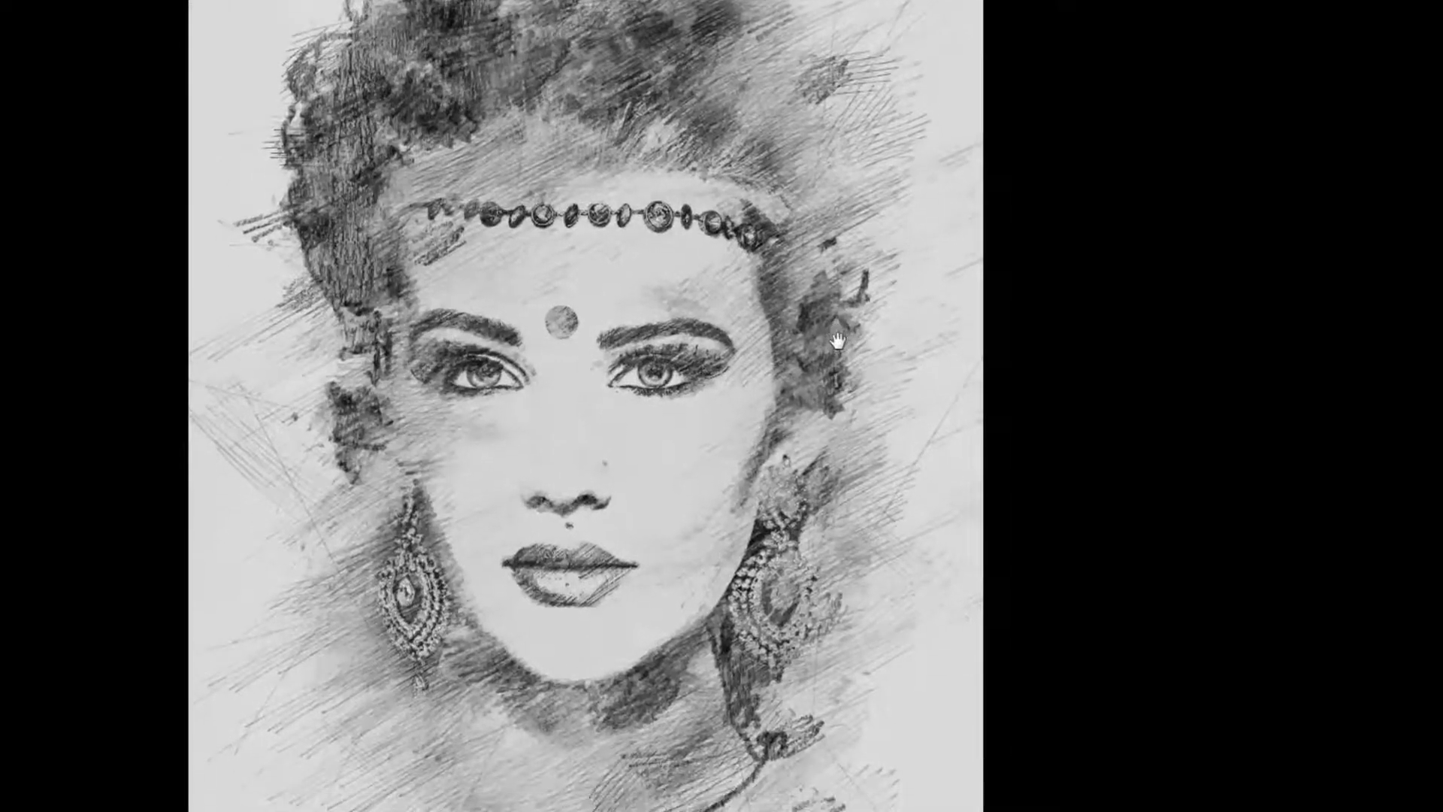
scroll(865, 402, up, 2)
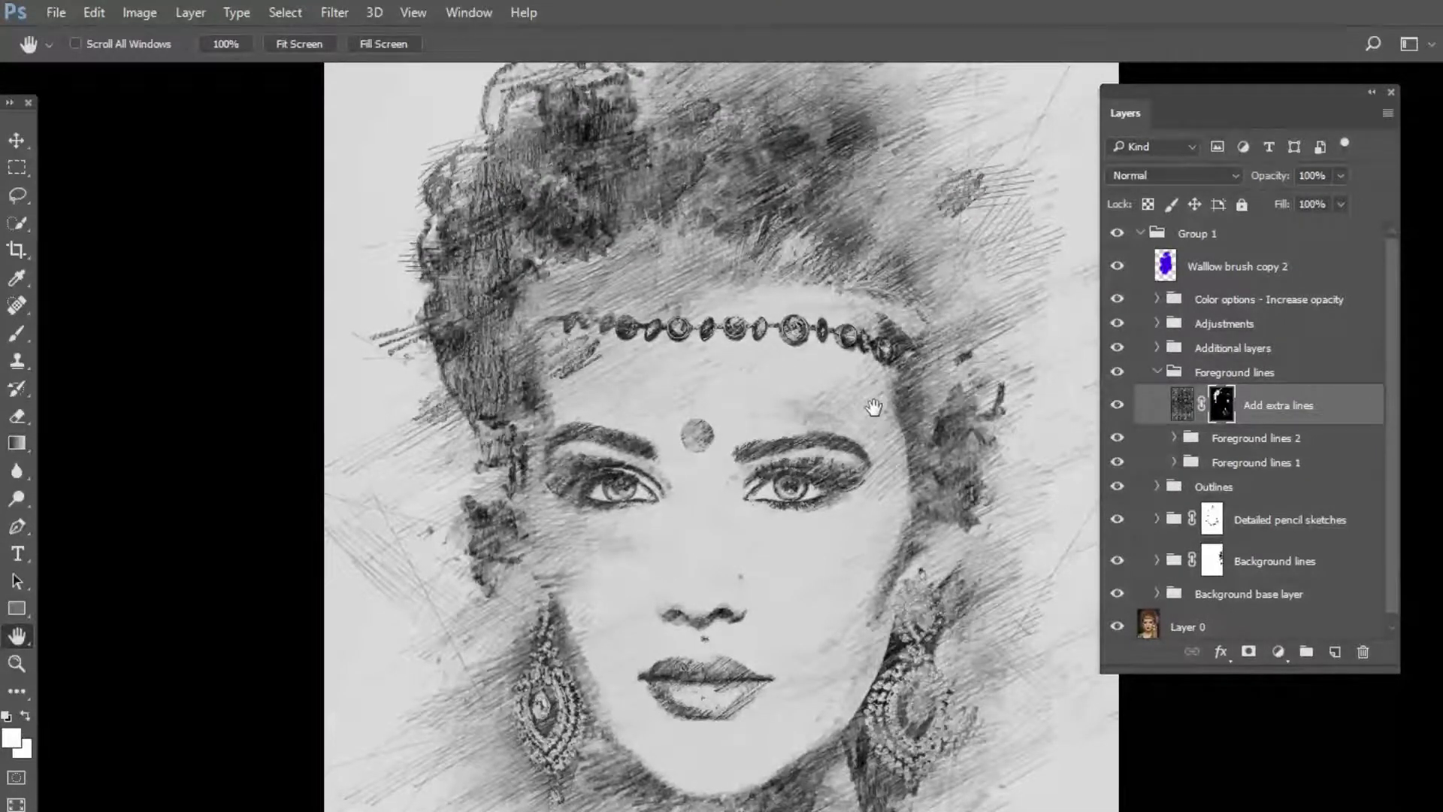
scroll(874, 407, up, 2)
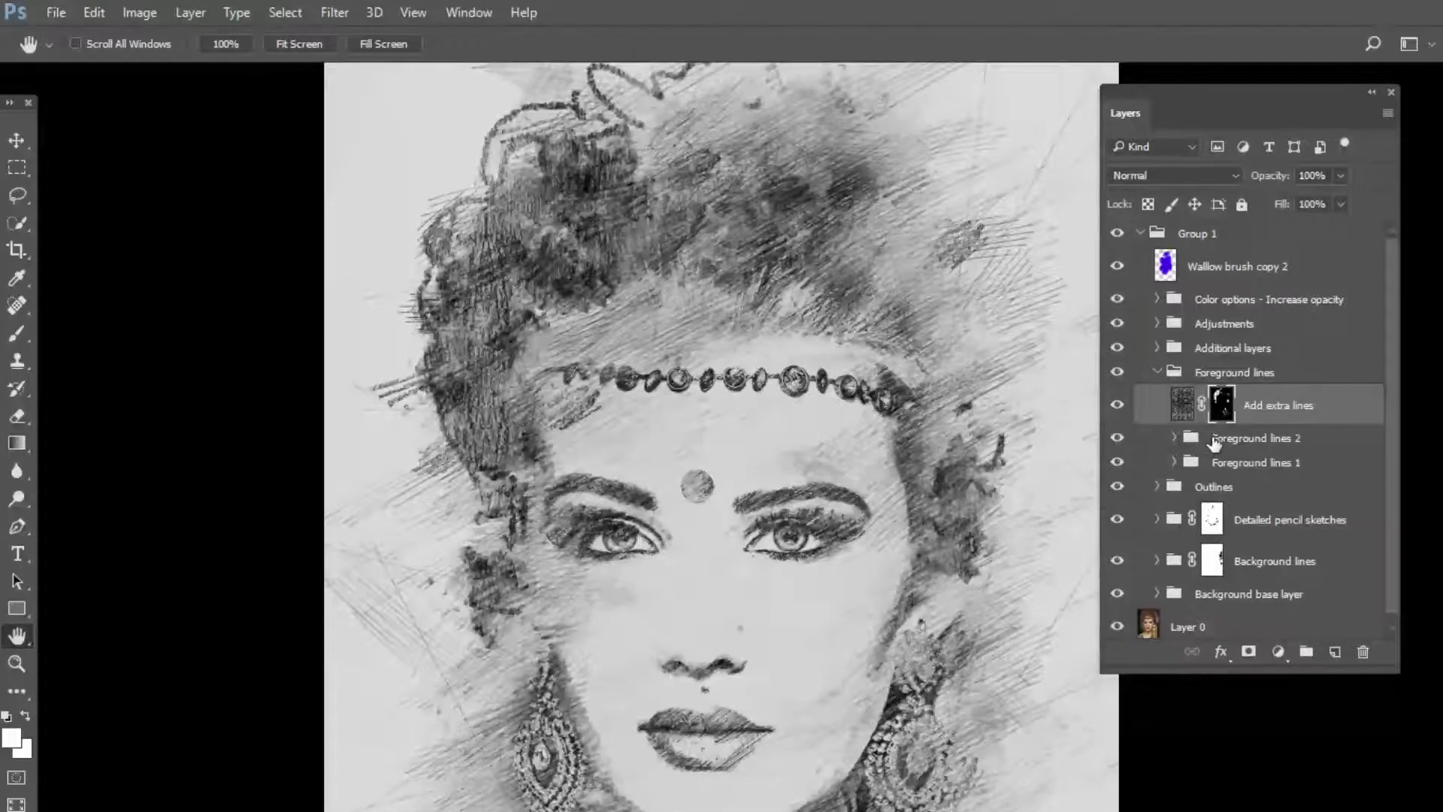
scroll(946, 387, down, 6)
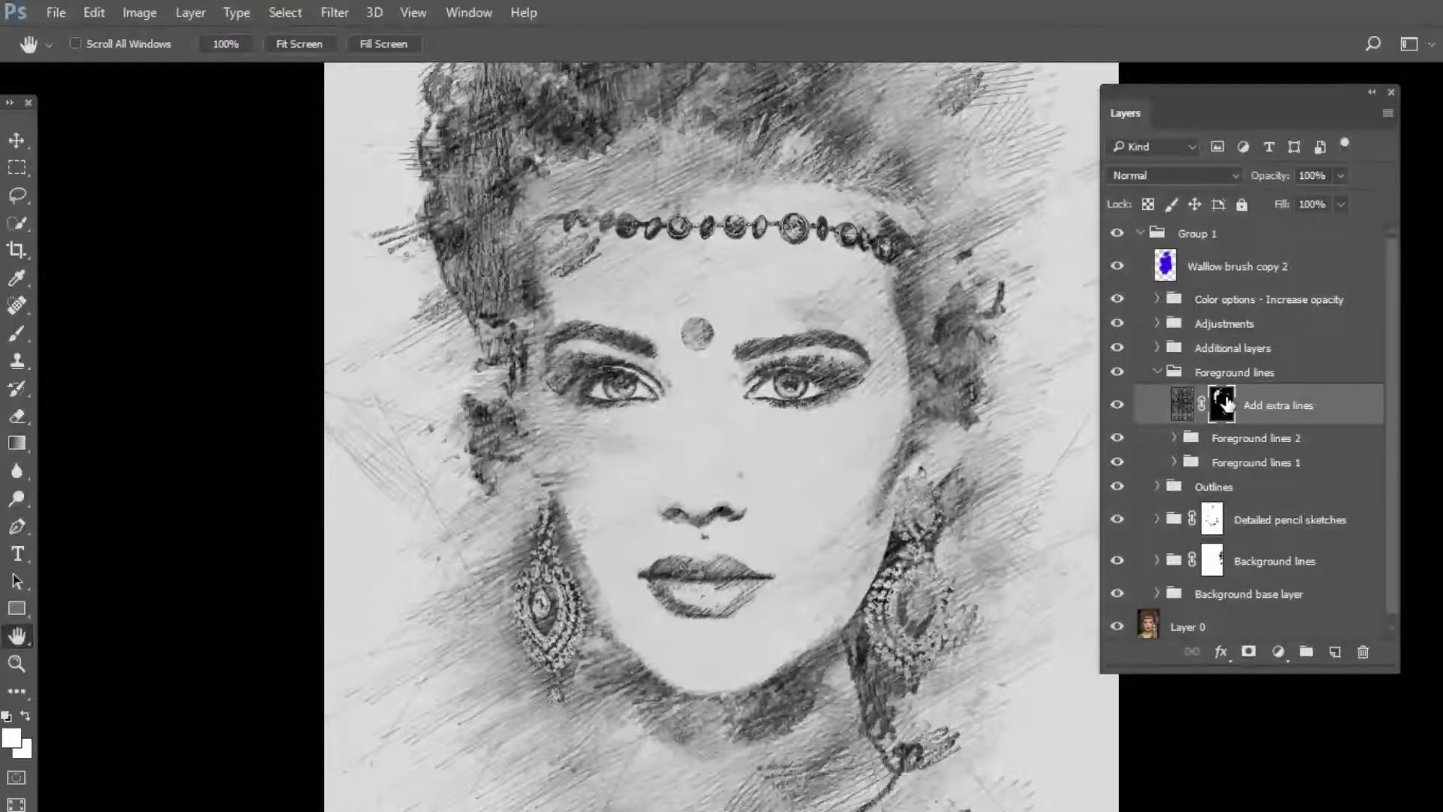
- Collapse the Foreground lines group and toggle its visibility to compare the sketch with and without it
click(1159, 374)
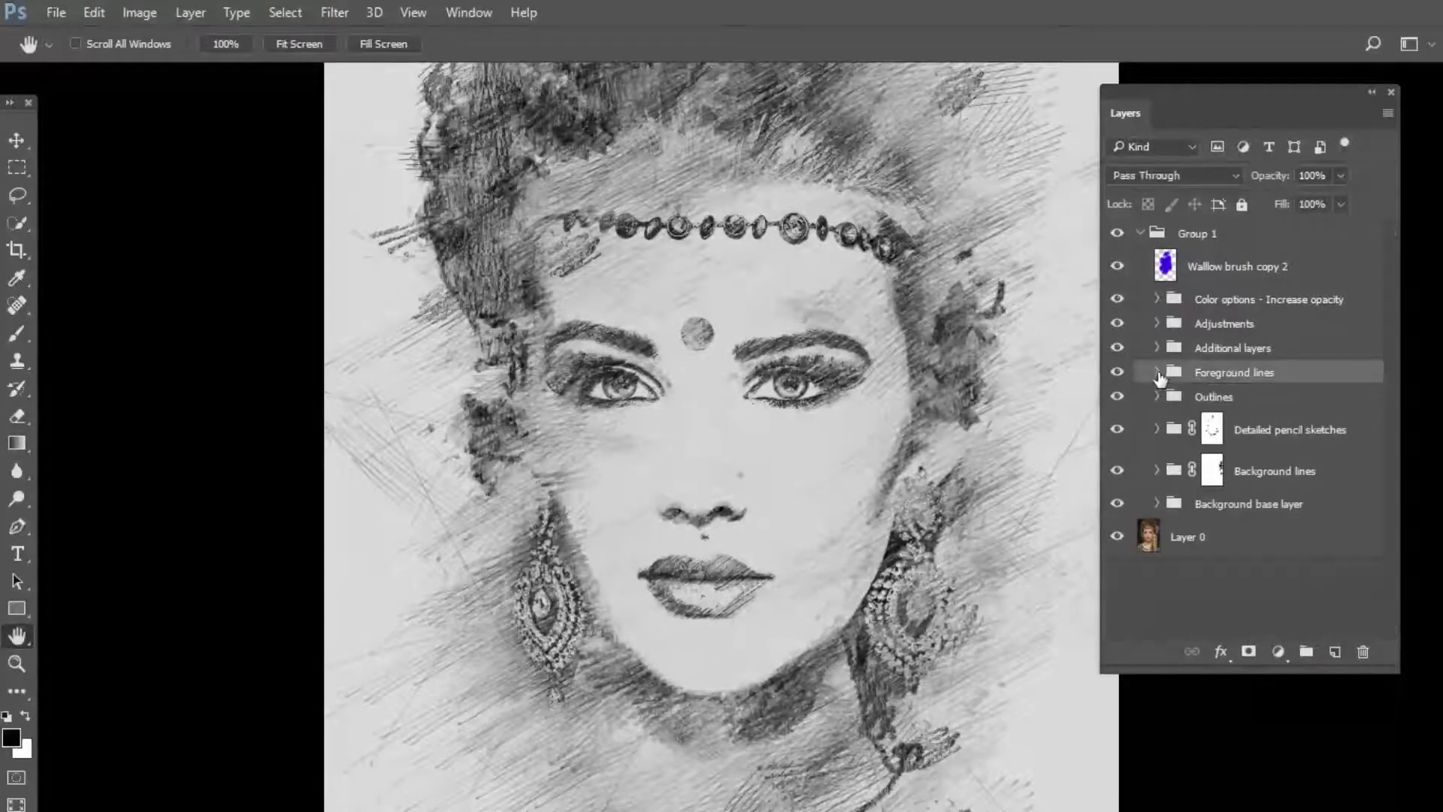
scroll(965, 375, up, 3)
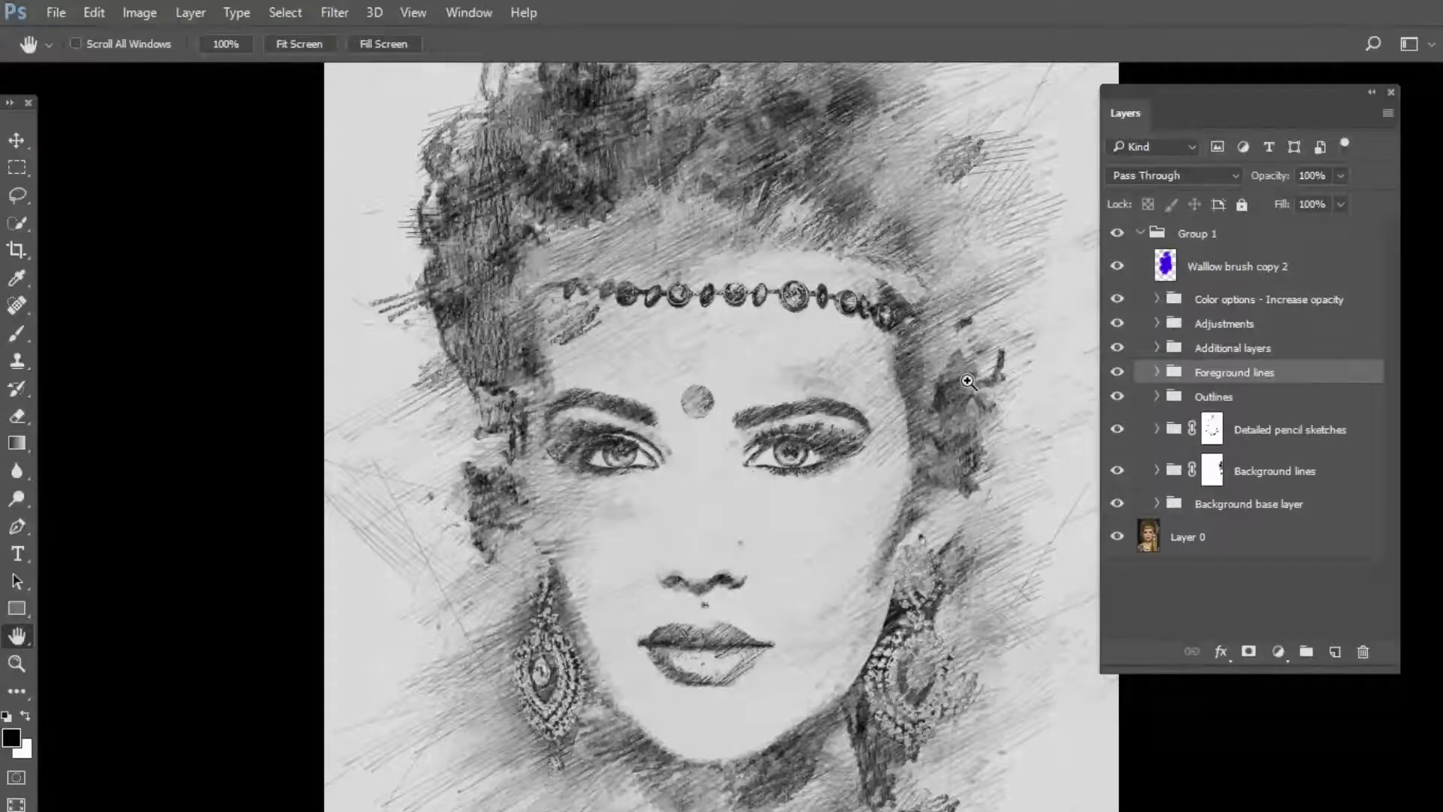
key(ctrl+minus)
click(1116, 372)
click(1117, 372)
click(1117, 372)
click(1117, 372)
click(1116, 372)
click(1117, 373)
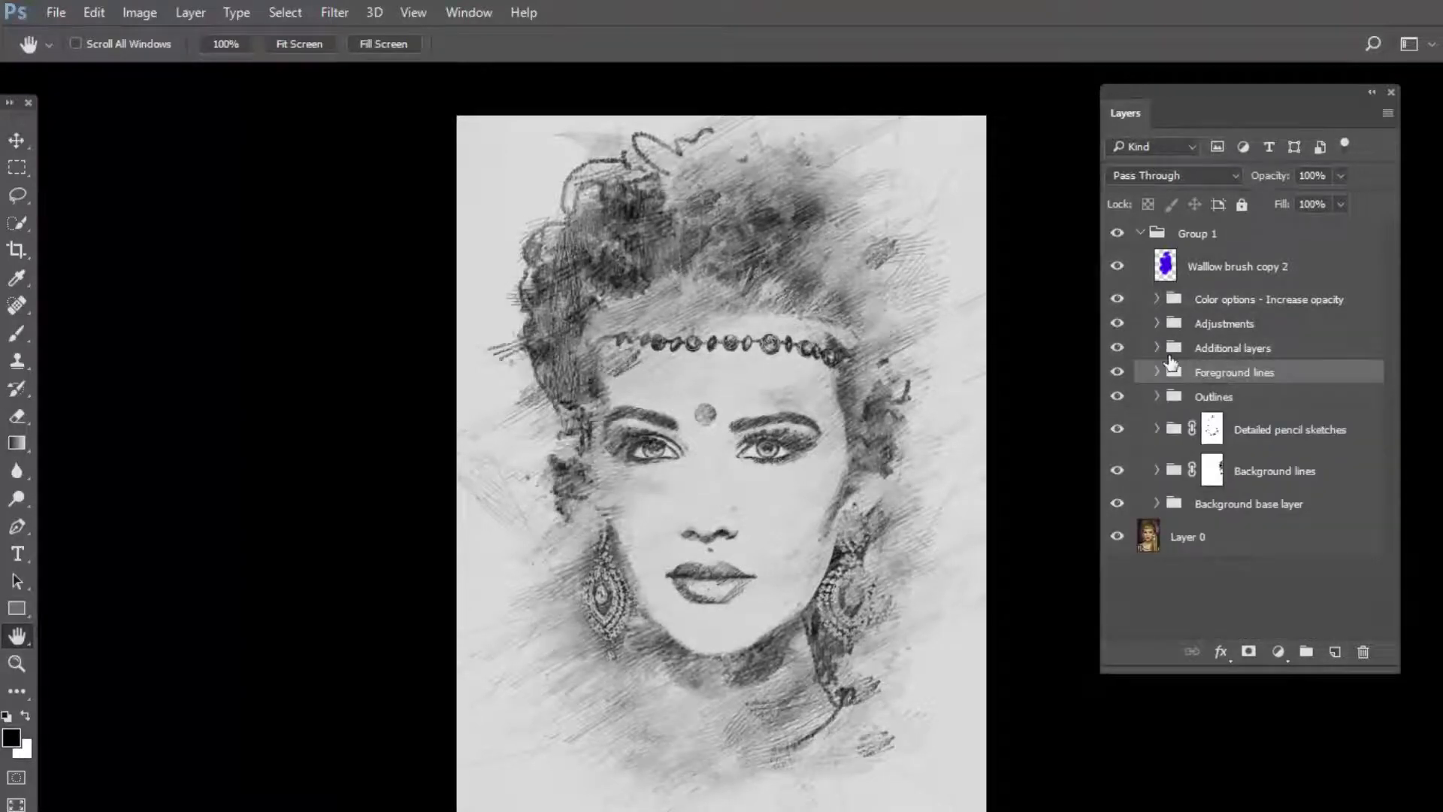
- Expand the Additional layers group, widen the layer list, and target the mask of the Bring back color photo layer
click(1156, 347)
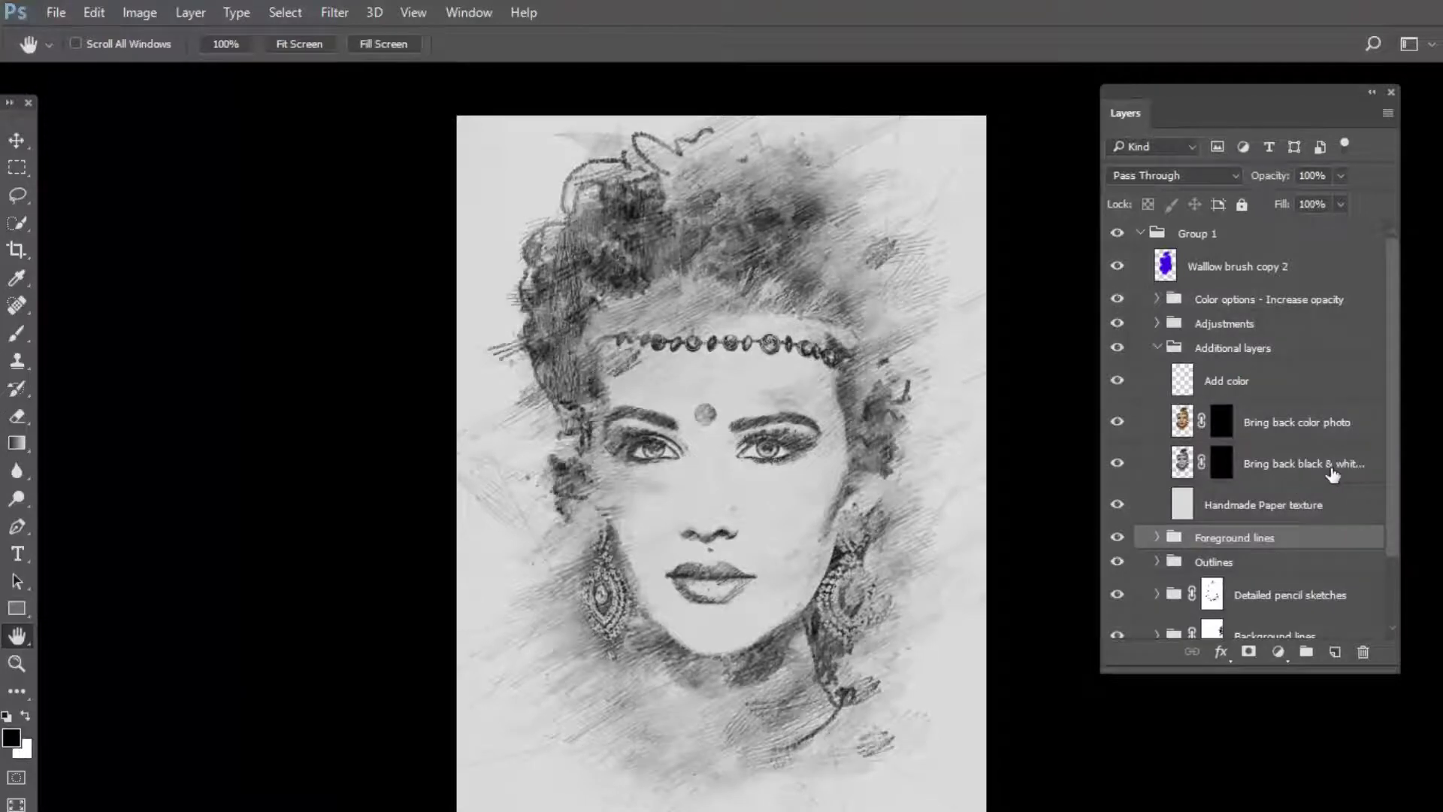
drag(1401, 393, 1434, 393)
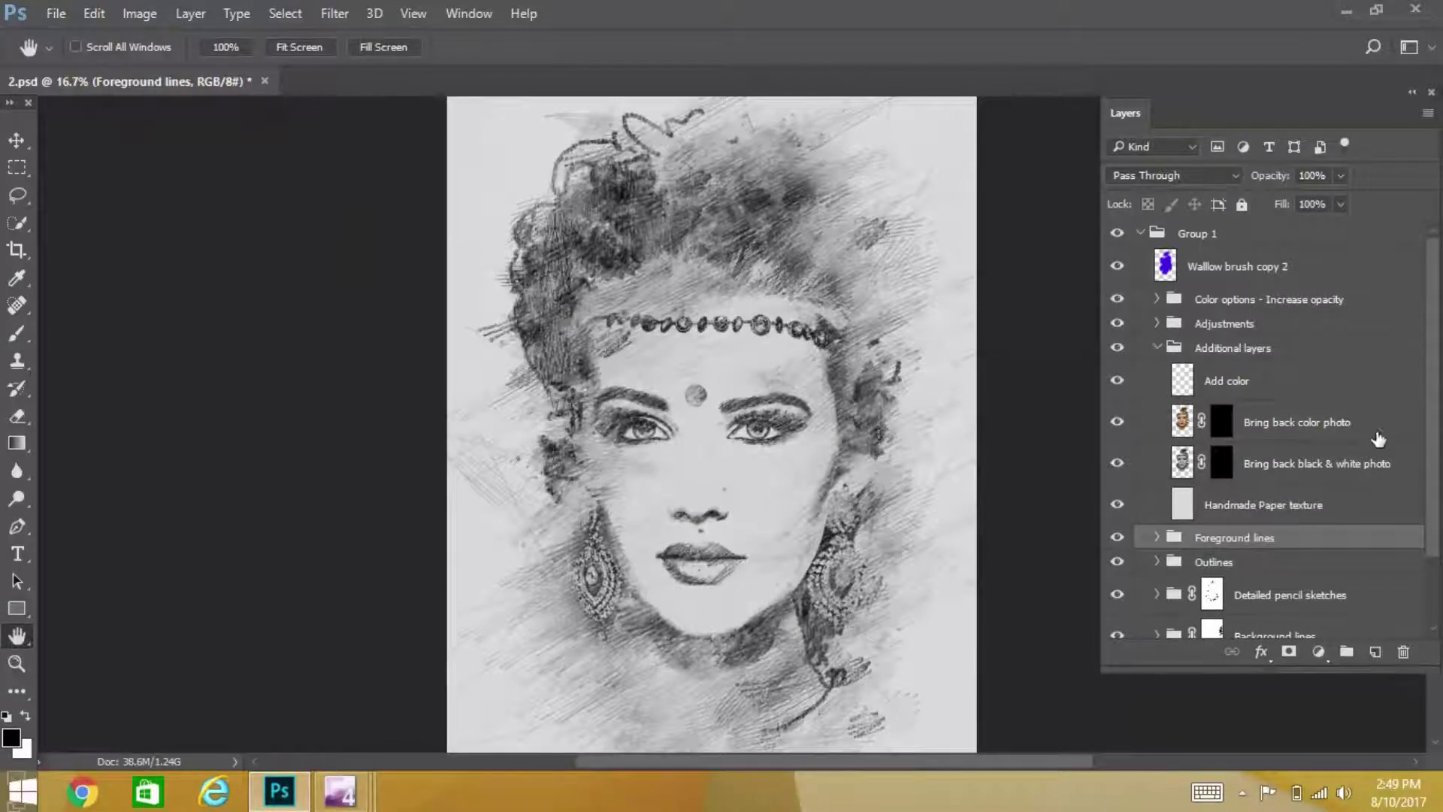
click(1281, 432)
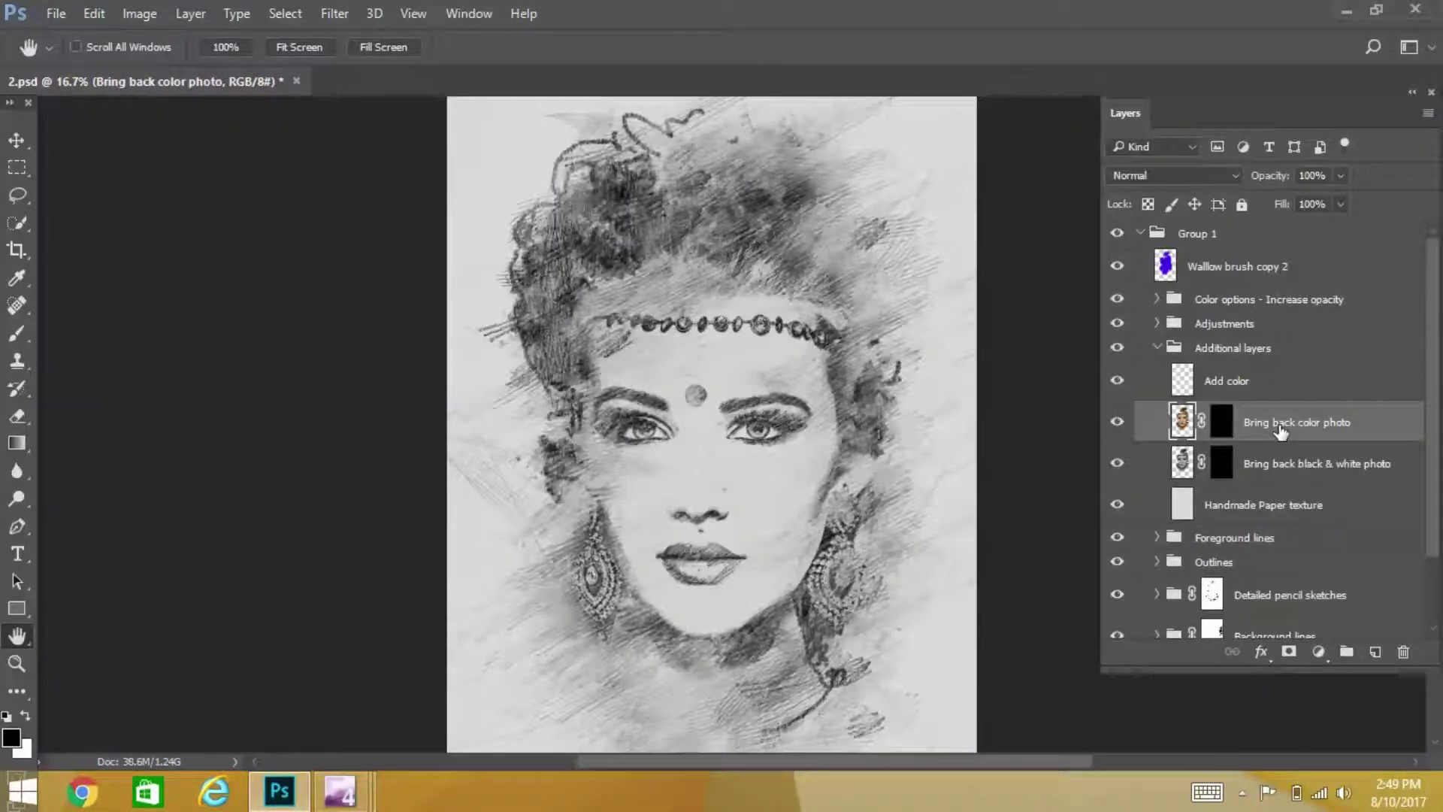
click(1225, 428)
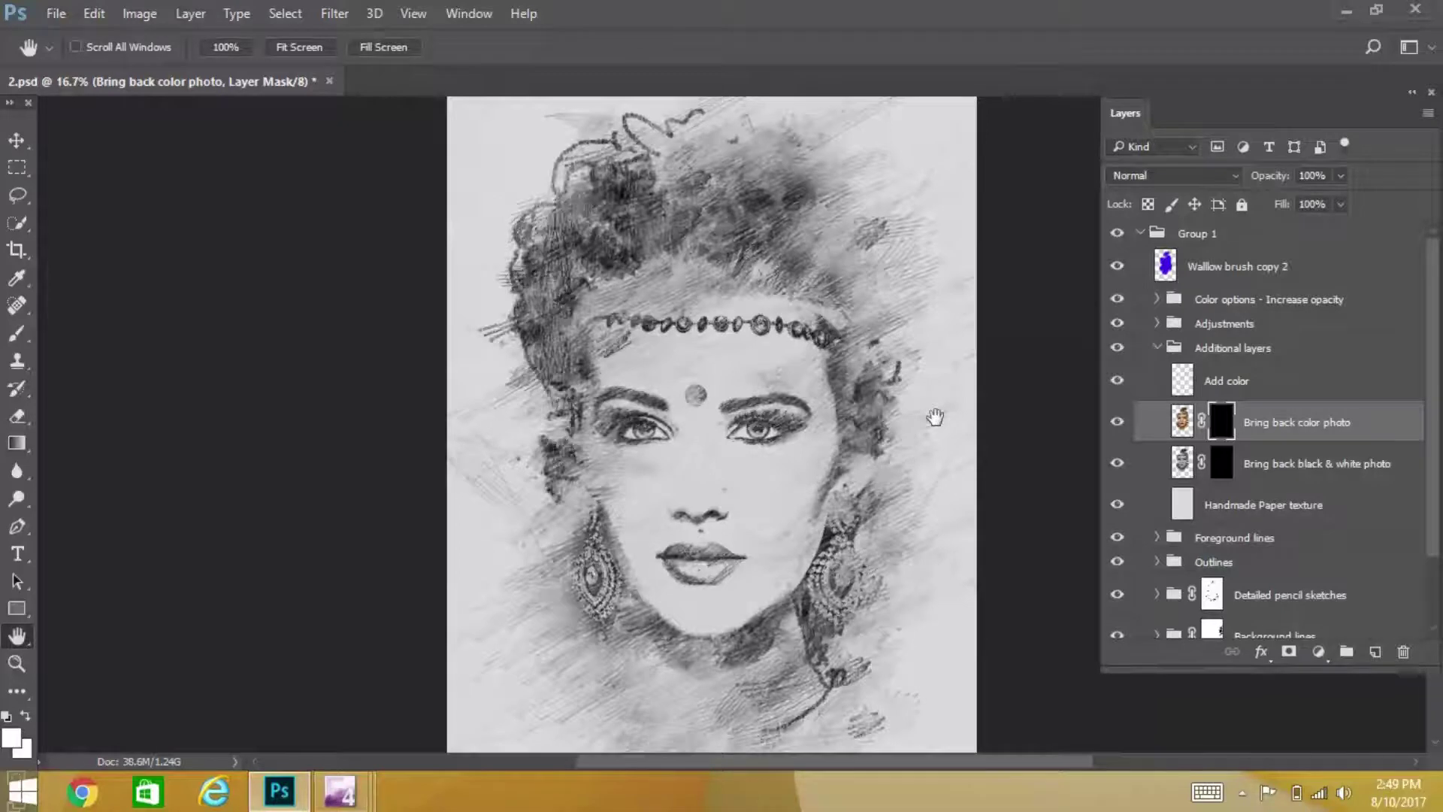
- Choose the 500 px soft round brush, reduce its size to 28 px, and keep the foreground colour white (#ffffff)
key(b)
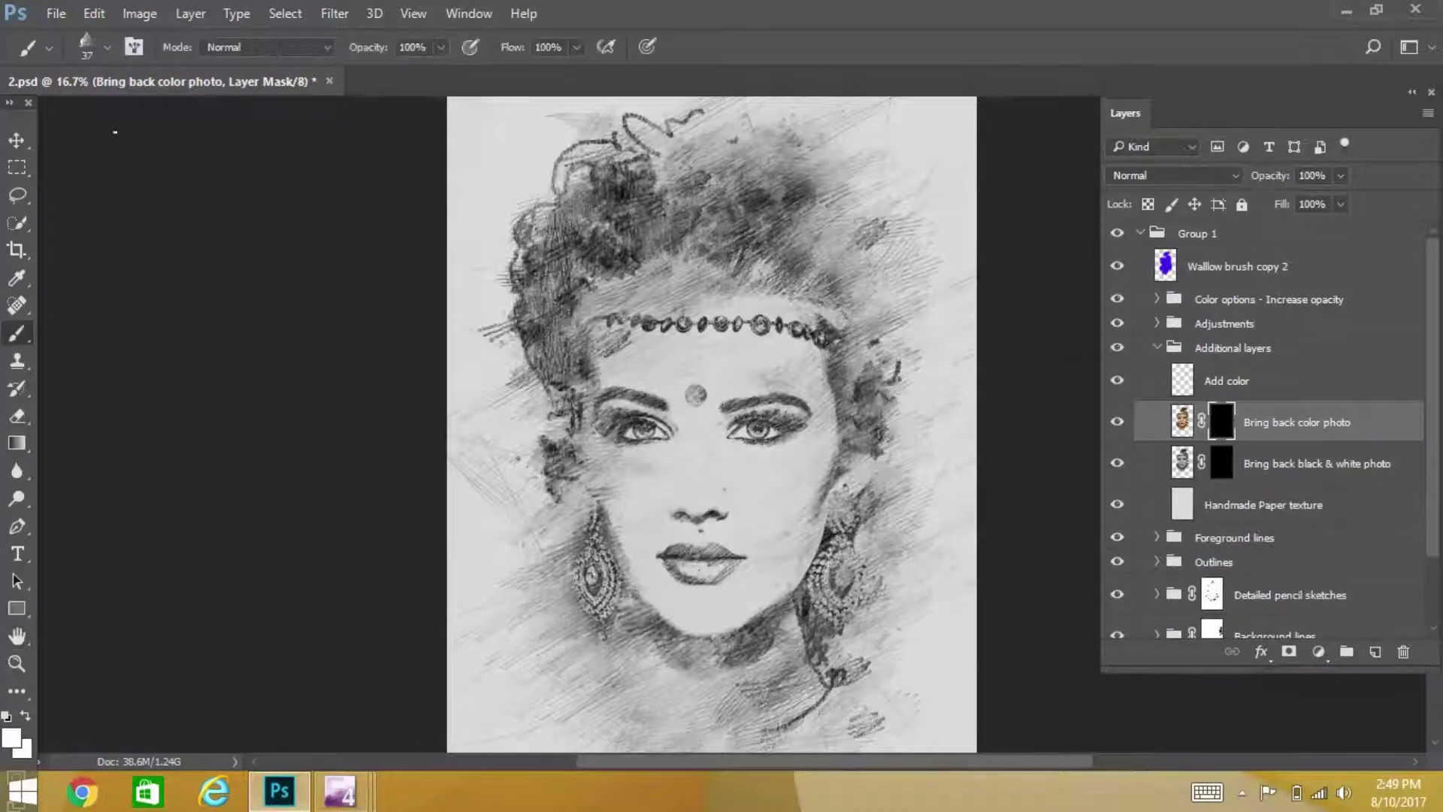
click(103, 48)
click(106, 48)
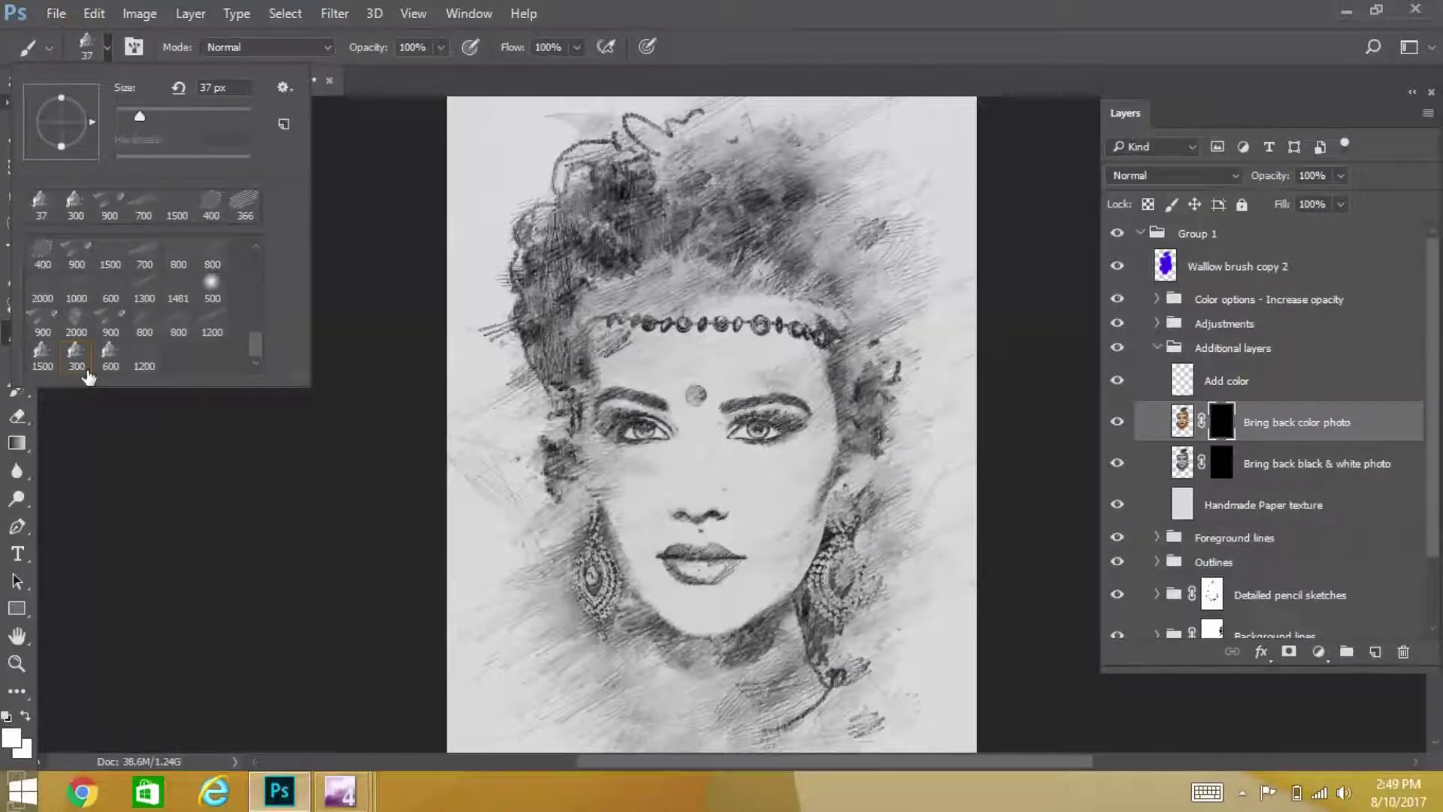
click(213, 287)
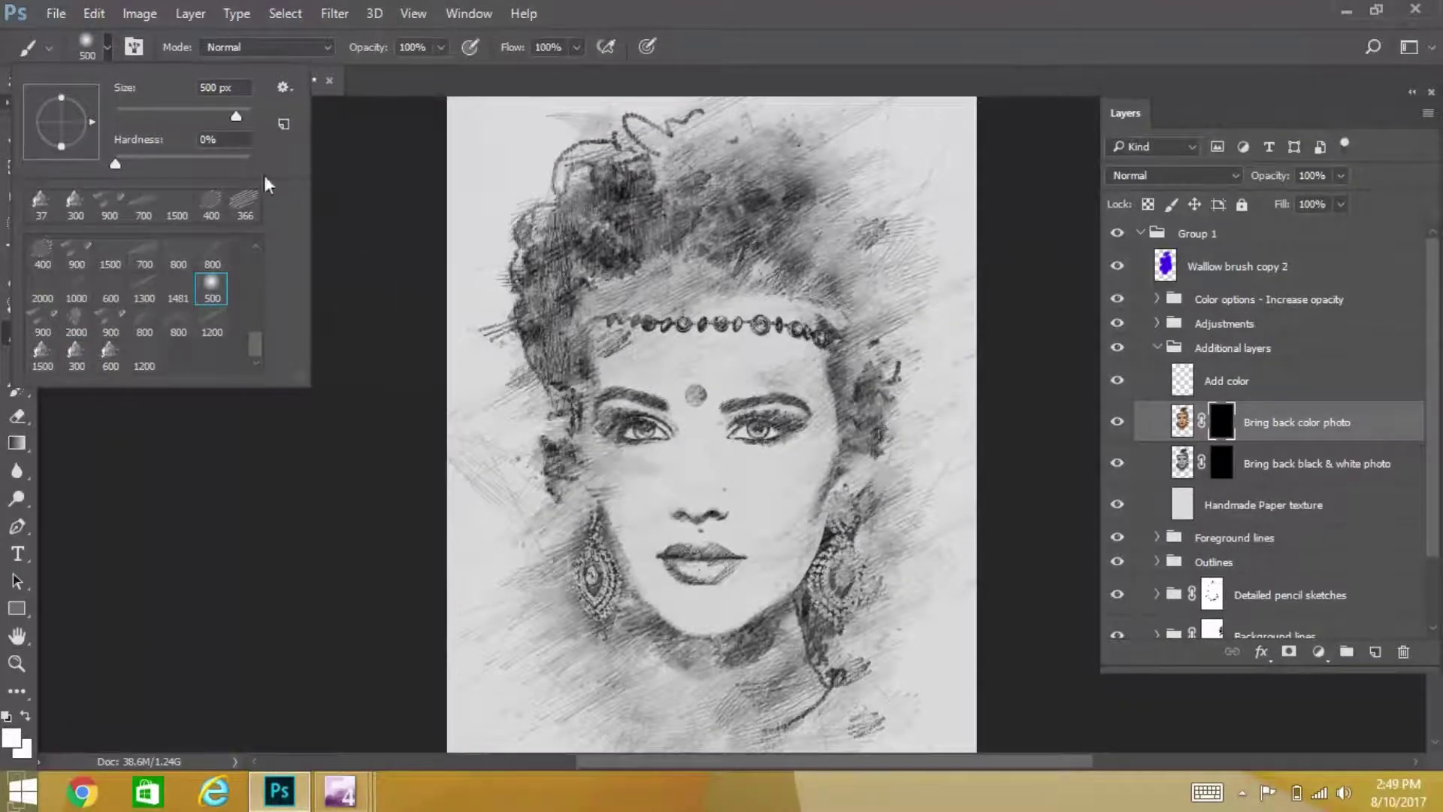
drag(144, 111, 137, 114)
drag(132, 116, 130, 116)
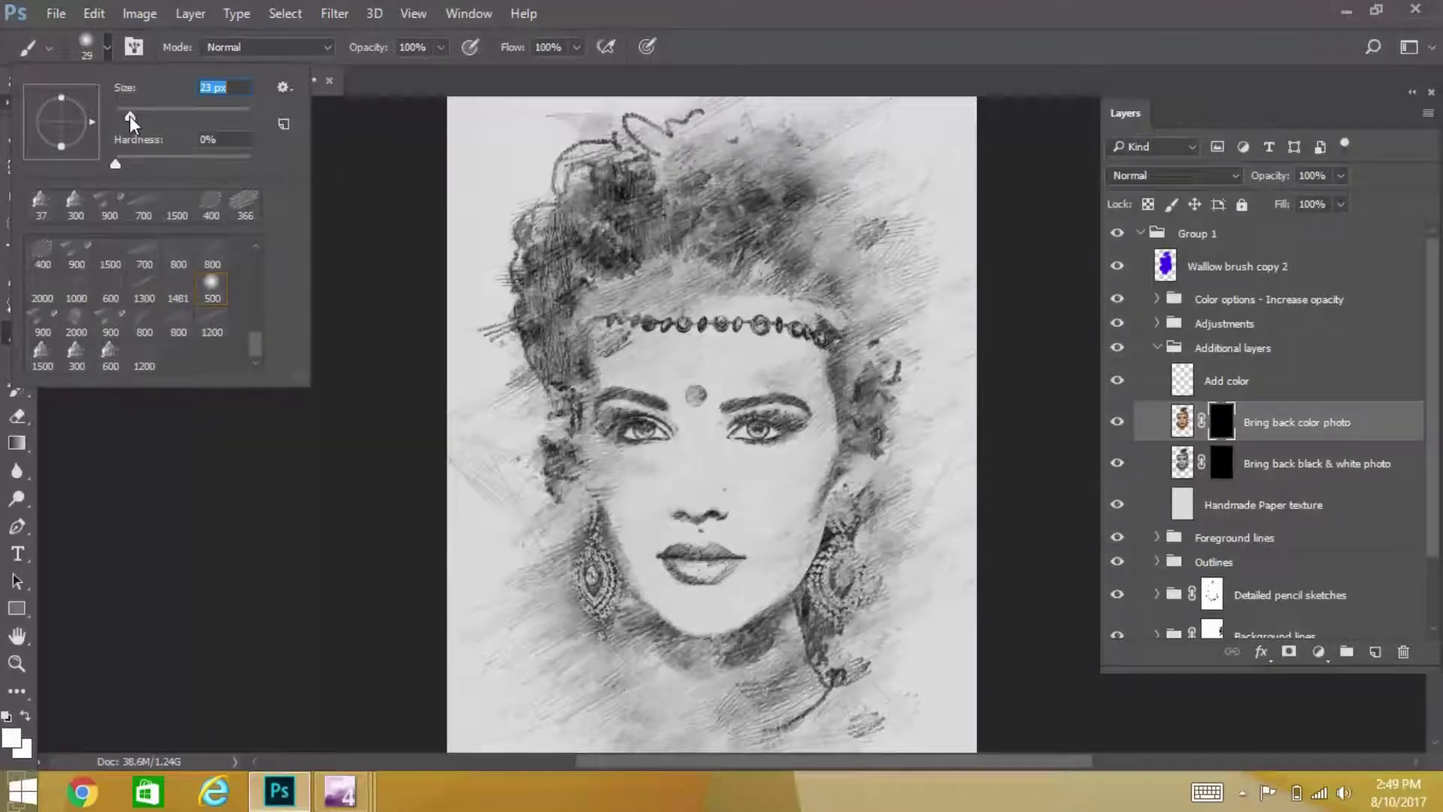
drag(126, 115, 134, 114)
click(15, 736)
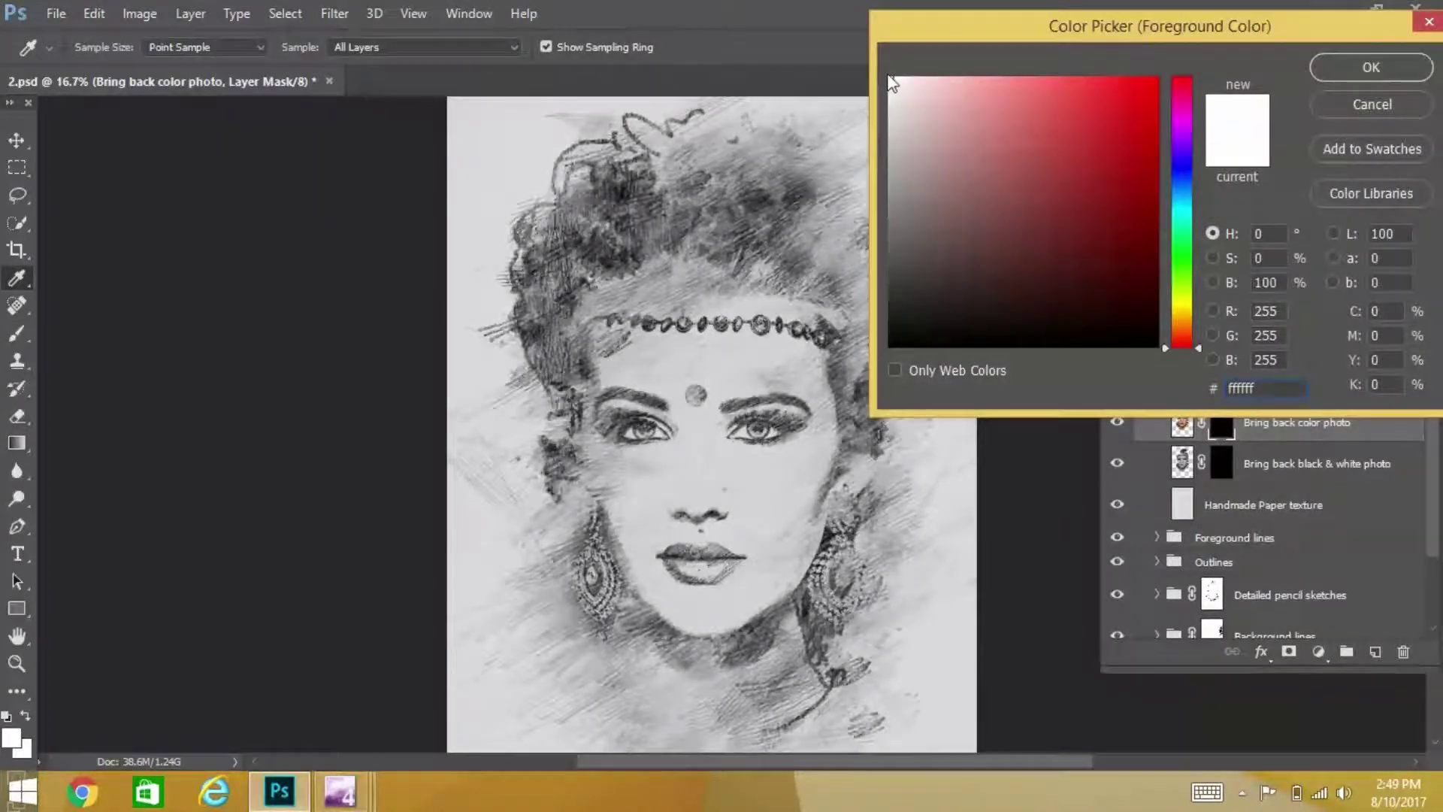
click(1372, 69)
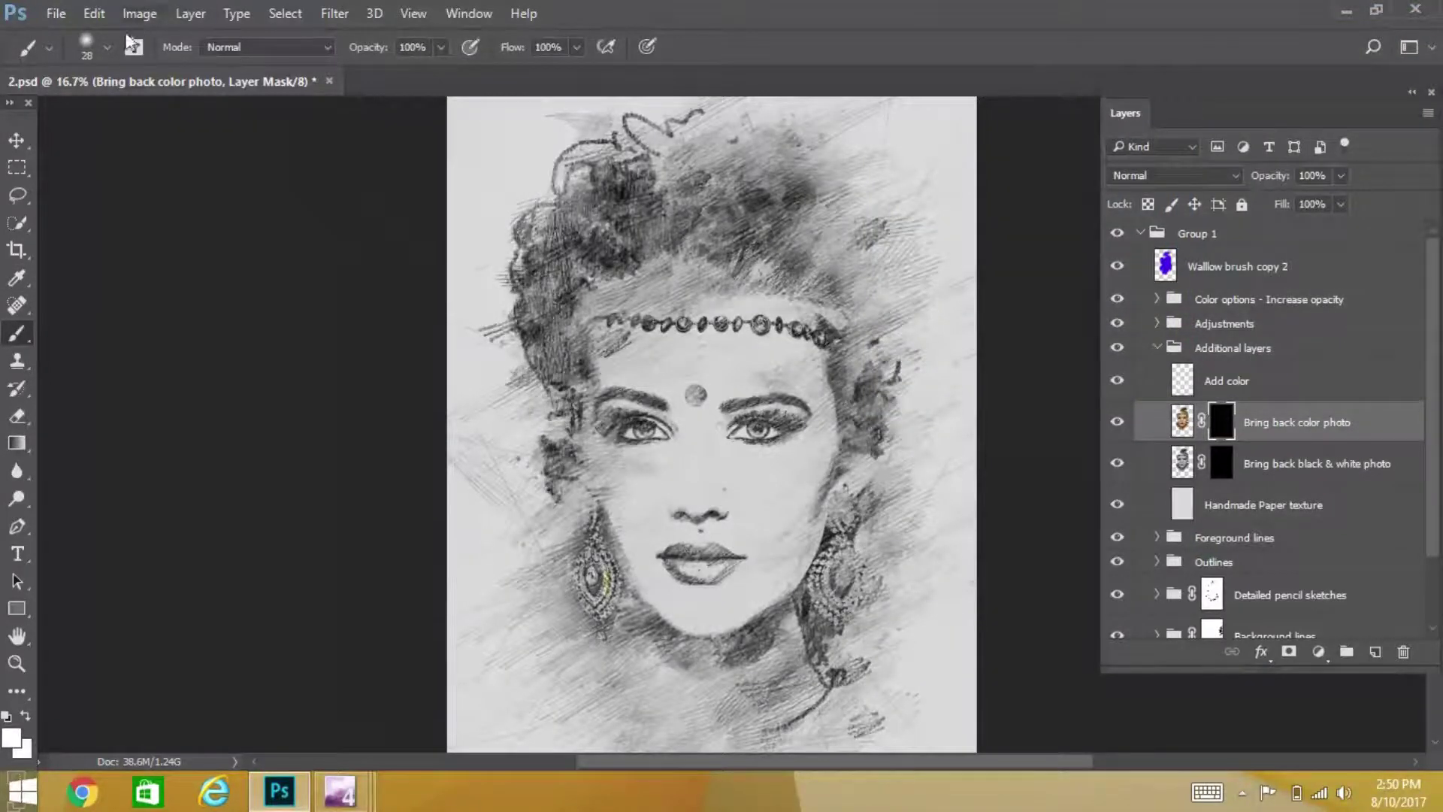
- Set the soft brush size to 32 px for revealing the earring on the viewer's left
click(107, 47)
drag(135, 117, 138, 117)
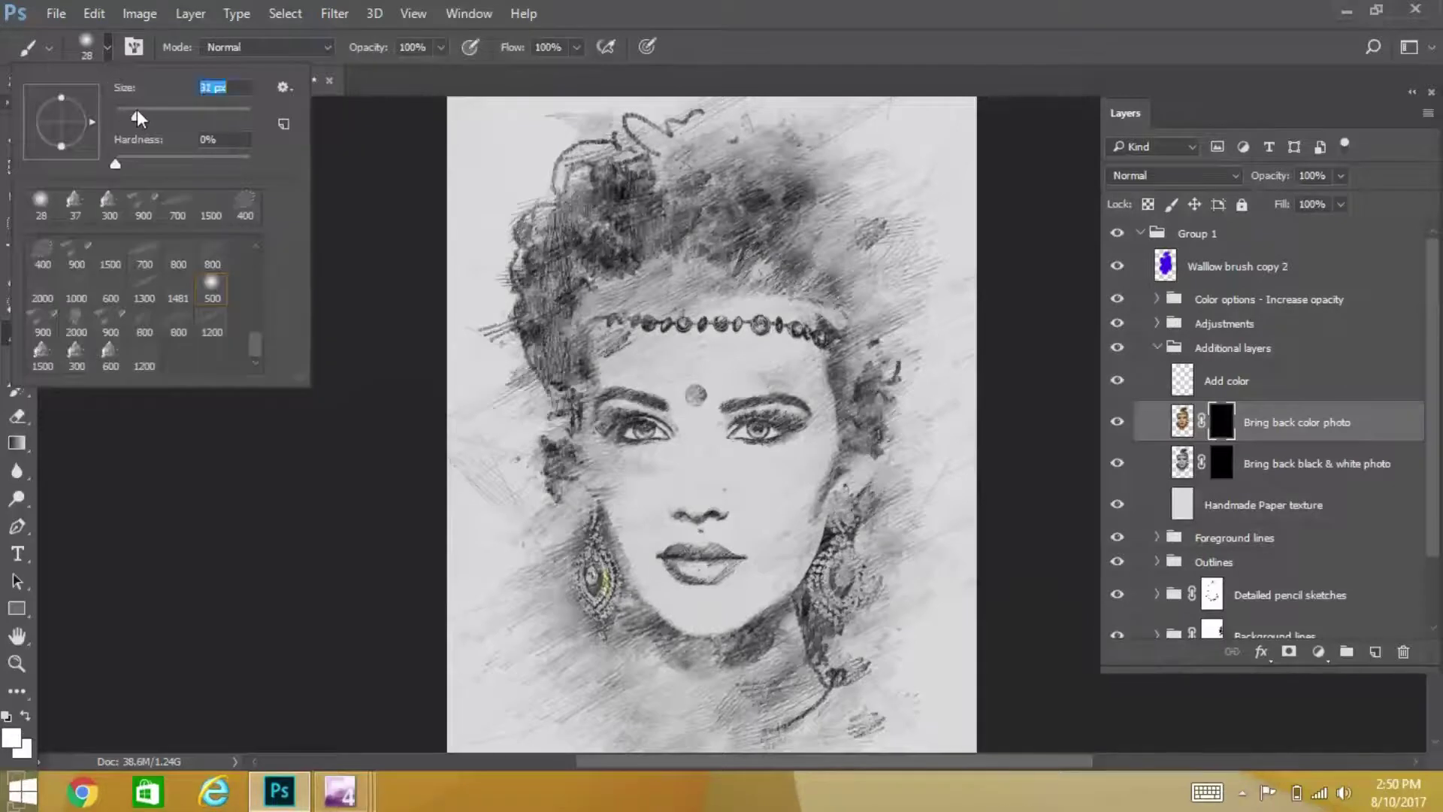
key(Return)
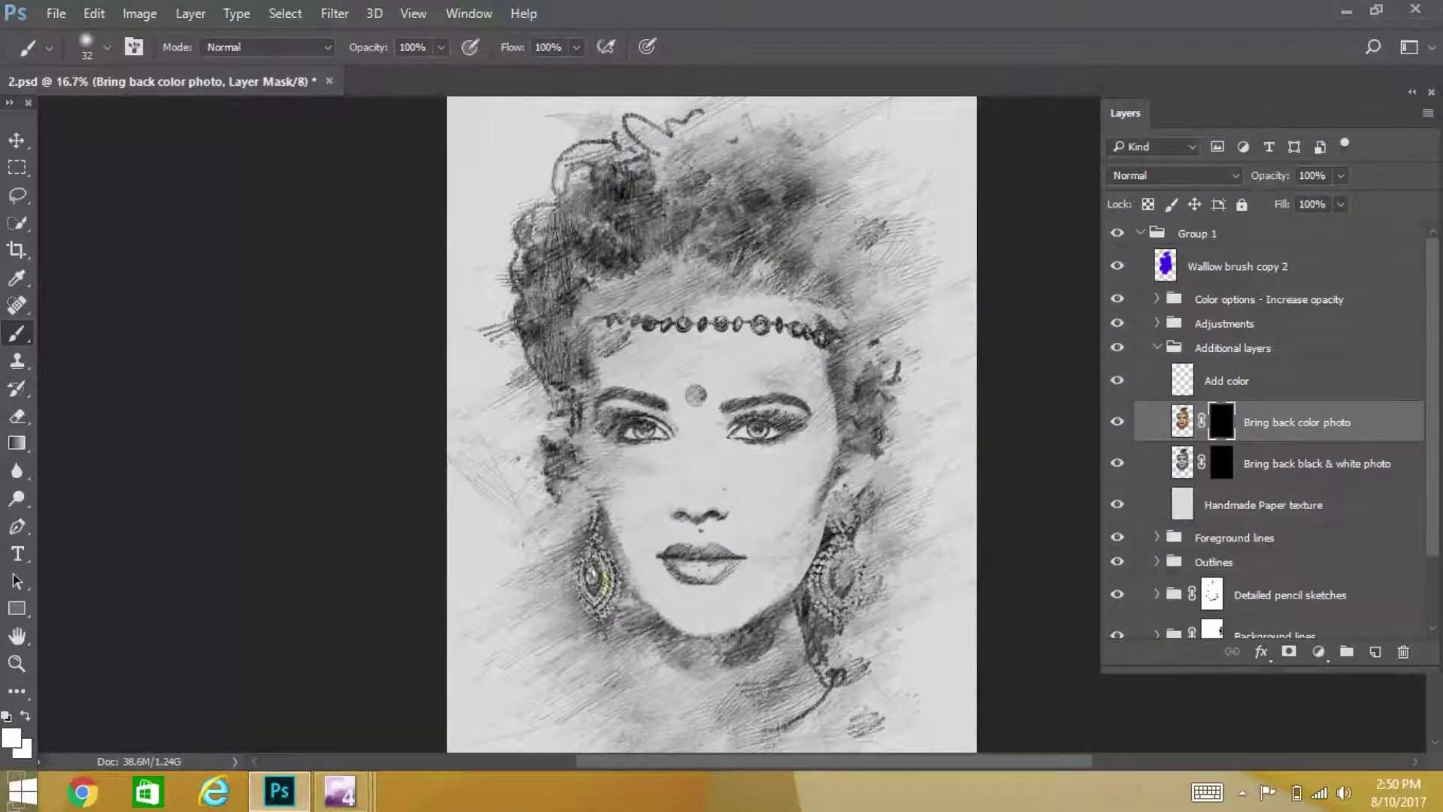
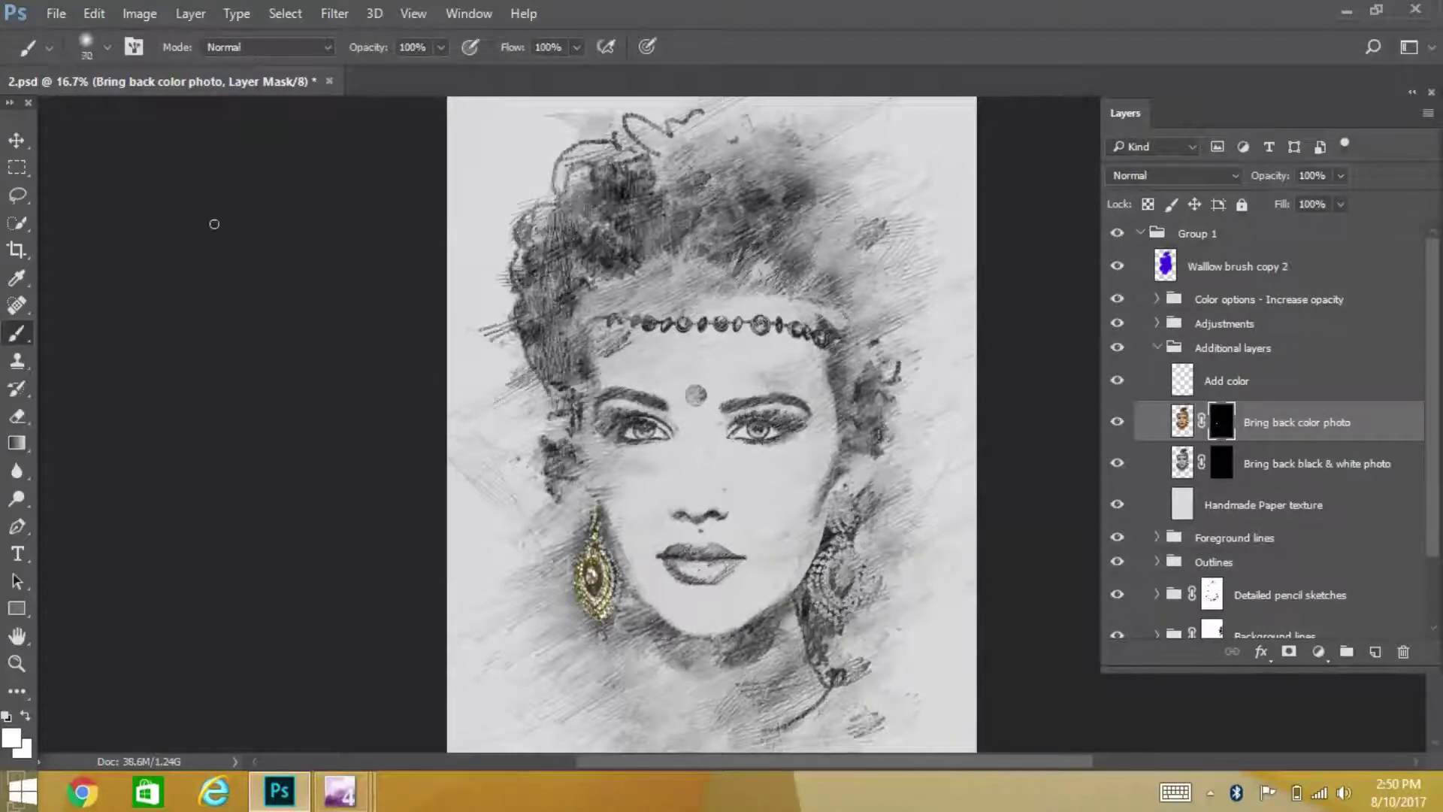
- Enlarge the brush to 70 px and paint on the mask to reveal both earrings in their original colours
key(bracketright)
key(bracketright)
key(bracketright)
key(bracketright)
key(bracketleft)
key(bracketleft)
drag(599, 630, 600, 621)
mouse_move(835, 588)
mouse_down()
mouse_move(831, 574)
mouse_move(833, 613)
mouse_move(852, 559)
mouse_move(875, 585)
mouse_up()
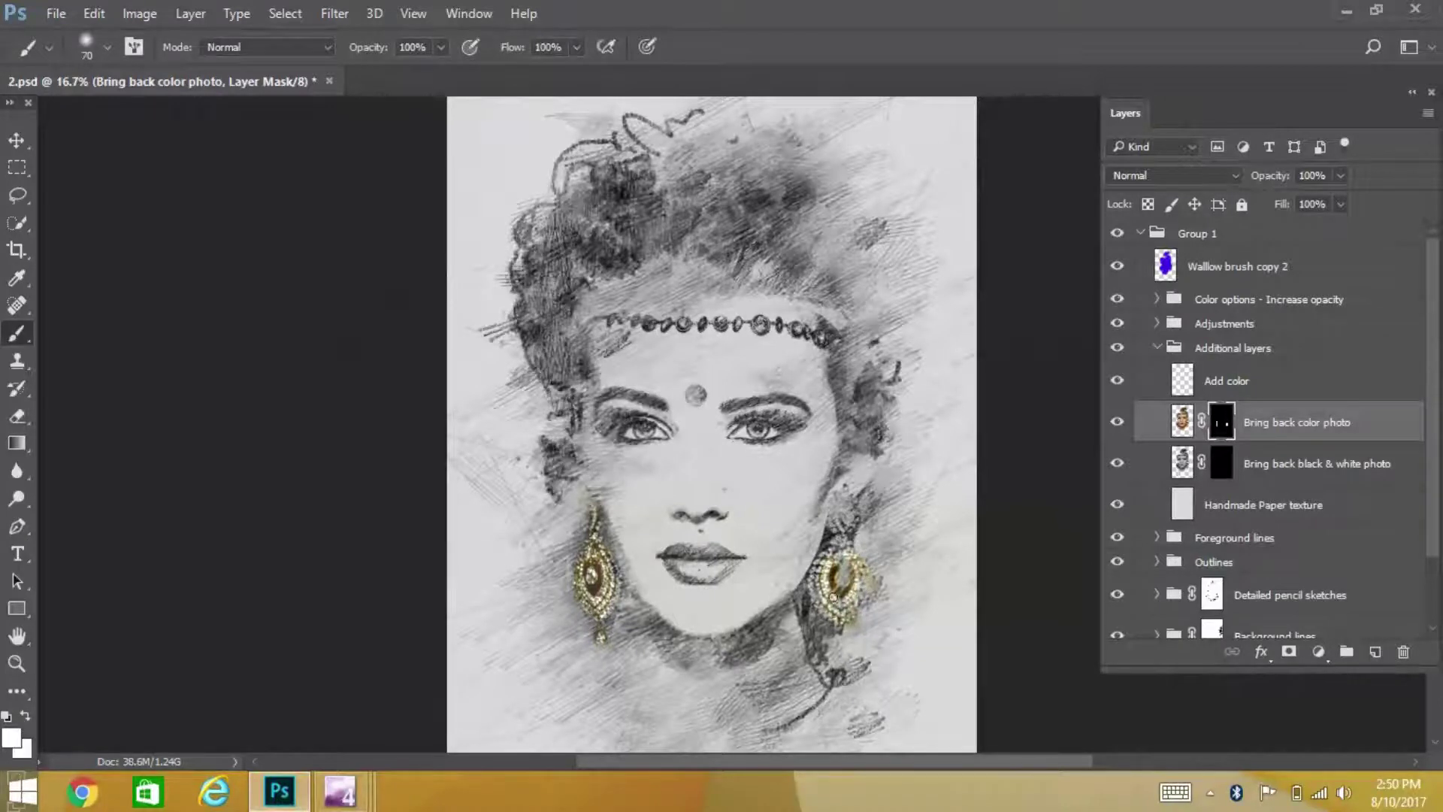
mouse_move(840, 542)
mouse_down()
mouse_move(837, 500)
mouse_move(841, 532)
mouse_move(817, 567)
mouse_up()
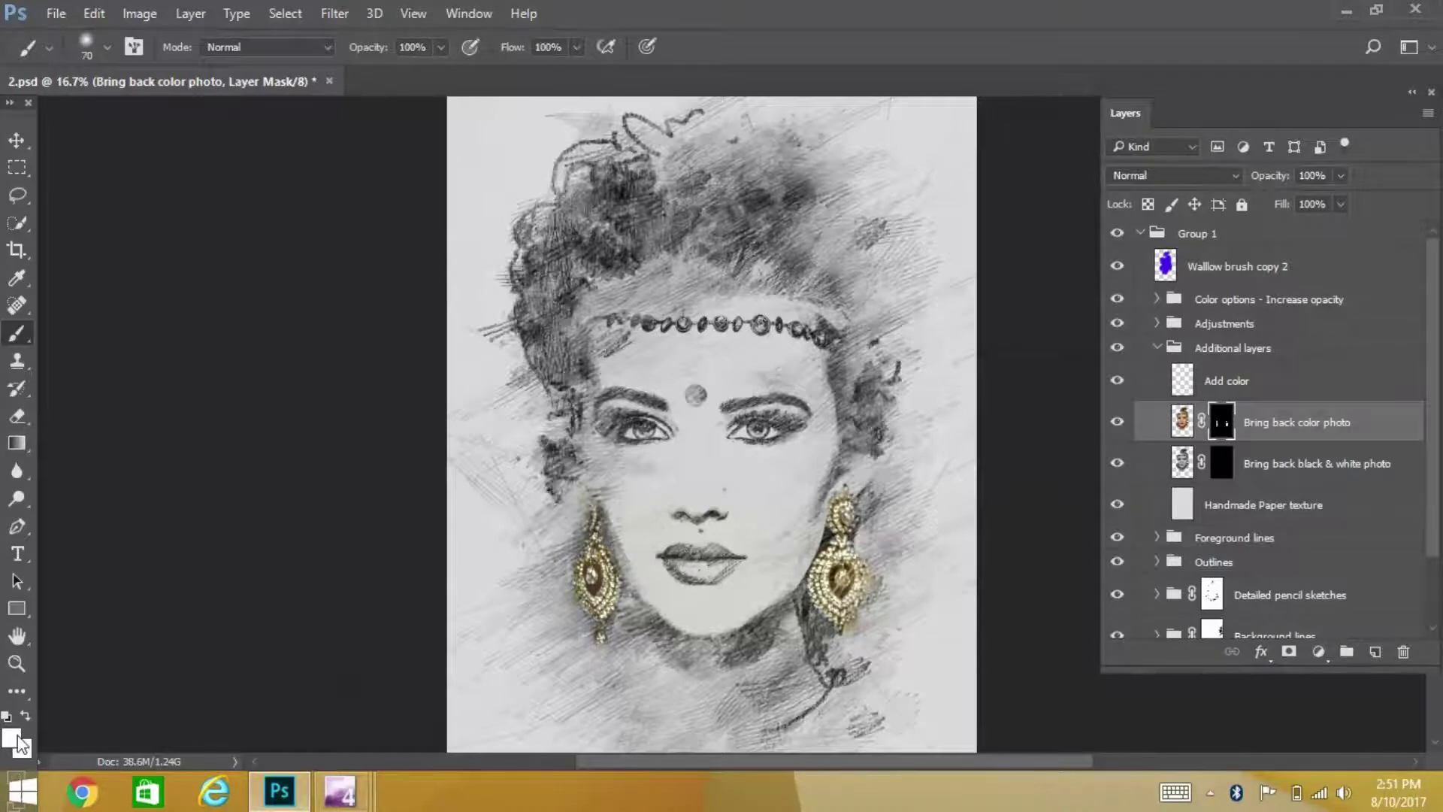
- Pick near-black #020202 as foreground colour, swap it to the background, and use white #ffffff as the foreground
click(18, 741)
click(891, 345)
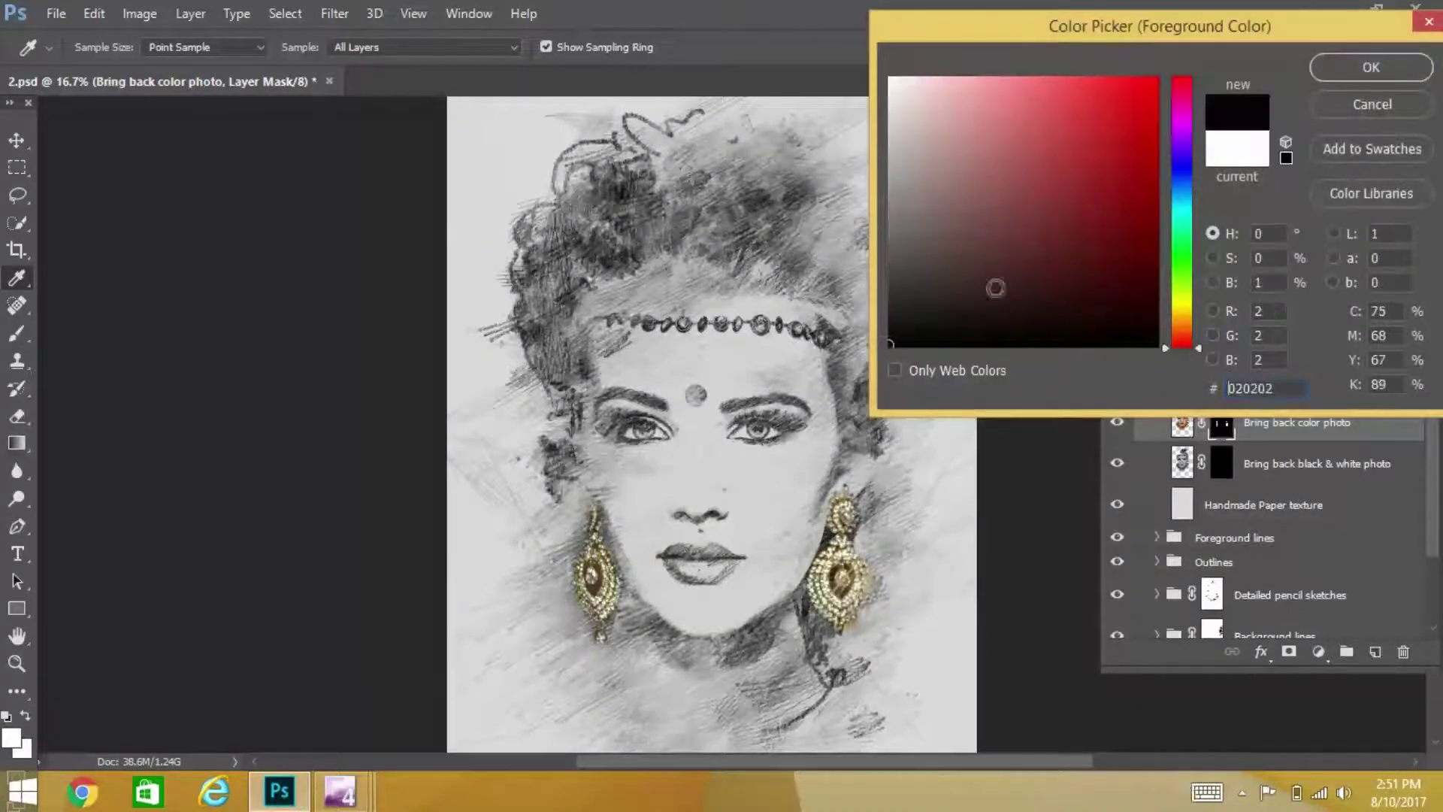
click(1370, 67)
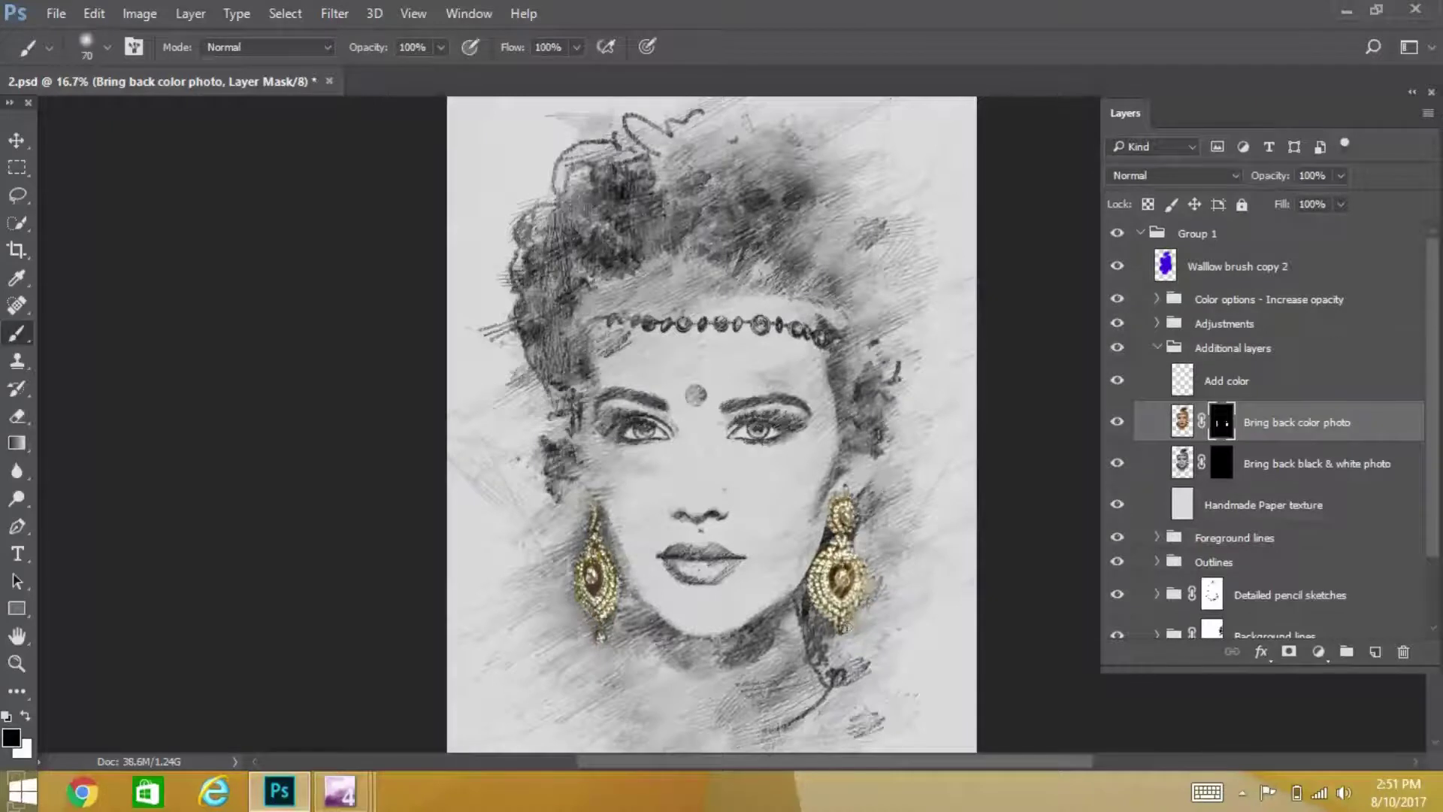
click(25, 718)
click(14, 738)
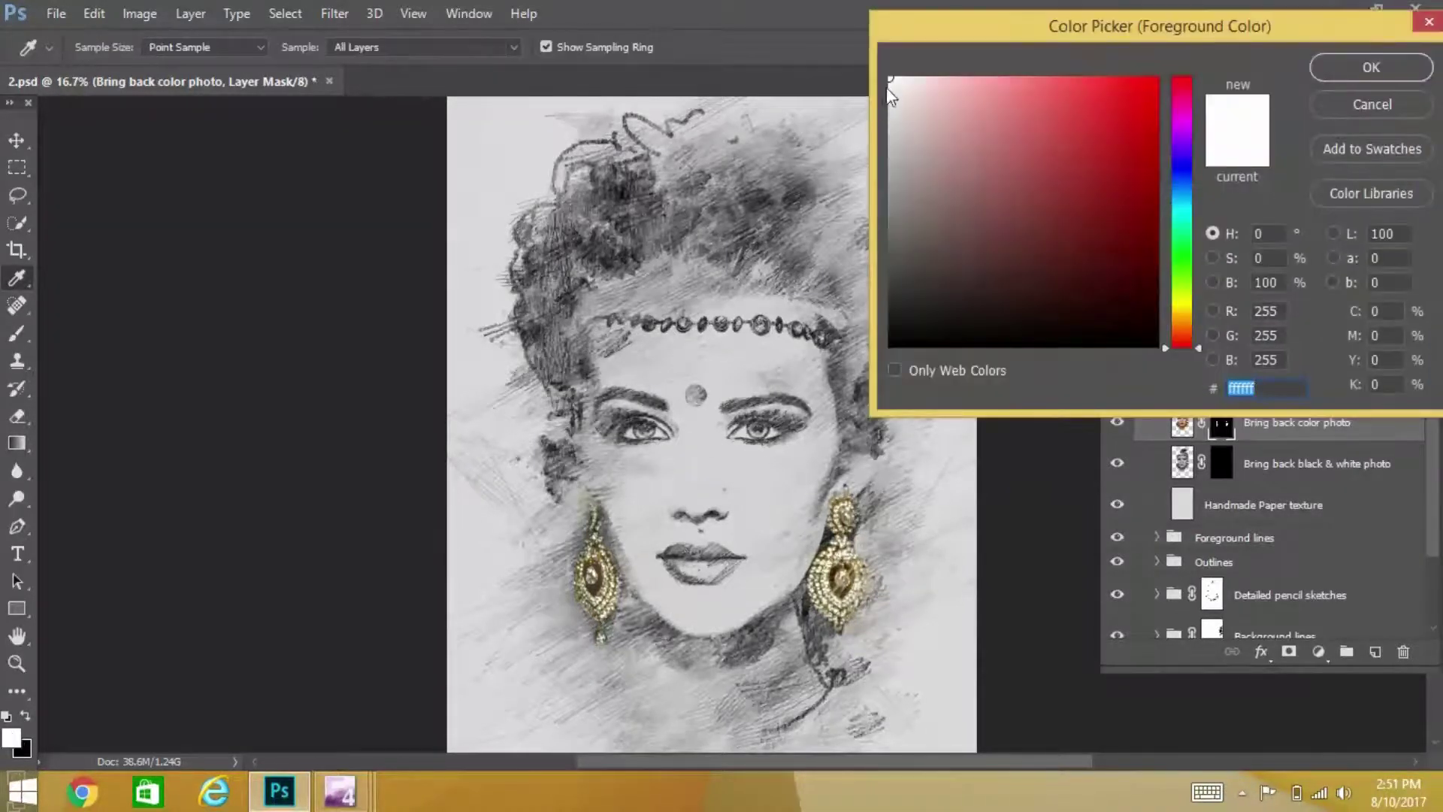
click(1337, 74)
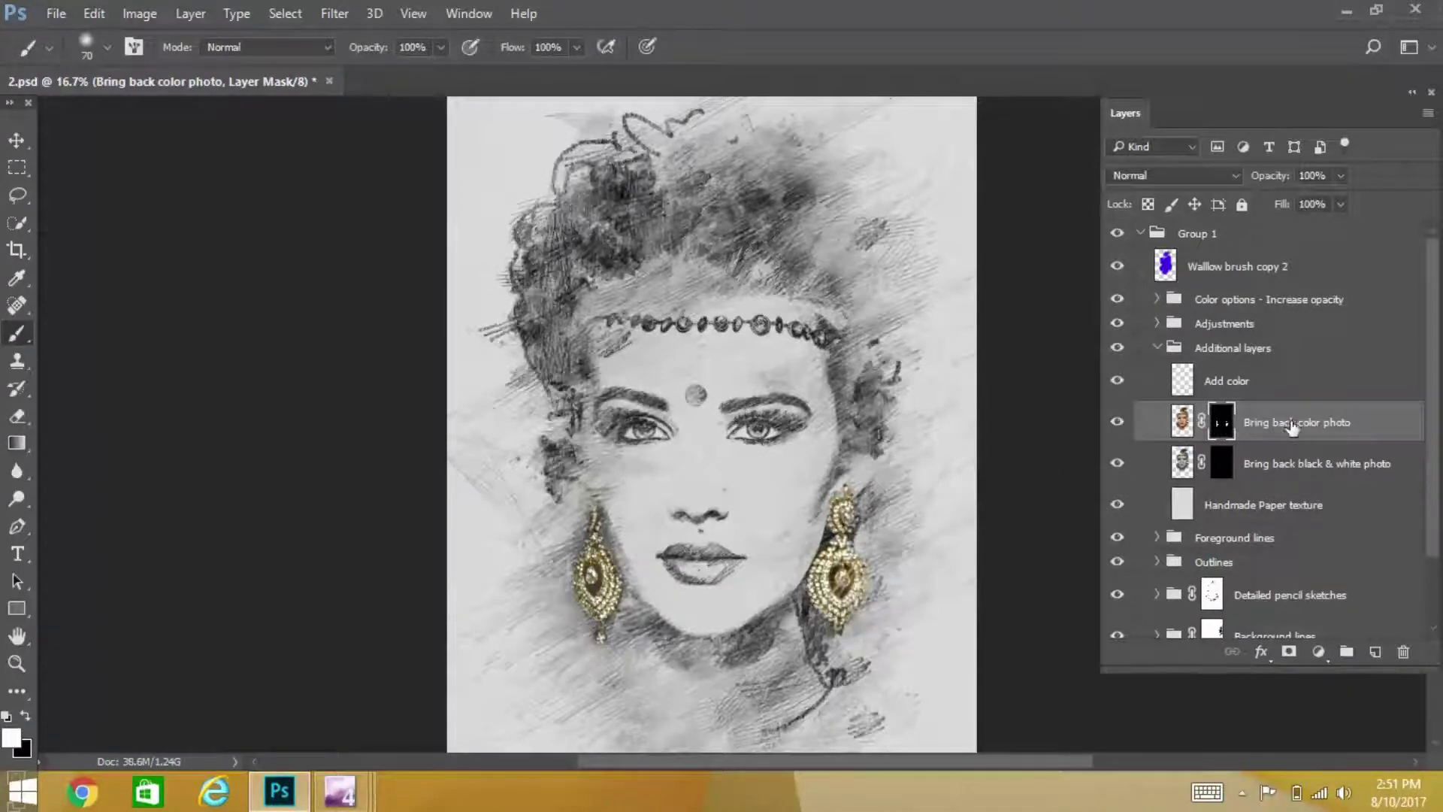
- Try painting the original colour back into the lips, forehead dot, eyes and headband, and undo those strokes
drag(689, 560, 700, 555)
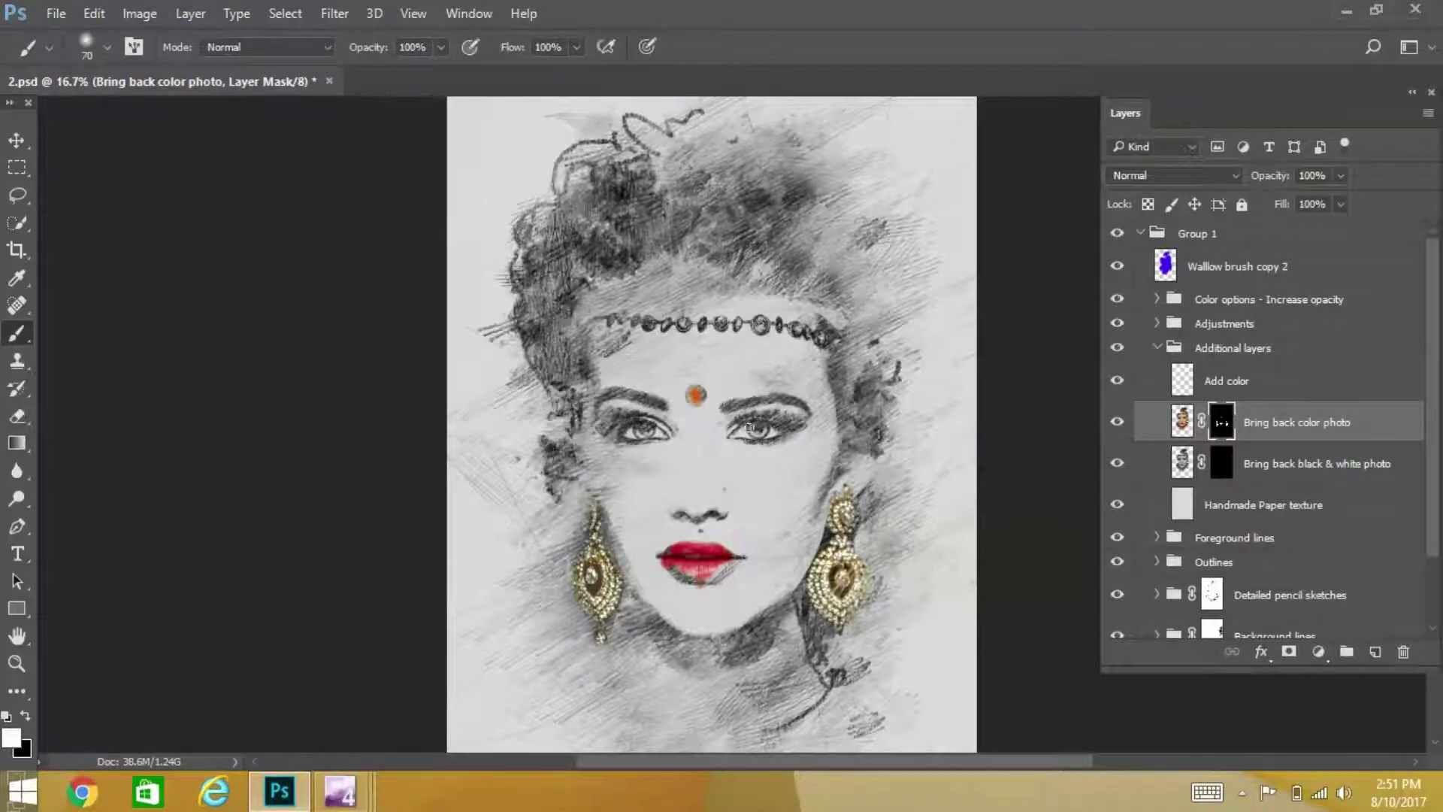
drag(746, 439, 759, 430)
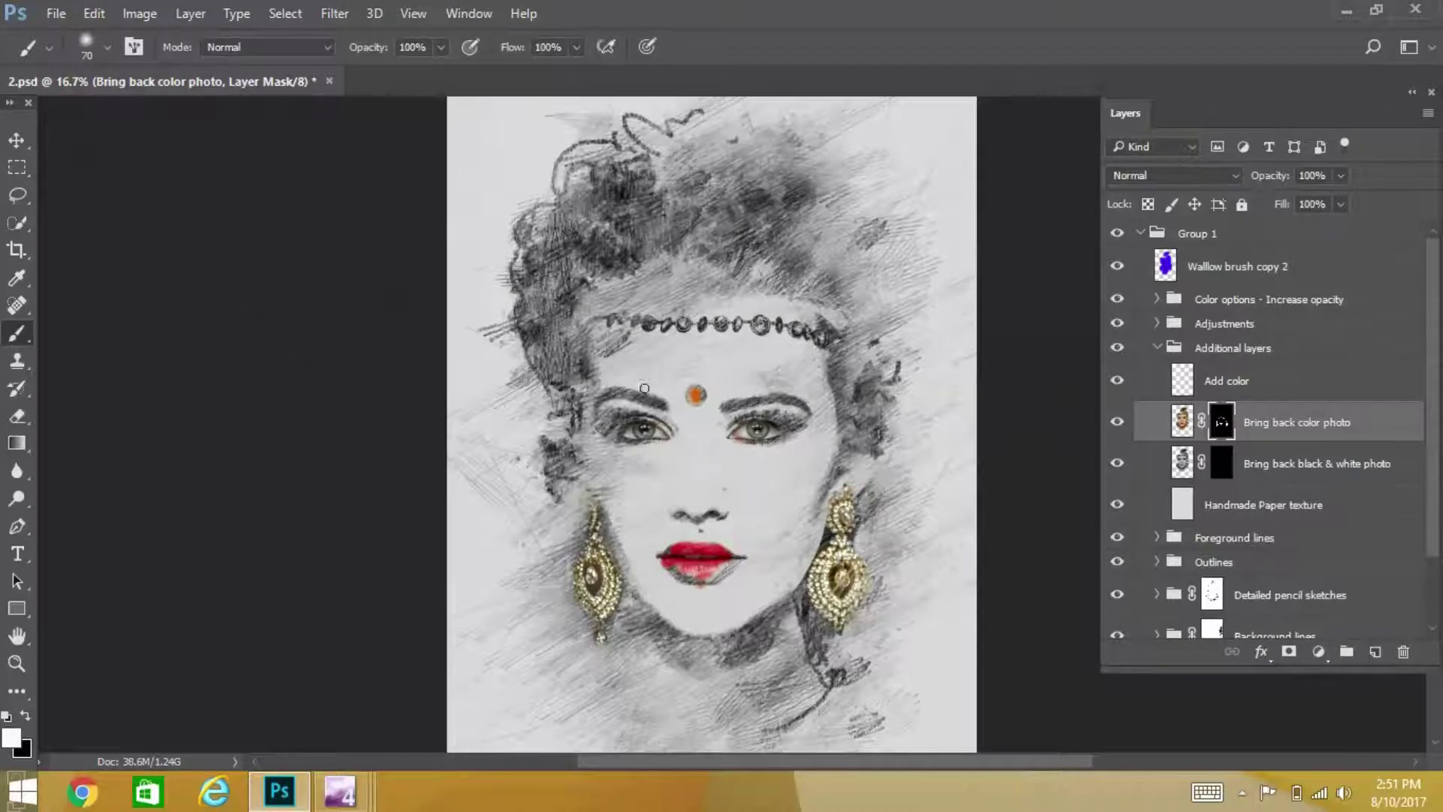
drag(651, 324, 669, 325)
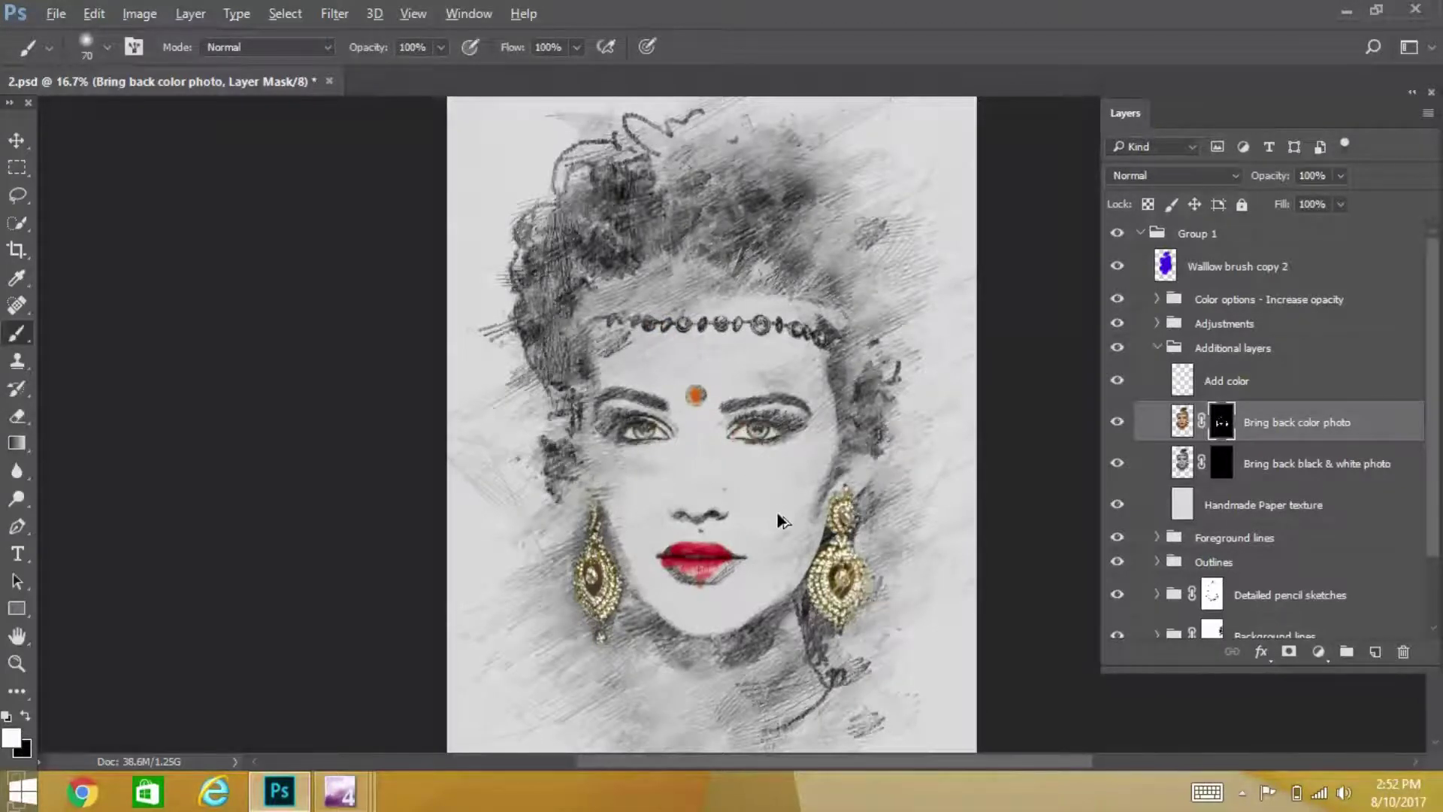
key(ctrl+alt+z)
key(ctrl+alt+z)
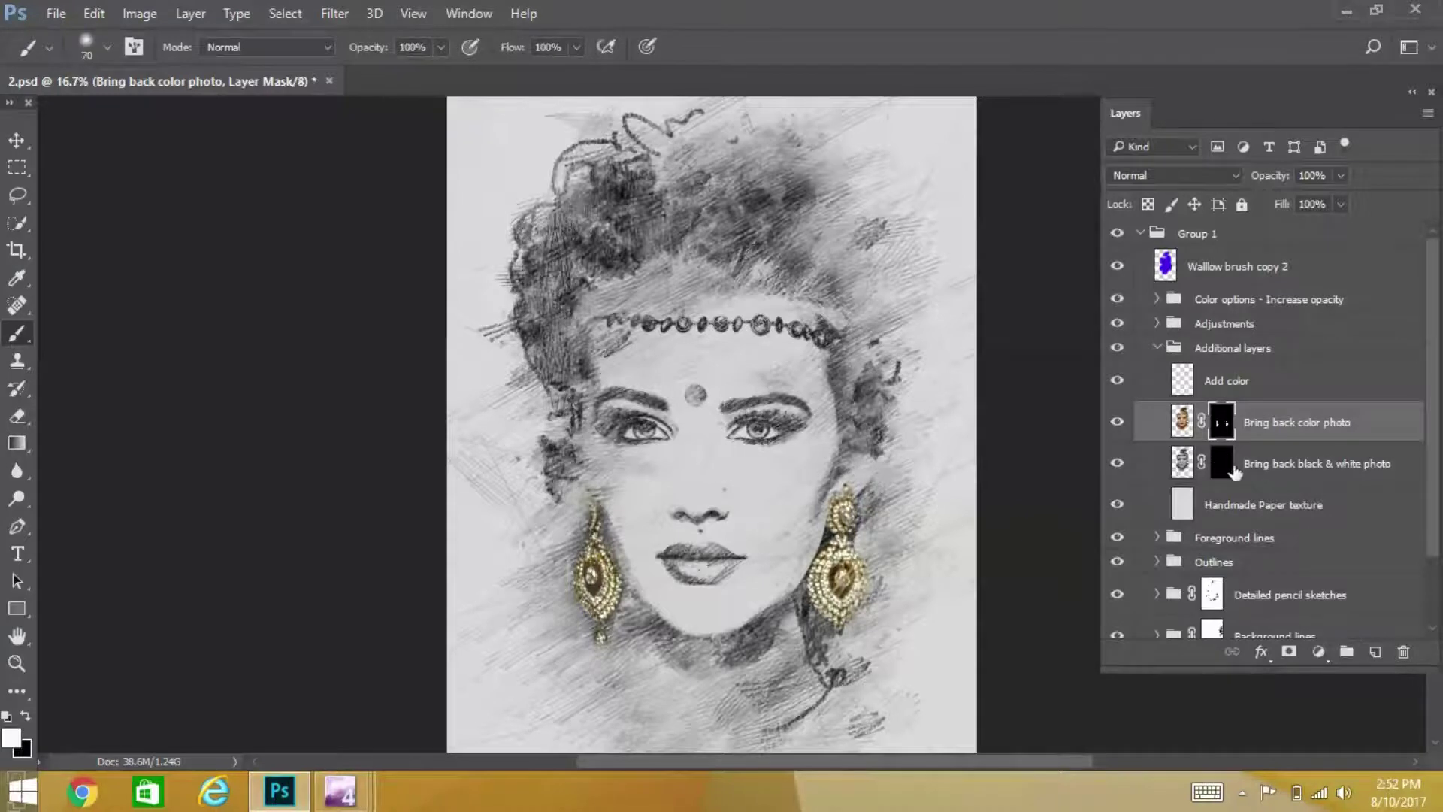
- Target the mask of the "Bring back black & white photo" layer with a white foreground and choose the 300 px textured brush
double_click(1221, 467)
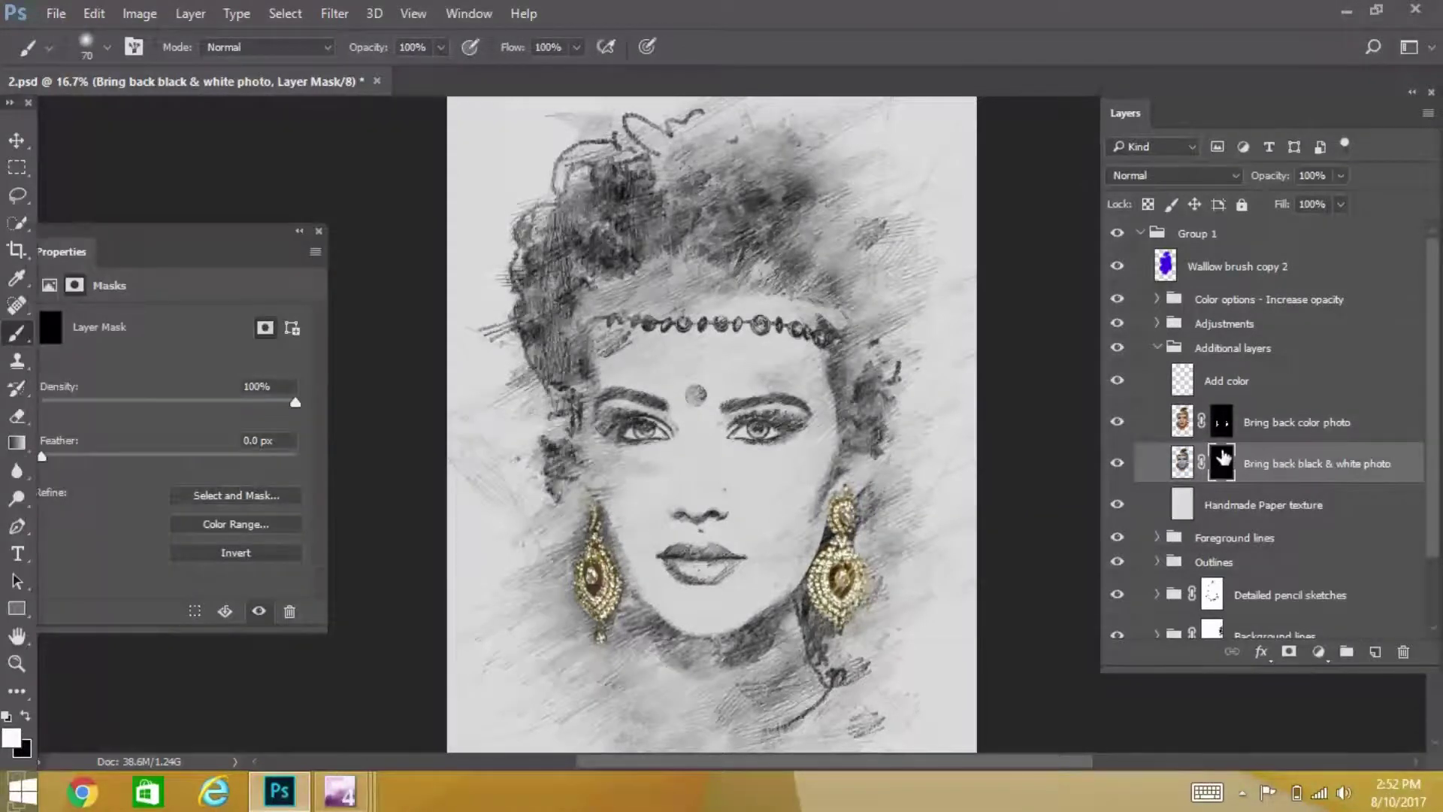
click(318, 231)
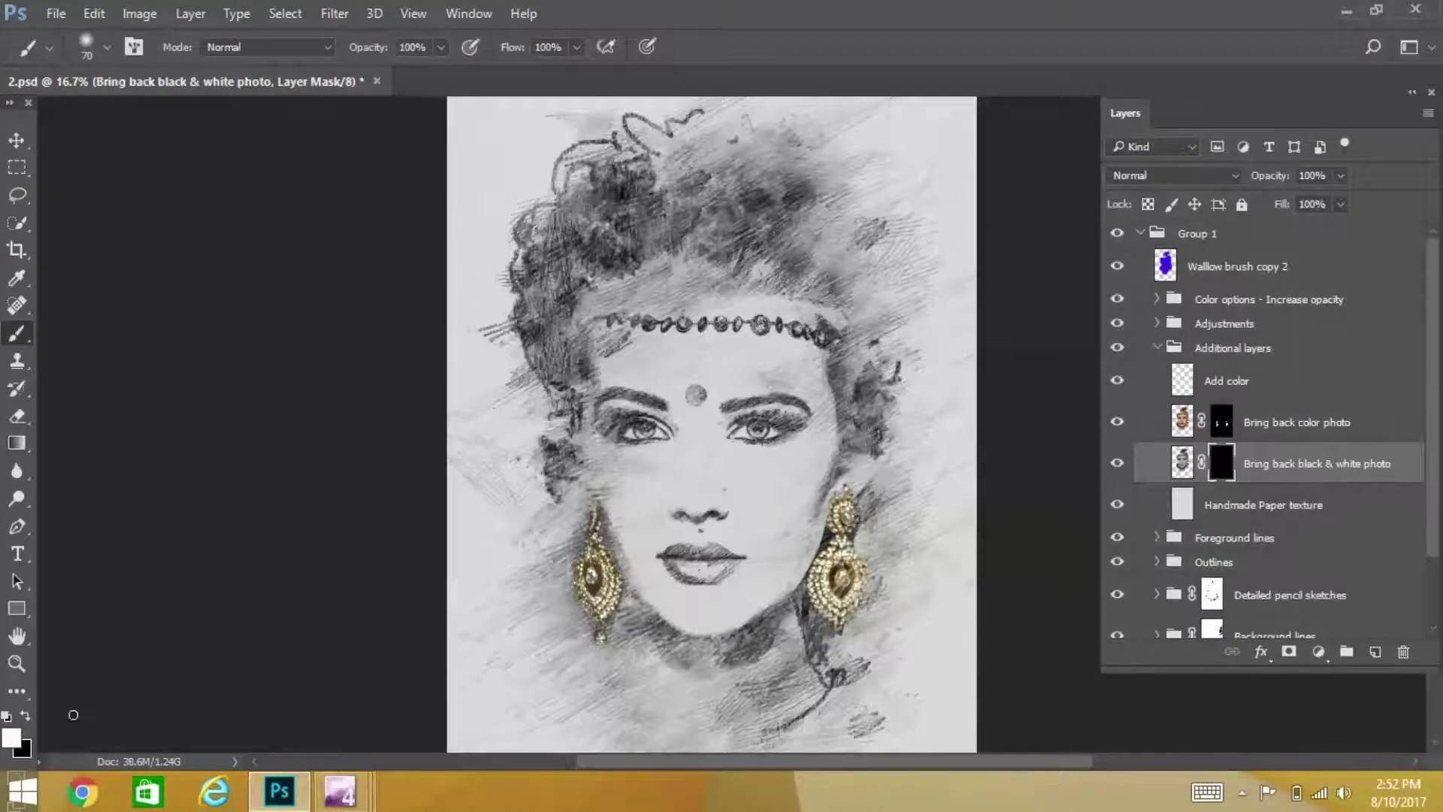
click(12, 741)
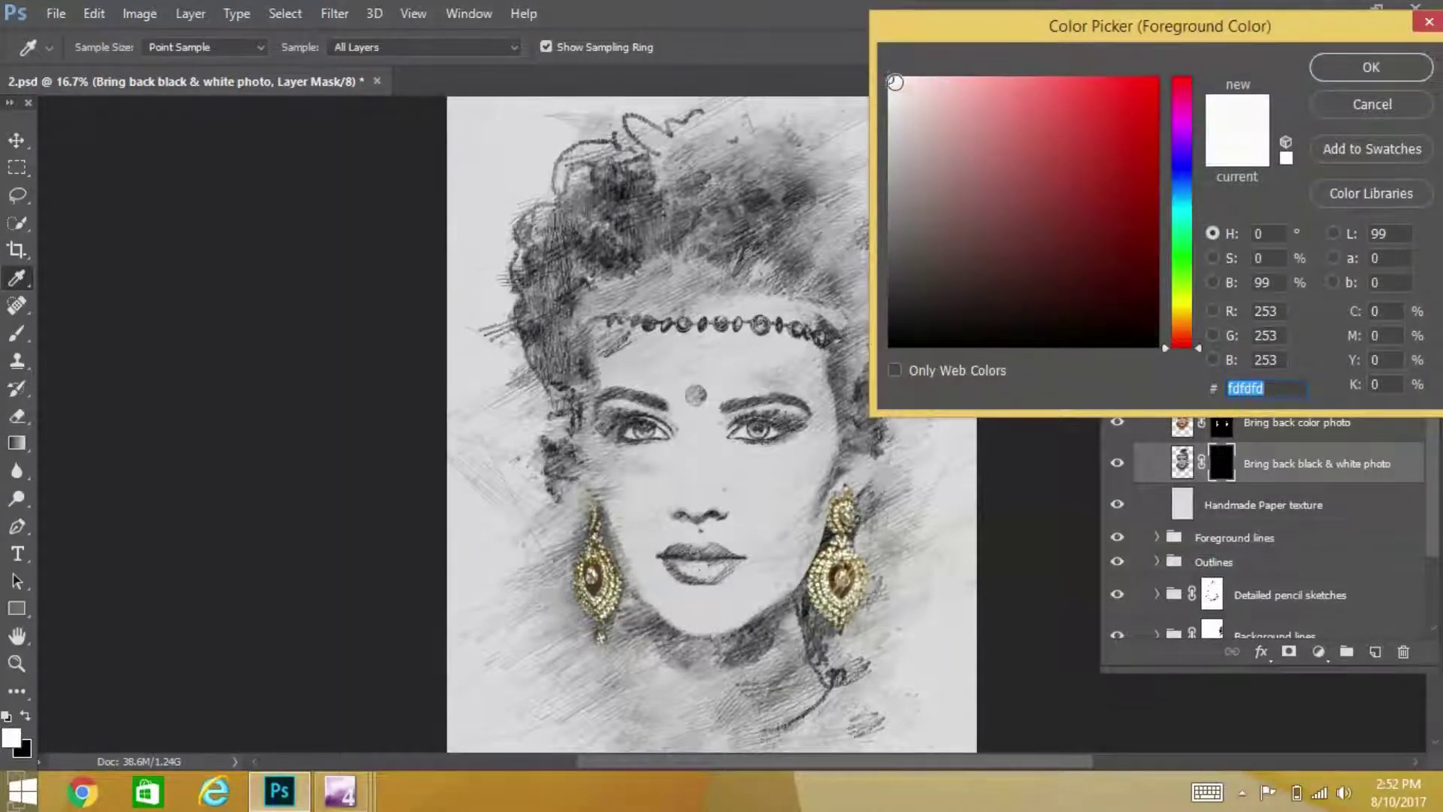
click(1360, 75)
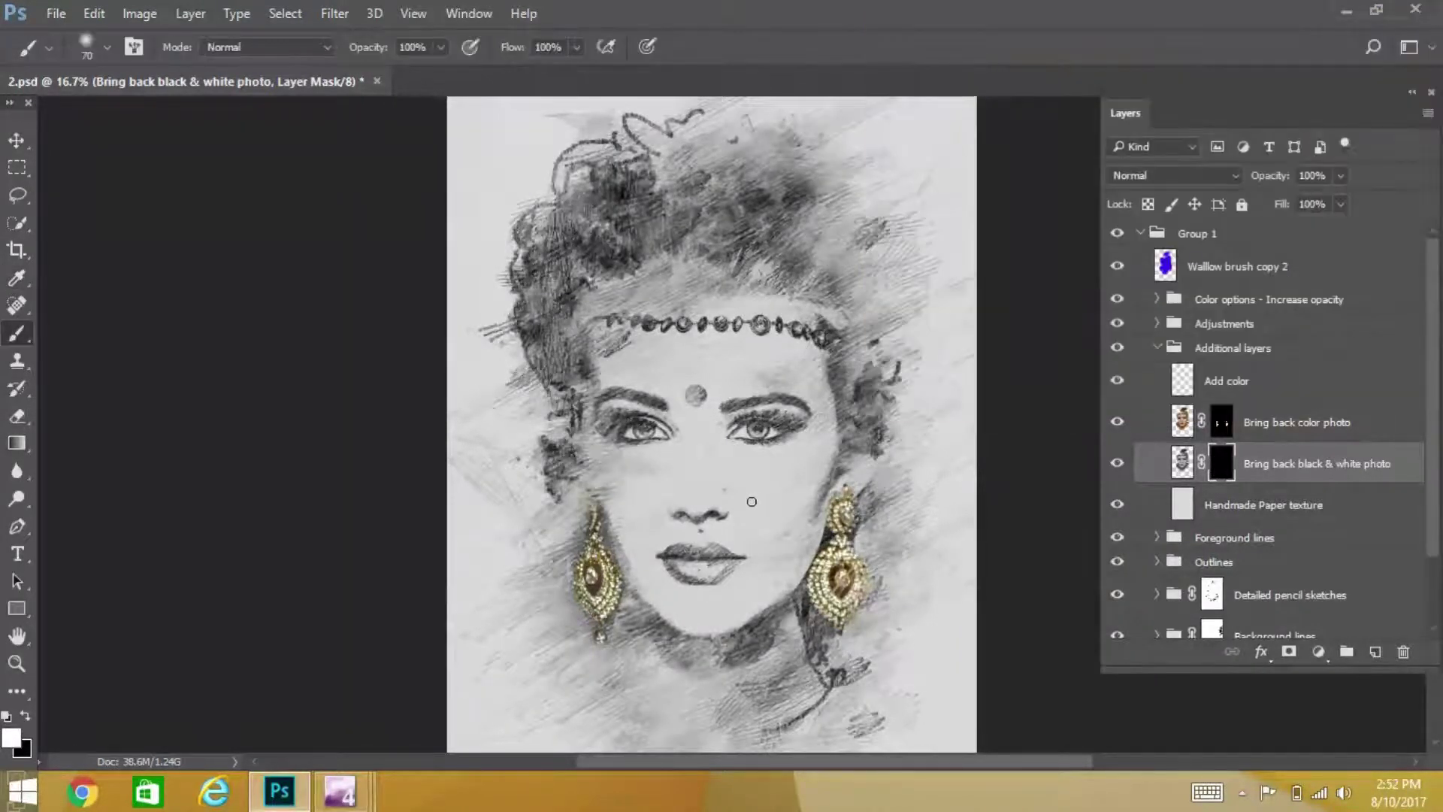
click(107, 50)
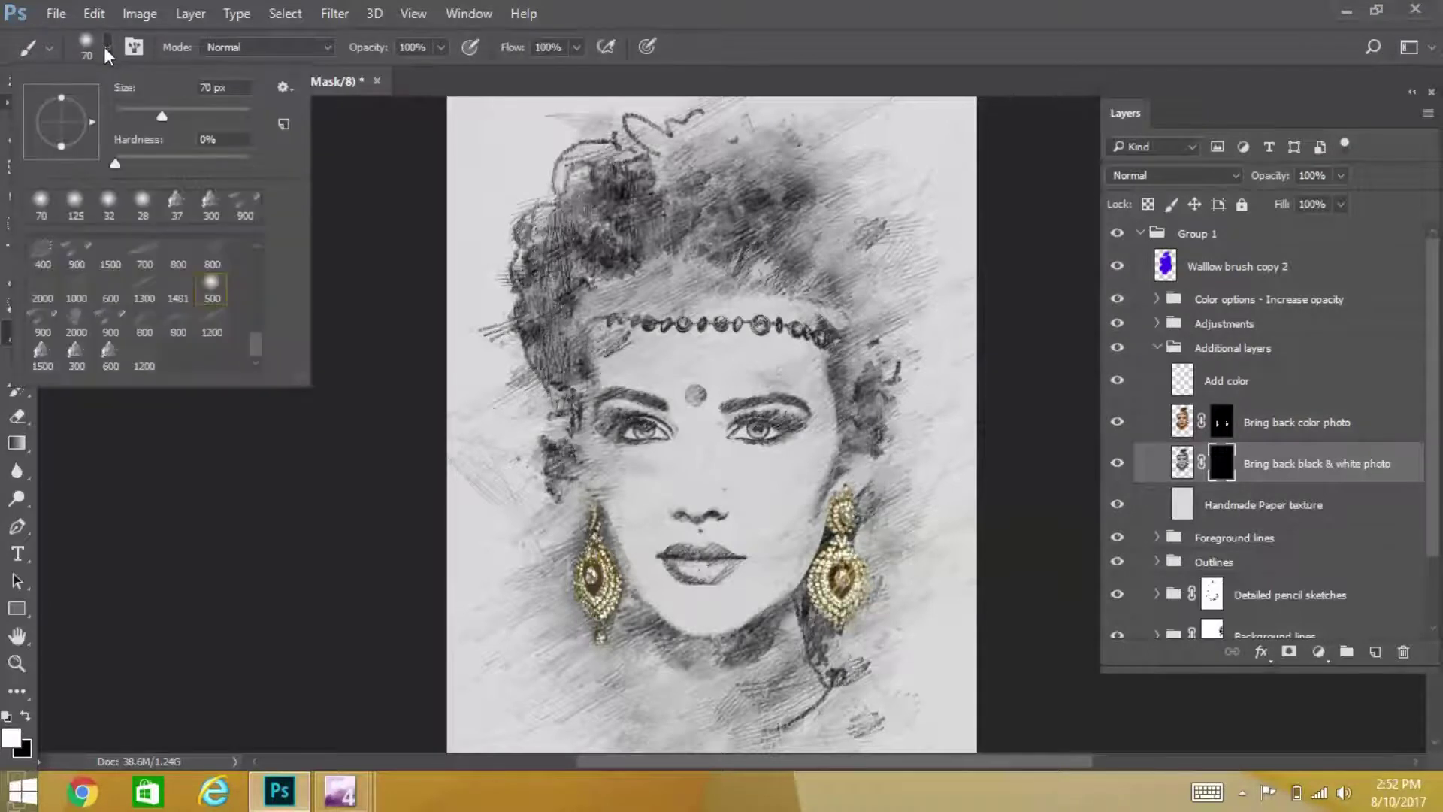
double_click(78, 359)
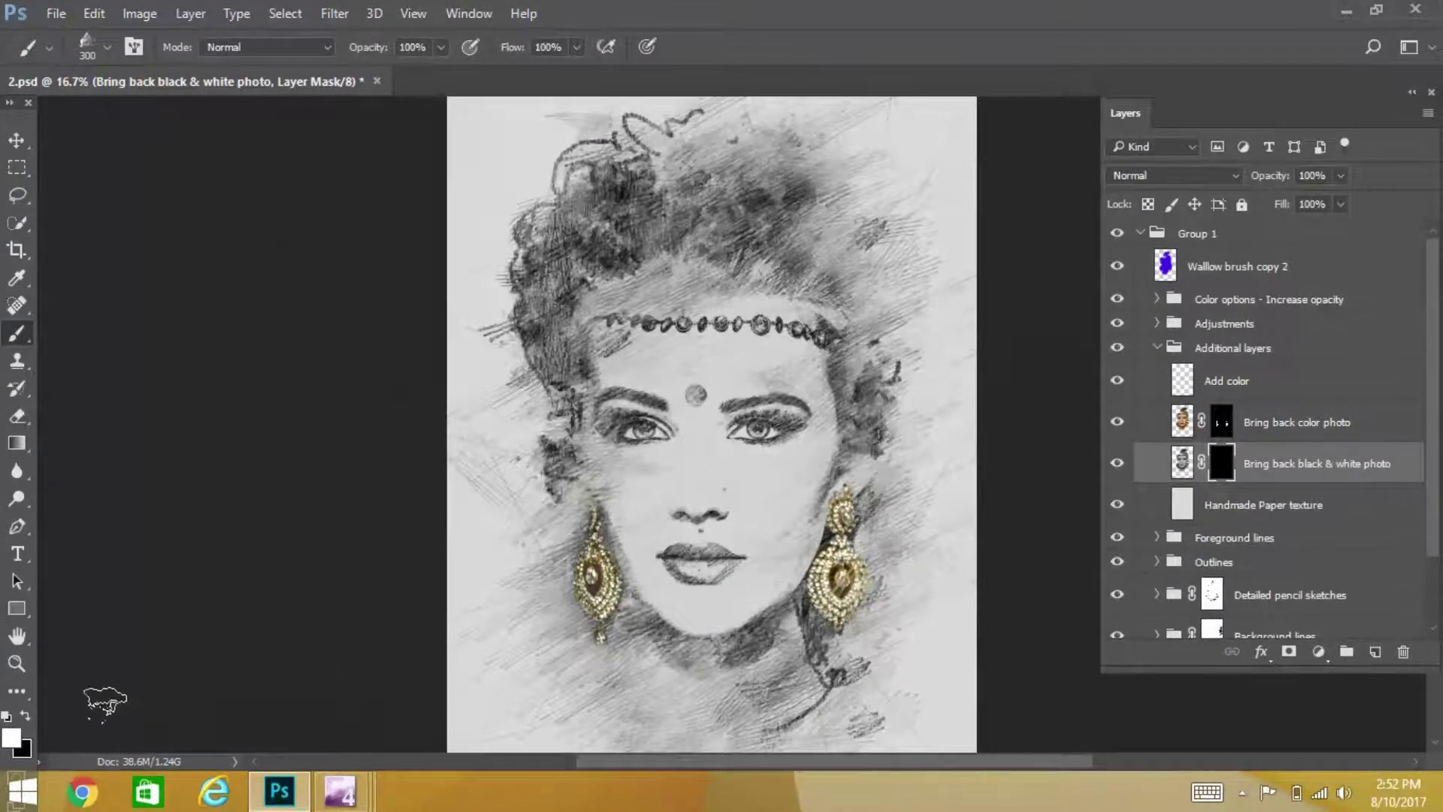
- Paint on the mask over the lips, chin, nose and cheeks to reveal the black-and-white photo in the lower face
drag(691, 573, 744, 577)
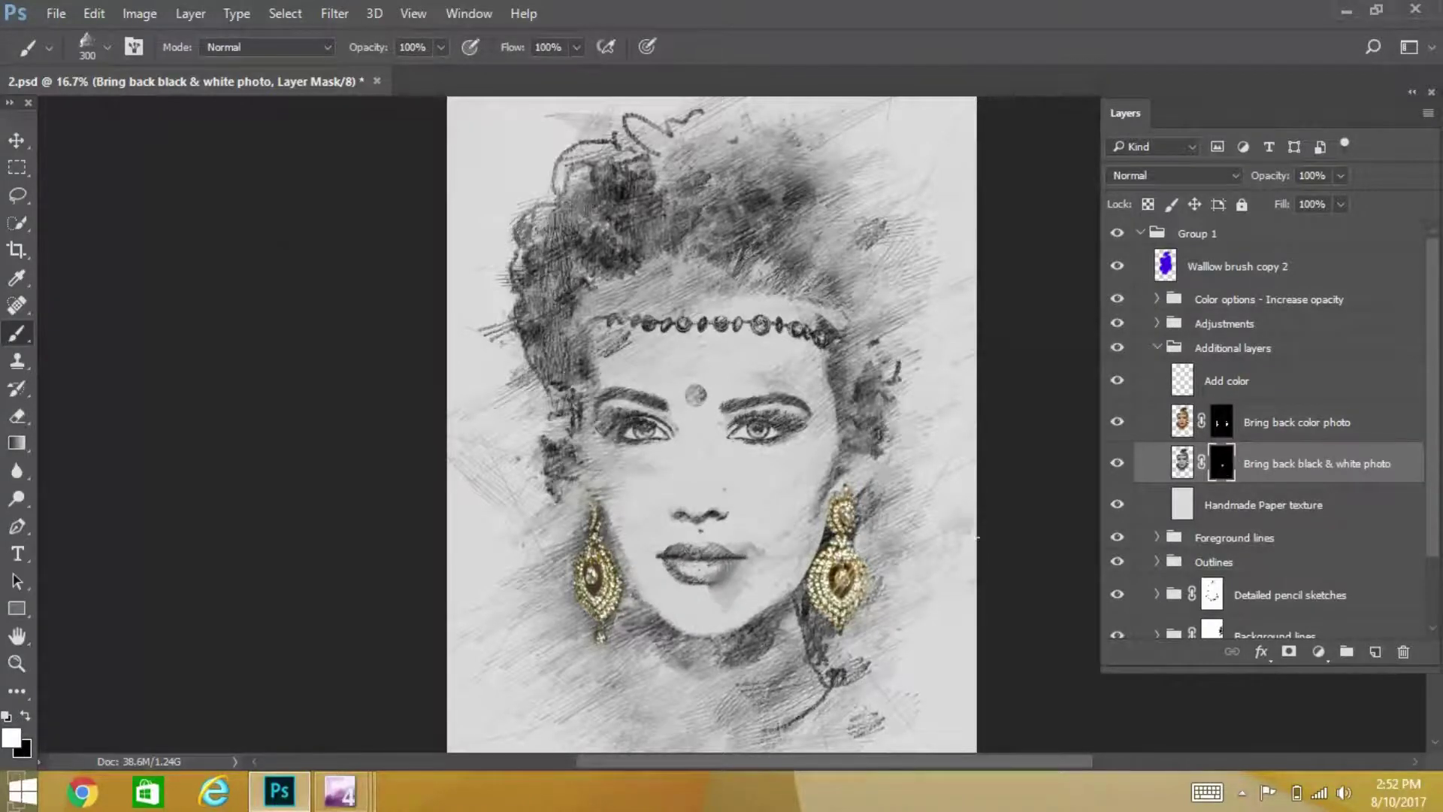
mouse_move(671, 560)
mouse_down()
mouse_move(750, 556)
mouse_move(693, 564)
mouse_move(712, 523)
mouse_move(648, 500)
mouse_move(724, 533)
mouse_move(739, 511)
mouse_move(635, 511)
mouse_move(645, 541)
mouse_move(707, 590)
mouse_move(615, 490)
mouse_move(684, 587)
mouse_up()
mouse_move(793, 494)
mouse_down()
mouse_move(726, 605)
mouse_move(654, 563)
mouse_move(664, 496)
mouse_move(646, 481)
mouse_move(635, 518)
mouse_move(650, 578)
mouse_move(687, 620)
mouse_move(774, 575)
mouse_move(798, 500)
mouse_move(783, 560)
mouse_move(800, 511)
mouse_move(711, 615)
mouse_move(647, 605)
mouse_move(699, 672)
mouse_move(741, 657)
mouse_move(712, 643)
mouse_move(661, 532)
mouse_move(674, 489)
mouse_move(755, 492)
mouse_move(735, 474)
mouse_move(730, 521)
mouse_move(808, 487)
mouse_move(770, 584)
mouse_move(643, 518)
mouse_move(635, 552)
mouse_move(676, 624)
mouse_move(810, 493)
mouse_up()
scroll(730, 489, down, 3)
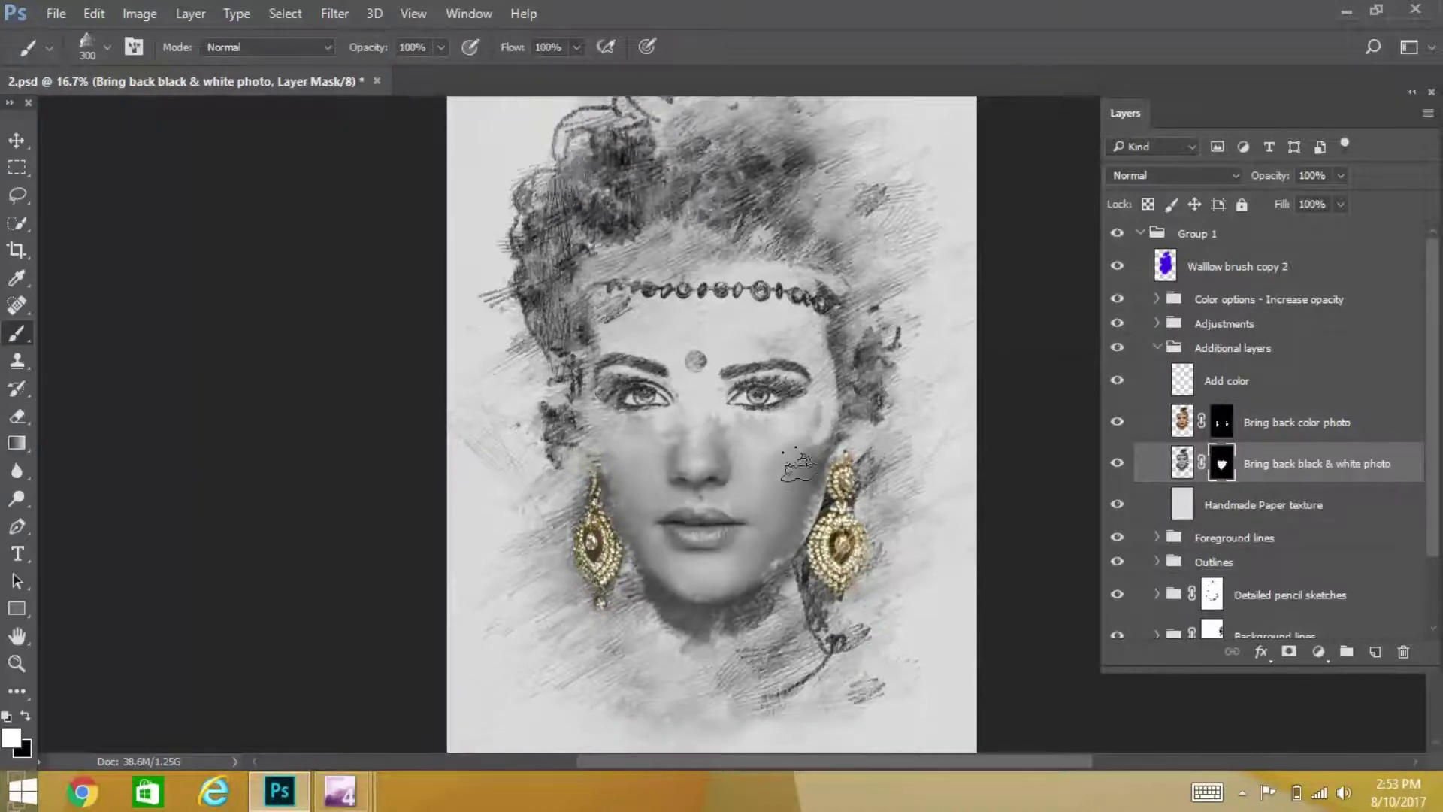
scroll(730, 489, up, 1)
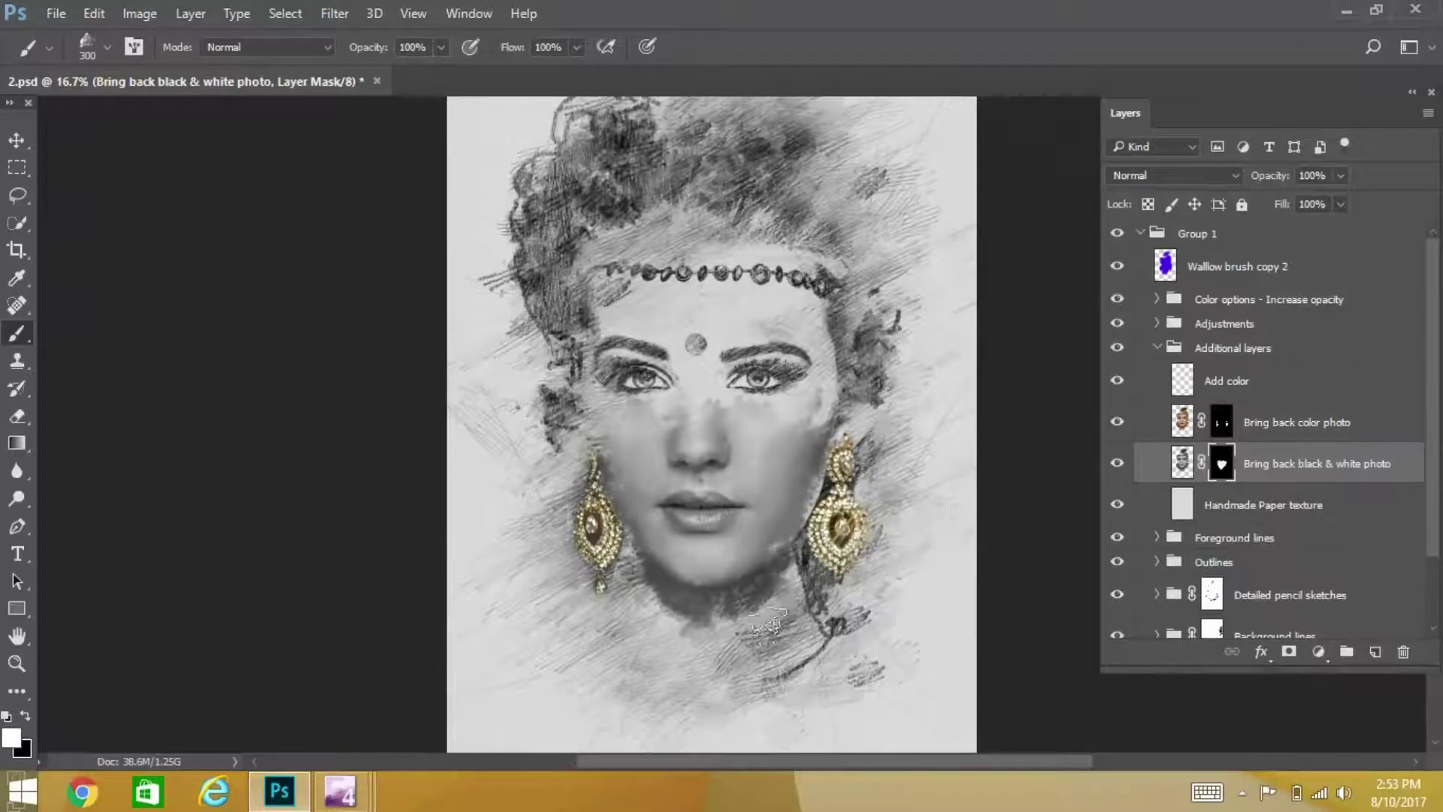
scroll(766, 552, up, 2)
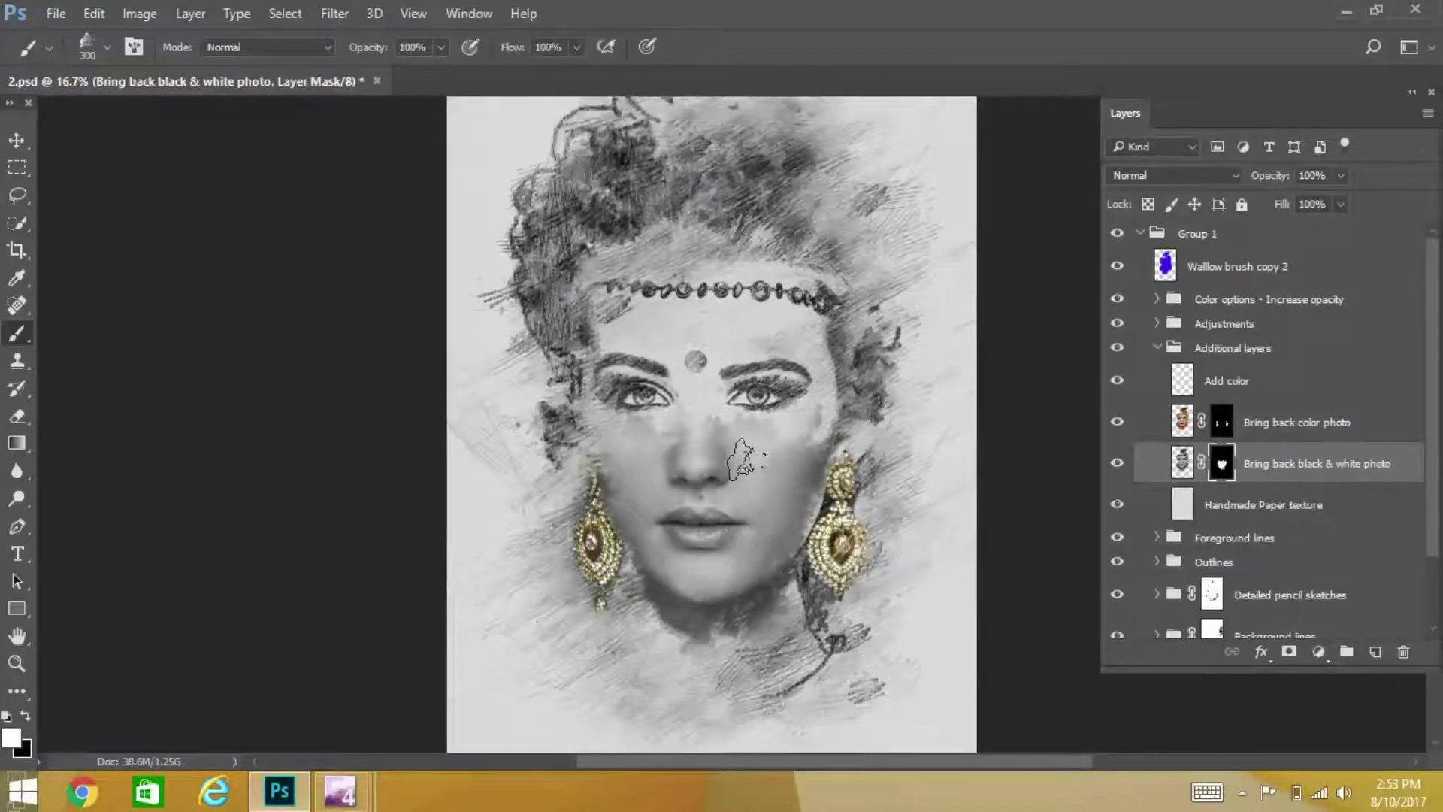
- Reduce the brush to 175 px and extend the black-and-white reveal along both cheeks and the jawline beside the earrings
key(Tab)
drag(726, 470, 768, 495)
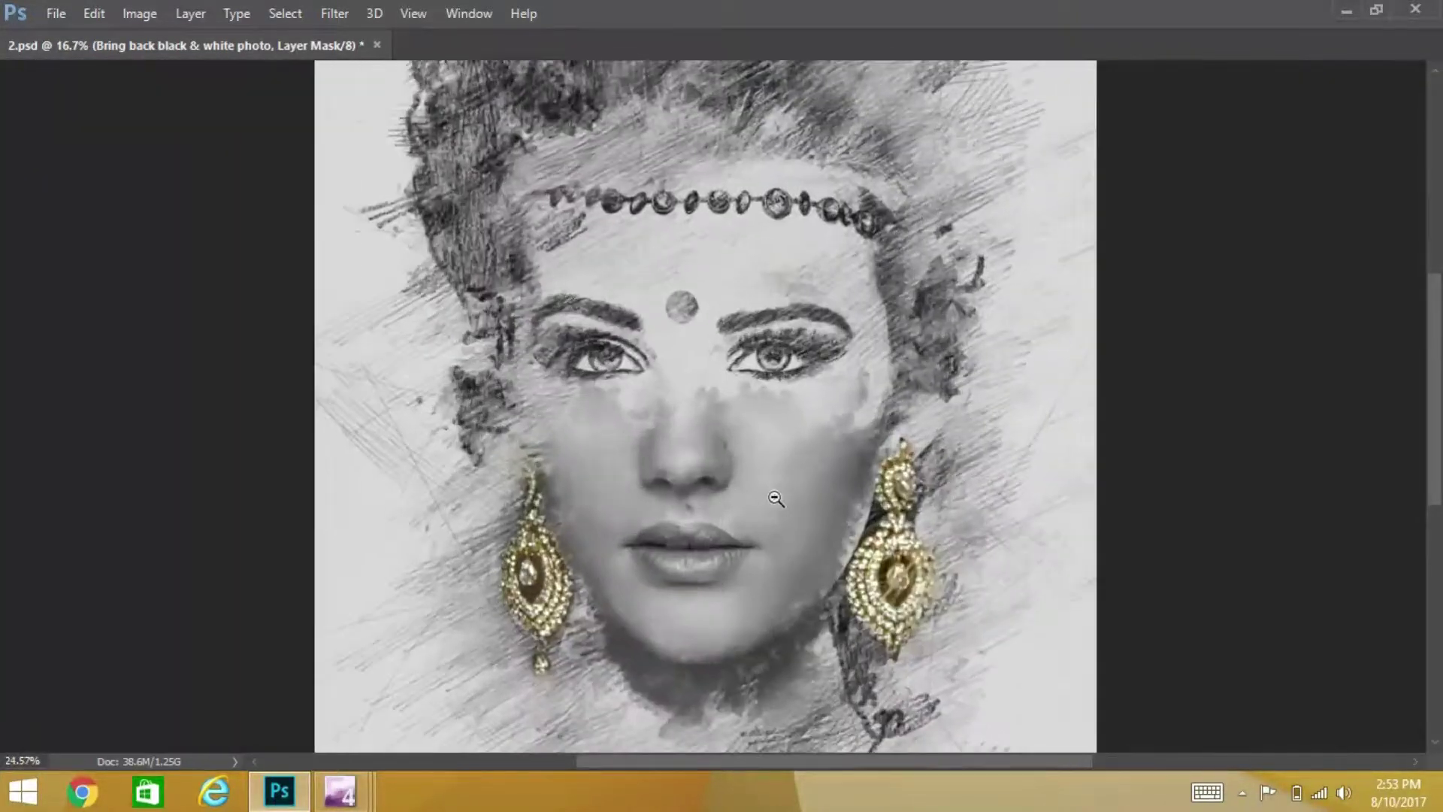
scroll(771, 493, up, 3)
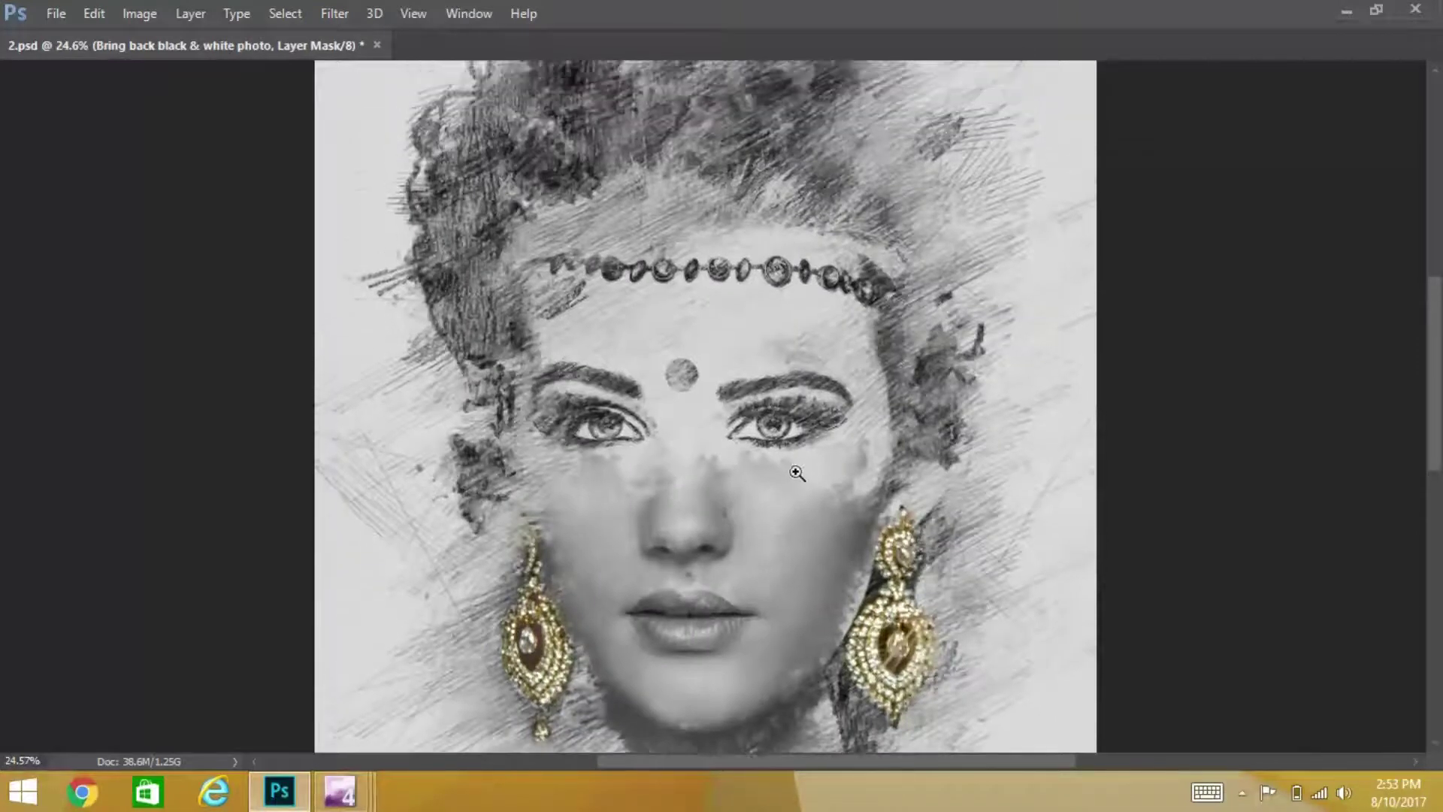
scroll(868, 407, down, 5)
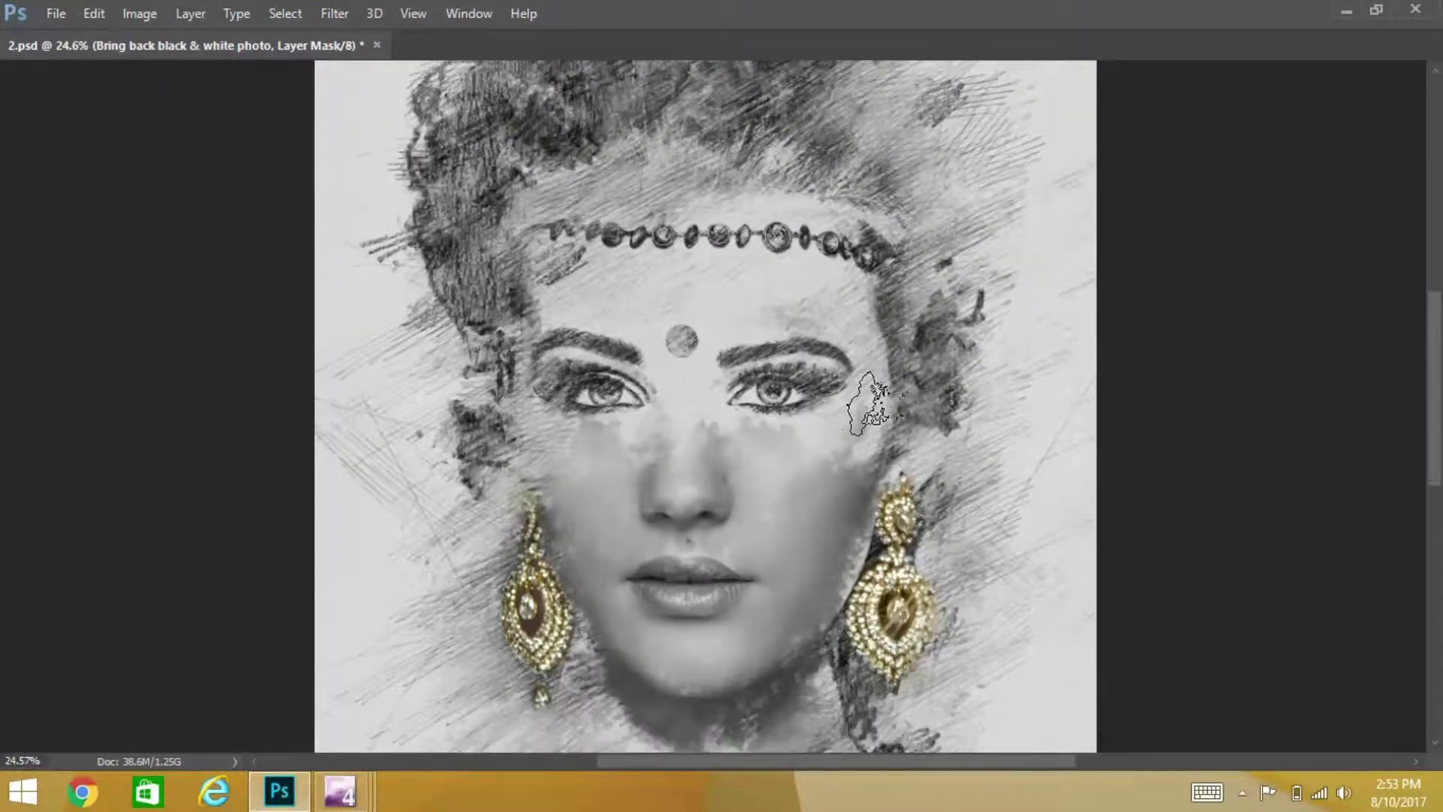
mouse_move(851, 435)
mouse_down()
mouse_move(839, 430)
mouse_move(855, 453)
mouse_move(837, 494)
mouse_up()
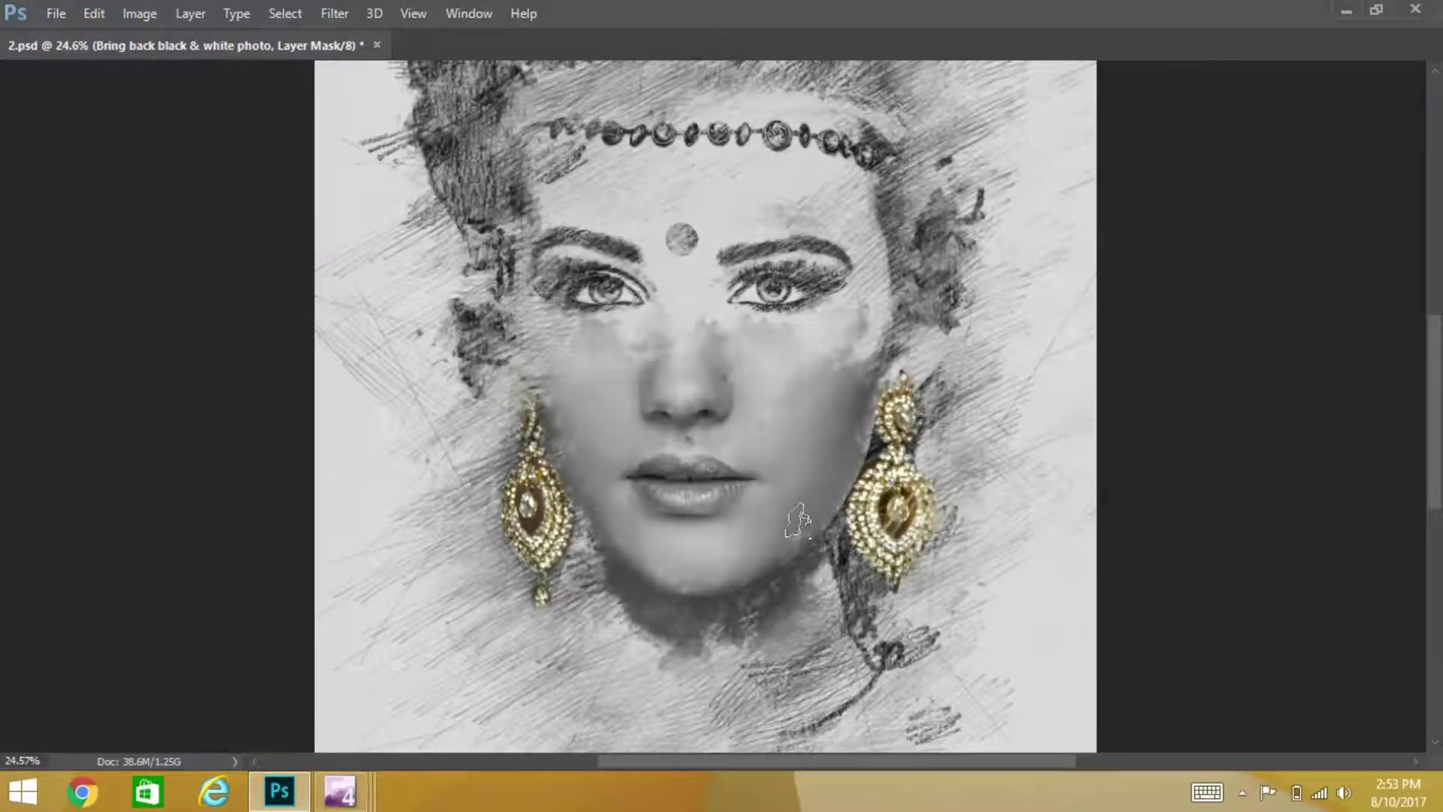
mouse_move(551, 426)
mouse_down()
mouse_move(617, 548)
mouse_move(580, 494)
mouse_move(592, 570)
mouse_move(620, 588)
mouse_up()
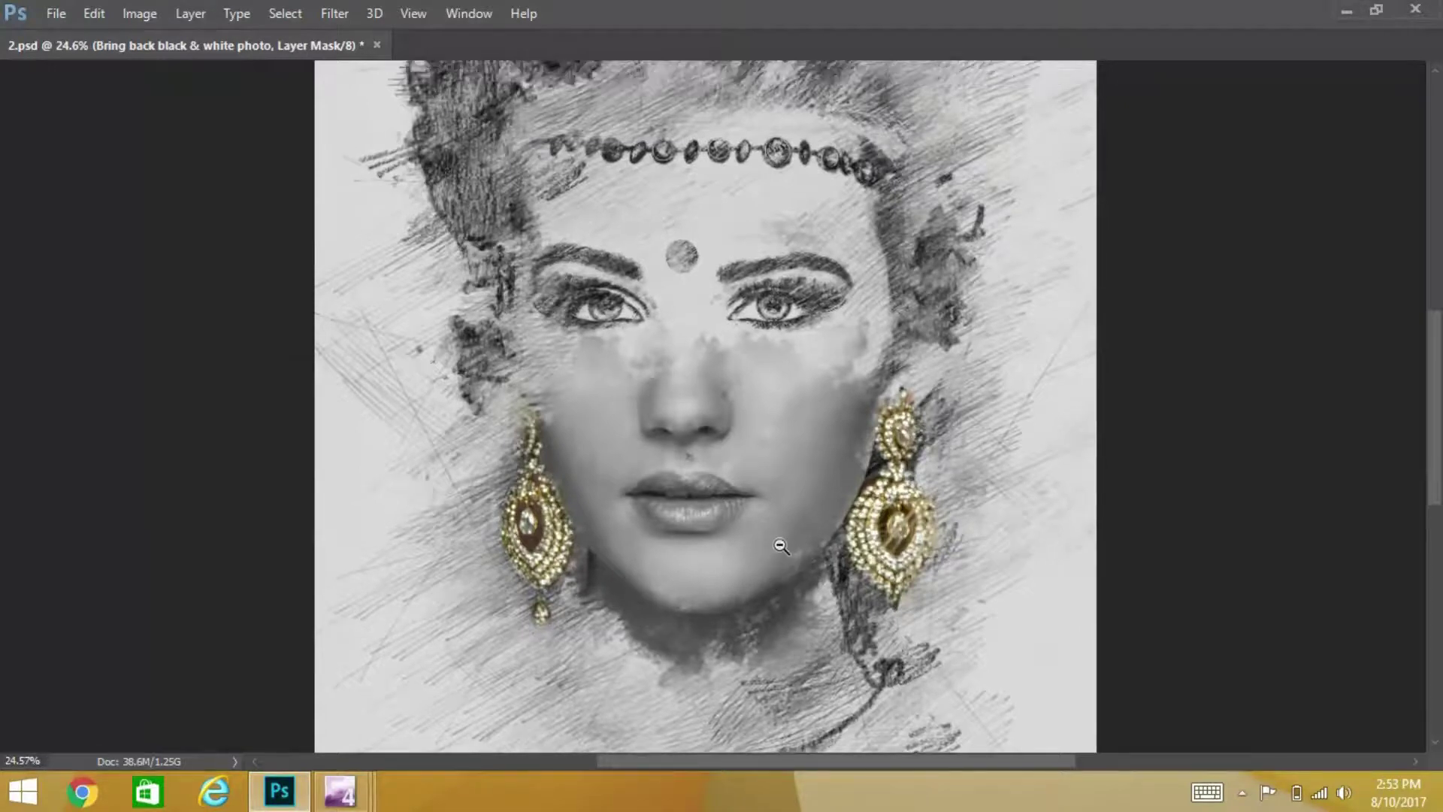
key(ctrl+minus)
key(Tab)
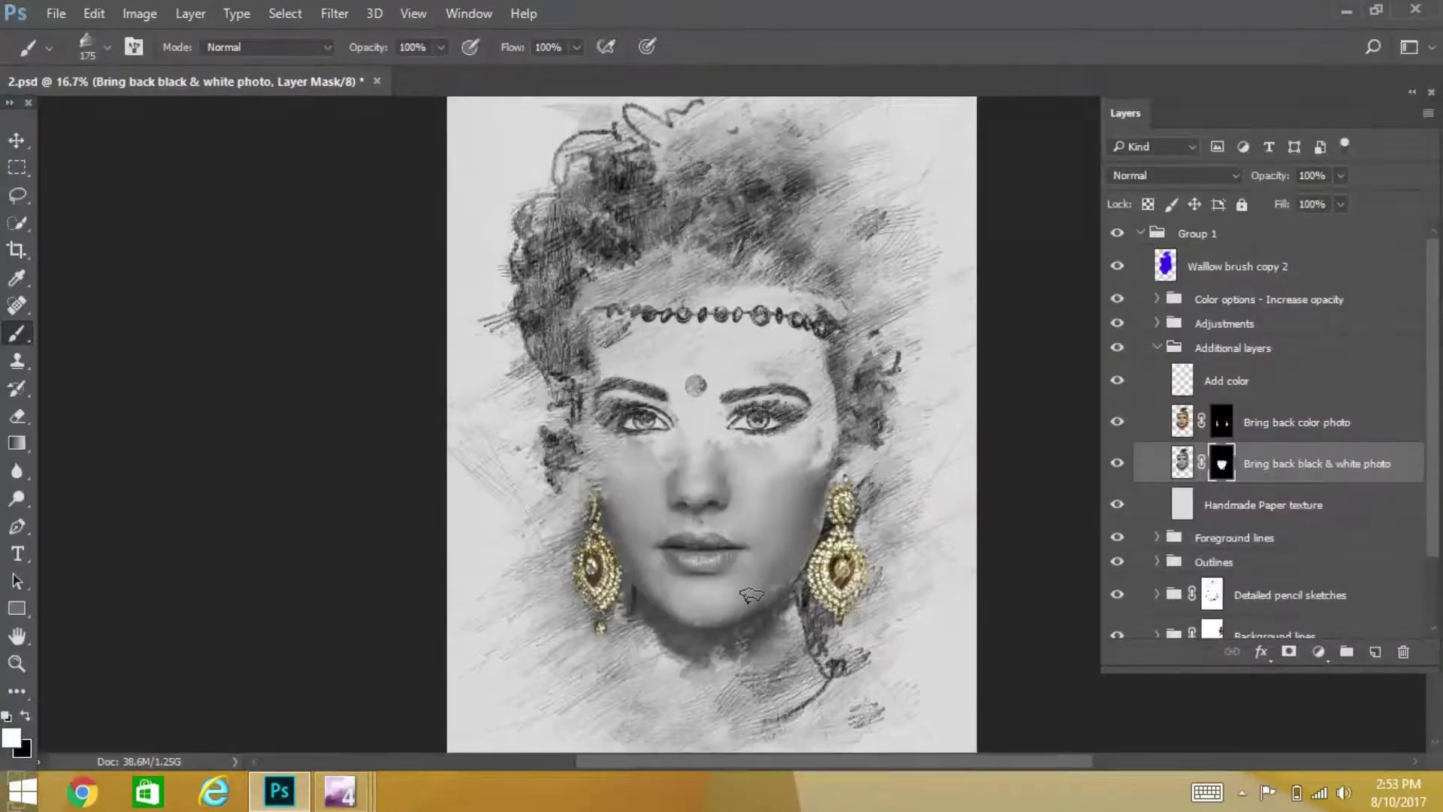
- Using pure black #000000 and a 250 px brush, paint on the mask to hide the photo's edges along the jaw and below the chin
key(x)
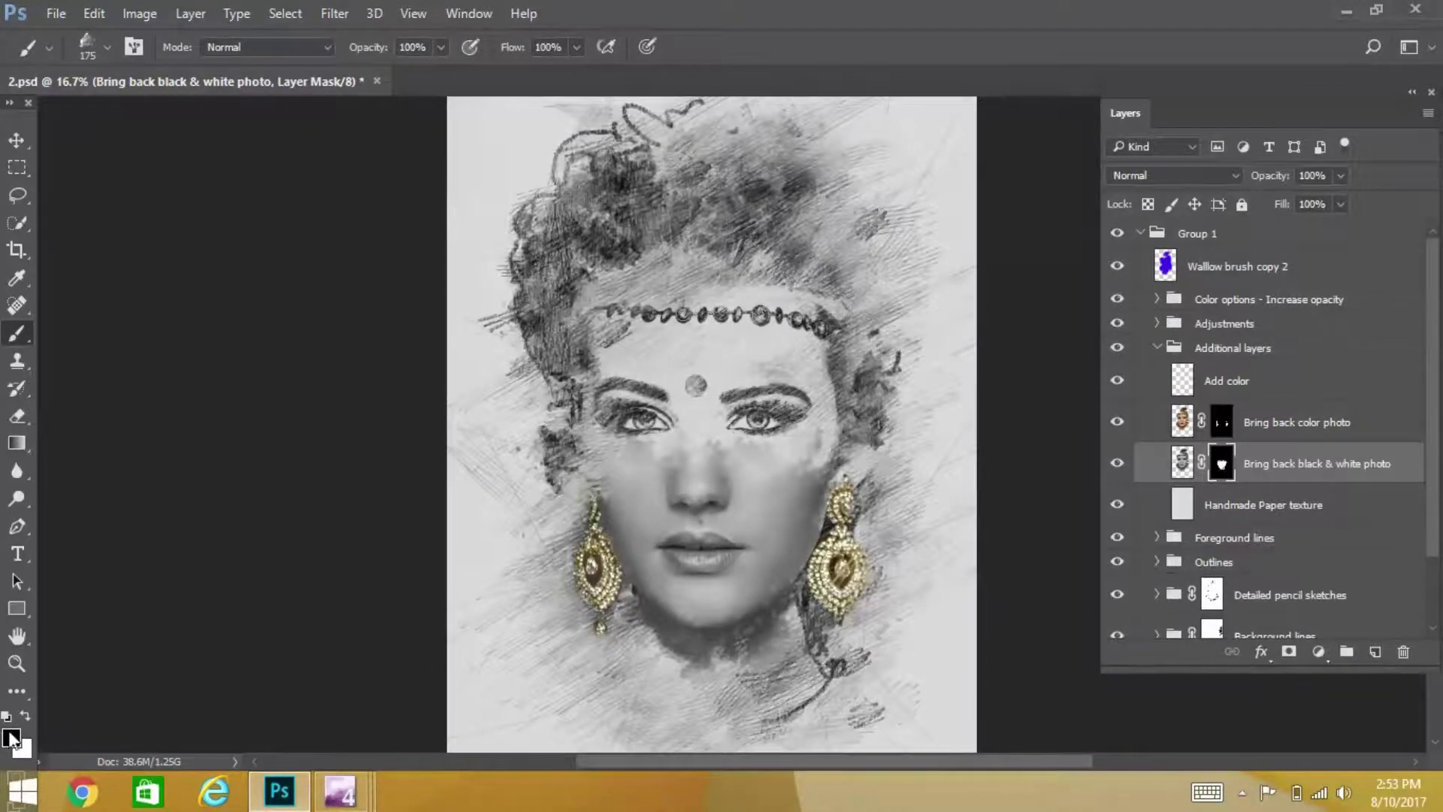
click(10, 738)
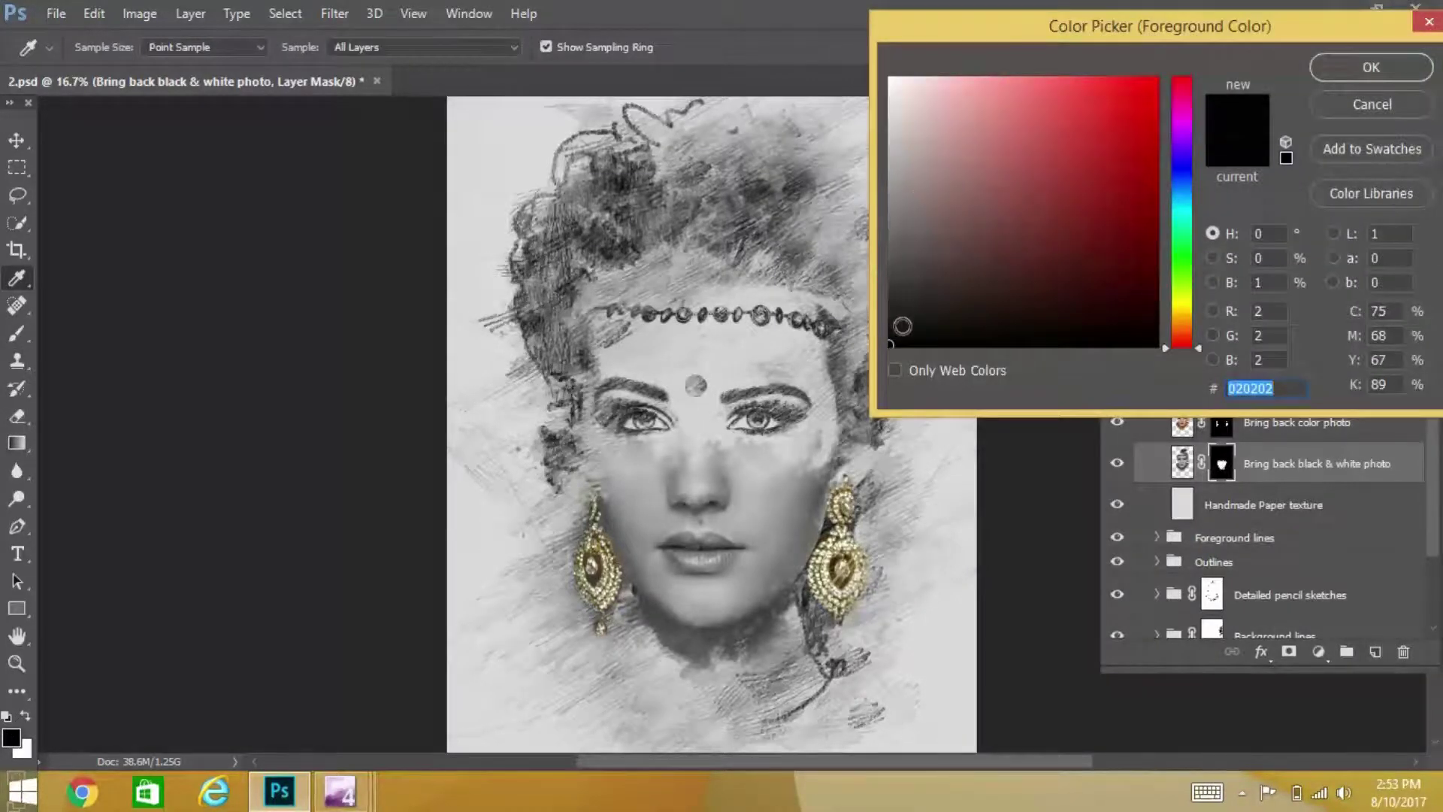
click(896, 329)
drag(896, 328, 889, 342)
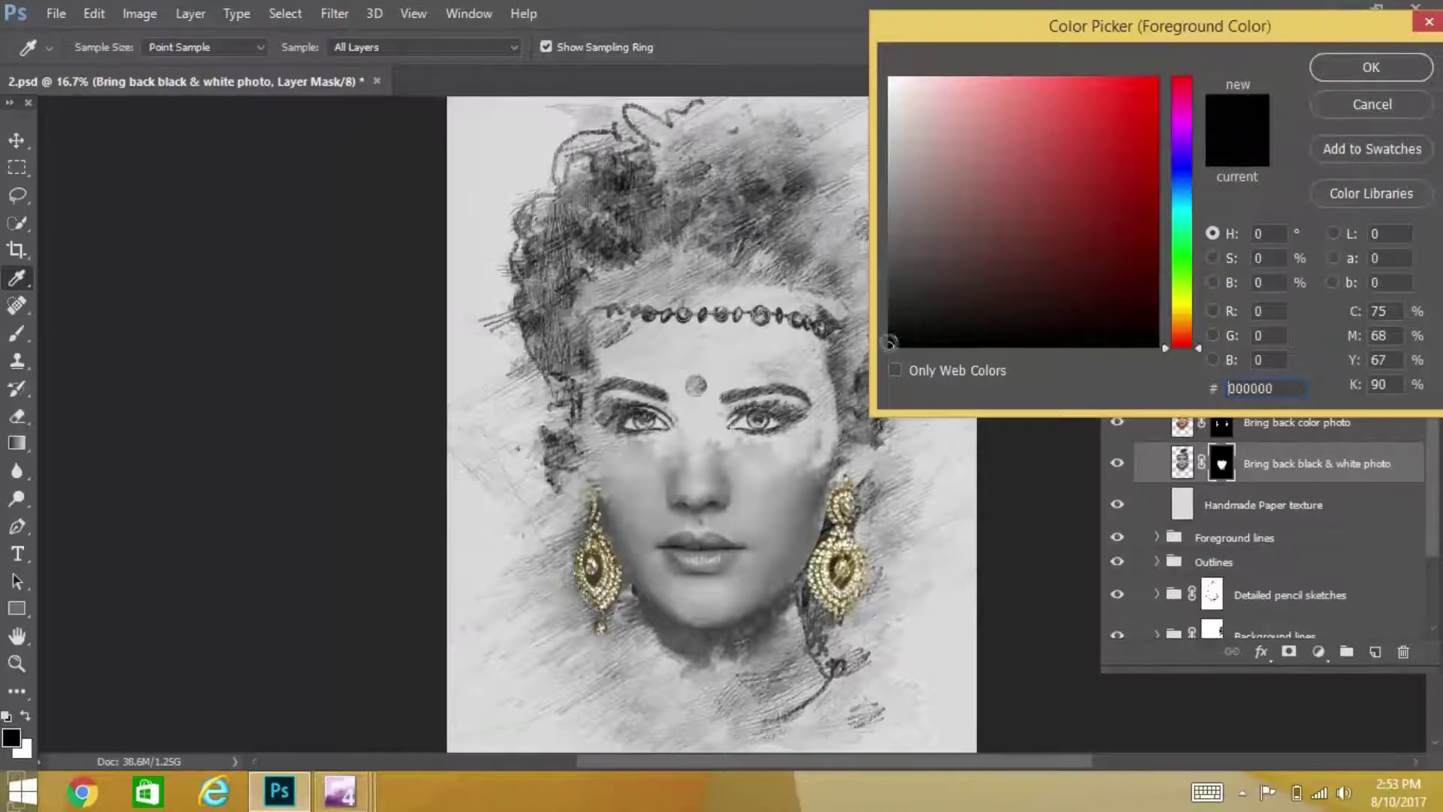
click(1374, 67)
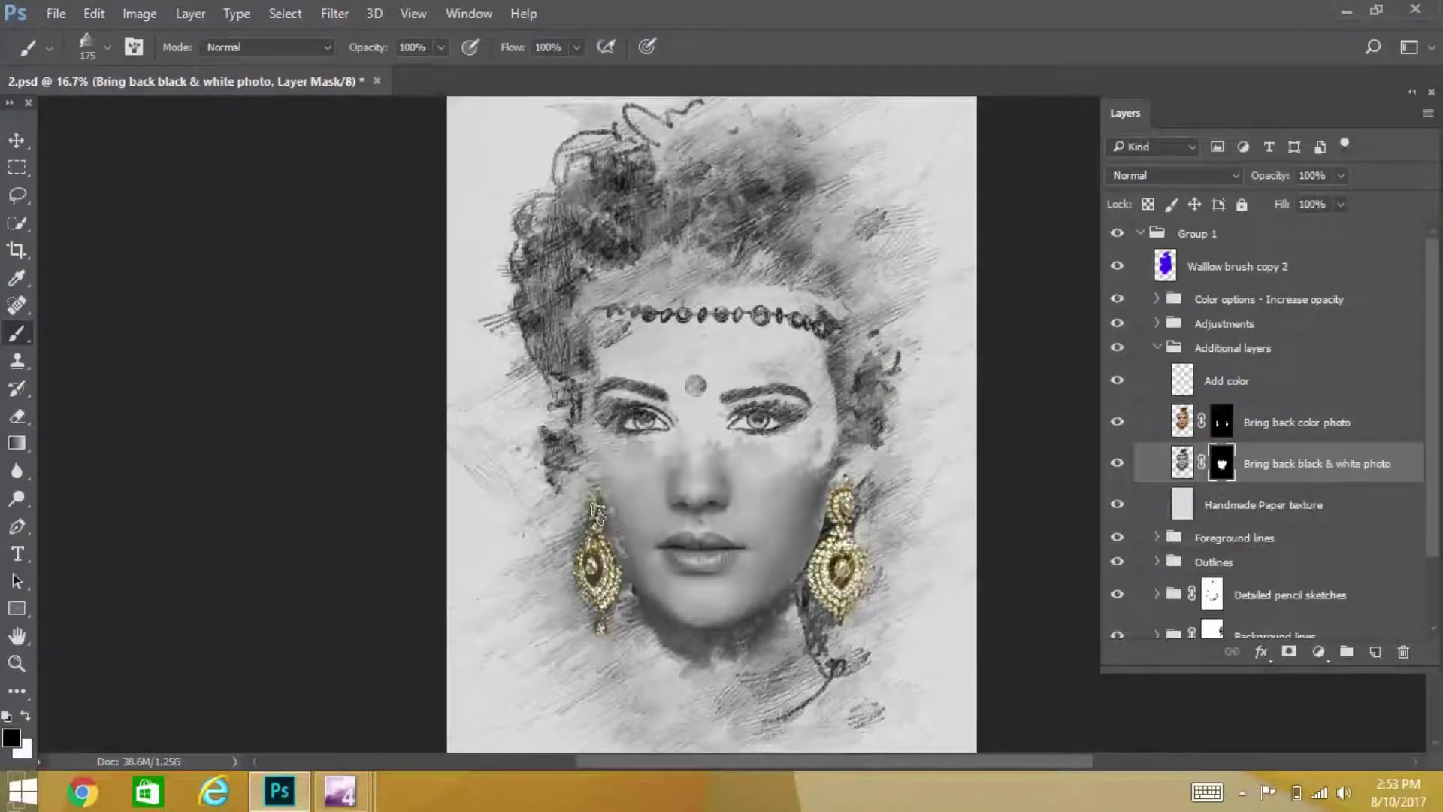
key(bracketright)
key(bracketright)
mouse_move(631, 572)
mouse_down()
mouse_move(621, 616)
mouse_move(656, 635)
mouse_up()
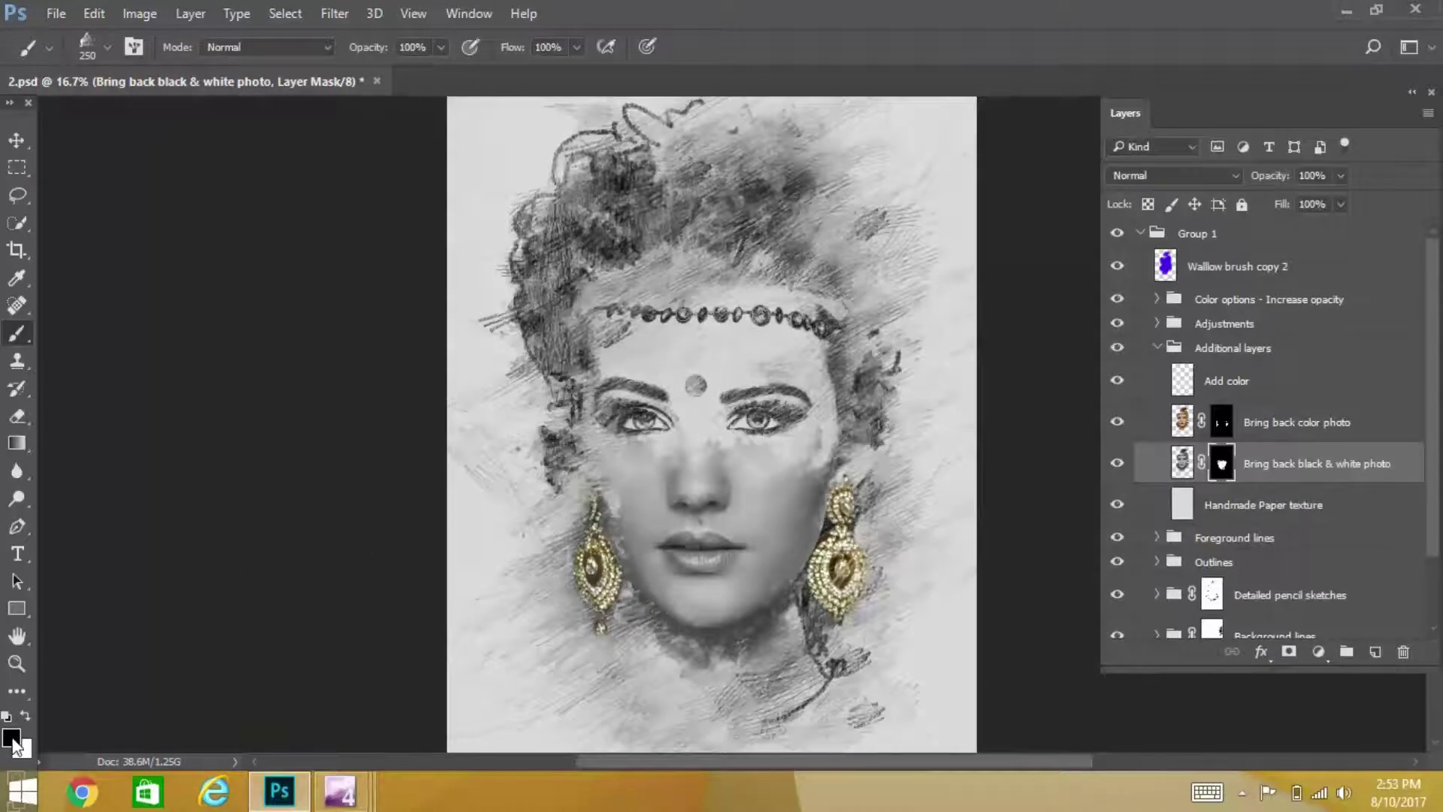
- Set the foreground colour back to white and ready the brush for the mask area under the eyes
click(11, 738)
click(891, 84)
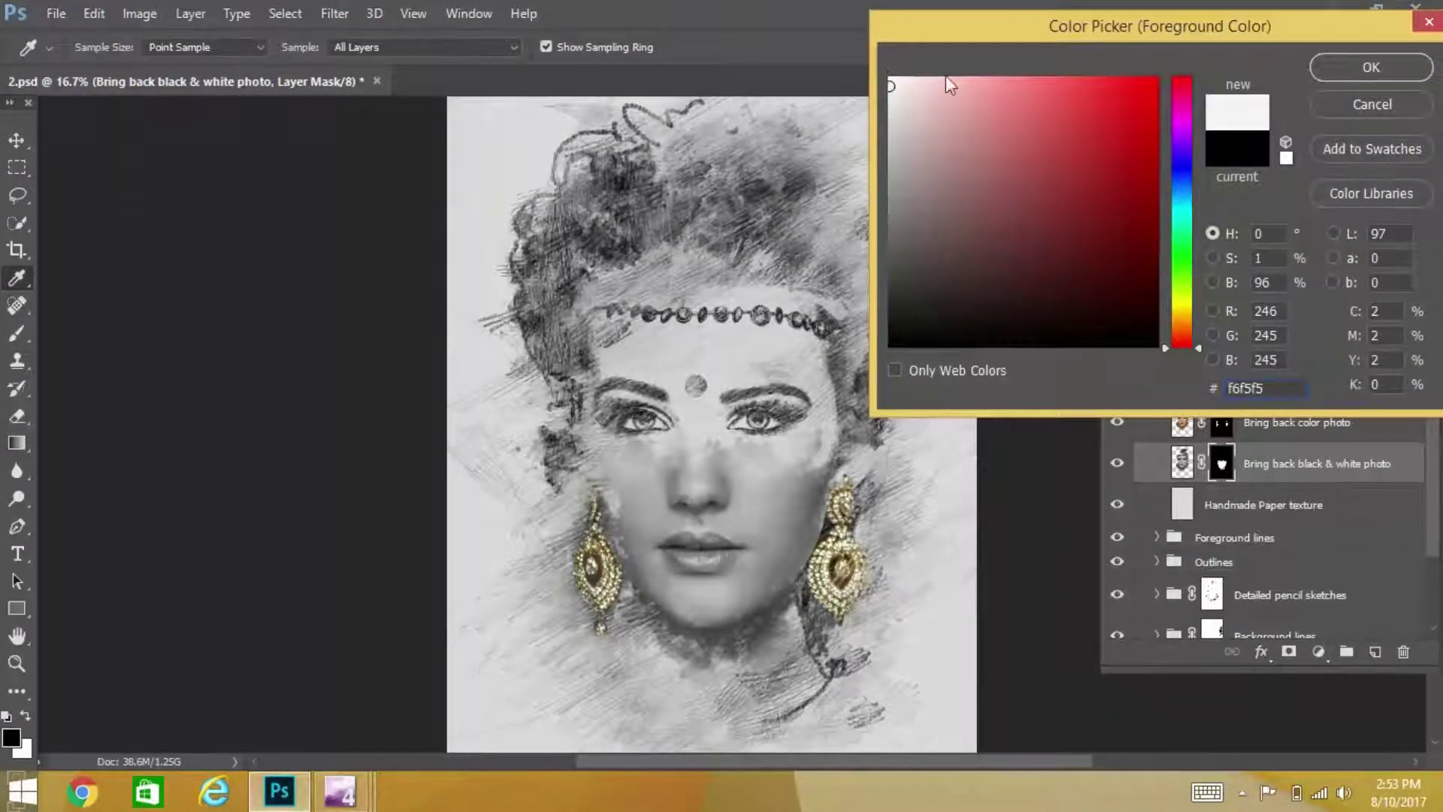
click(893, 78)
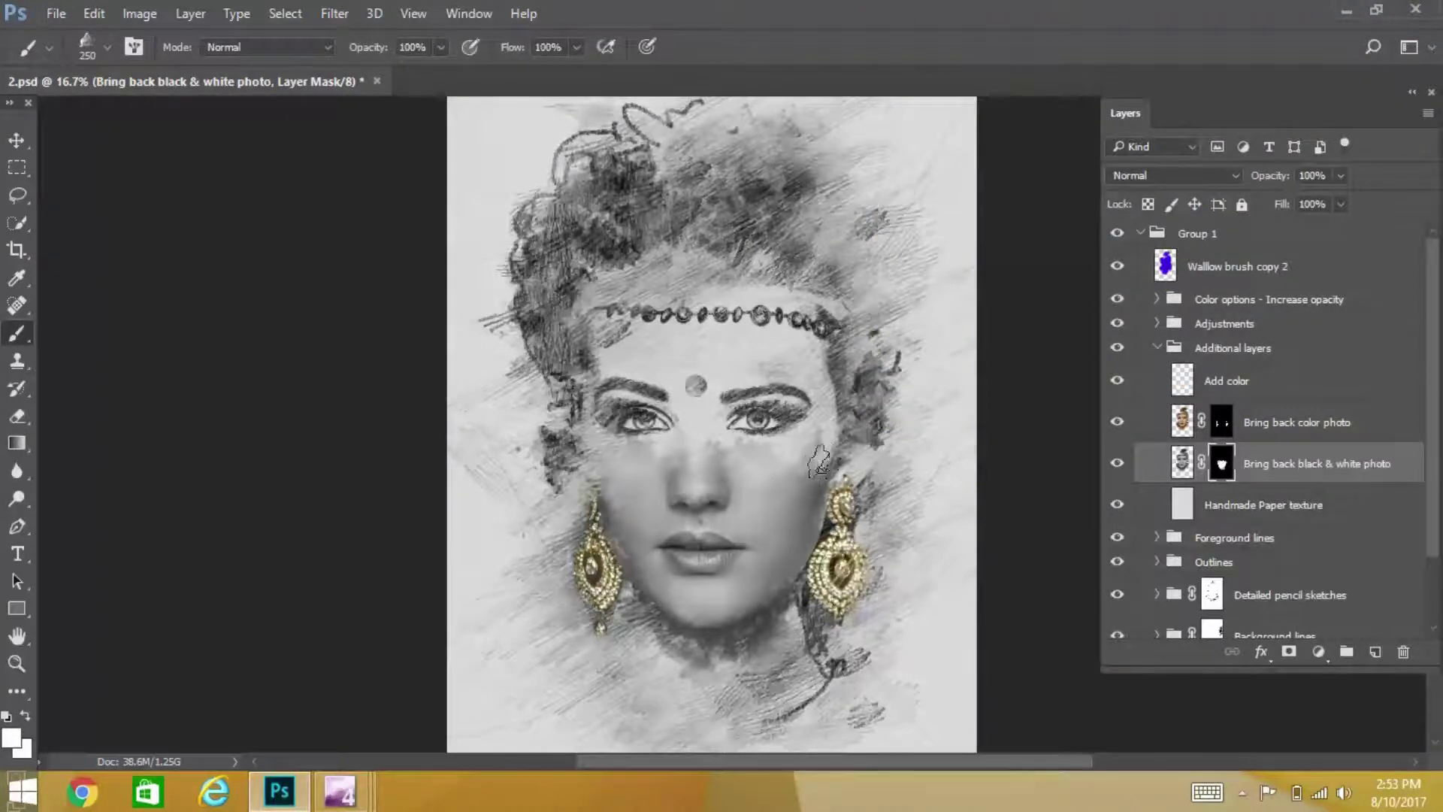
key(Tab)
key(z)
click(775, 376)
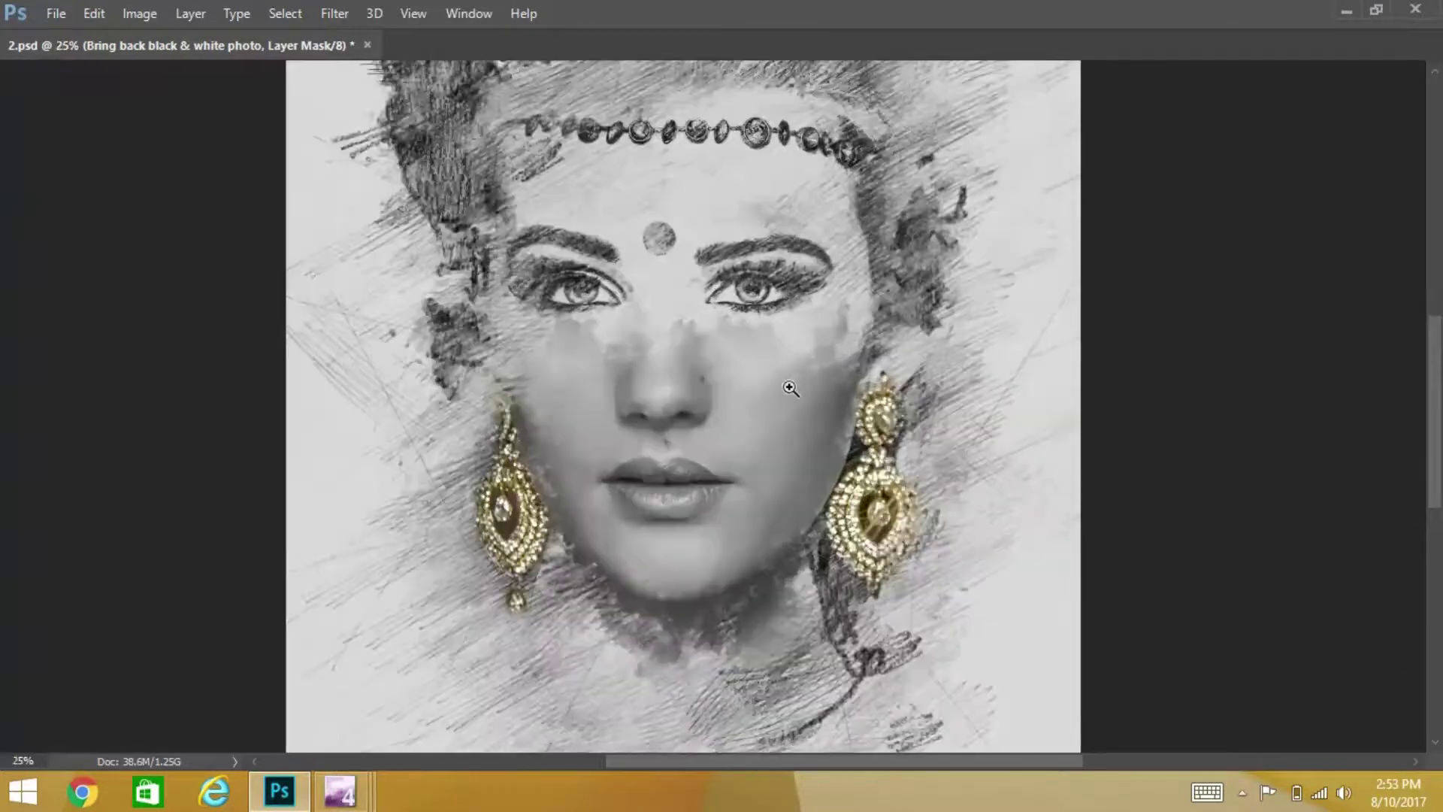
click(789, 387)
scroll(782, 389, up, 2)
alt+click(775, 391)
key(b)
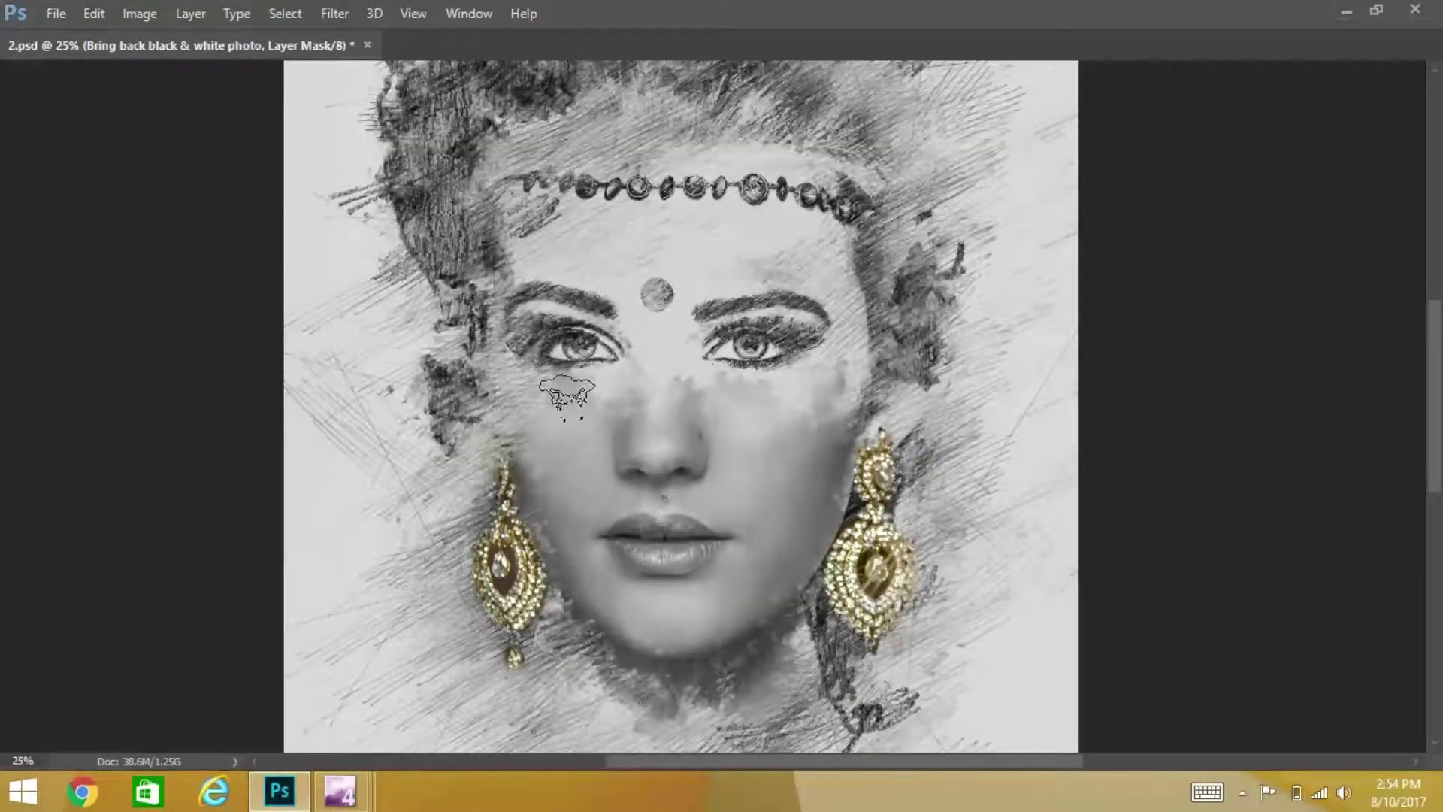
- Swap the foreground and background colours between white and black, leaving white in the foreground
key(Tab)
click(23, 718)
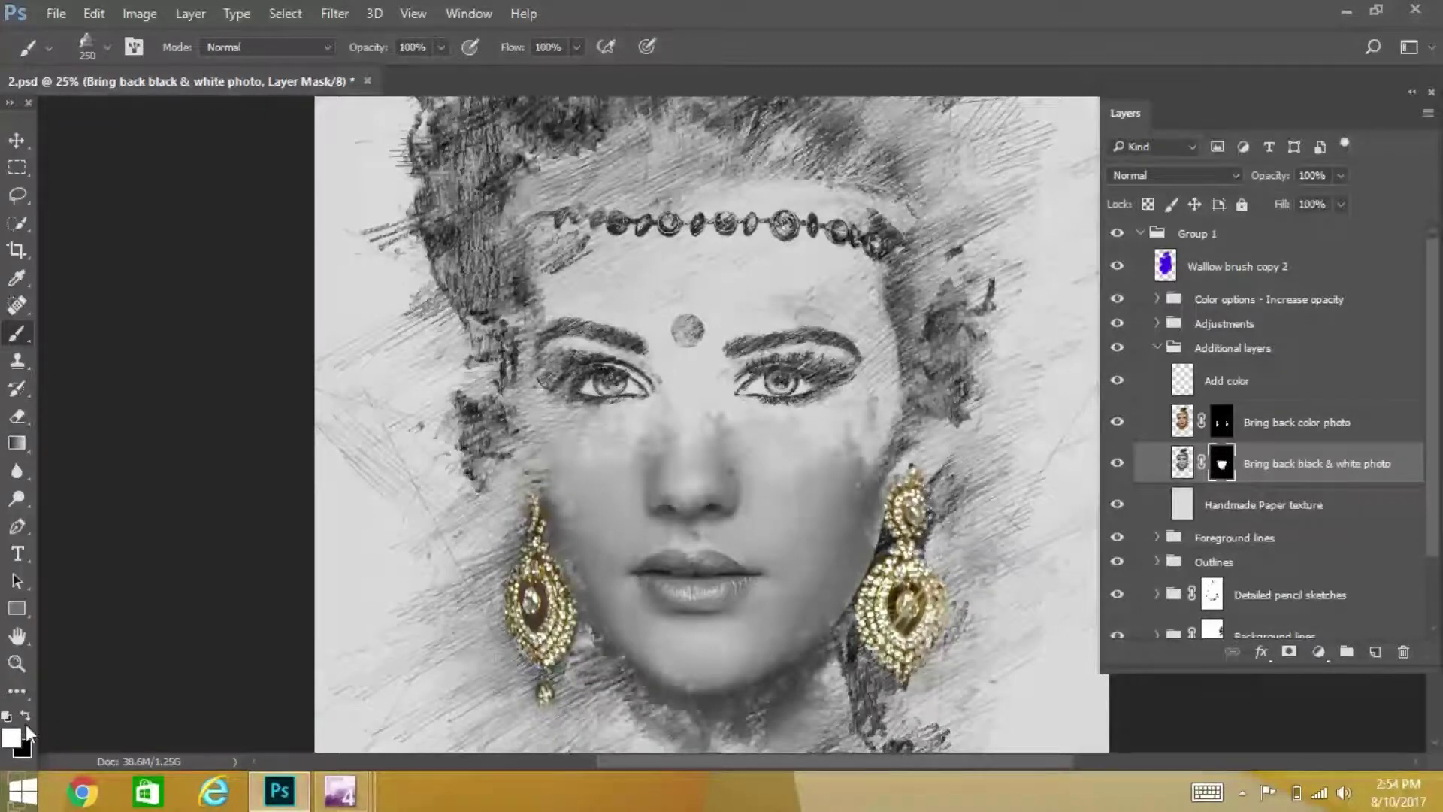
key(x)
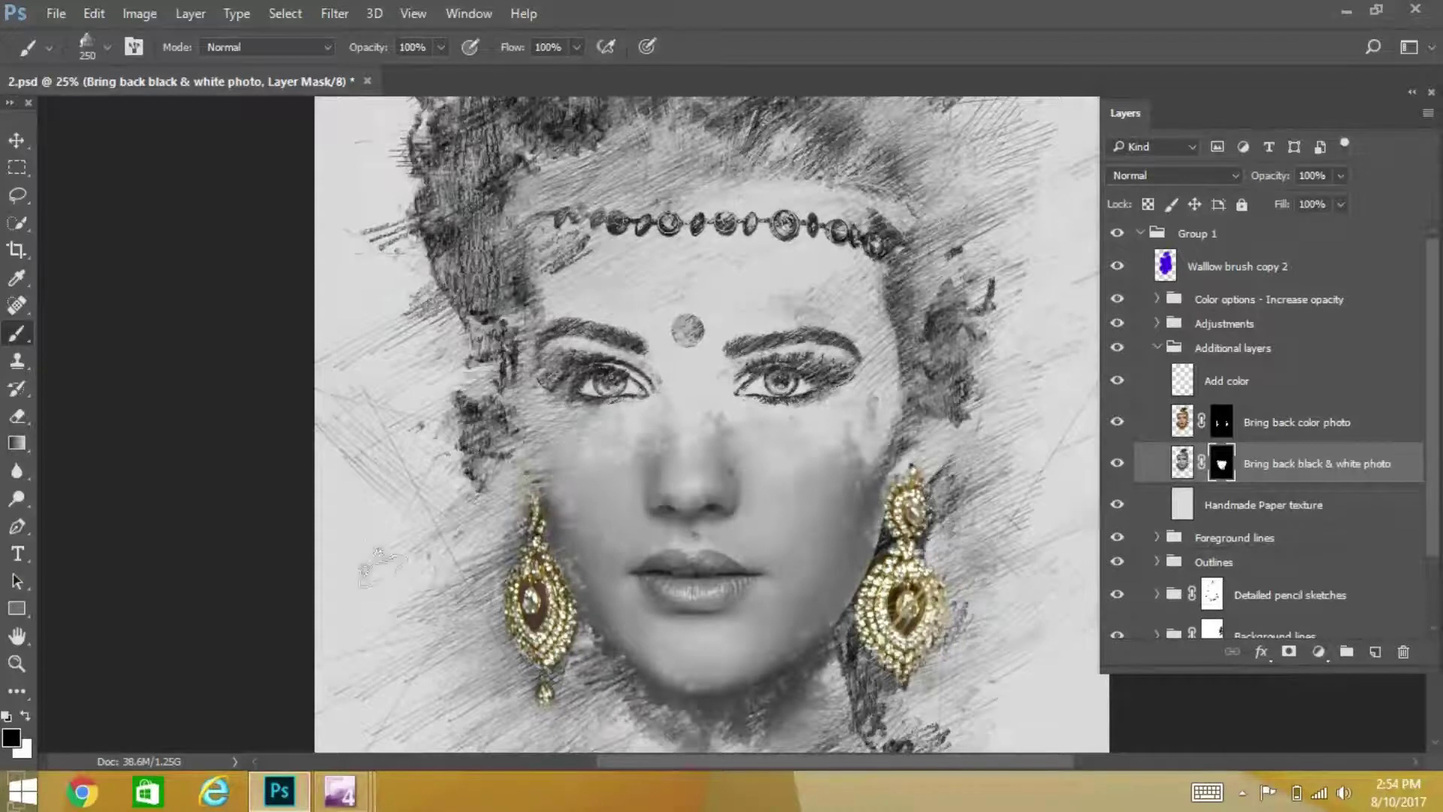
key(x)
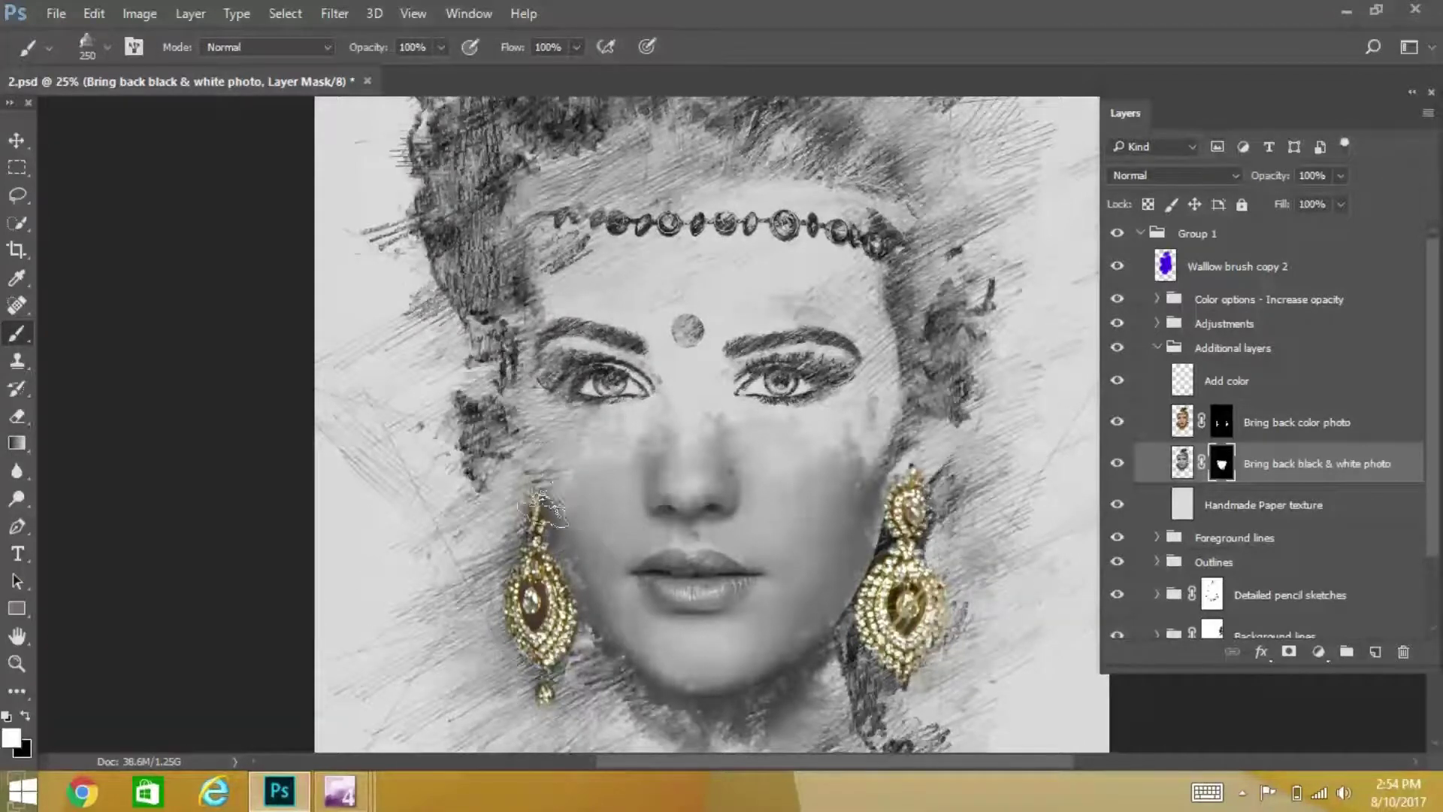
- Review the whole portrait and toggle the black-and-white and color photo layers off and on to compare their effect
scroll(717, 609, up, 1)
key(Tab)
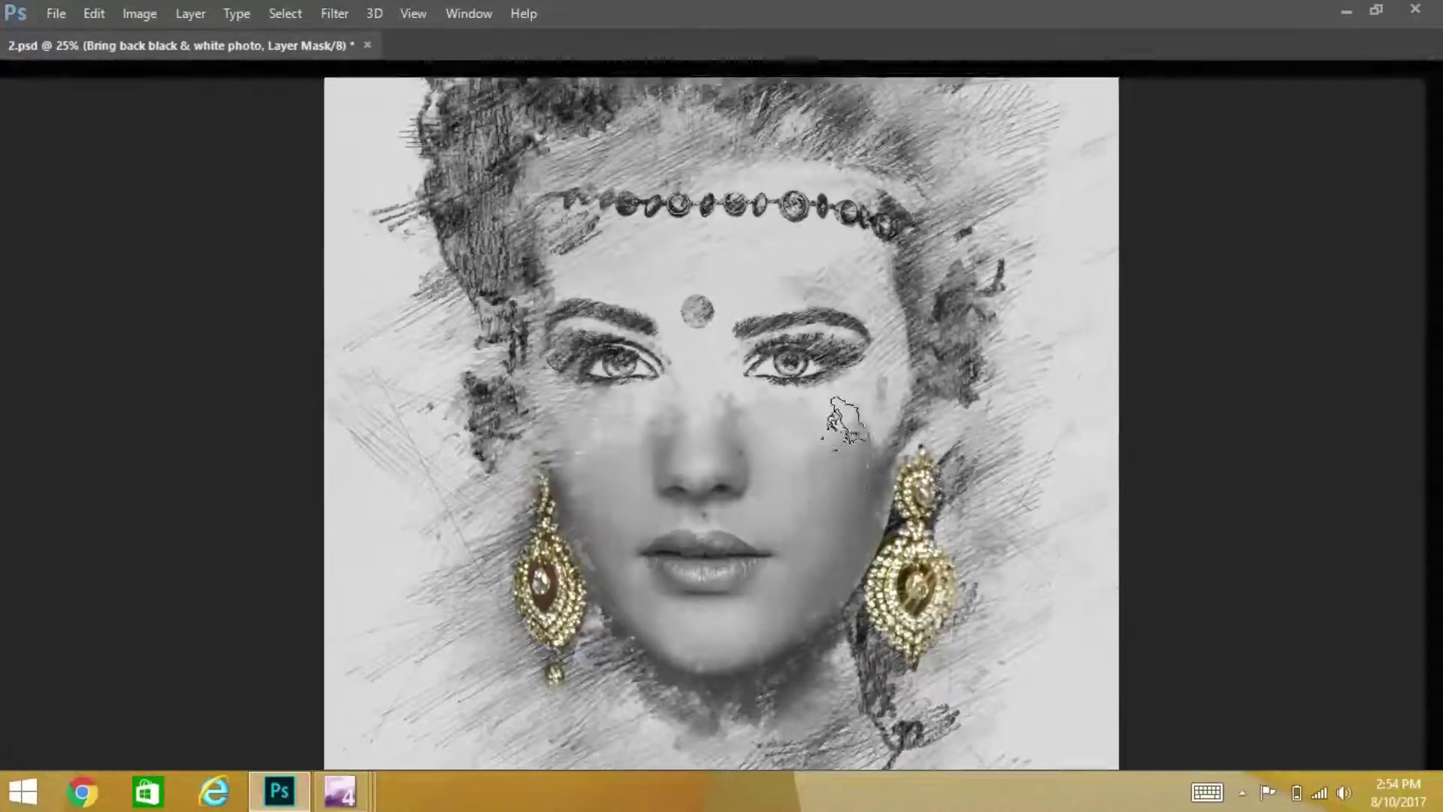
key(f)
drag(909, 365, 843, 434)
key(ctrl+minus)
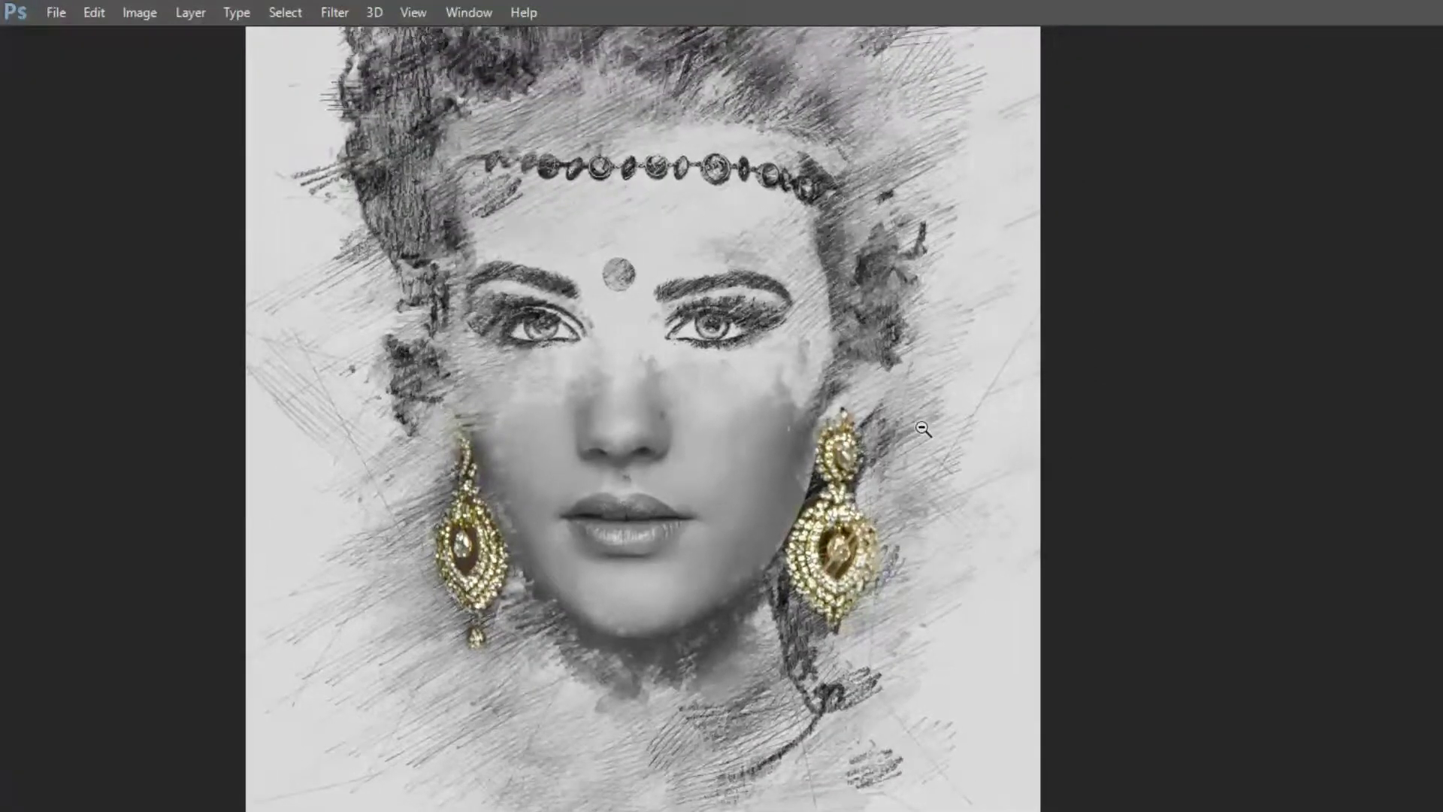
key(ctrl+minus)
key(Tab)
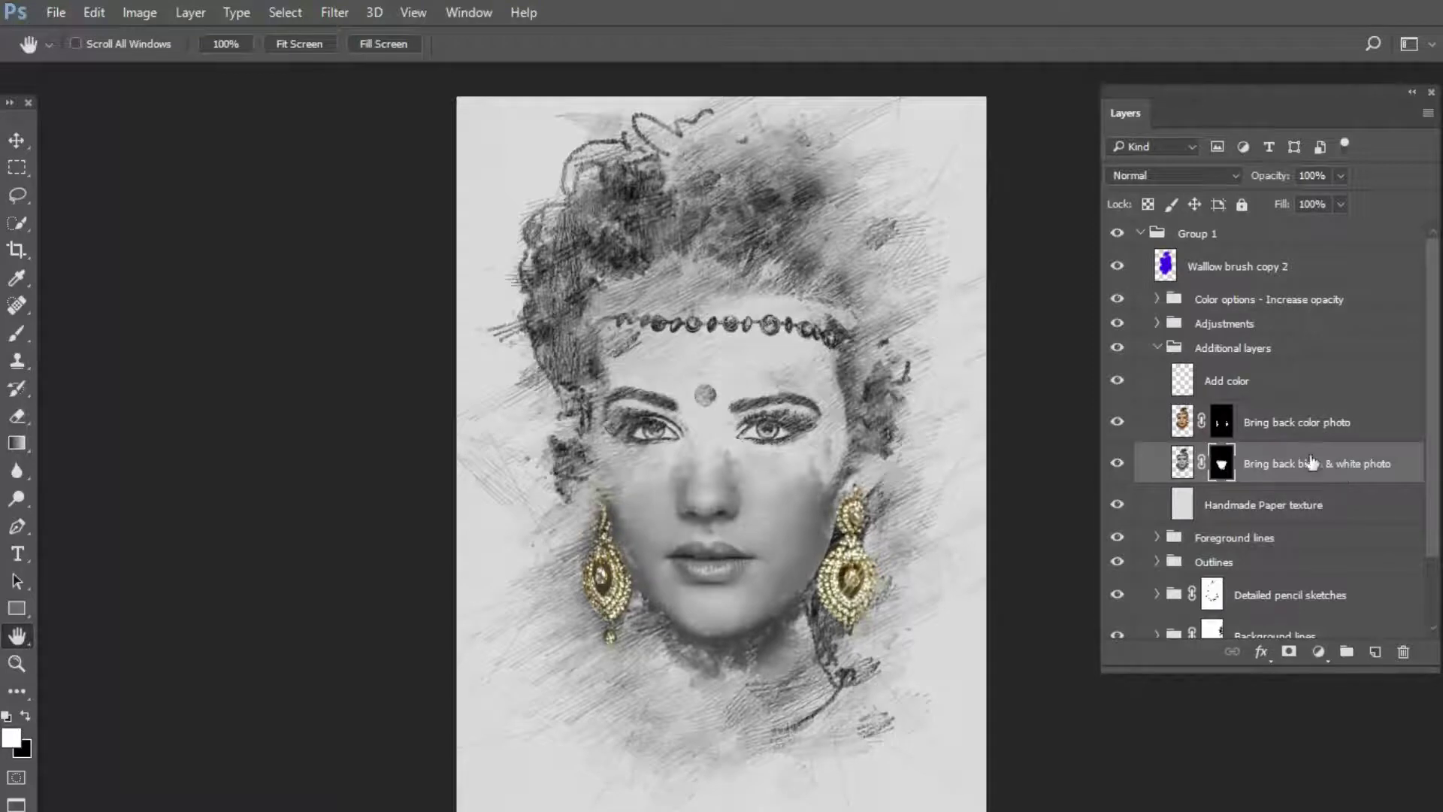
click(1119, 464)
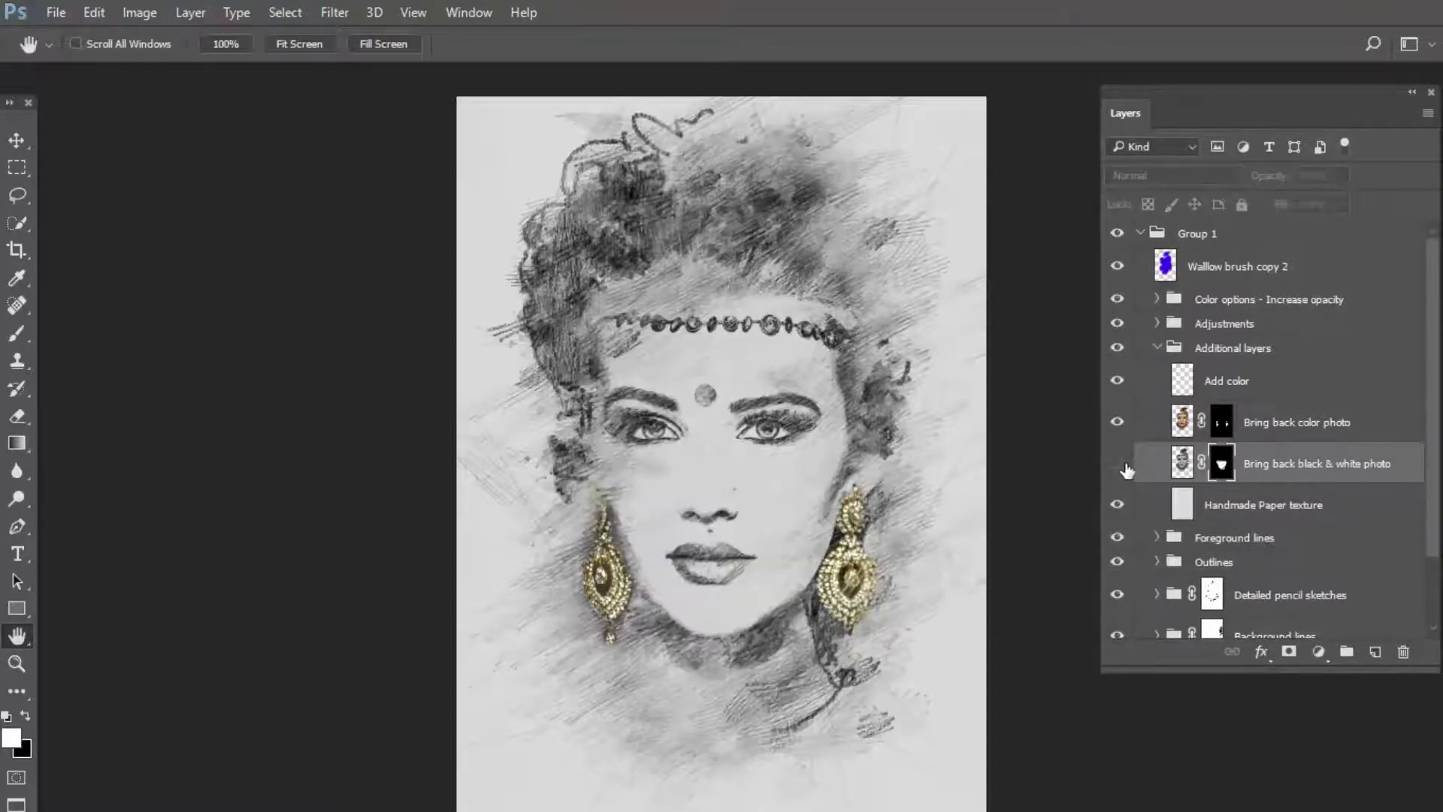
click(1119, 422)
click(1118, 422)
click(1117, 463)
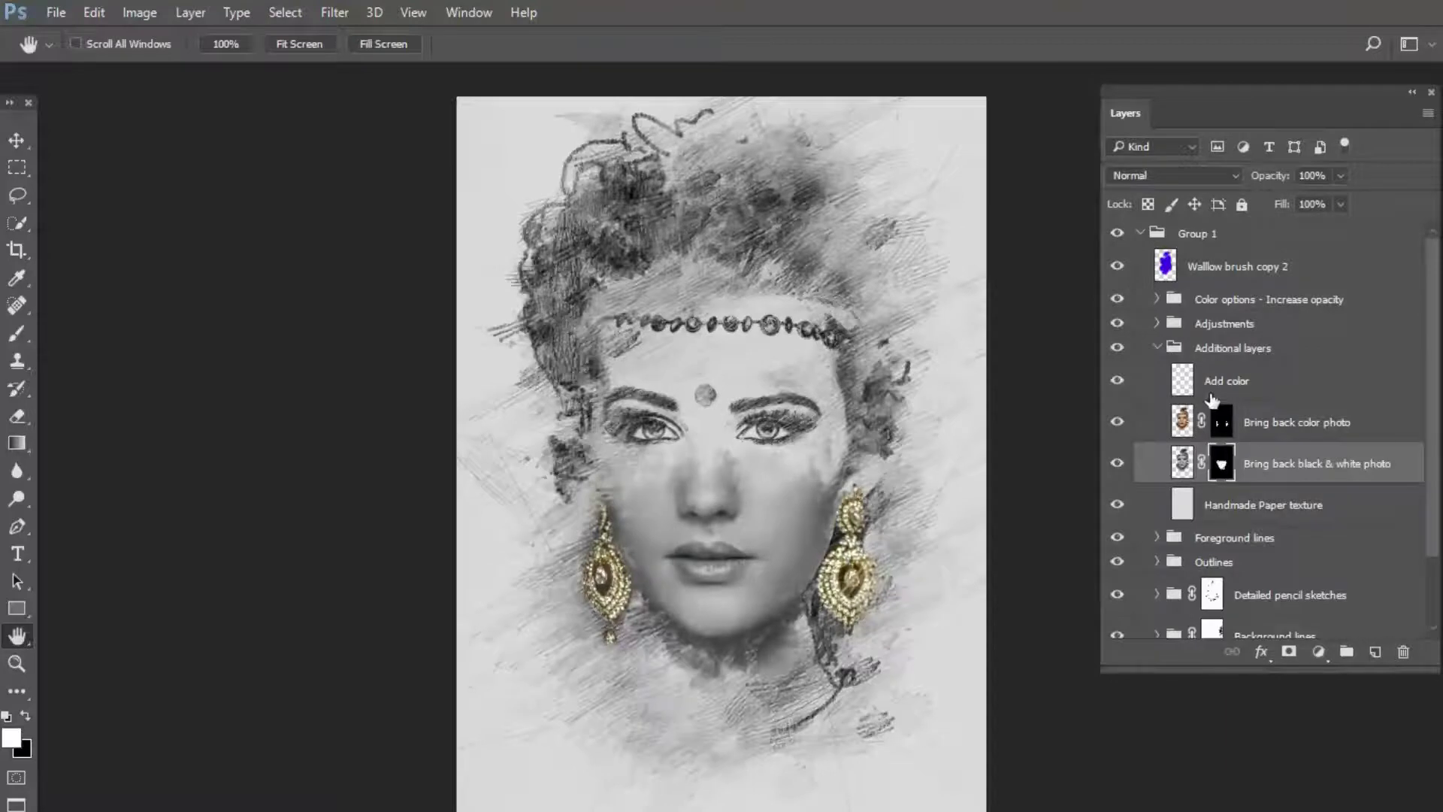
- Select the Add color layer and set the foreground colour to blue #3818d6
click(1268, 386)
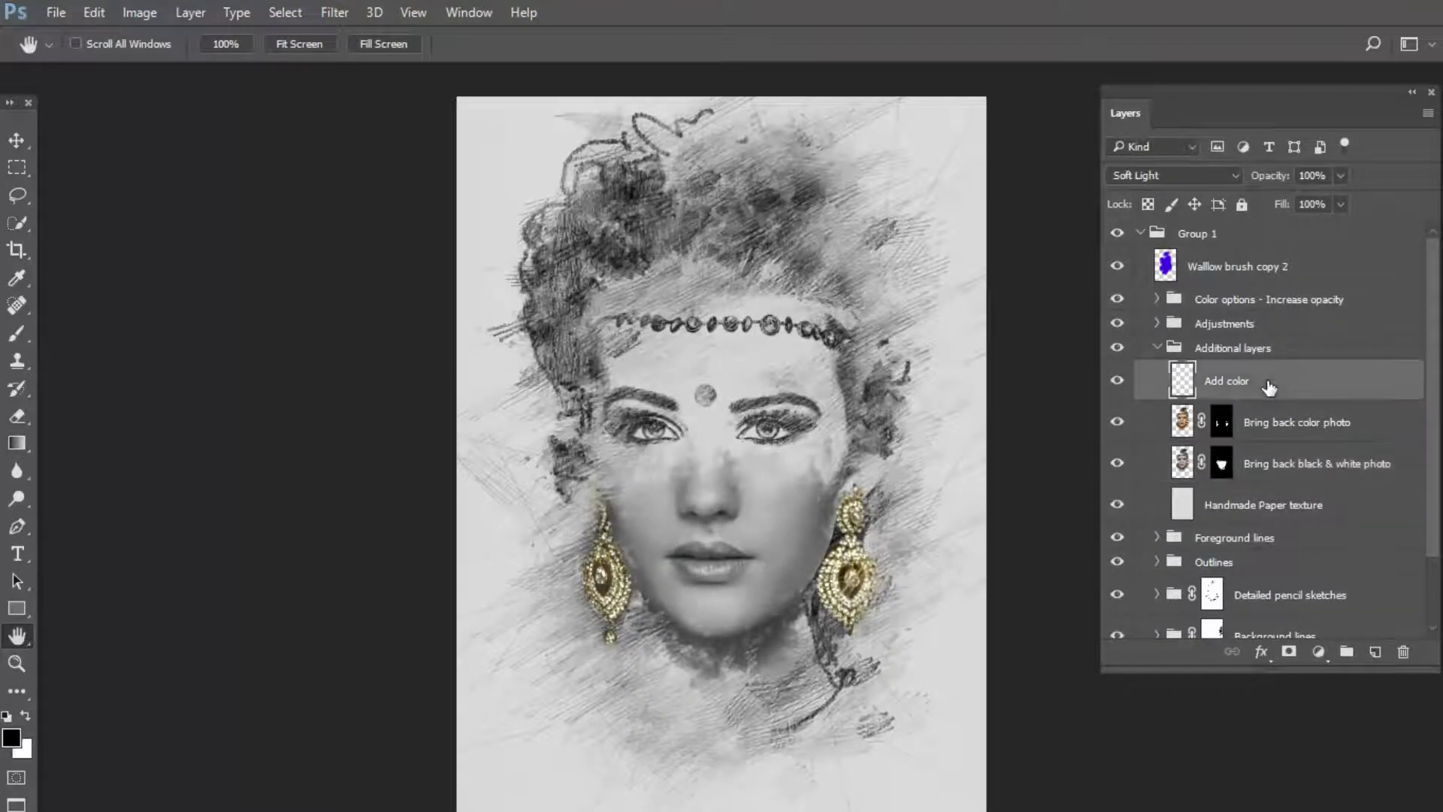
click(12, 738)
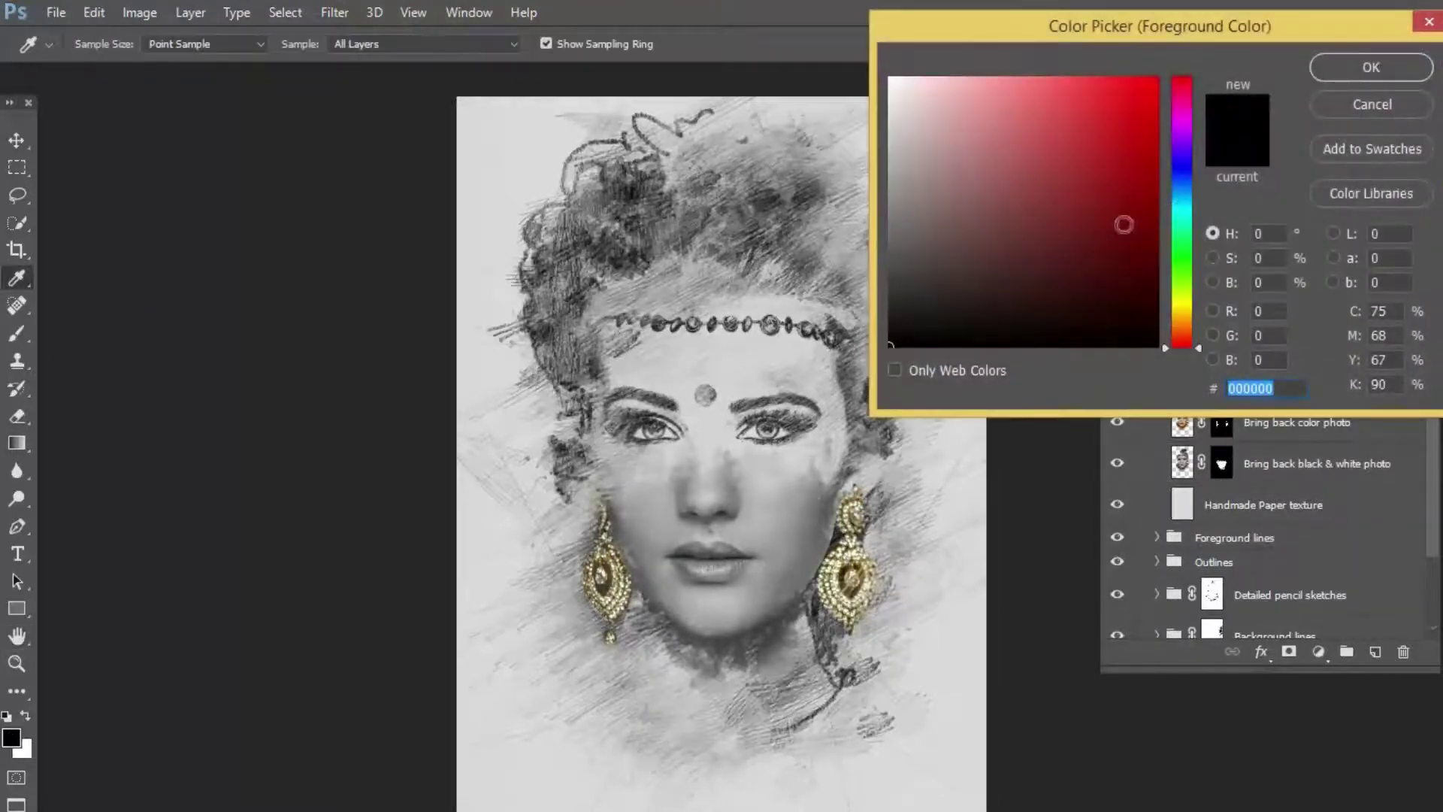
click(1178, 160)
click(1122, 126)
key(h)
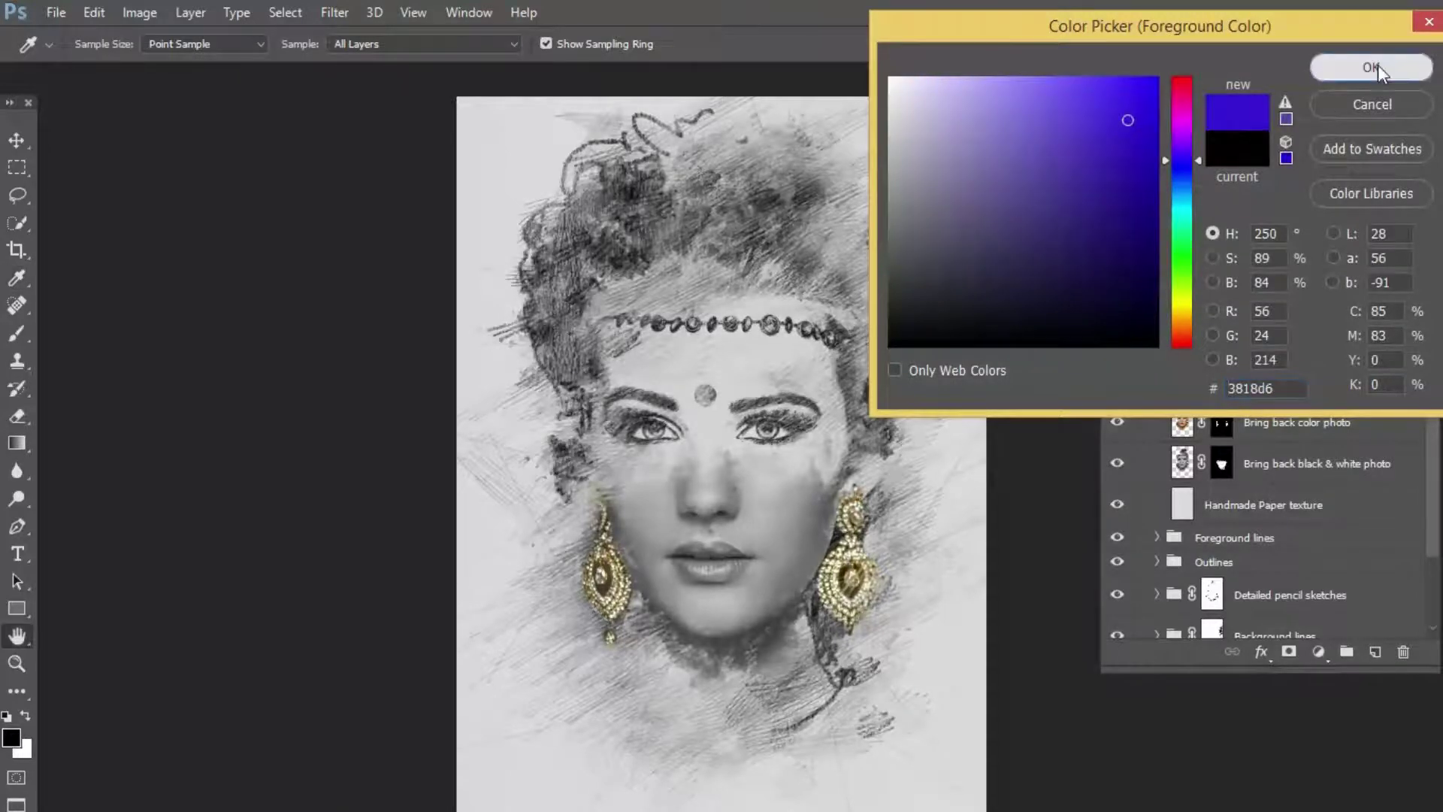
click(1371, 67)
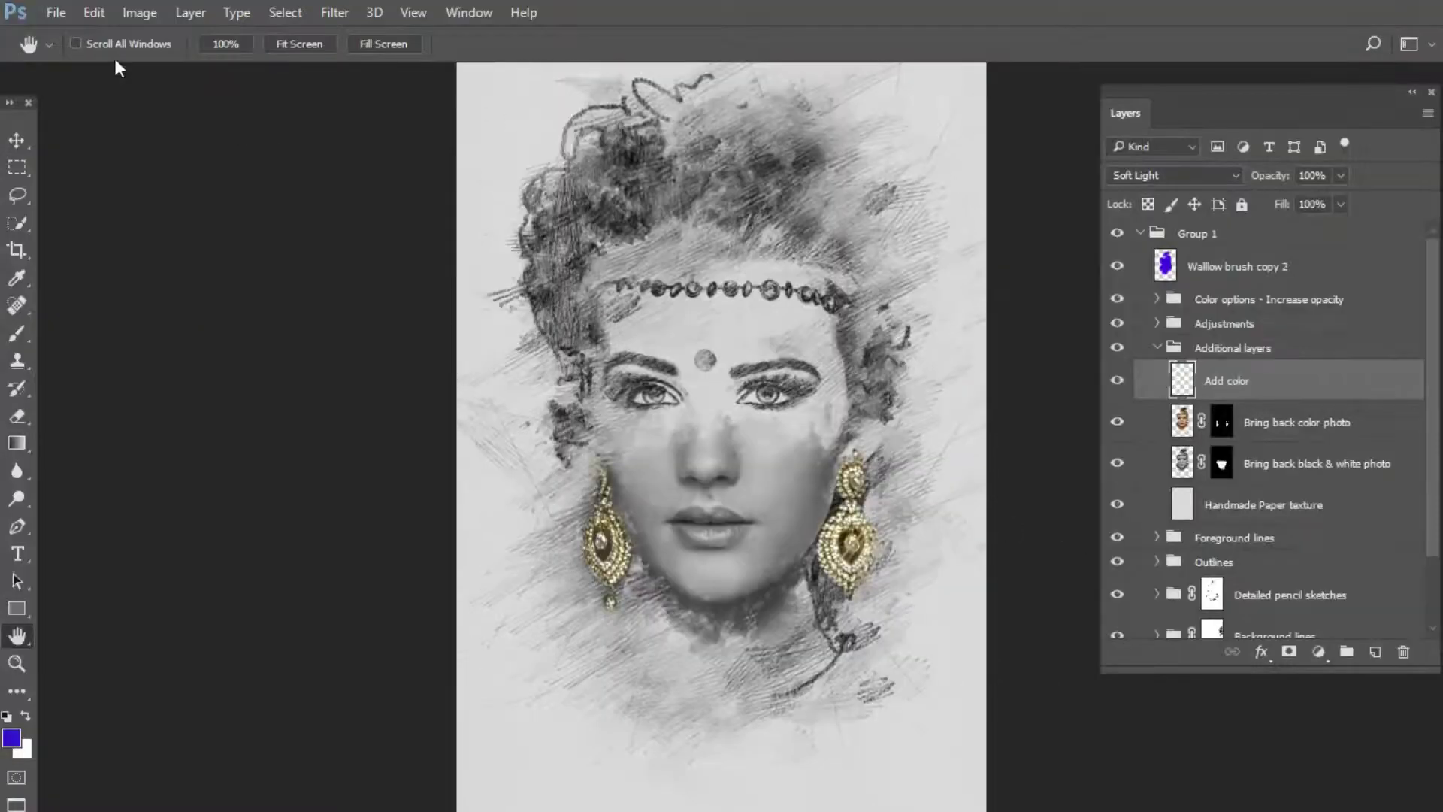
- With a 300 px brush and a violet foreground colour, paint strokes over the hair, the side of the face and the neck
key(b)
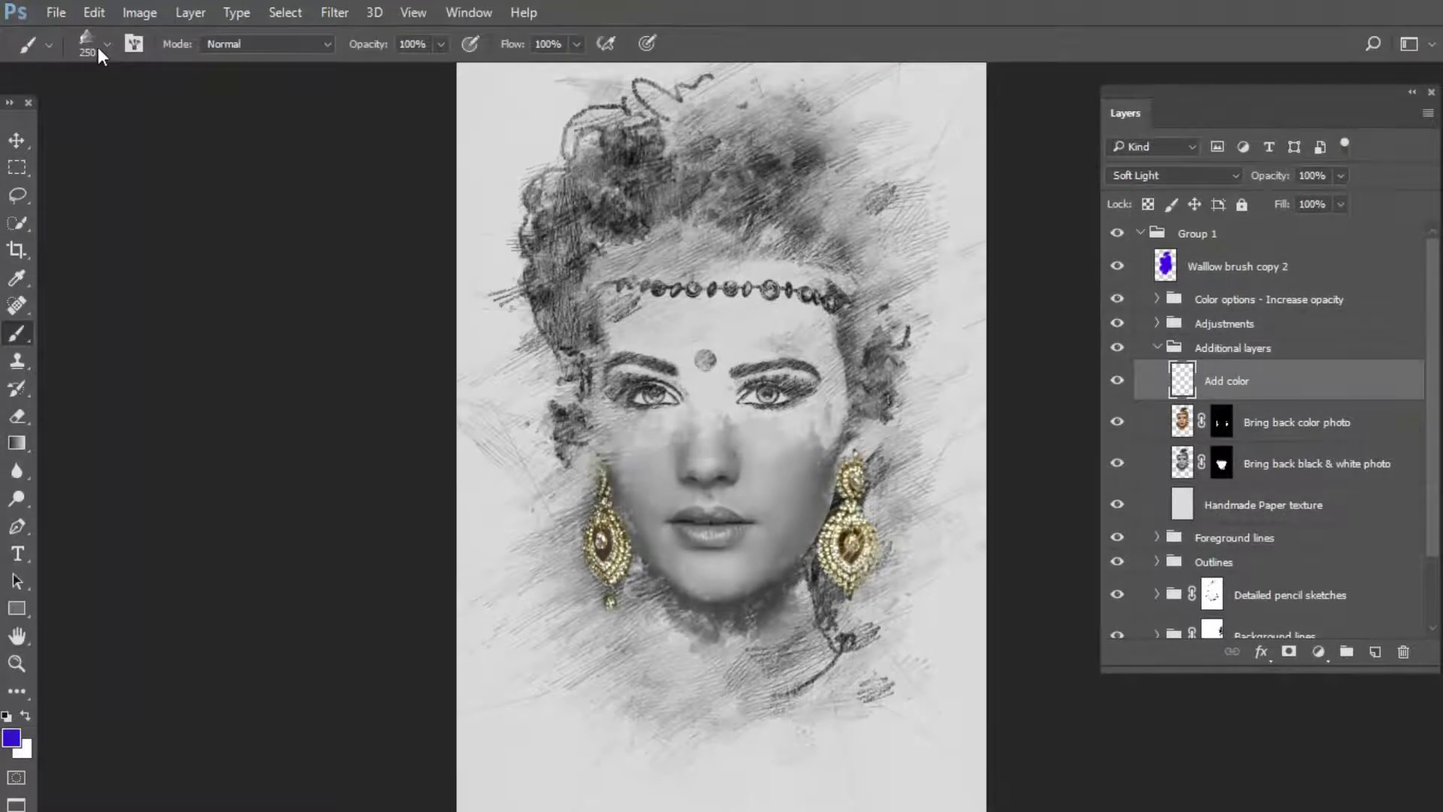
click(105, 44)
double_click(85, 349)
click(12, 738)
click(1176, 138)
click(1136, 105)
click(1334, 74)
mouse_move(834, 389)
mouse_down()
mouse_move(786, 469)
mouse_move(820, 427)
mouse_up()
mouse_move(785, 530)
mouse_down()
mouse_move(801, 417)
mouse_move(784, 300)
mouse_move(816, 312)
mouse_move(836, 244)
mouse_move(800, 197)
mouse_move(675, 209)
mouse_move(718, 222)
mouse_move(659, 172)
mouse_move(759, 196)
mouse_move(759, 169)
mouse_move(740, 164)
mouse_move(774, 254)
mouse_up()
mouse_move(785, 628)
mouse_down()
mouse_move(793, 654)
mouse_move(830, 620)
mouse_move(825, 597)
mouse_up()
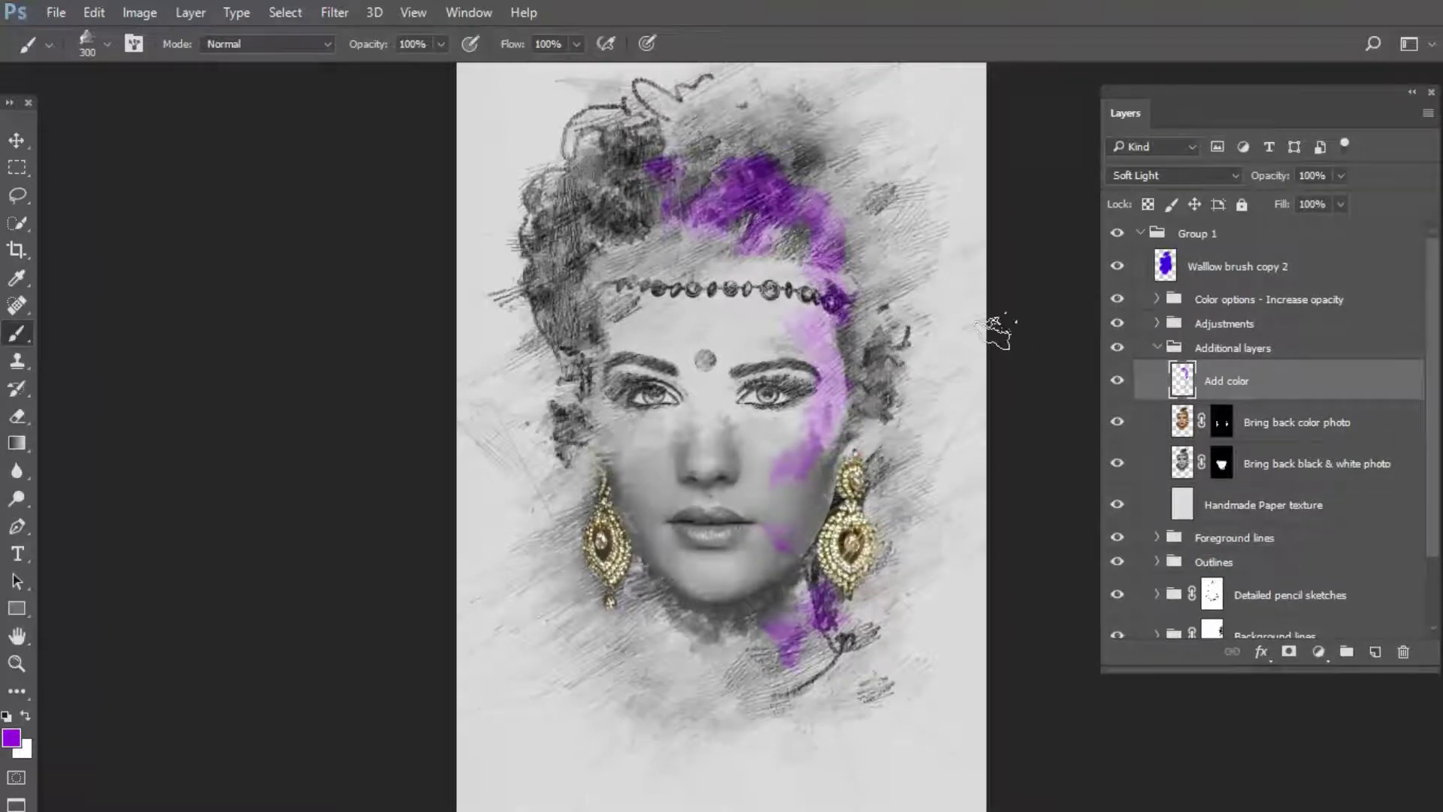
- Set the foreground colour to pink #e80680 and paint over the hair, eyes, nose, lips, chin and neck
click(11, 738)
click(1183, 102)
click(1151, 101)
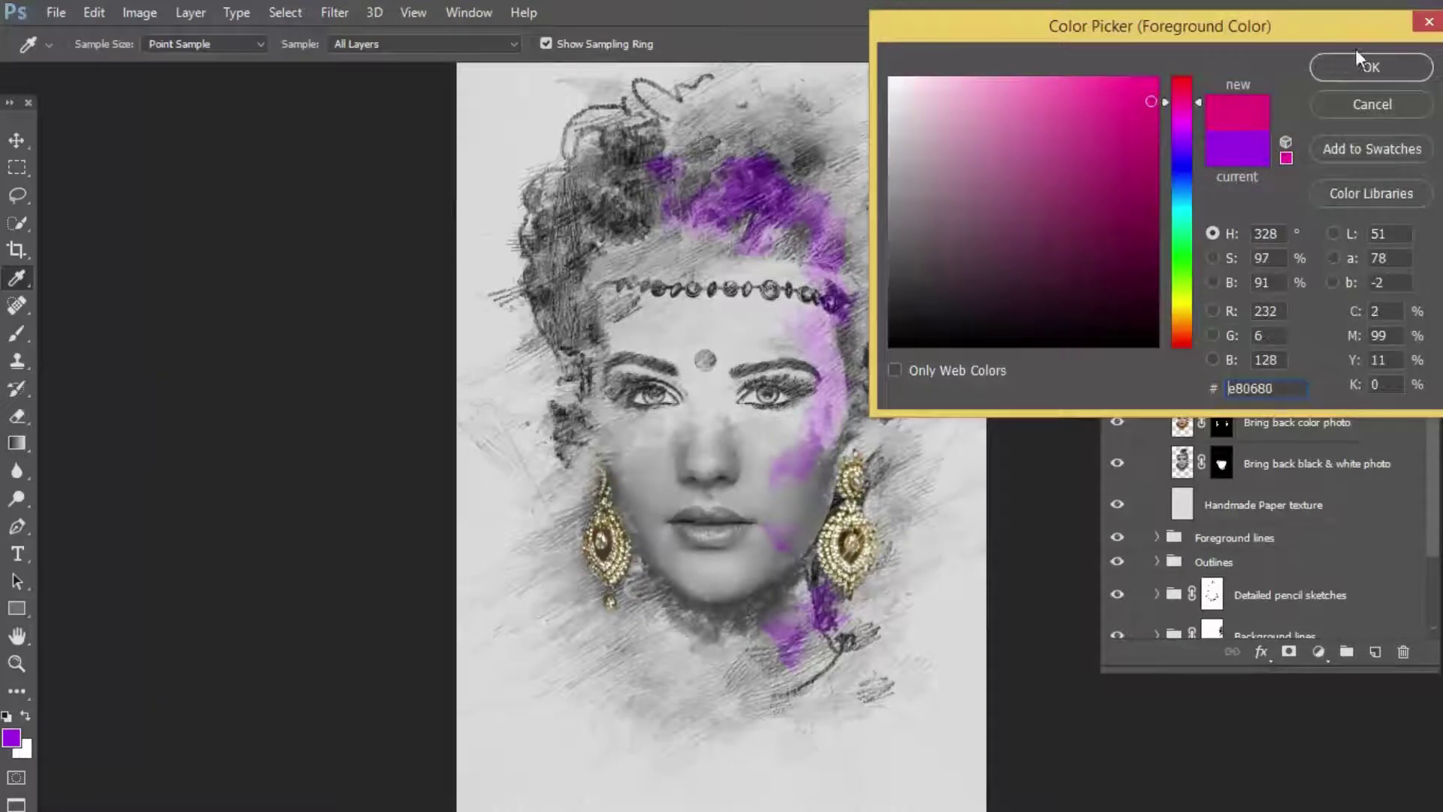
click(1371, 66)
mouse_move(802, 235)
mouse_down()
mouse_move(755, 234)
mouse_move(826, 290)
mouse_move(804, 315)
mouse_up()
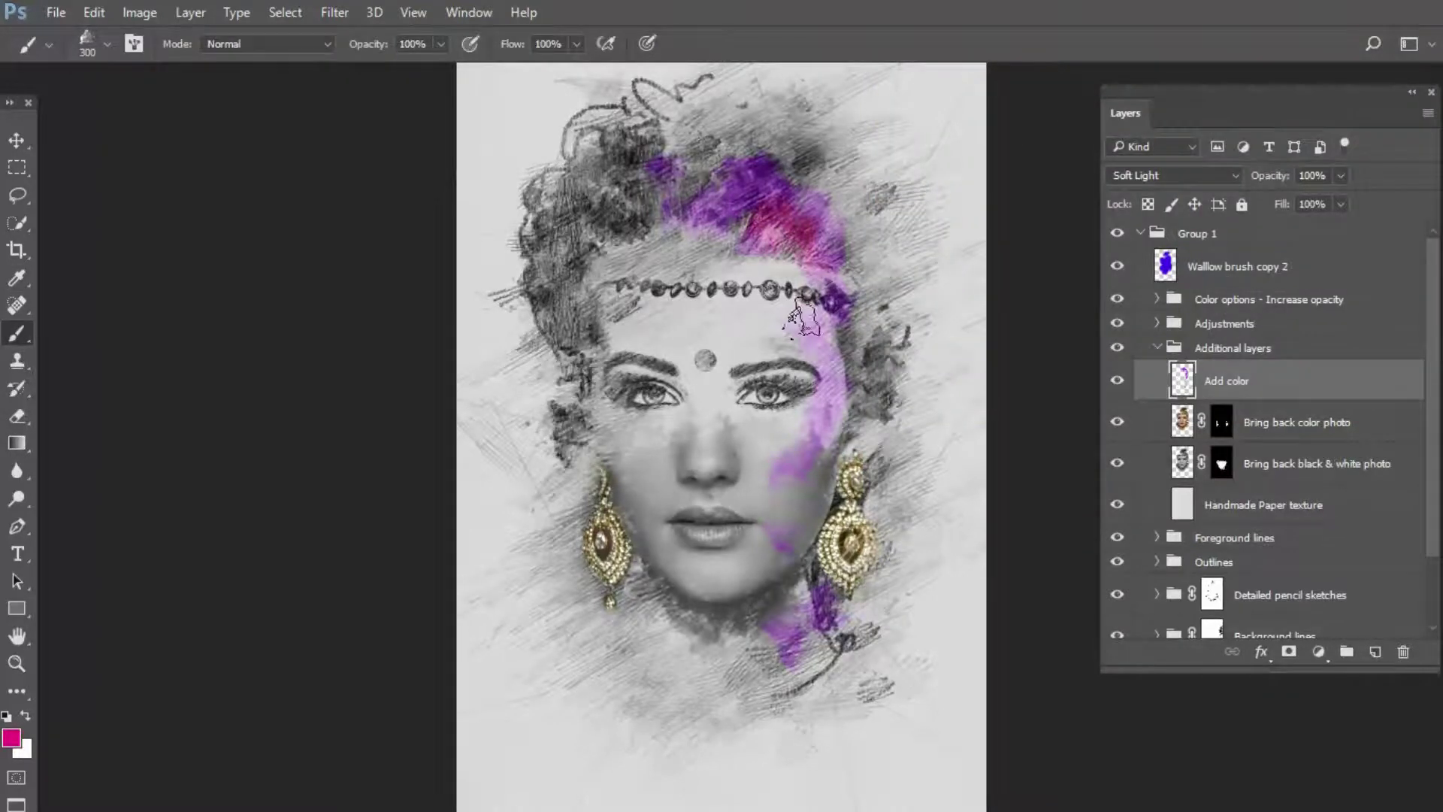
mouse_move(661, 399)
mouse_down()
mouse_move(795, 406)
mouse_move(778, 390)
mouse_move(661, 416)
mouse_move(736, 472)
mouse_move(753, 461)
mouse_move(744, 431)
mouse_move(693, 570)
mouse_move(781, 631)
mouse_up()
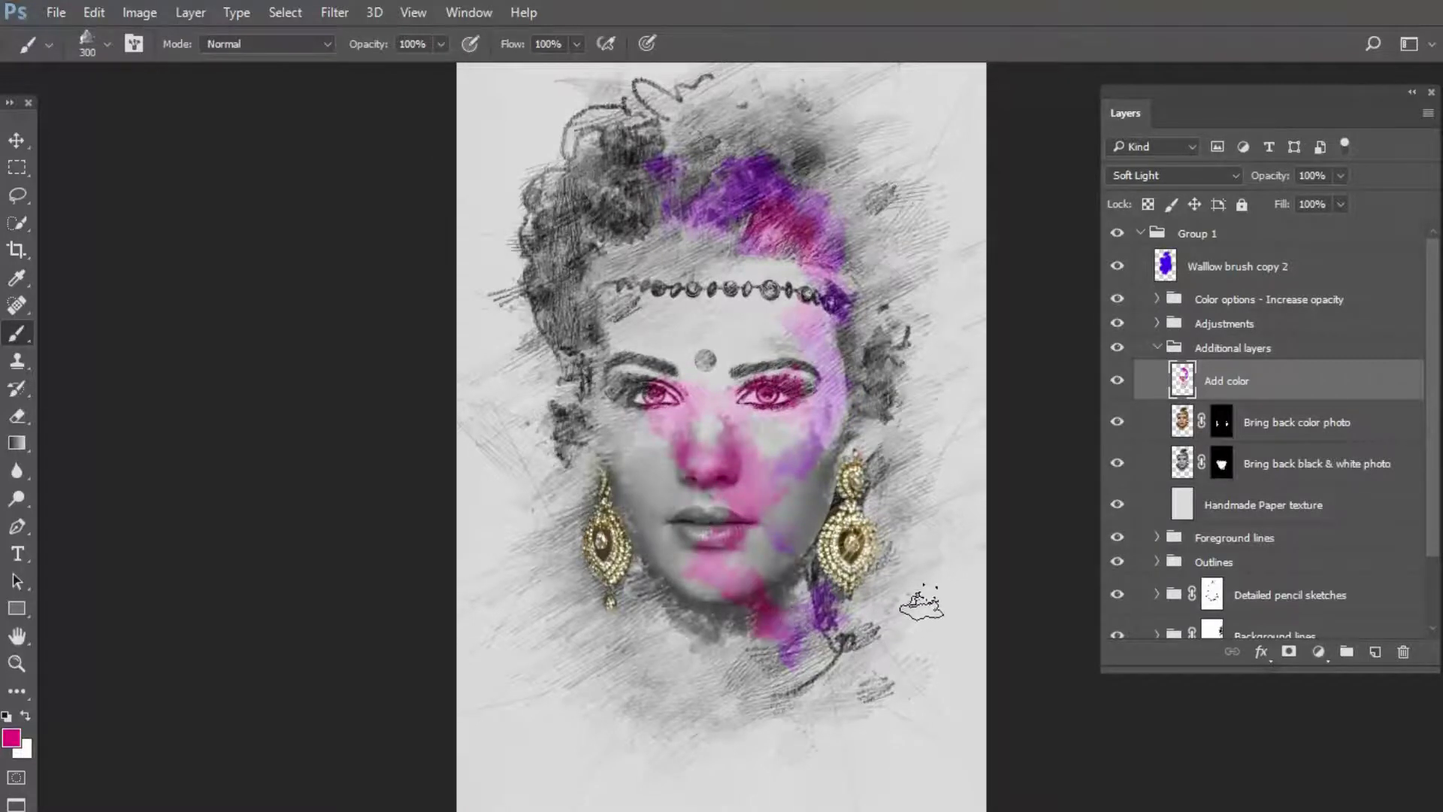
- Undo the pink strokes over the nose, cheek, lips, chin and neck, keeping the ones on the hair and eyes
key(ctrl+z)
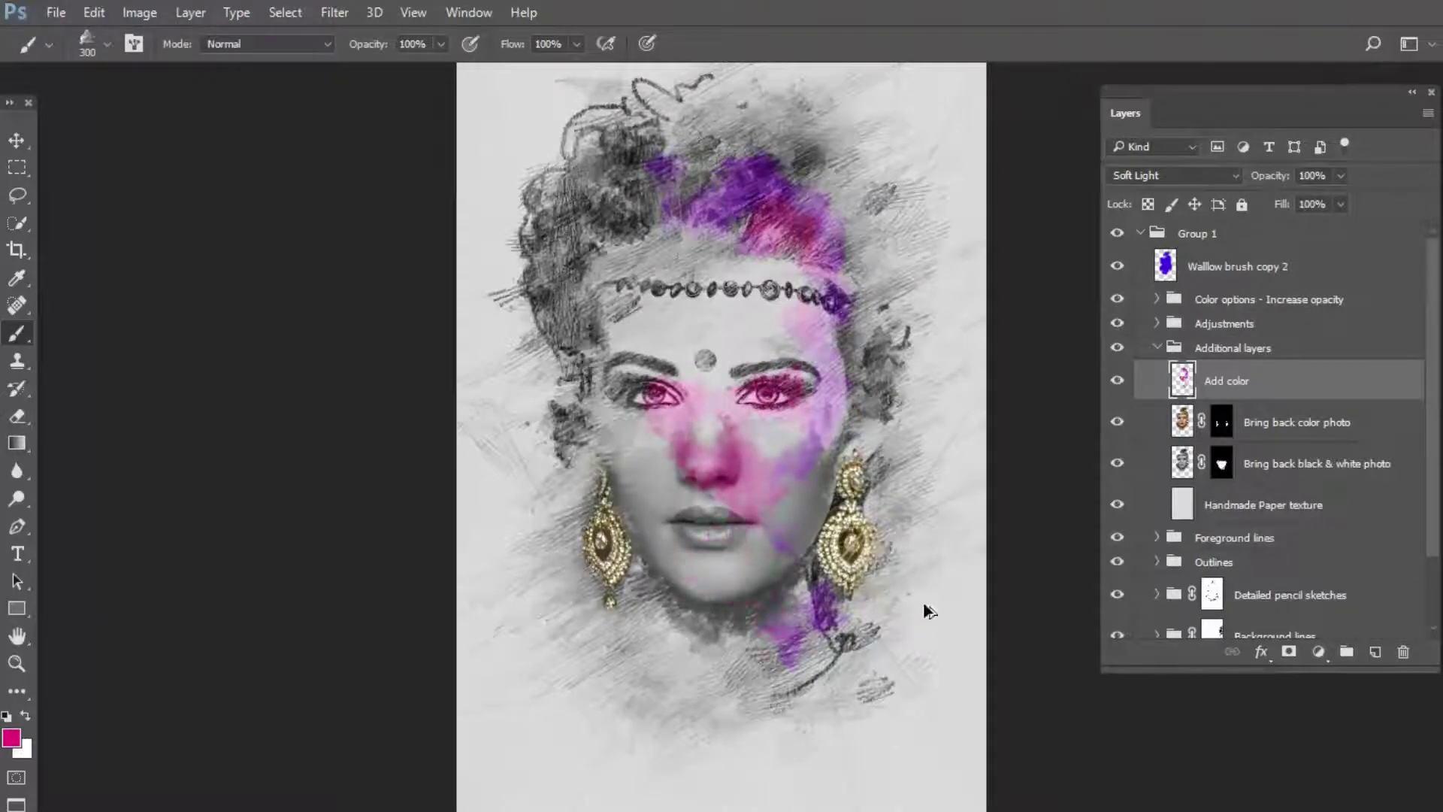
key(ctrl+alt+z)
key(ctrl+alt+z)
key(ctrl+alt+z)
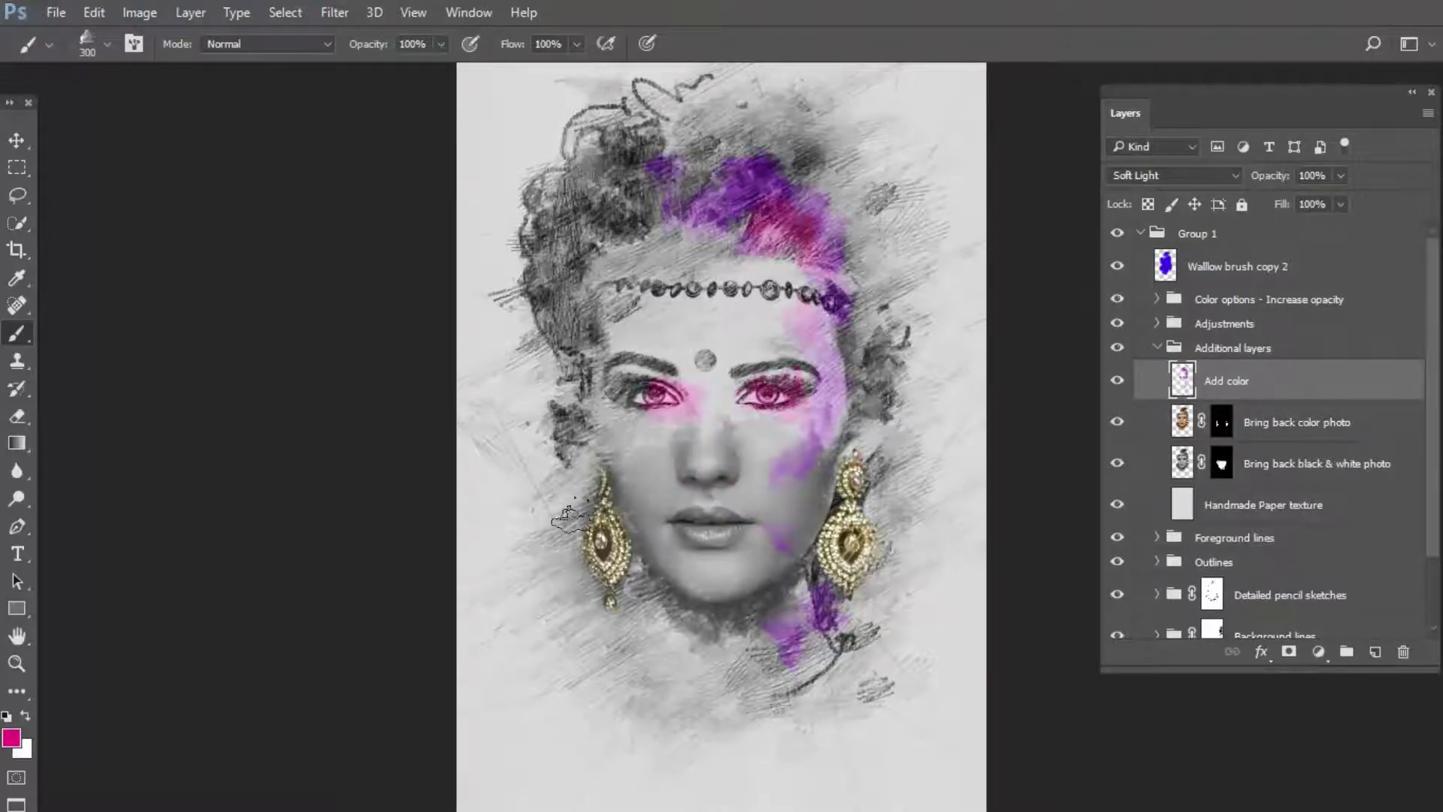
- Set the foreground colour to turquoise #06cdcb and paint accents on the hair and beside the eye above the larger earring
click(14, 738)
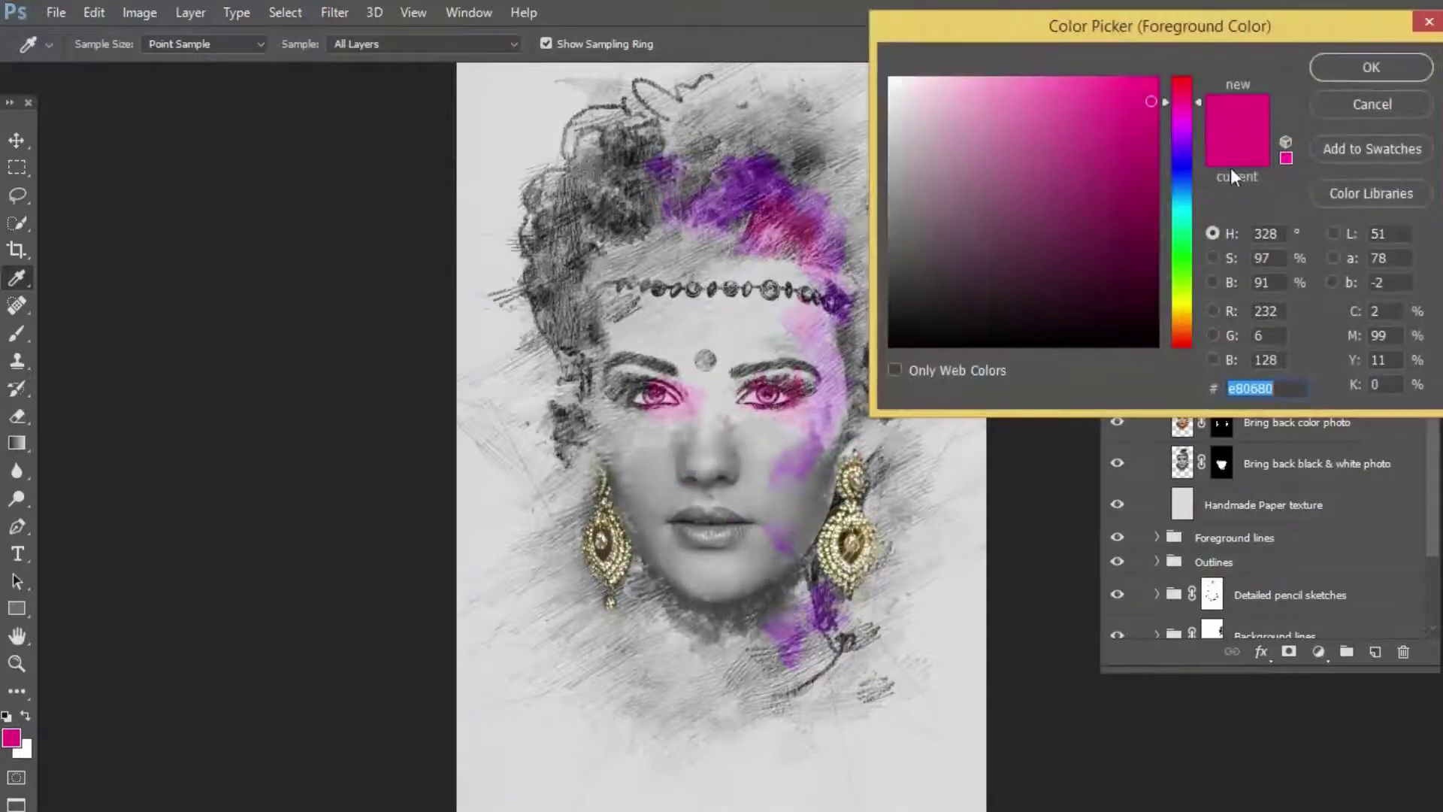
click(1184, 212)
click(1371, 67)
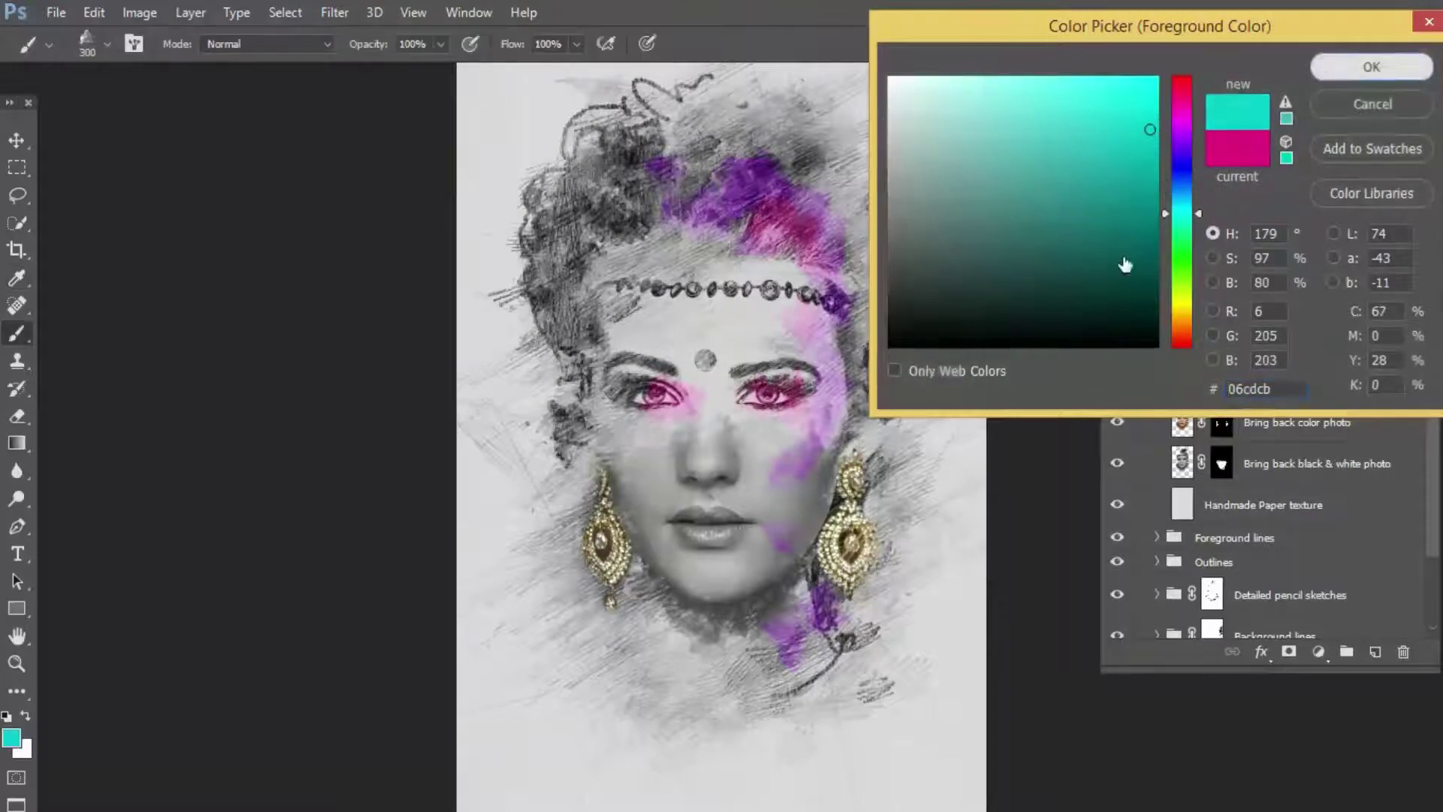
drag(783, 200, 789, 146)
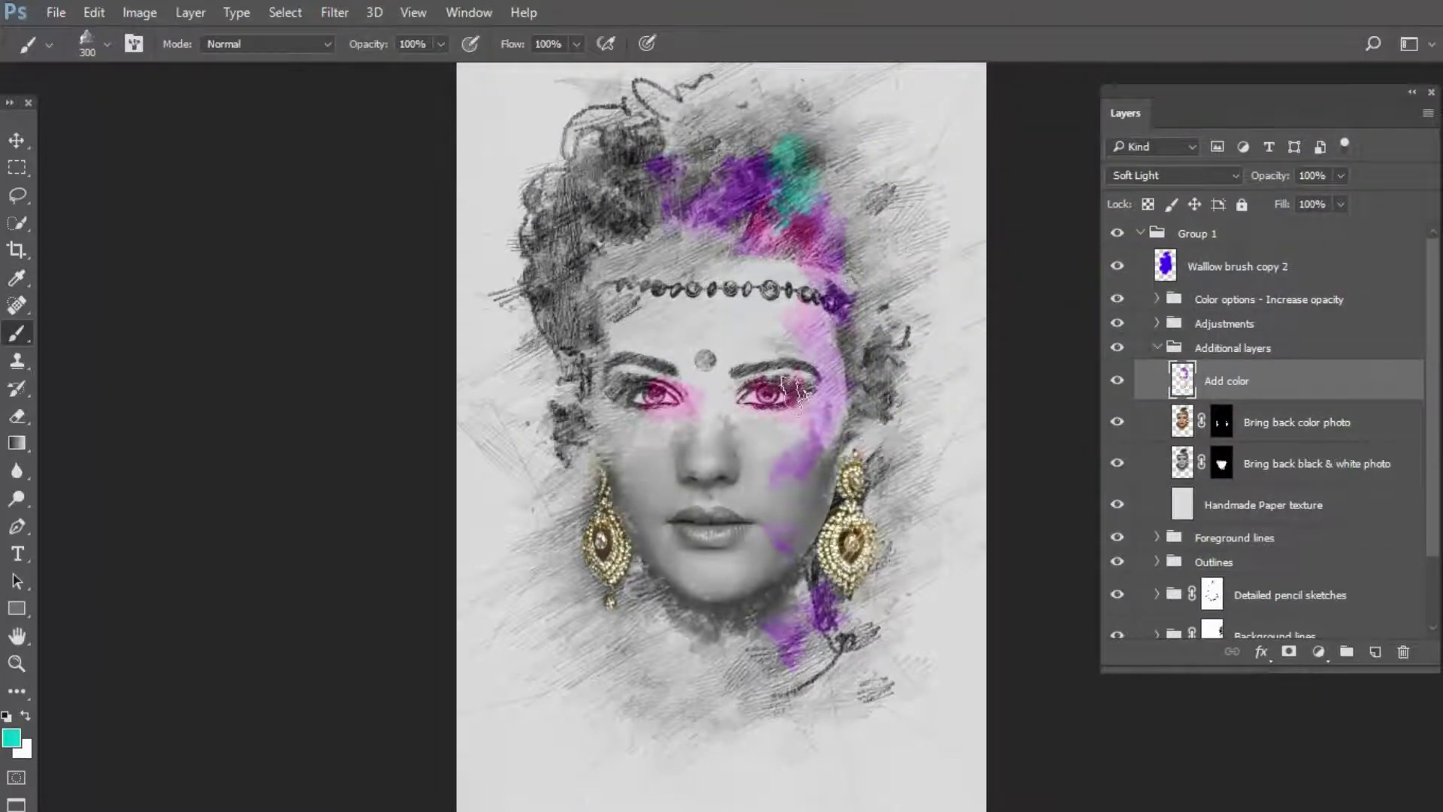
drag(795, 390, 812, 447)
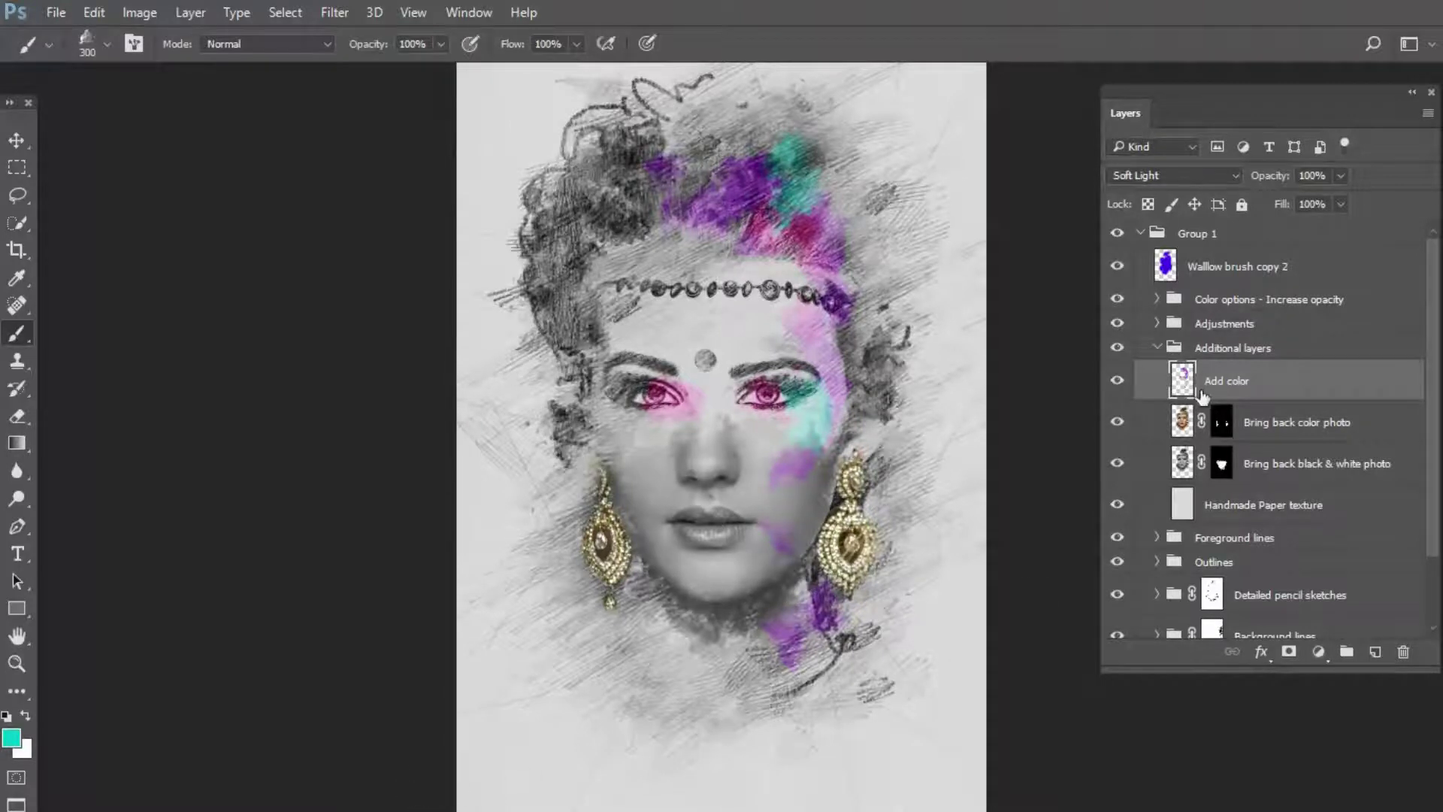
- Hide the Add color, Bring back color photo and Bring back black & white photo layers, and collapse the Additional layers group
click(1118, 381)
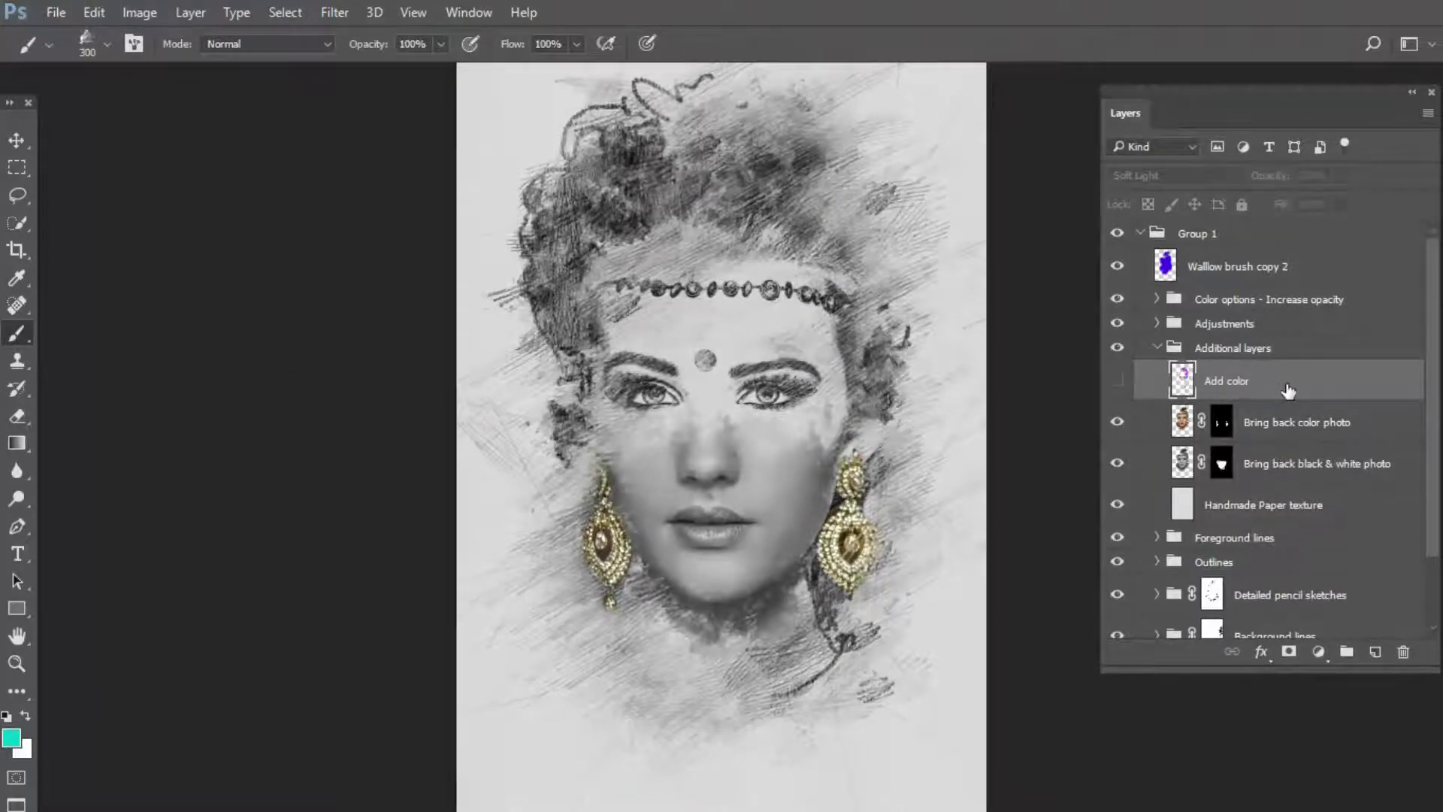
scroll(1288, 392, down, 1)
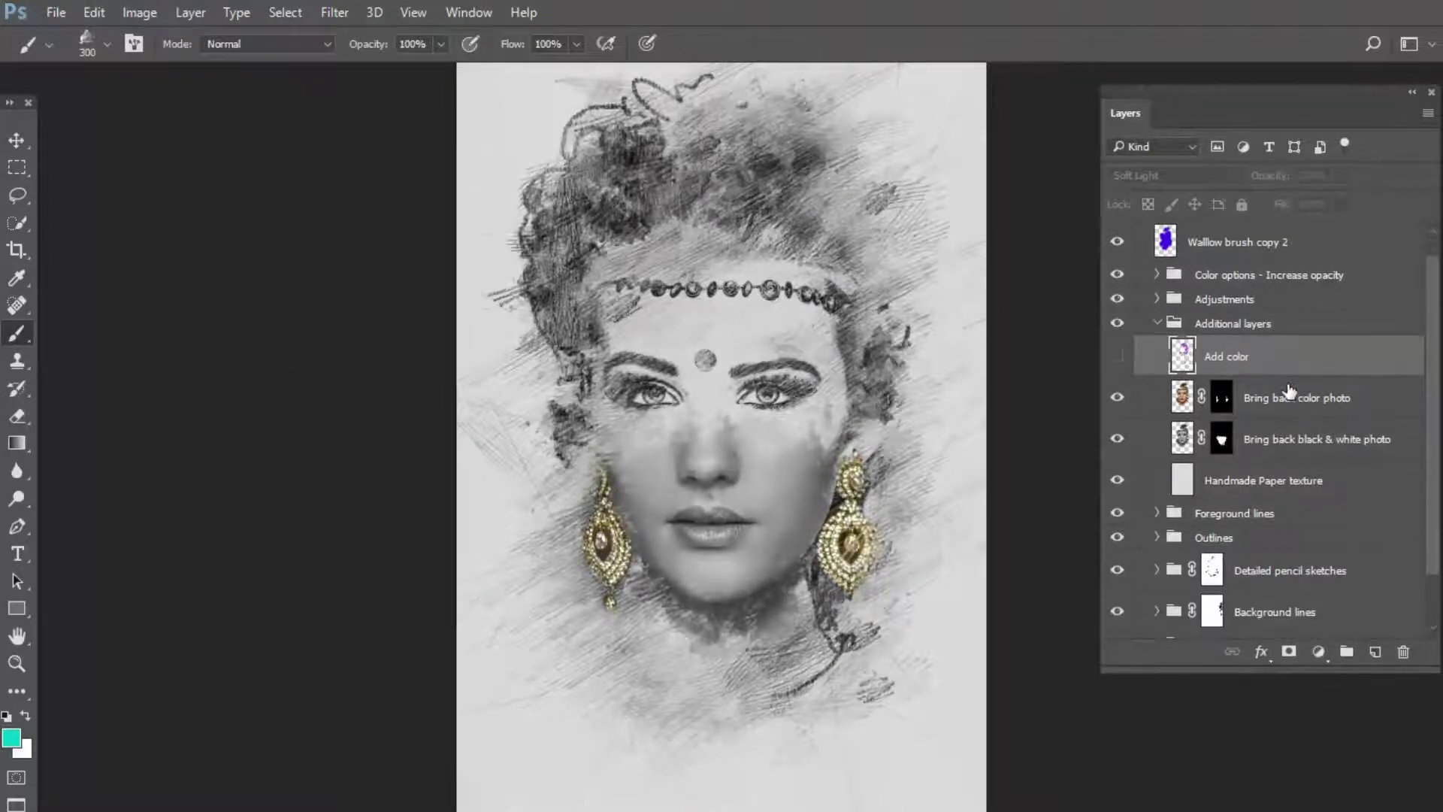
click(1122, 401)
click(1119, 442)
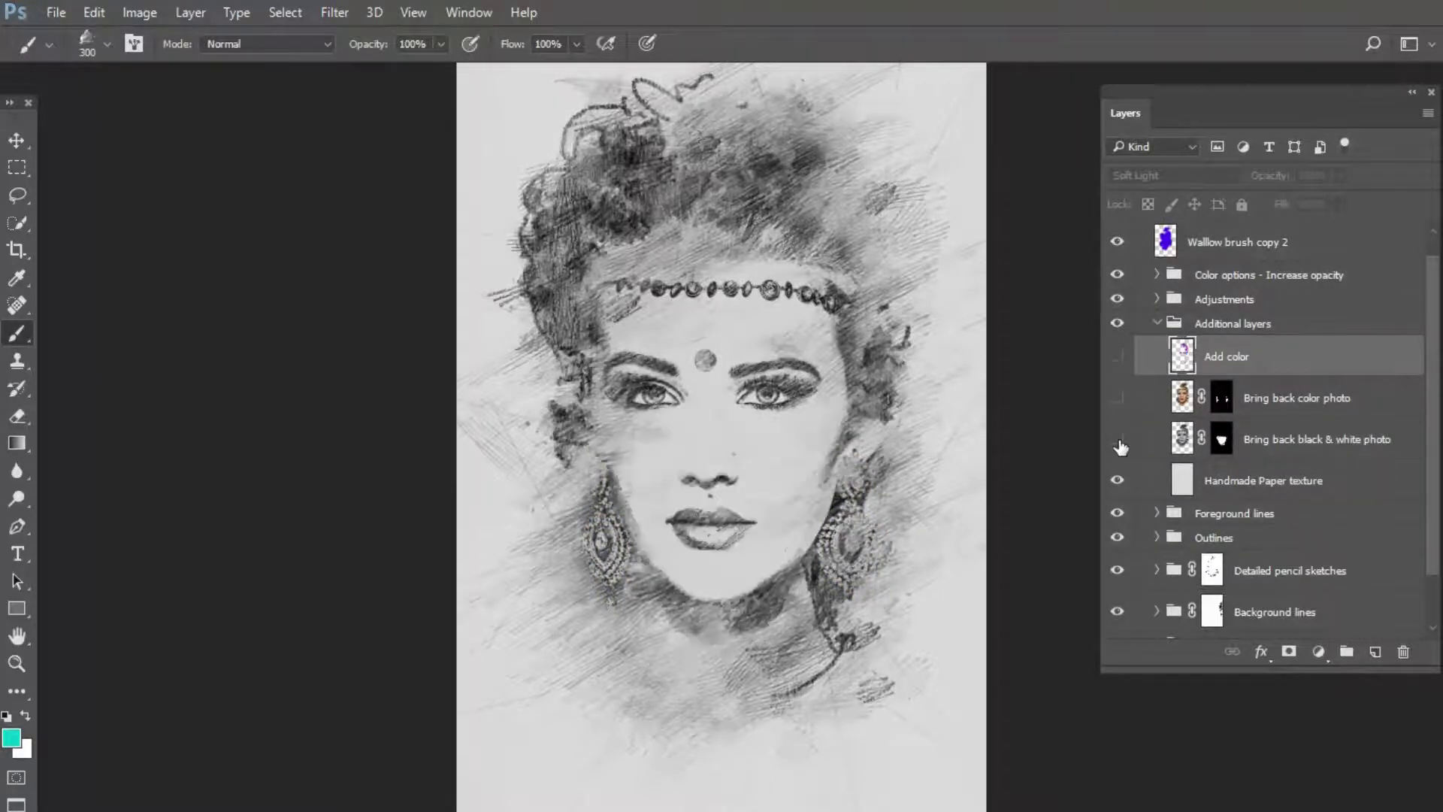
click(1157, 326)
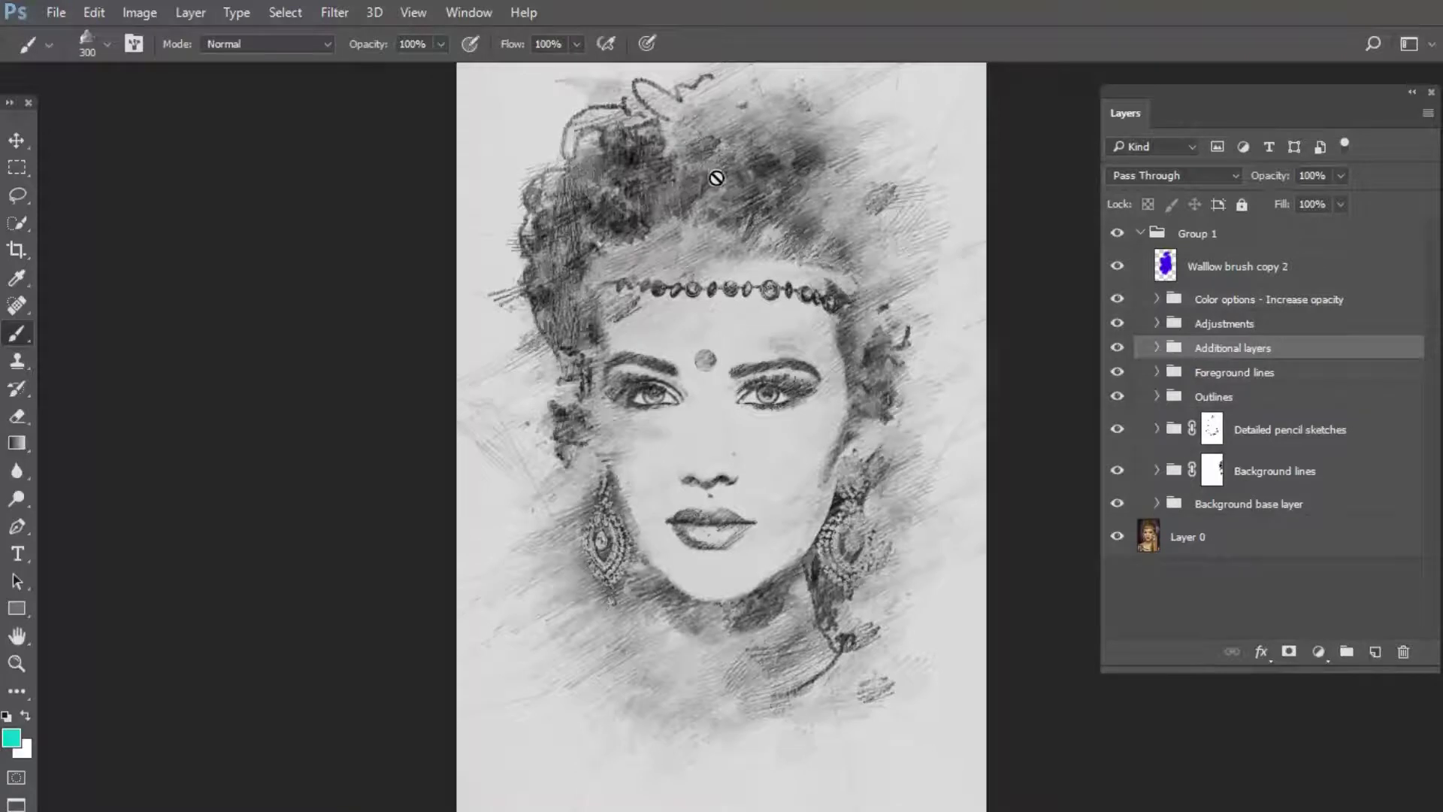
- Toggle the two sub-groups of Foreground lines to check them, and set the Foreground lines 1 layer's opacity to 100%
click(1156, 372)
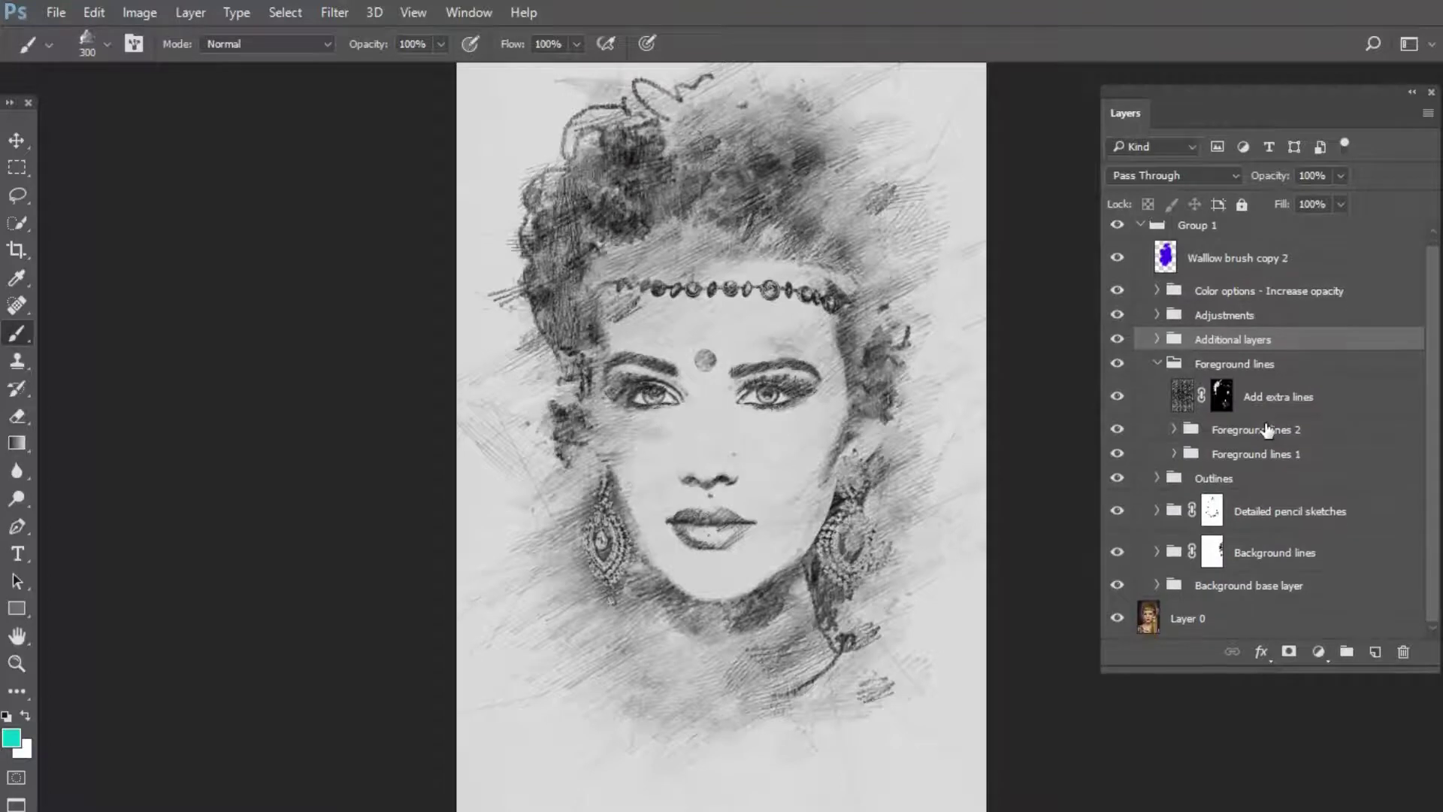
click(1116, 431)
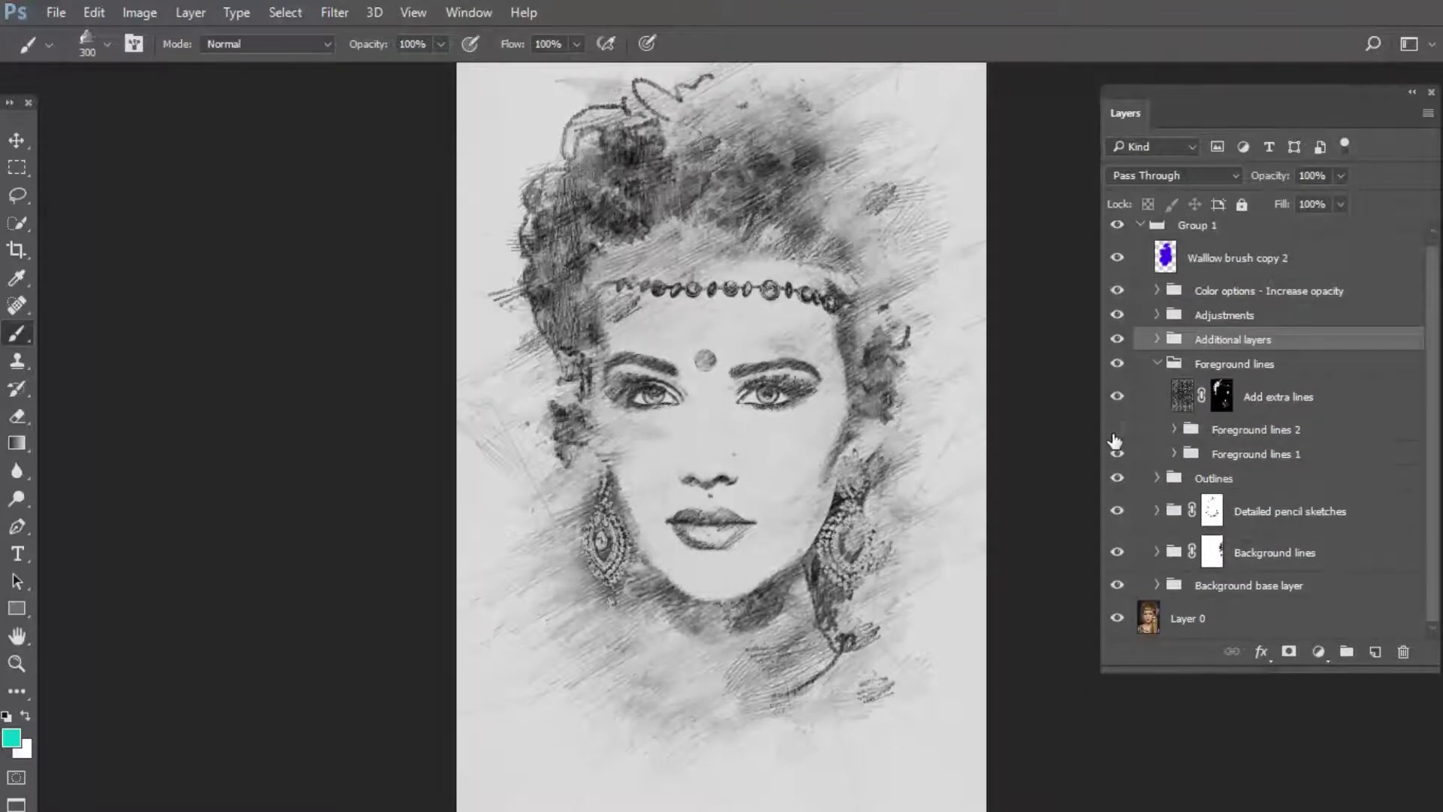
click(1117, 429)
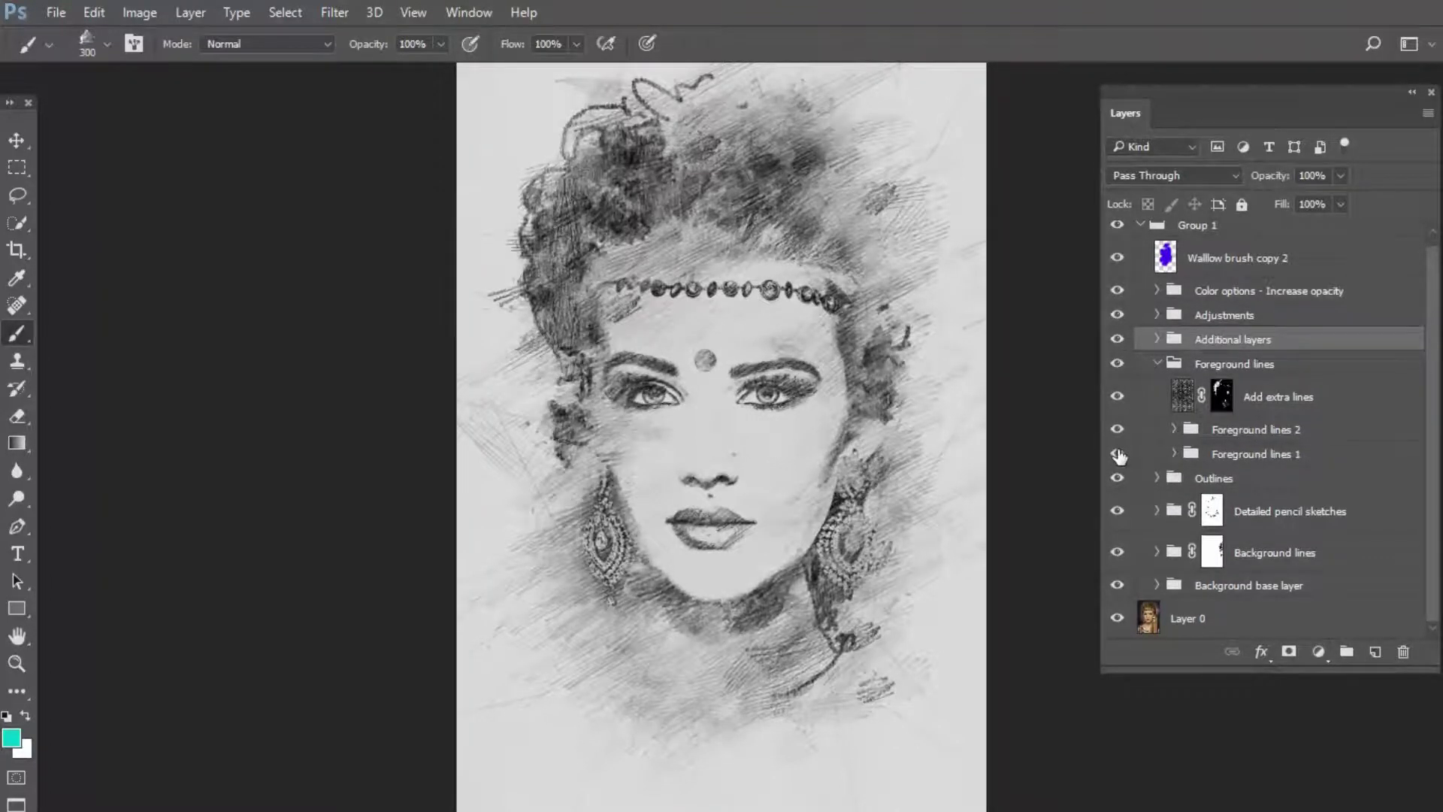
click(1117, 453)
click(1174, 454)
click(1282, 533)
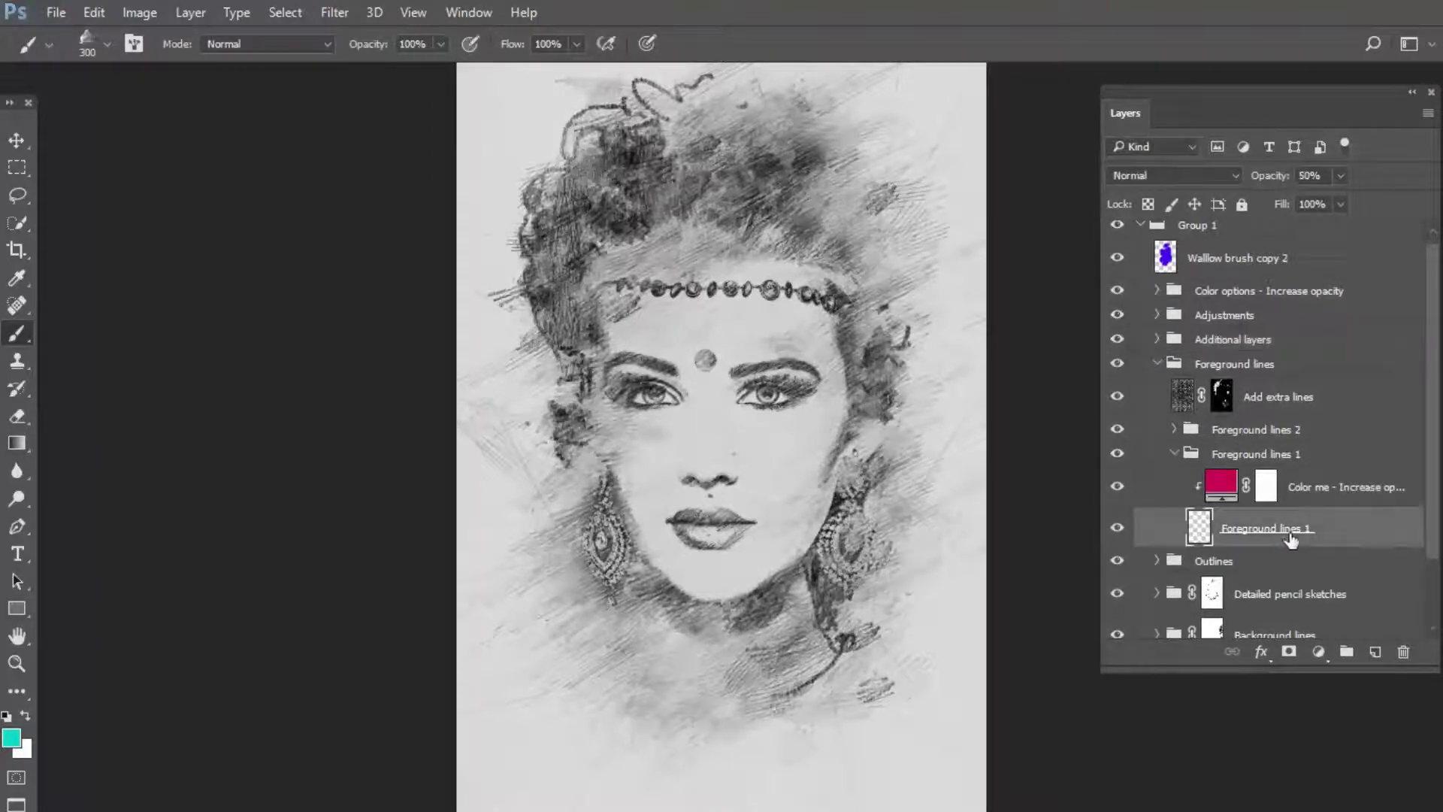
click(1340, 180)
drag(1360, 198, 1418, 209)
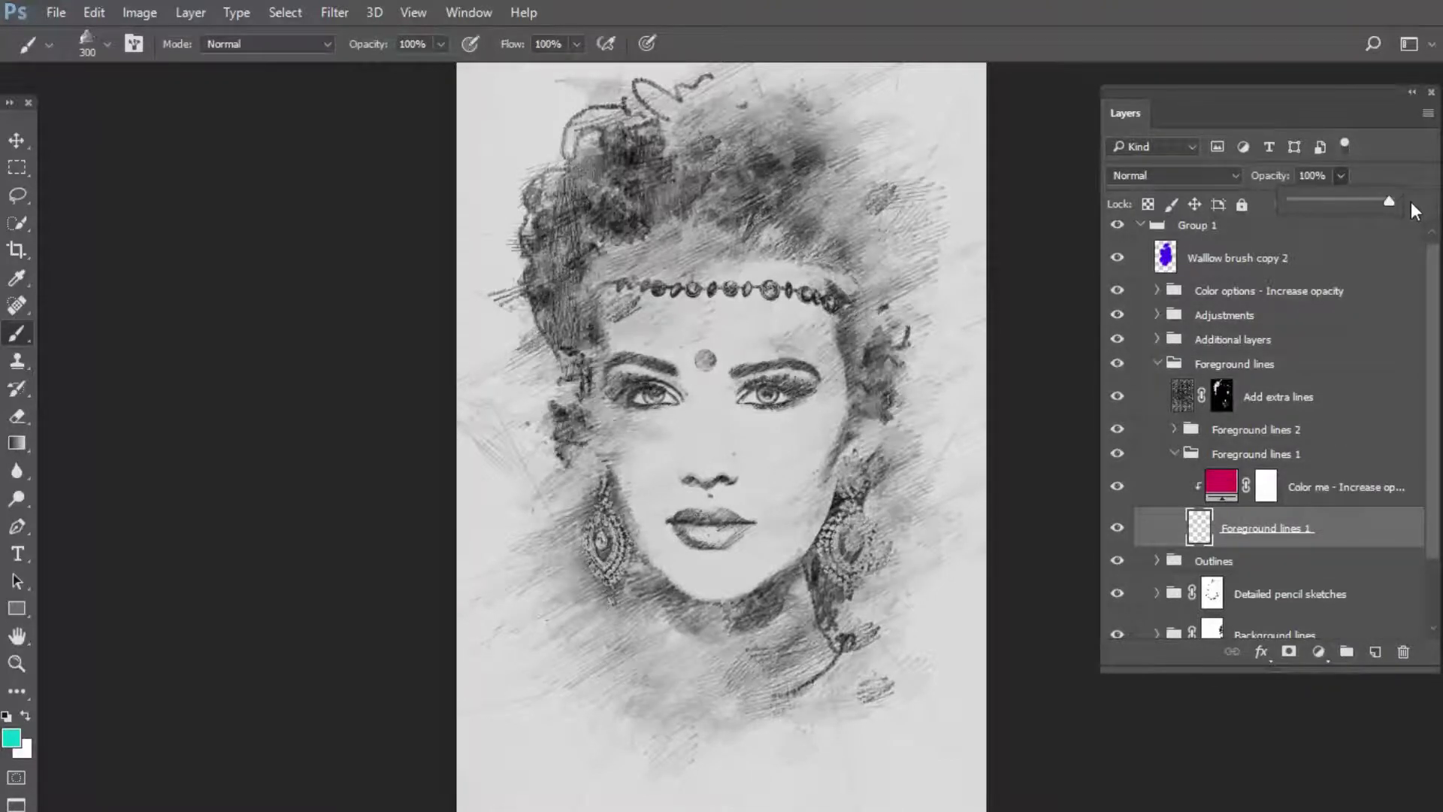
- Try raising the opacity of the crimson Color me layer above Foreground lines 1 to tint the lines
click(1229, 498)
click(1228, 497)
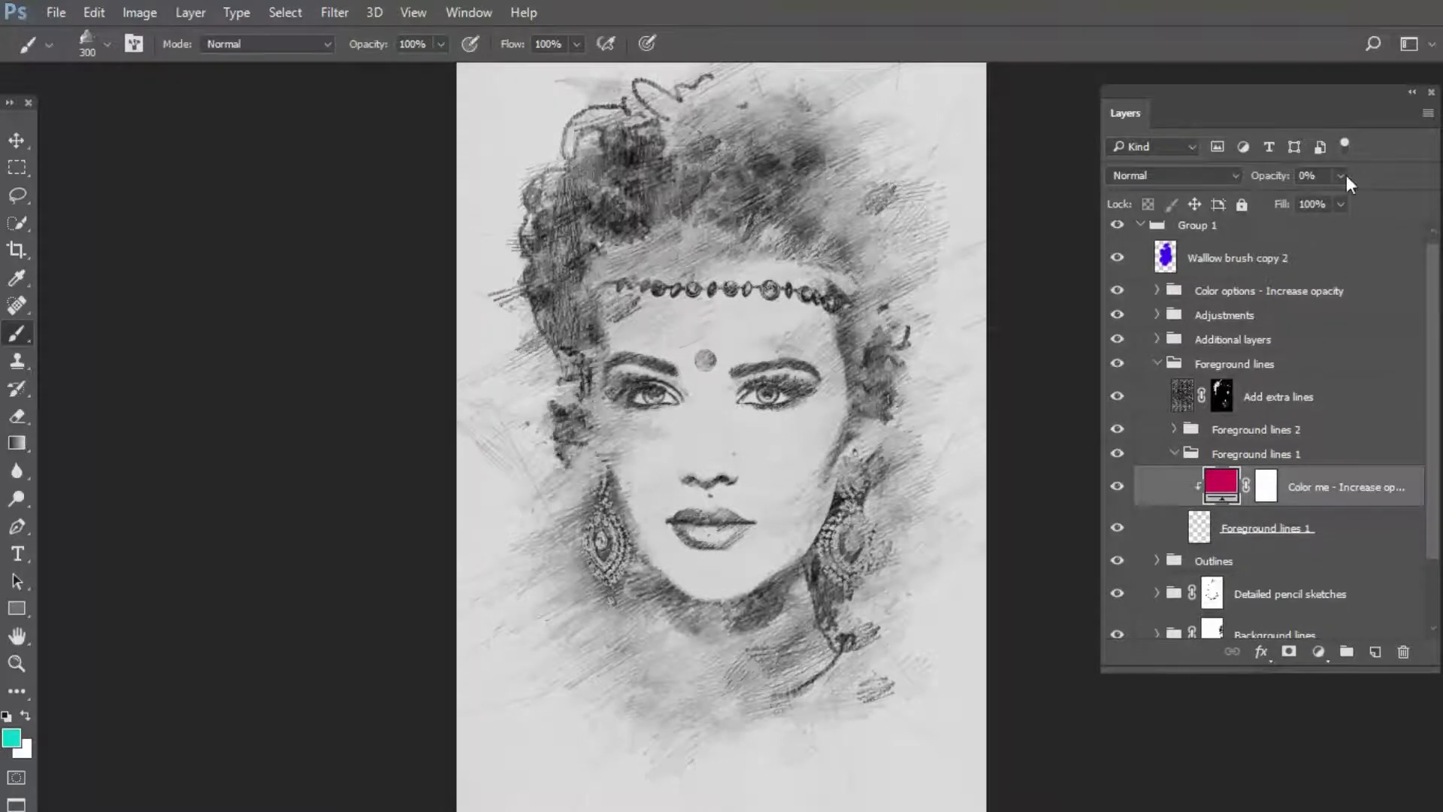
click(1340, 201)
drag(1332, 201, 1426, 205)
- Expand the Foreground lines 2 group and set the opacity of its Foreground lines 2 layer to 100%
click(1173, 429)
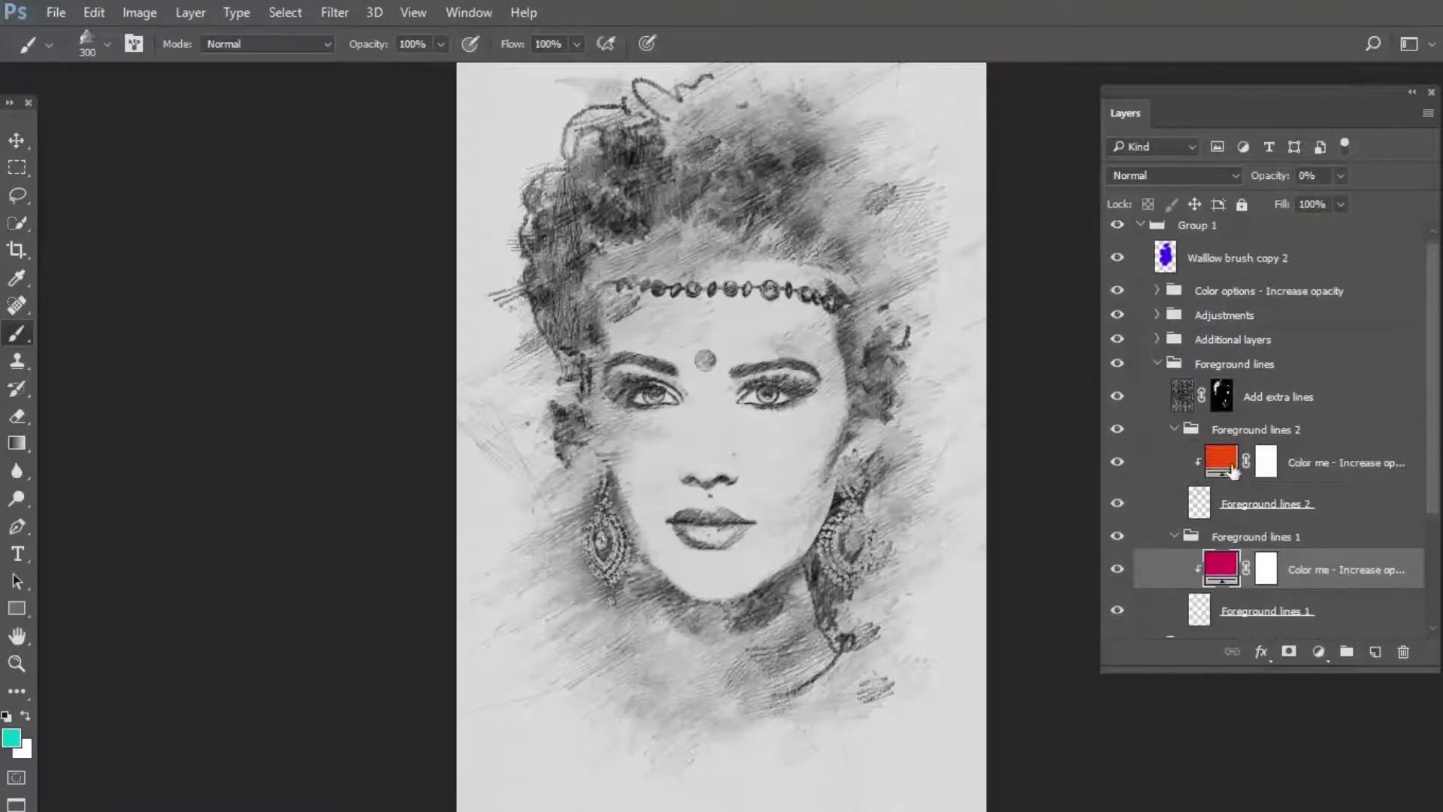
click(1260, 505)
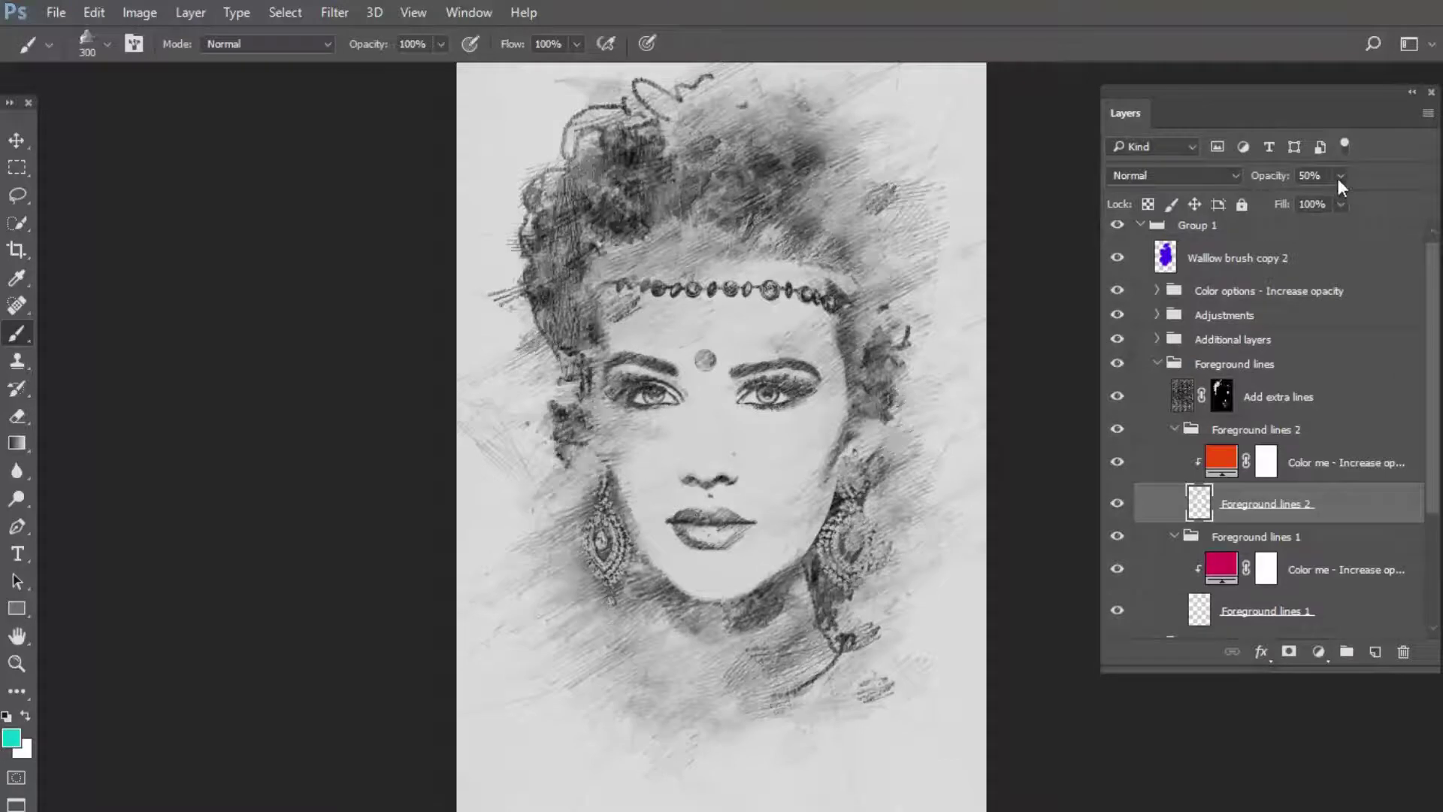
click(1343, 201)
click(1340, 180)
drag(1348, 200, 1409, 201)
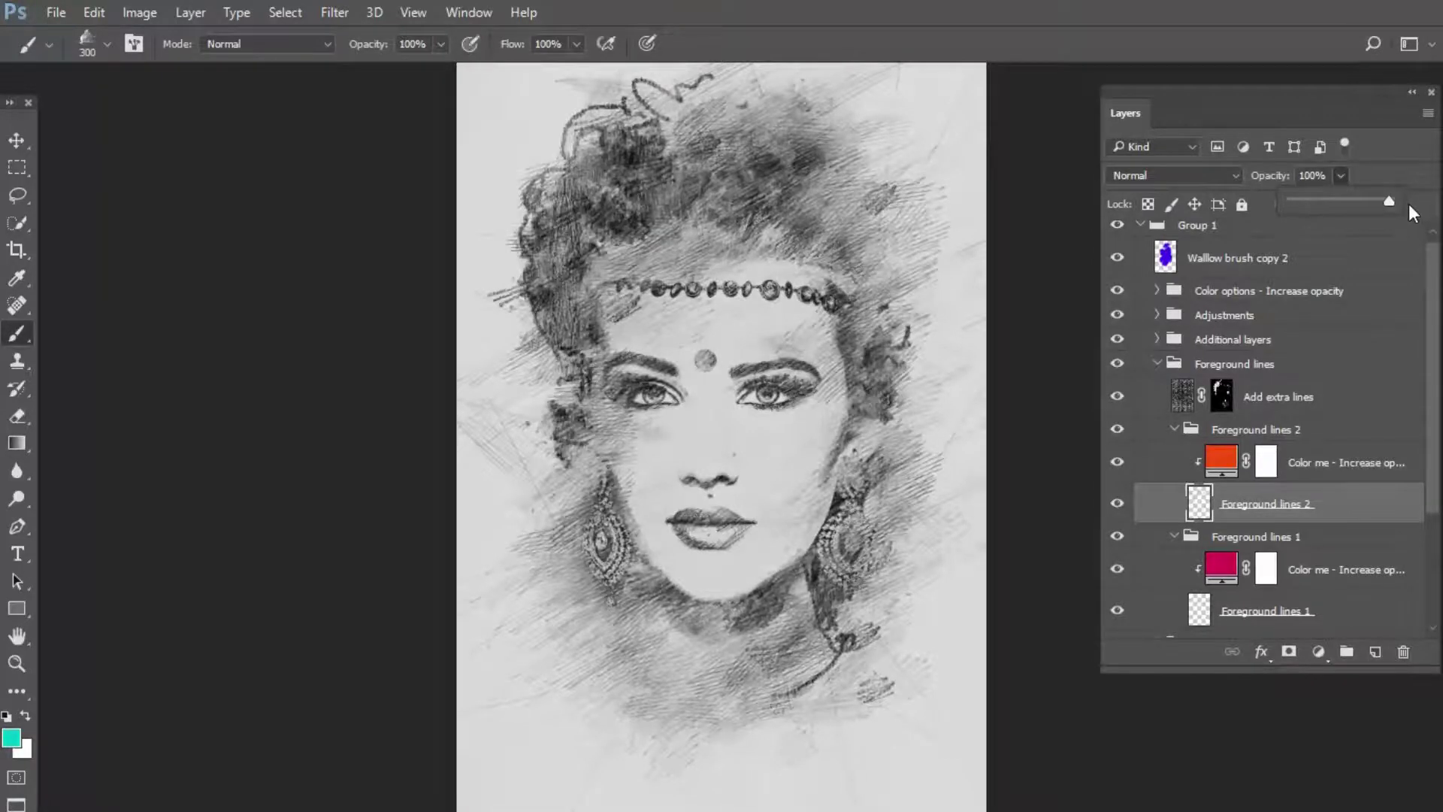
- Set the opacity of the orange Color me layer above Foreground lines 2 to 100%
click(1223, 462)
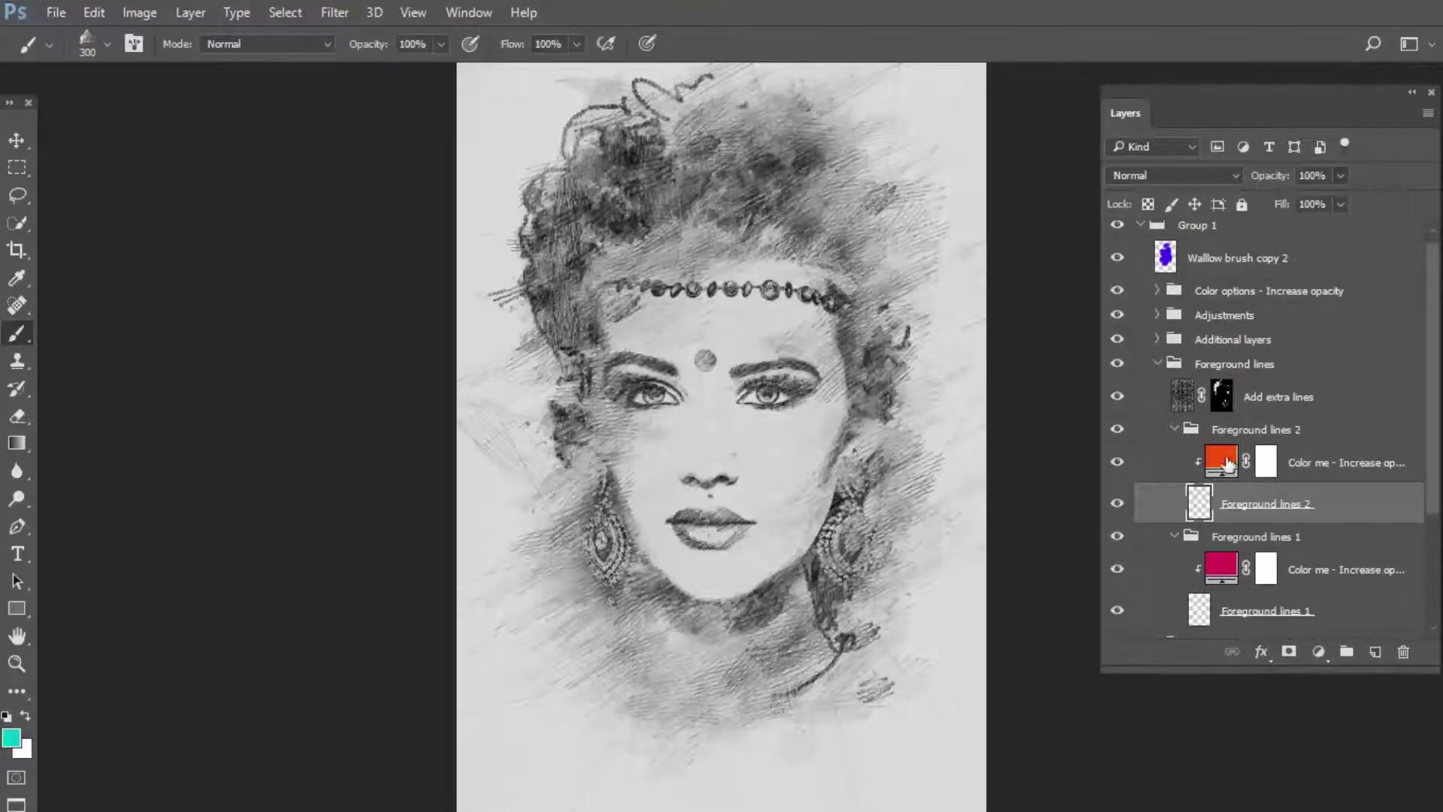
click(1227, 464)
click(1340, 178)
drag(1328, 200, 1435, 206)
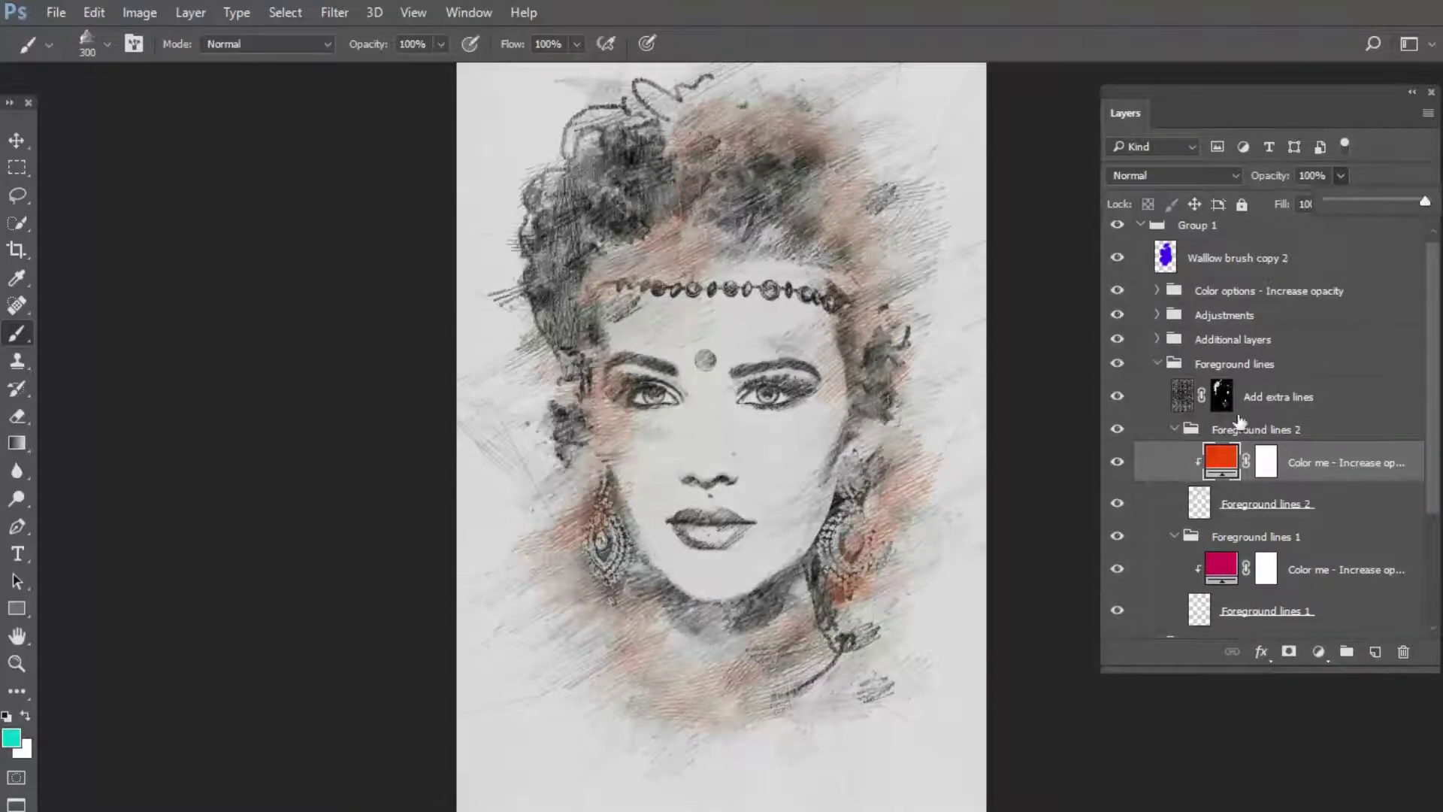
- Try blue, green and yellow for the Foreground lines 2 Color me fill, settle on purple #7f0fdf, and collapse the Foreground lines group
double_click(1221, 466)
click(1144, 220)
click(1178, 167)
click(1140, 110)
click(1180, 239)
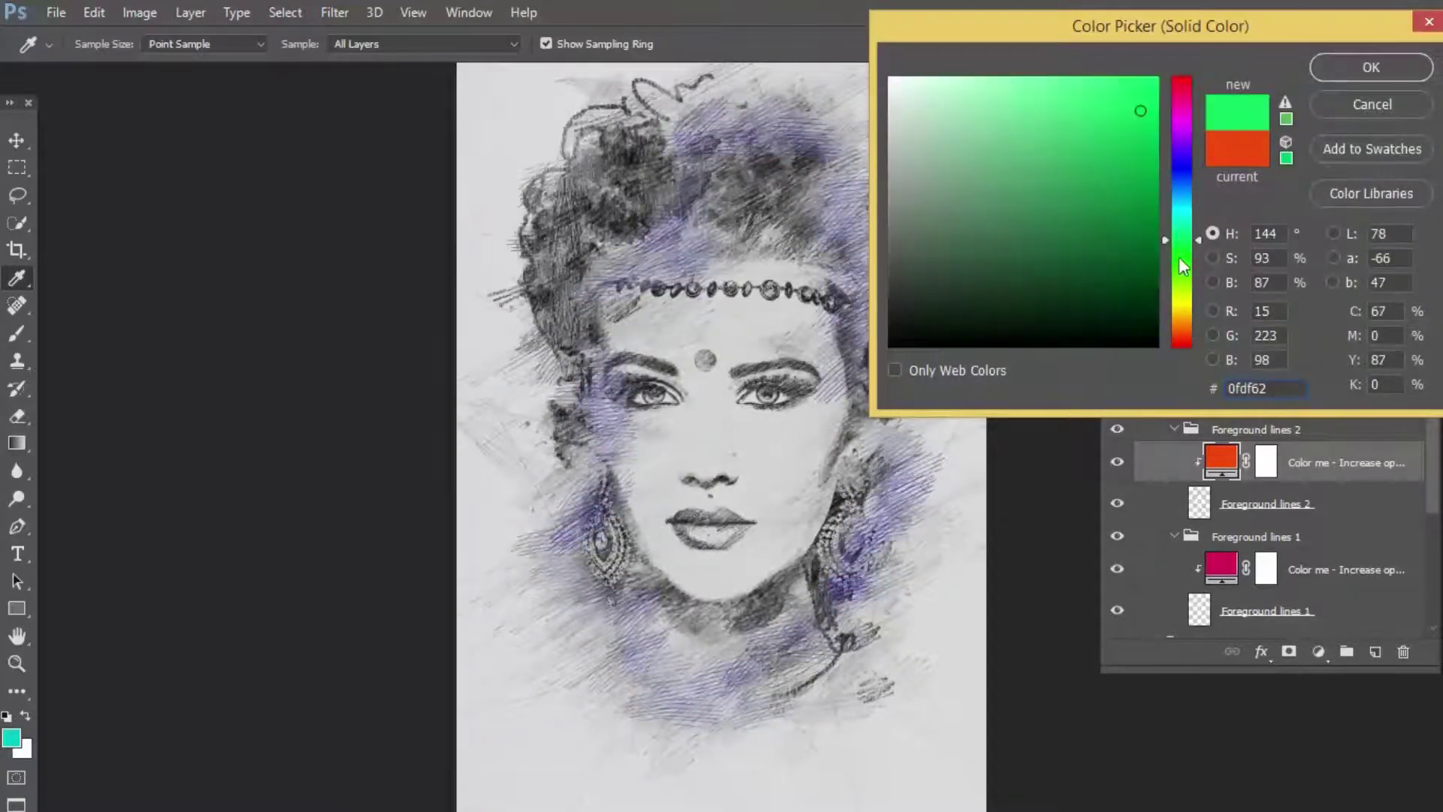
click(1179, 309)
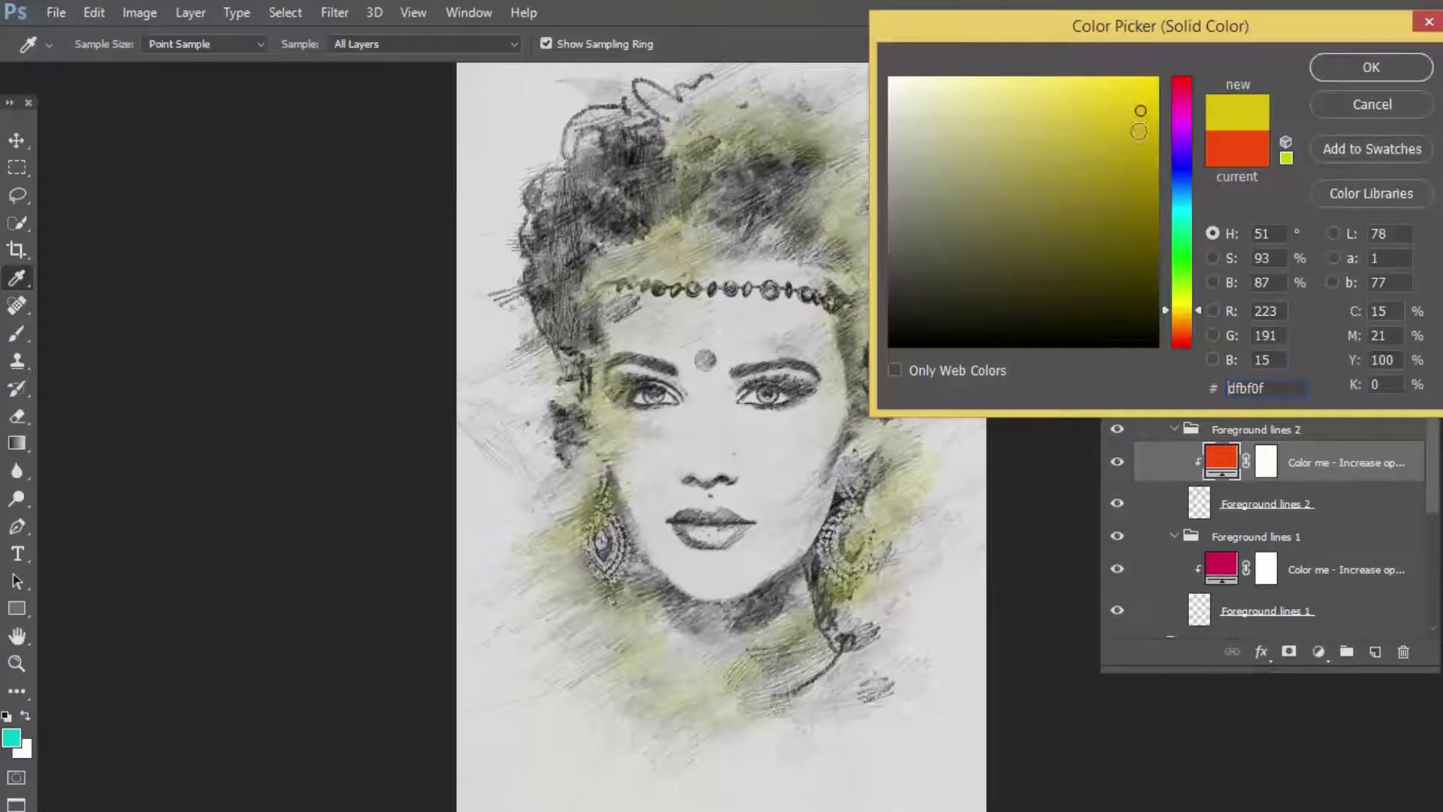
click(1179, 143)
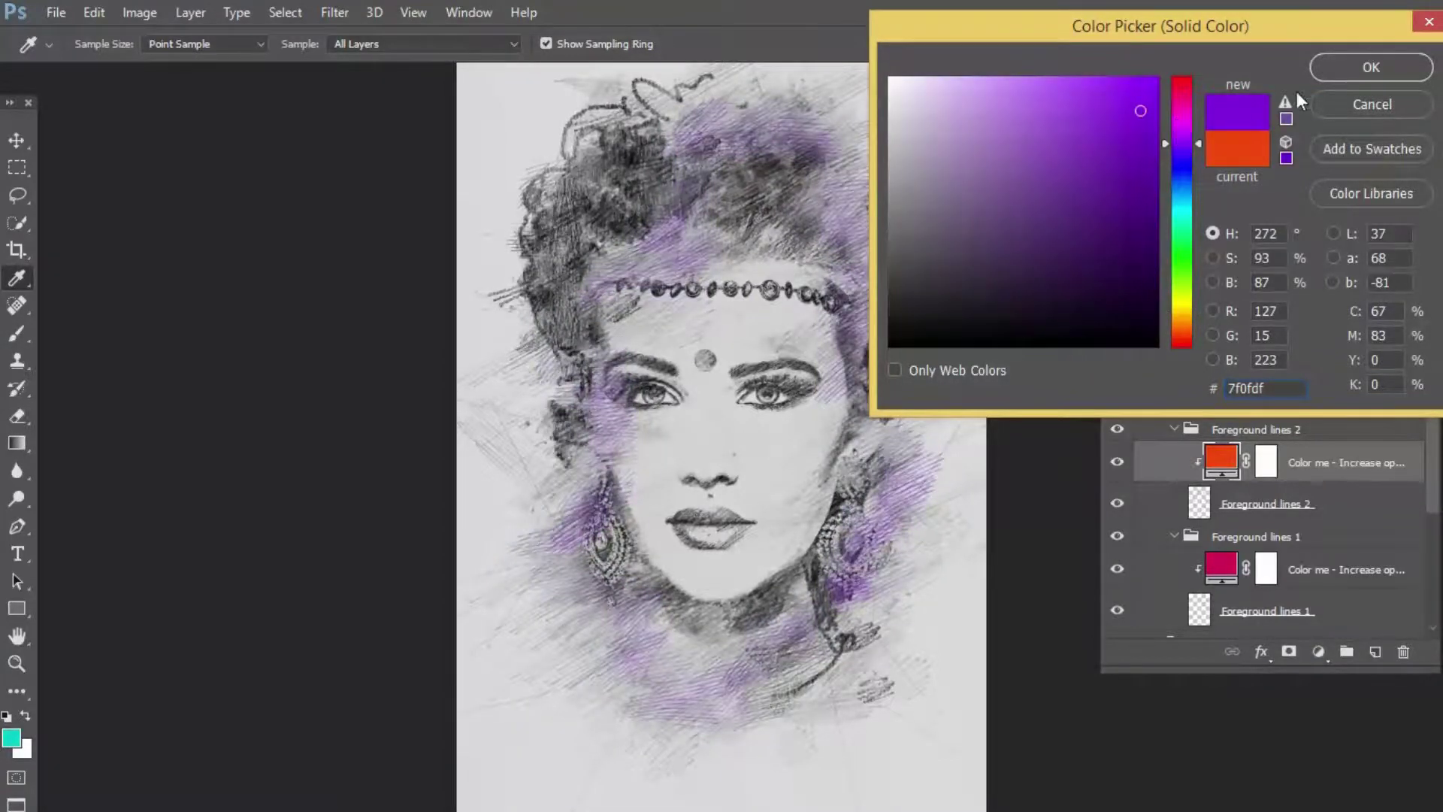
click(1363, 60)
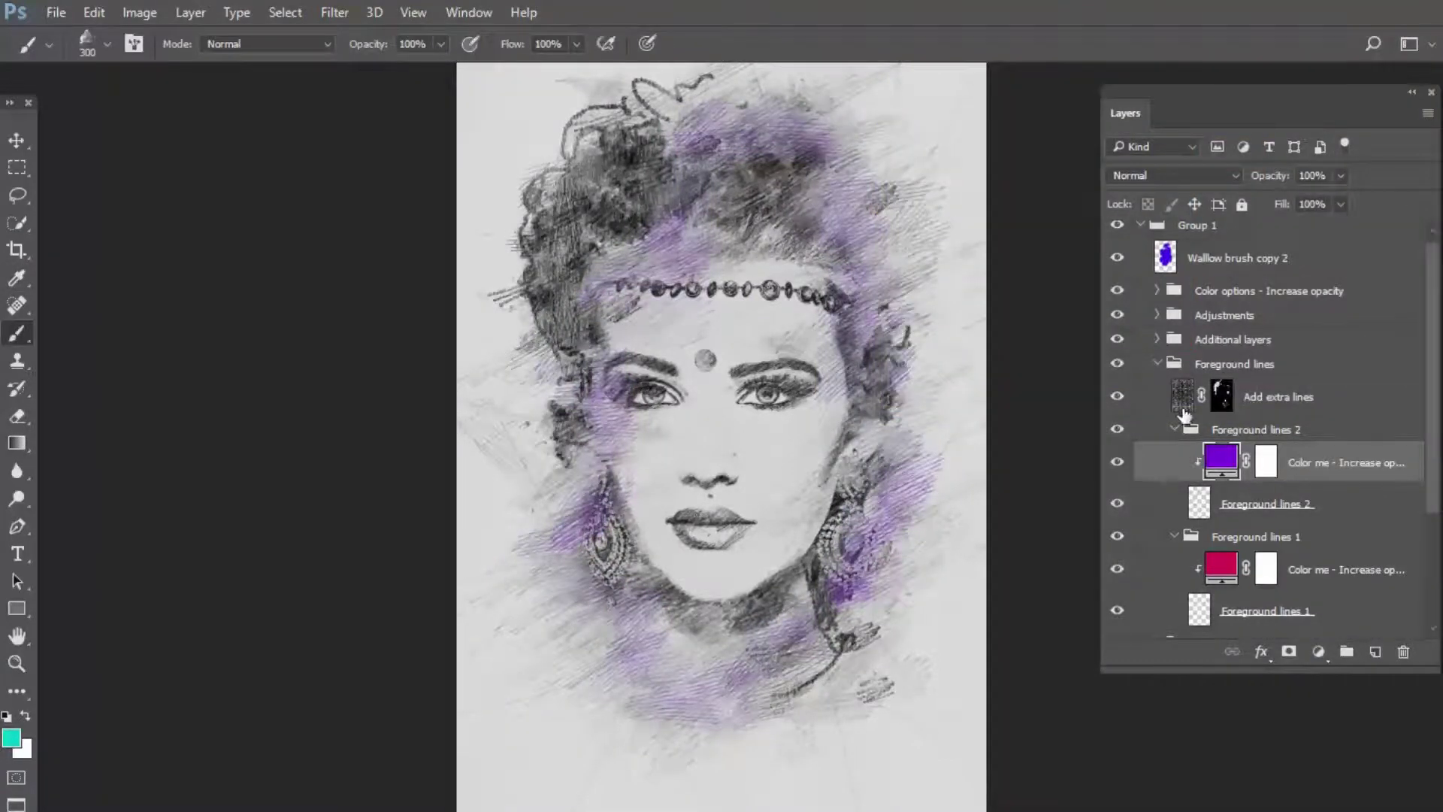
click(1157, 365)
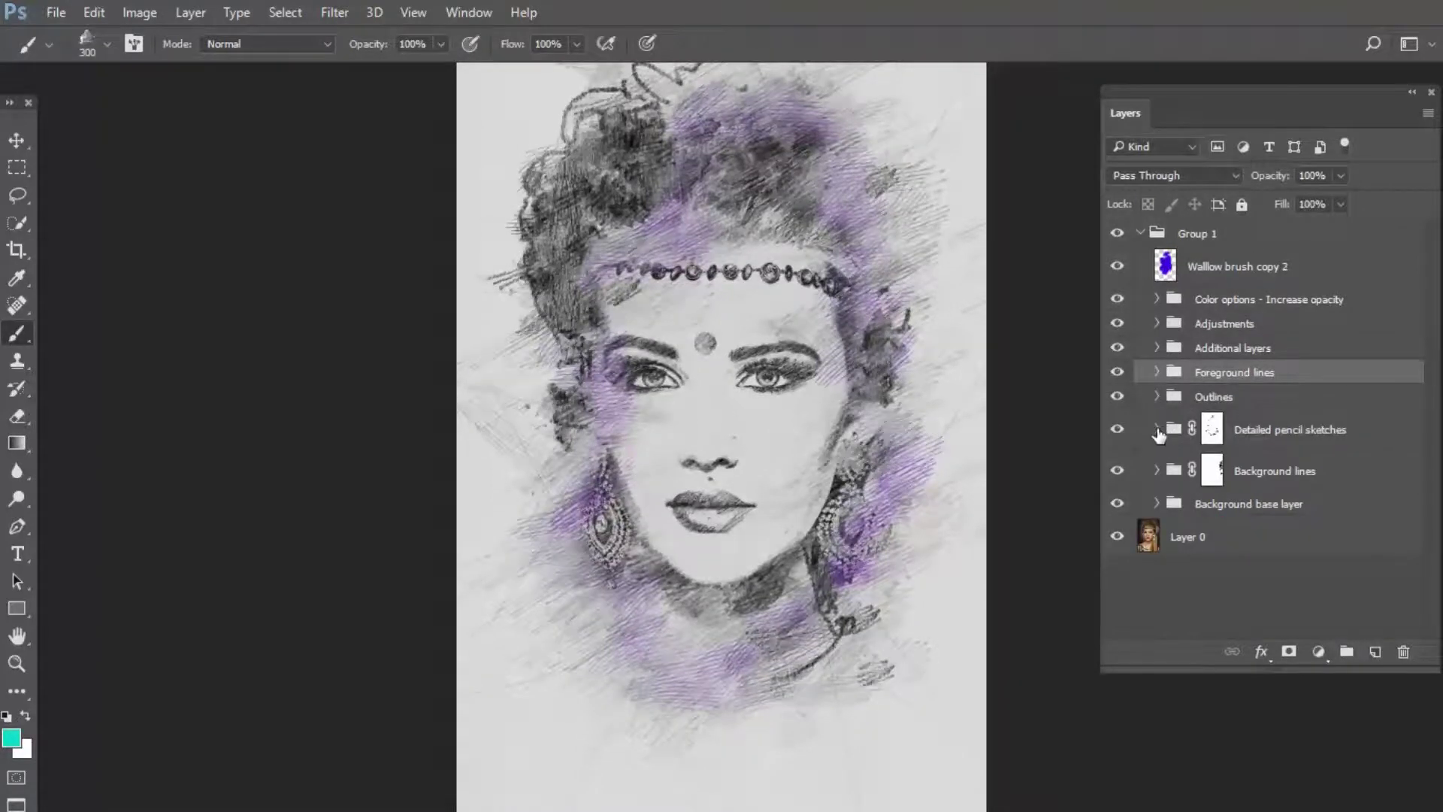
- Expand the Detailed pencil sketches group and toggle subgroups such as White area and Dark random shades to examine what each contributes
click(1157, 429)
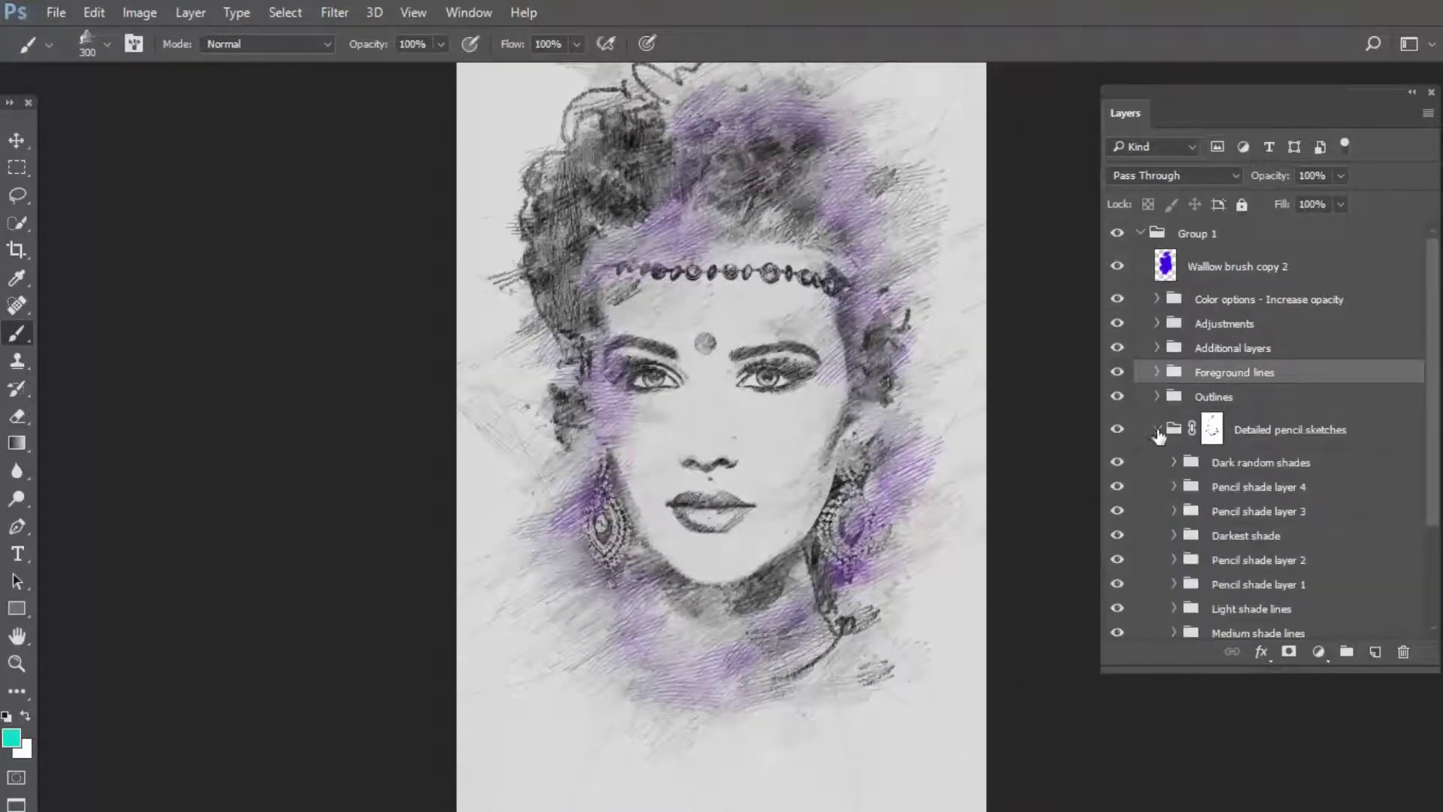
scroll(1345, 451, down, 2)
scroll(1241, 412, down, 2)
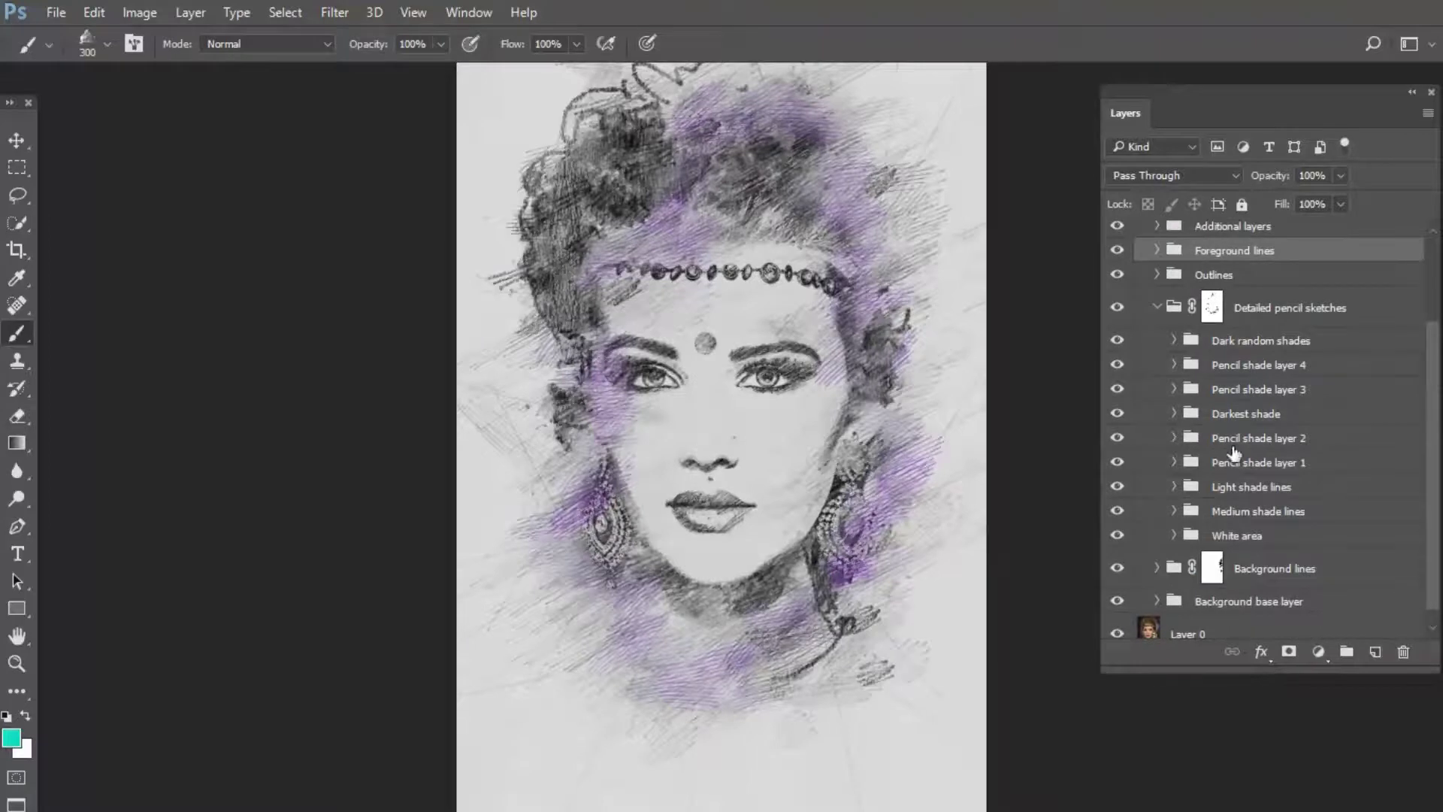
click(1118, 535)
click(1119, 536)
click(1117, 513)
click(1119, 464)
click(1116, 339)
click(1117, 339)
- Expand the Dark random shades group and set the opacity of its purple Color me layer to 100%
click(1173, 340)
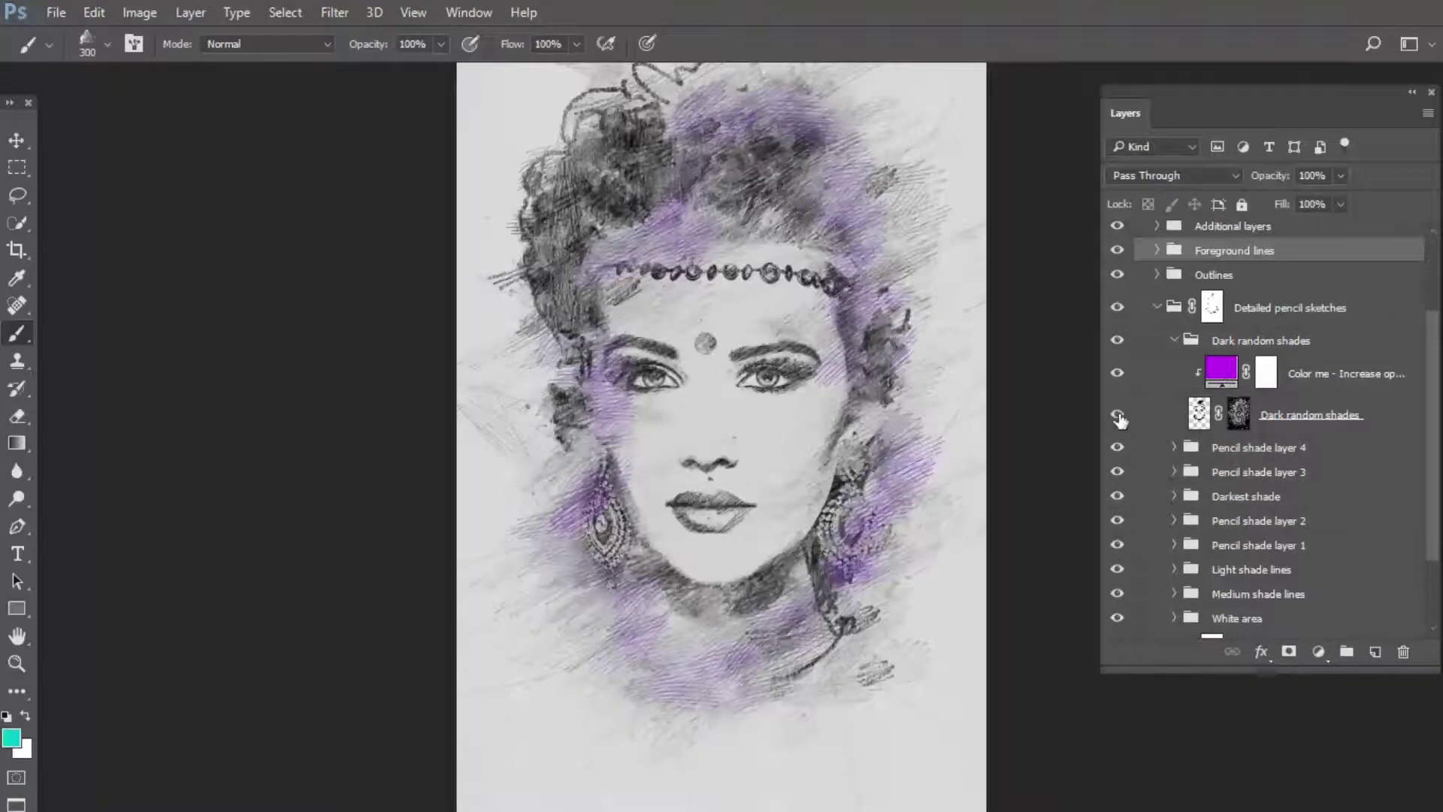
click(1222, 374)
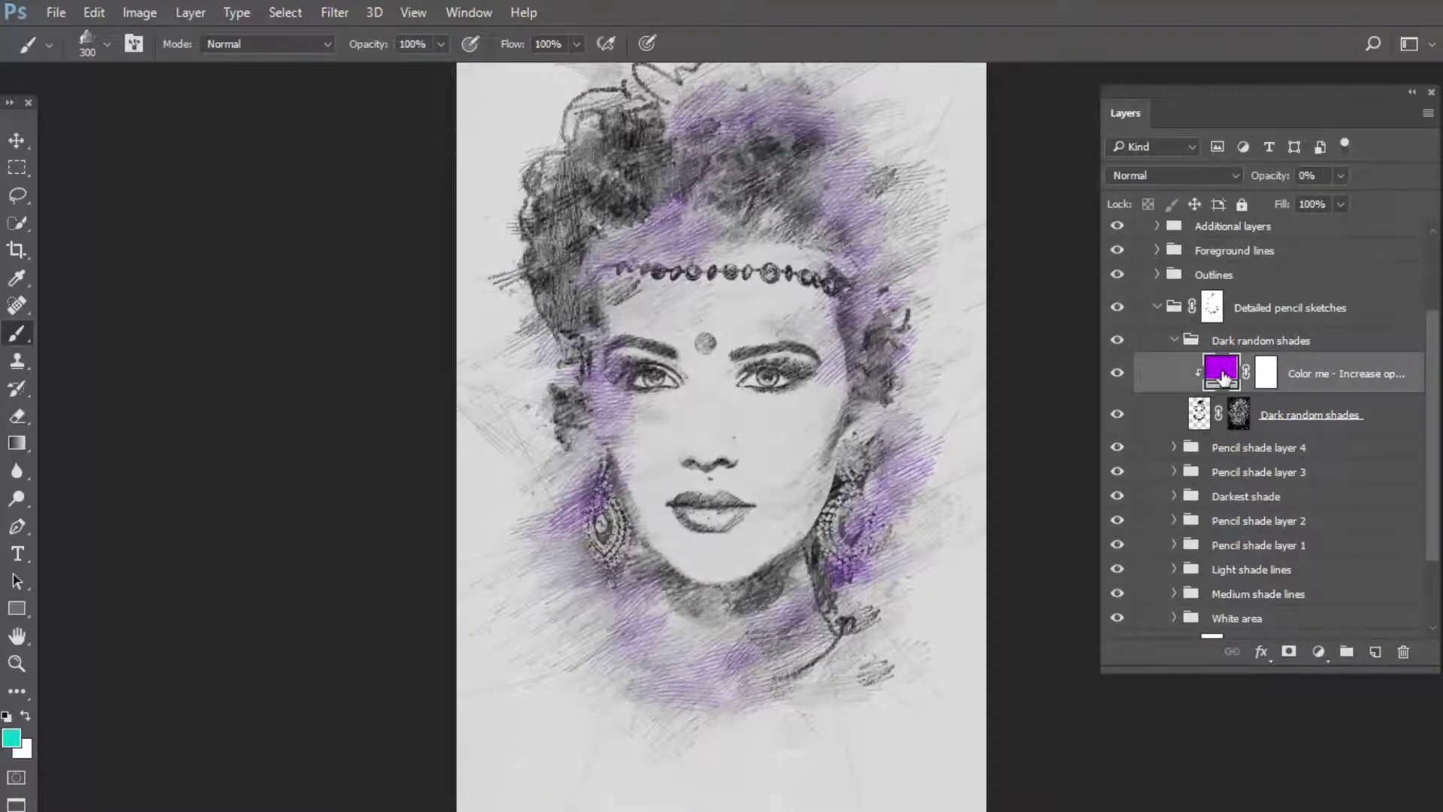
click(1344, 174)
click(1432, 203)
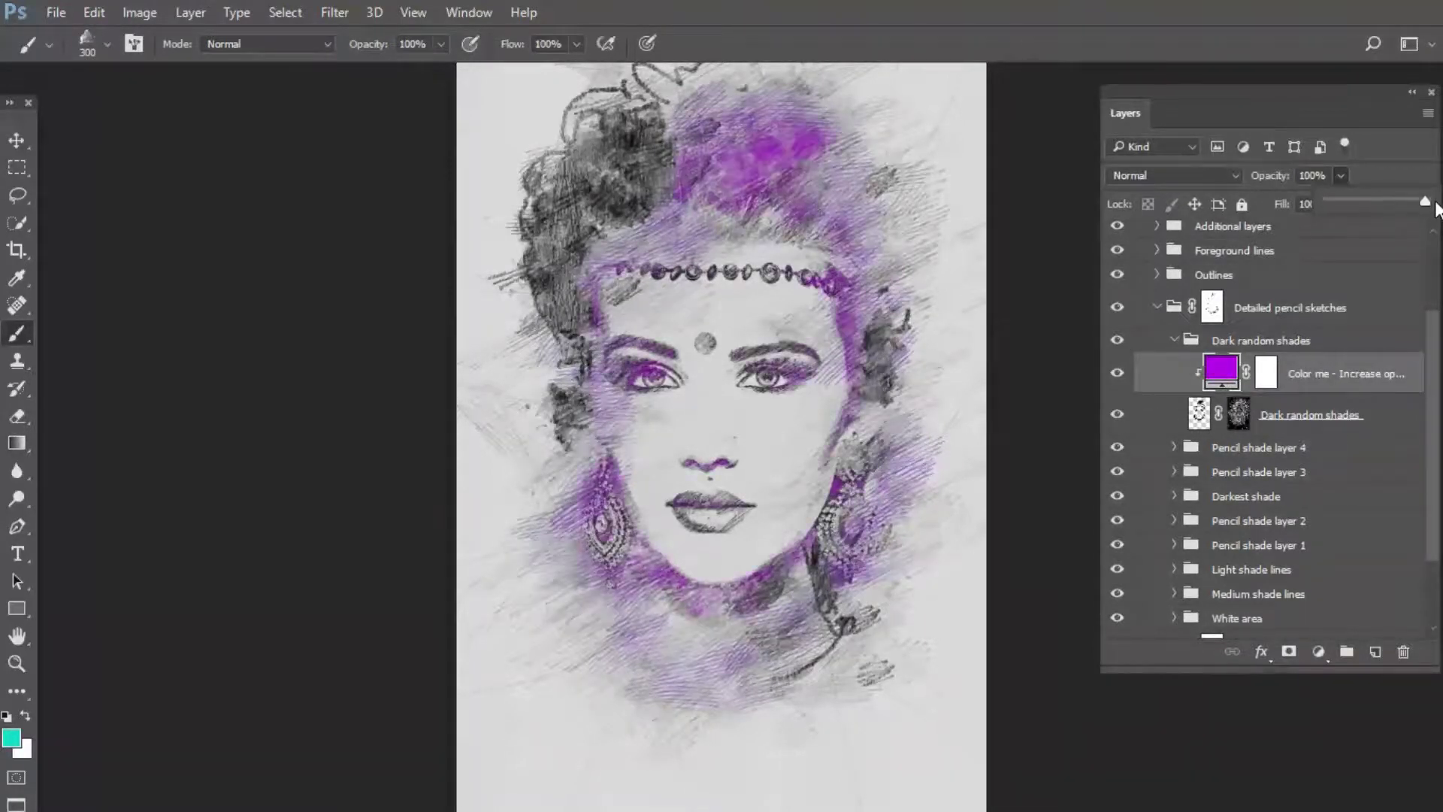
click(1244, 369)
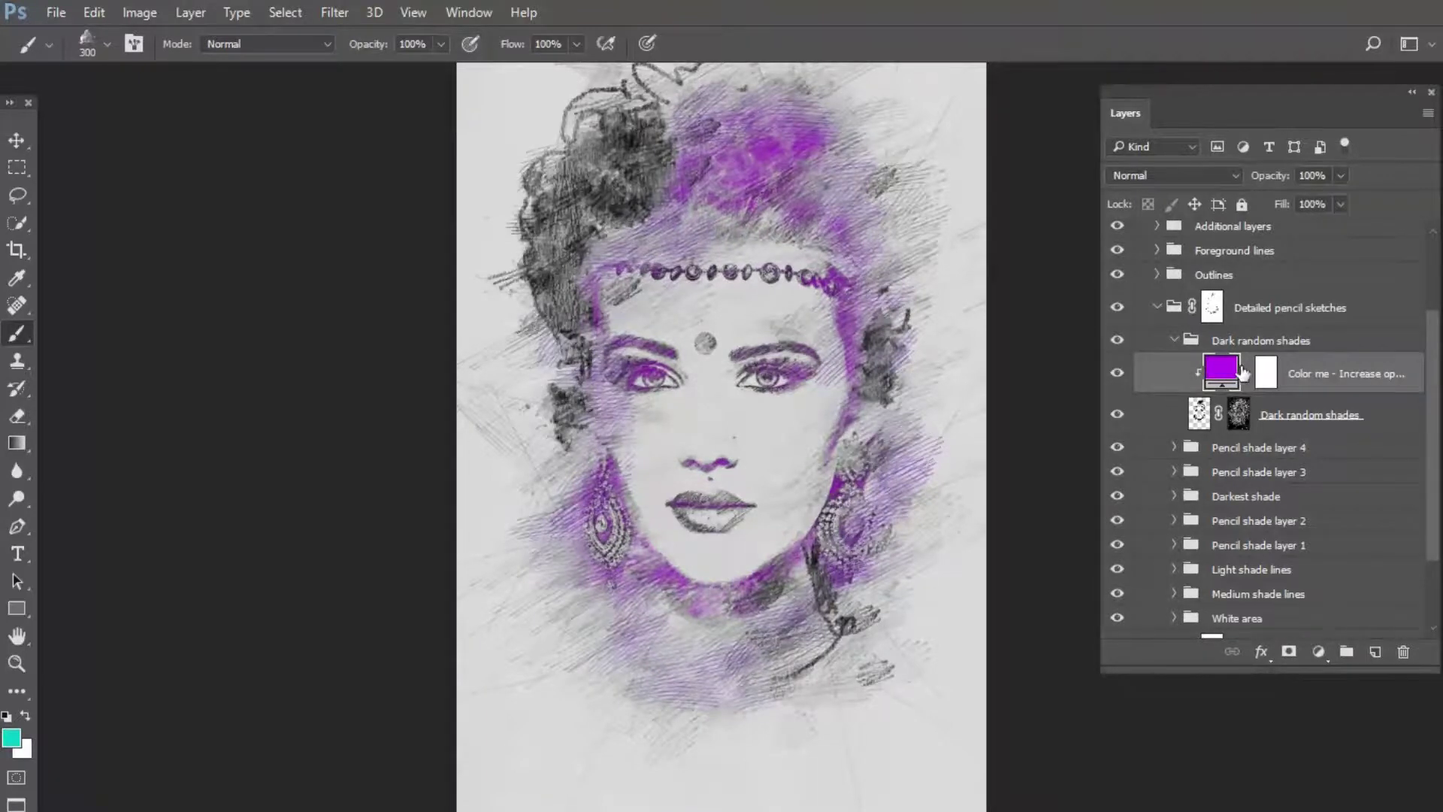
- Try yellow and green for the Dark random shades Color me fill, then settle on dark blue #0b2297
double_click(1228, 370)
click(1179, 306)
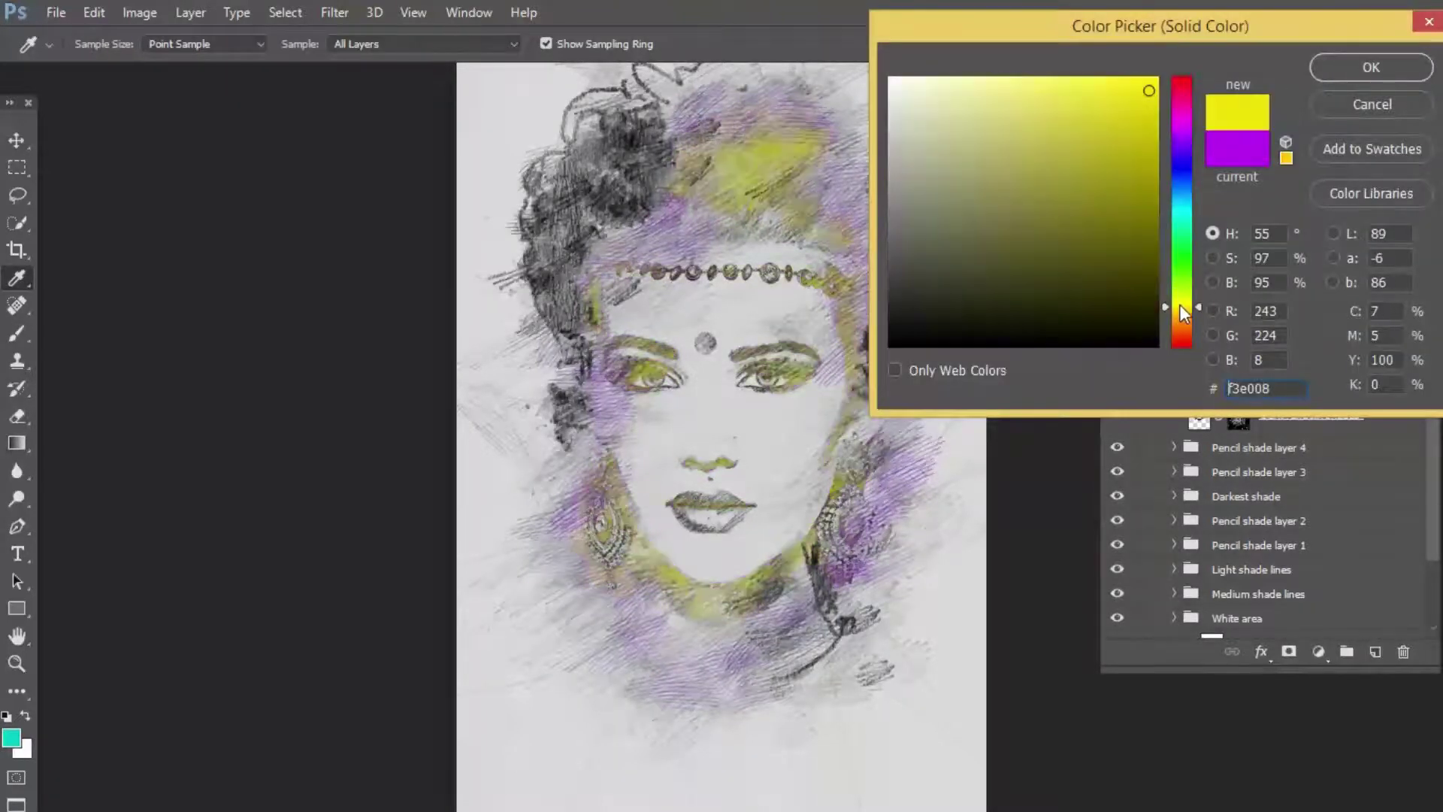
click(1184, 226)
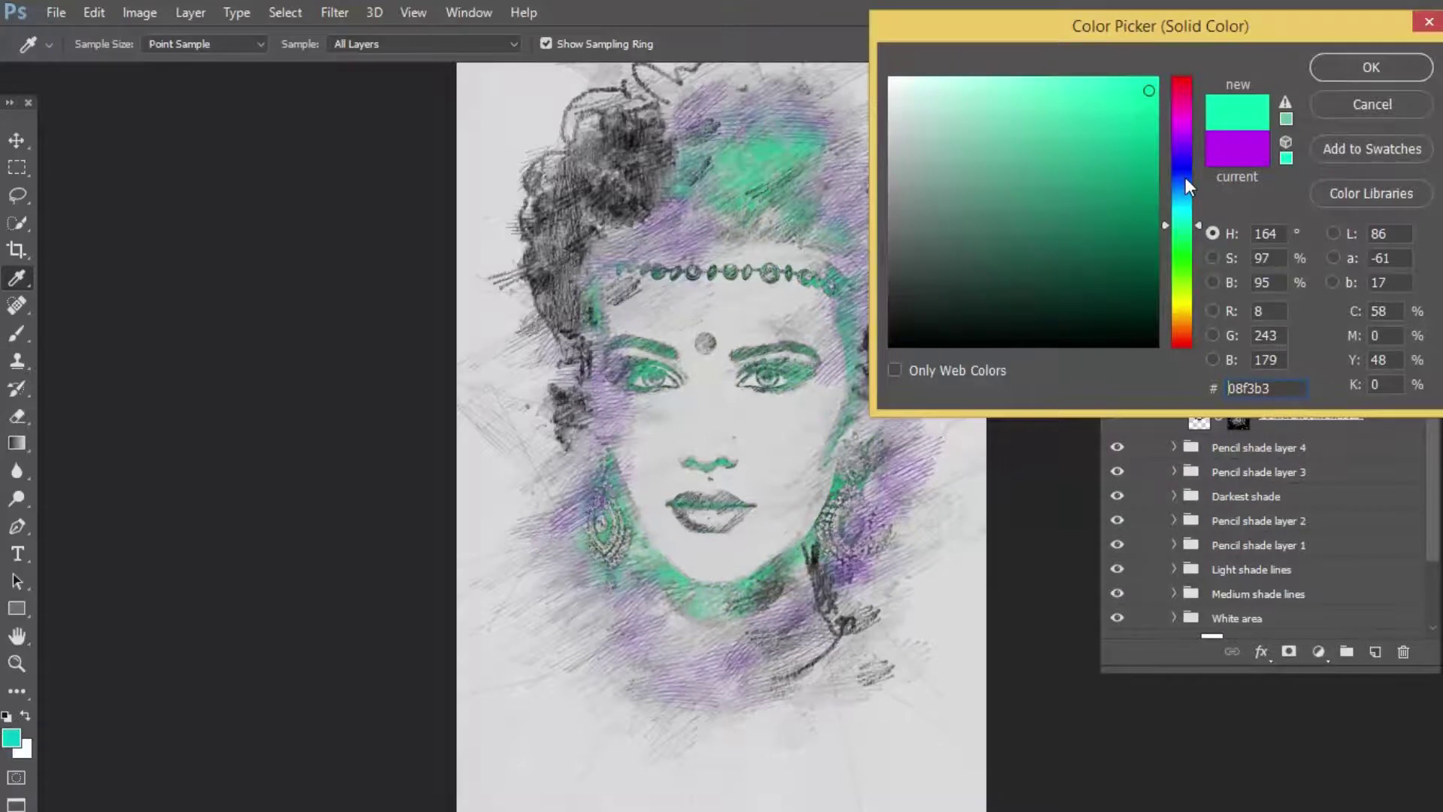
click(1124, 152)
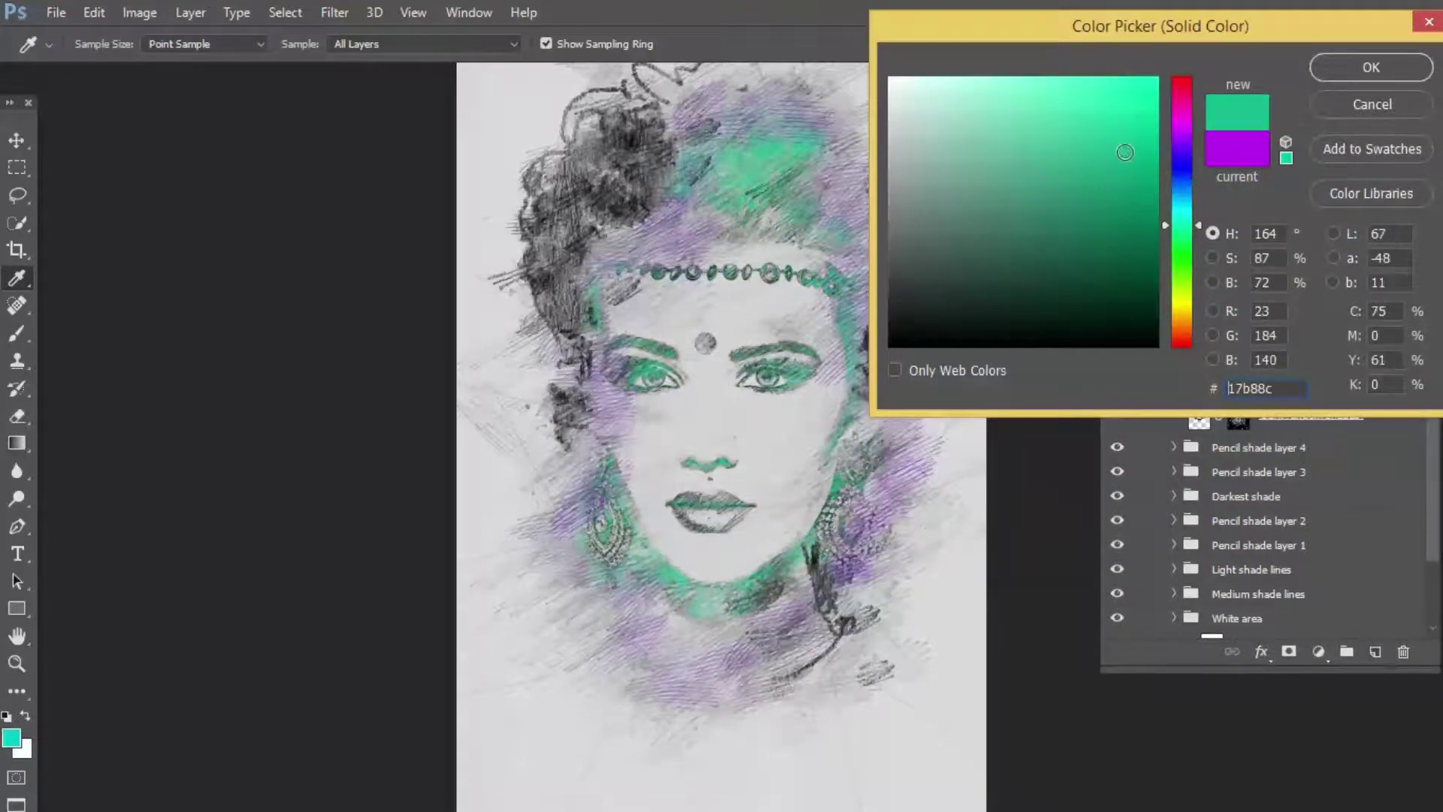
click(1139, 187)
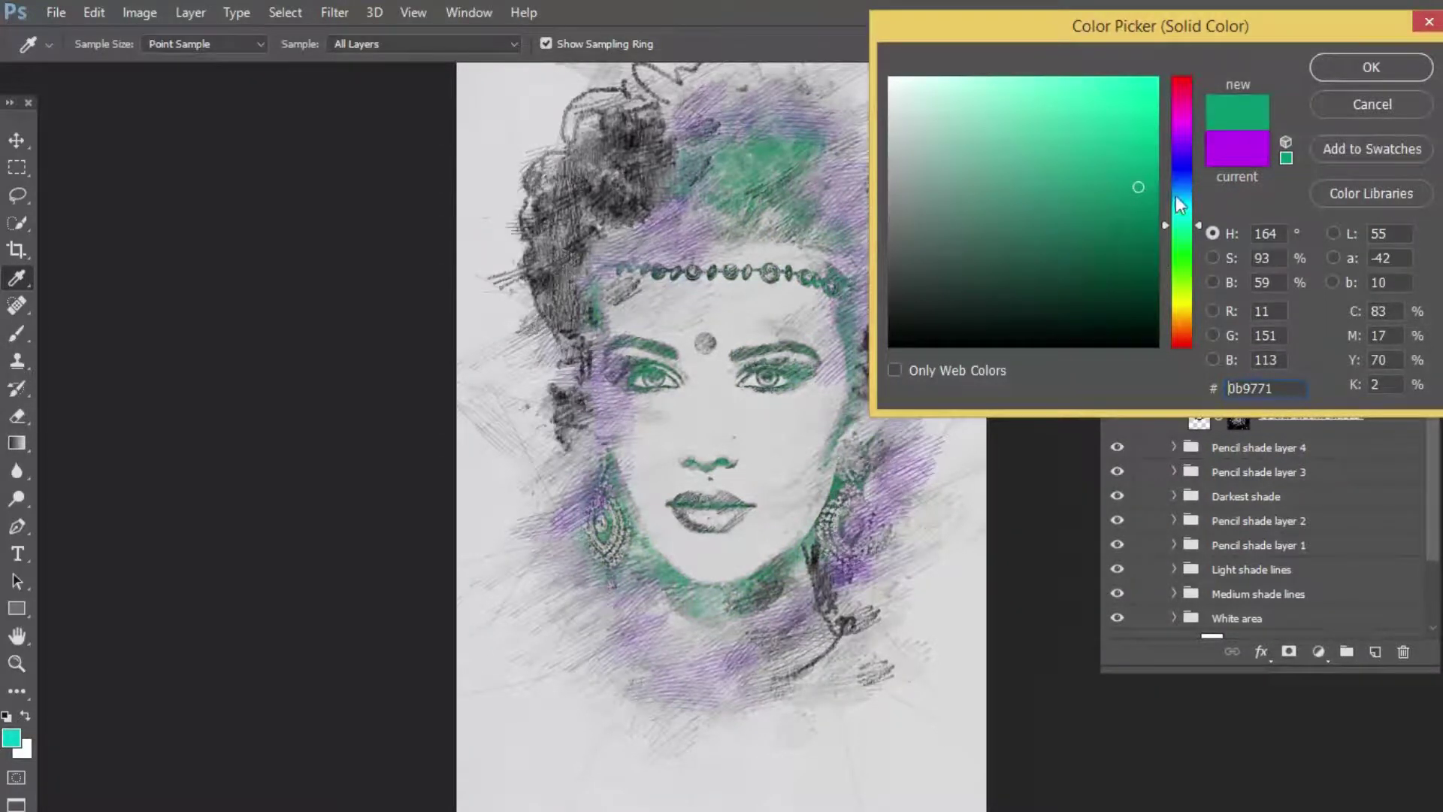
click(1180, 151)
click(1180, 175)
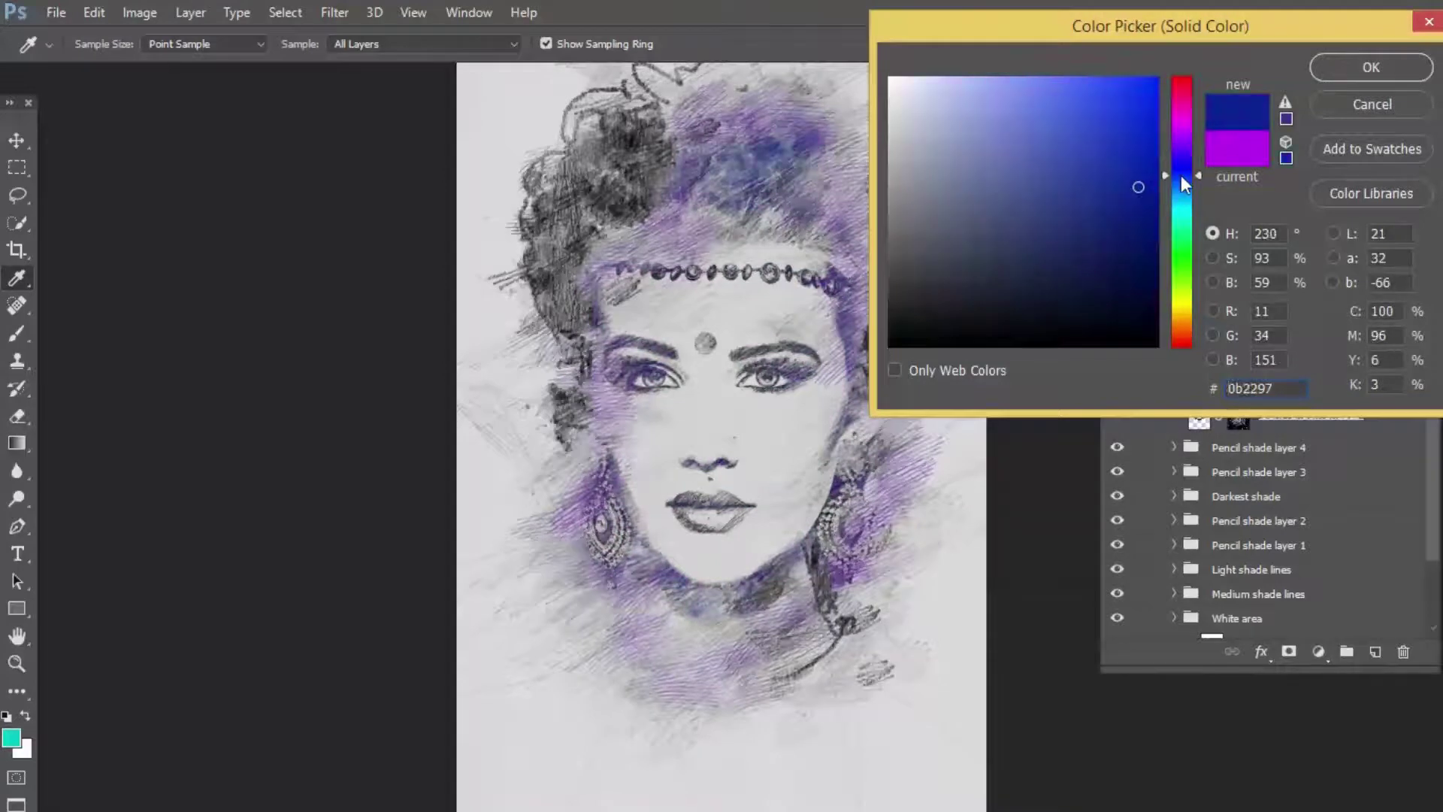
click(1357, 73)
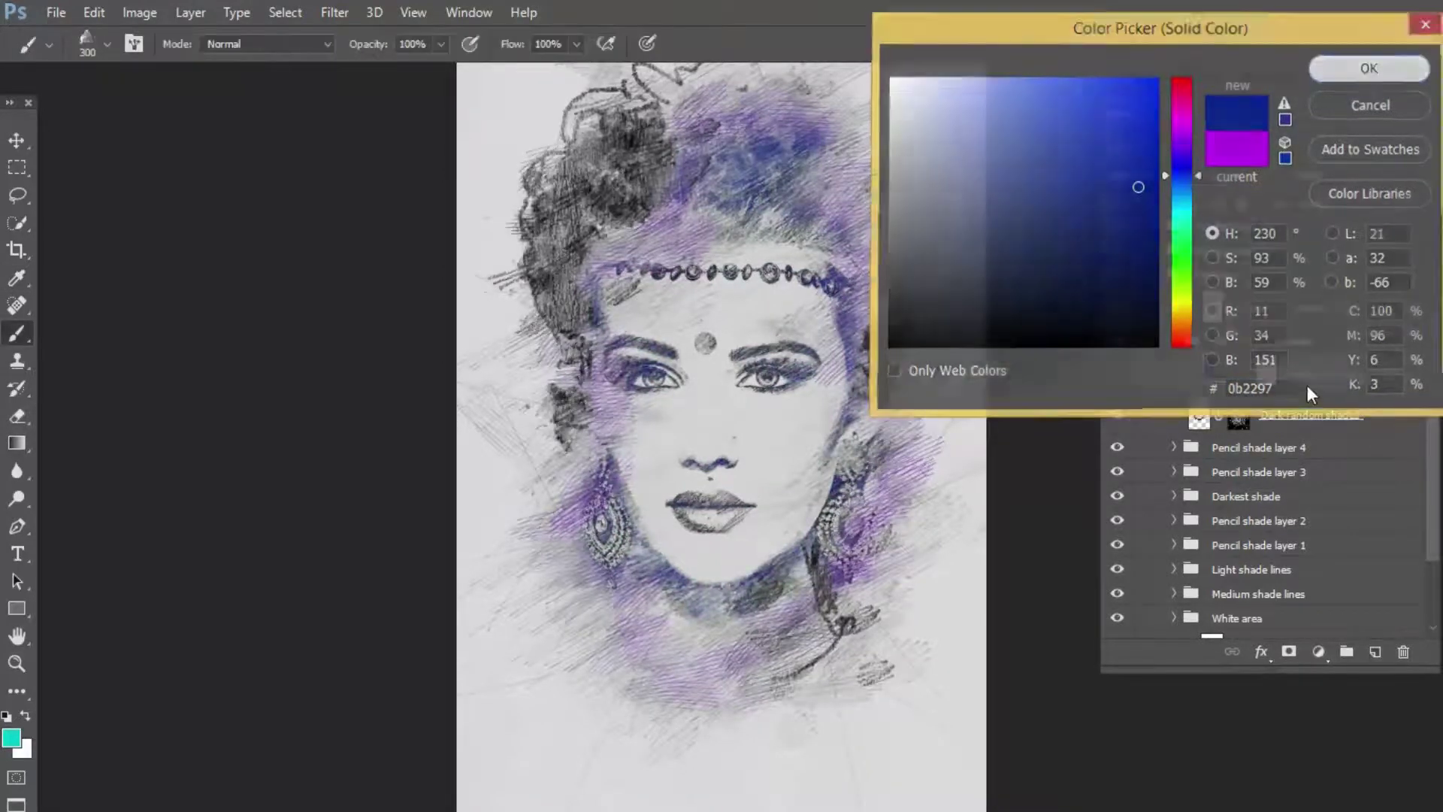
- Expand the Pencil shade layer 3, Pencil shade layer 4 and Darkest shade groups to examine their Color me layers
click(1173, 472)
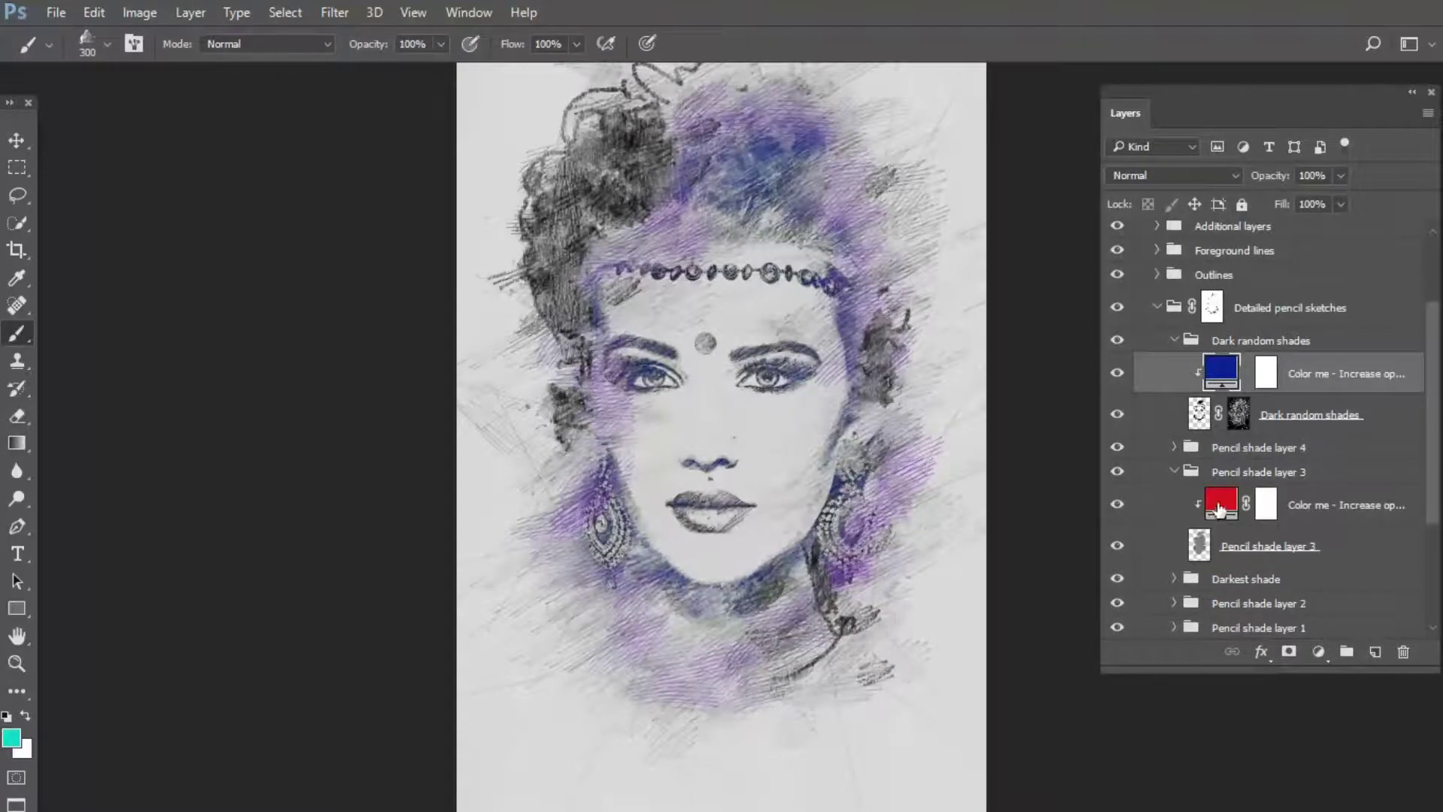
click(1116, 472)
scroll(1270, 420, down, 5)
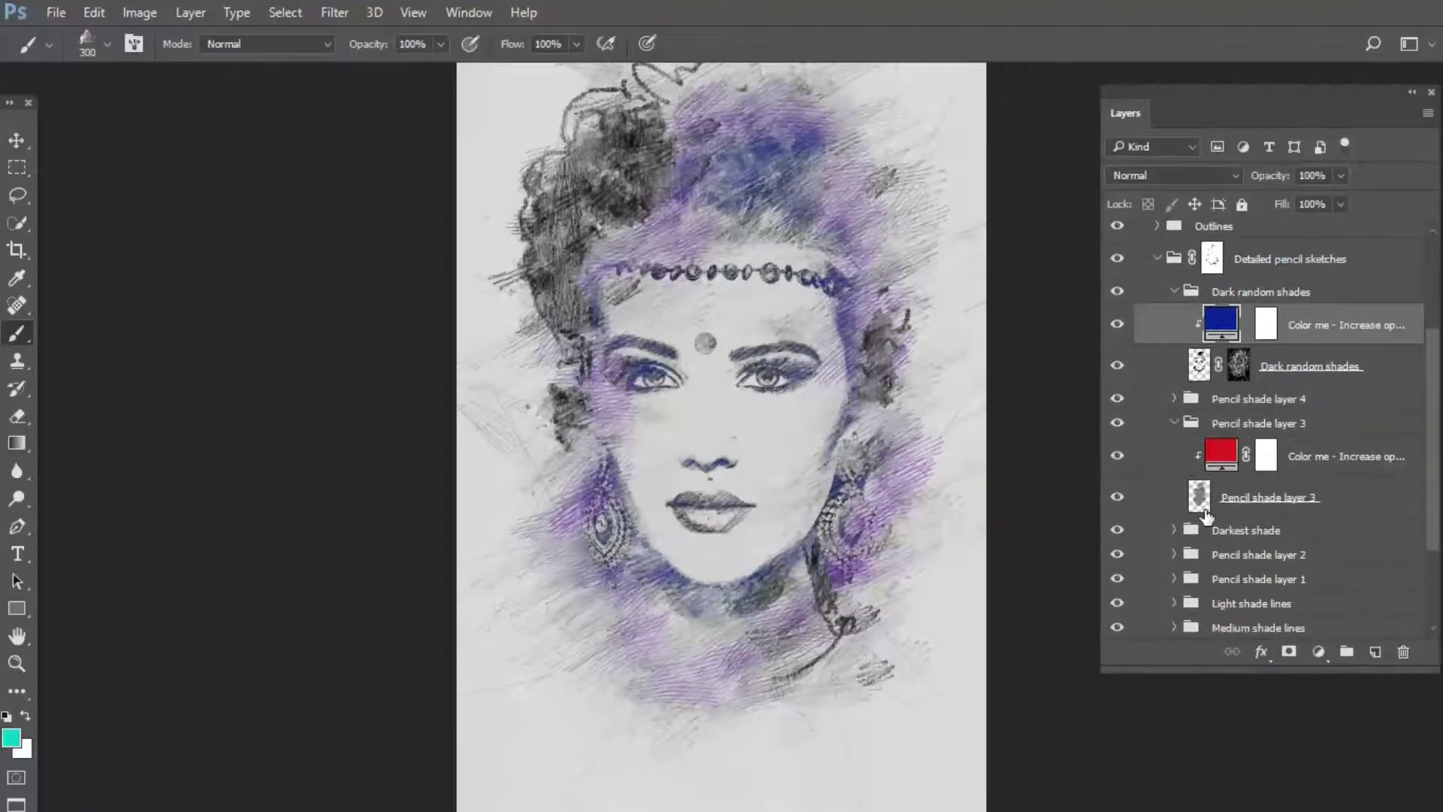
click(1278, 382)
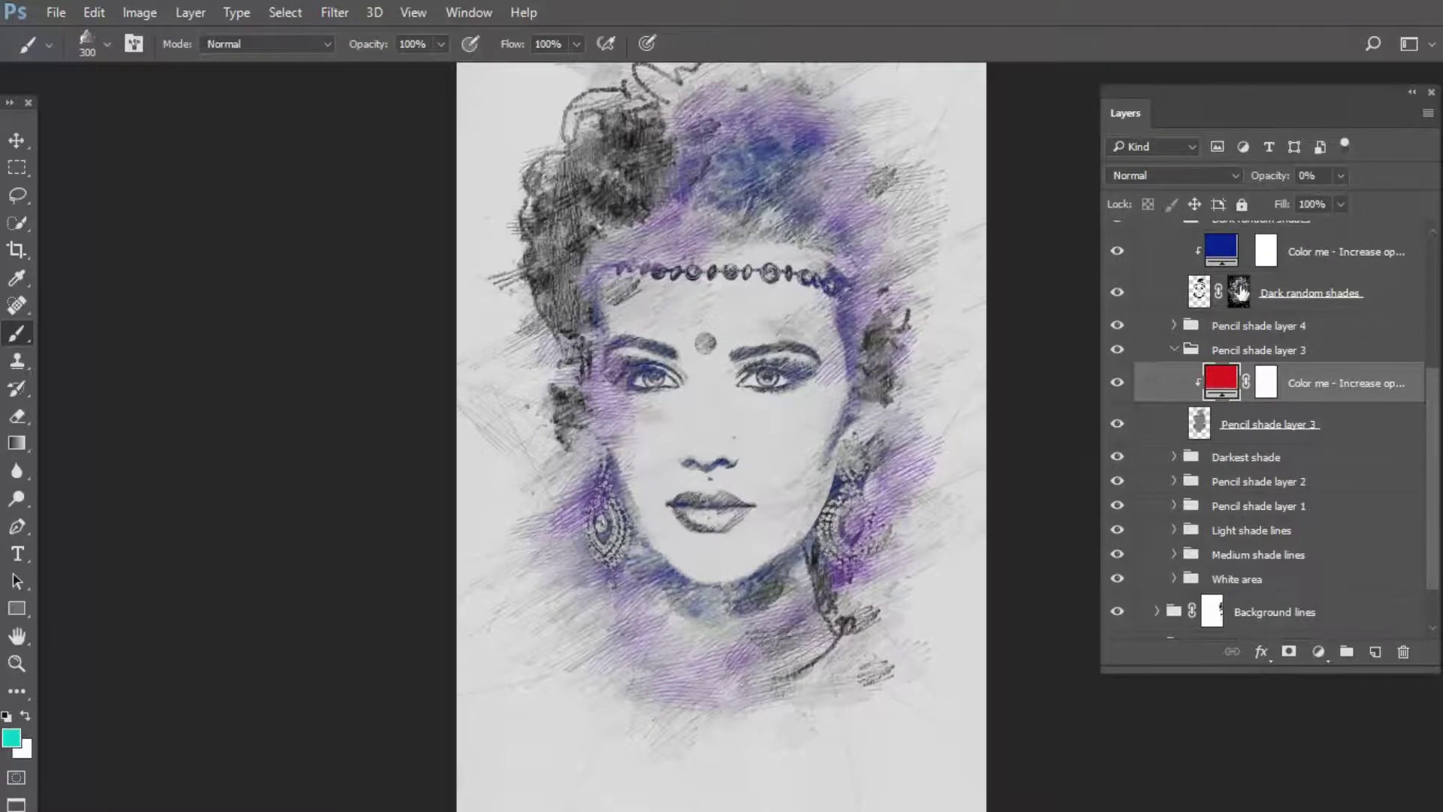
click(1173, 325)
scroll(1210, 406, down, 1)
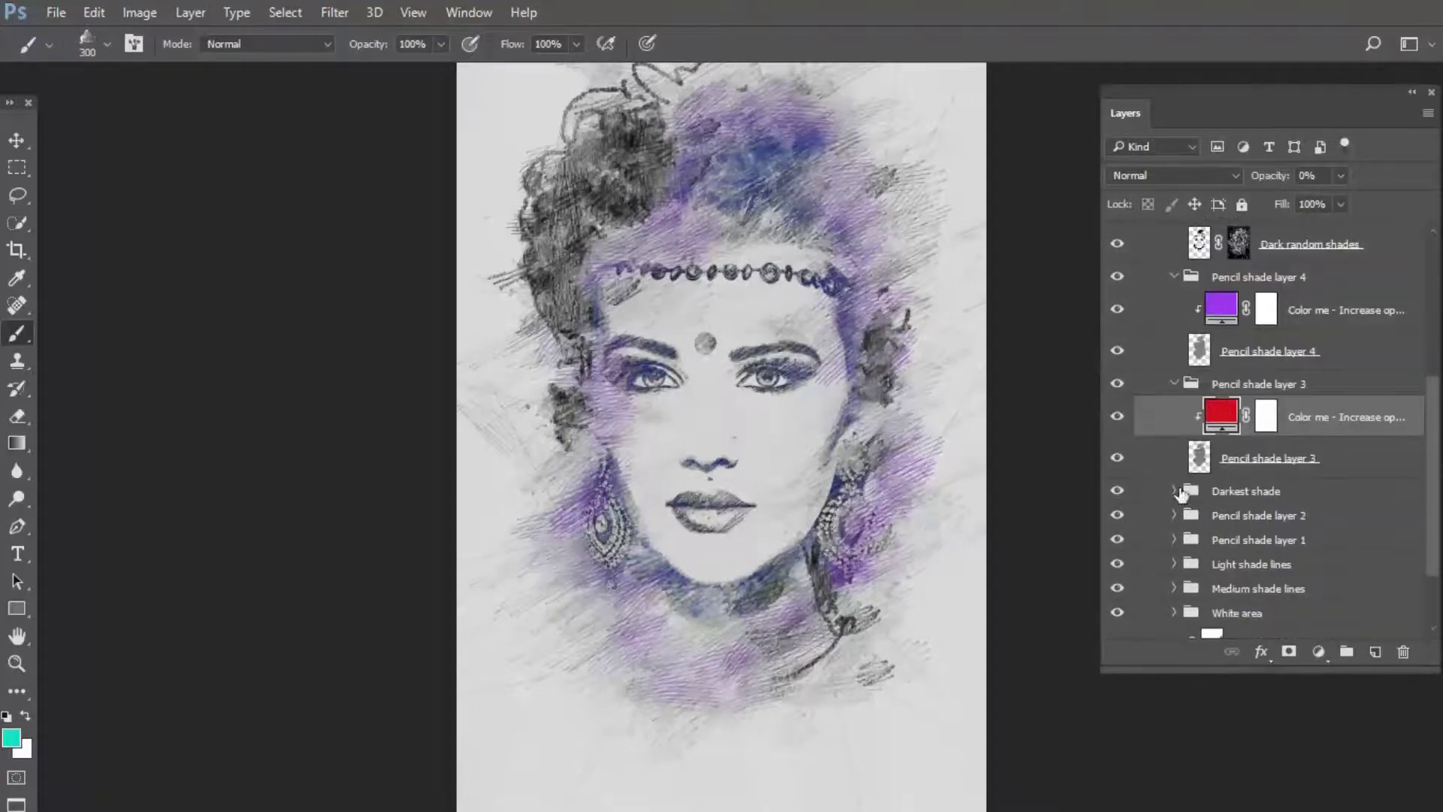
click(1174, 492)
scroll(1176, 488, down, 3)
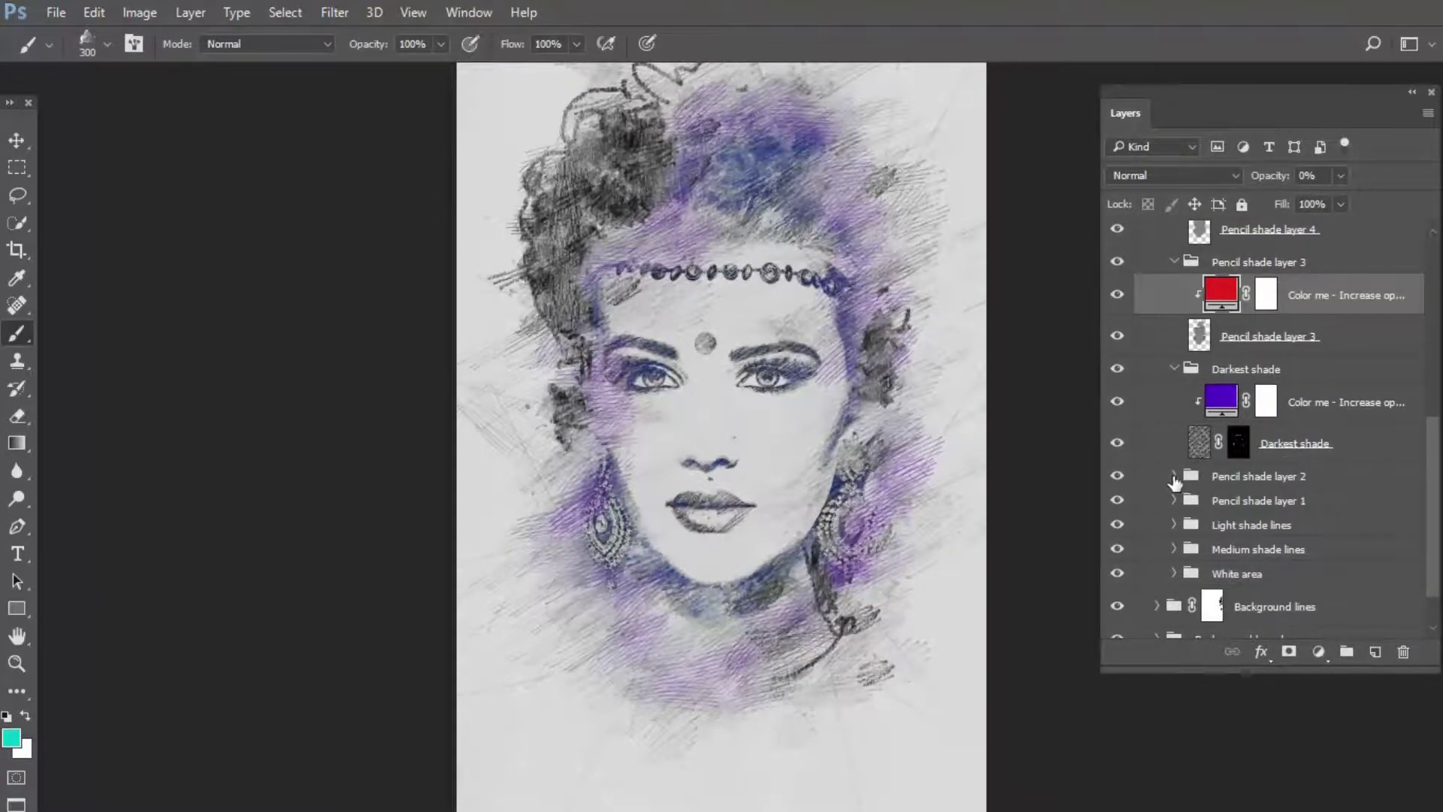
- Expand the Pencil shade layer 2, Pencil shade layer 1 and Light shade lines groups to examine their Color me layers
click(1173, 475)
scroll(1187, 493, down, 1)
scroll(1188, 493, down, 1)
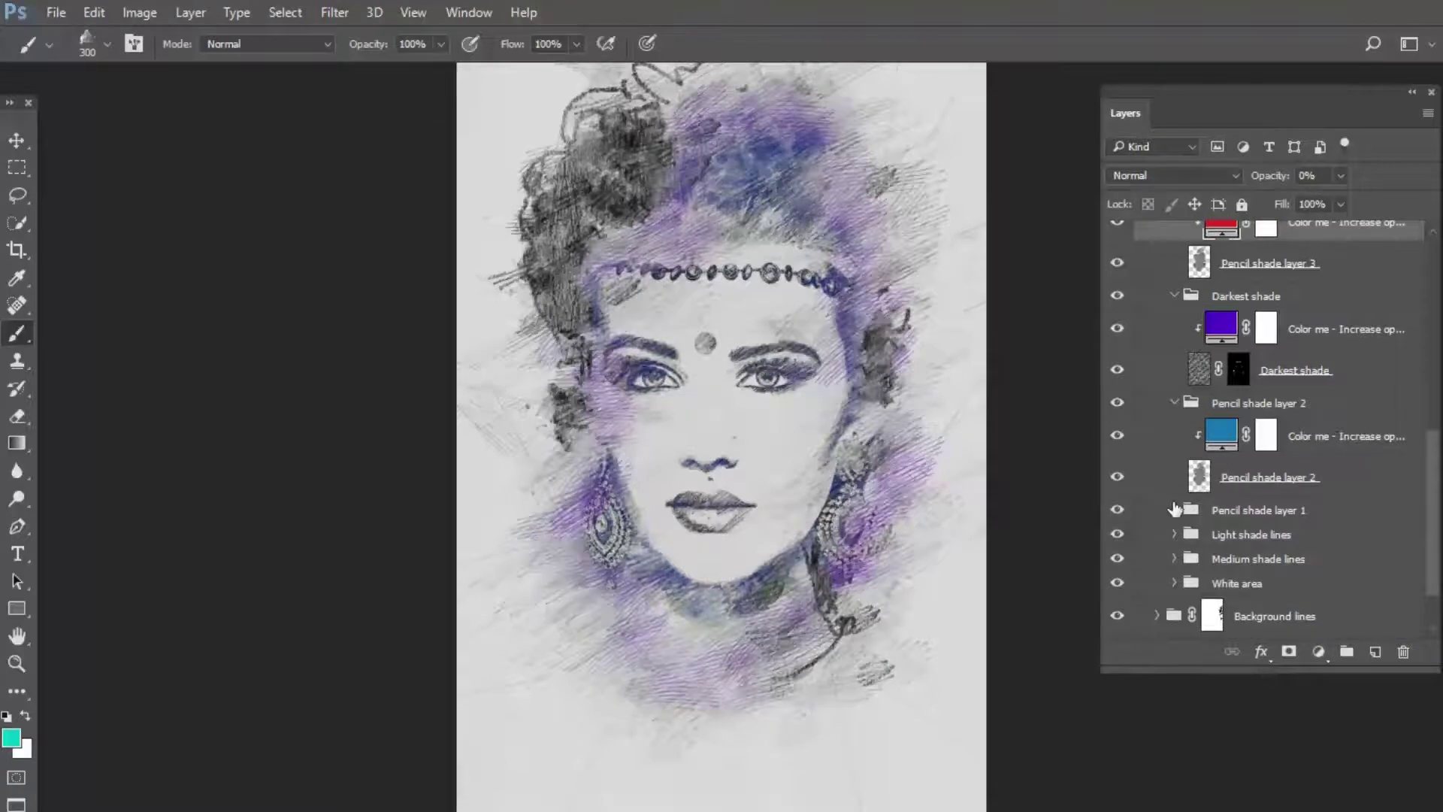
click(1174, 510)
scroll(1177, 513, down, 1)
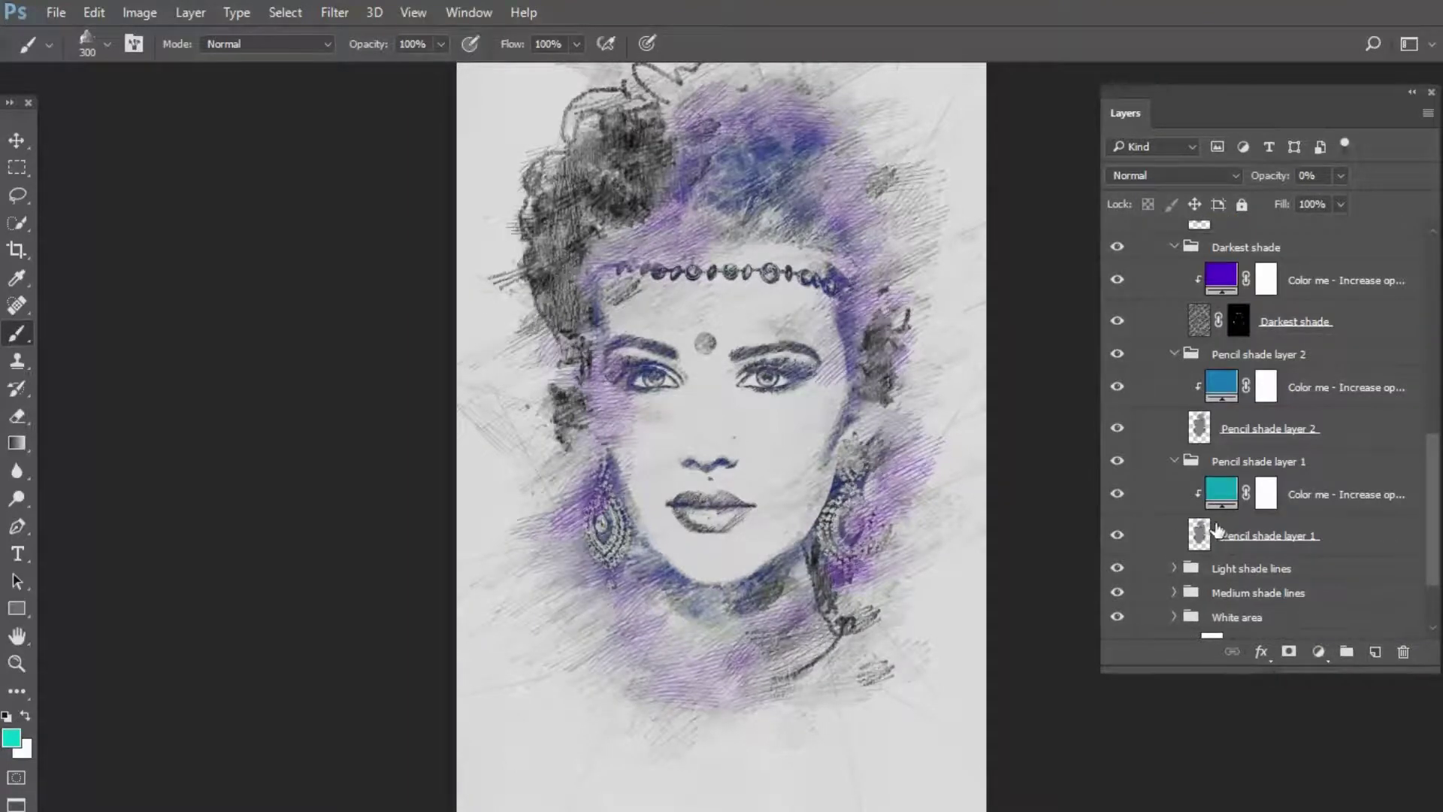
scroll(1243, 513, down, 1)
click(1174, 518)
scroll(1203, 526, down, 3)
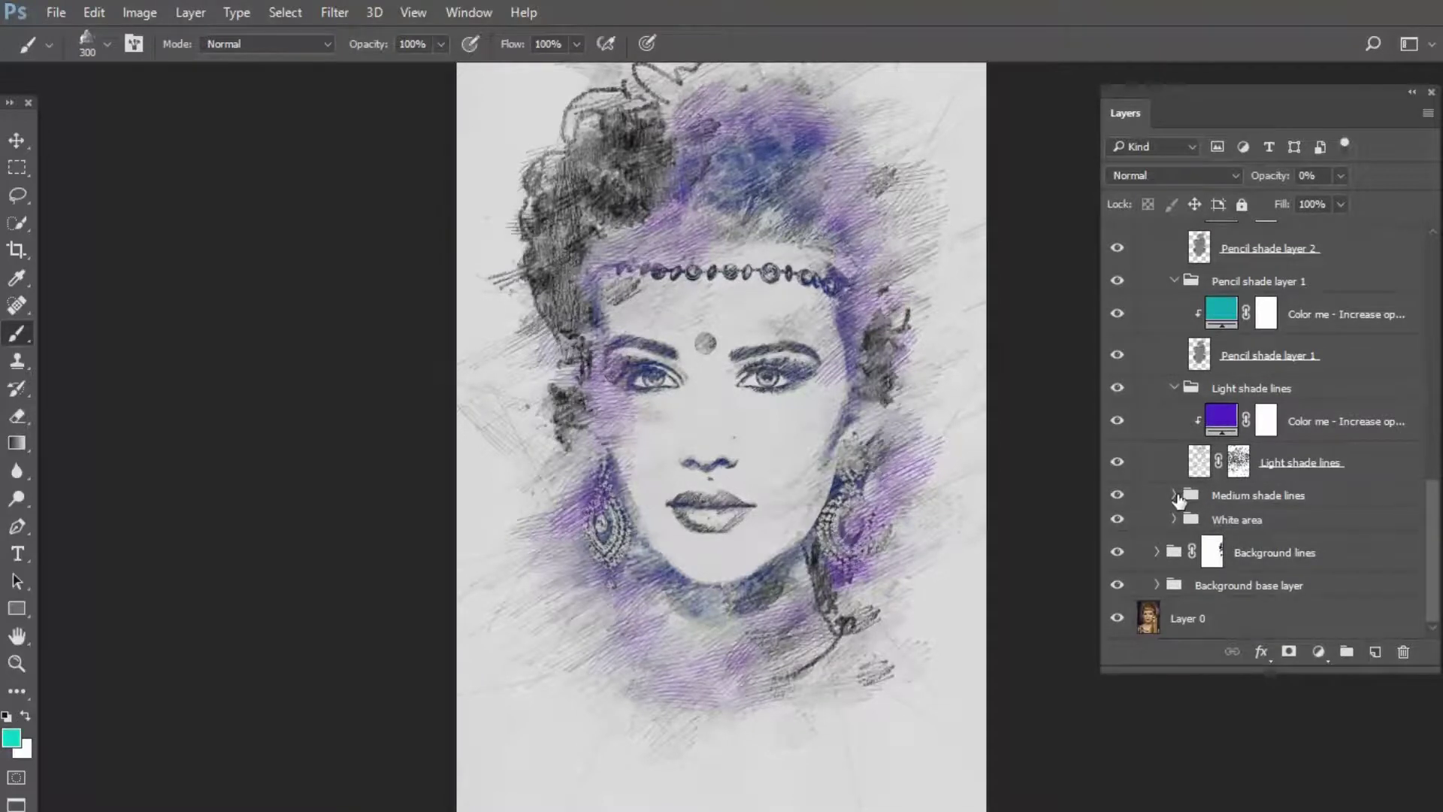
click(1174, 495)
click(1174, 496)
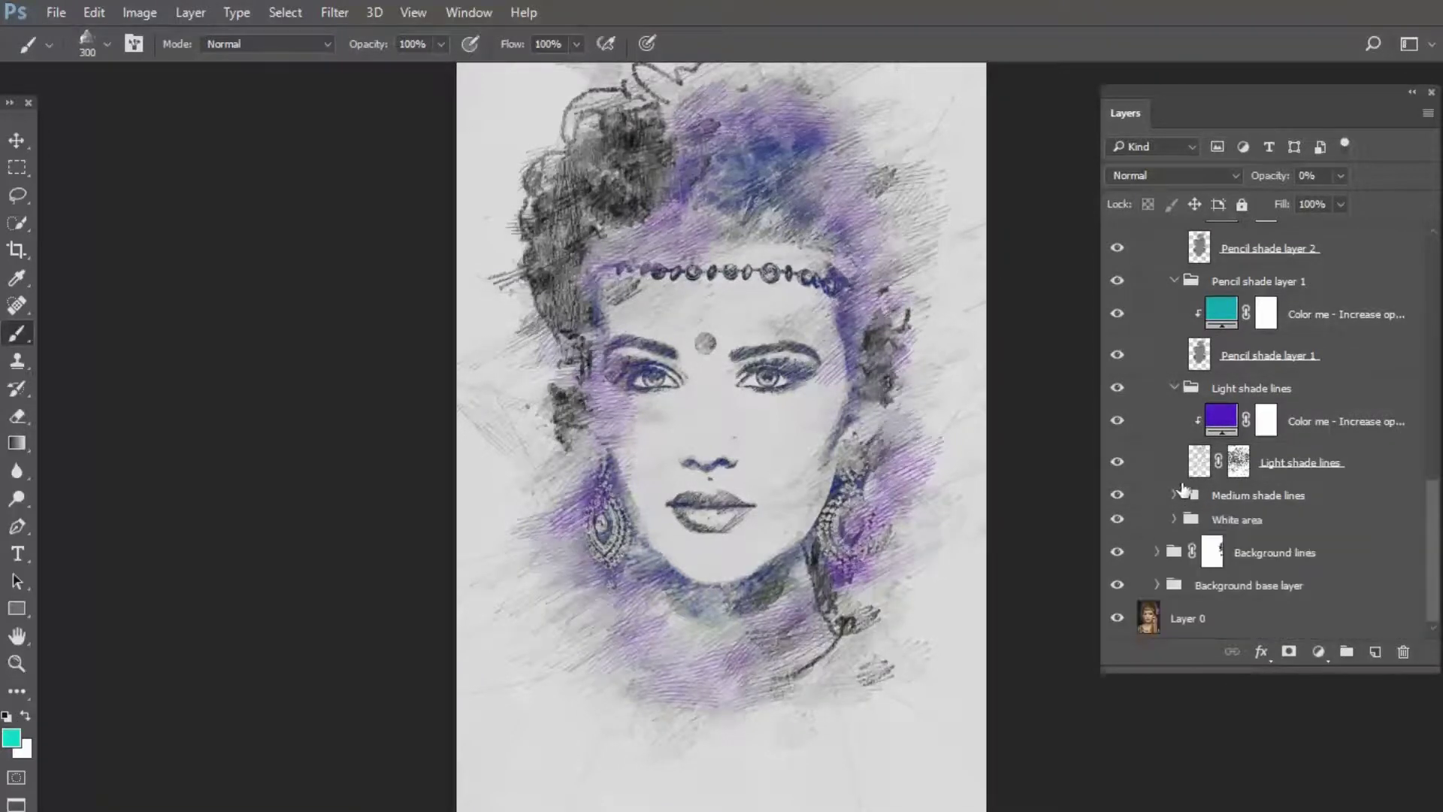
- Collapse the expanded groups from Light shade lines up through Pencil shade layer 4
click(1174, 388)
click(1174, 369)
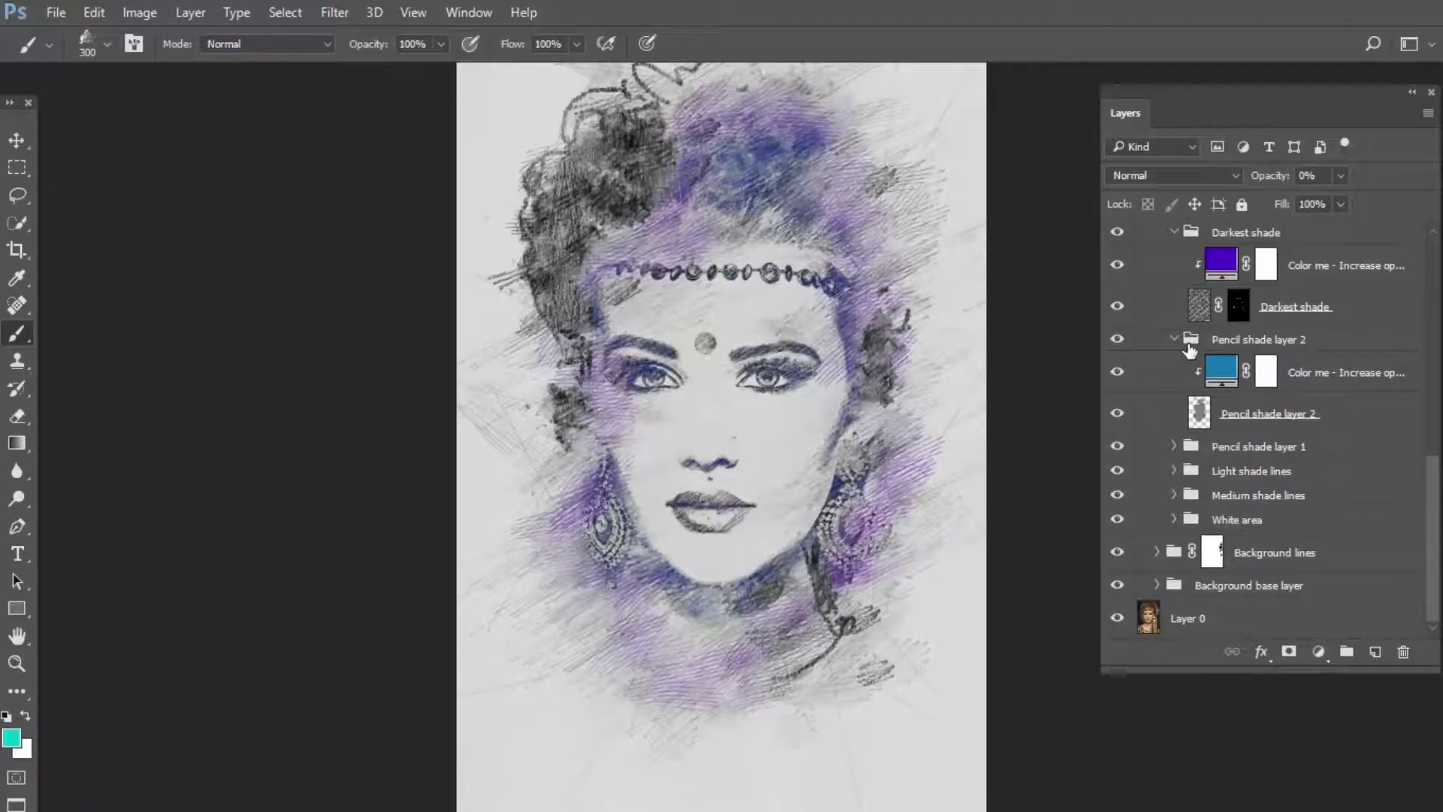
click(1174, 339)
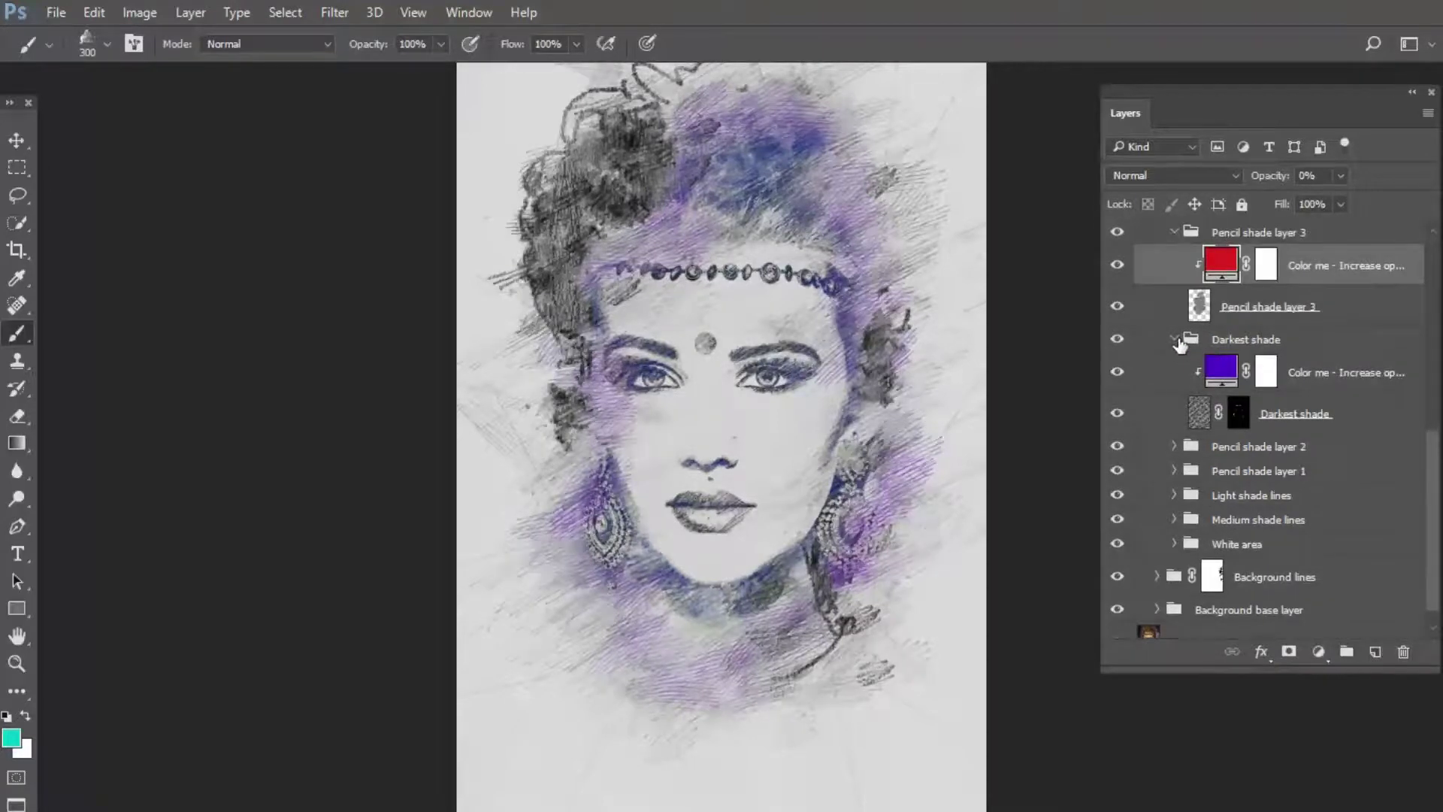
click(1177, 341)
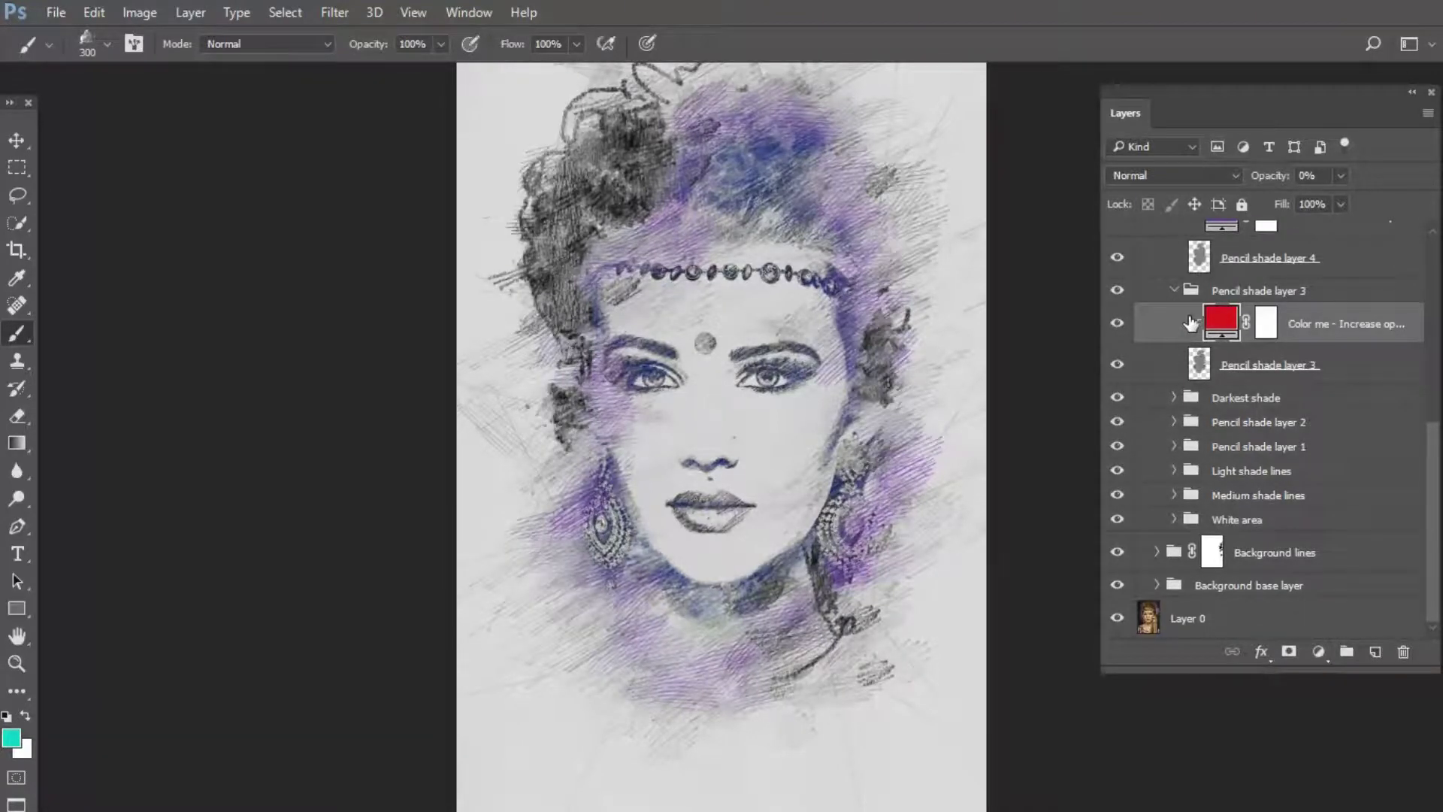
scroll(1201, 314, up, 1)
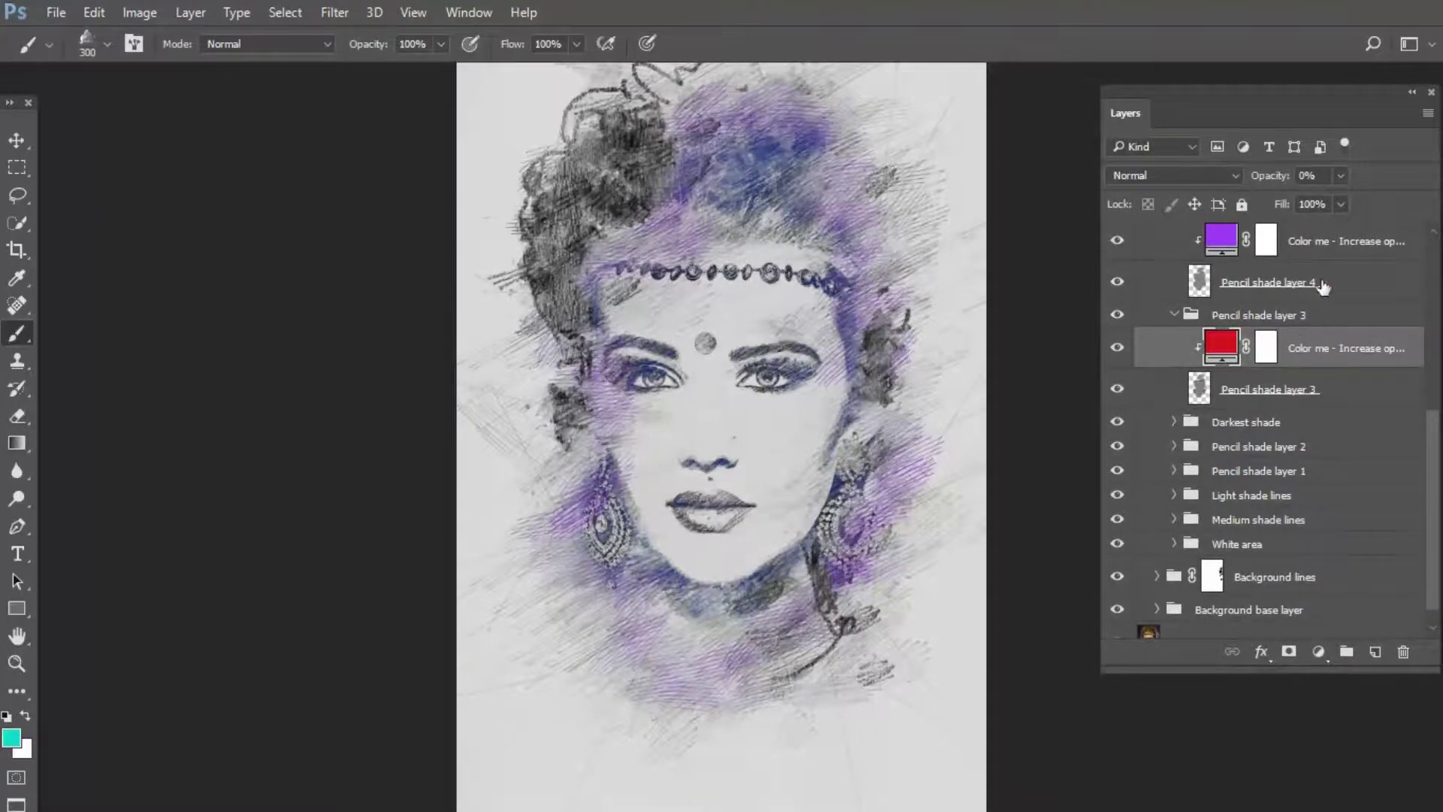
click(1174, 314)
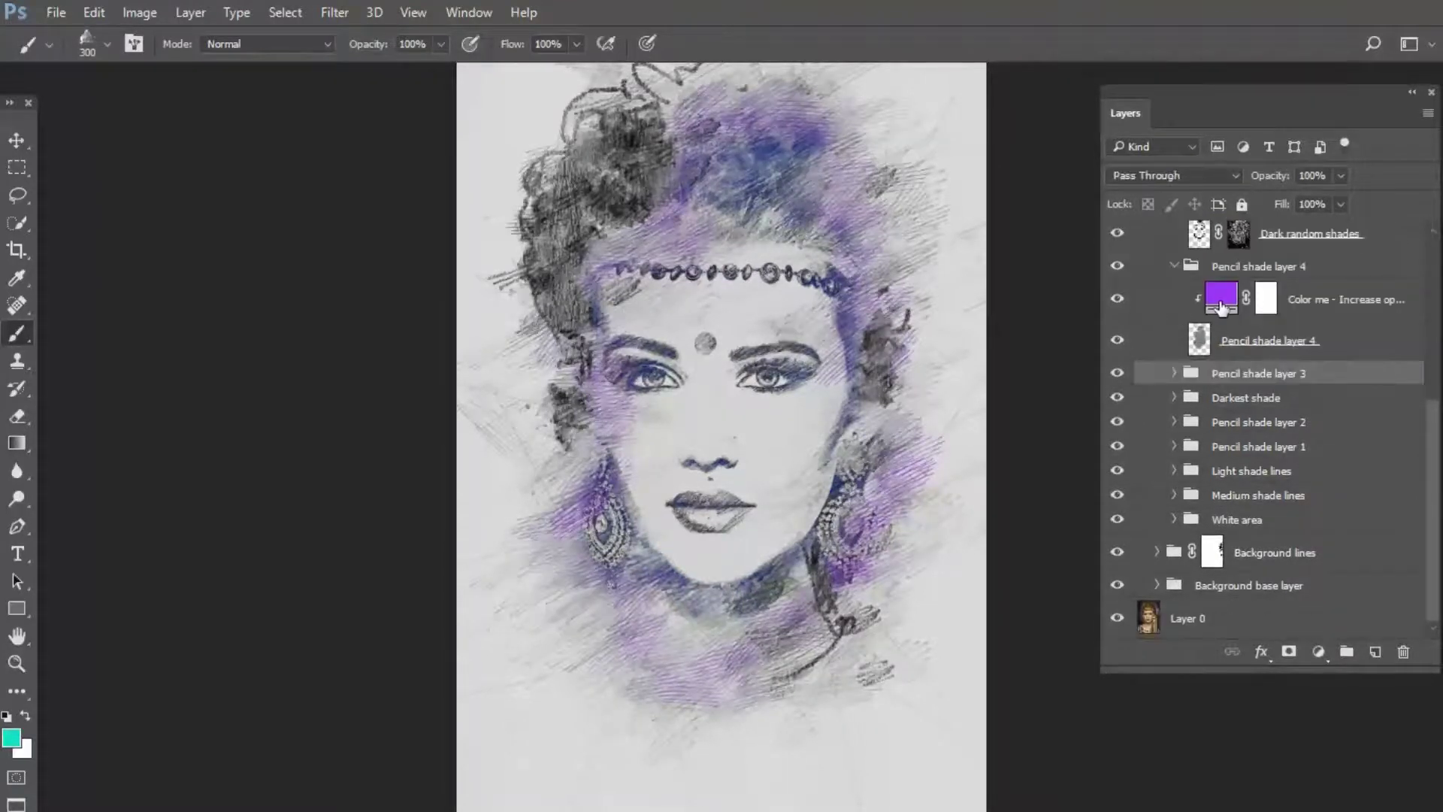
click(1221, 308)
scroll(1207, 308, up, 2)
click(1174, 309)
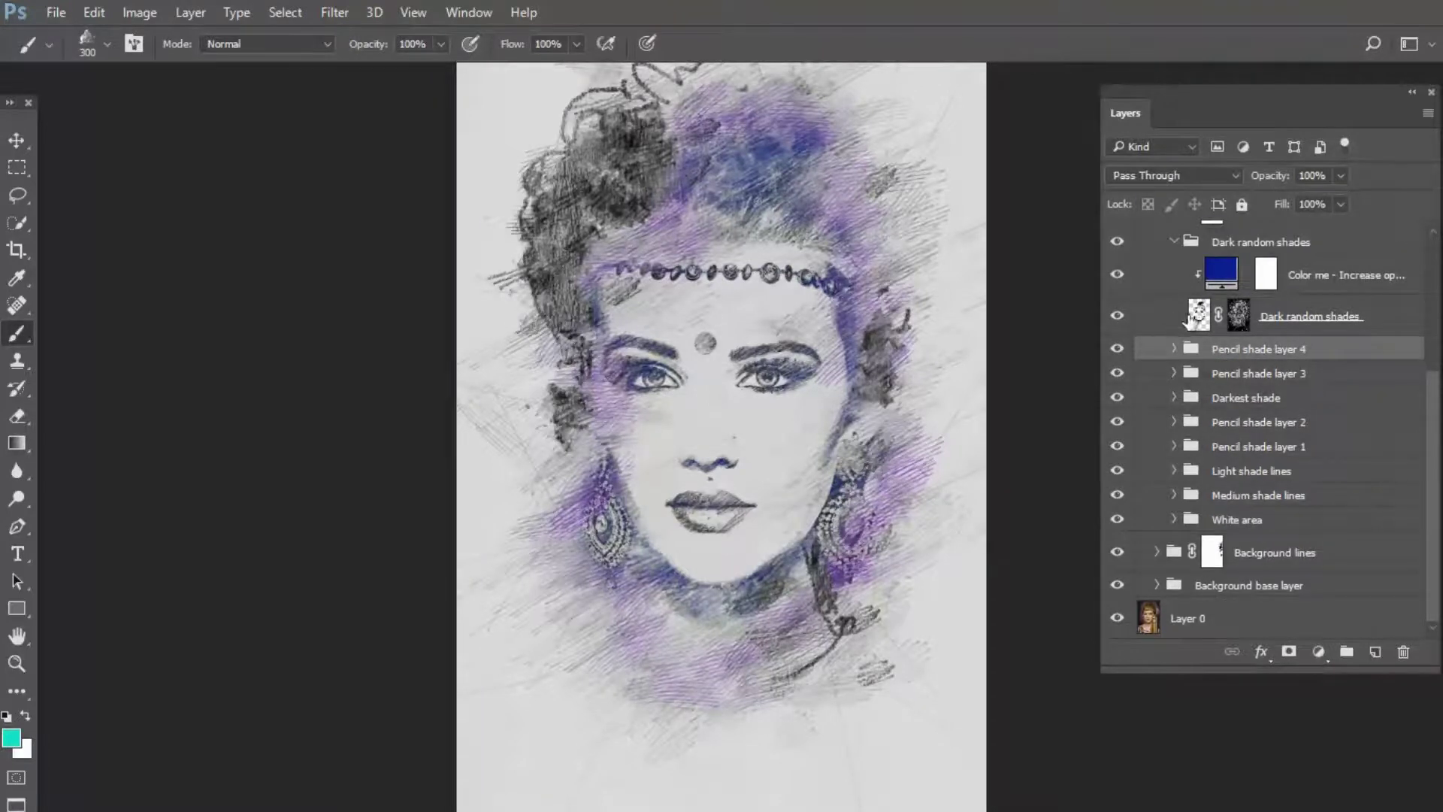
- Collapse the Dark random shades group and its parent Detailed pencil sketches group
scroll(1210, 309, up, 1)
click(1212, 309)
scroll(1201, 322, up, 1)
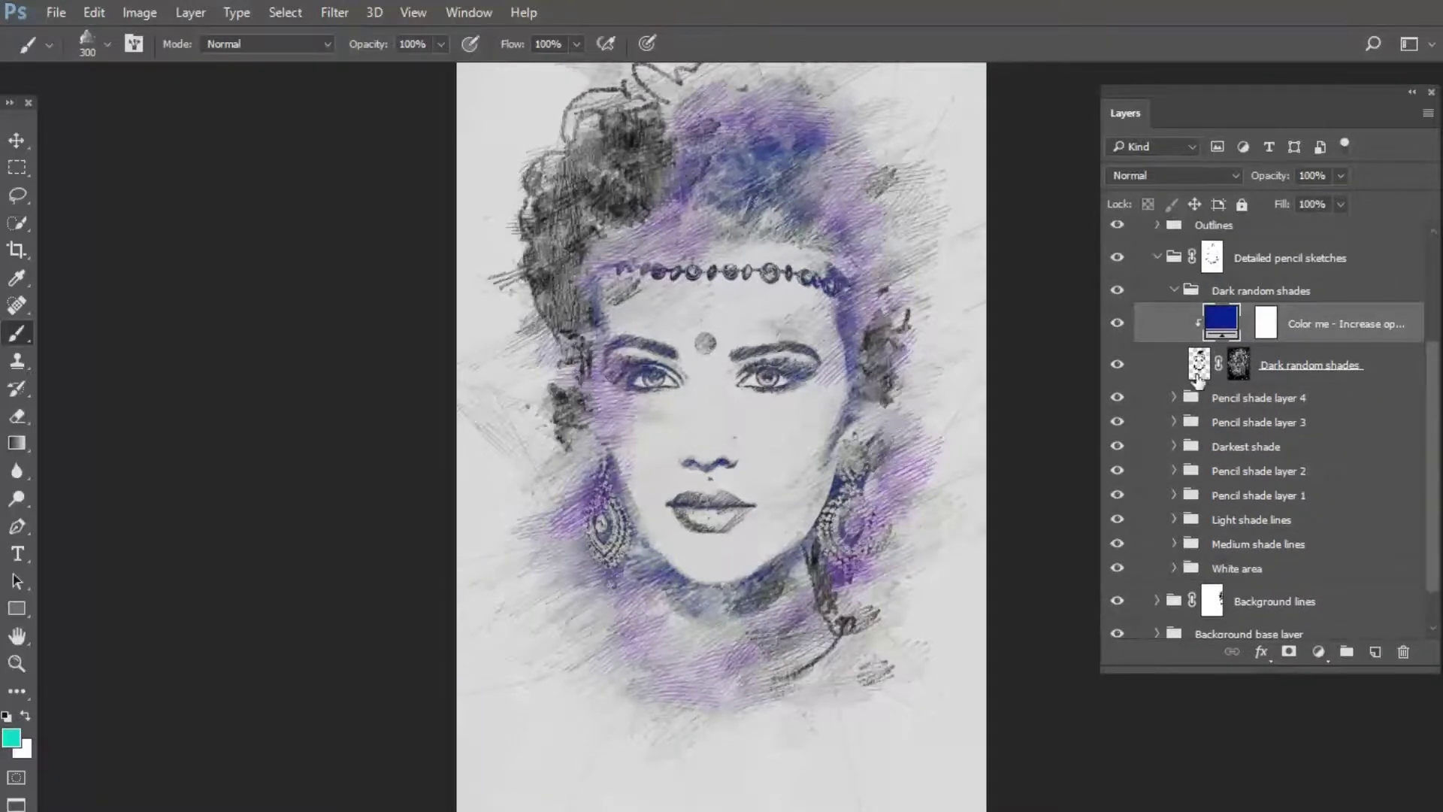
scroll(1224, 429, down, 1)
scroll(1223, 426, down, 1)
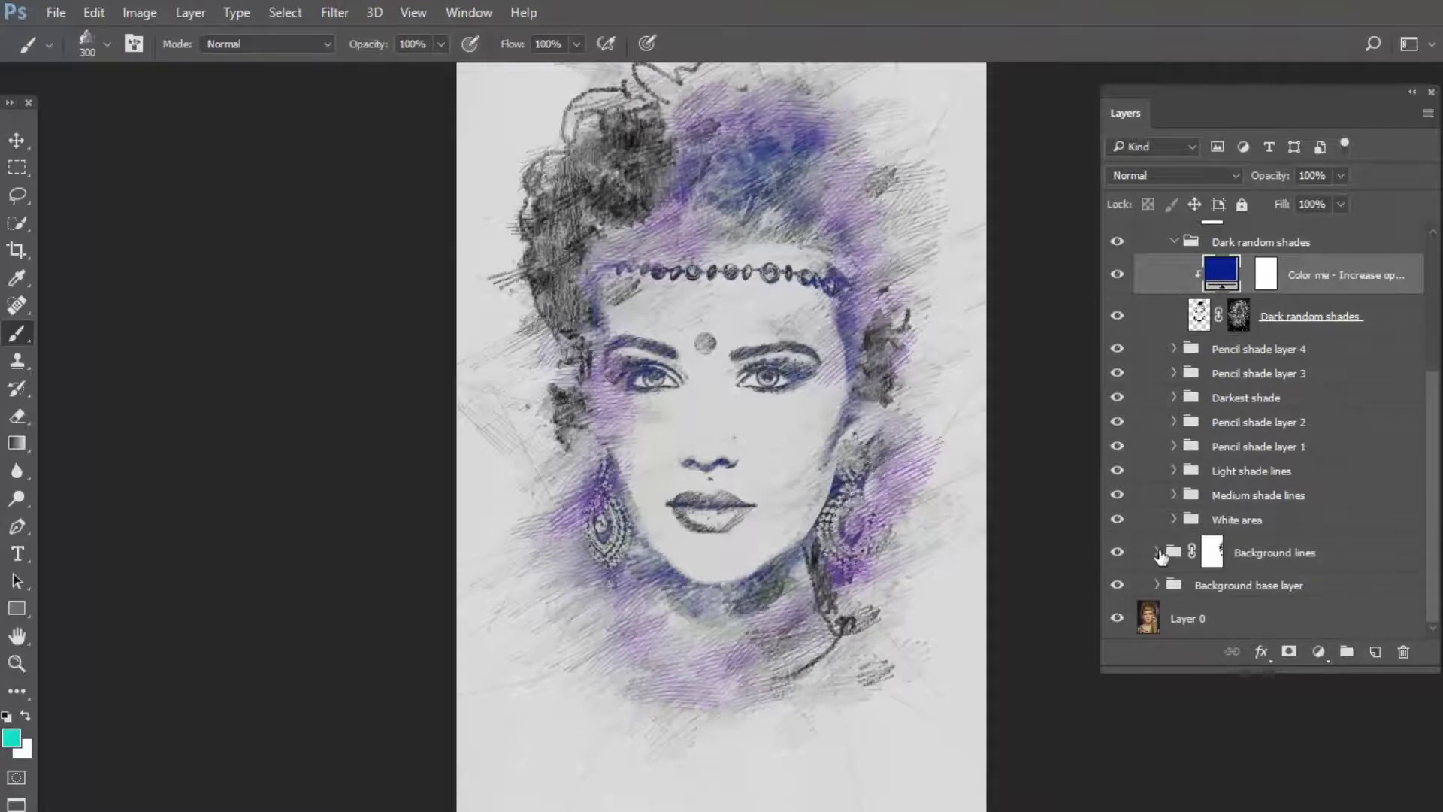
click(1173, 242)
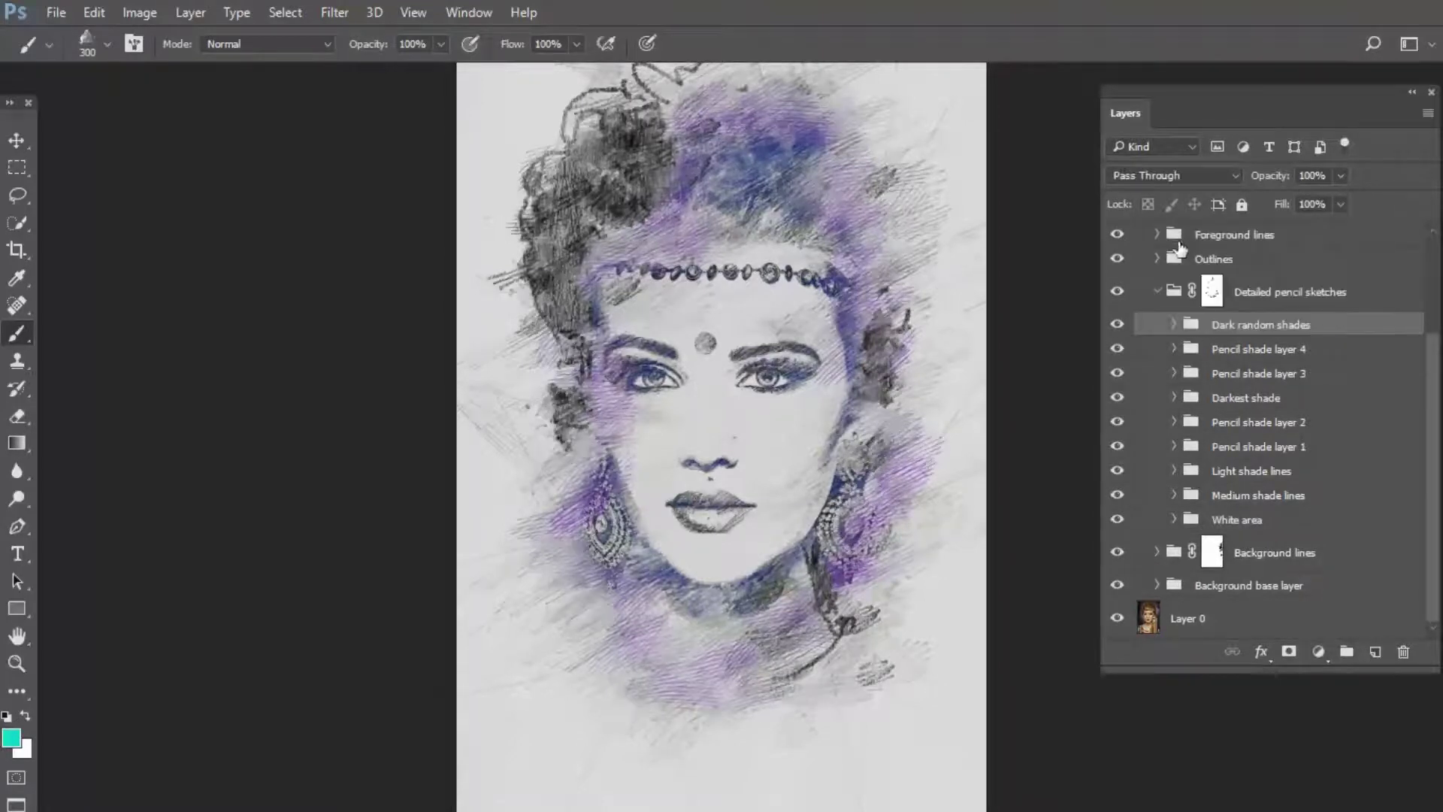
click(1156, 292)
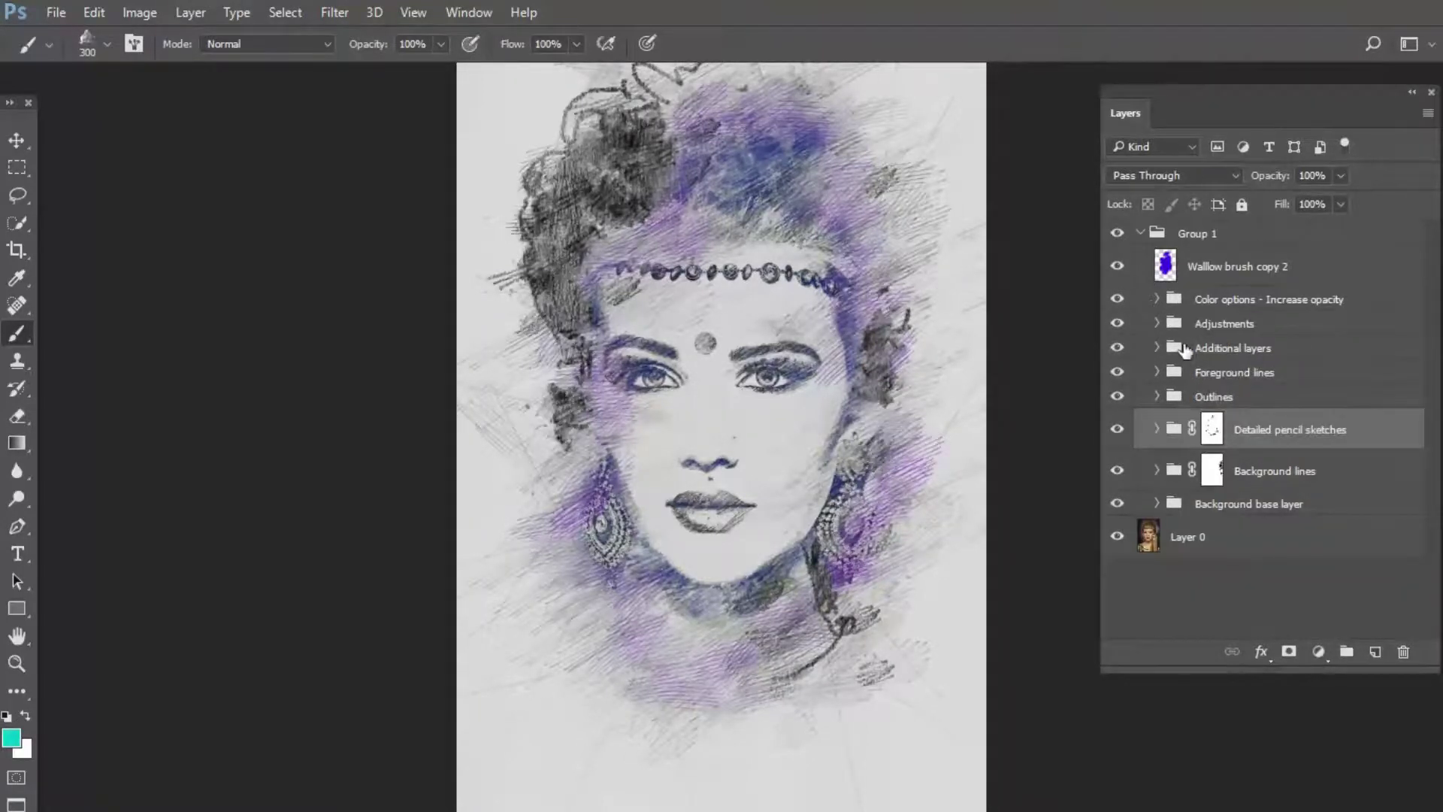
- Expand the Background lines group, toggle the visibility of Light shades and Pencil long line scribbles, and expand both to examine their layers
click(1157, 472)
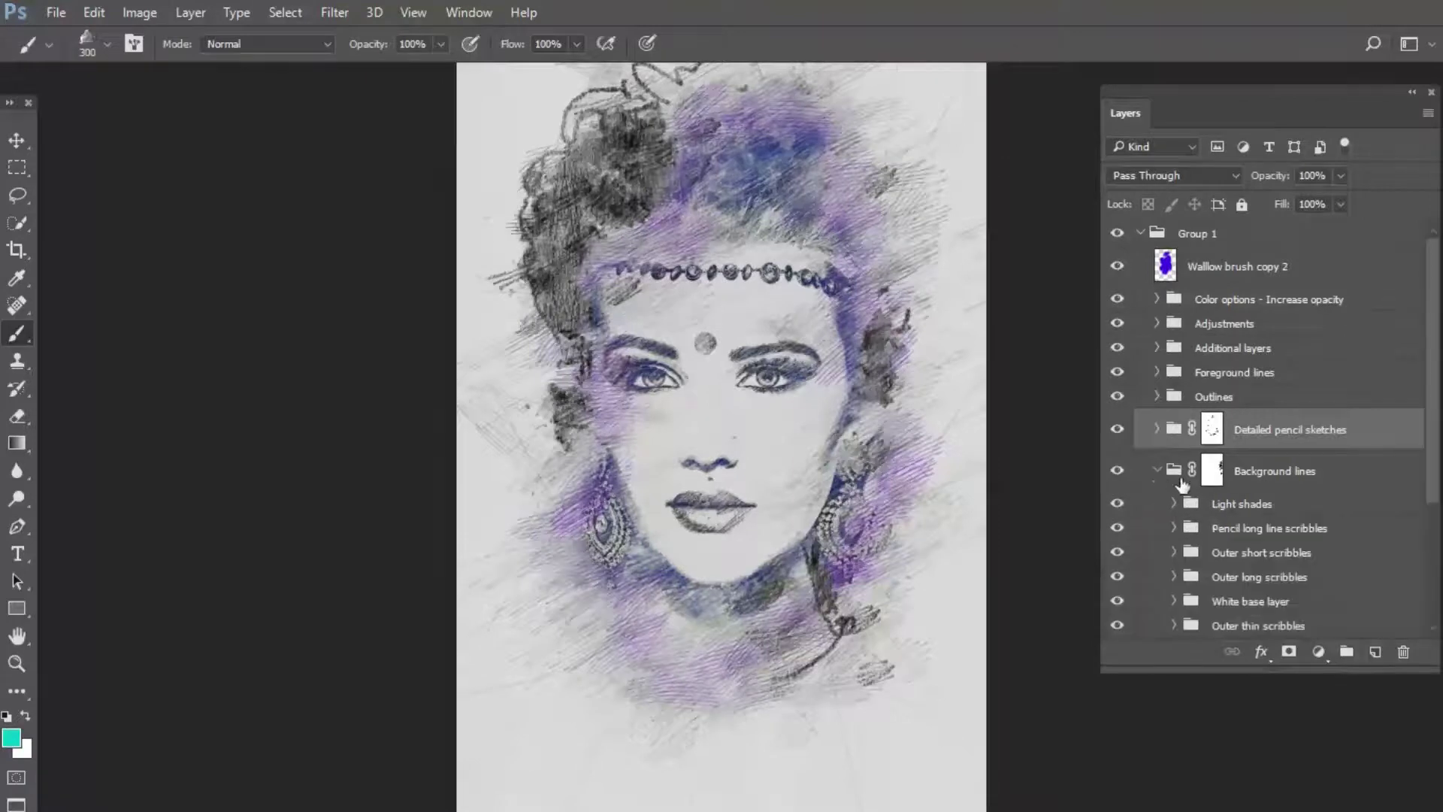
scroll(1146, 429, down, 3)
click(1120, 382)
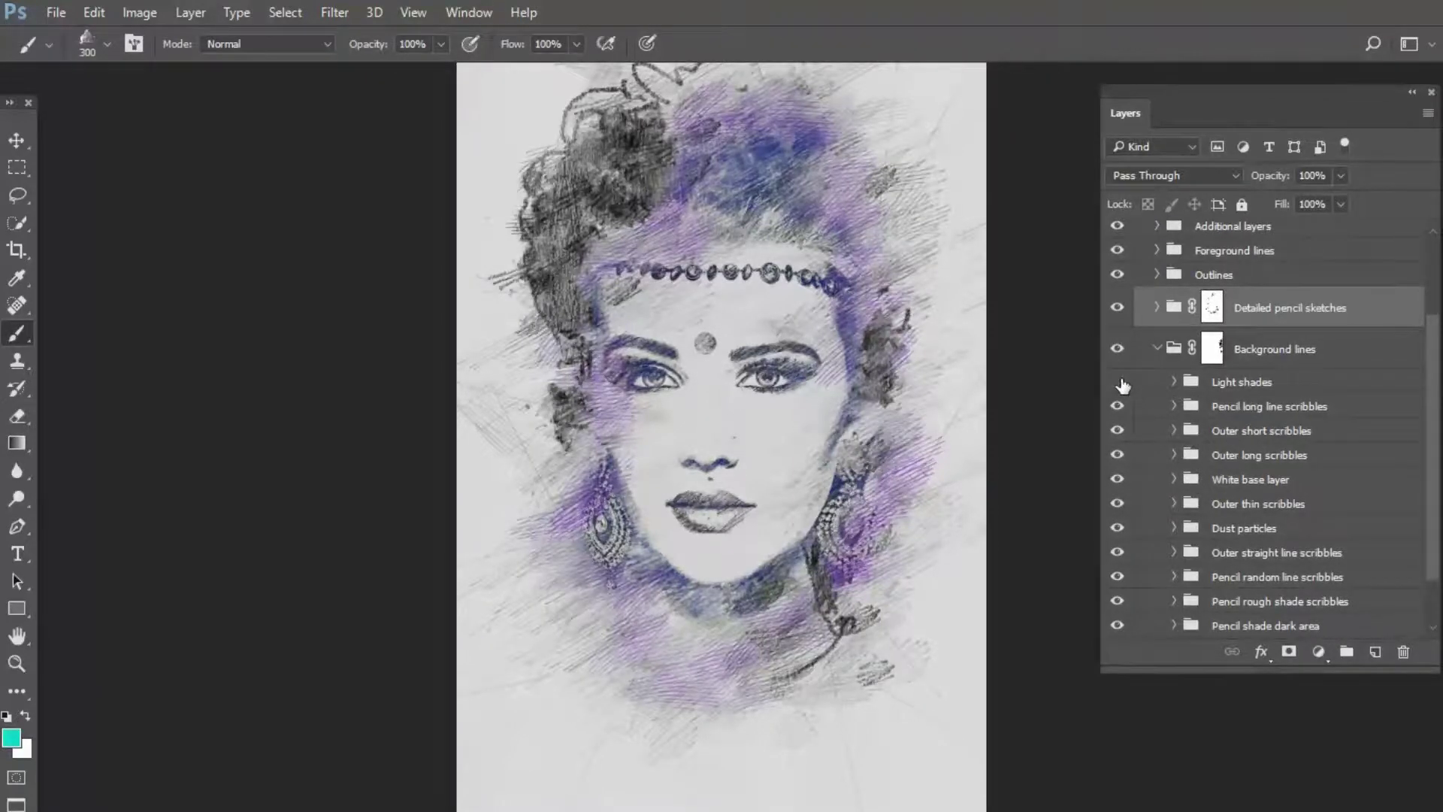
click(1118, 382)
click(1120, 406)
click(1120, 406)
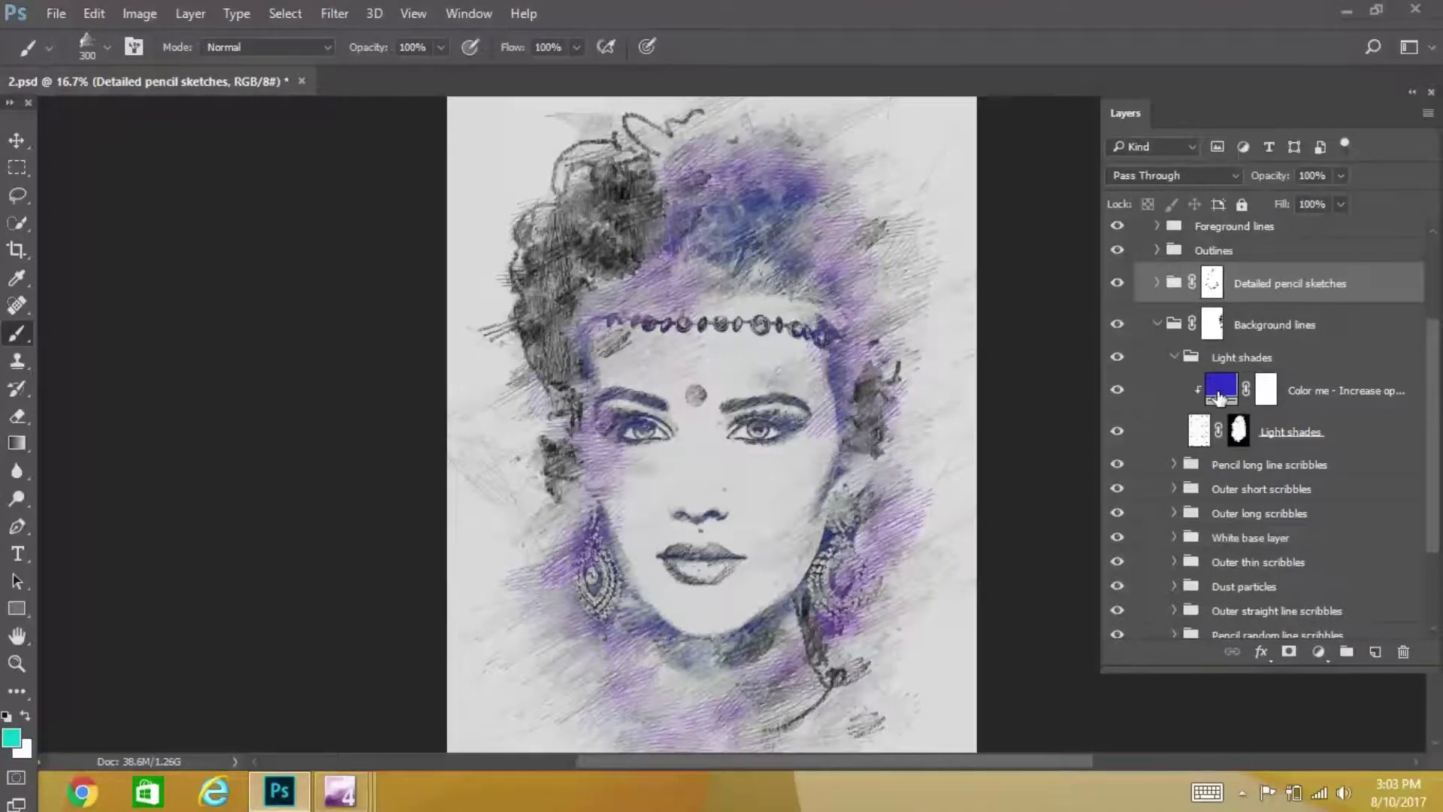
click(1173, 465)
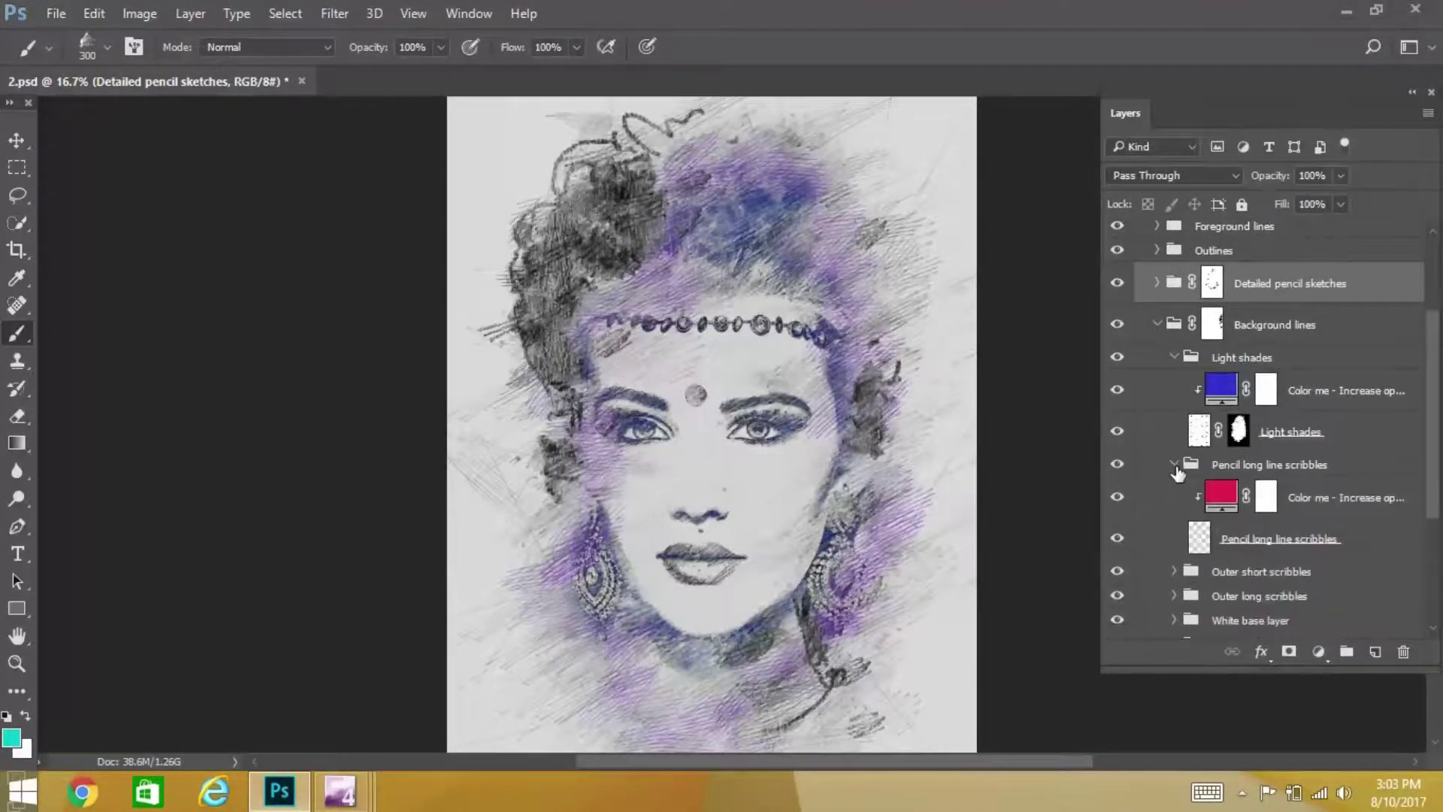
- Expand the Outer short scribbles, Outer long scribbles and White base layer groups to examine their Color me layers
scroll(1202, 489, down, 3)
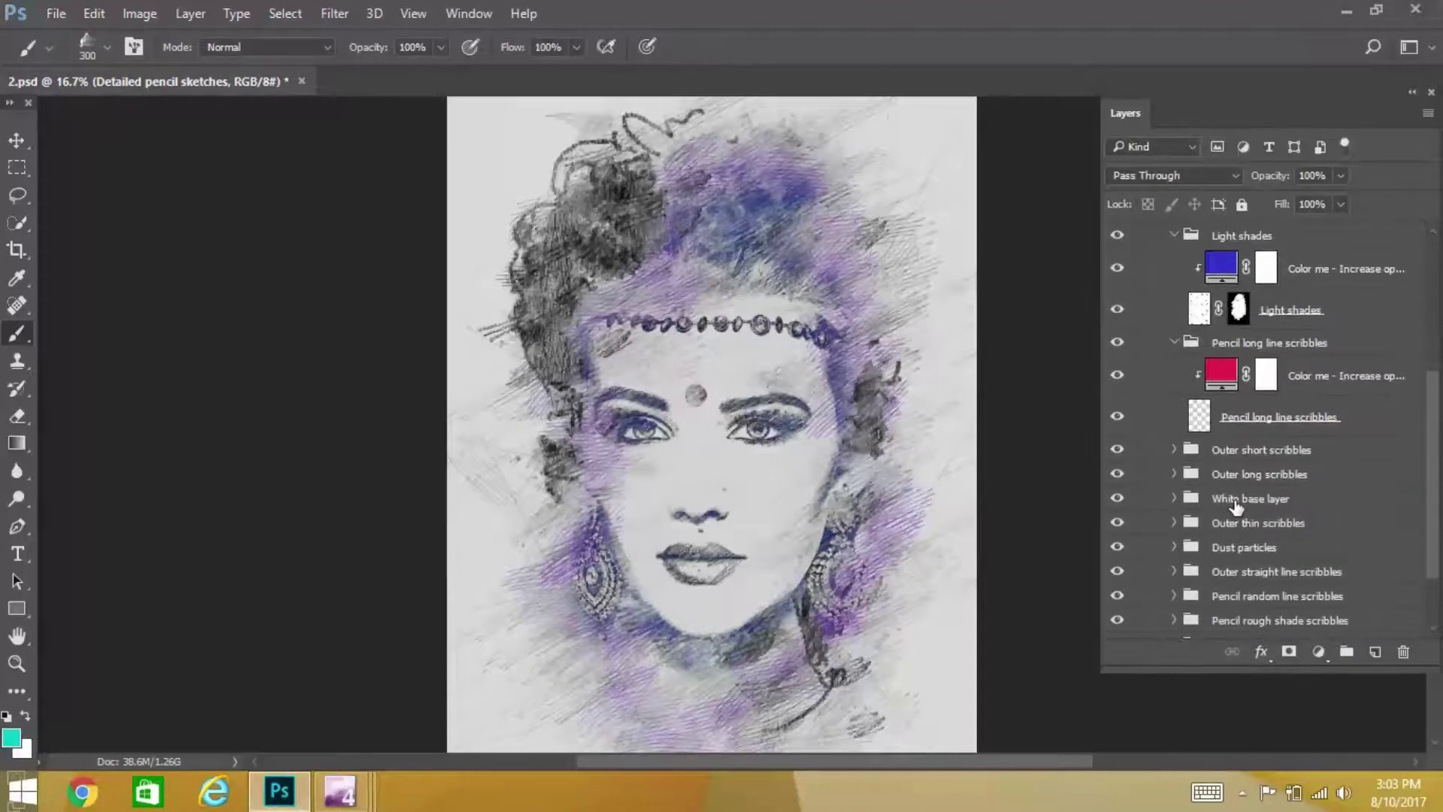
scroll(1236, 506, down, 1)
click(1174, 426)
scroll(1187, 503, down, 2)
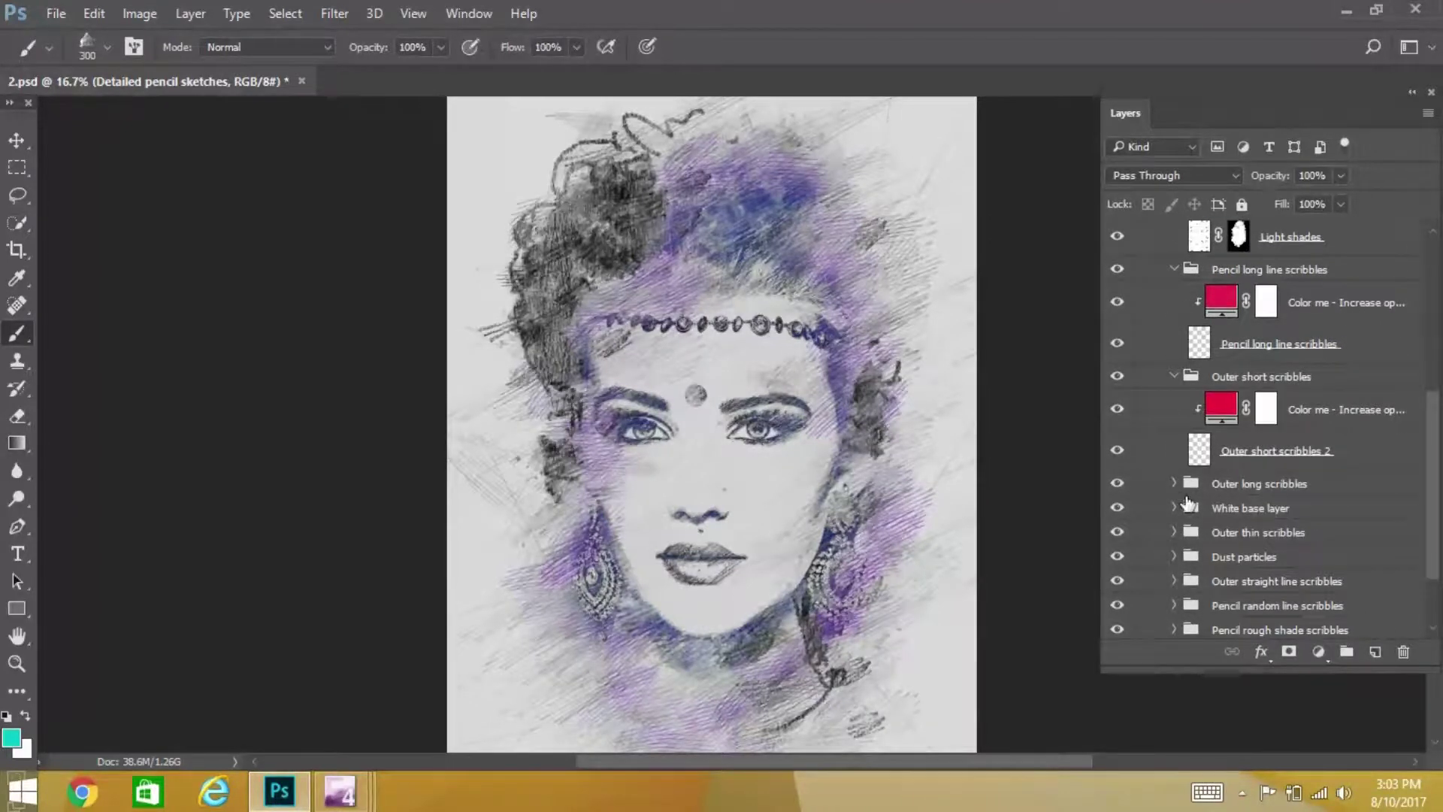
click(1174, 483)
scroll(1174, 488, down, 1)
click(1172, 567)
scroll(1218, 481, down, 1)
- Try the blue Color me layer of Outer long scribbles at 100% opacity and return it to 0%
click(1222, 446)
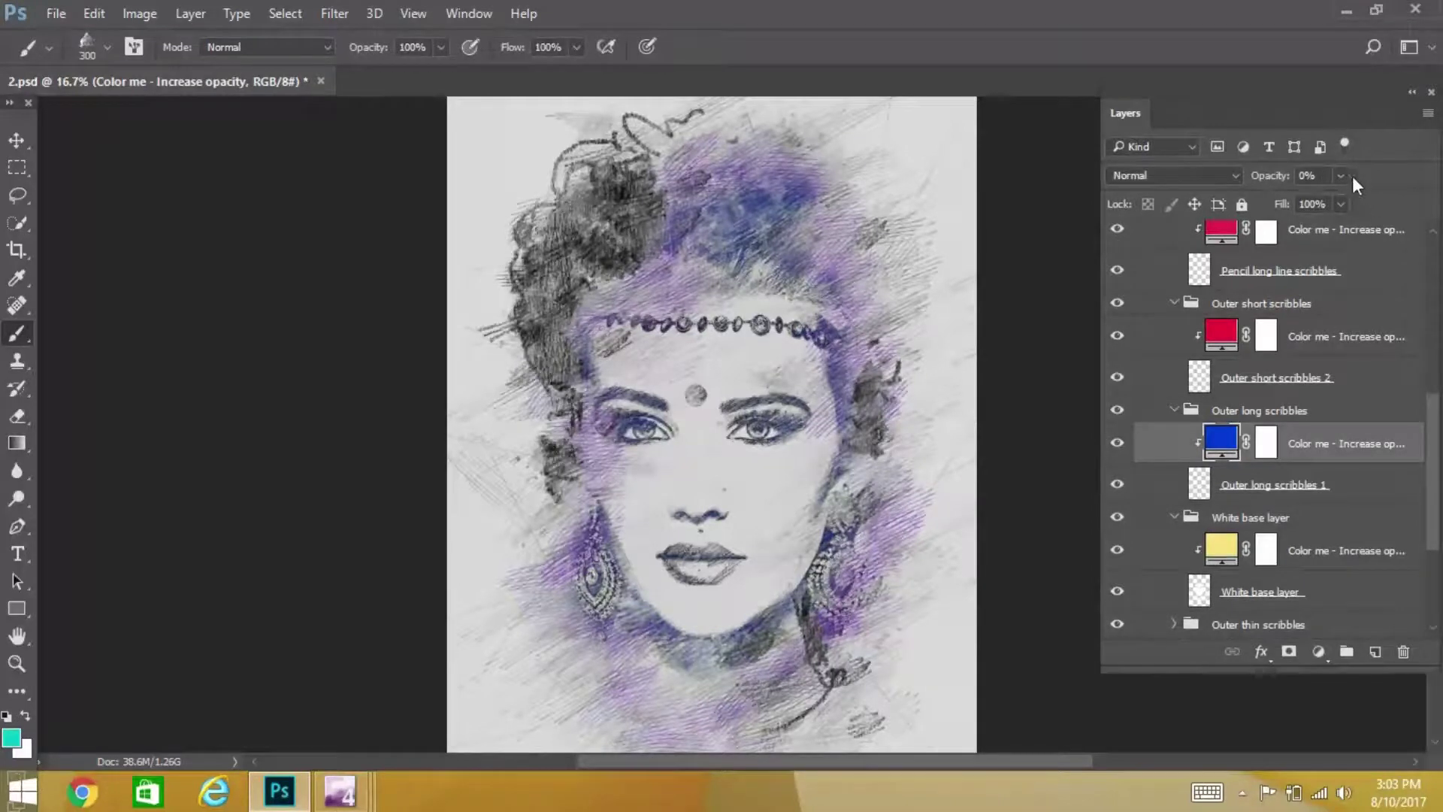
drag(1341, 178, 1431, 206)
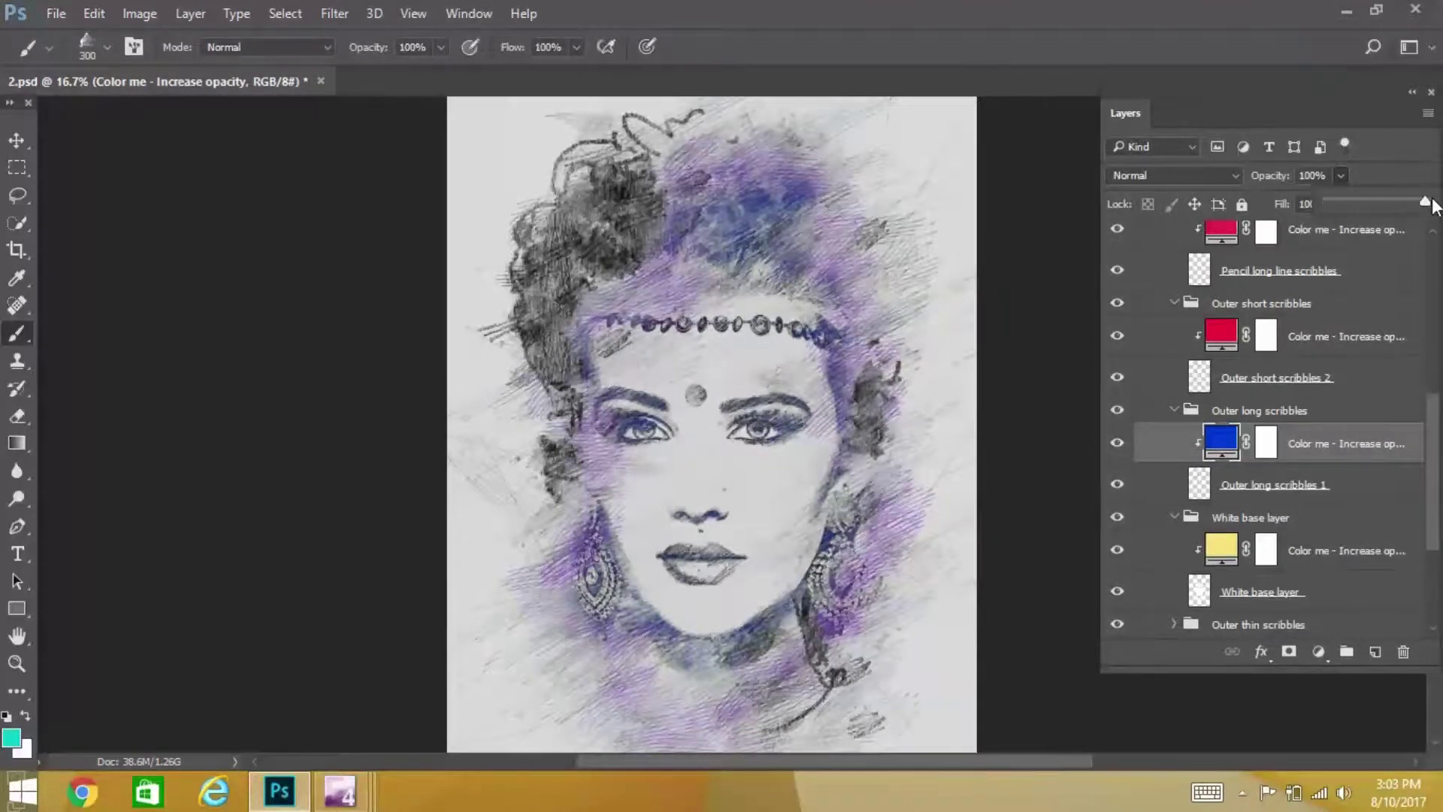
drag(1328, 202, 1328, 201)
- Try the Color me layers of Pencil long line scribbles and Outer short scribbles at 100% opacity and return both to 0%
scroll(1159, 333, up, 3)
click(1159, 333)
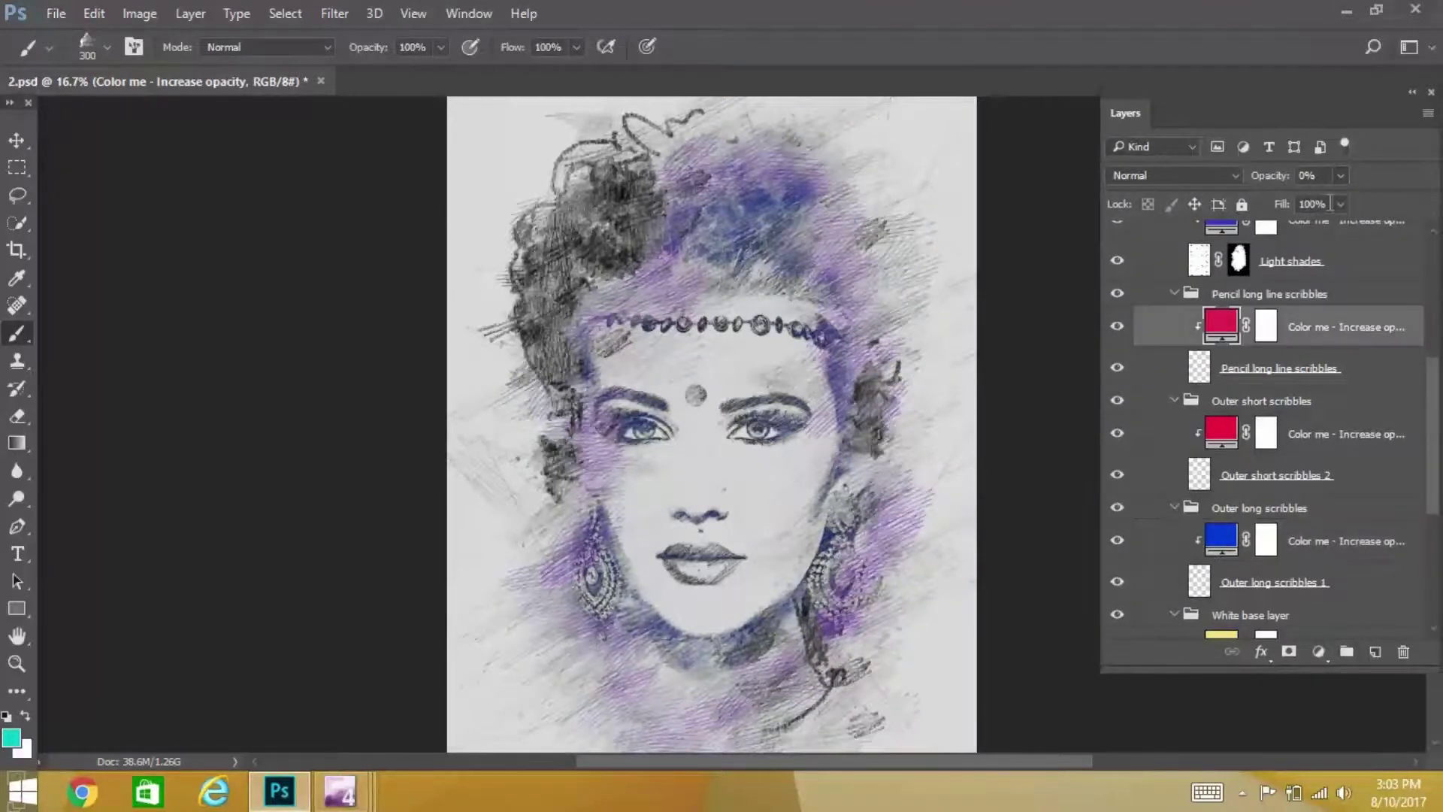
click(1342, 177)
drag(1428, 203, 1431, 202)
click(1224, 433)
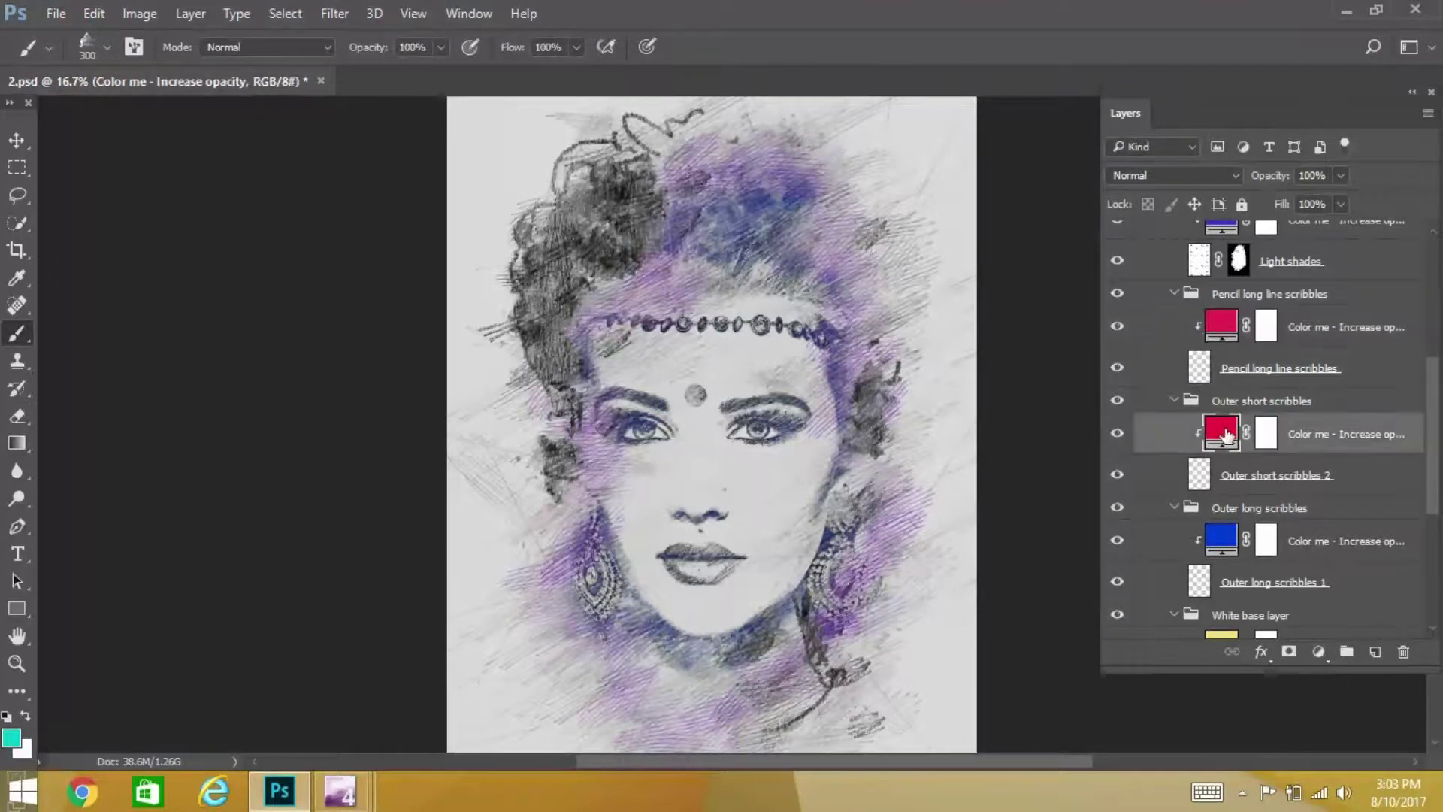
click(1343, 178)
drag(1421, 200, 1319, 202)
click(1245, 308)
click(1340, 177)
drag(1339, 196, 1251, 204)
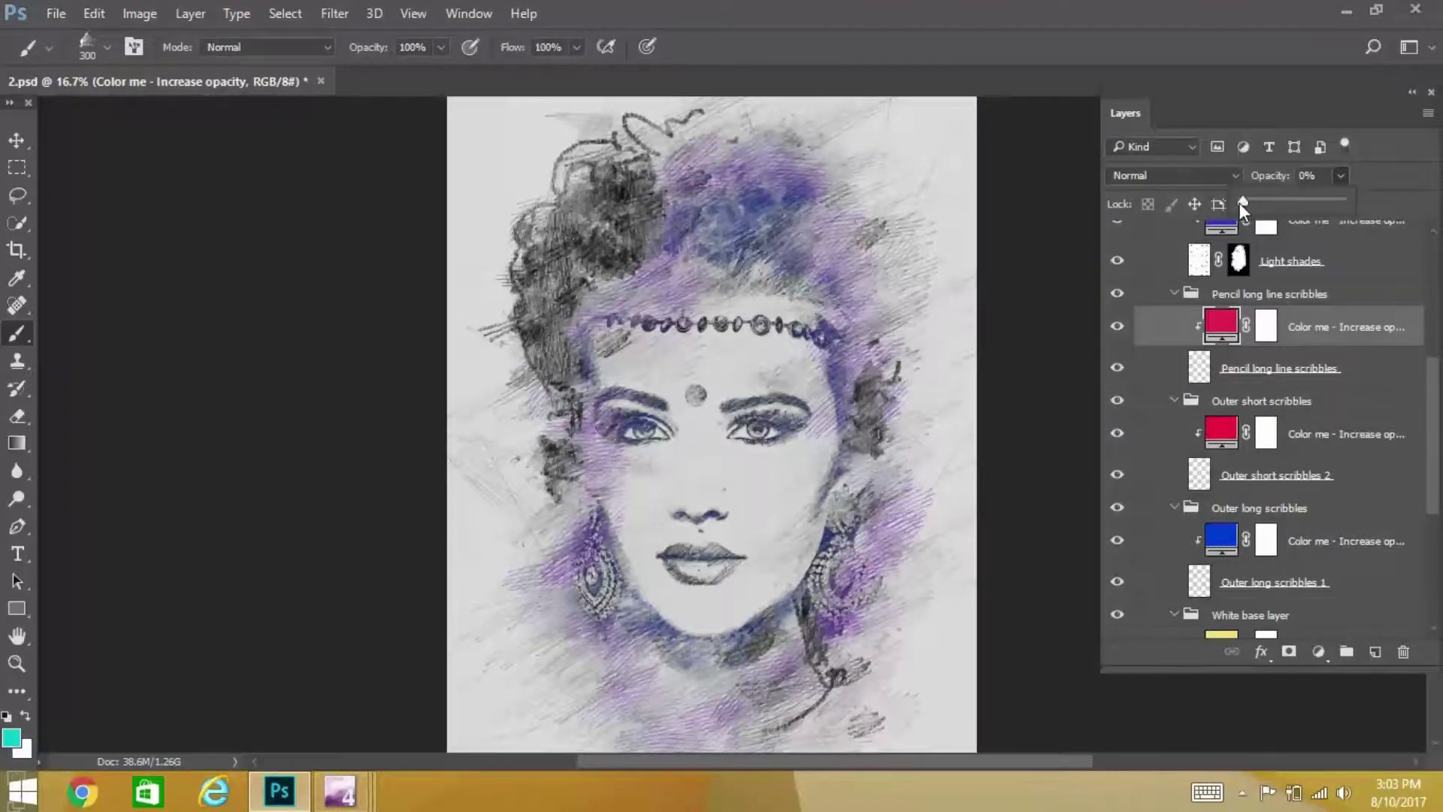
- Collapse the Light shades group, its parent Background lines group and the Color options - Increase opacity group
scroll(1184, 396, up, 4)
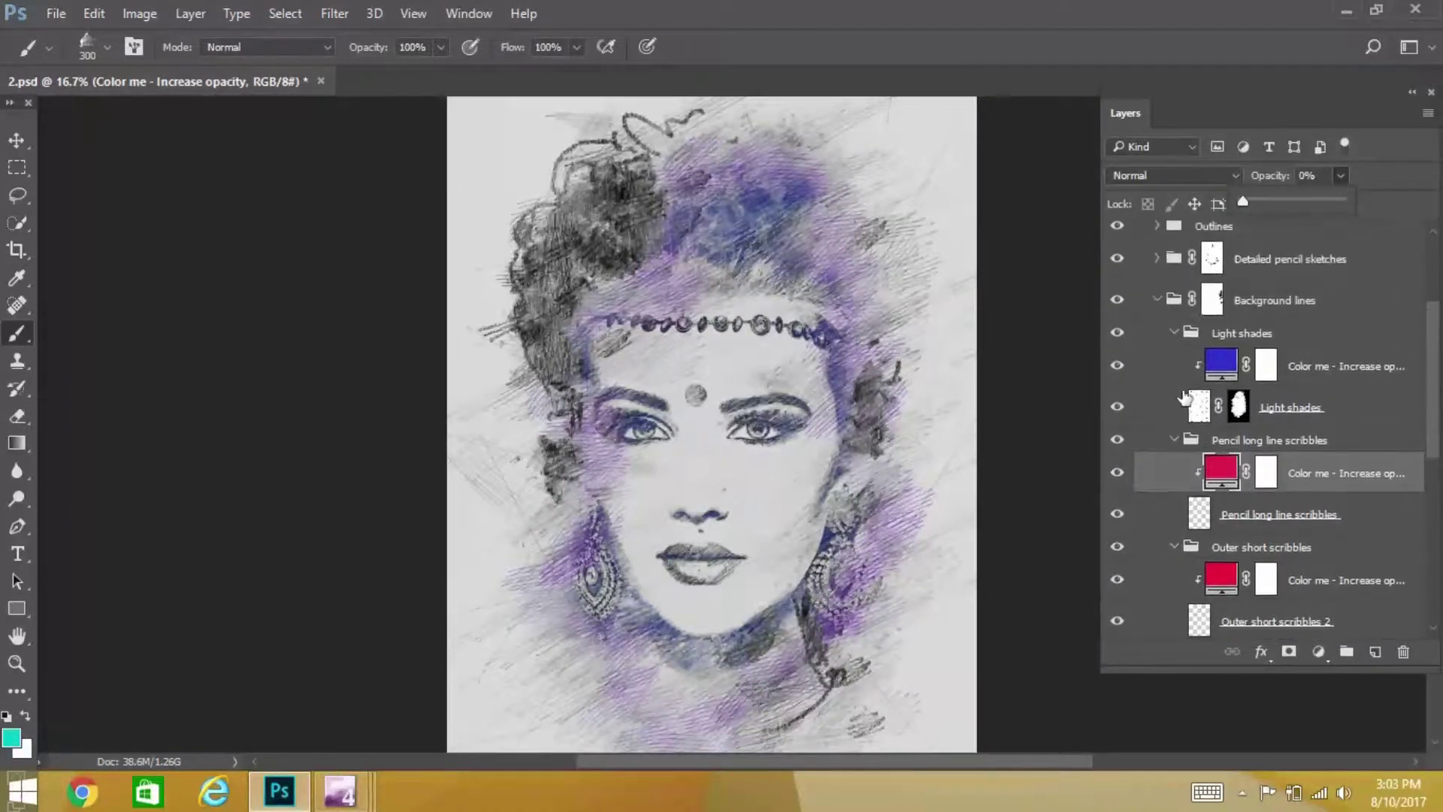
click(1174, 332)
click(1157, 300)
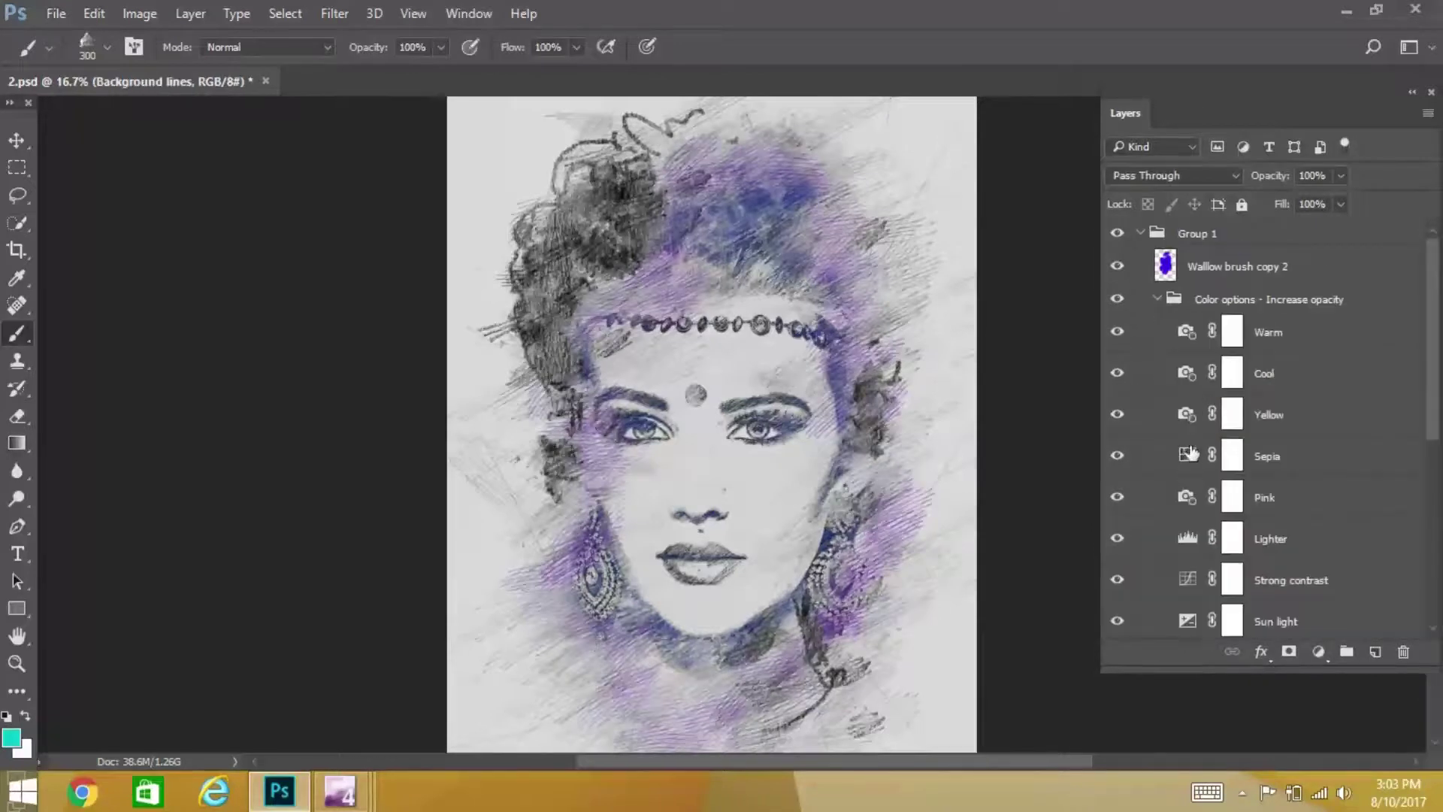
click(1155, 299)
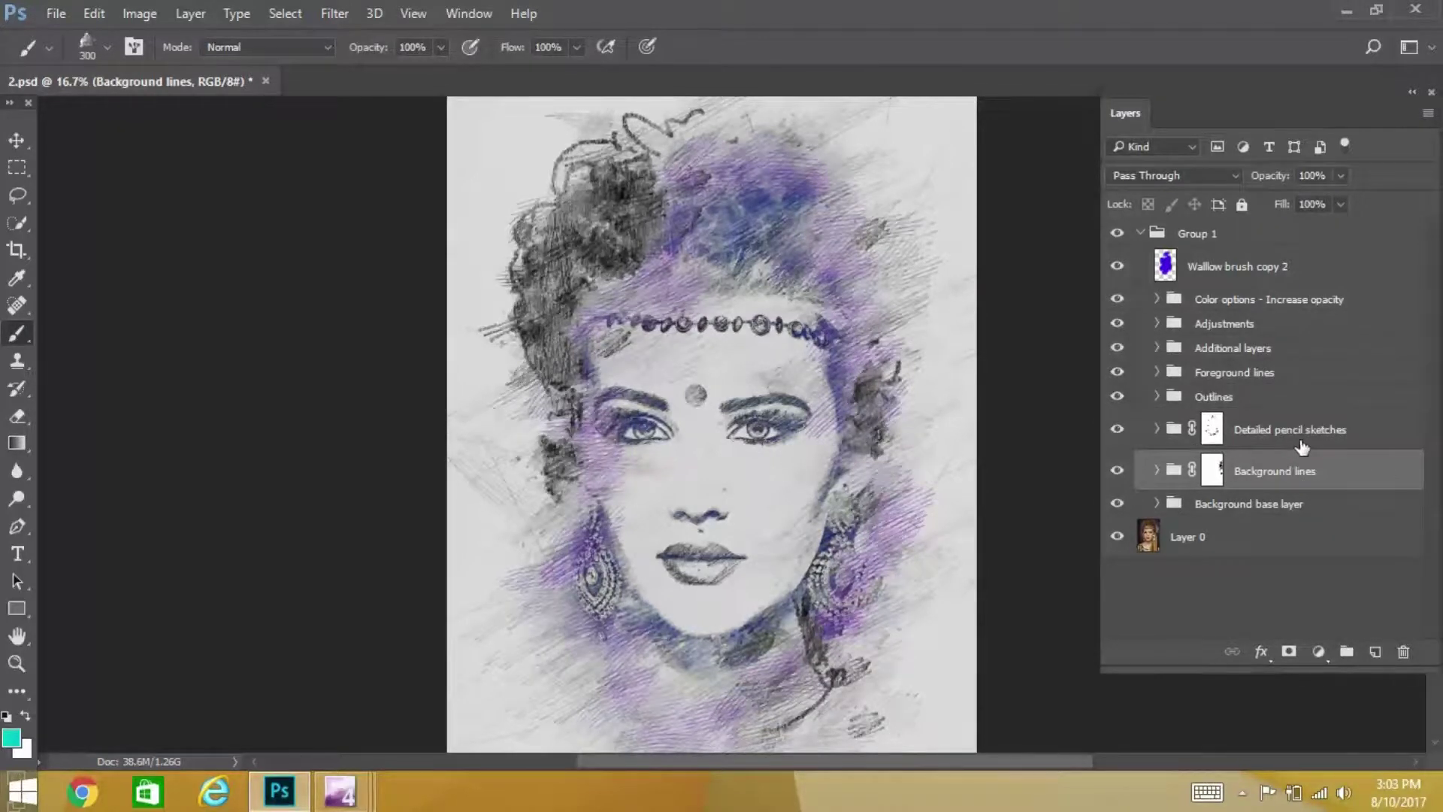
- Expand the Outlines group, switch Outline 1 off and on to compare its effect, and collapse the group
click(1157, 397)
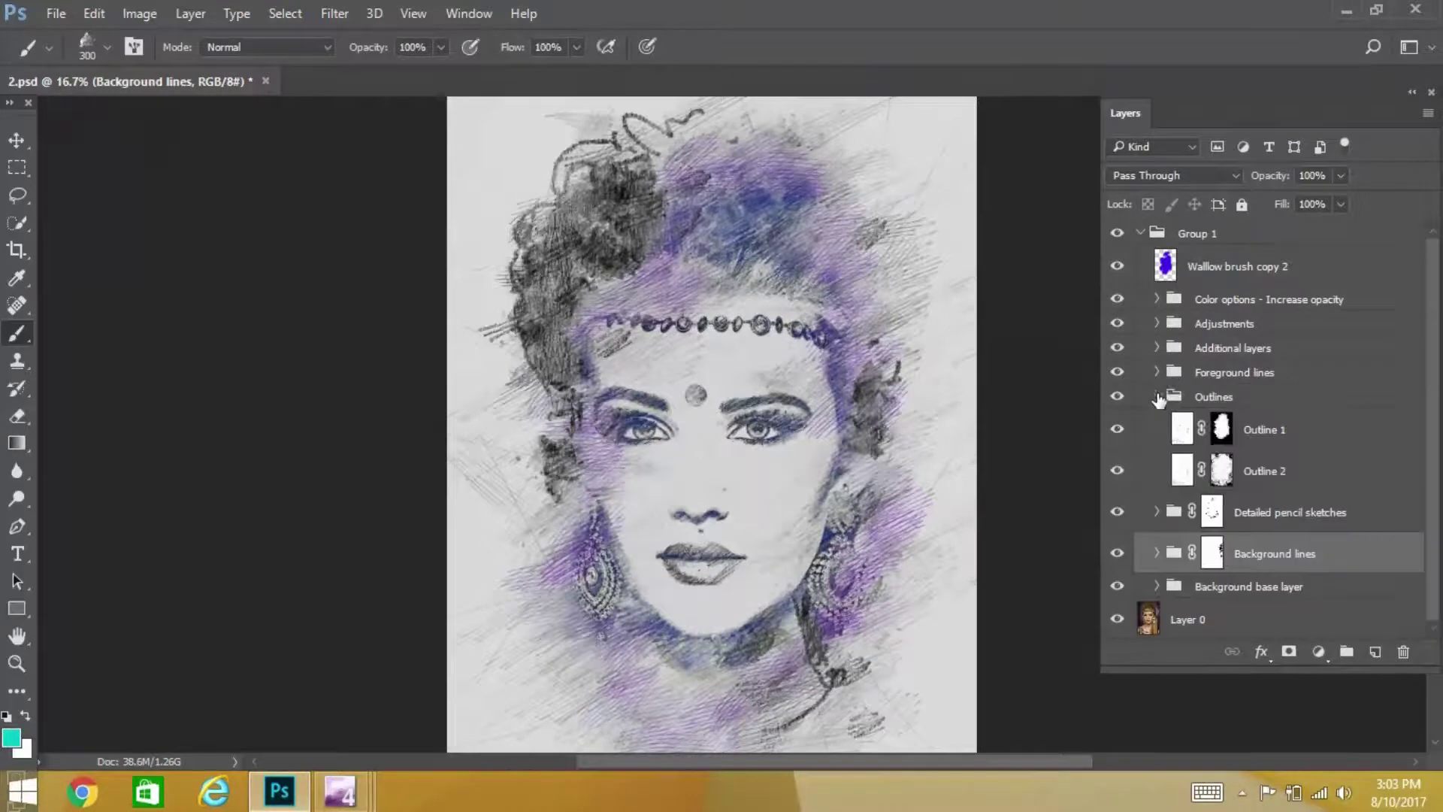
click(1118, 432)
click(1118, 429)
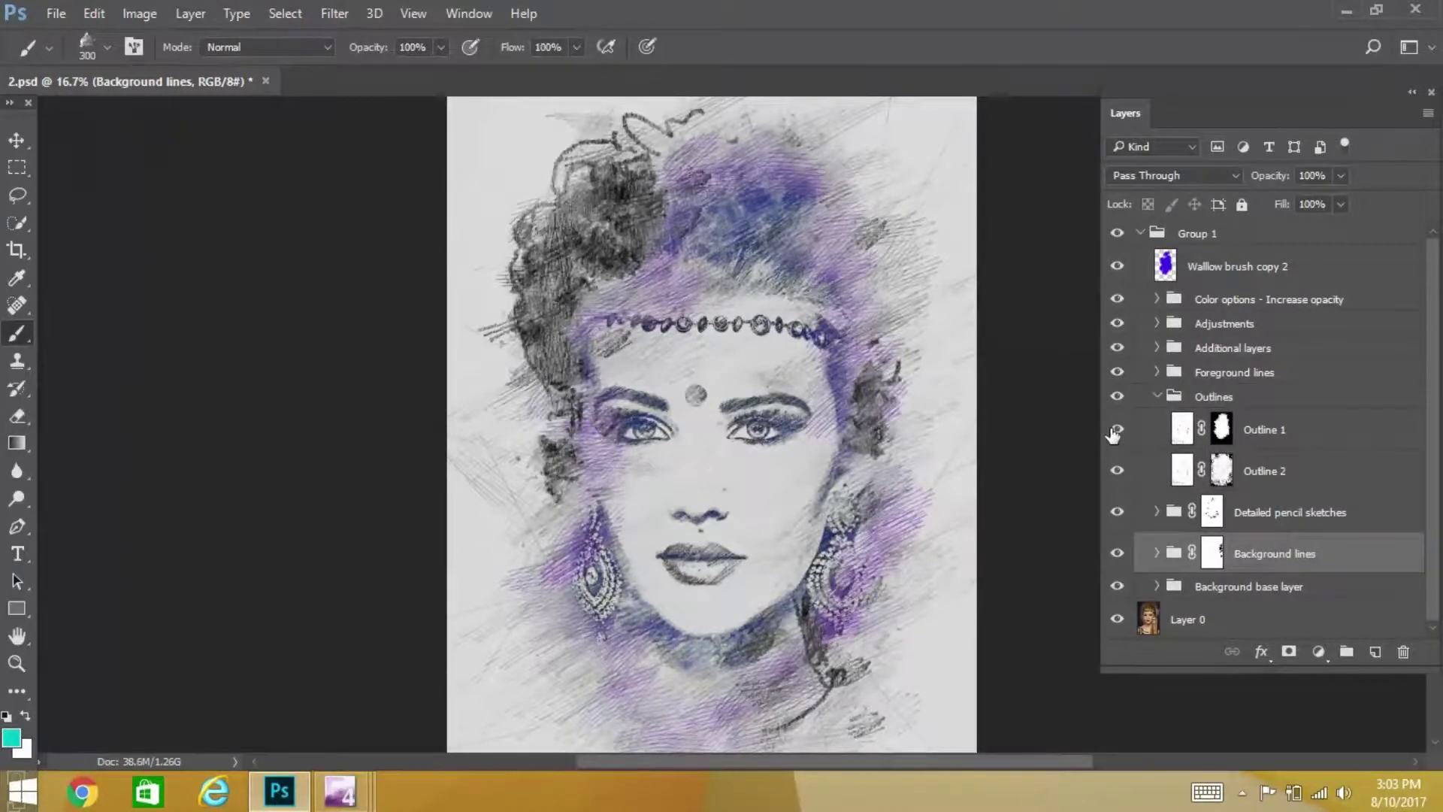
click(1158, 397)
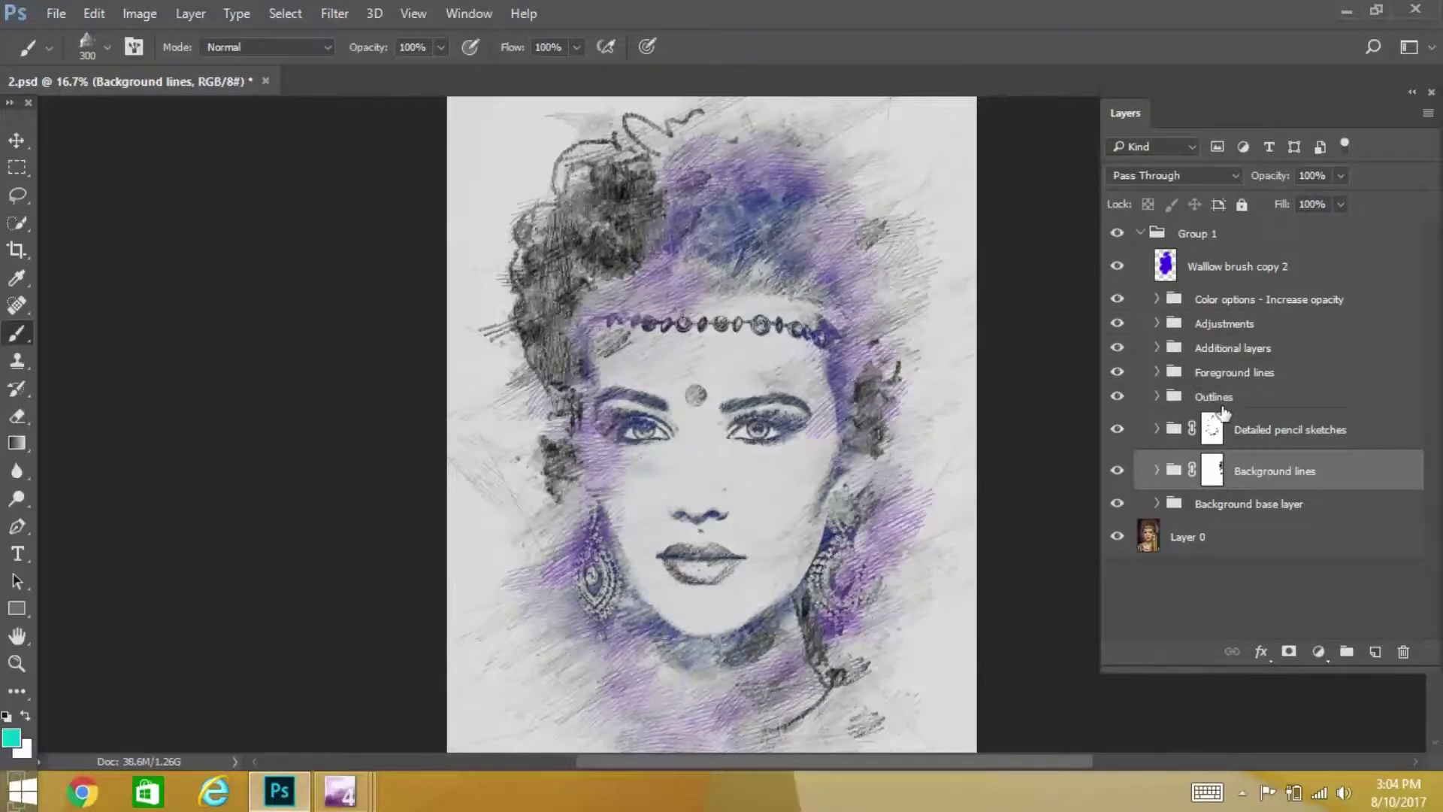
- Briefly open Additional layers, examine Background base layer by switching Background 1 off and on, and collapse both groups
click(1156, 349)
click(1157, 348)
click(1156, 504)
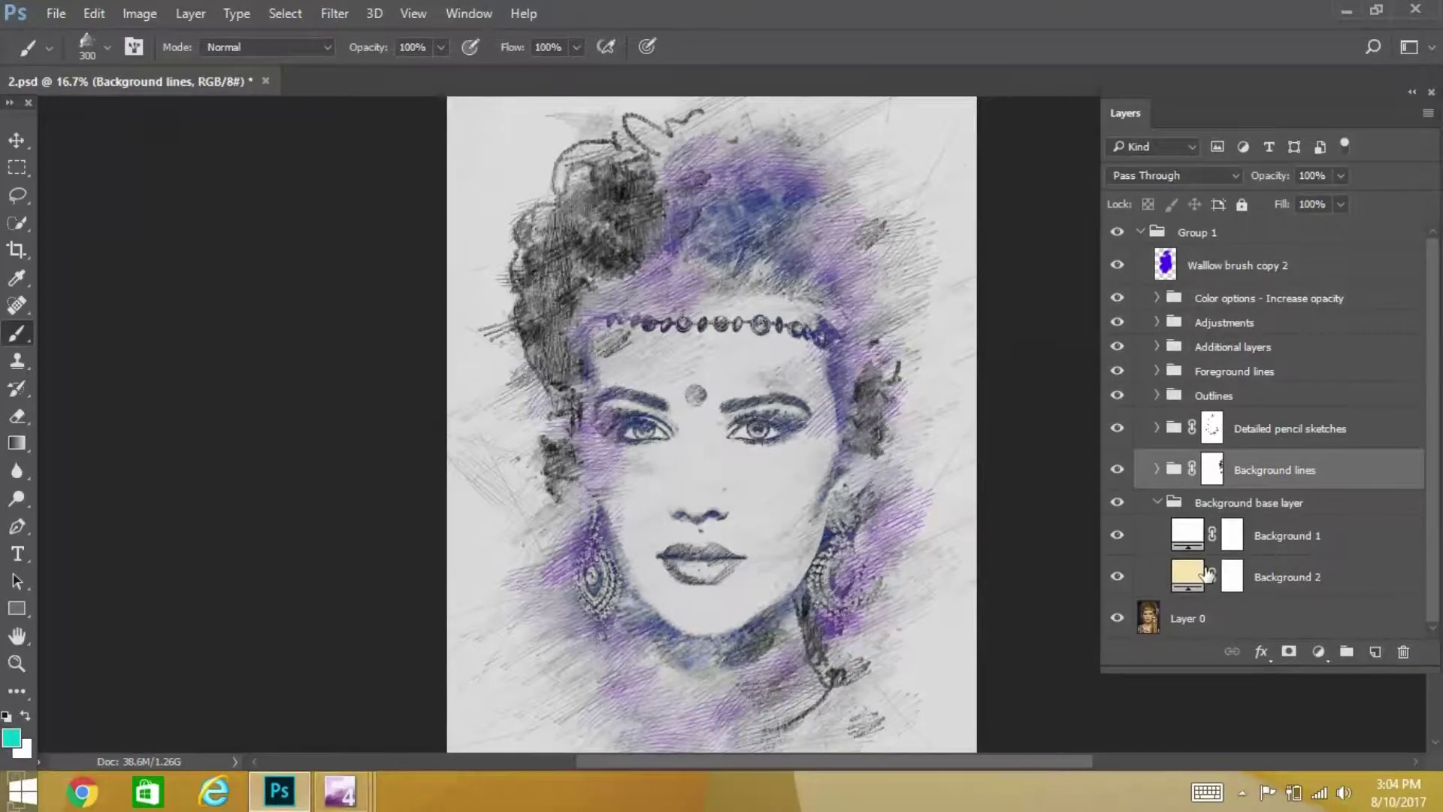
click(1118, 537)
click(1118, 537)
click(1158, 503)
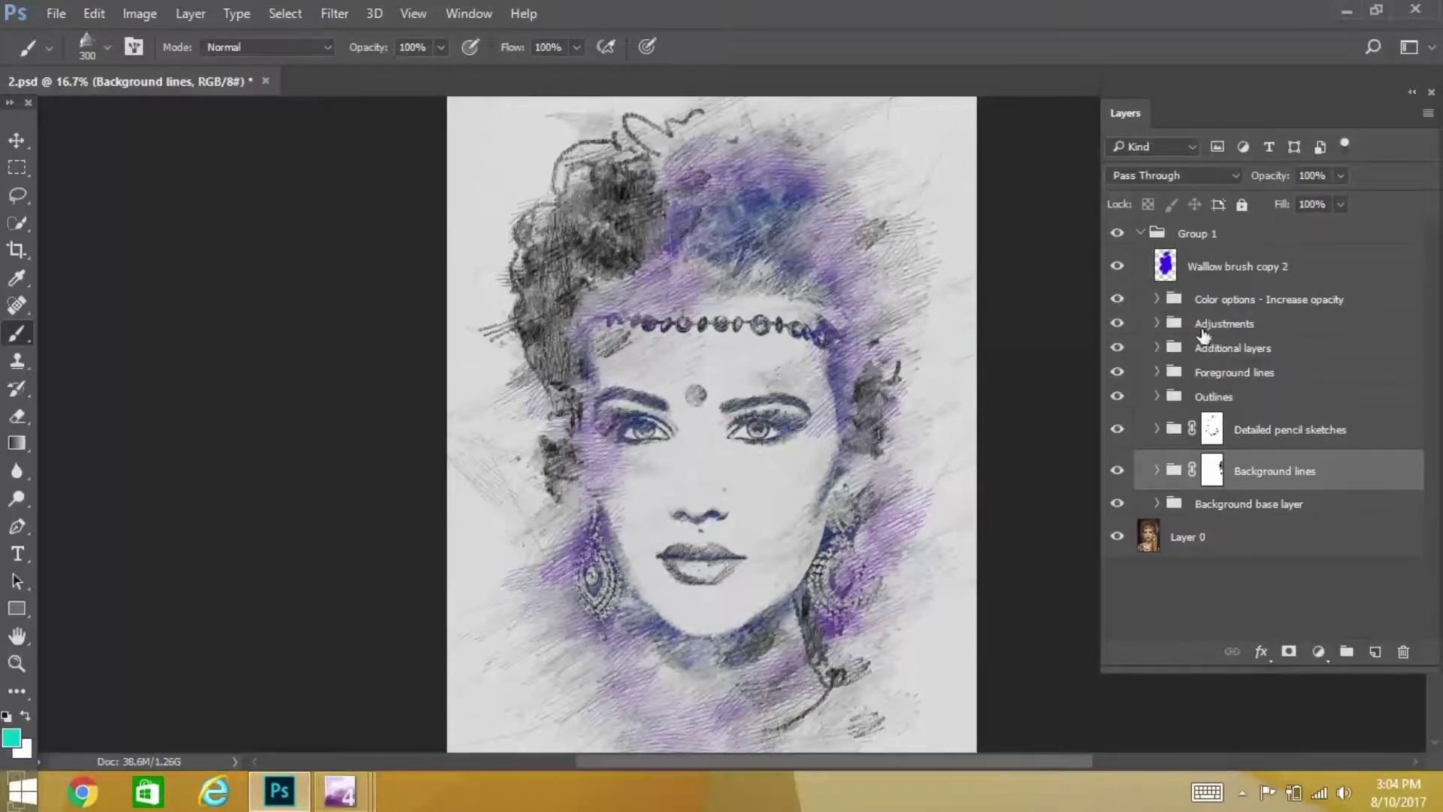
- Expand the Adjustments group and look through its adjustment layers
click(1158, 324)
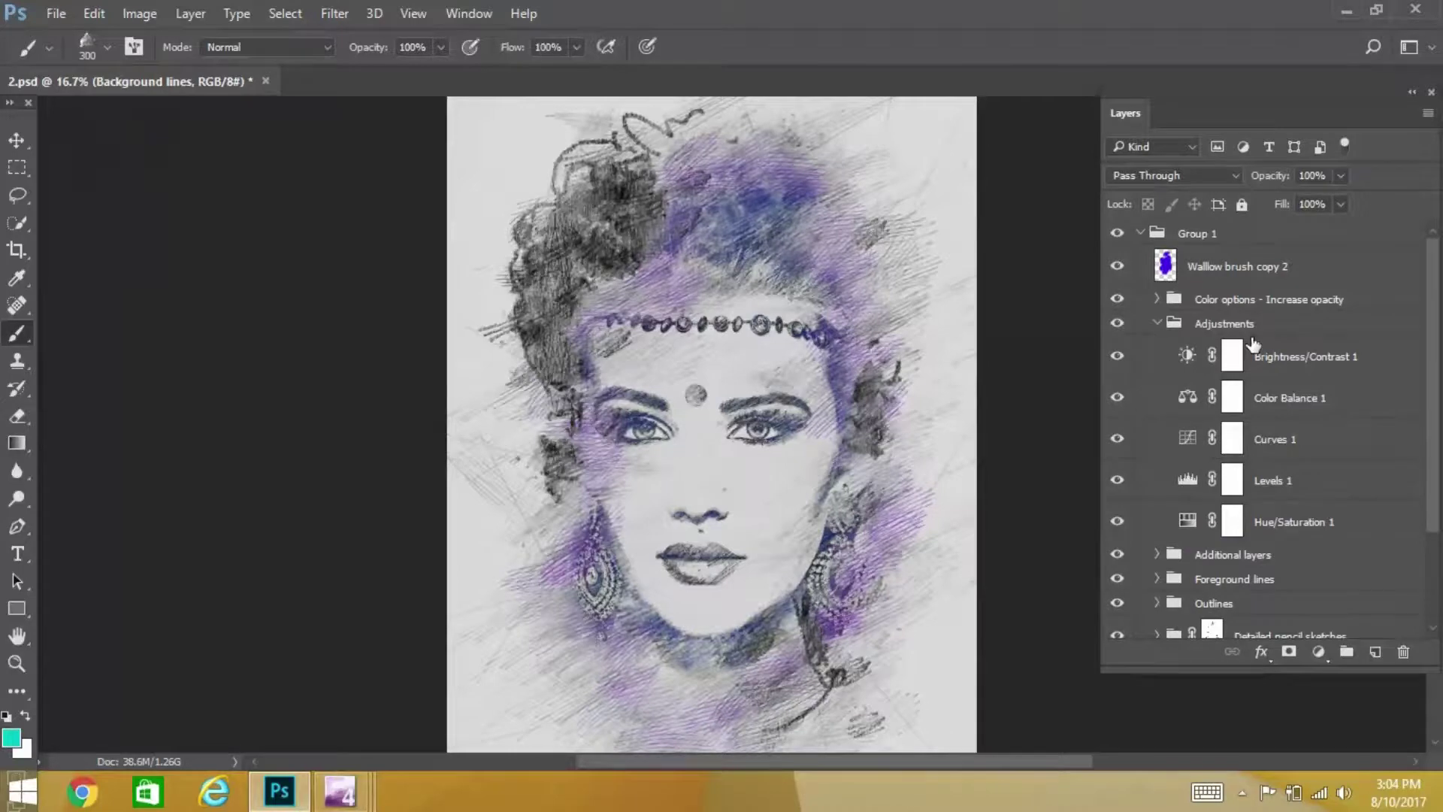
scroll(1233, 488, down, 1)
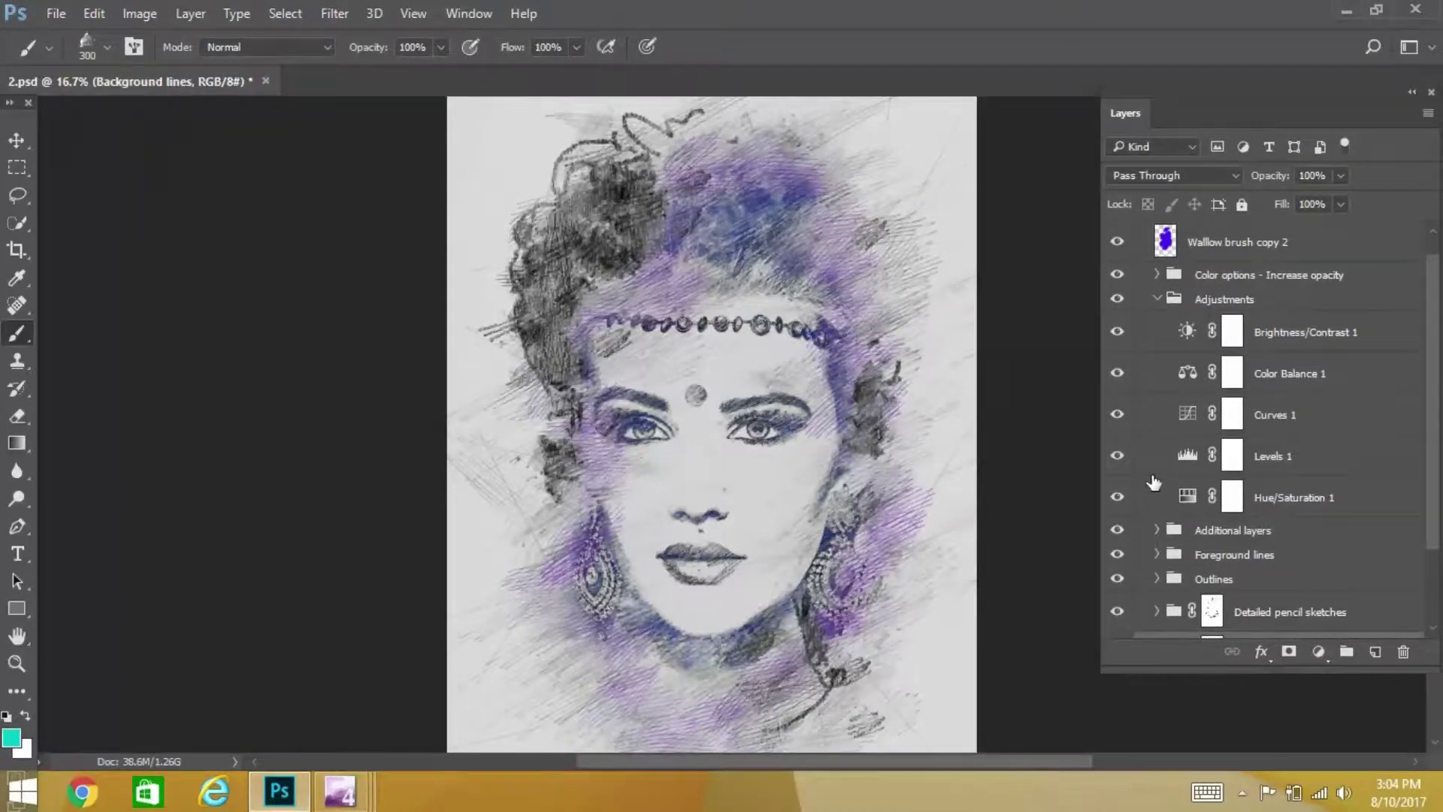
scroll(1170, 526, down, 3)
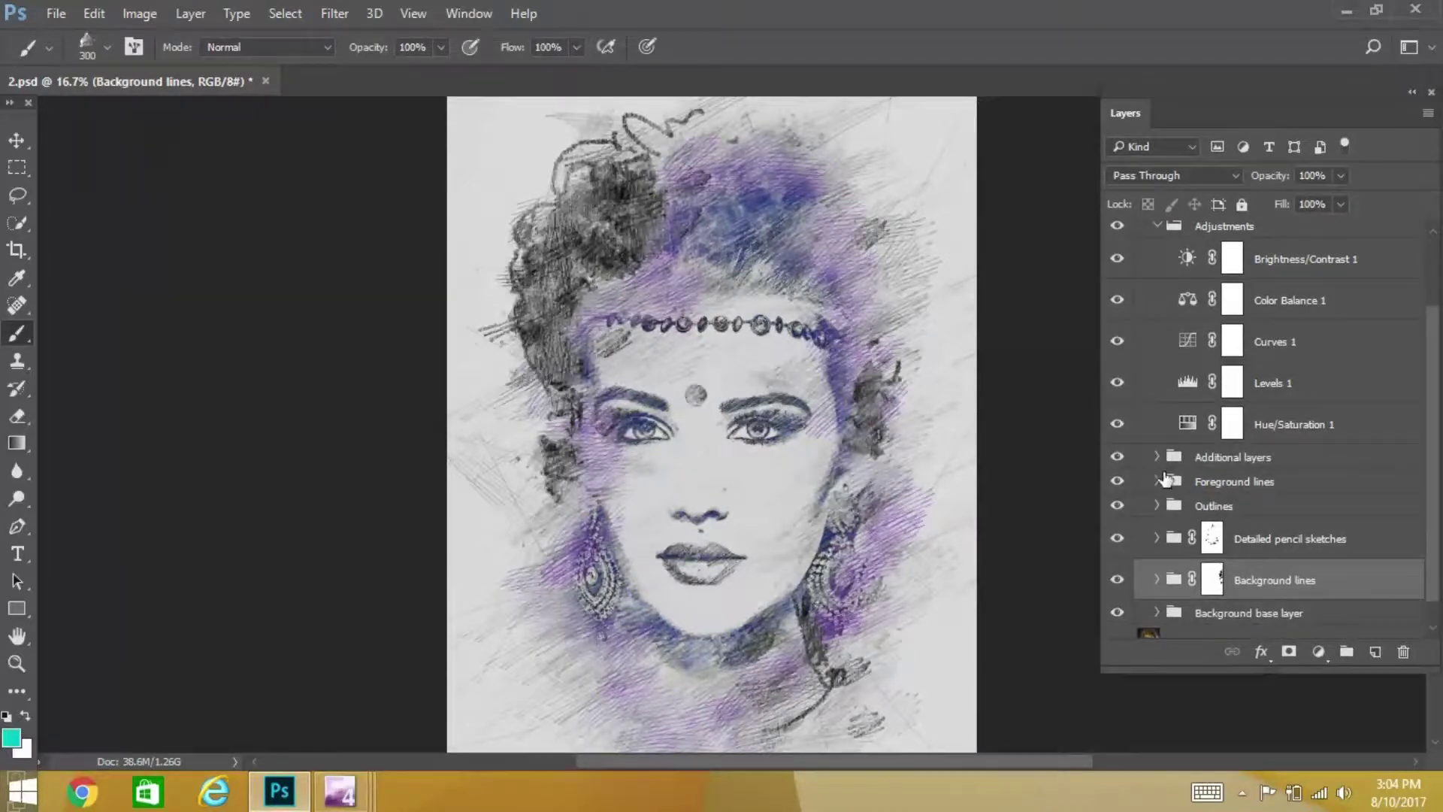
- Expand the Foreground lines group and lower the purple Color me layer of Foreground lines 2 to about 0% opacity
click(1156, 481)
scroll(1206, 503, down, 3)
click(1210, 508)
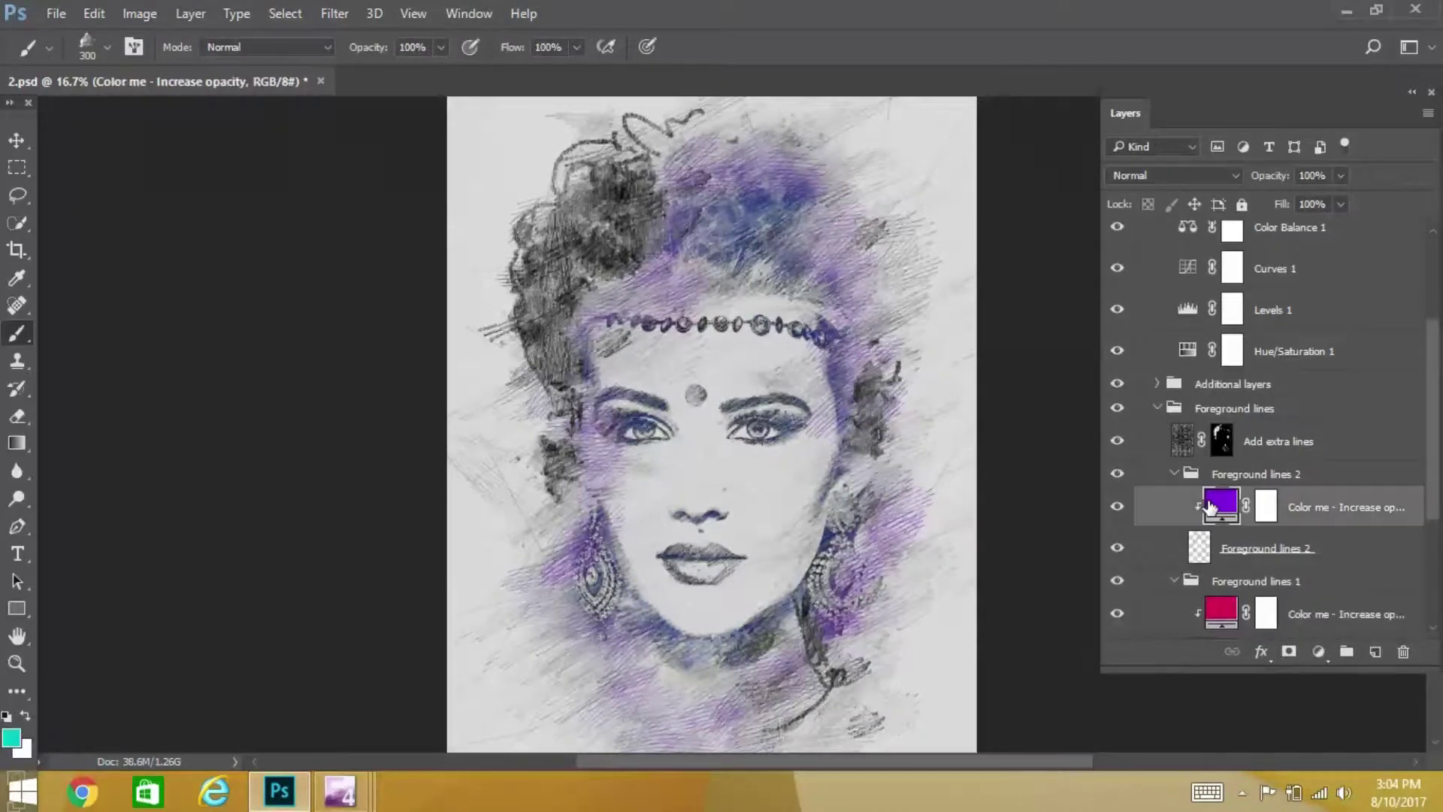
click(1341, 176)
click(1246, 201)
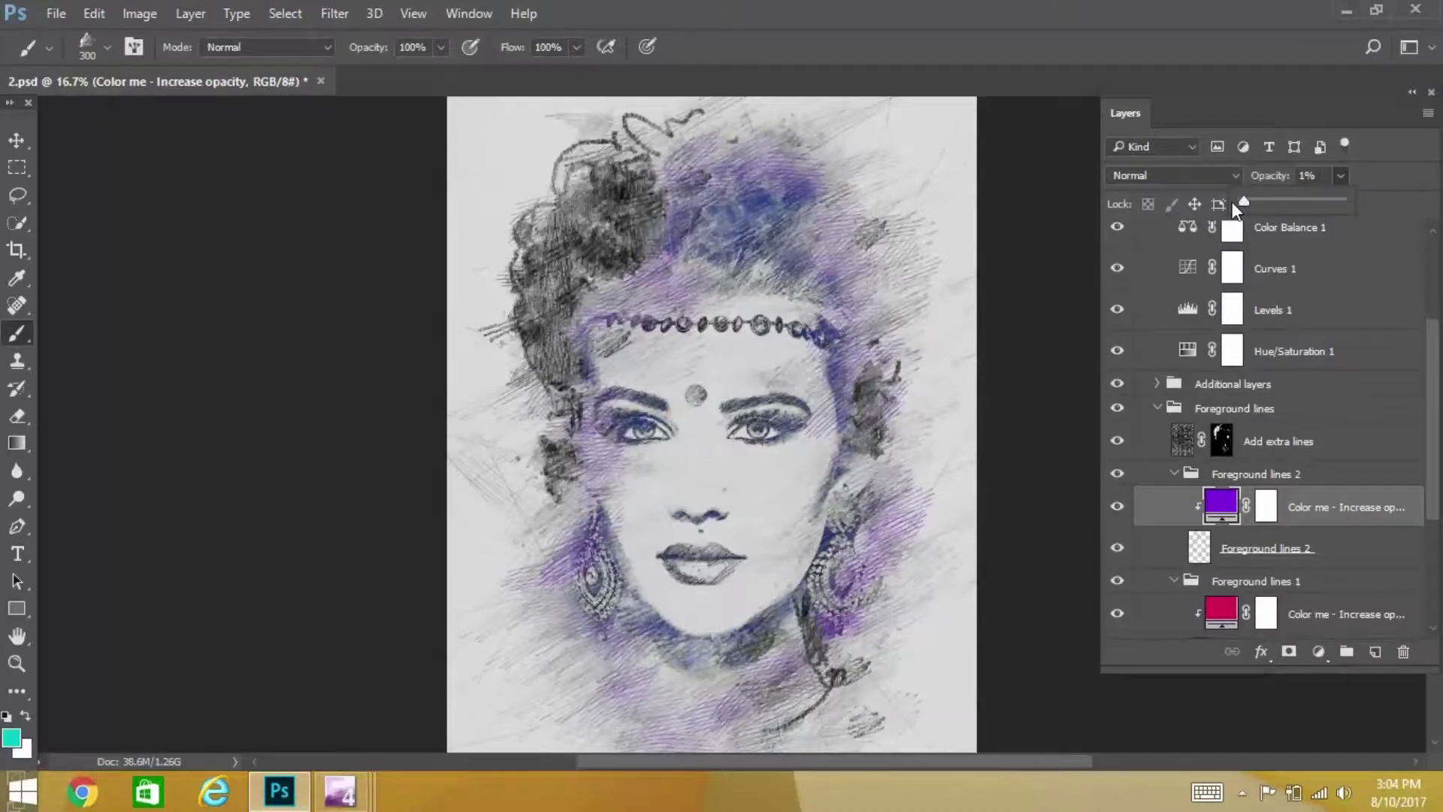
- Check the Color me layer of Foreground lines 1 and collapse the Foreground lines 1 and Foreground lines 2 groups
click(1222, 610)
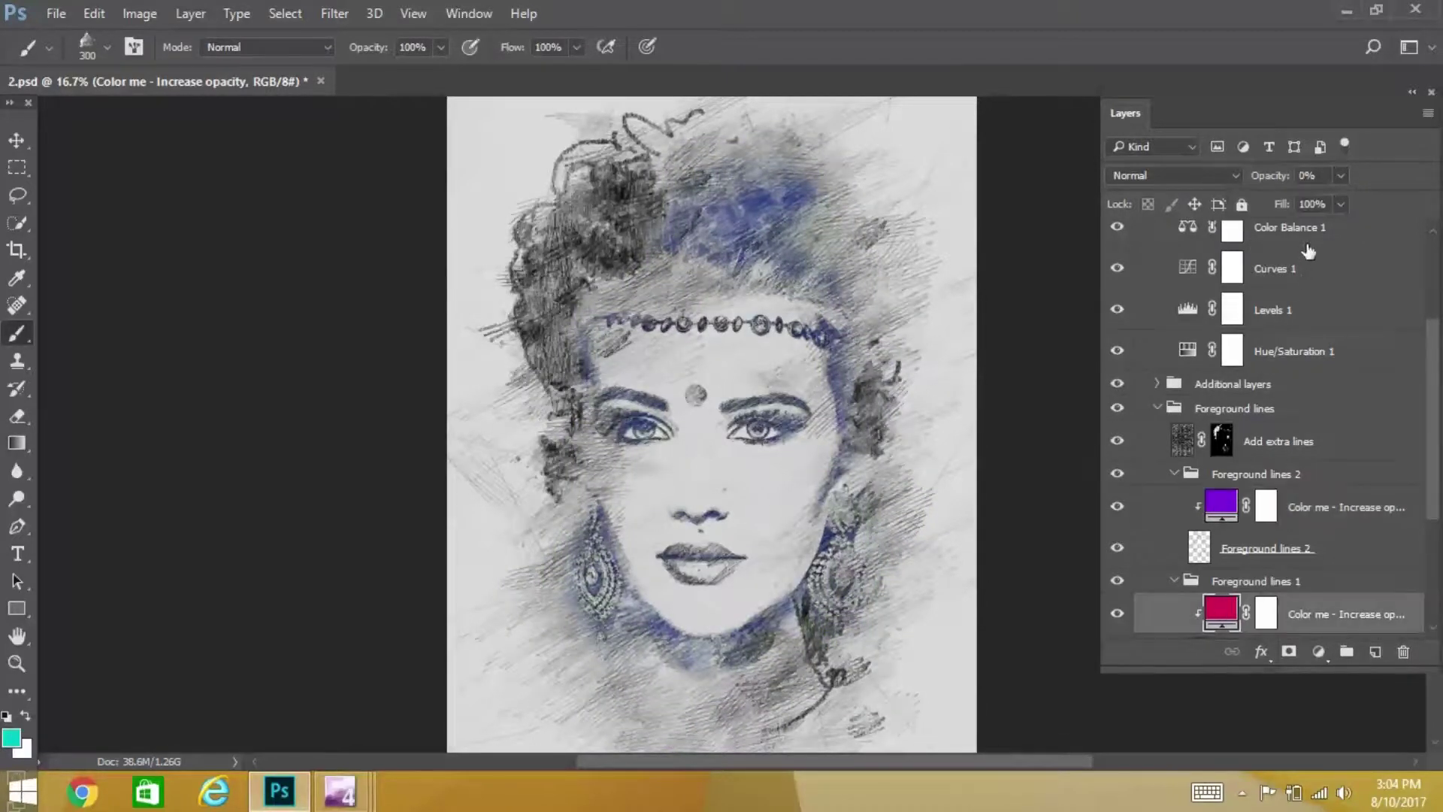
scroll(1217, 451, down, 1)
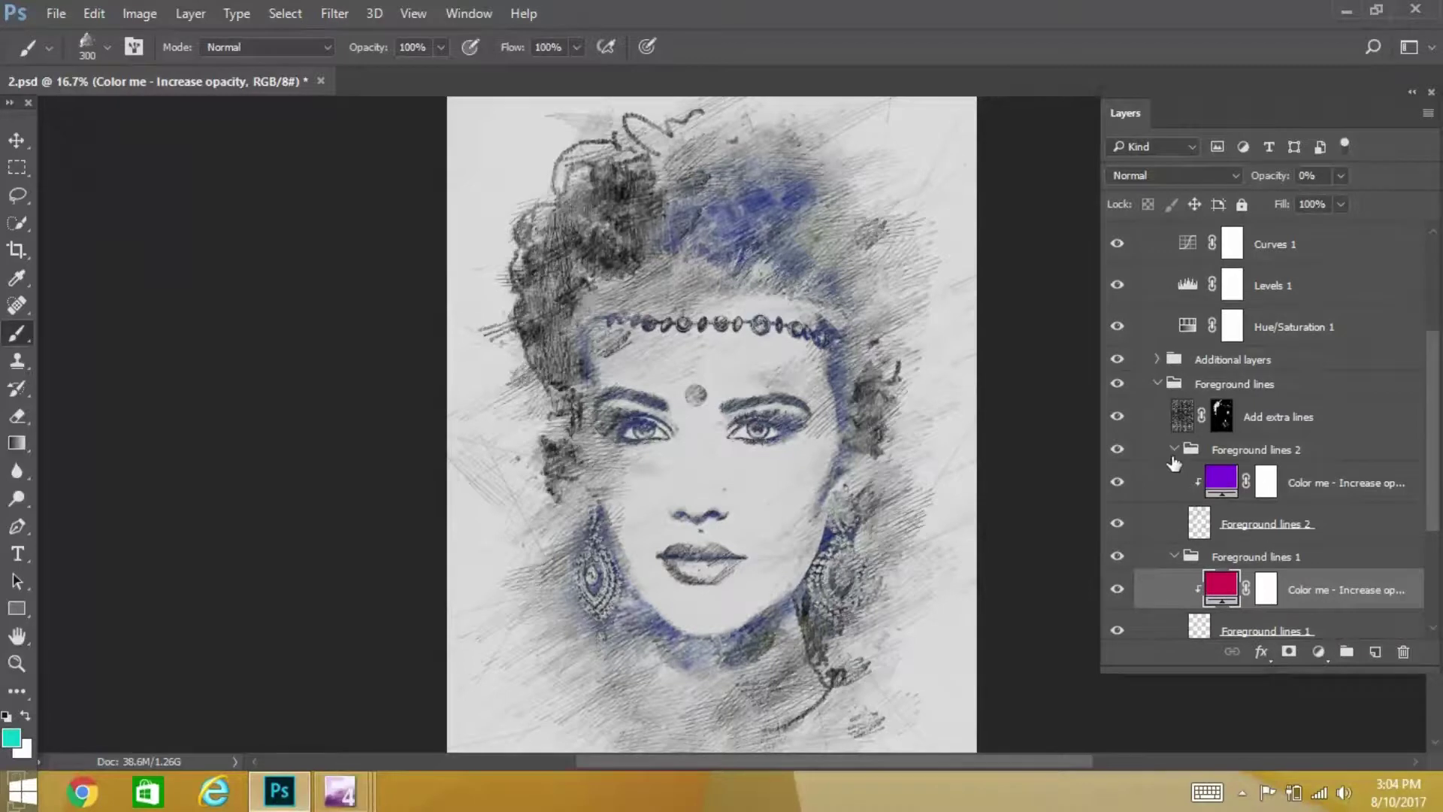
scroll(1206, 481, down, 1)
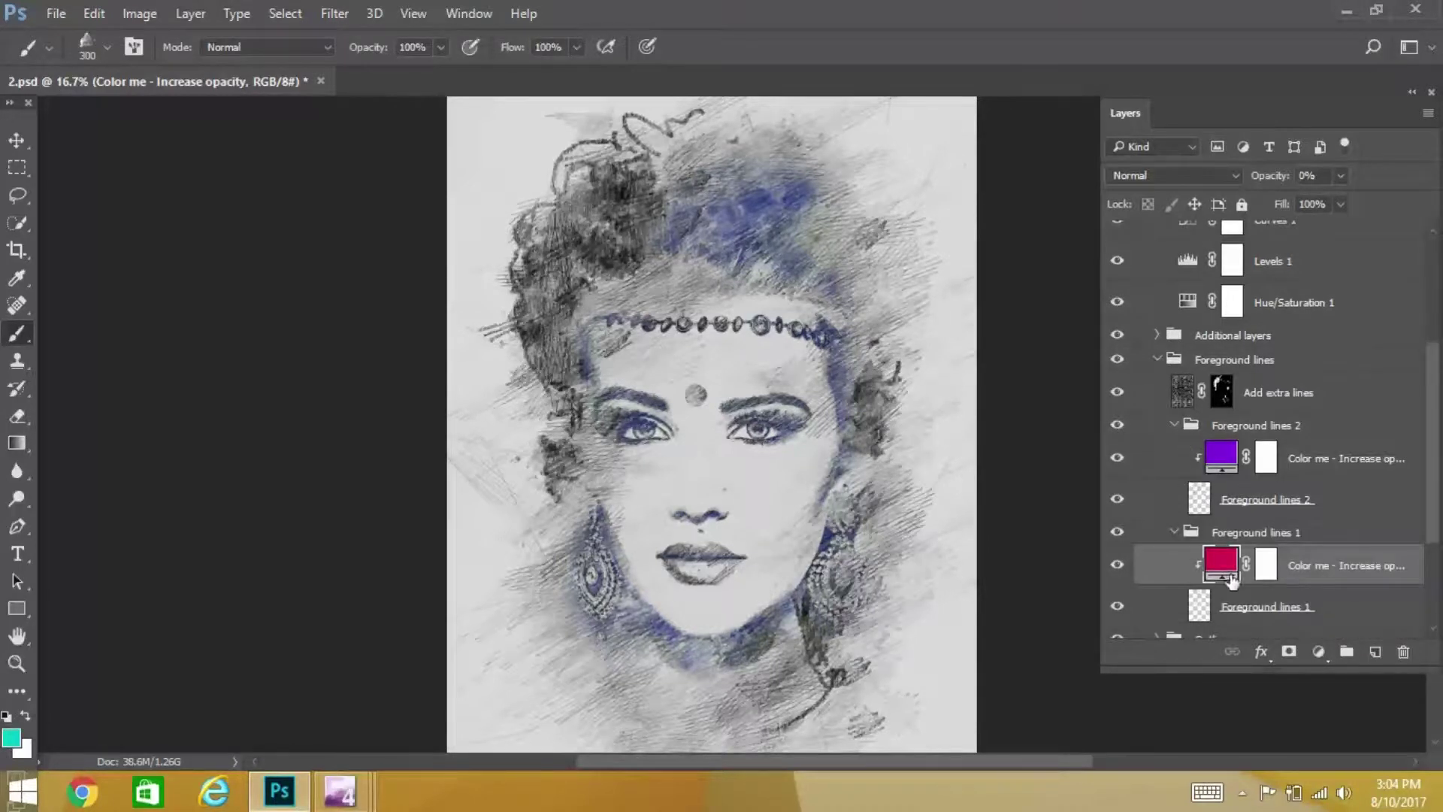
click(1175, 533)
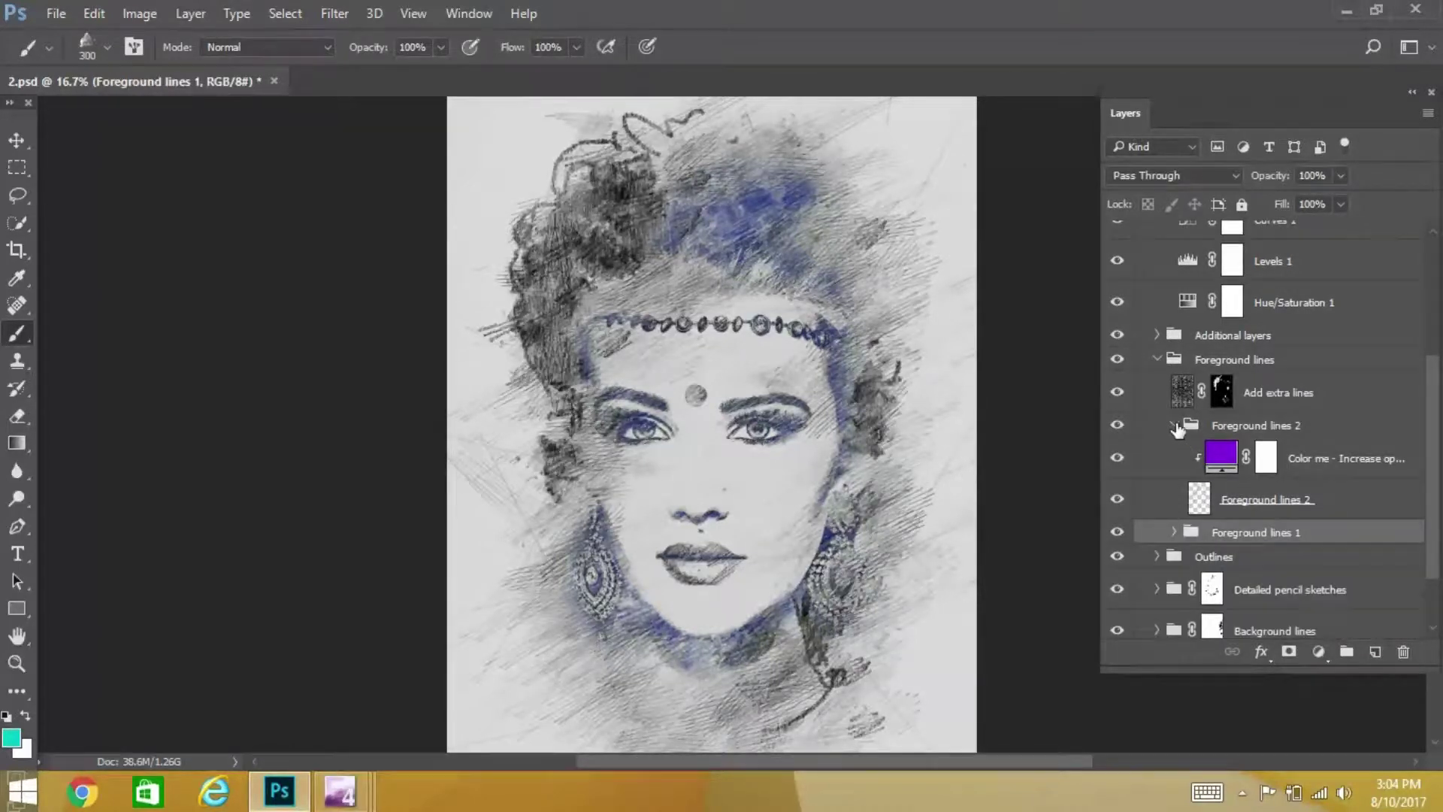
click(1174, 429)
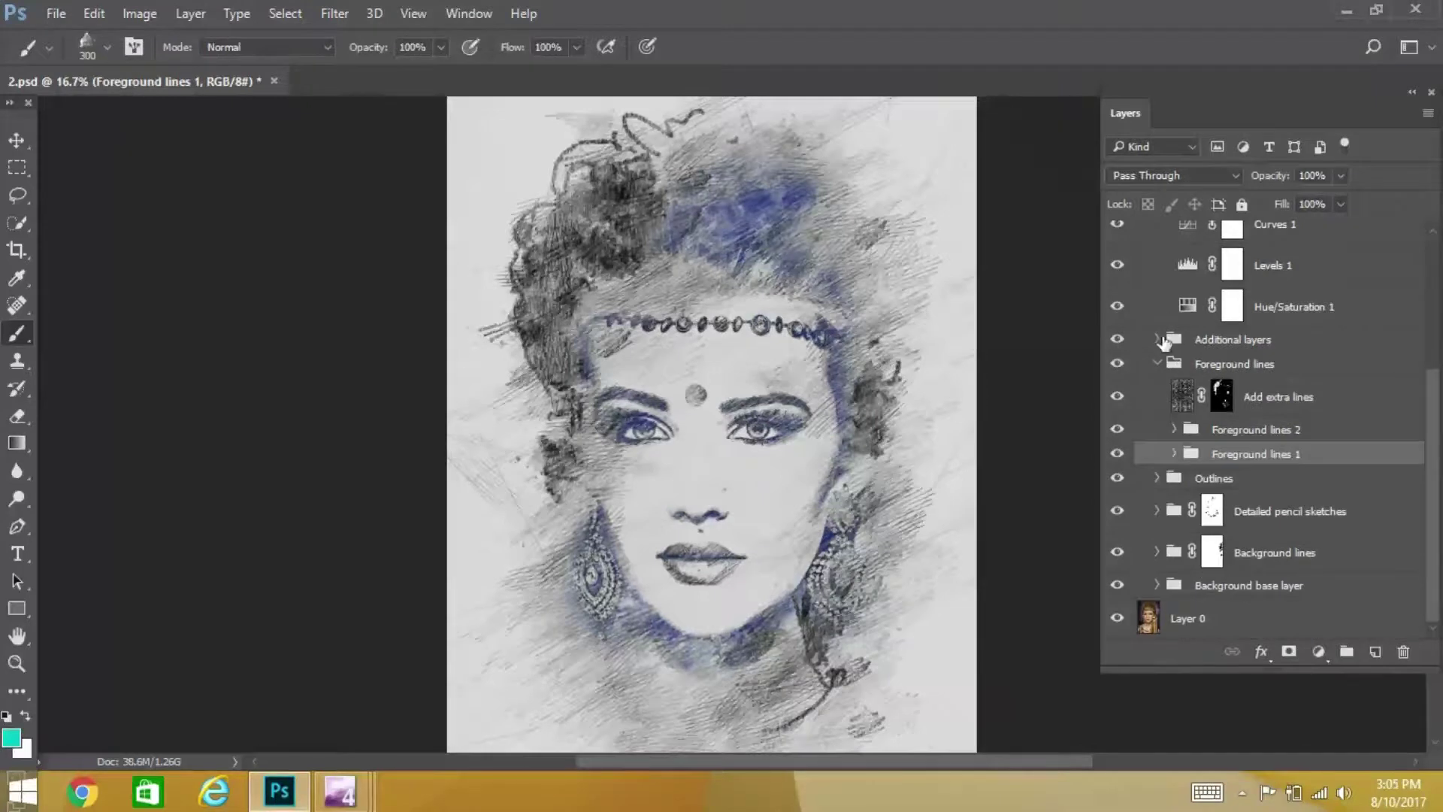
- Try a saturation of -100 on the Hue/Saturation 1 adjustment layer, reset it to -2 and collapse its properties
scroll(1183, 375, up, 4)
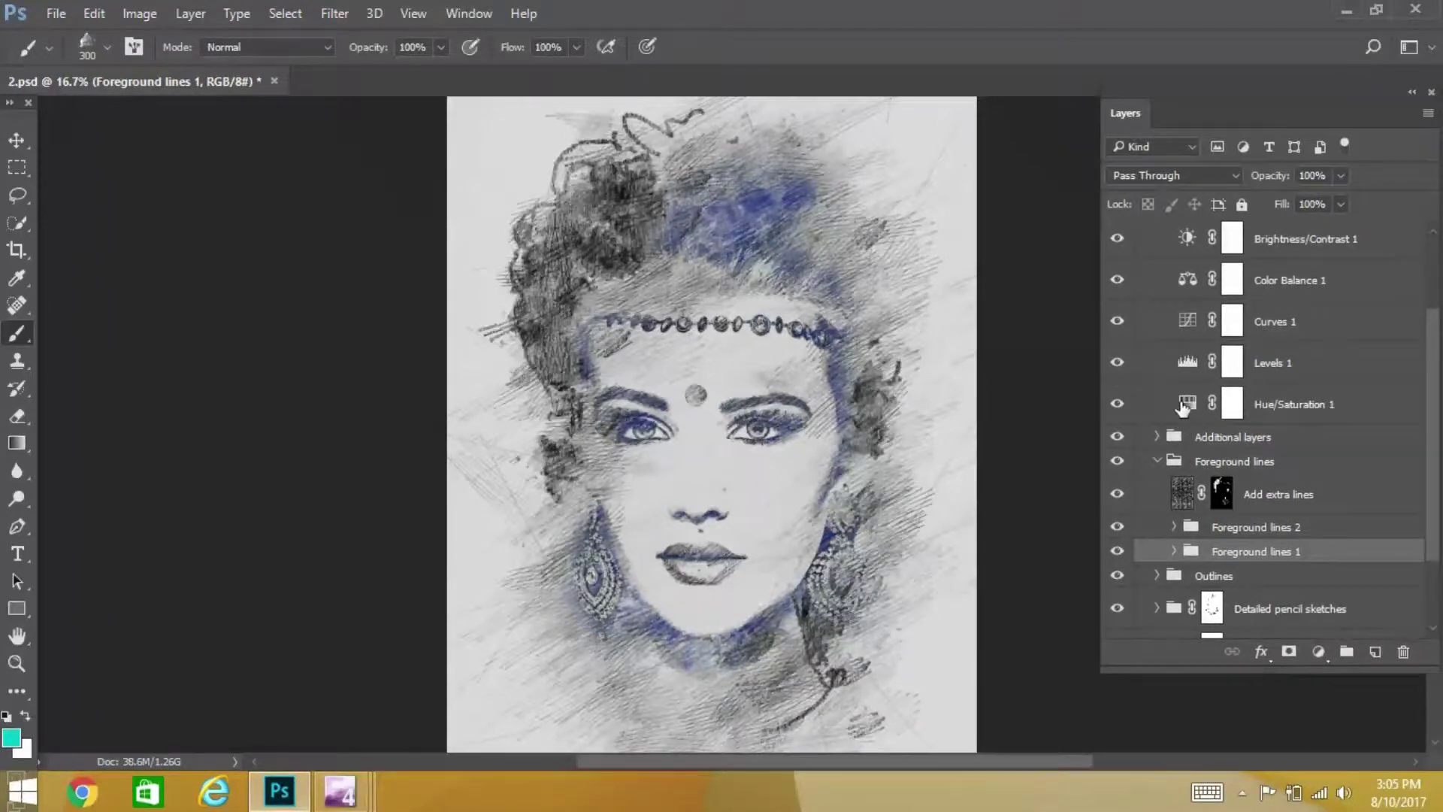
double_click(1184, 407)
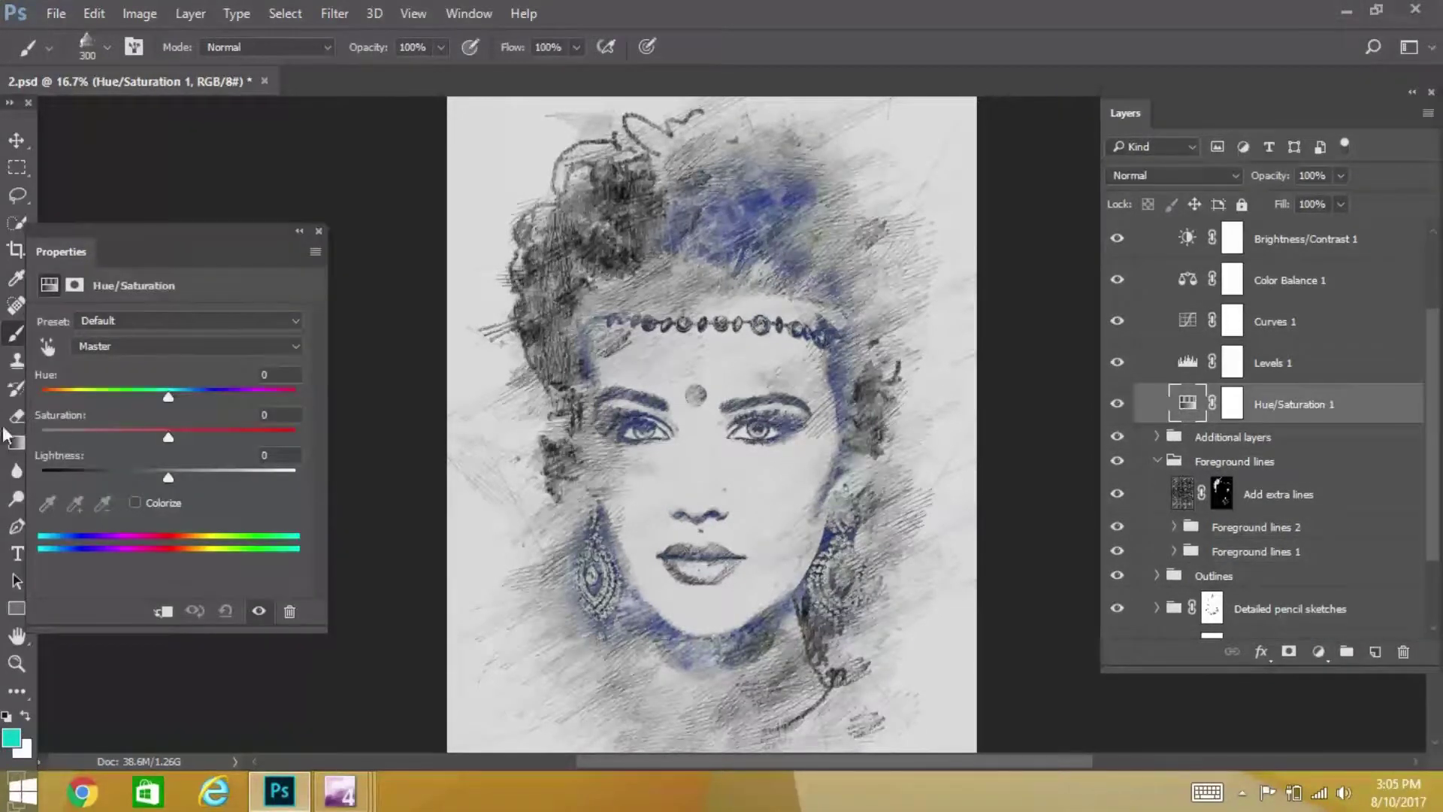
drag(76, 434, 38, 435)
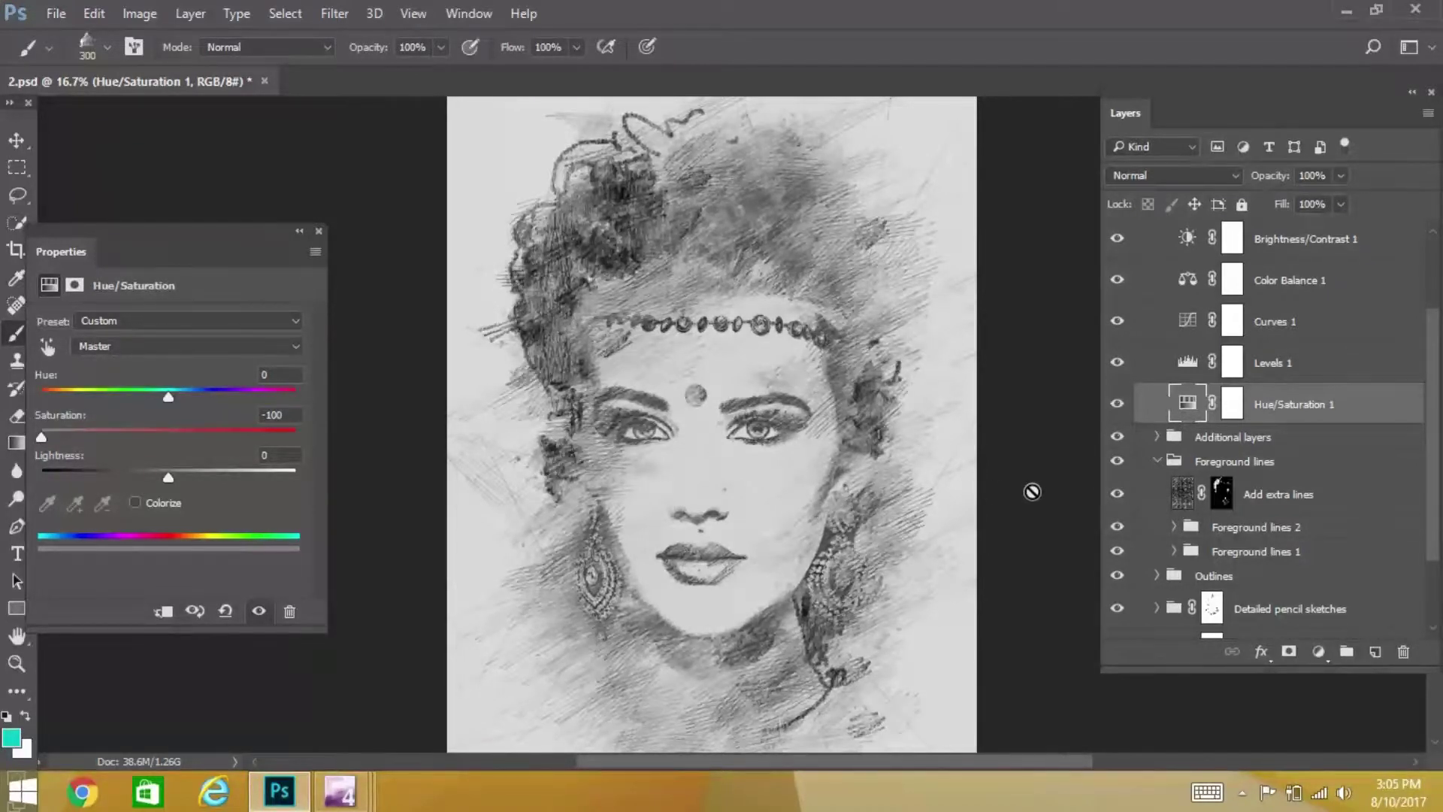
click(166, 430)
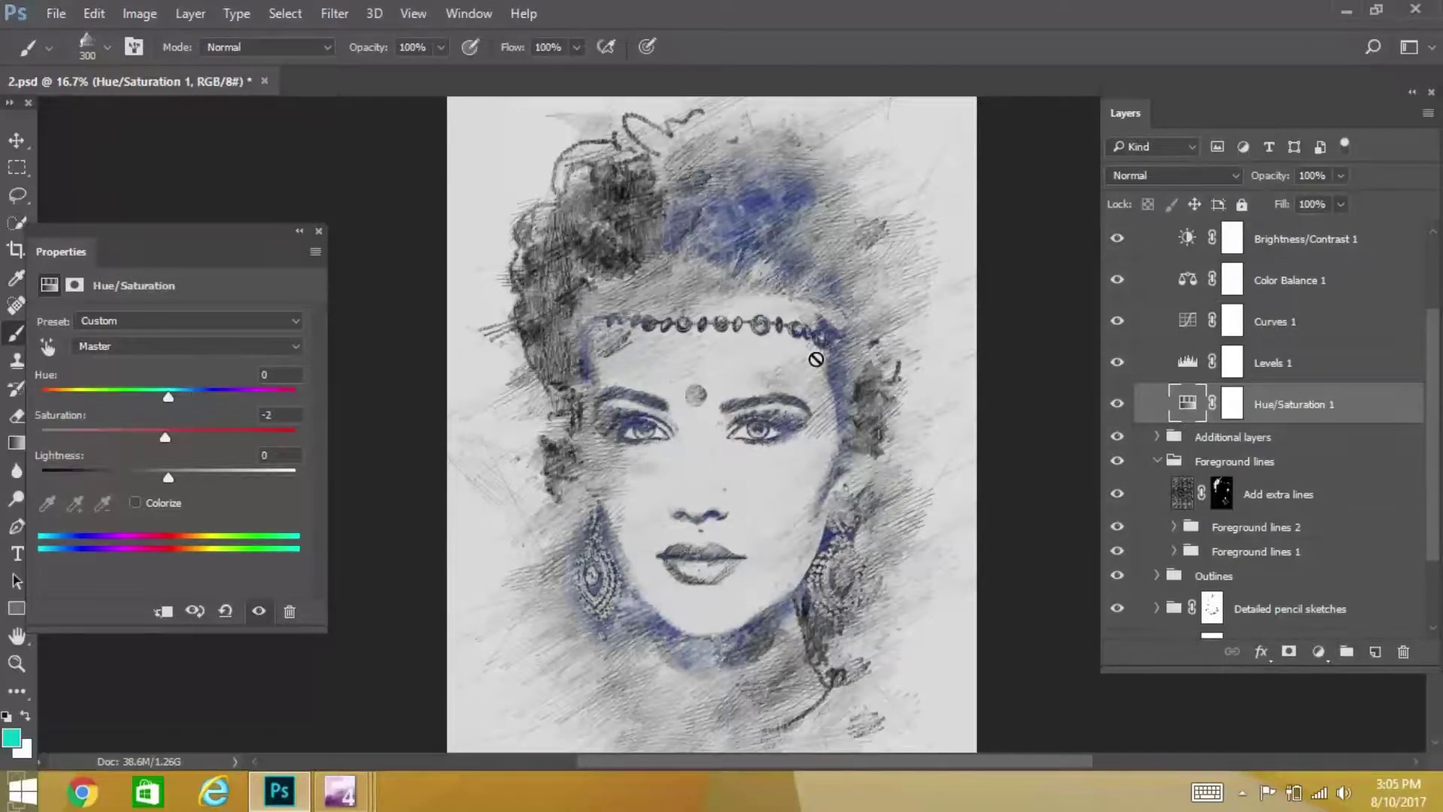
click(300, 231)
- Toggle the visibility of Detailed pencil sketches, expand the group, and toggle Dark random shades to compare their effect
scroll(1211, 503, down, 3)
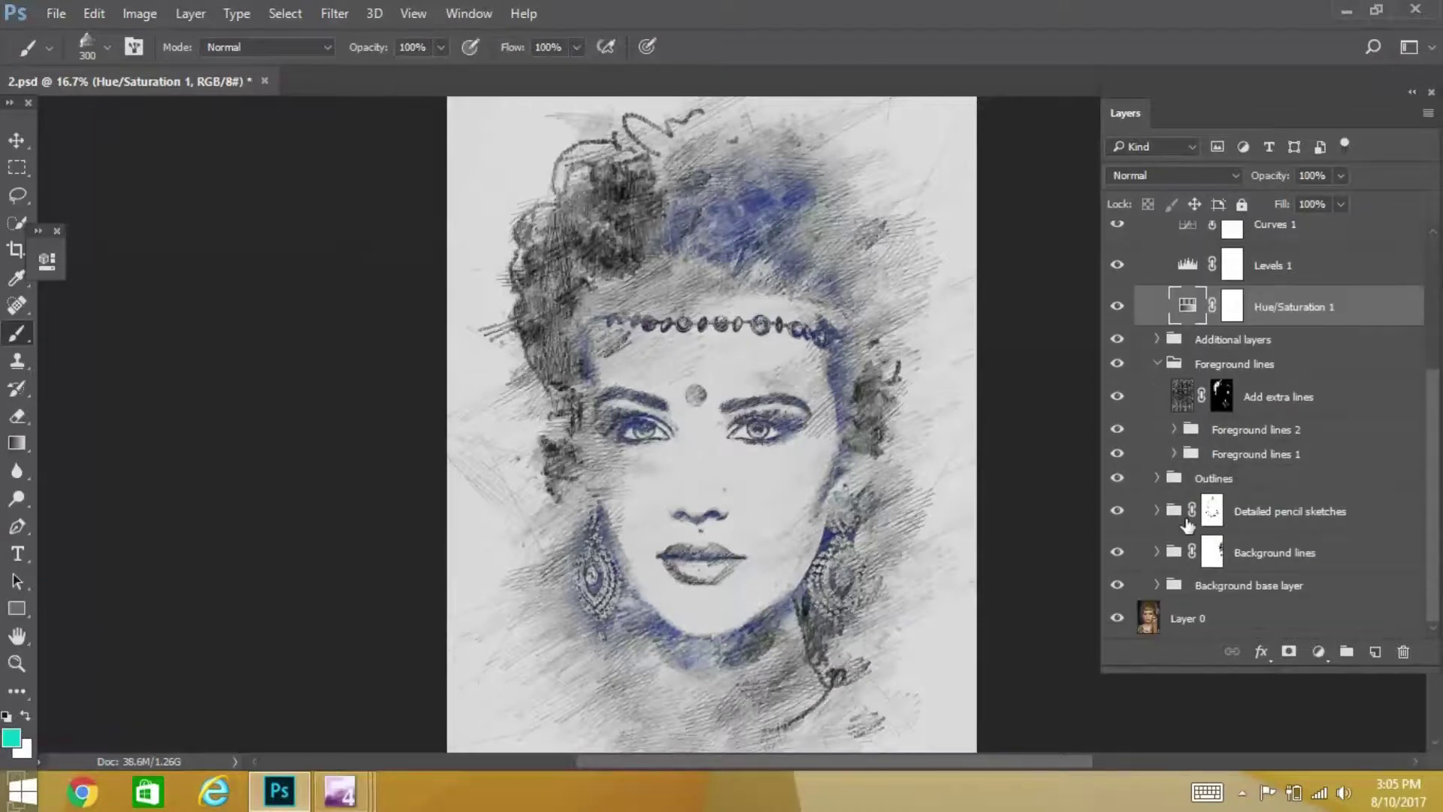
click(1118, 513)
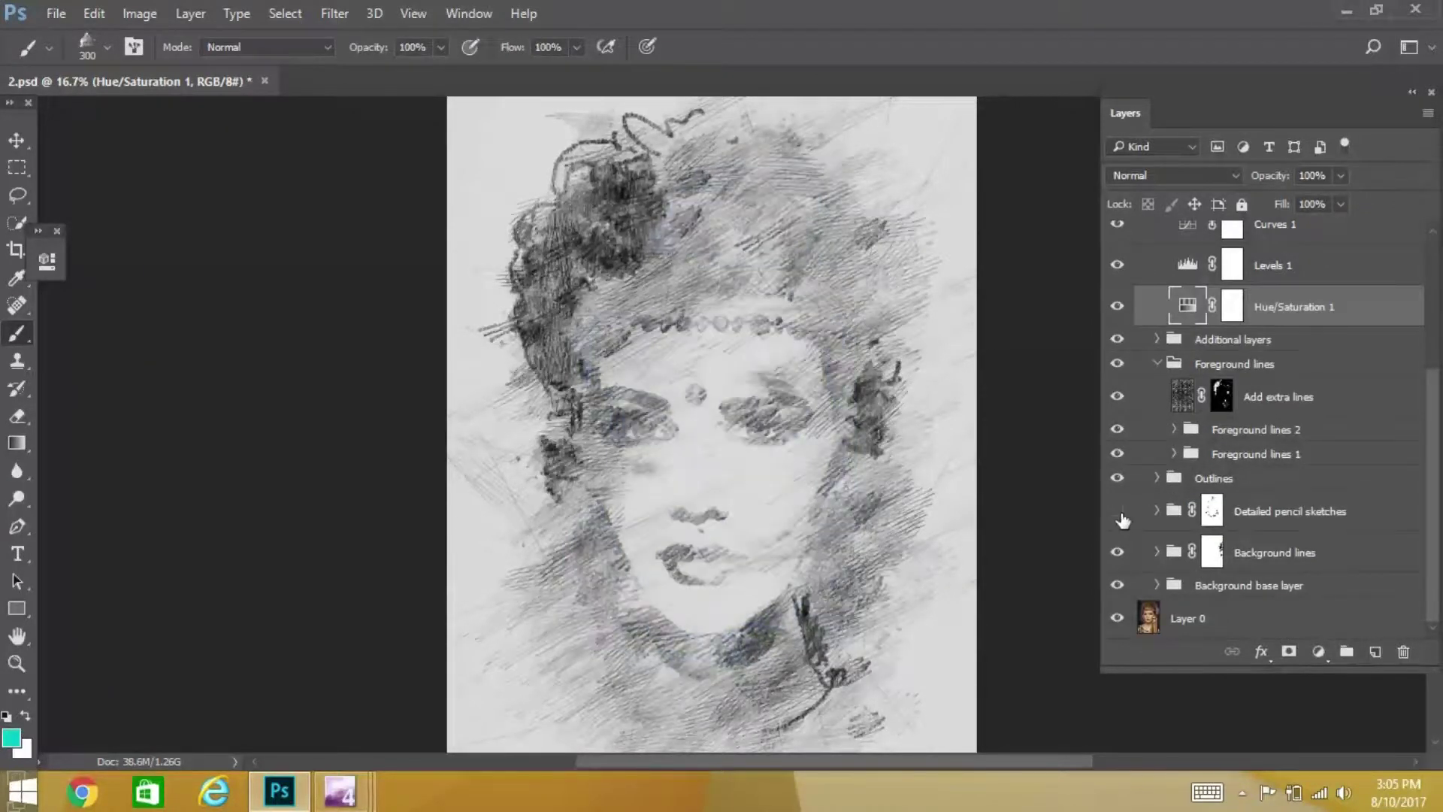
click(1117, 512)
click(1156, 511)
scroll(1180, 543, down, 1)
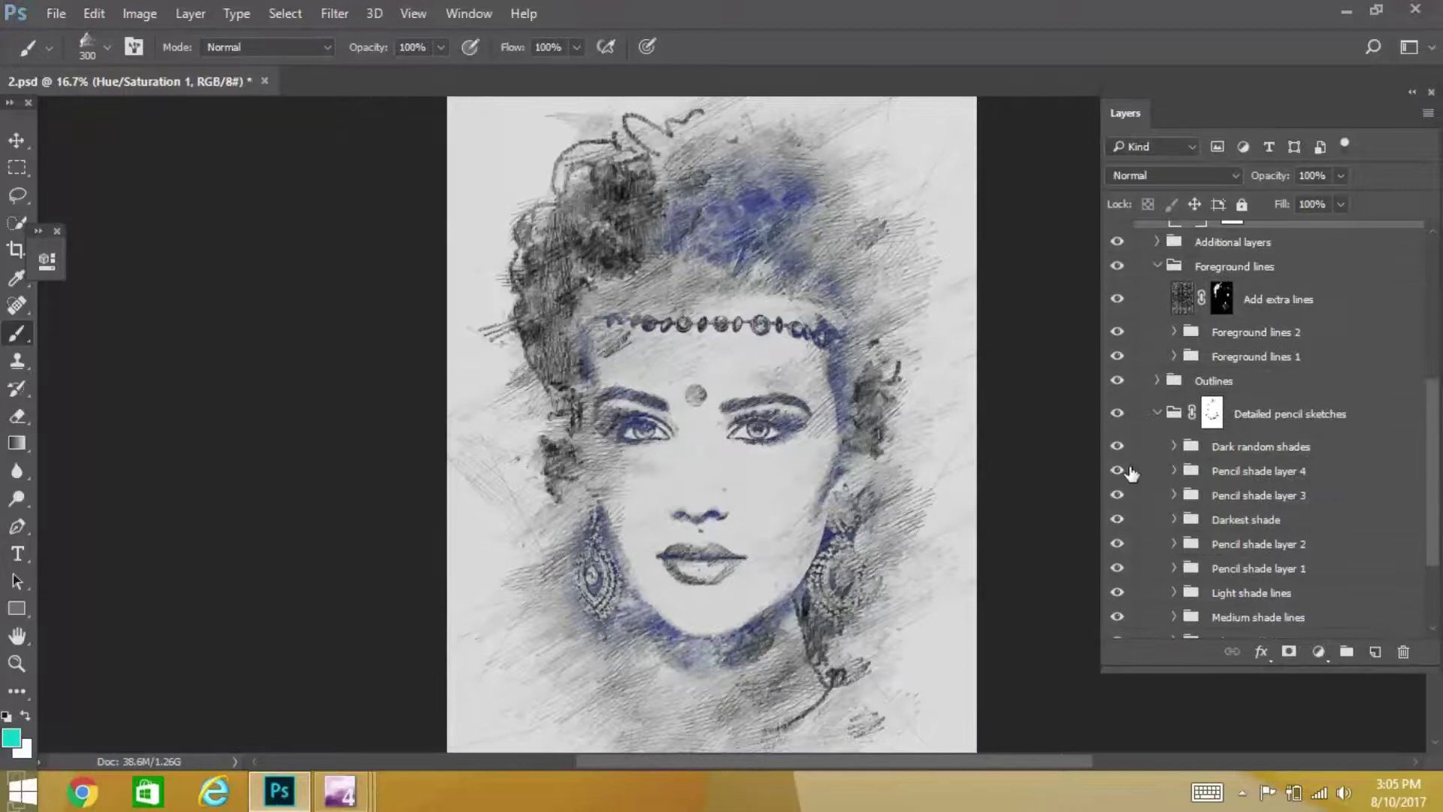
click(1118, 447)
click(1117, 446)
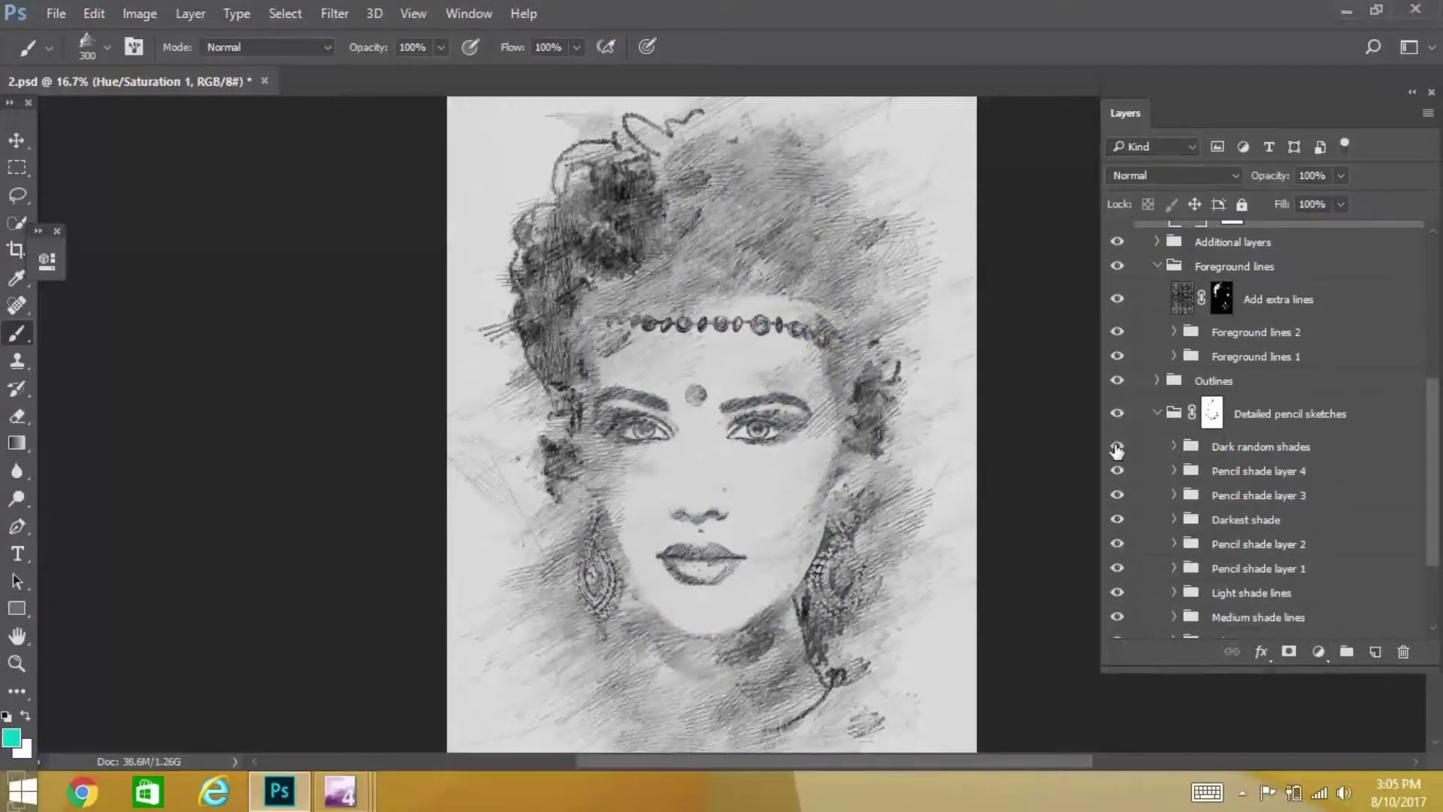
- Lower the blue Color me layer of Dark random shades to 0% opacity and collapse the group
click(1173, 446)
click(1221, 480)
click(1340, 175)
click(1238, 202)
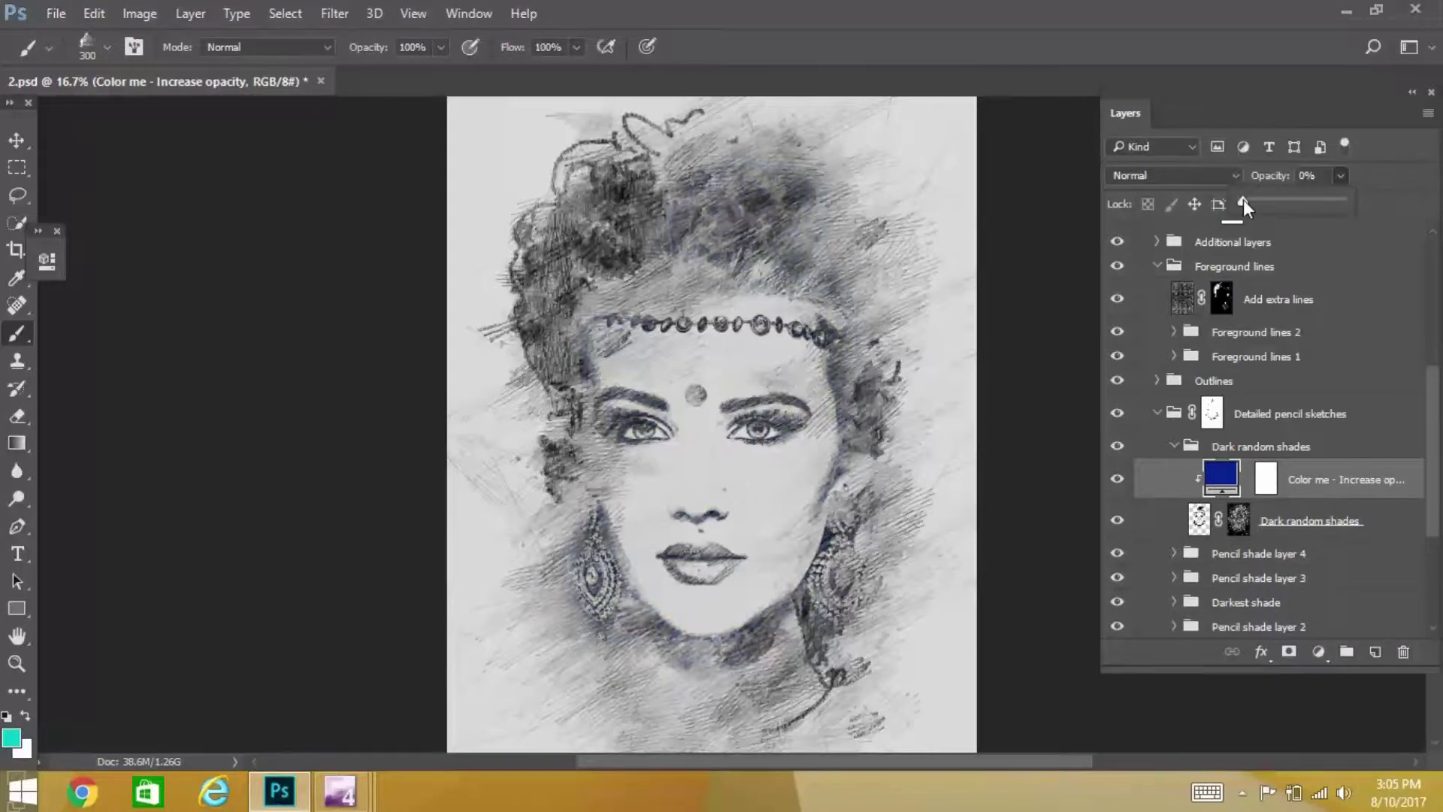
click(1176, 446)
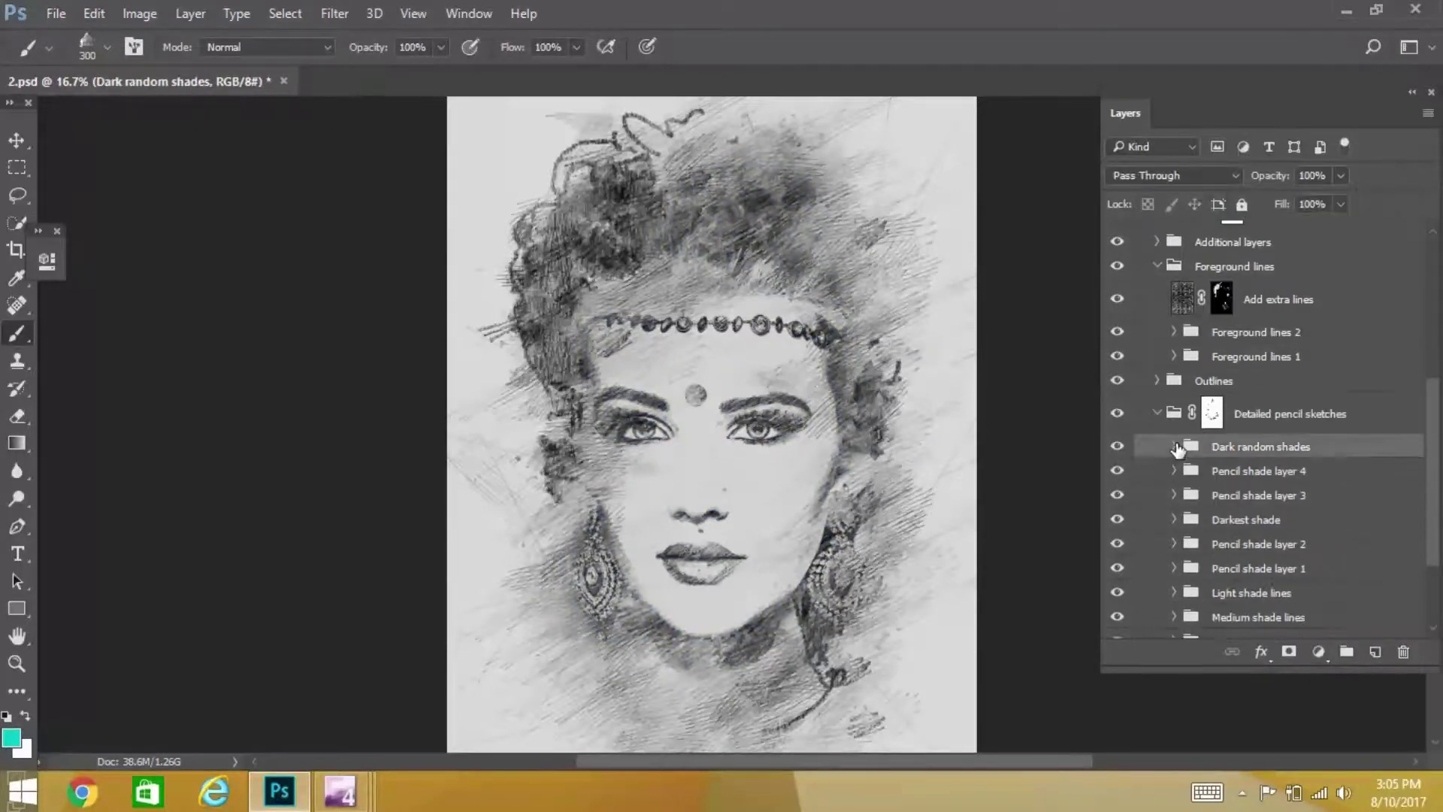
- Collapse the Detailed pencil sketches group and open the Hue/Saturation 1 adjustment to check its lightness setting
click(1158, 413)
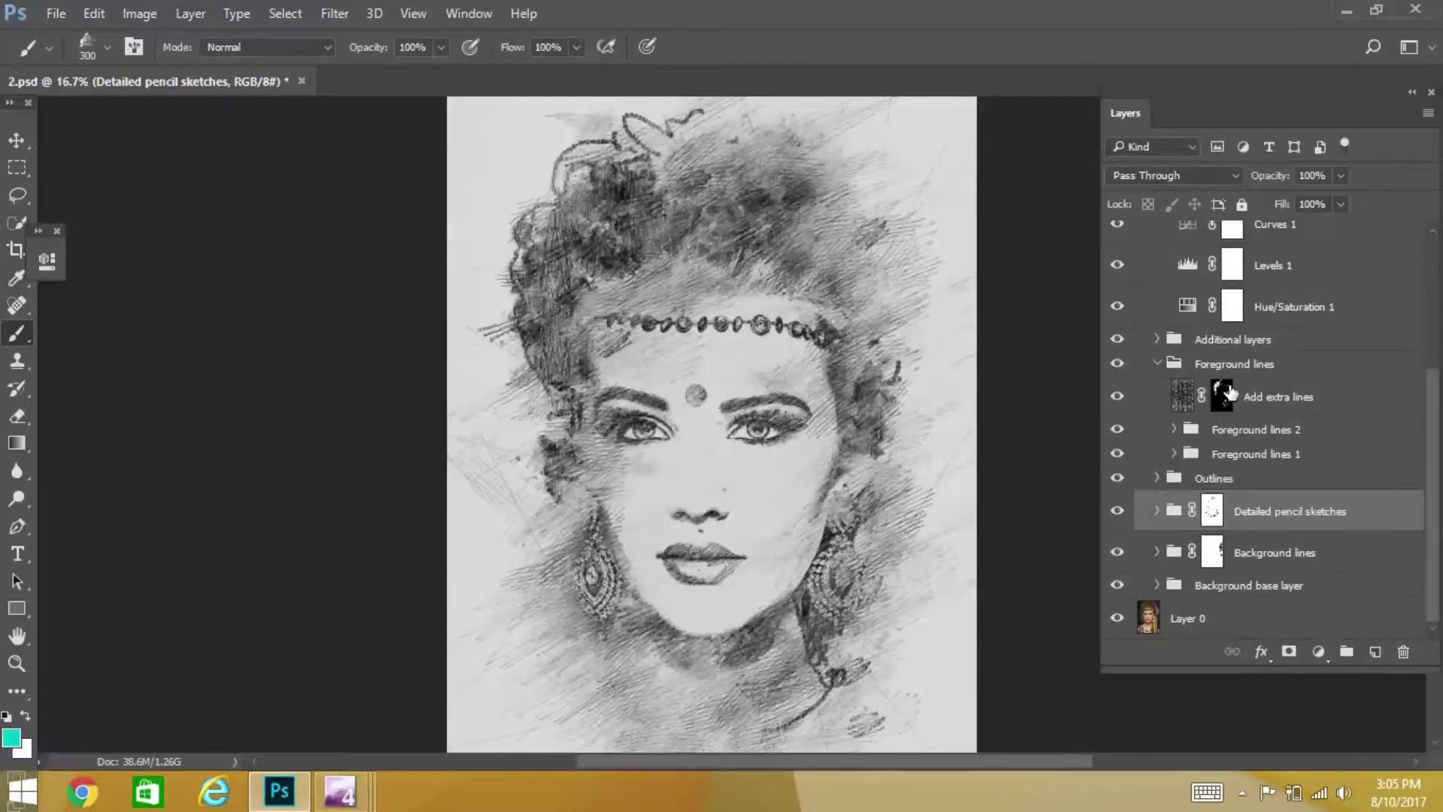
scroll(1188, 409, up, 3)
scroll(1188, 410, up, 1)
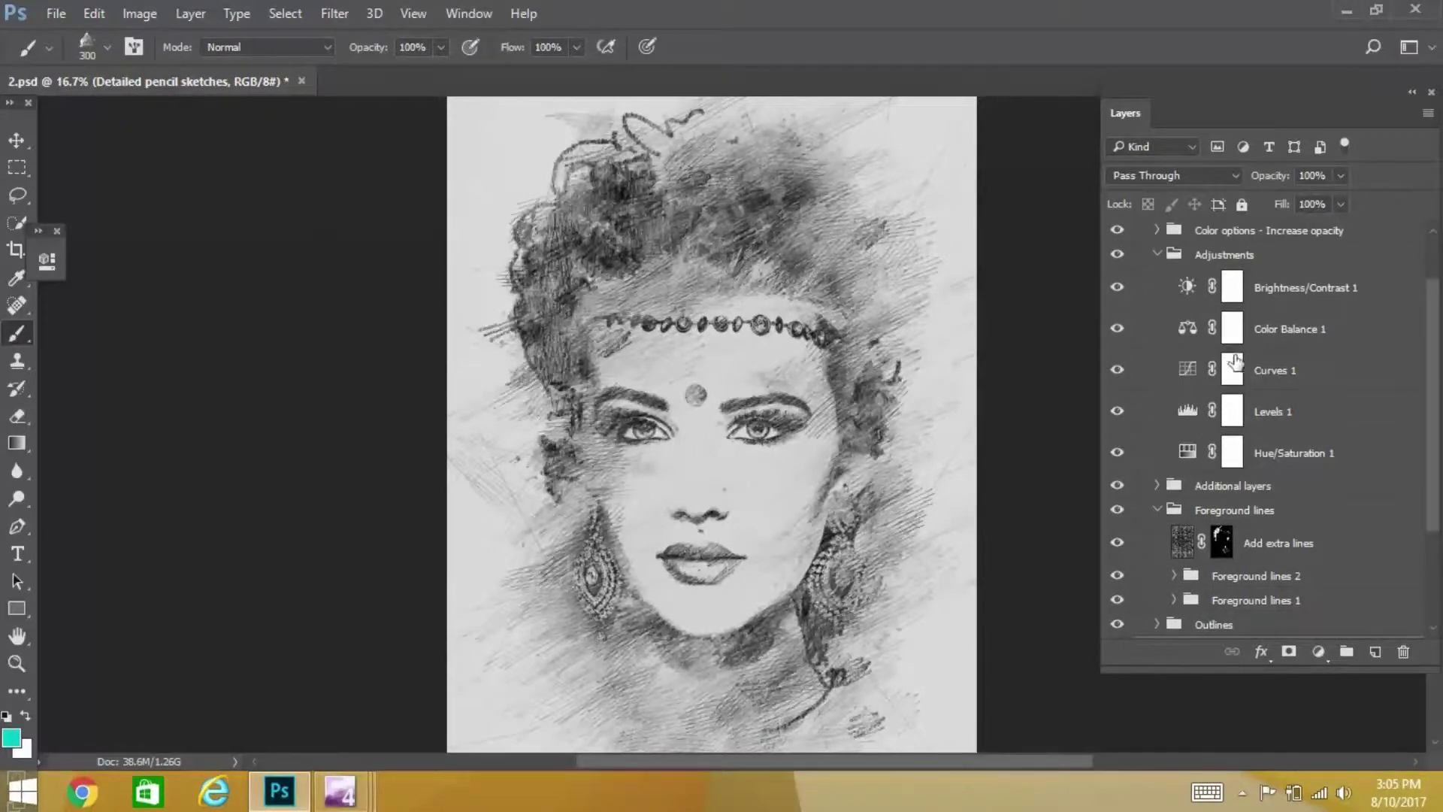
click(1210, 455)
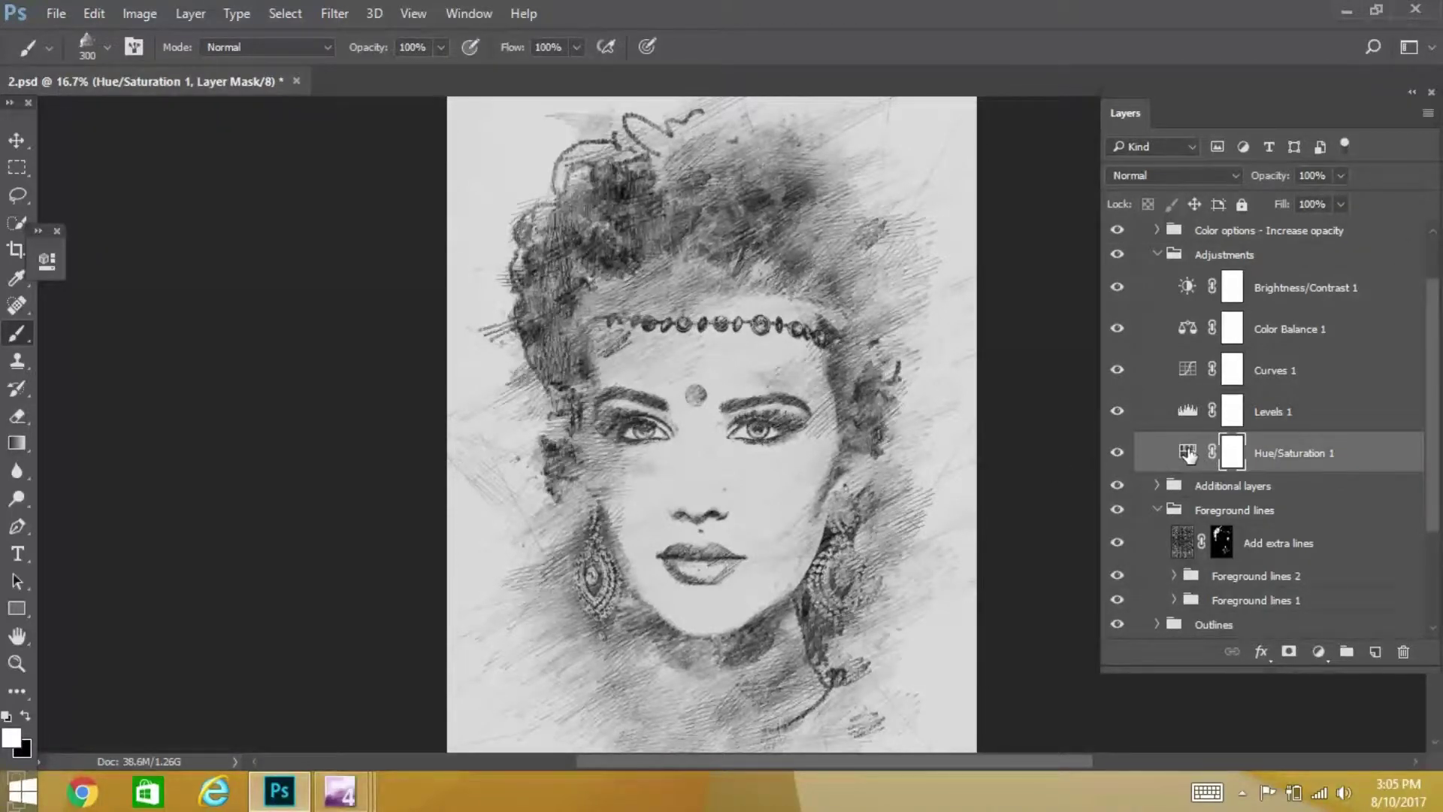
click(1190, 452)
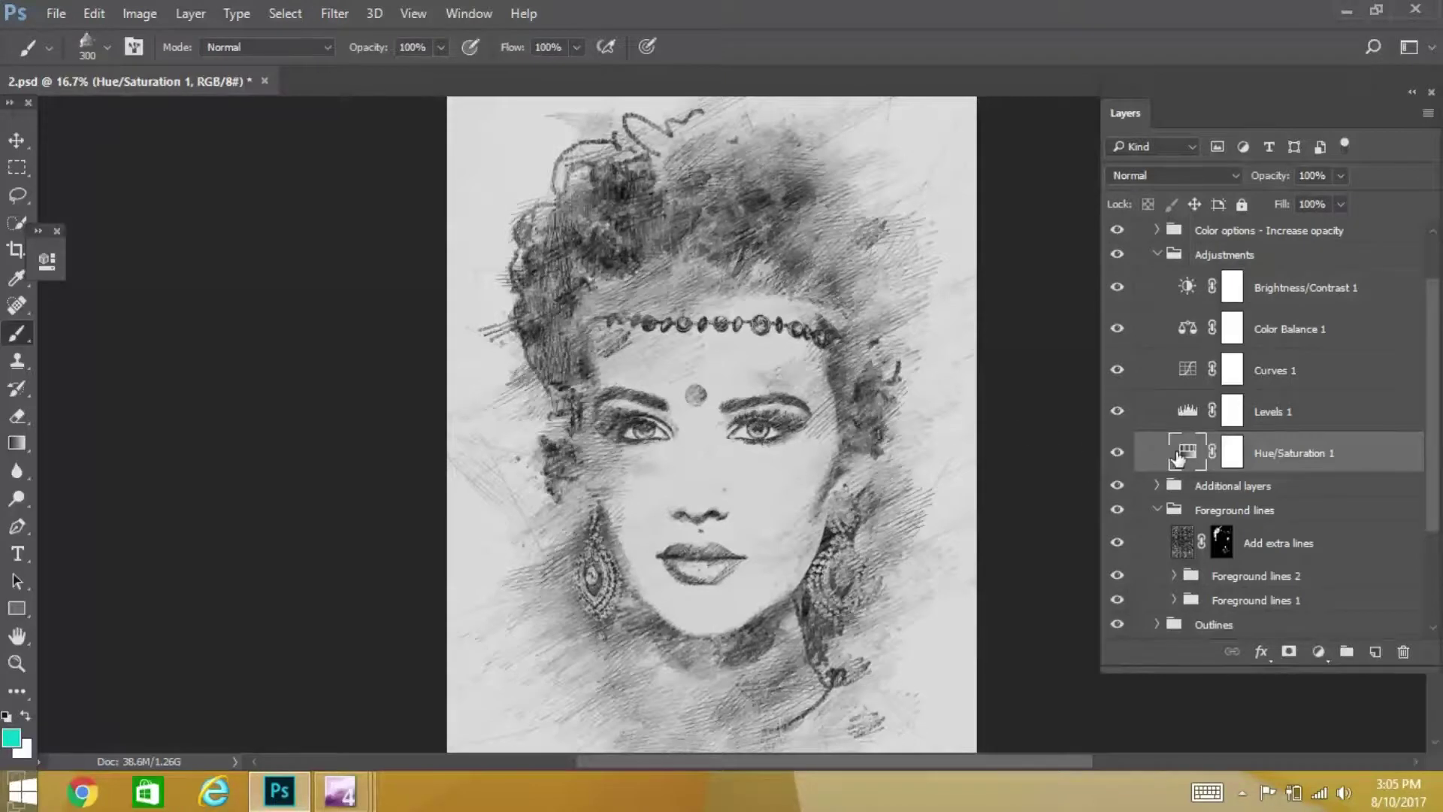
double_click(1187, 452)
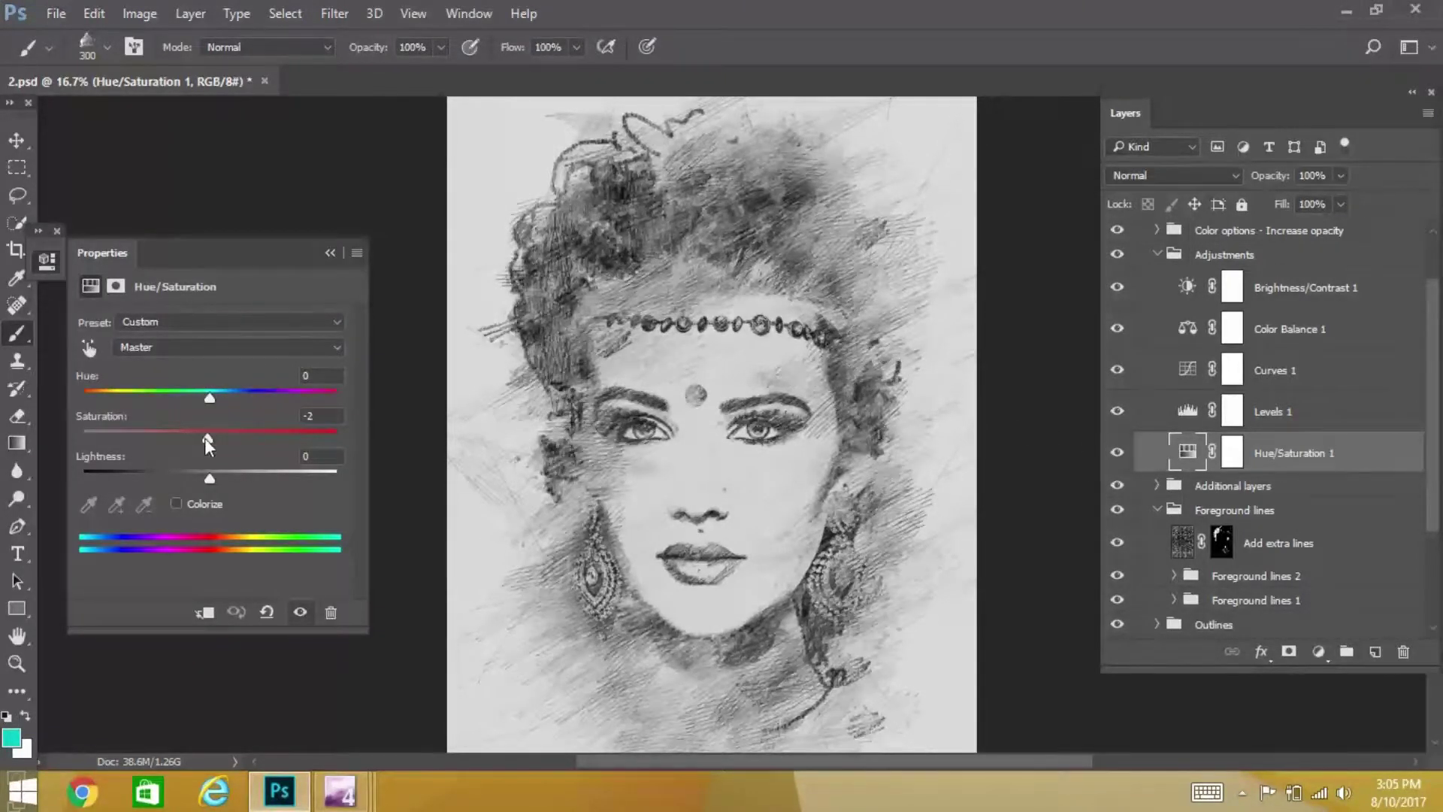
drag(206, 478, 206, 482)
- Try a black input level of 34 on the Levels 1 adjustment and reset it to 0
click(1189, 411)
drag(108, 472, 138, 470)
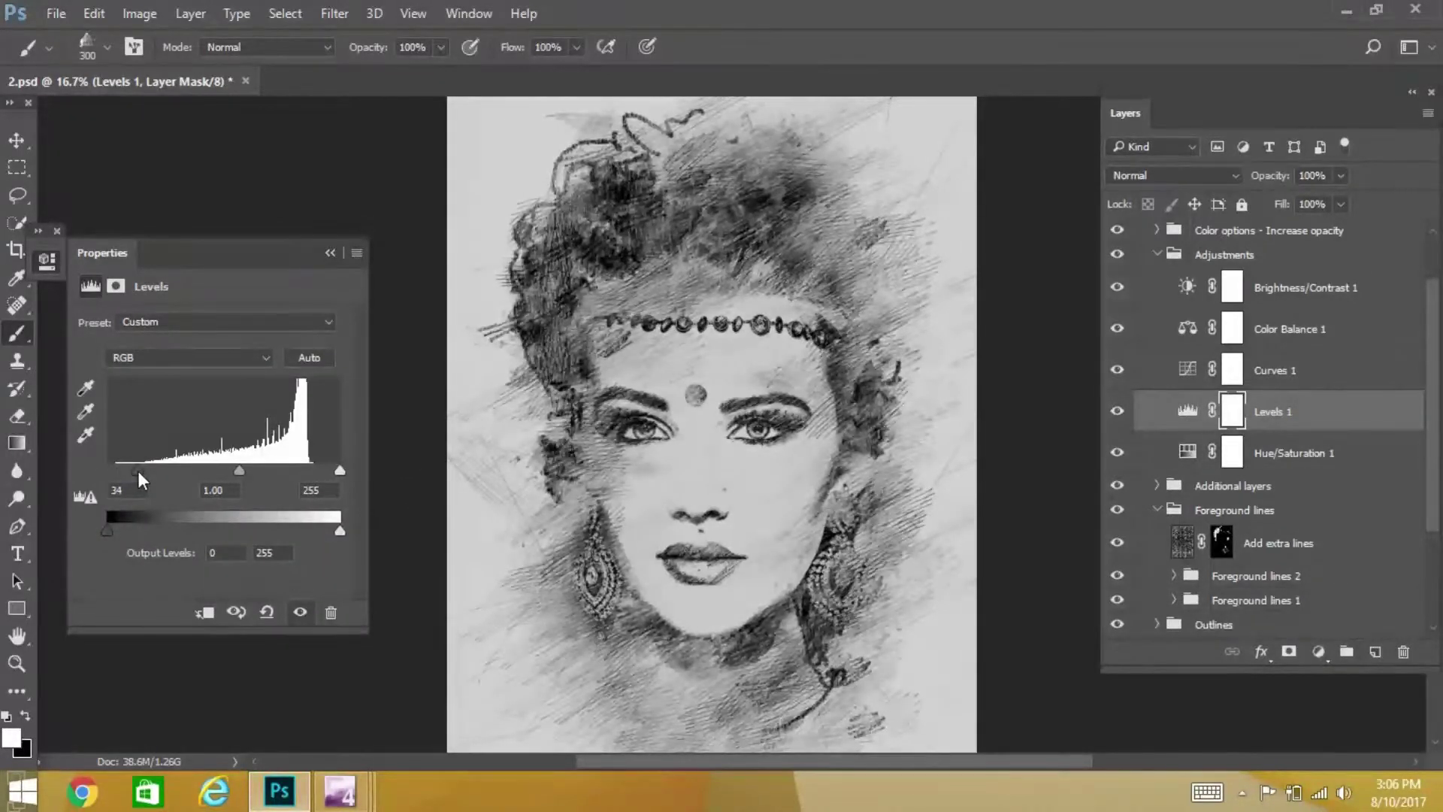
mouse_move(141, 471)
mouse_down()
mouse_move(87, 463)
mouse_move(115, 471)
mouse_up()
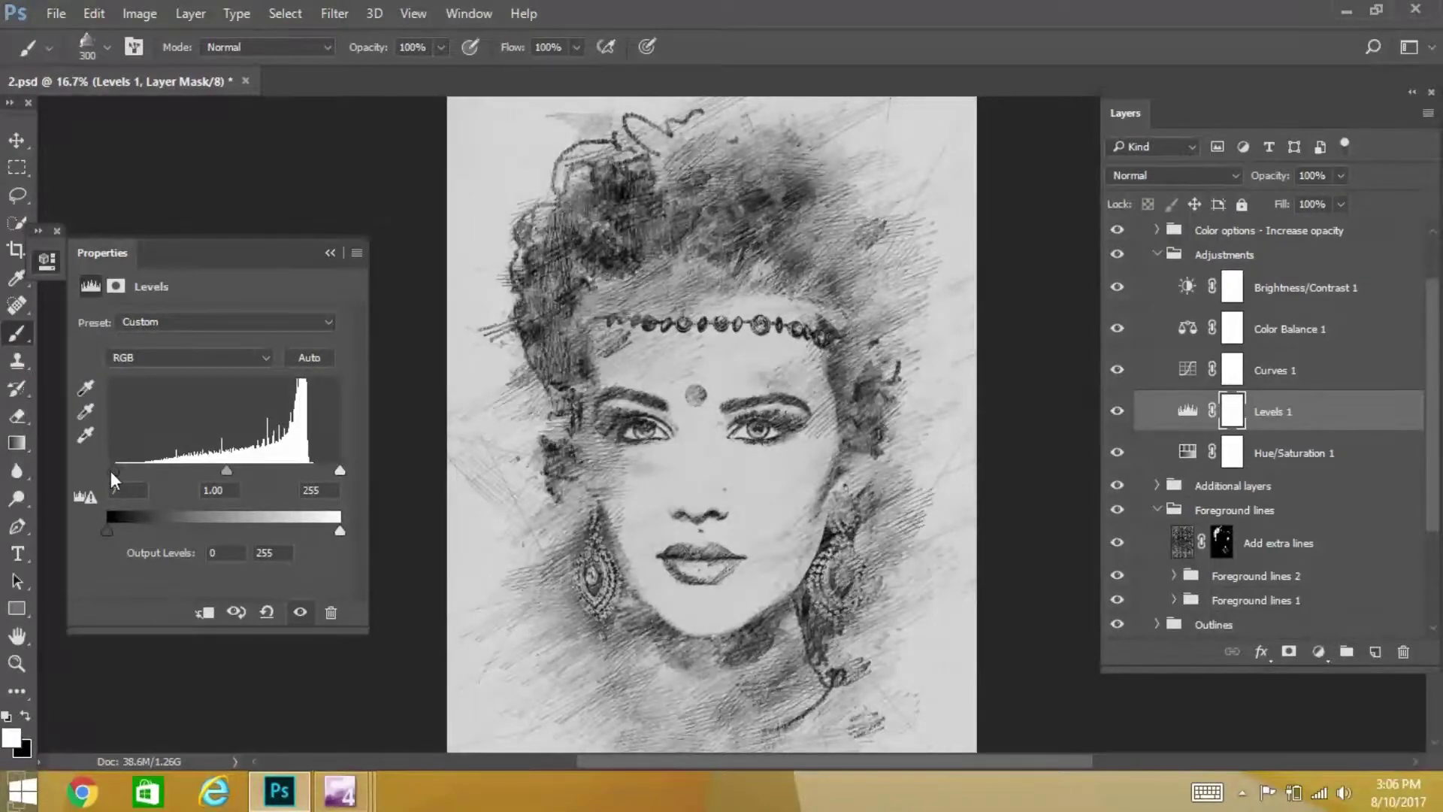
mouse_move(335, 471)
mouse_down()
mouse_move(323, 473)
mouse_move(340, 470)
mouse_up()
drag(130, 469, 104, 469)
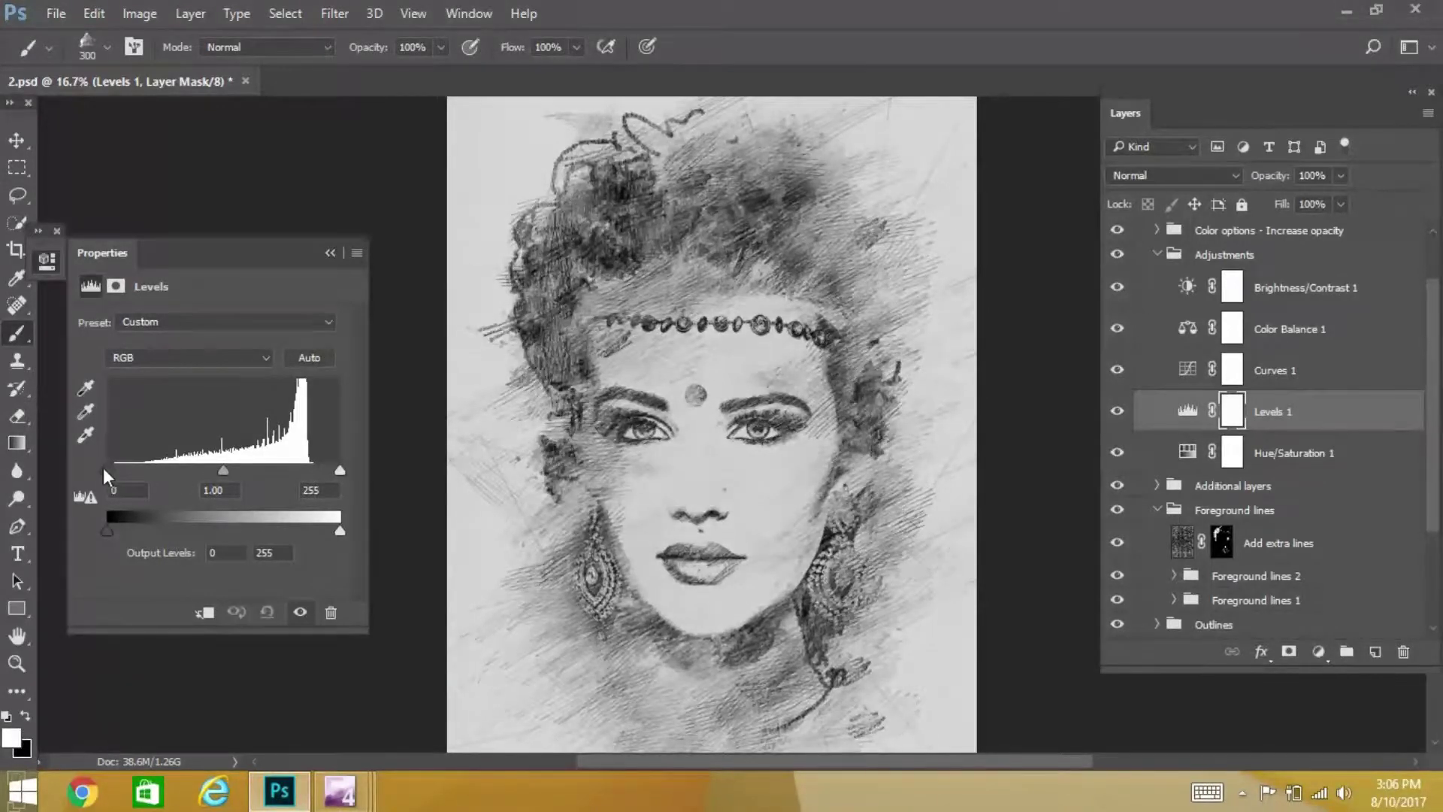
- Add a point near the middle of the Curves 1 RGB curve and open the Color Balance 1 settings
click(1183, 374)
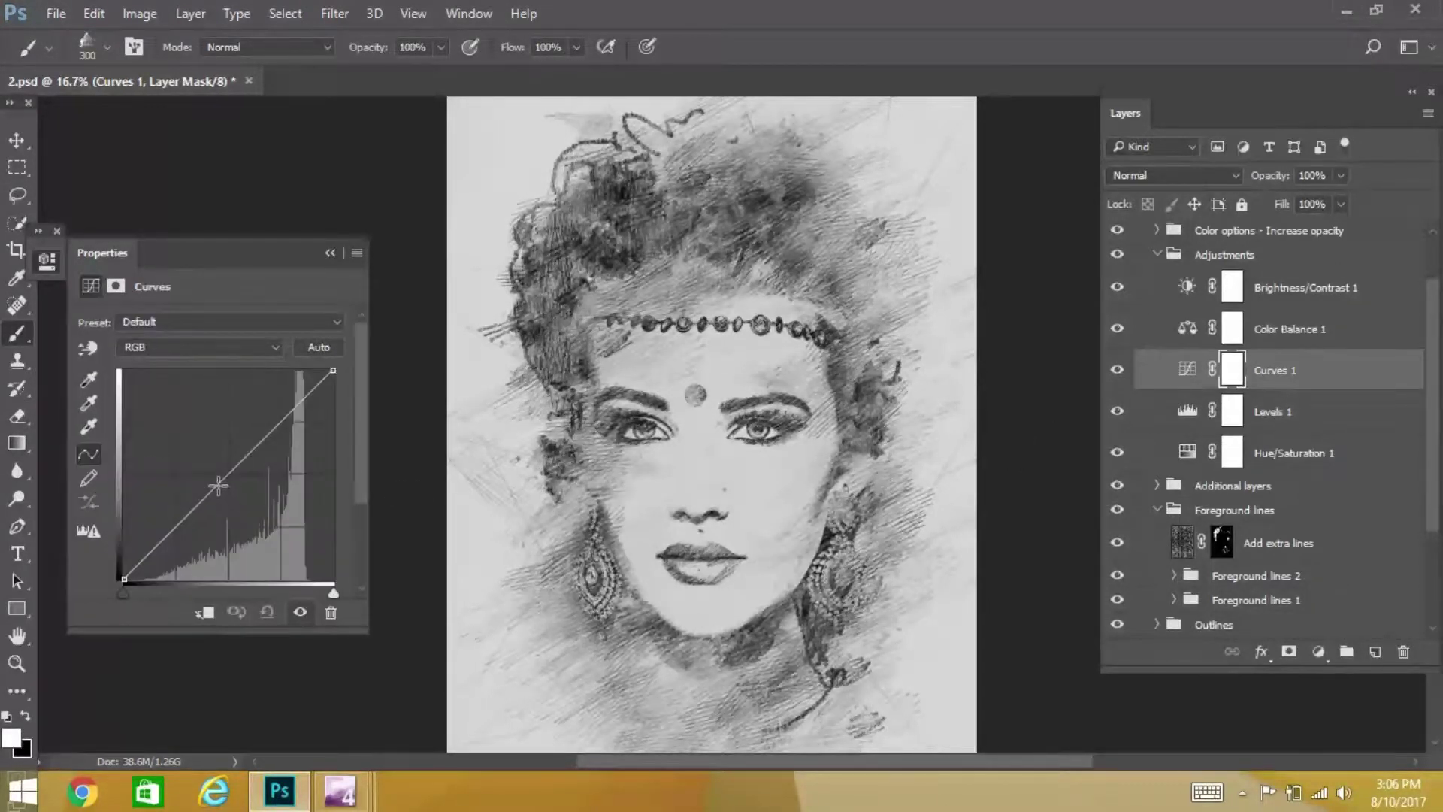
mouse_move(216, 486)
mouse_down()
mouse_move(242, 488)
mouse_move(223, 482)
mouse_up()
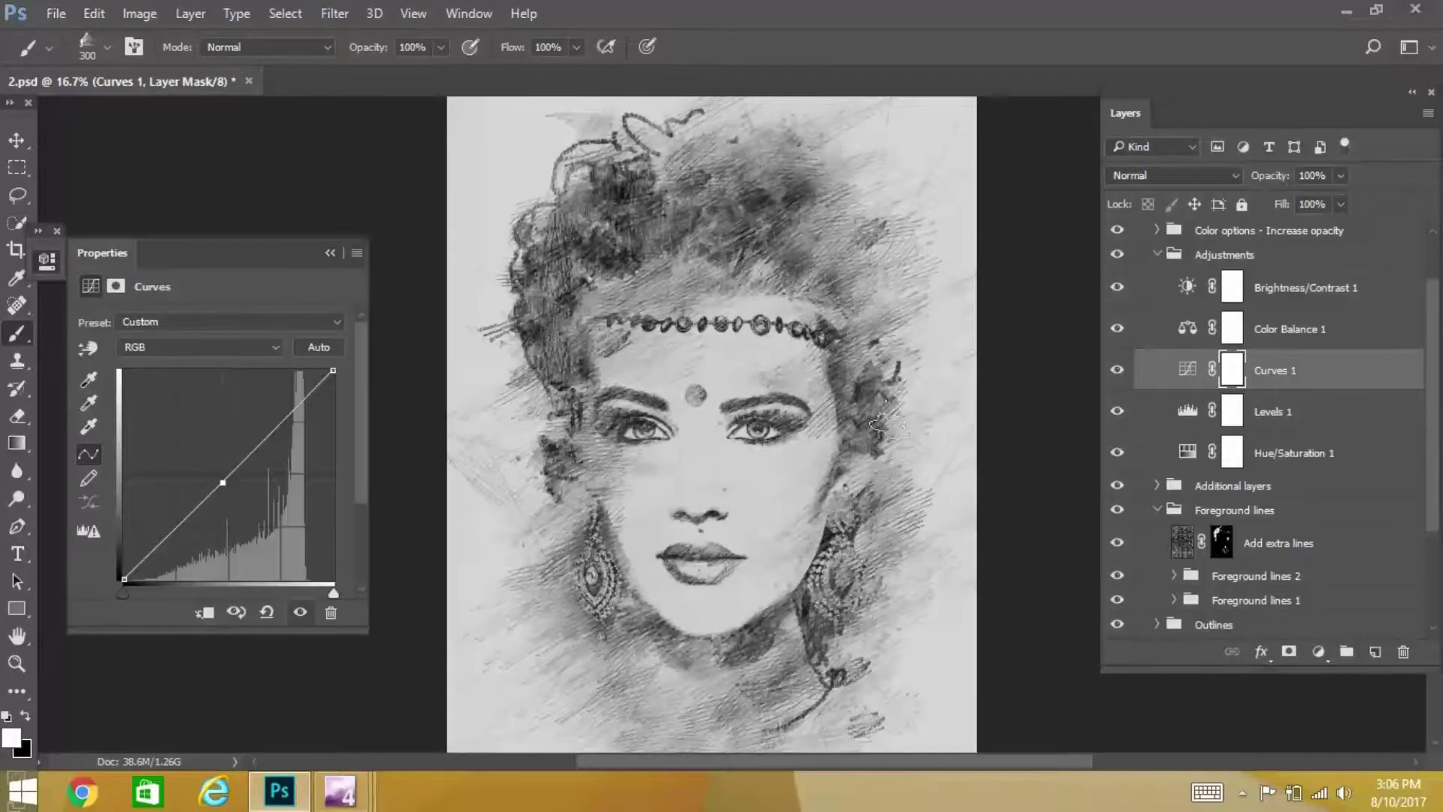
click(1193, 336)
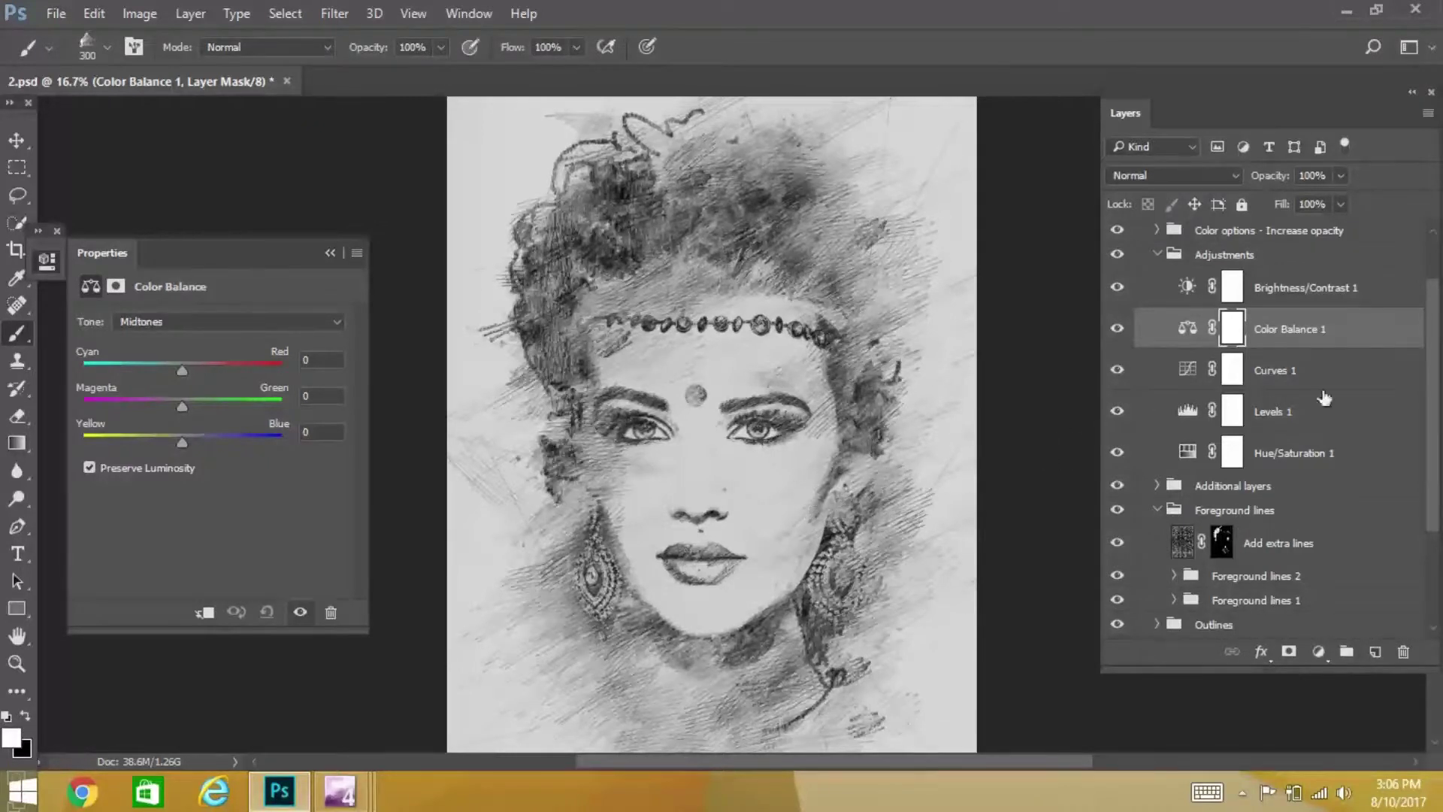
- Try a contrast of 67 on Brightness/Contrast 1 and return brightness and contrast to 0
click(1189, 289)
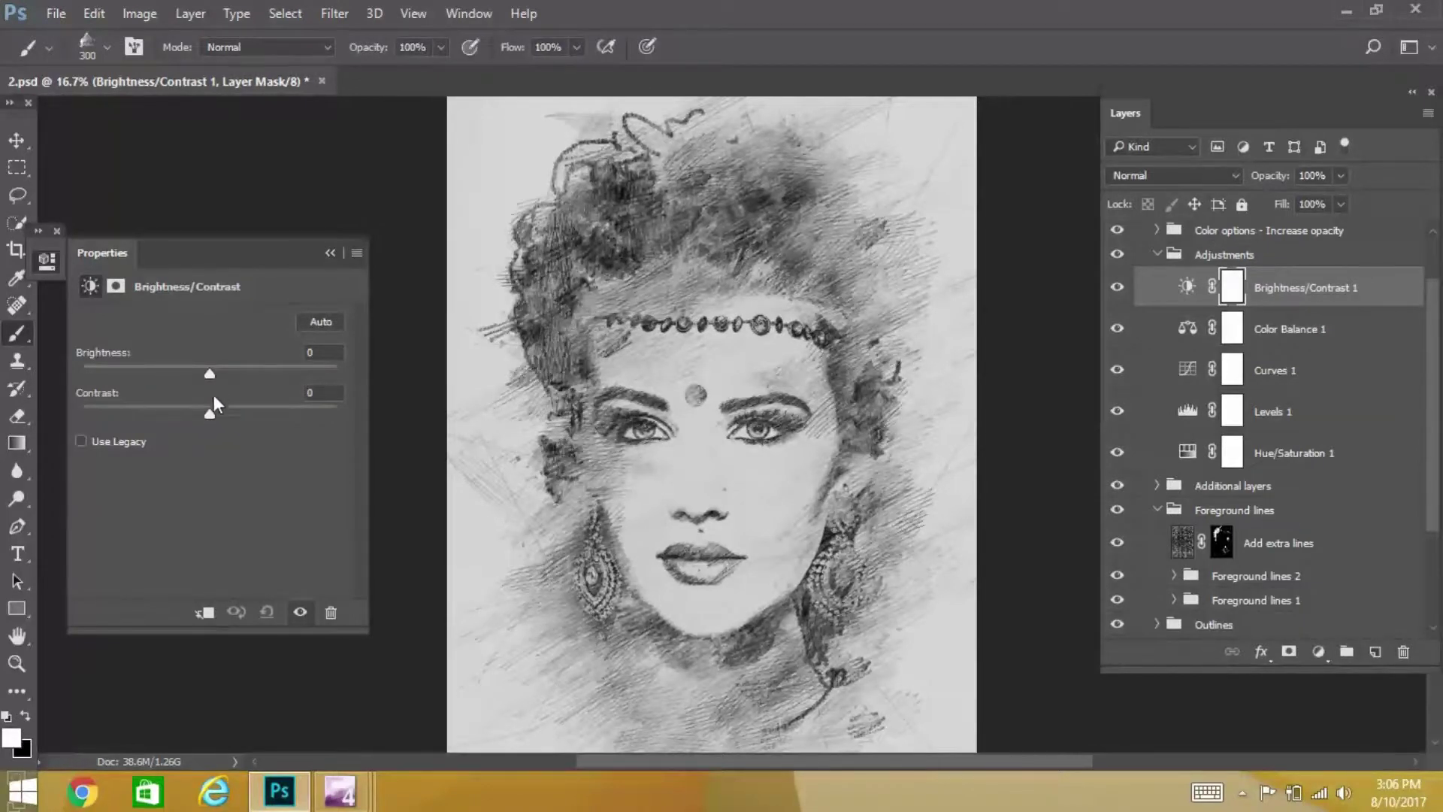
drag(219, 411, 273, 405)
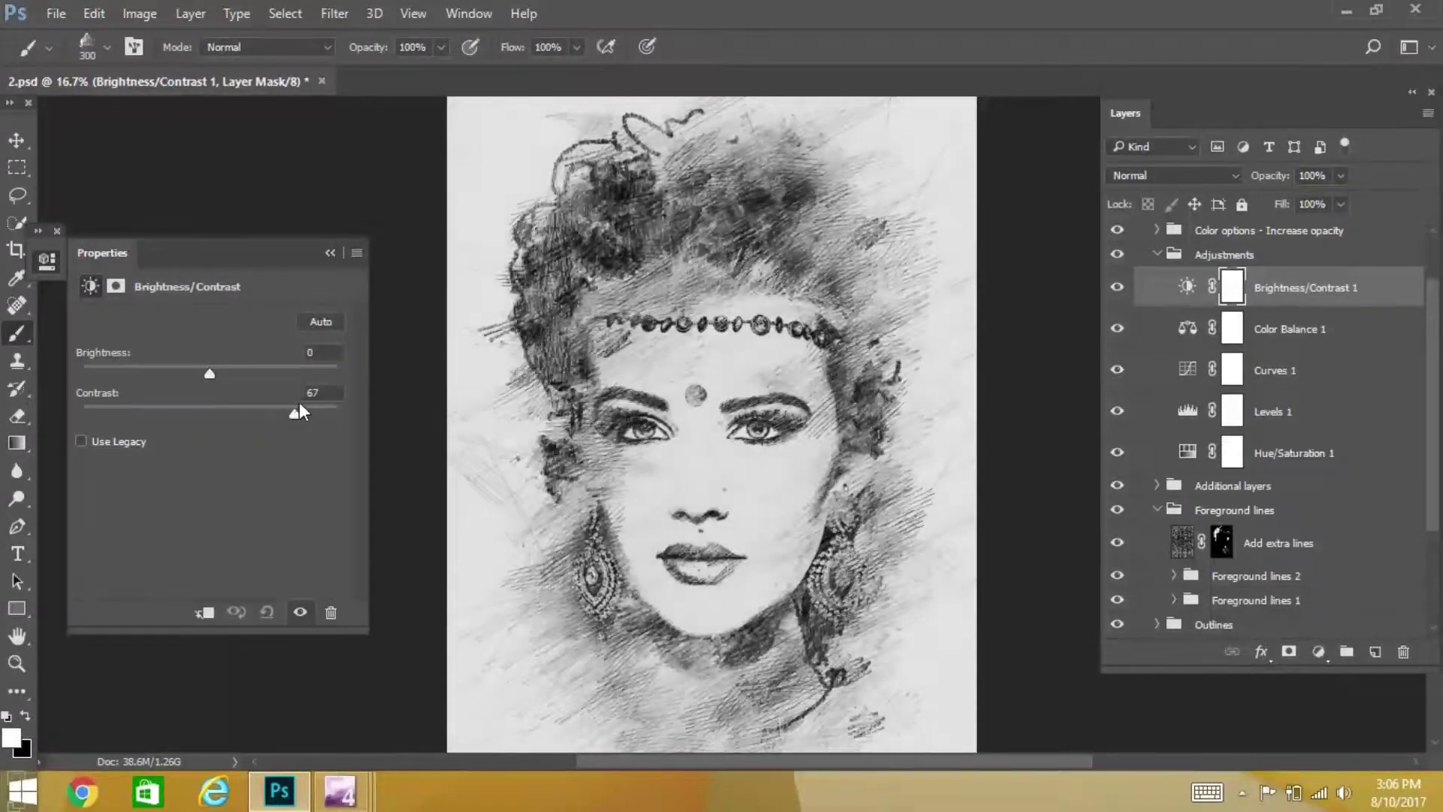
mouse_move(215, 410)
mouse_down()
mouse_move(188, 409)
mouse_move(256, 421)
mouse_up()
drag(275, 414, 210, 417)
mouse_move(209, 373)
mouse_down()
mouse_move(195, 368)
mouse_move(232, 374)
mouse_move(216, 384)
mouse_up()
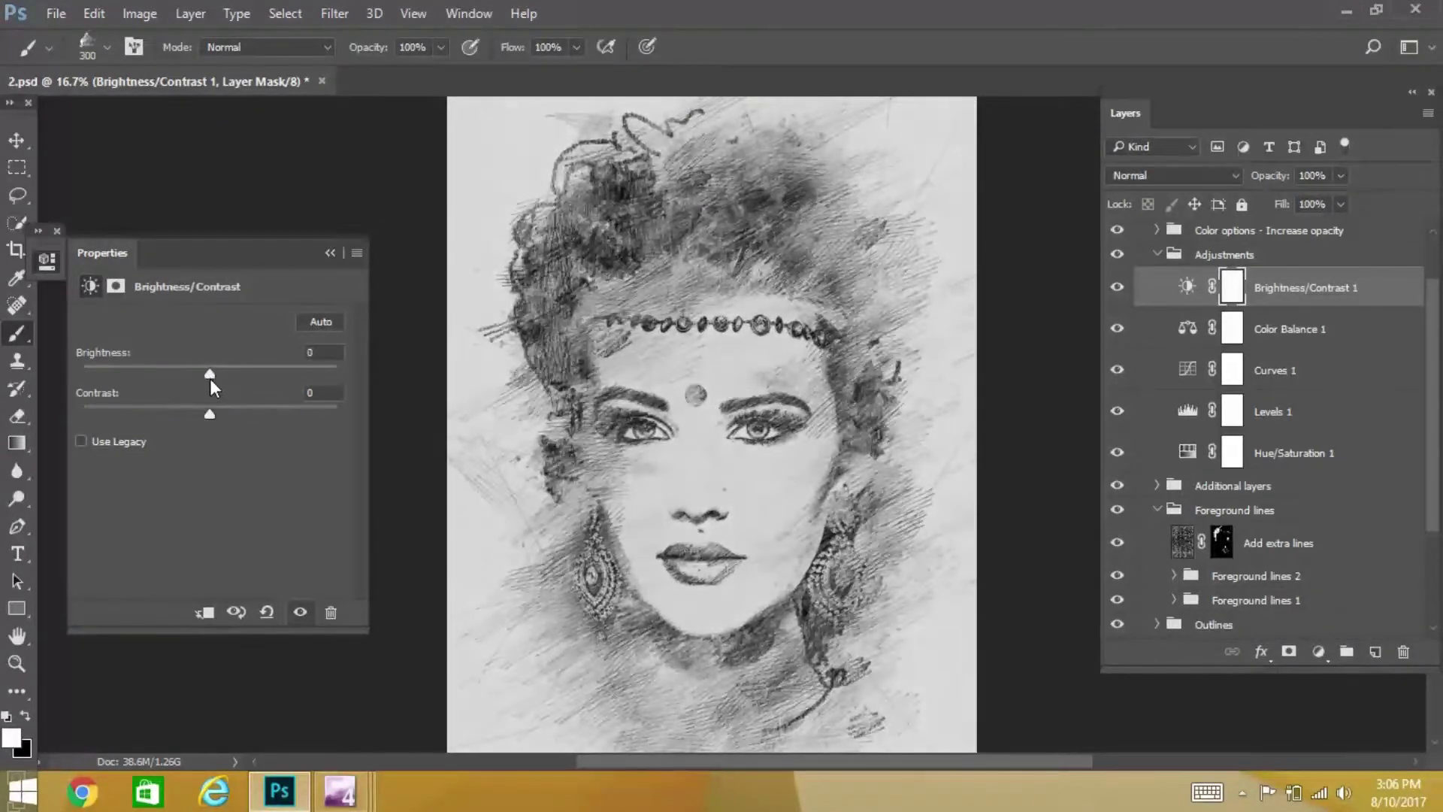
- Collapse the Adjustments group and expand the Color options - Increase opacity group
click(1158, 255)
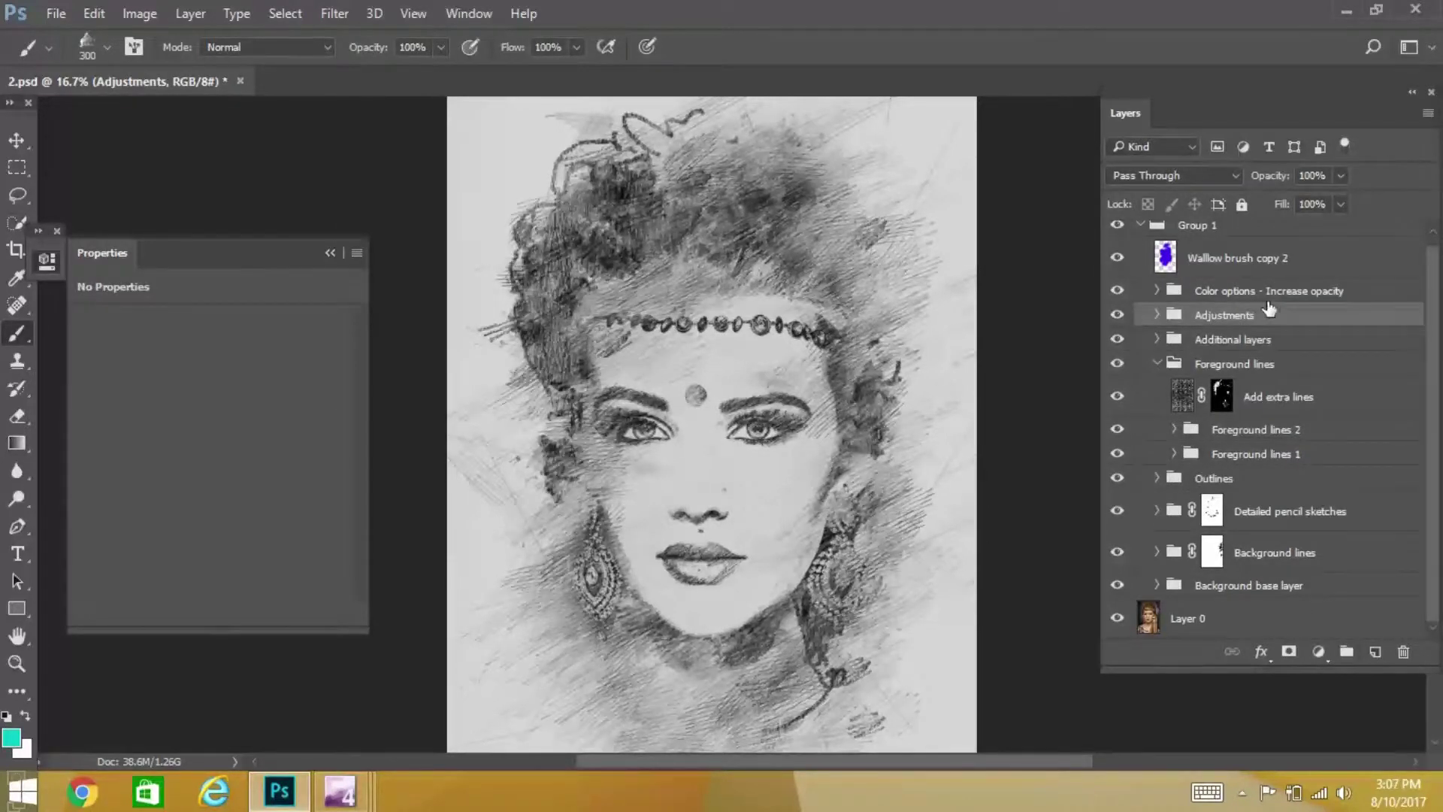
click(1158, 291)
scroll(1268, 536, down, 2)
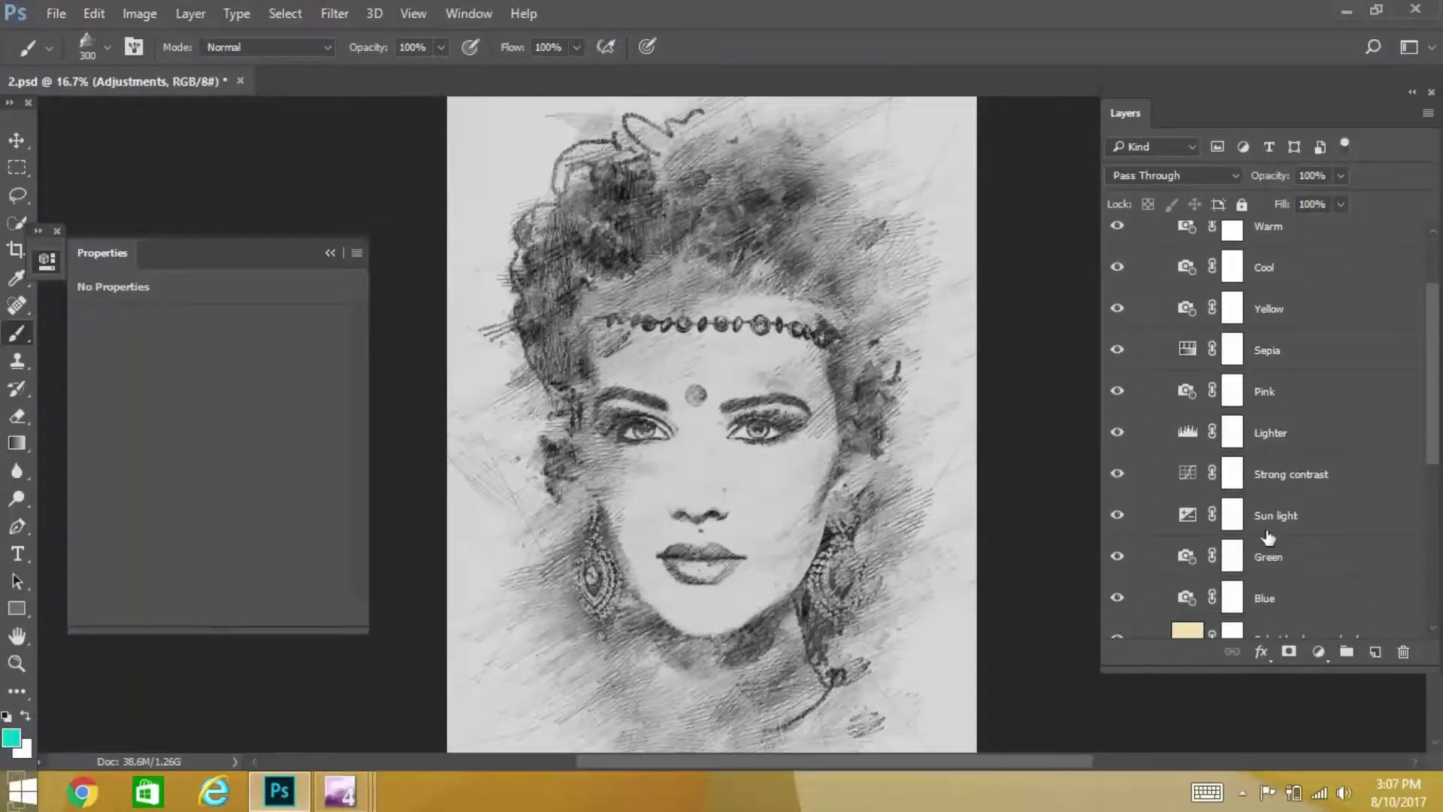
- Make the layer list taller so more of the colour option layers fit, dismissing any brush error
click(1259, 711)
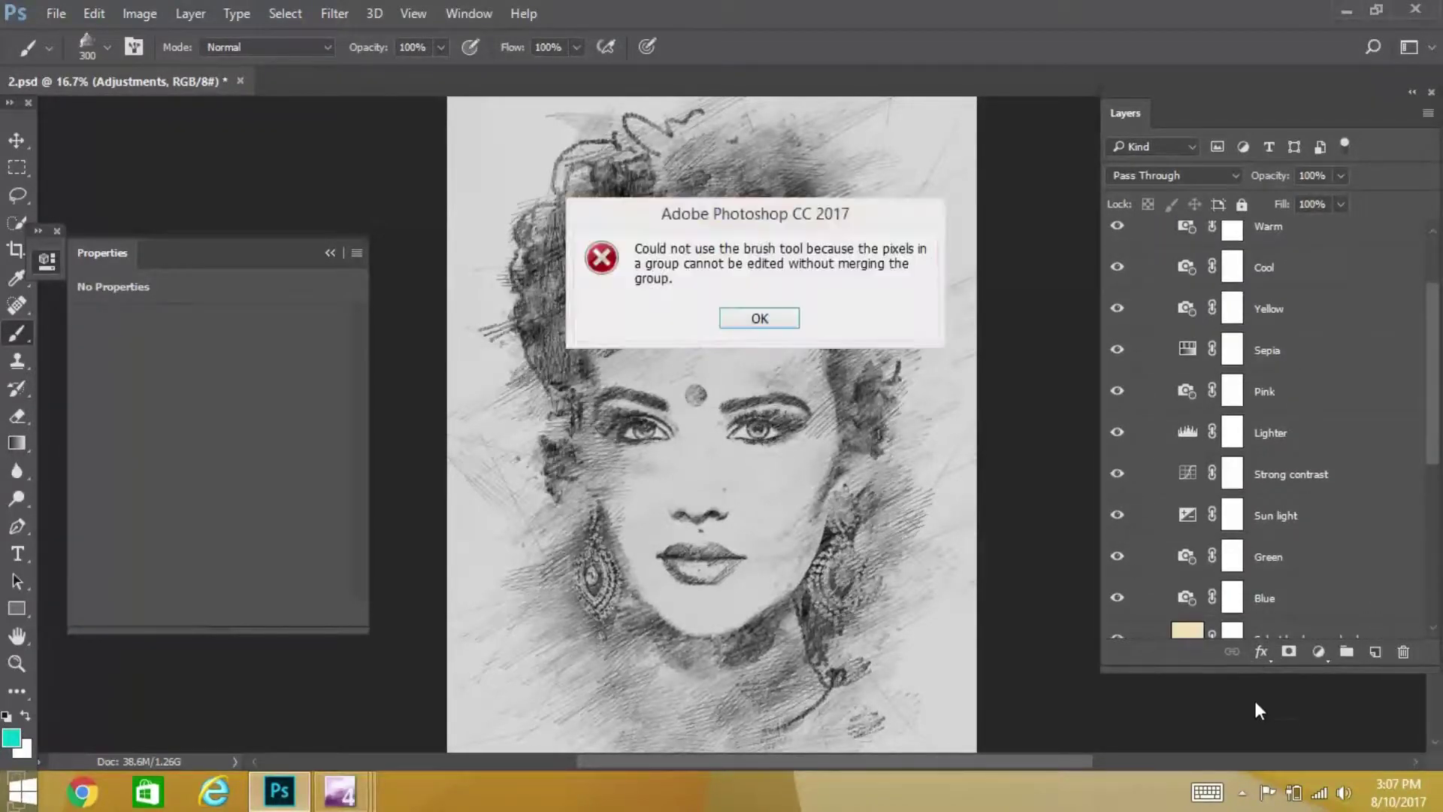
click(767, 319)
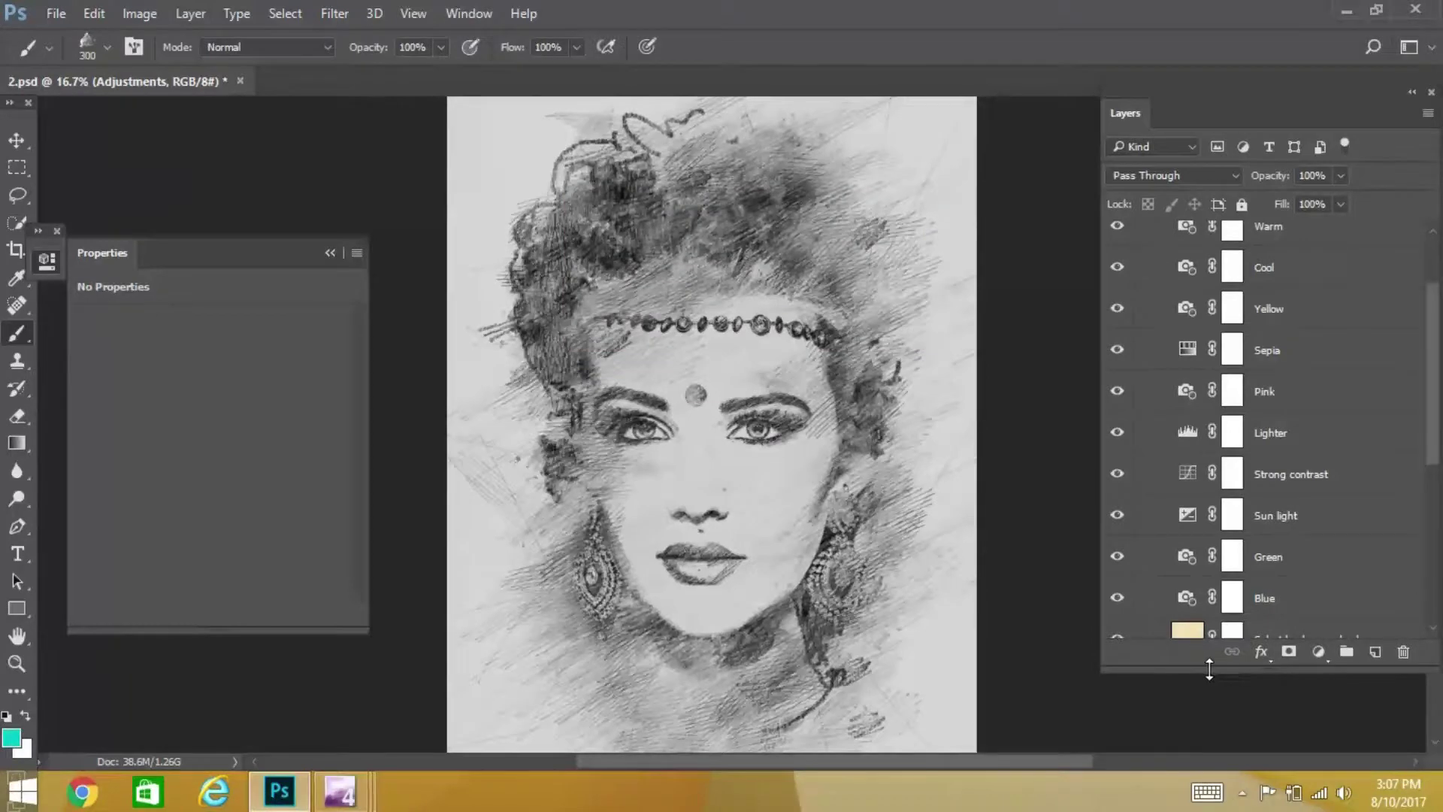
drag(1209, 669, 1209, 671)
click(1211, 703)
click(756, 321)
click(758, 325)
click(758, 319)
click(1078, 554)
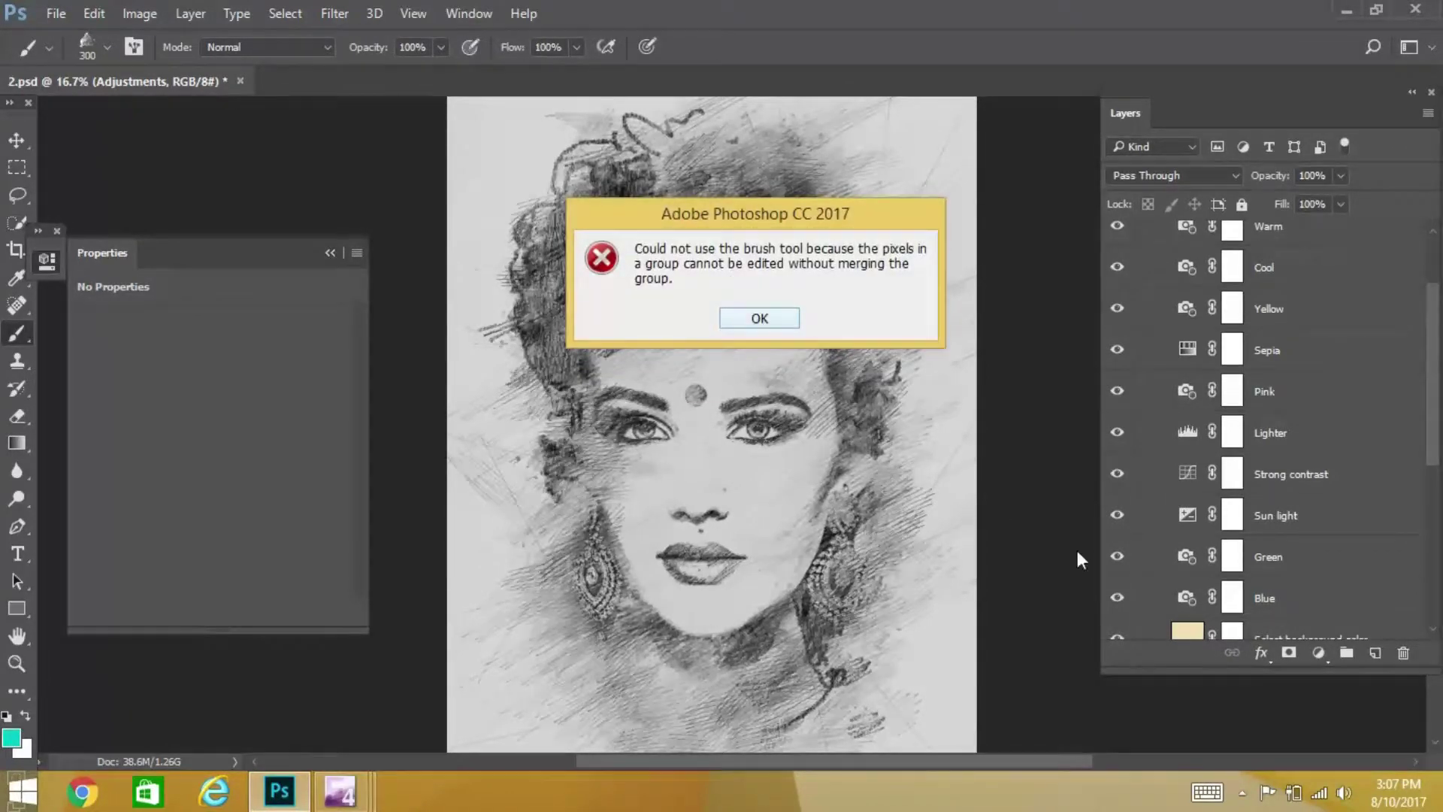
click(784, 319)
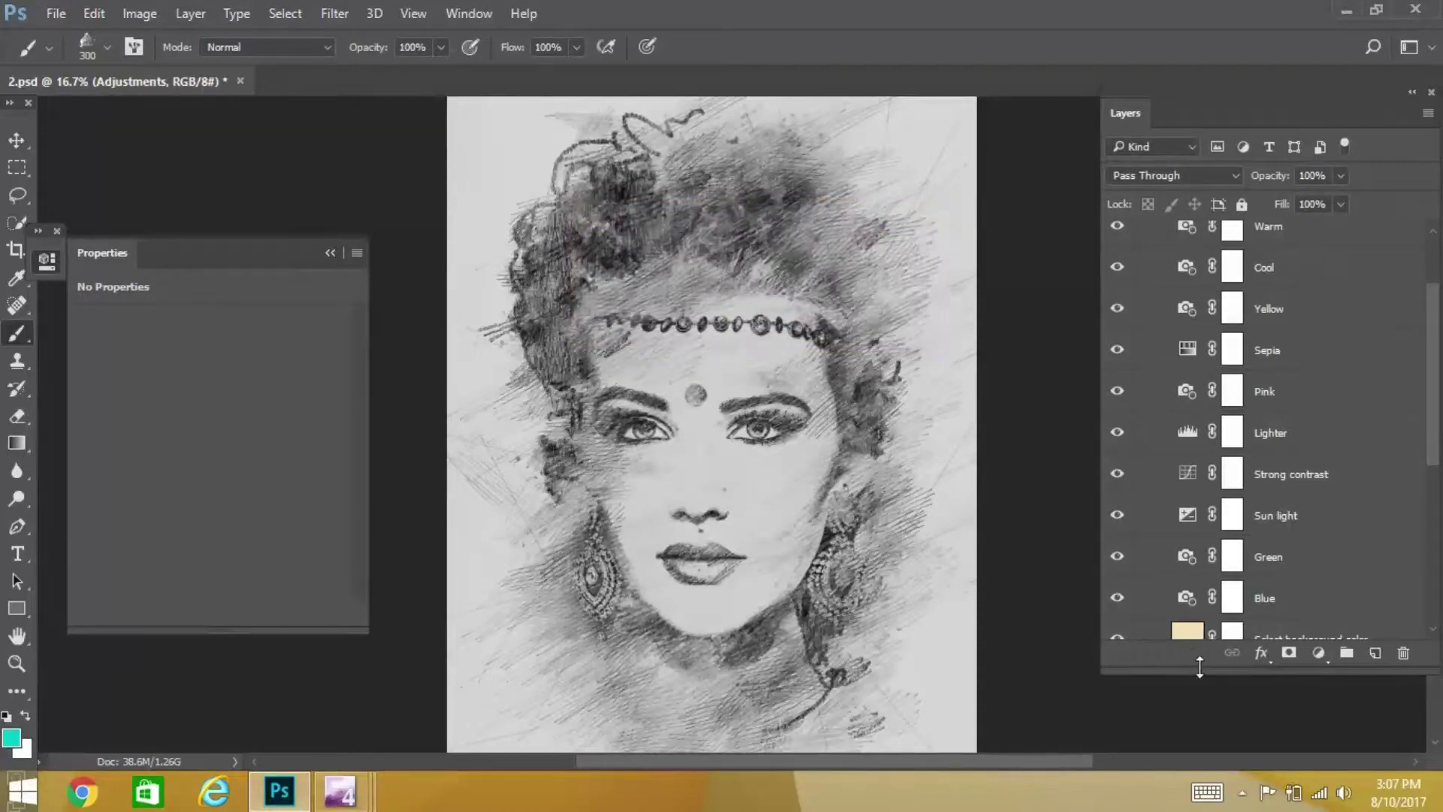
drag(1199, 667, 1199, 704)
scroll(1338, 451, up, 2)
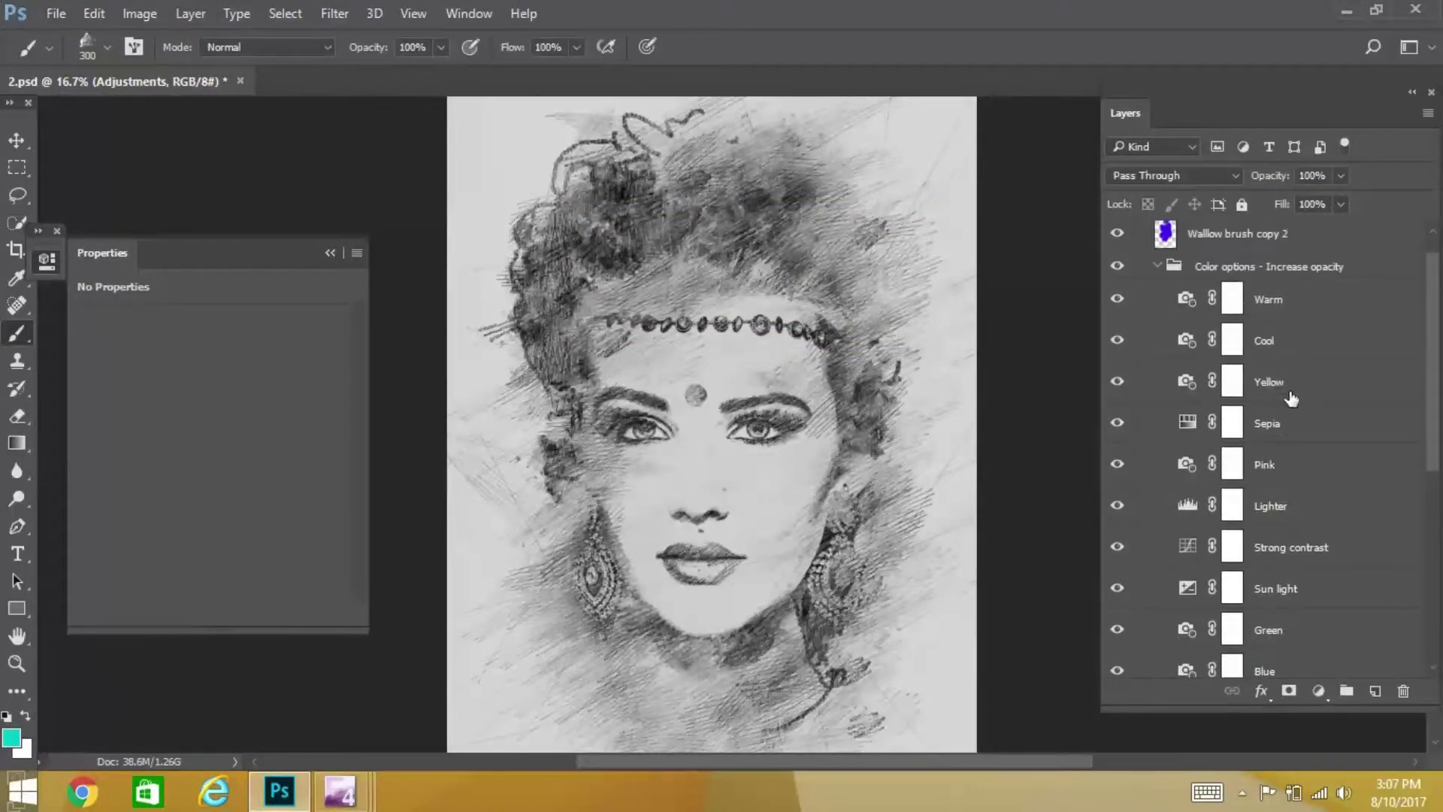
- Try the Warm photo filter layer at 100% opacity and lower it again
click(1312, 307)
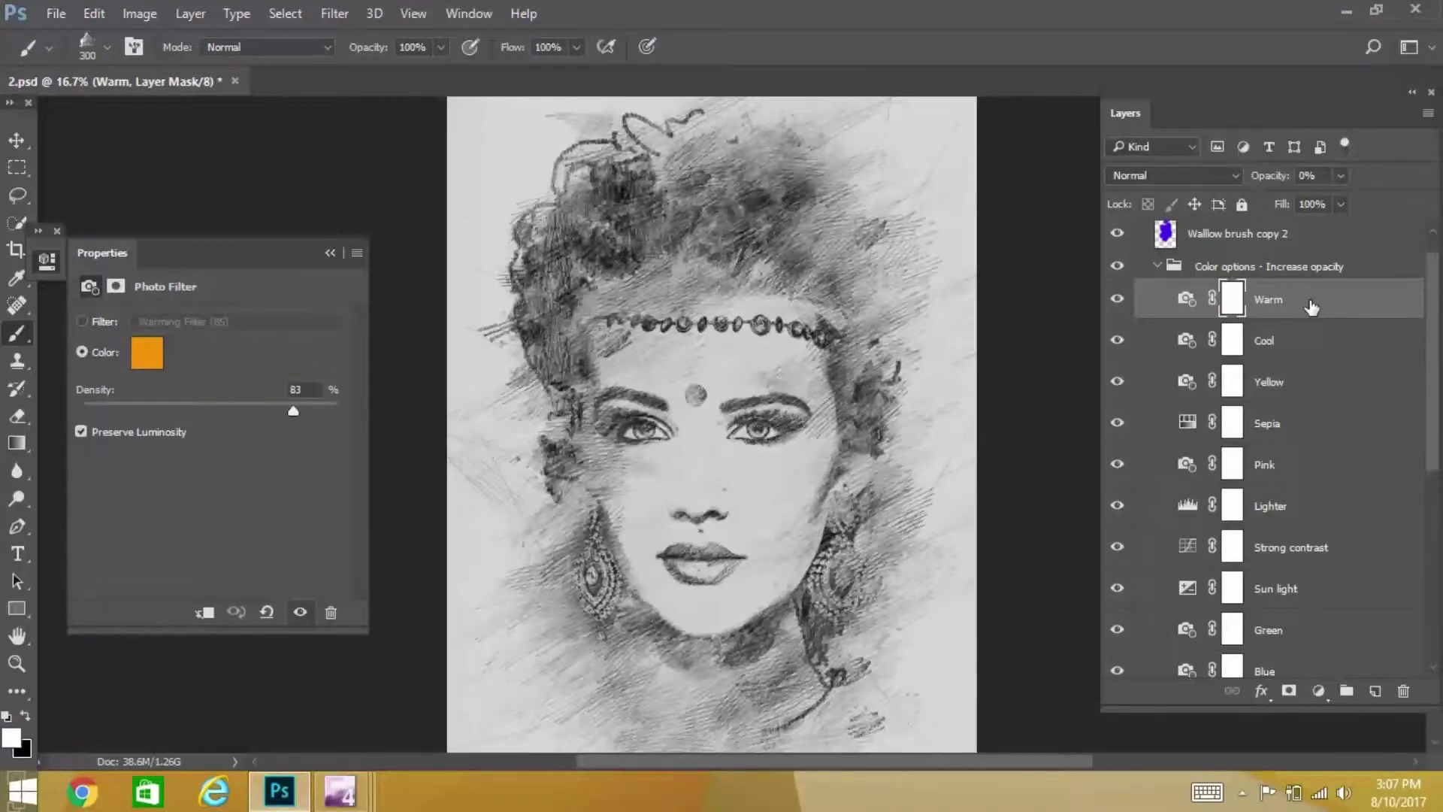
click(1339, 176)
drag(1382, 208, 1426, 211)
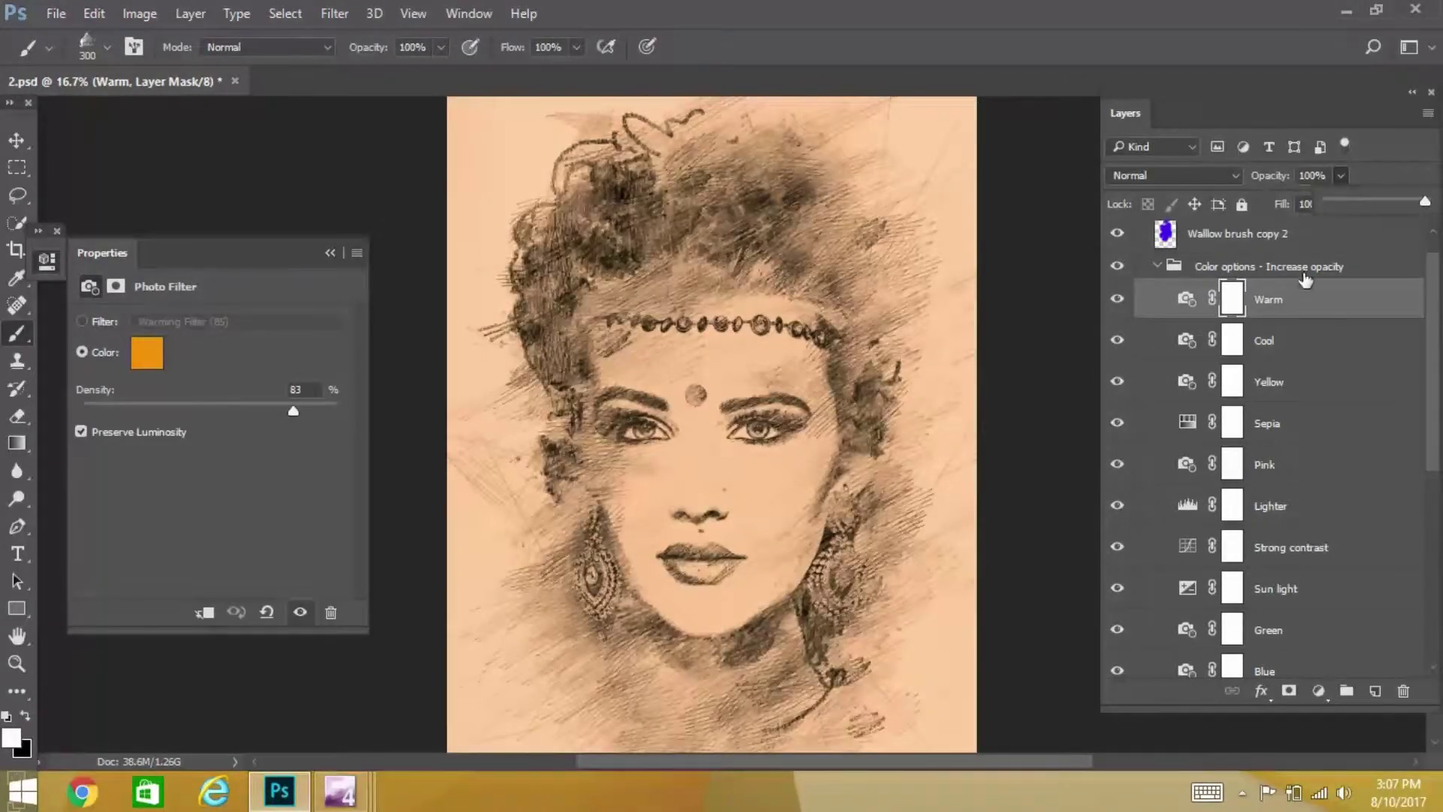
drag(1426, 205, 1396, 204)
- Try the Cool photo filter layer at 100% opacity and return it to 0%
click(1286, 340)
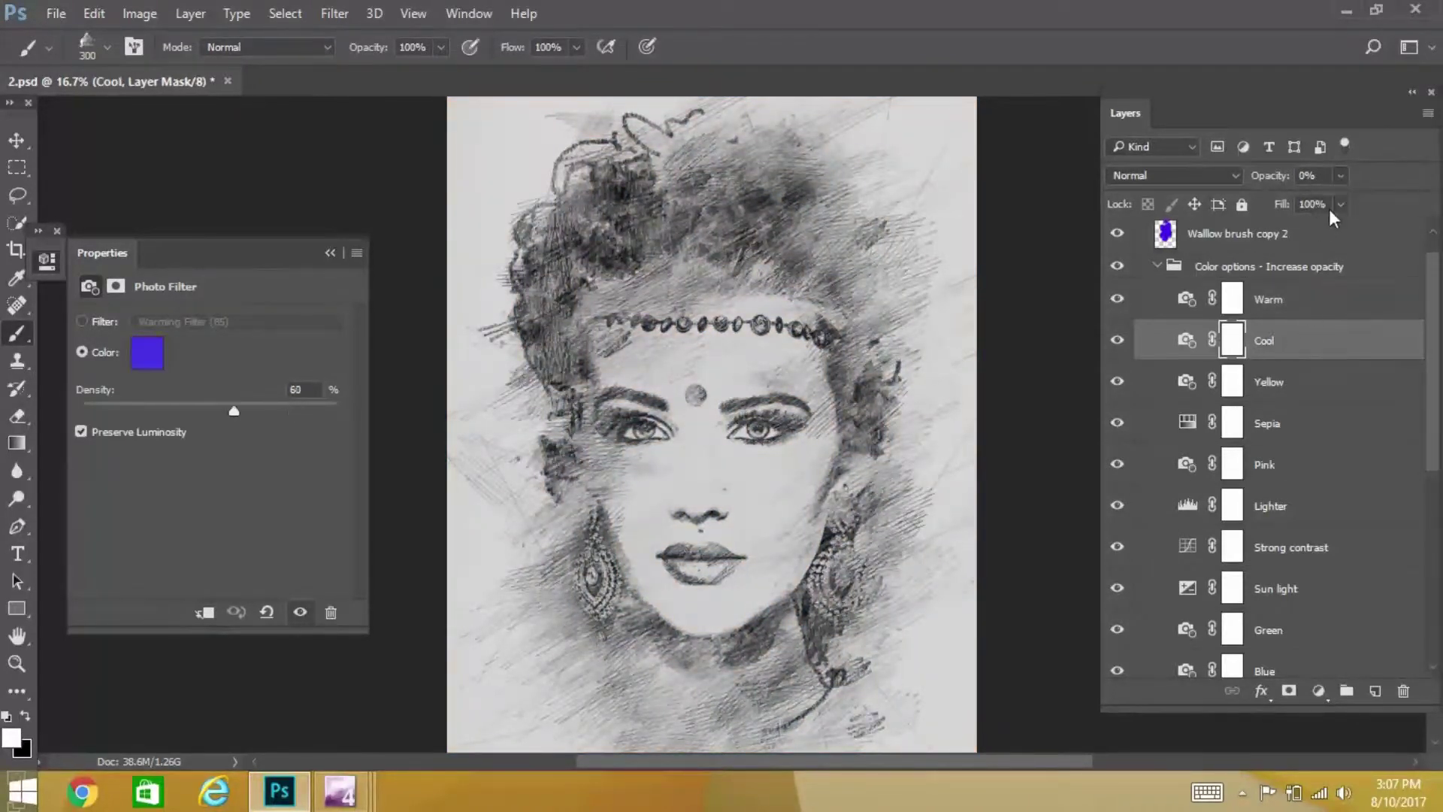
click(1342, 175)
drag(1326, 201, 1435, 222)
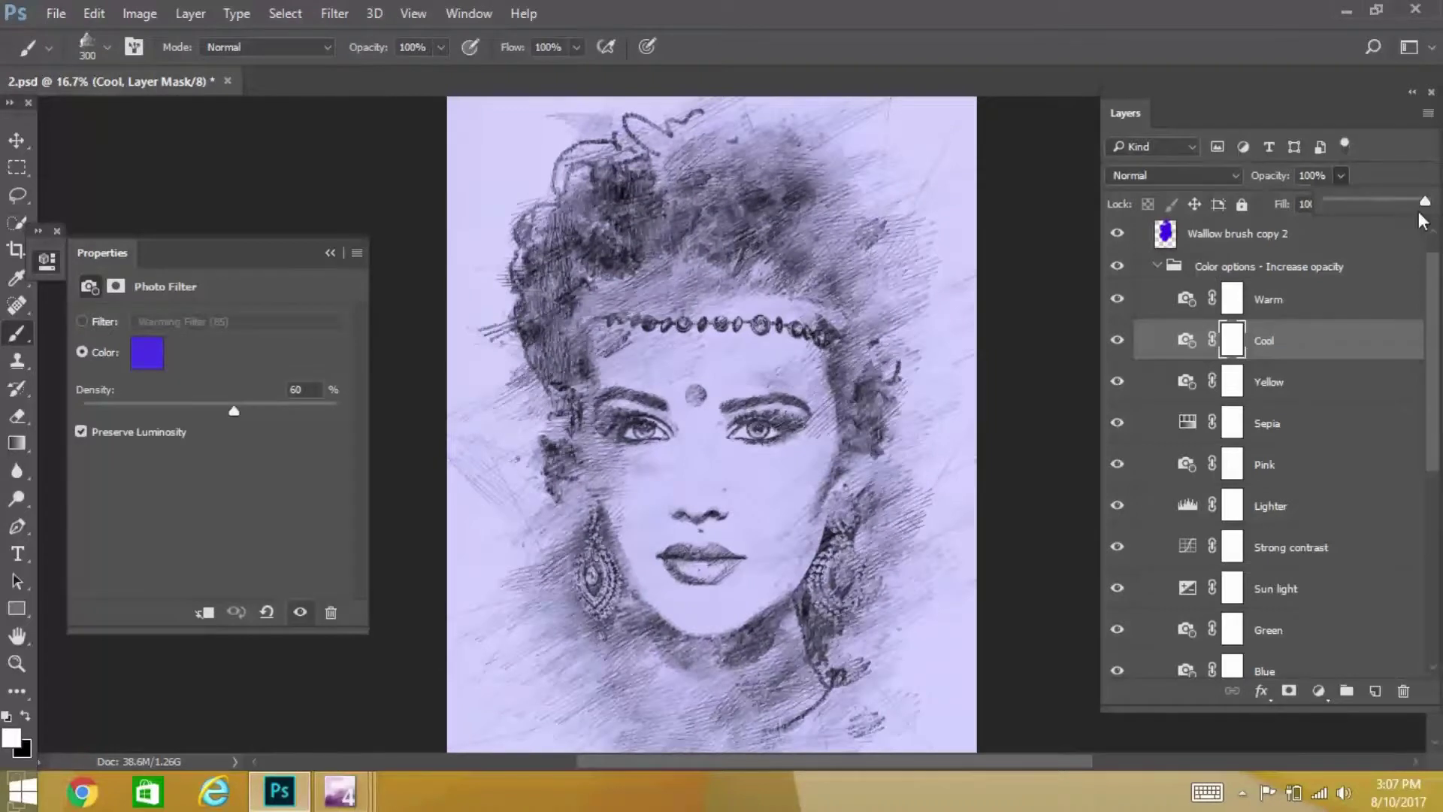
drag(1332, 196, 1323, 198)
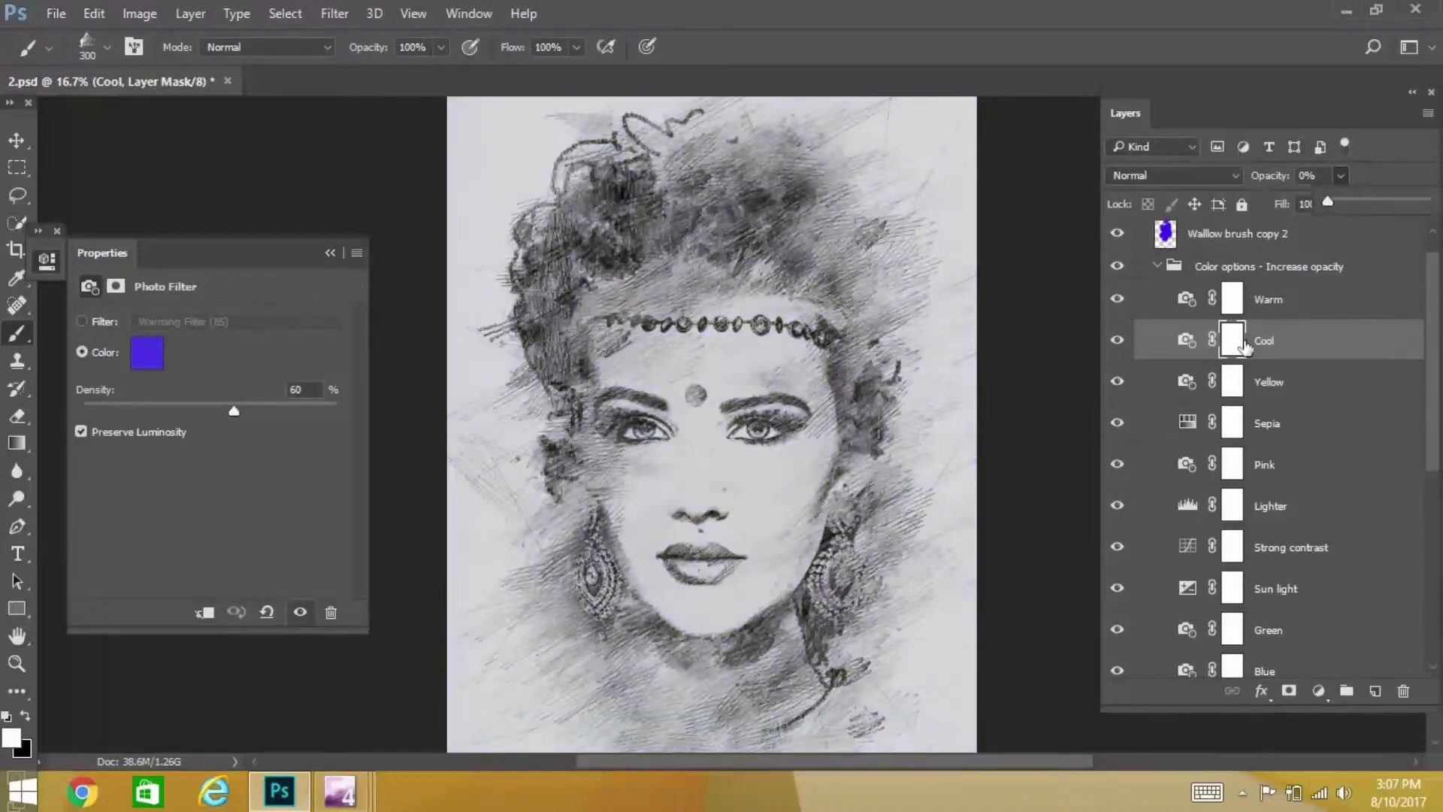
- Preview the Yellow layer at 29% opacity and the Sepia layer at a raised opacity, lowering each again
click(1299, 392)
mouse_move(1360, 199)
mouse_down()
mouse_move(1430, 213)
mouse_move(1355, 208)
mouse_up()
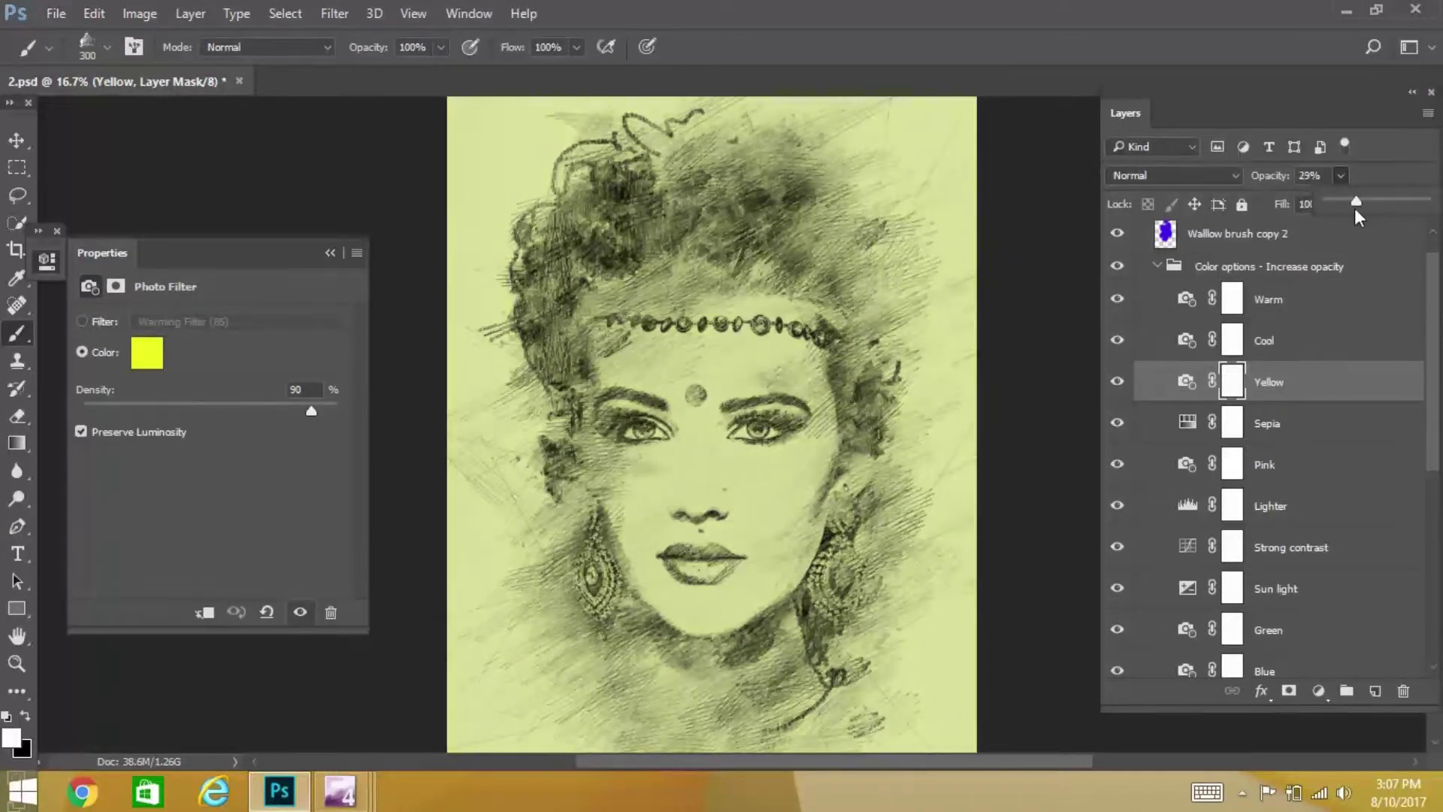
click(1311, 424)
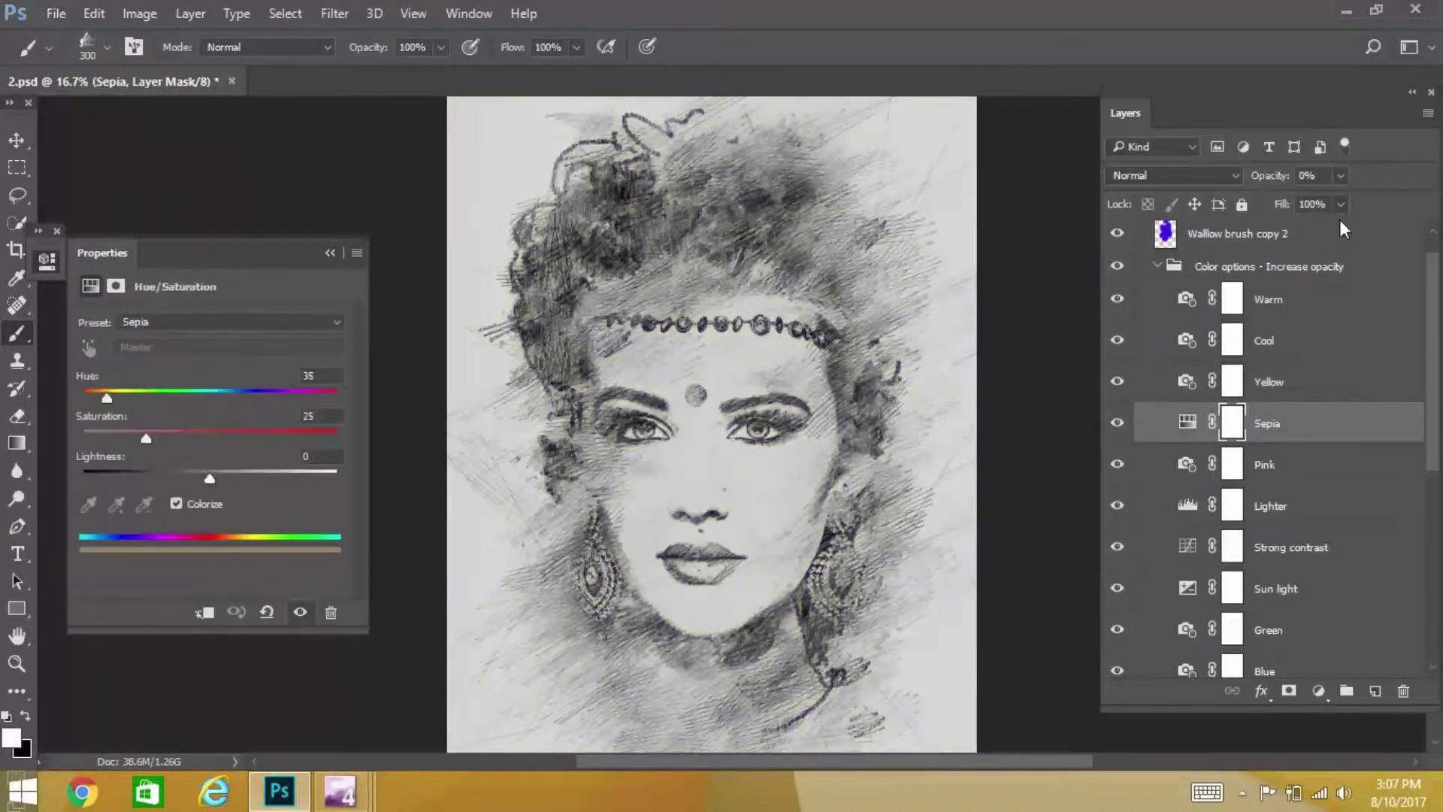
drag(1373, 201, 1319, 209)
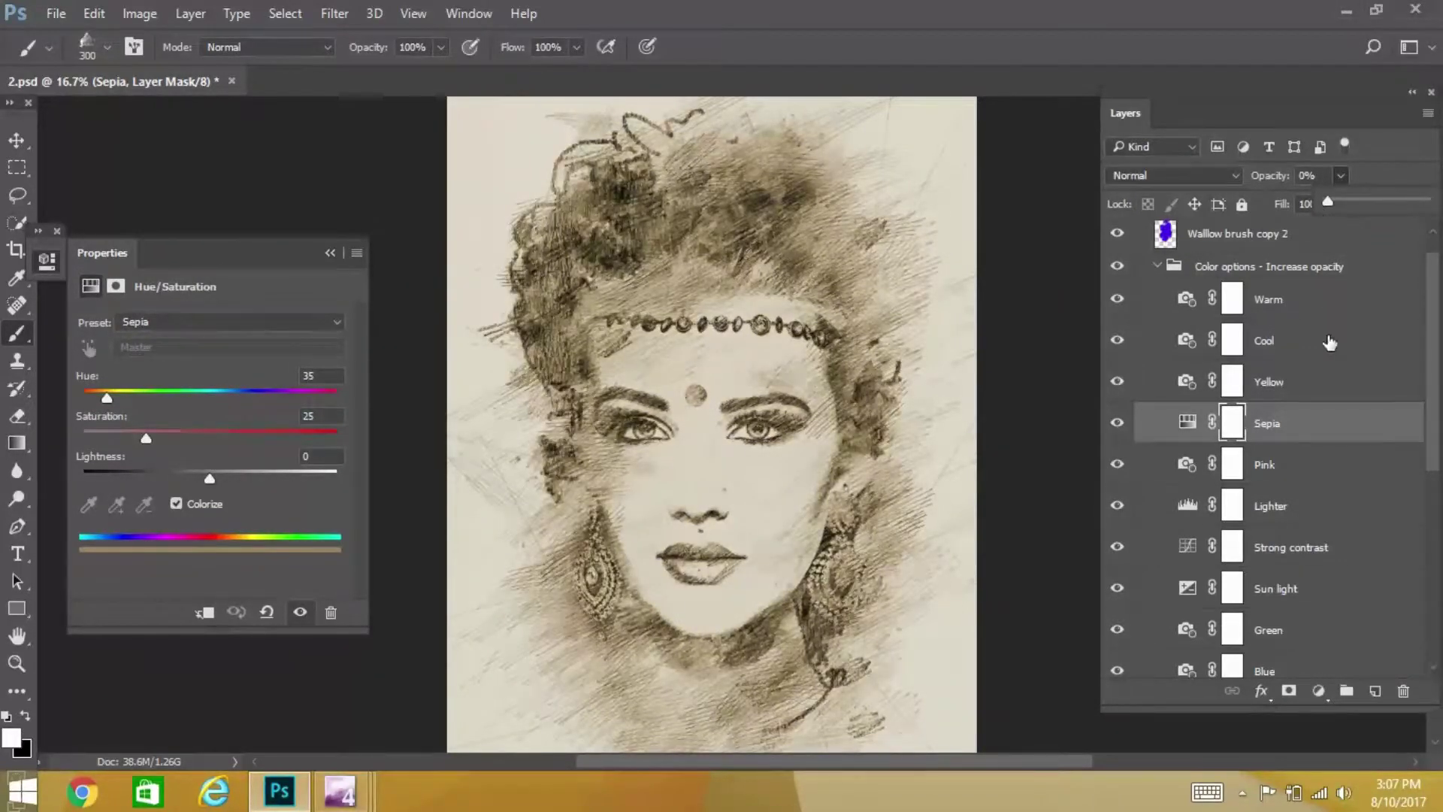
- Try the Pink photo filter layer at a raised opacity and return it to 0%
click(1308, 473)
click(1340, 175)
drag(1380, 200, 1328, 209)
- Change the Select background color fill to golden orange and raise that layer's opacity to 100%
scroll(1285, 556, down, 5)
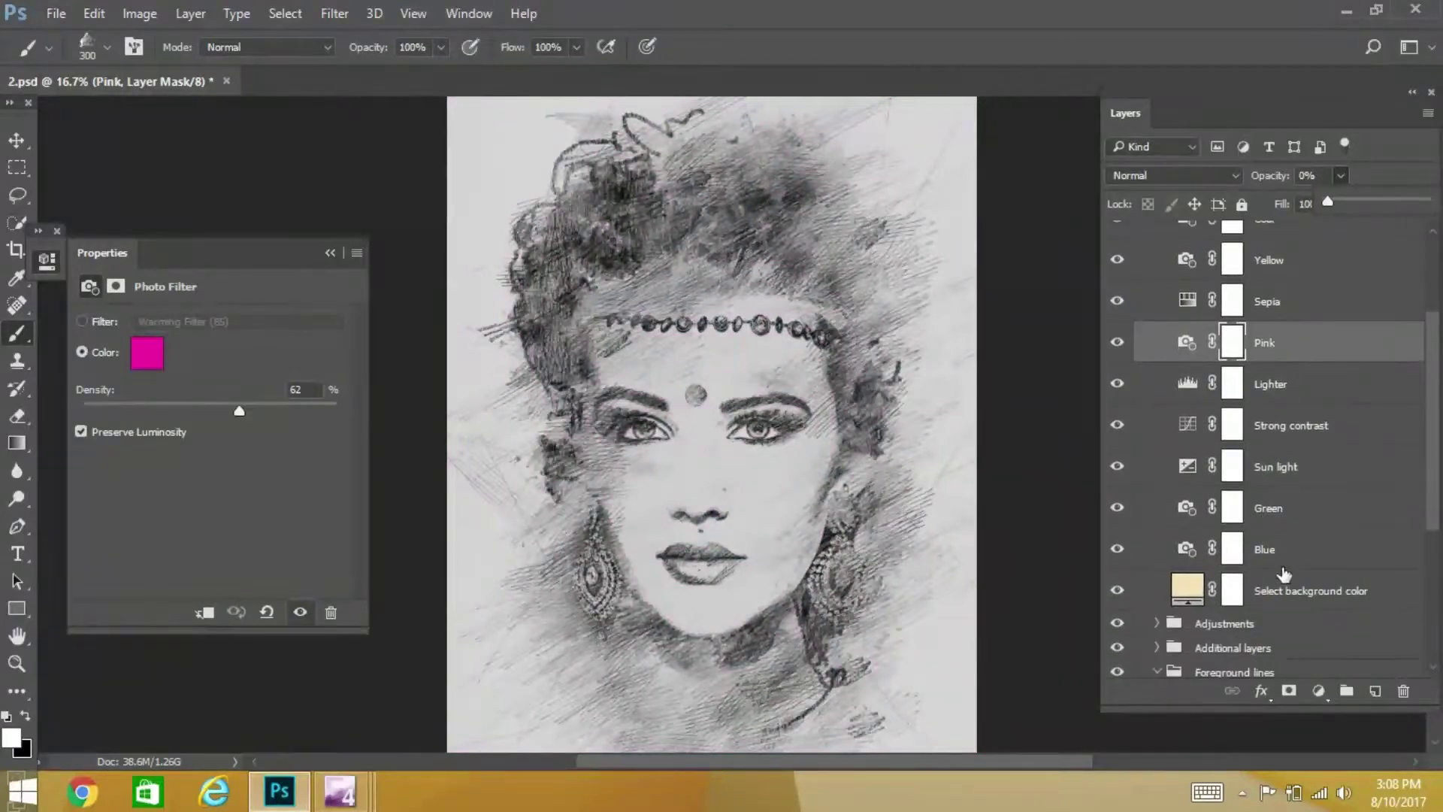
click(1382, 579)
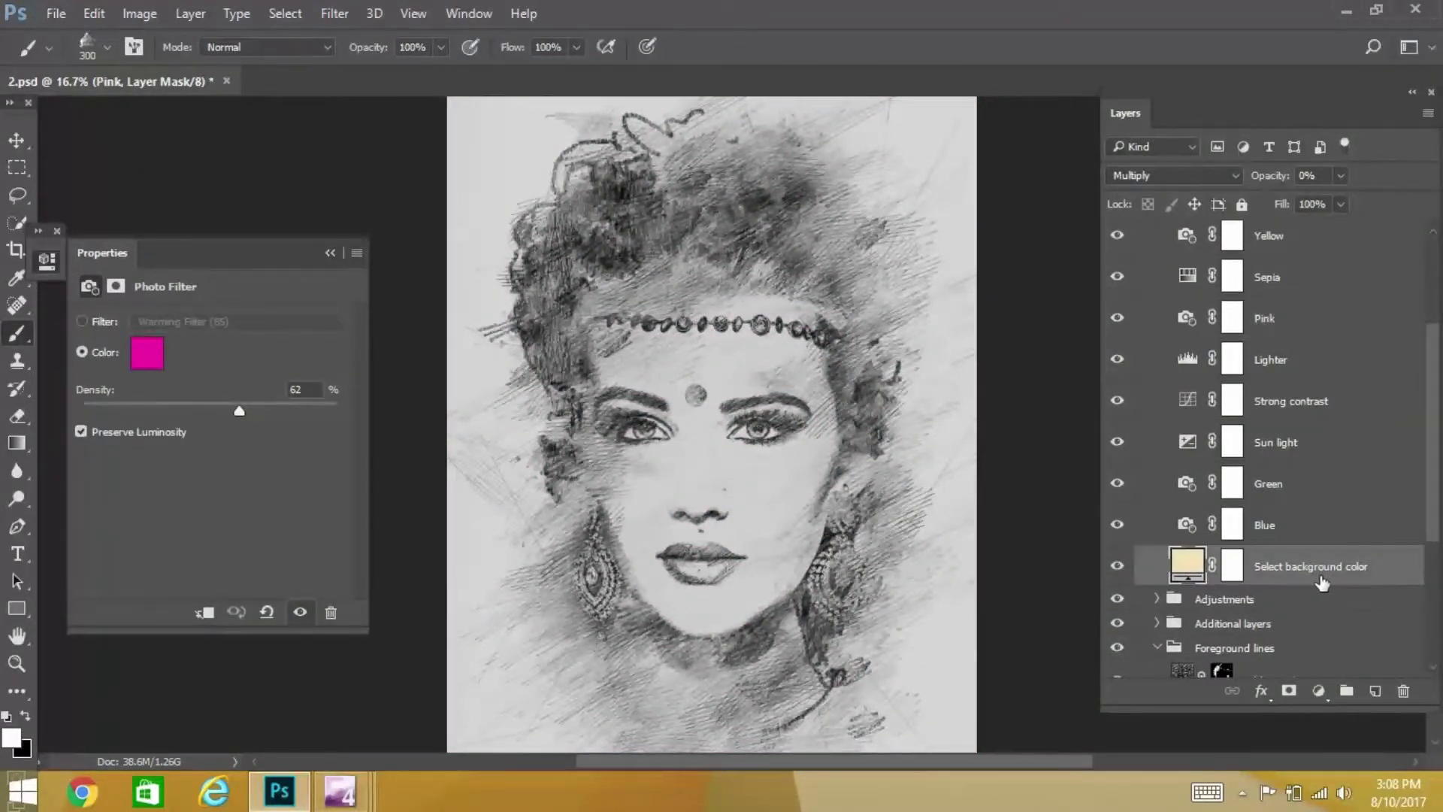
double_click(1186, 565)
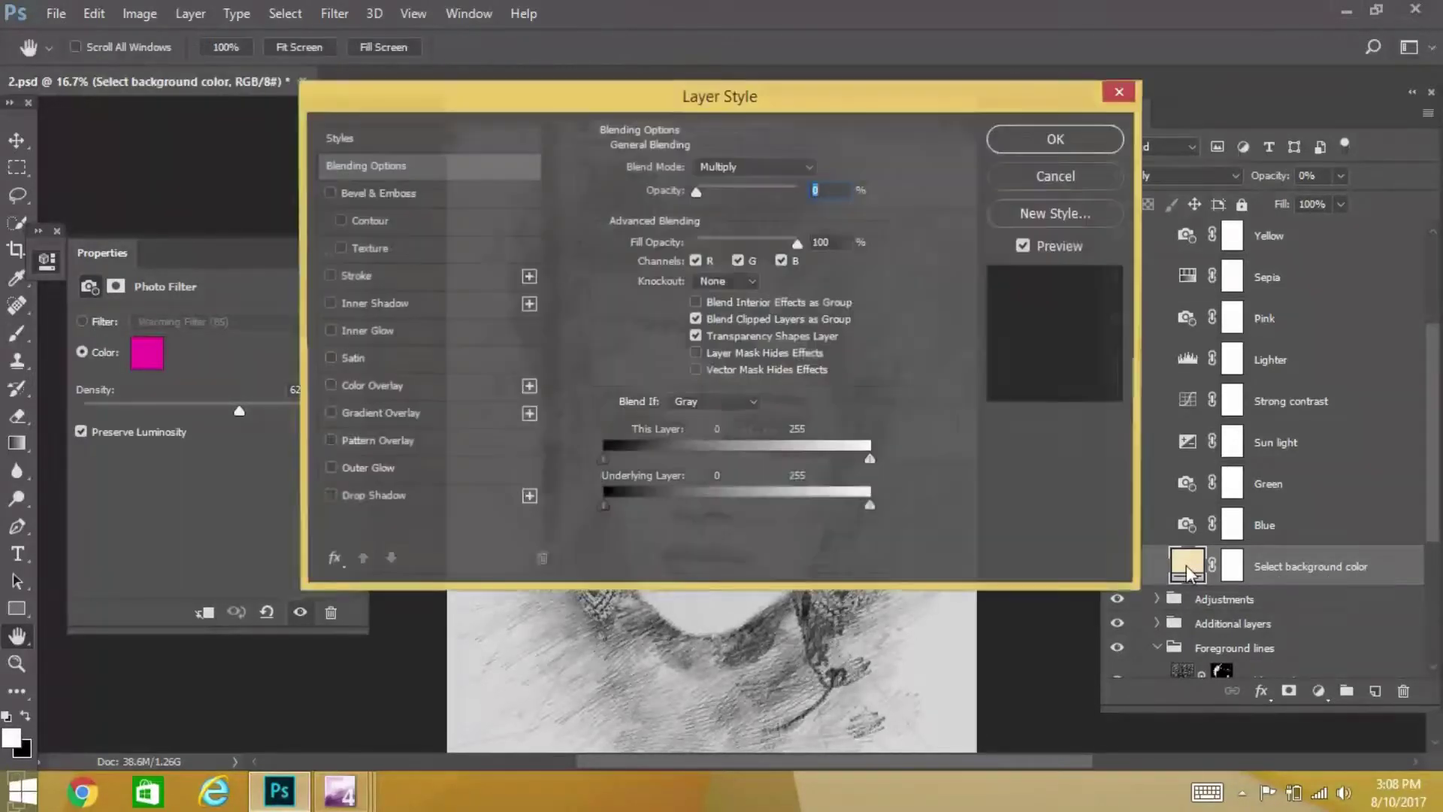
key(Return)
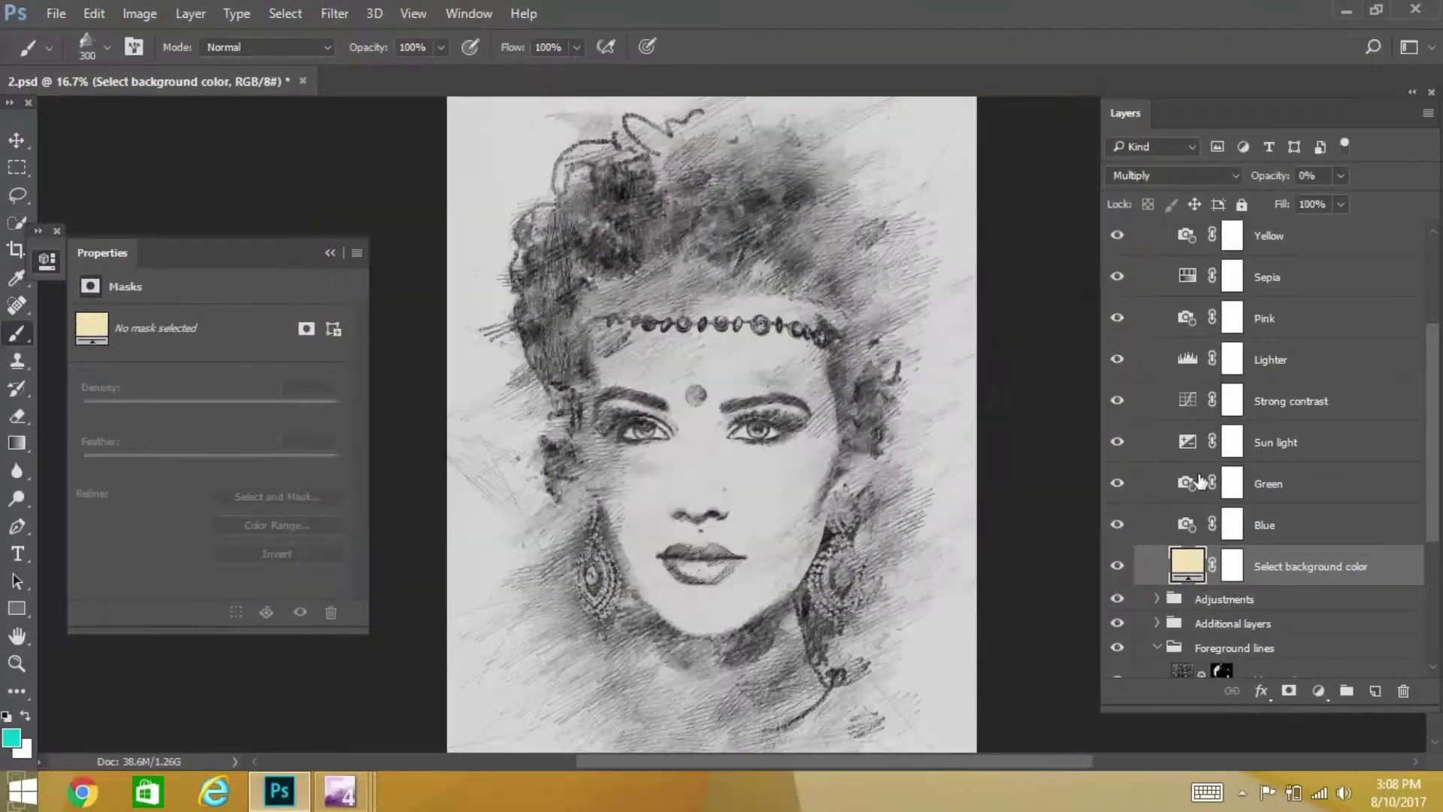
double_click(1188, 565)
drag(1120, 82, 1095, 89)
click(1371, 67)
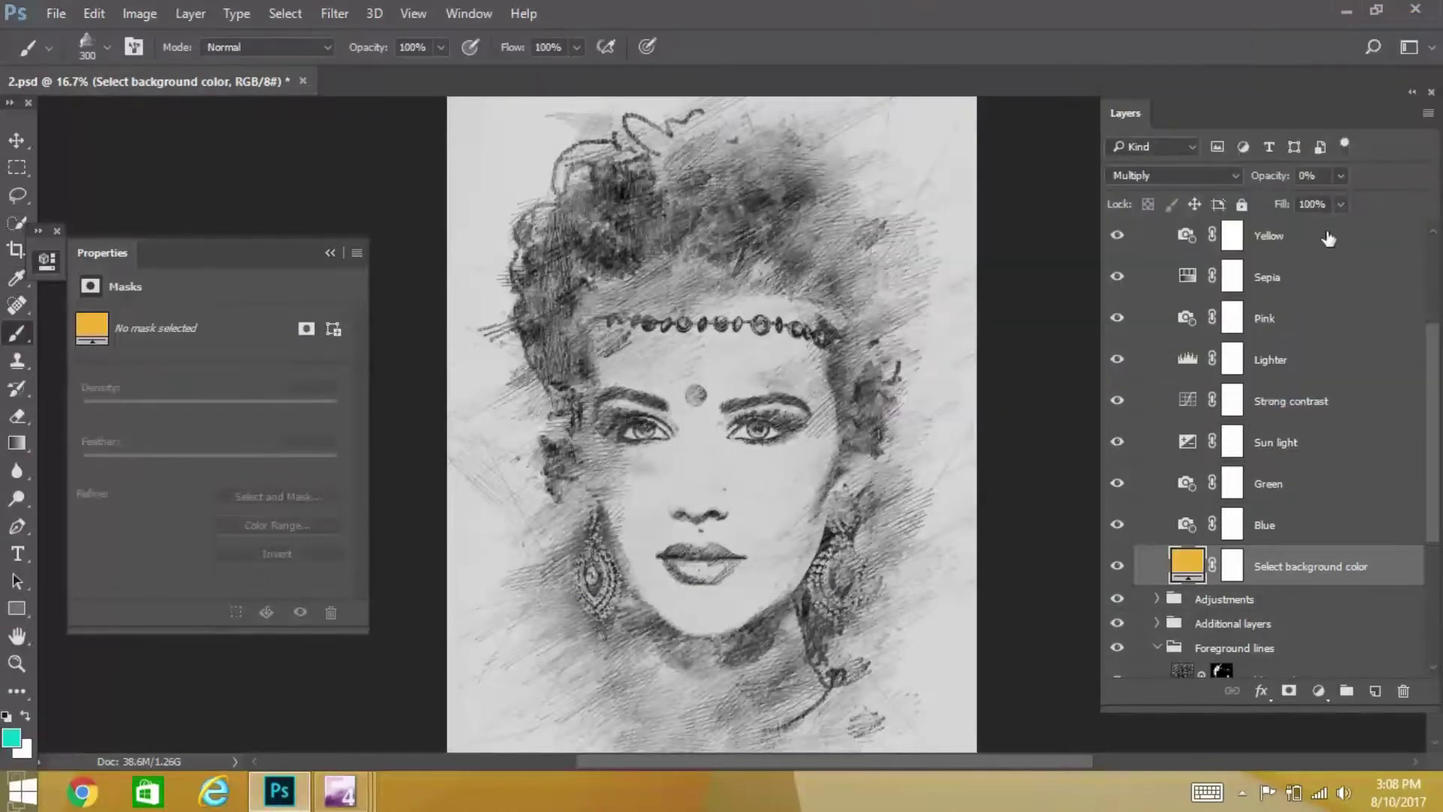
click(1341, 175)
drag(1327, 202, 1432, 209)
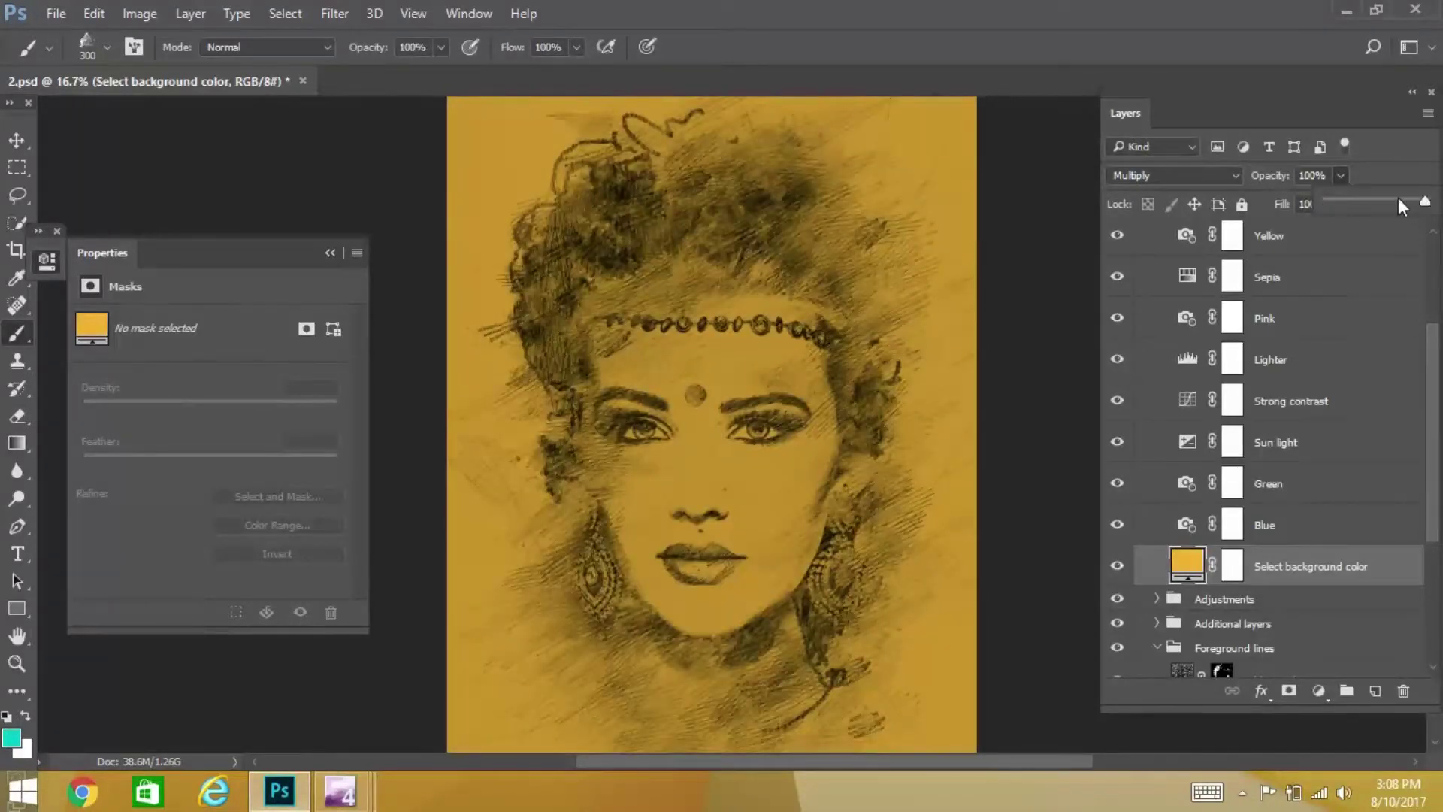
- Try pale beige, dark gold, lavender, pale cyan and light pink as the Select background color fill
double_click(1187, 562)
mouse_move(1022, 120)
mouse_down()
mouse_move(1002, 94)
mouse_move(952, 89)
mouse_up()
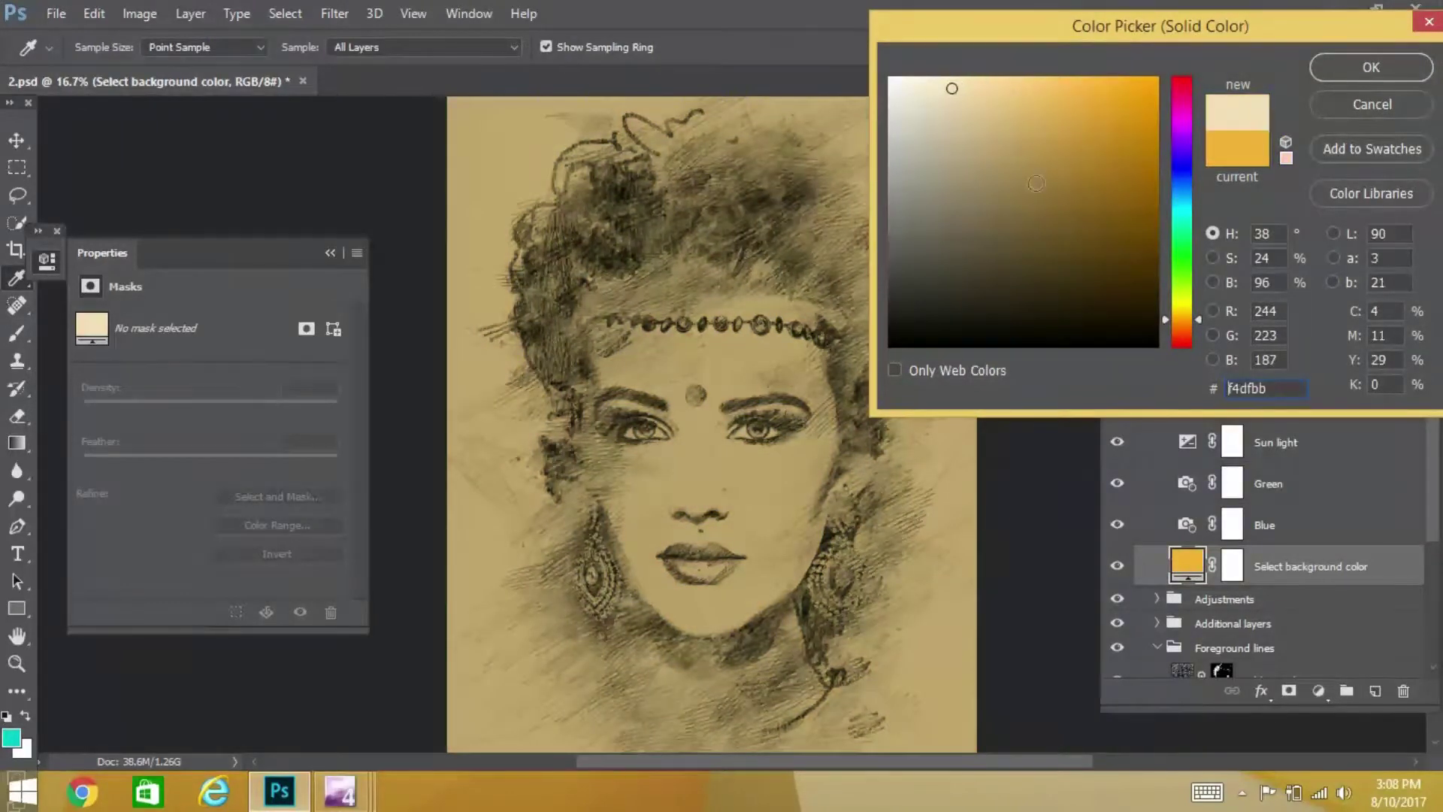
mouse_move(1112, 166)
mouse_down()
mouse_move(1137, 242)
mouse_move(1116, 132)
mouse_up()
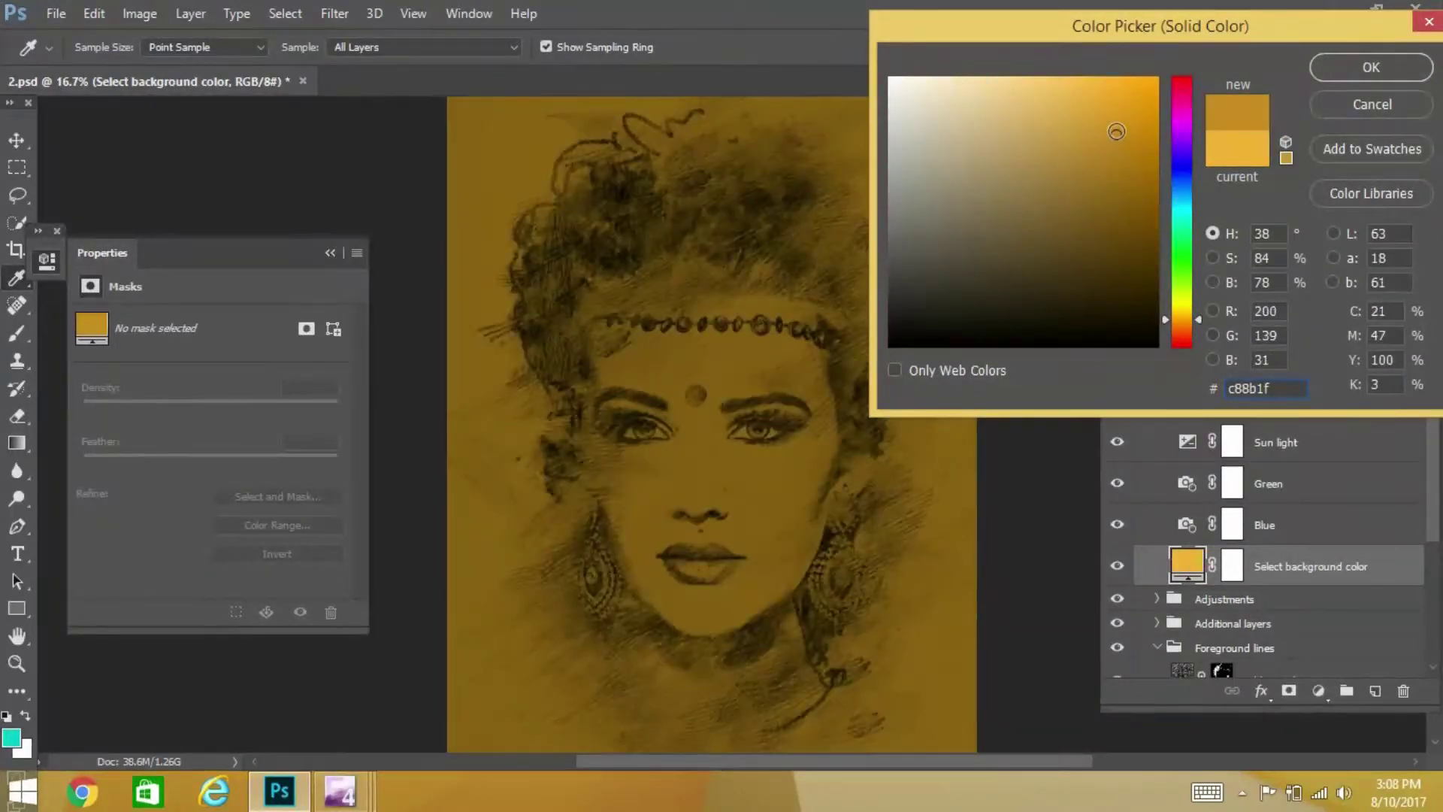
click(1182, 150)
click(1043, 115)
drag(1056, 115, 948, 83)
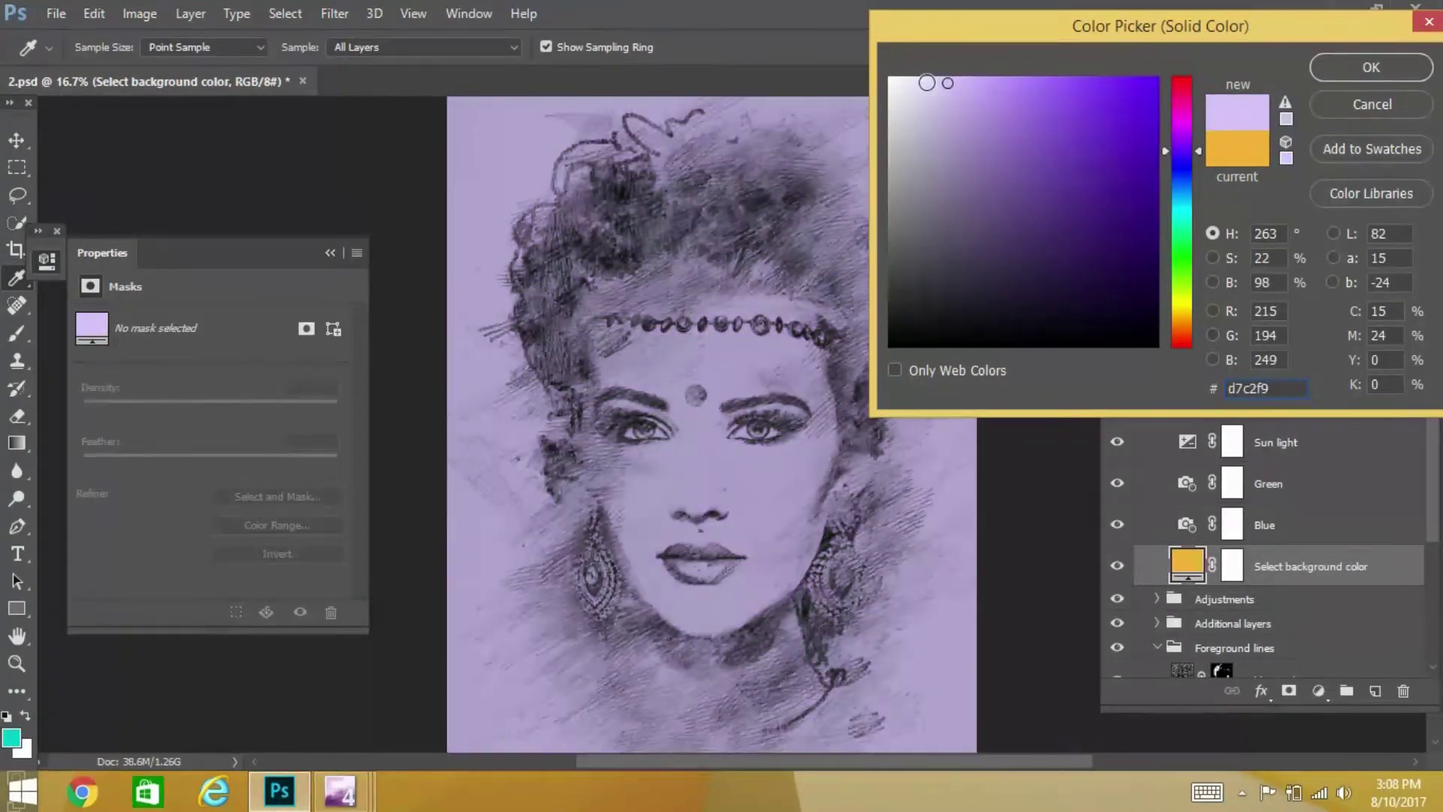
click(1186, 210)
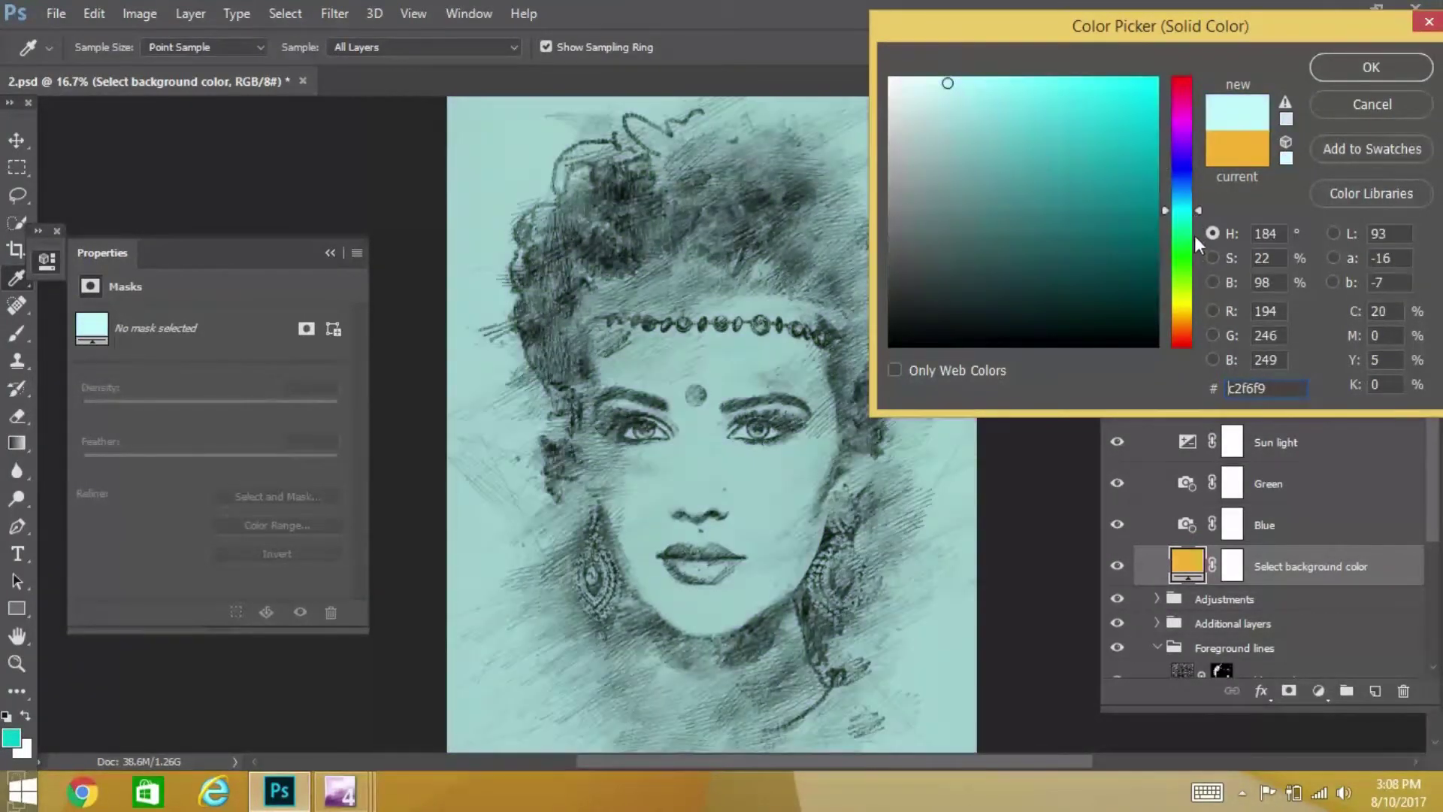
drag(1186, 276, 1166, 149)
click(1176, 104)
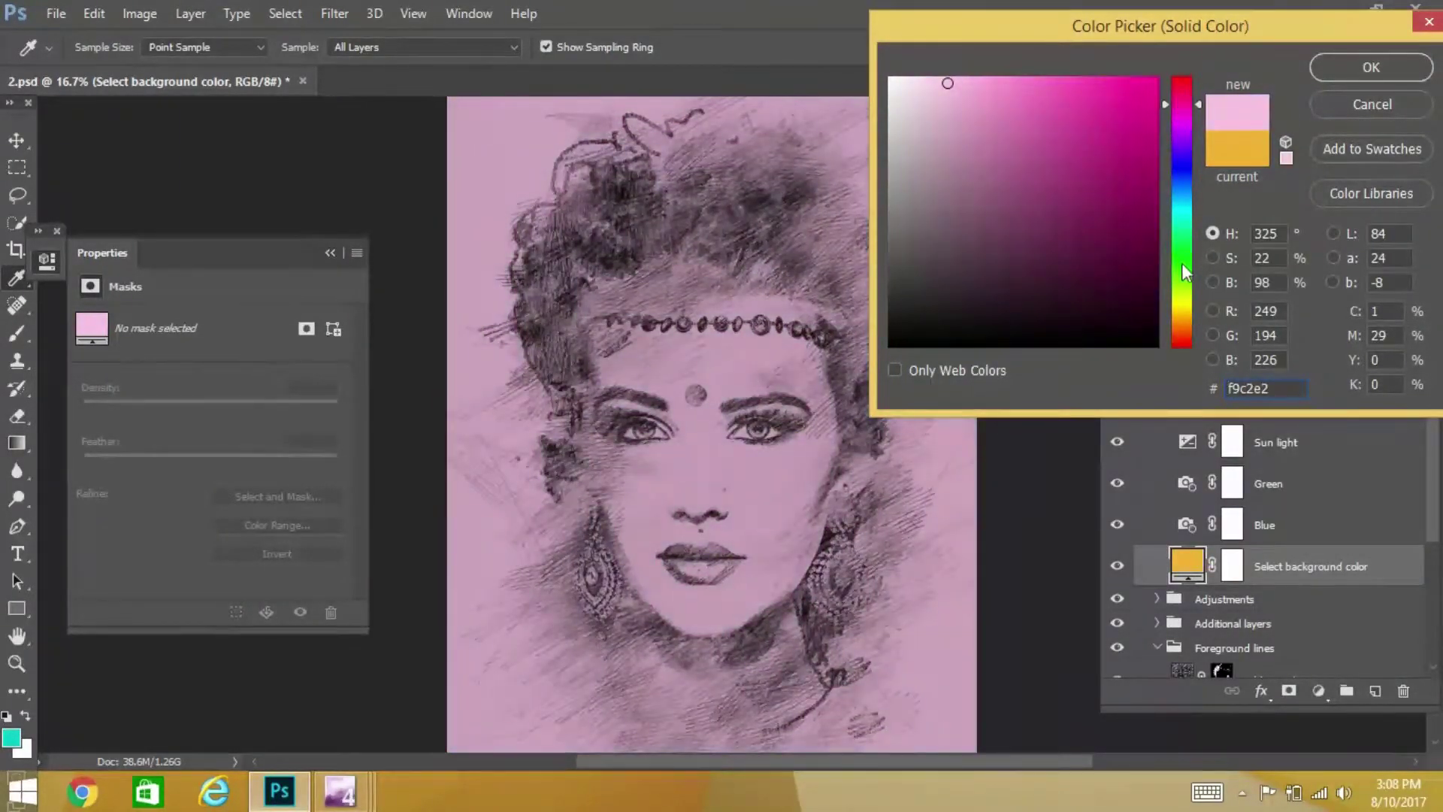
- Set the Select background color fill to a pale cream yellow and accept it
click(1183, 324)
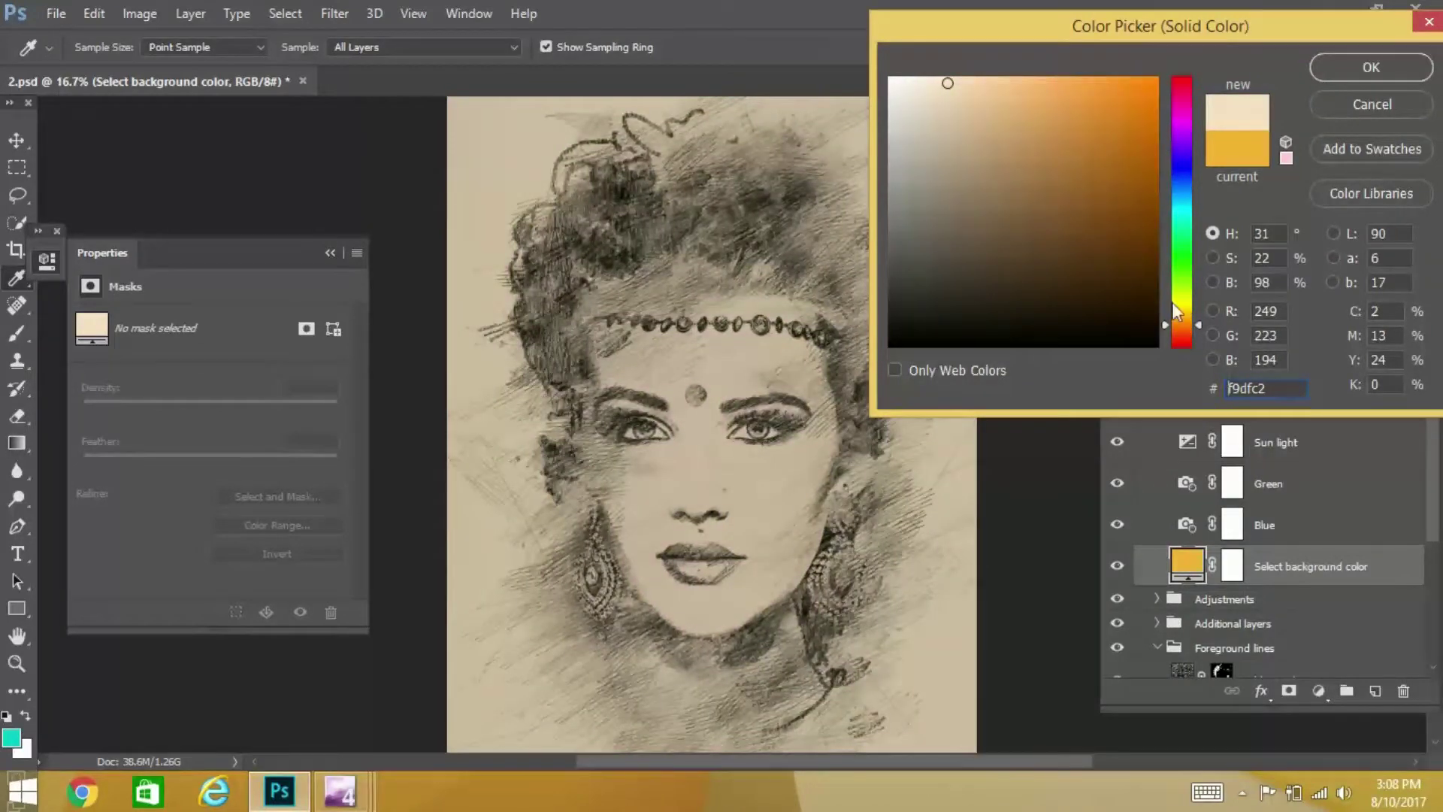
click(929, 81)
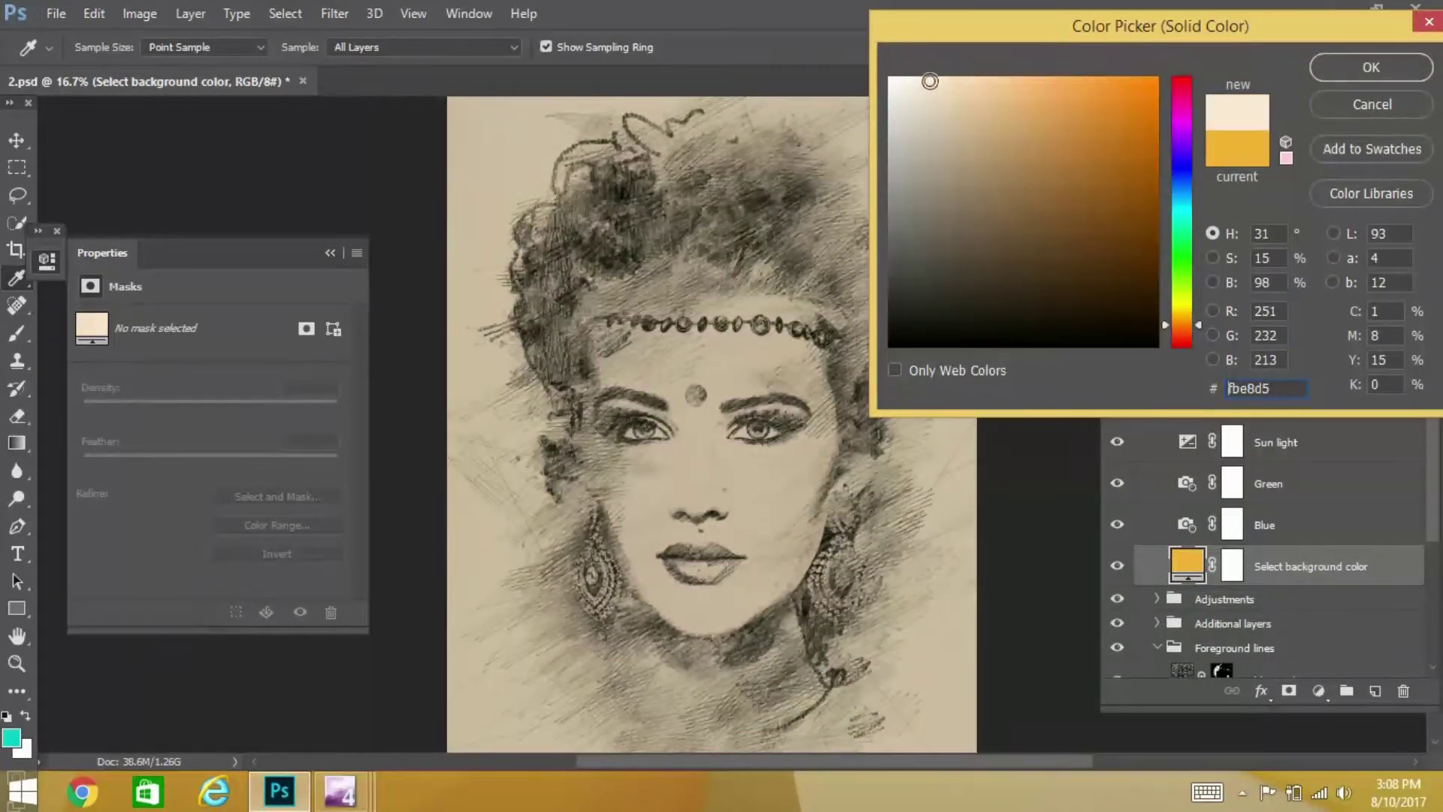
click(1187, 314)
click(1349, 75)
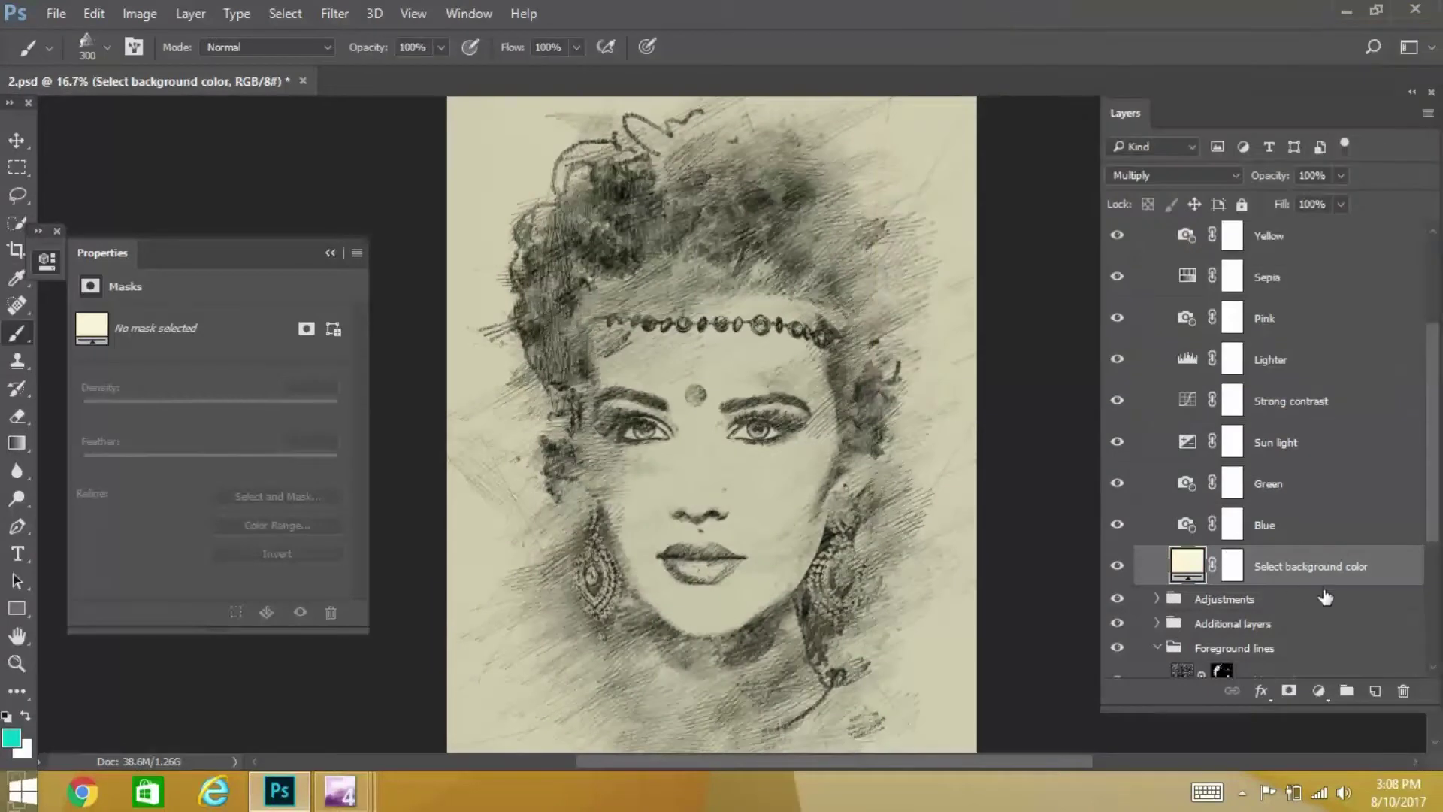
- Lower the Select background color layer's opacity to 0%
scroll(1356, 516, up, 4)
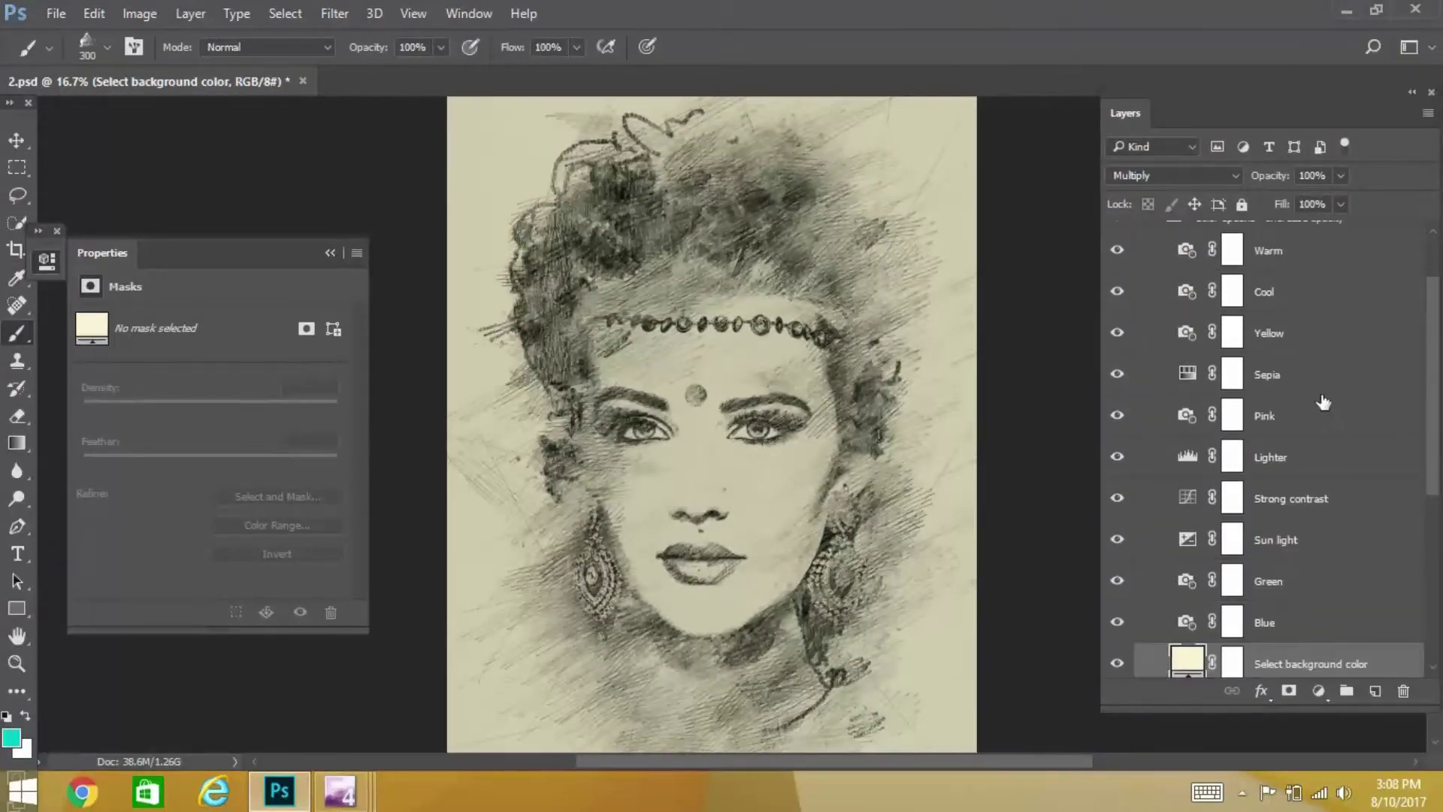
click(1341, 175)
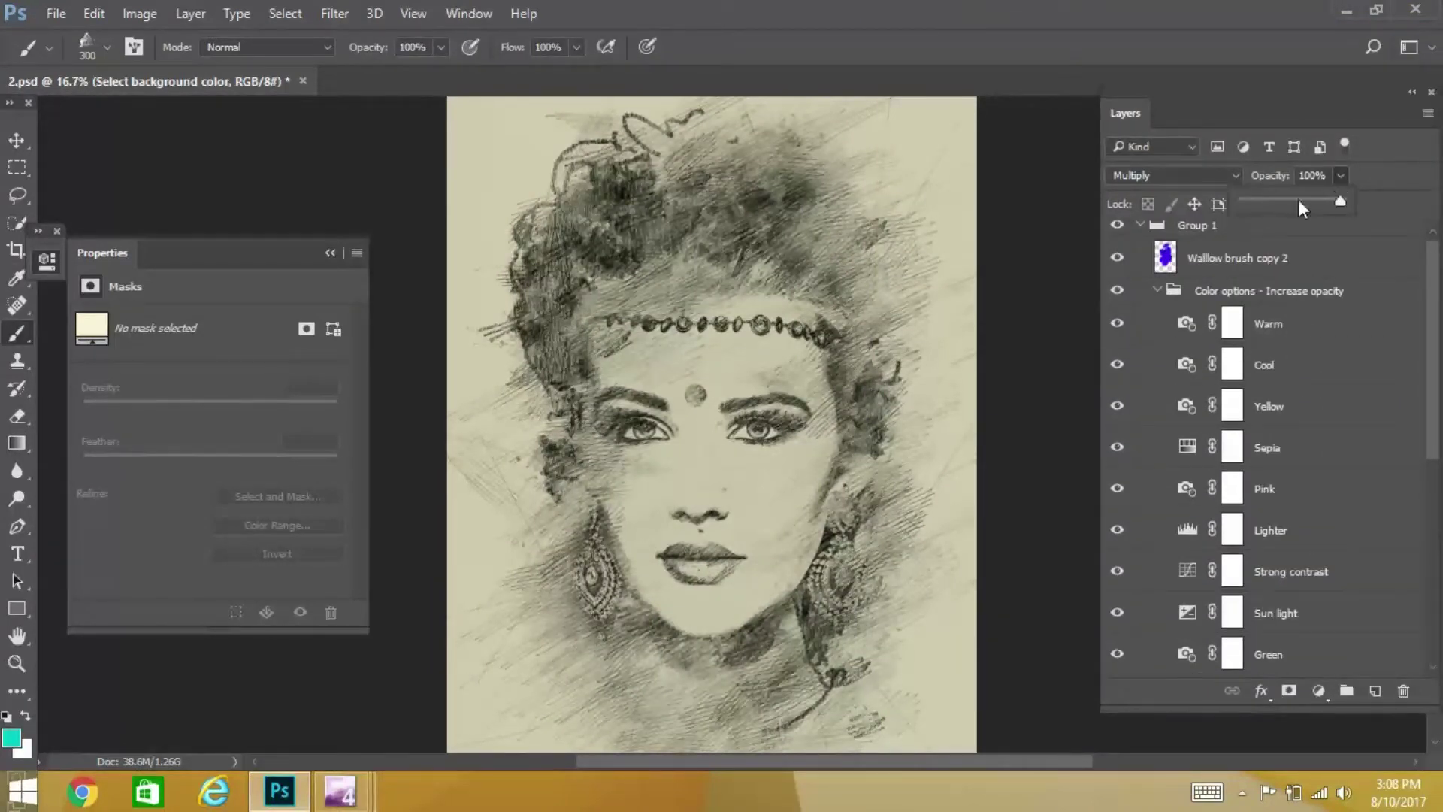
click(1239, 201)
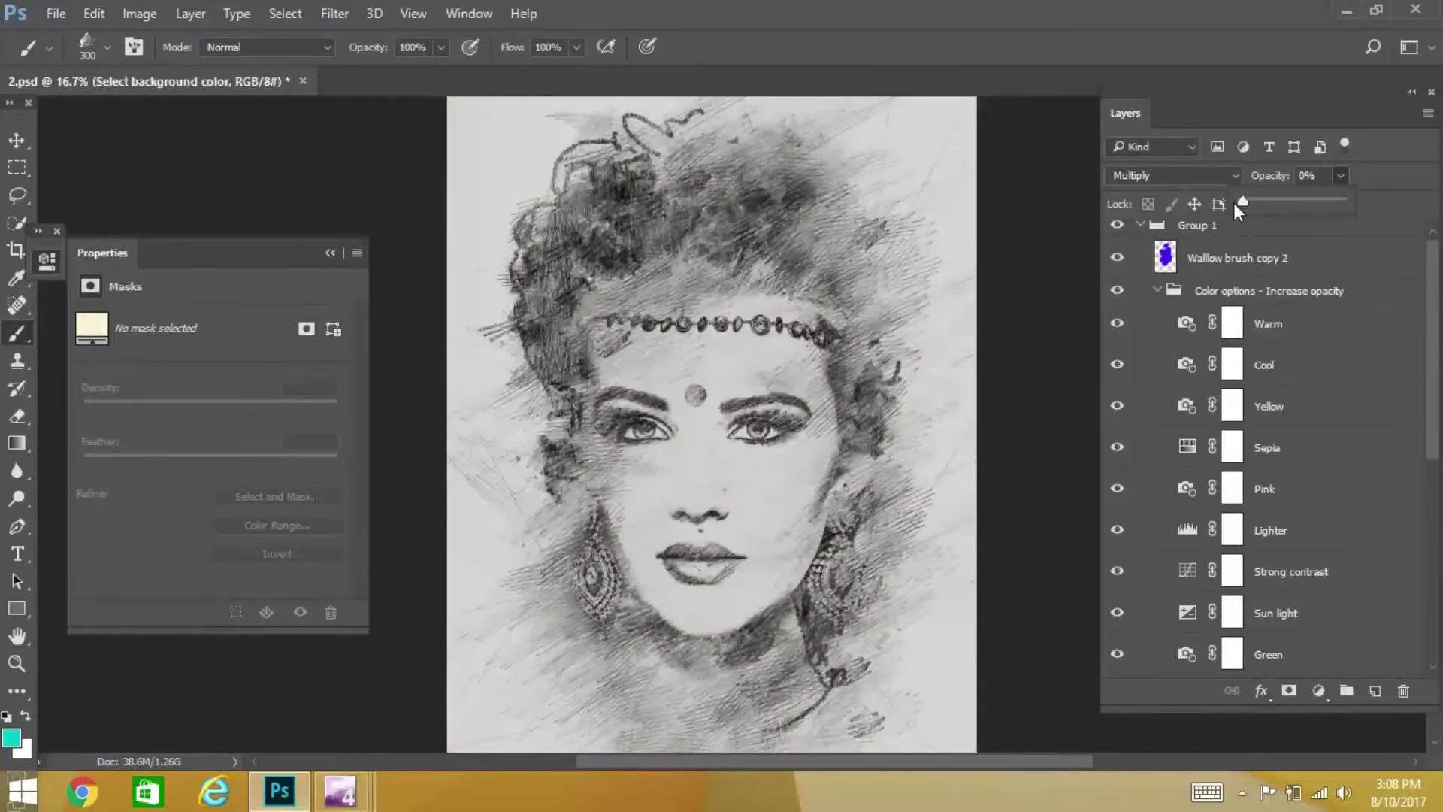
- Collapse the Color options and Foreground lines groups along with the Properties panel, and switch to the Move tool
scroll(1171, 305, down, 2)
scroll(1168, 309, up, 3)
click(1158, 299)
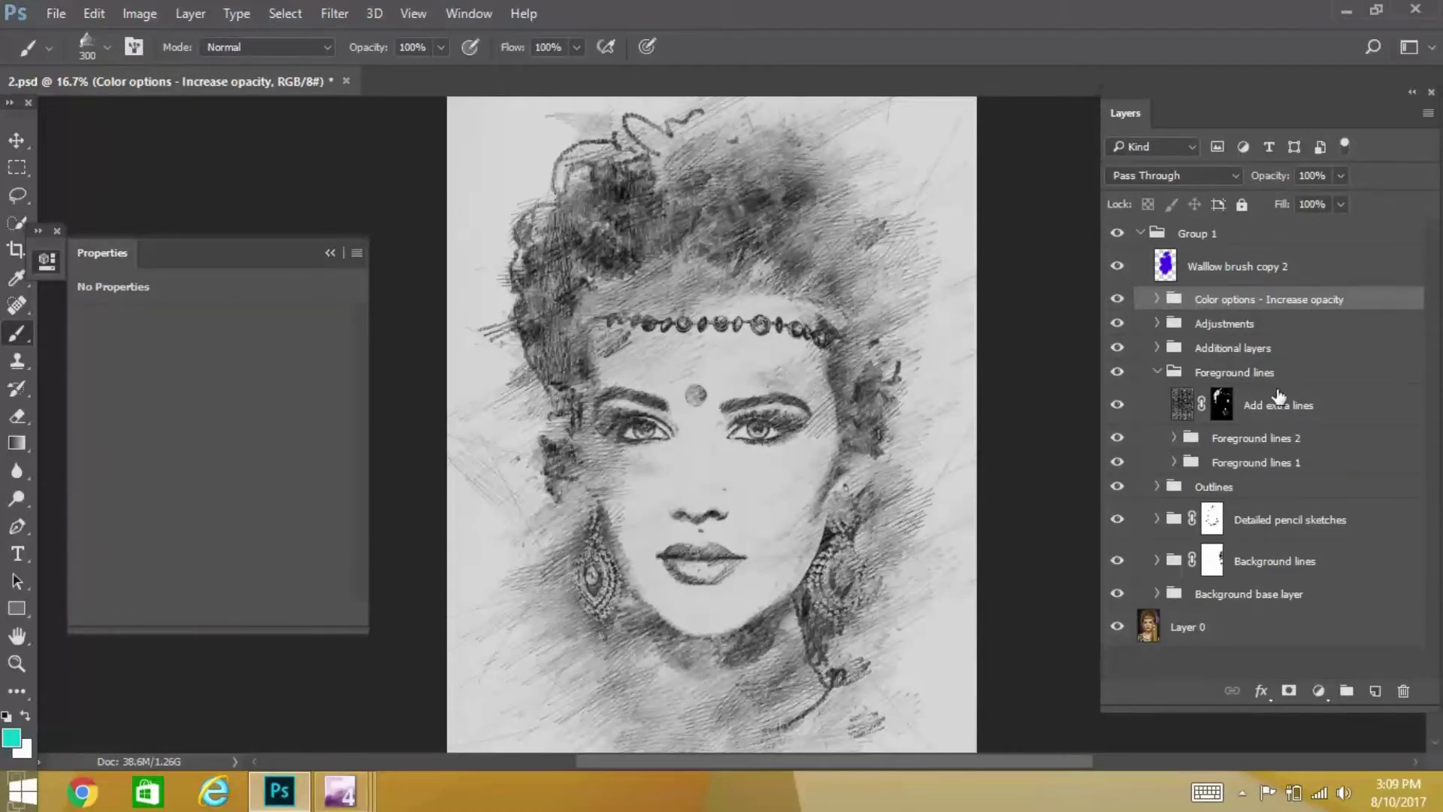
click(1156, 373)
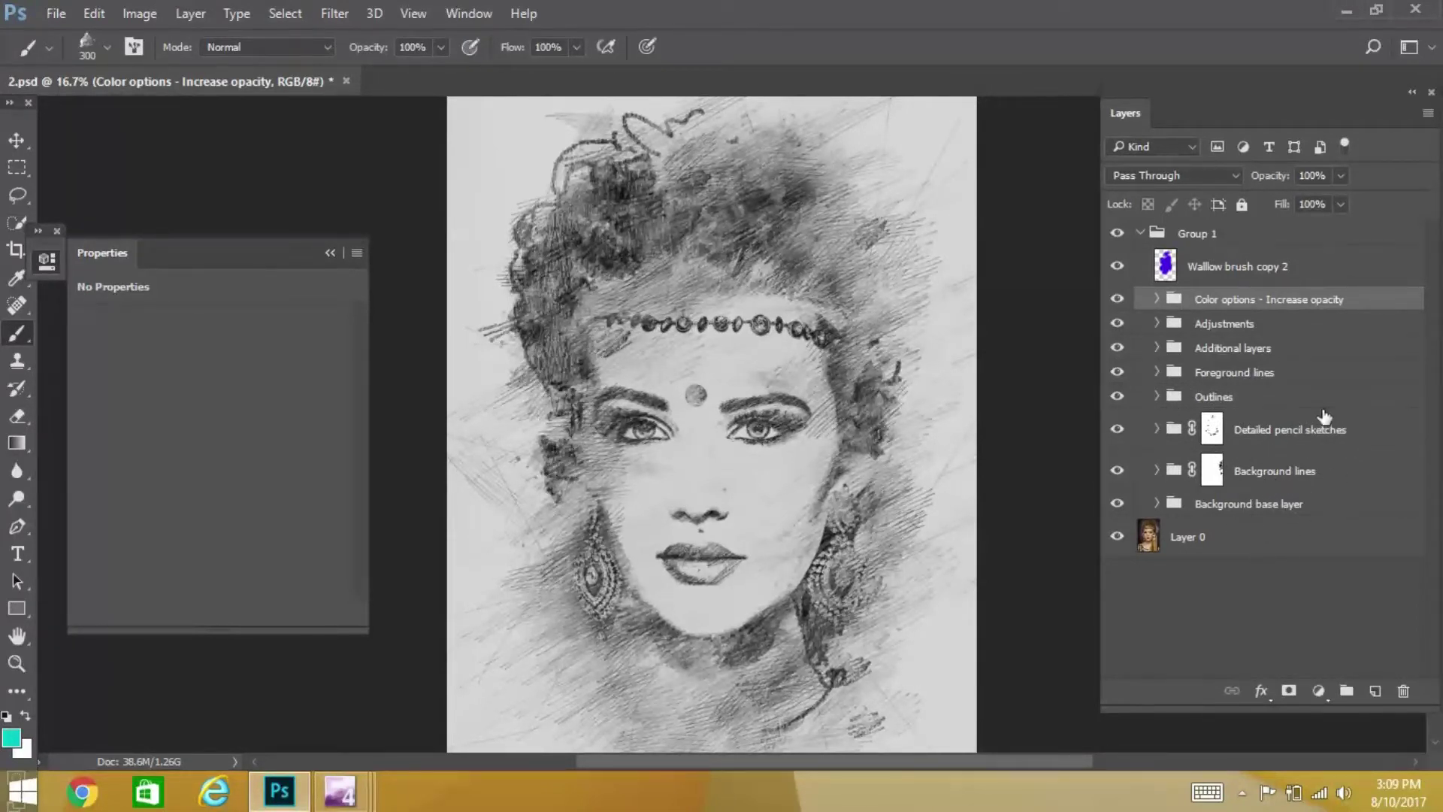
click(330, 253)
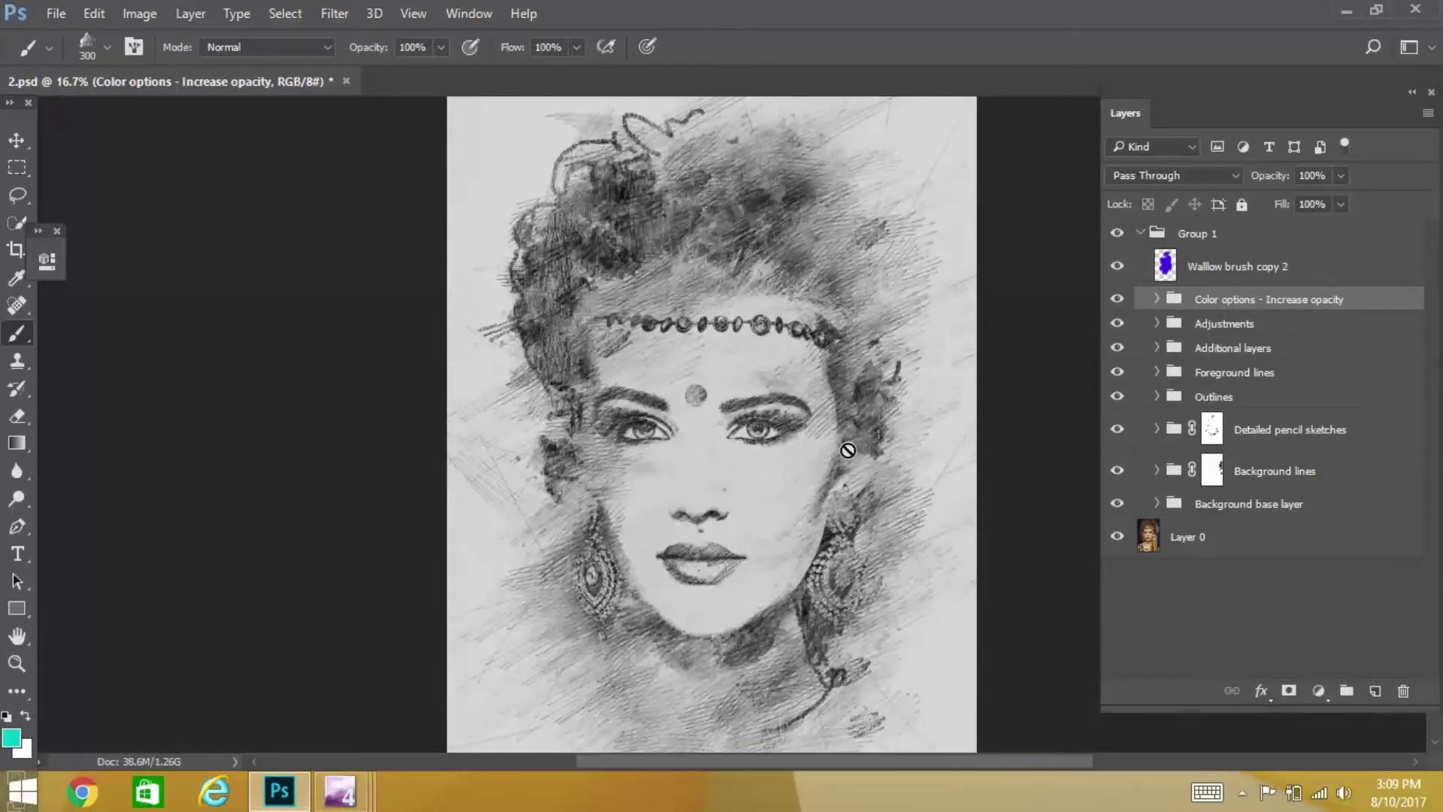
key(v)
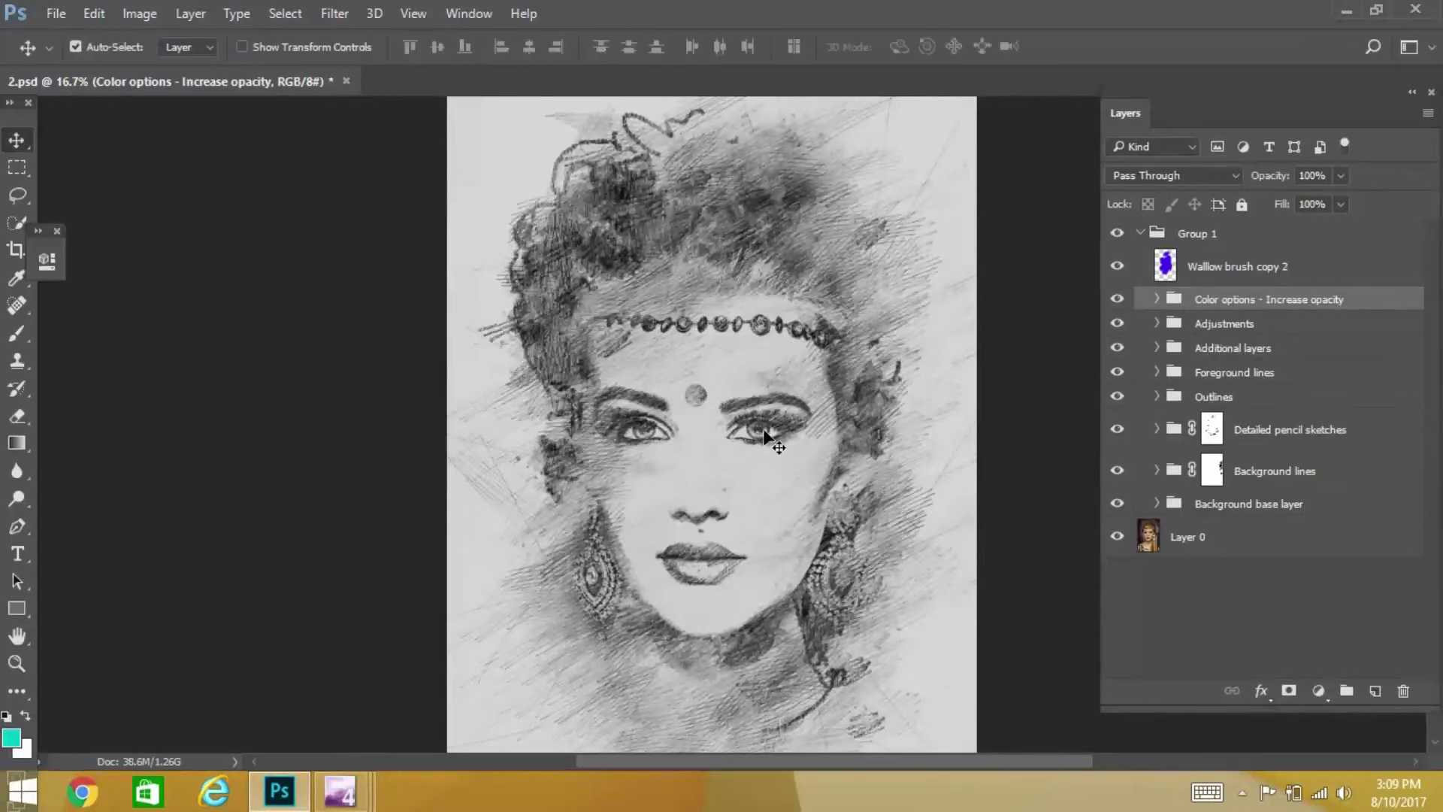